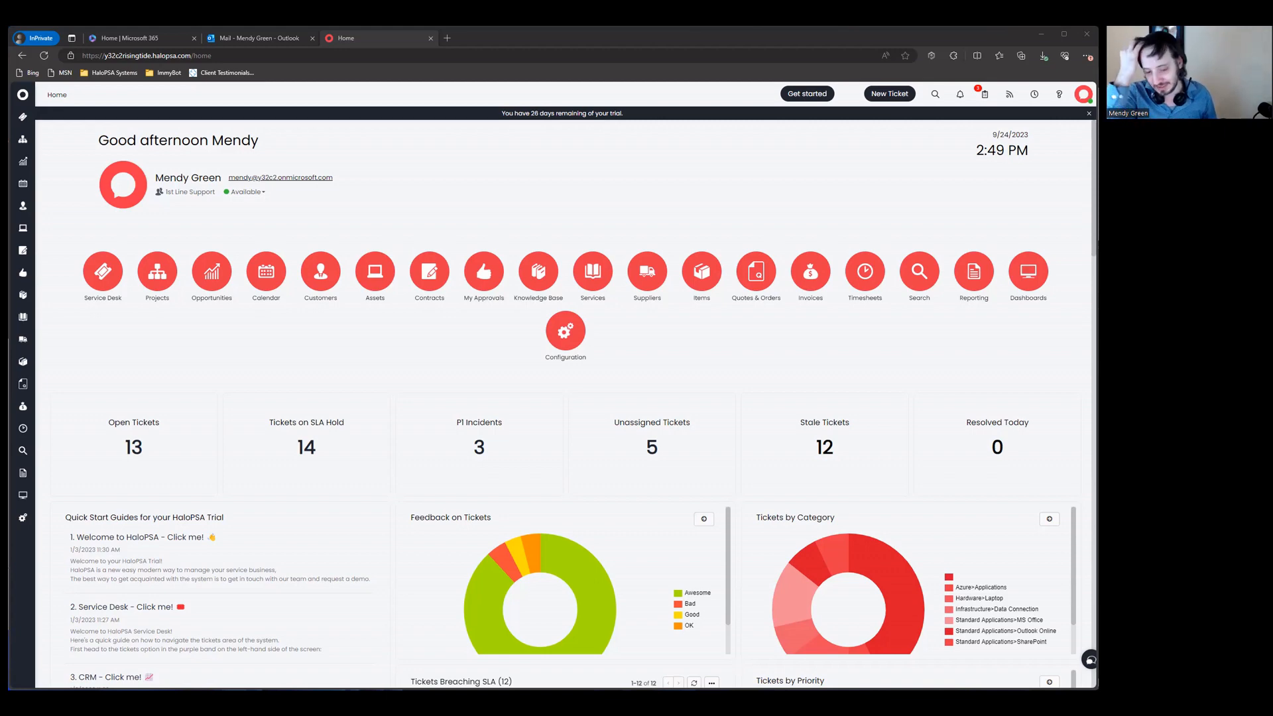
# Step: Go from the home dashboard to Configuration > Tickets > Categorisation
pyautogui.click(566, 333)
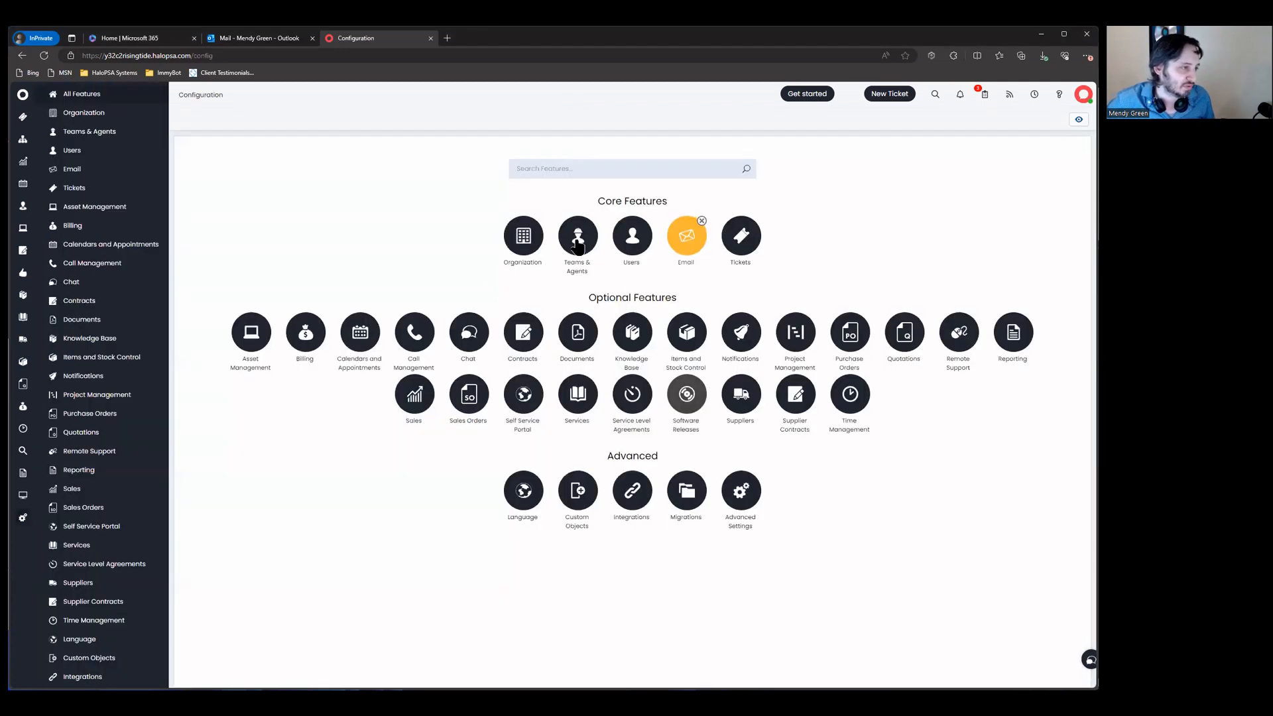
pyautogui.click(741, 237)
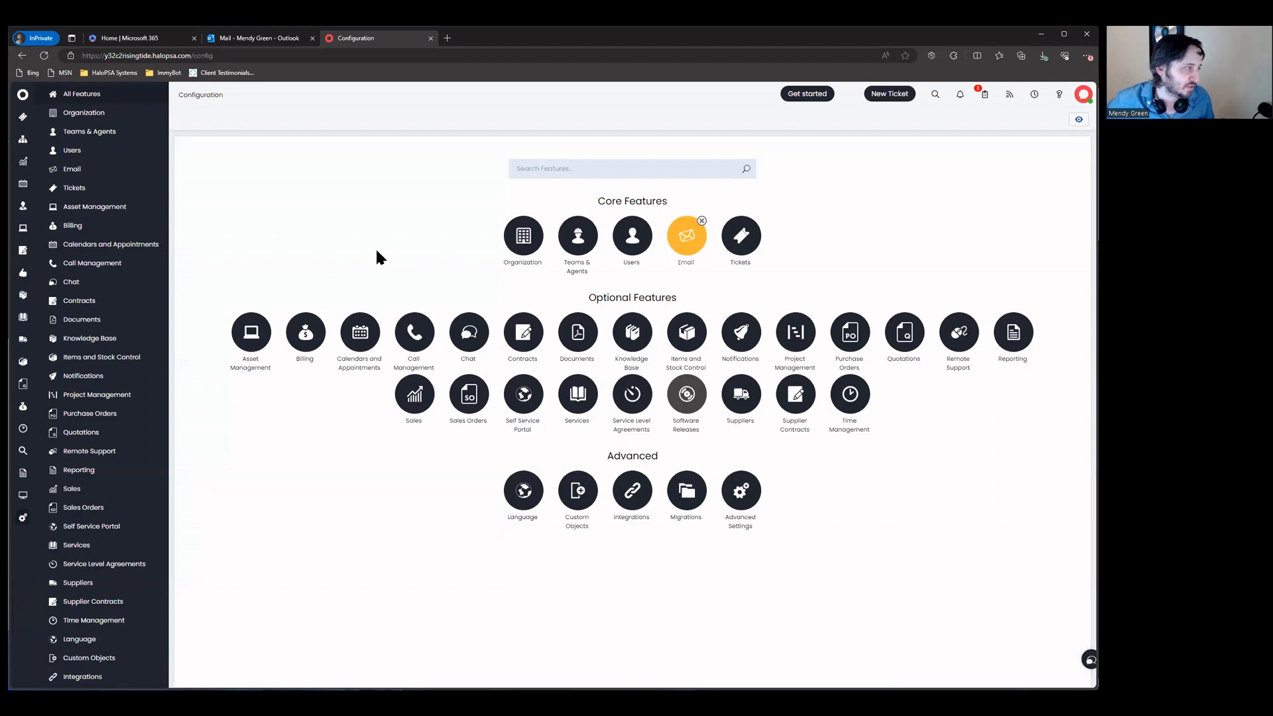
pyautogui.click(348, 265)
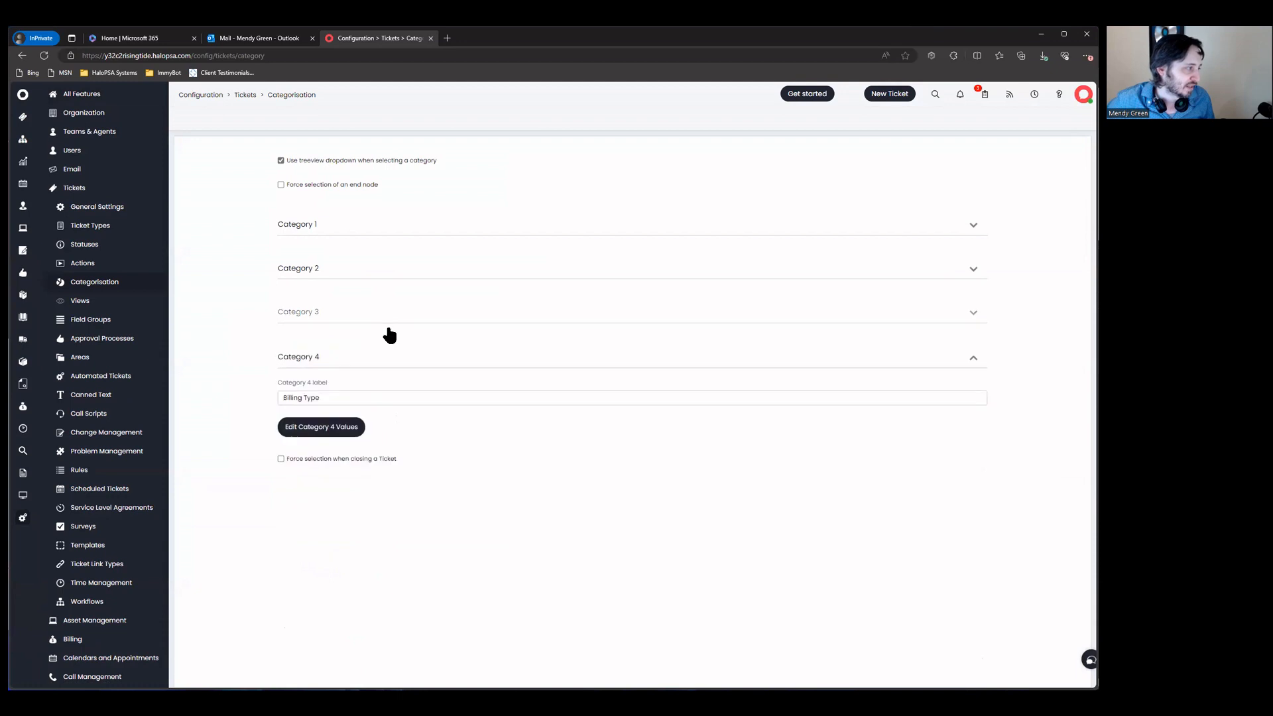
# Step: Check the Category 1 and 2 labels, then expand Categories 3 and 4 and select the 'Billing Type' label
pyautogui.click(380, 232)
pyautogui.click(380, 232)
pyautogui.click(378, 273)
pyautogui.click(379, 276)
pyautogui.click(372, 232)
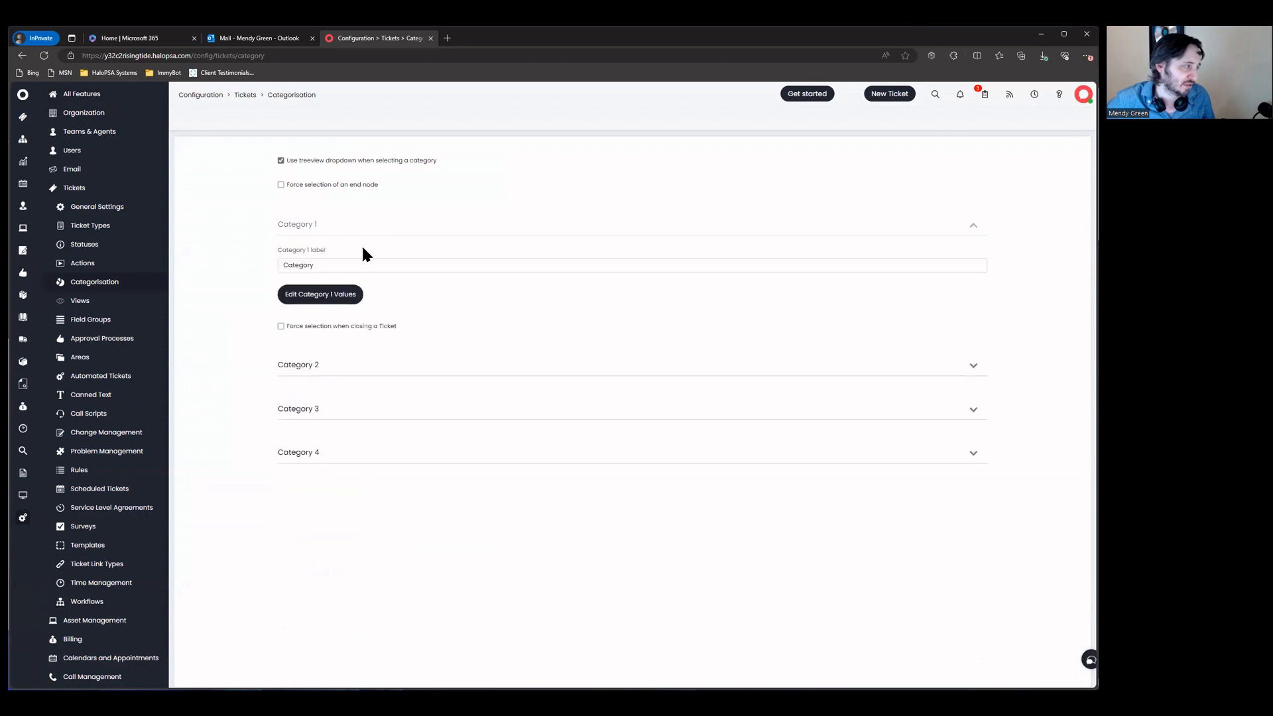
pyautogui.click(369, 233)
pyautogui.click(377, 286)
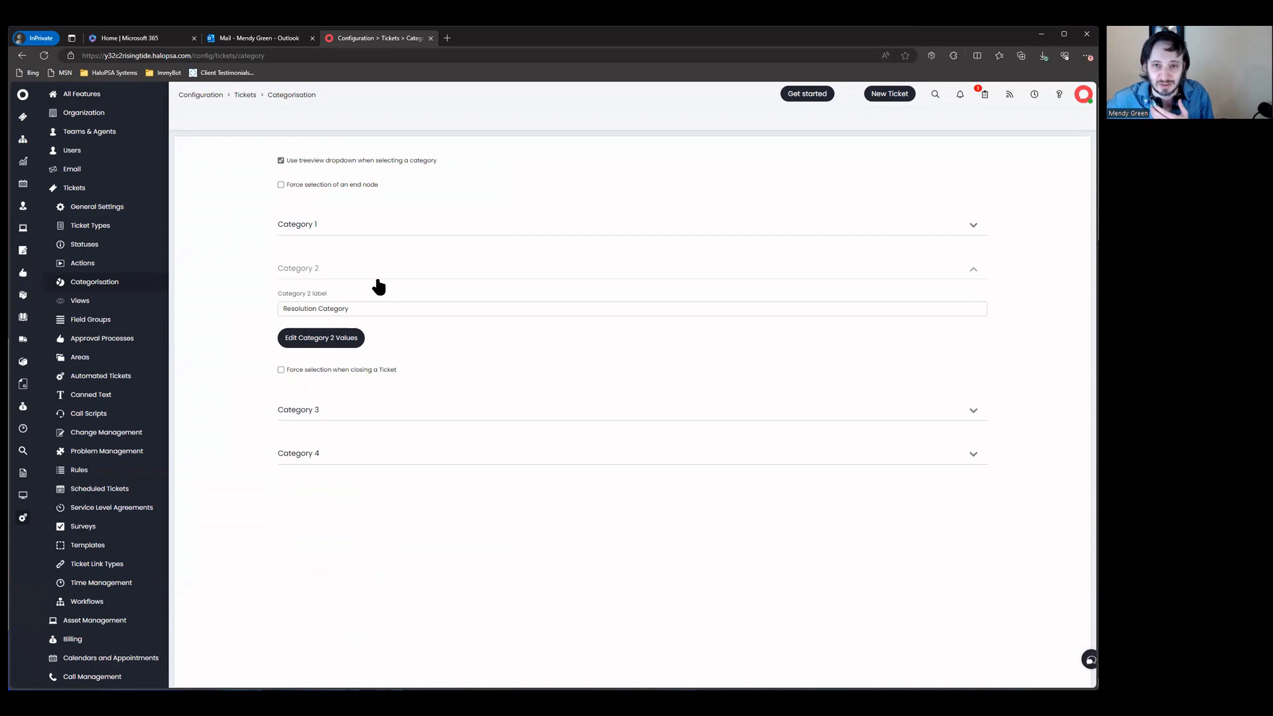
pyautogui.click(378, 284)
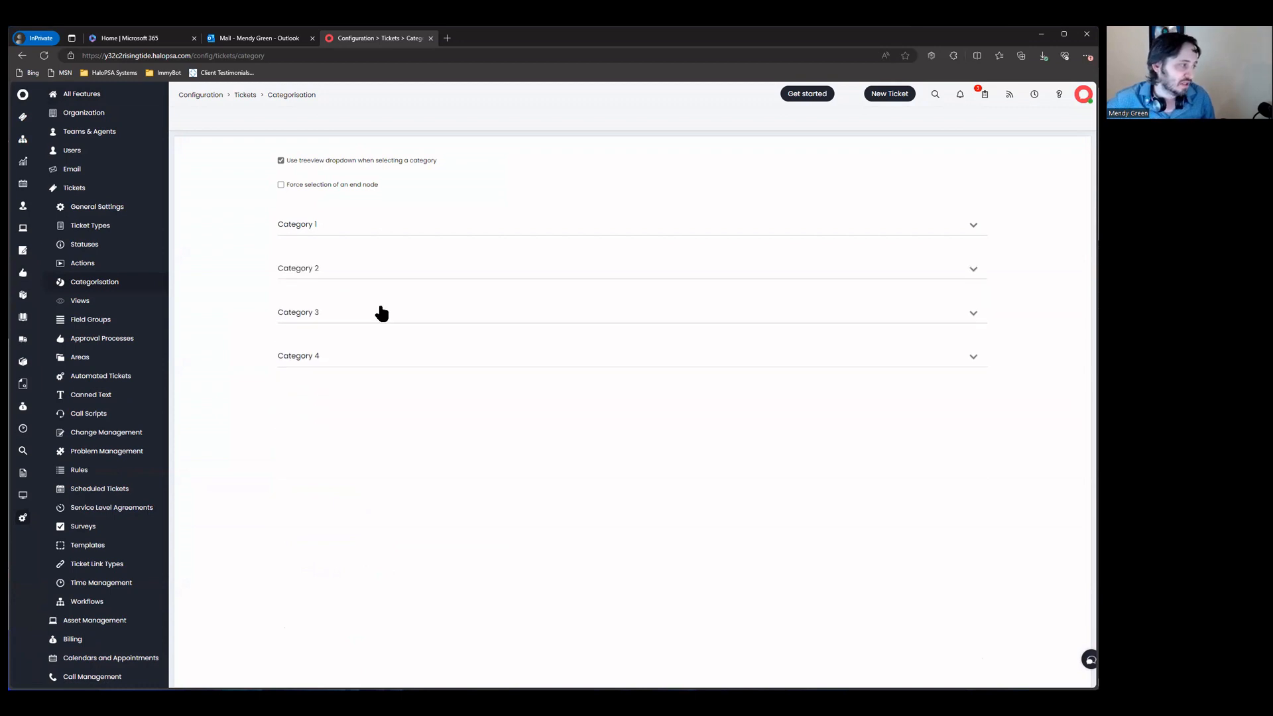
pyautogui.click(363, 327)
pyautogui.click(372, 456)
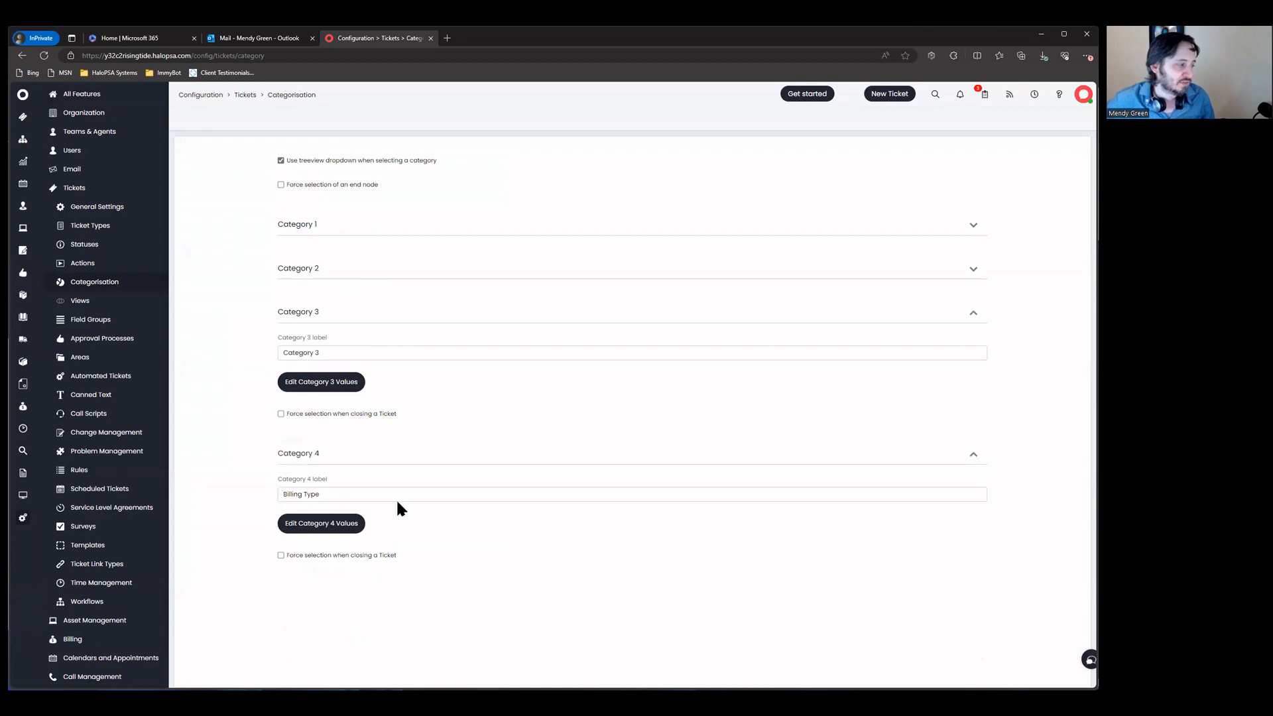
pyautogui.tripleClick(362, 492)
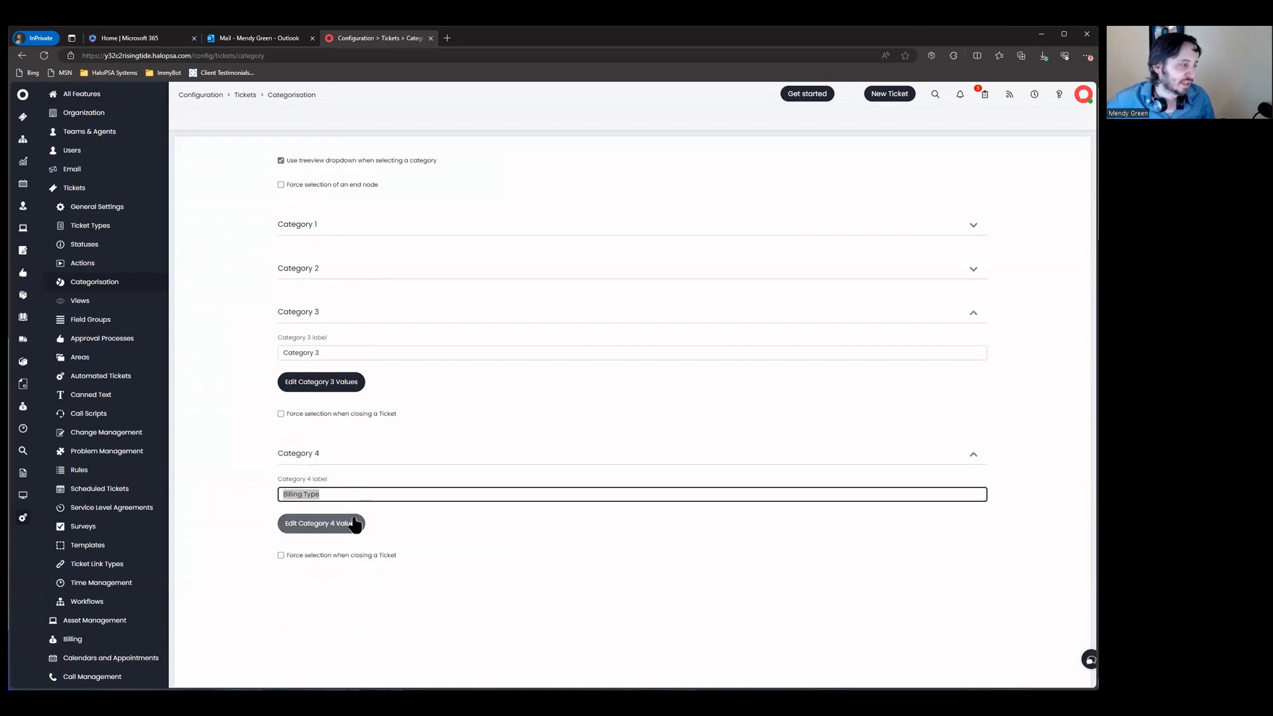
# Step: View the Category 4 values, Help Desk>Covered through Projects>Time Billed, then return to Tickets configuration
pyautogui.click(355, 523)
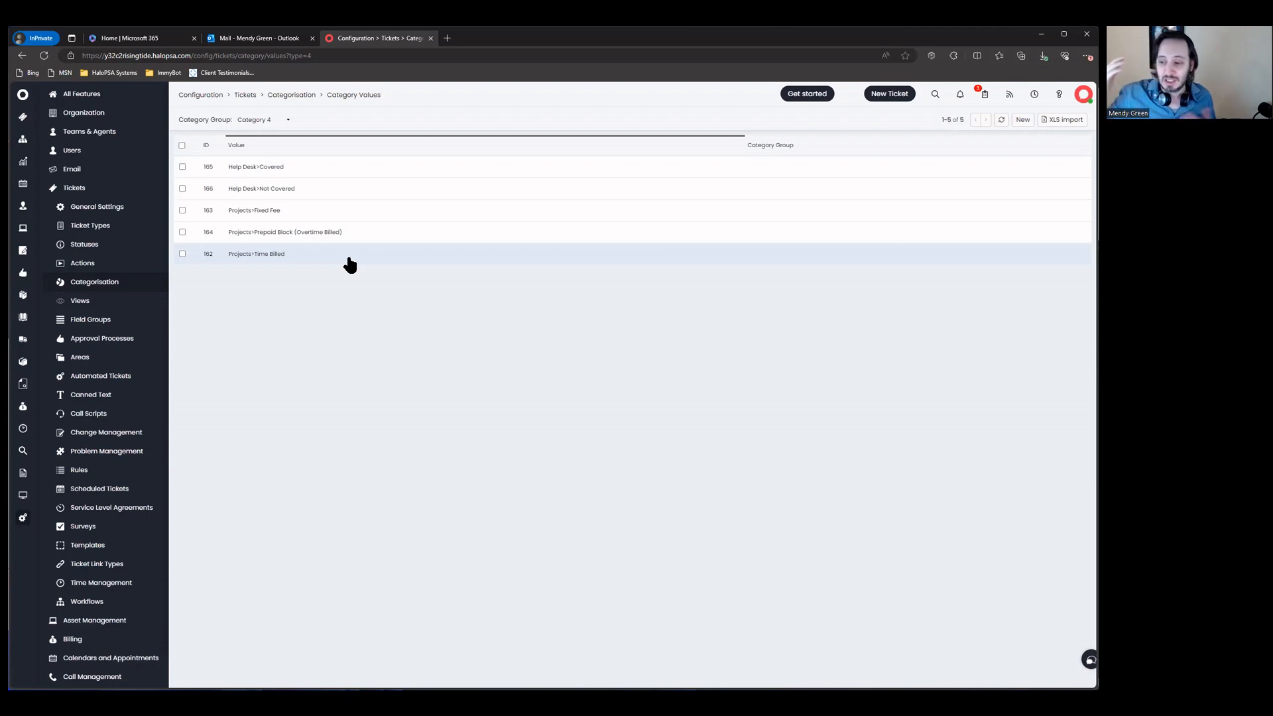
pyautogui.click(245, 95)
# Step: Confirm the Incident ticket type allows only the Help Desk Category 4 value, cancelling the Add dialog
pyautogui.click(525, 240)
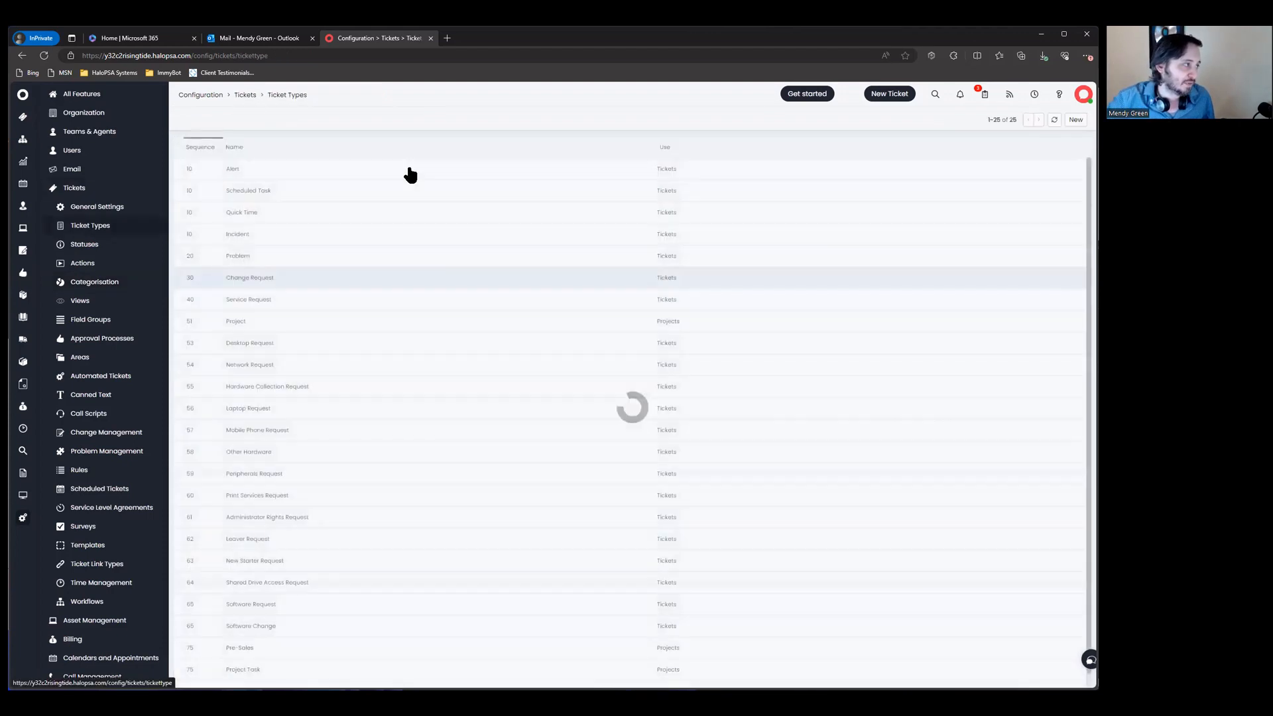
pyautogui.write('incident')
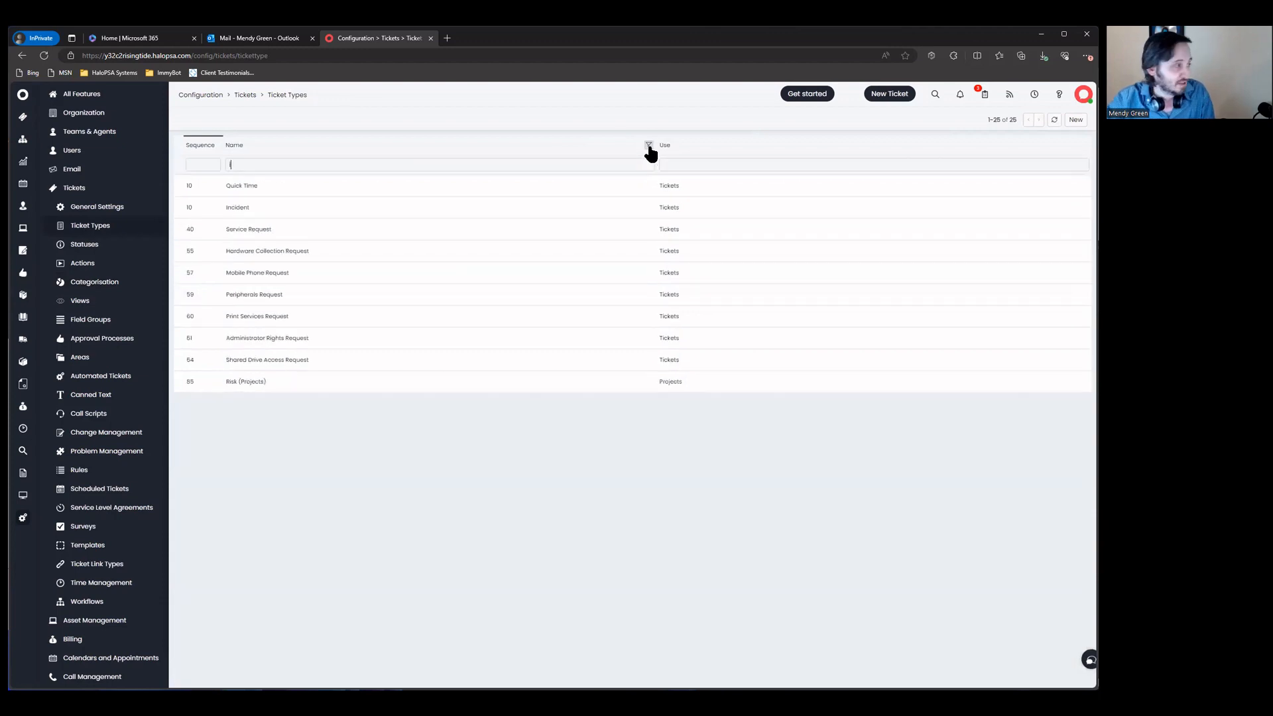
pyautogui.click(625, 192)
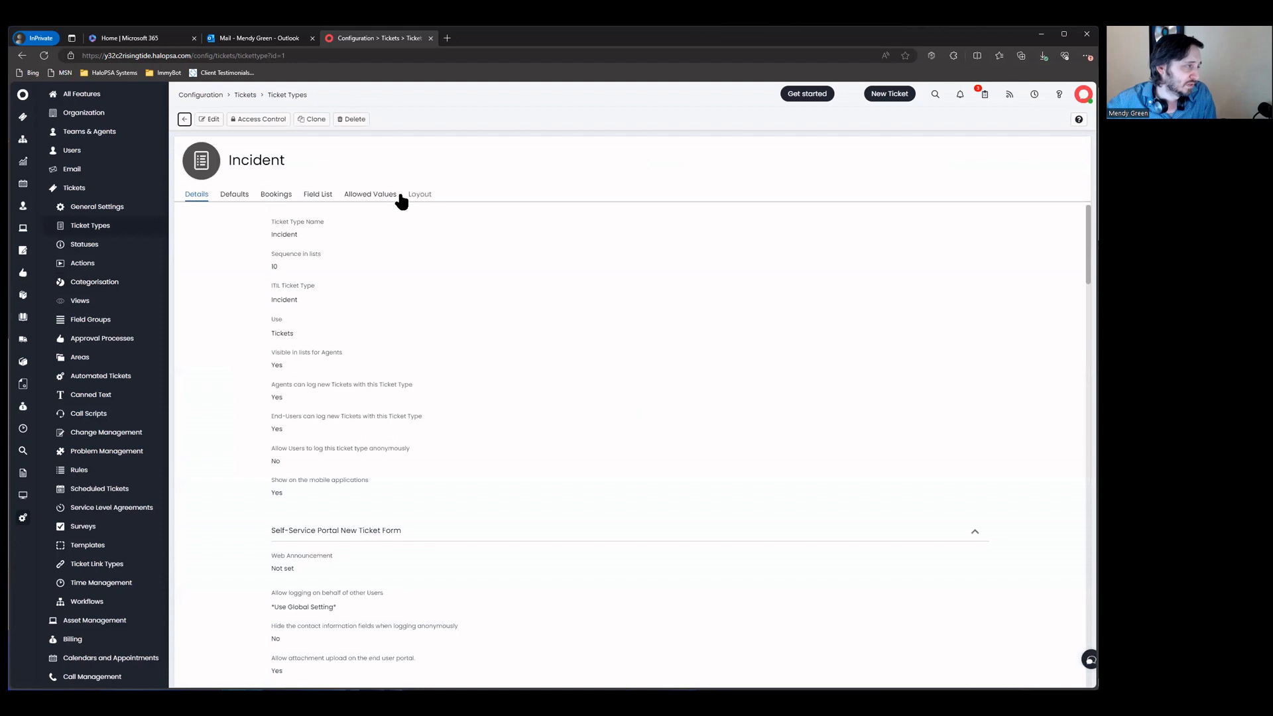
pyautogui.click(394, 196)
pyautogui.scroll(-6, 402, 297)
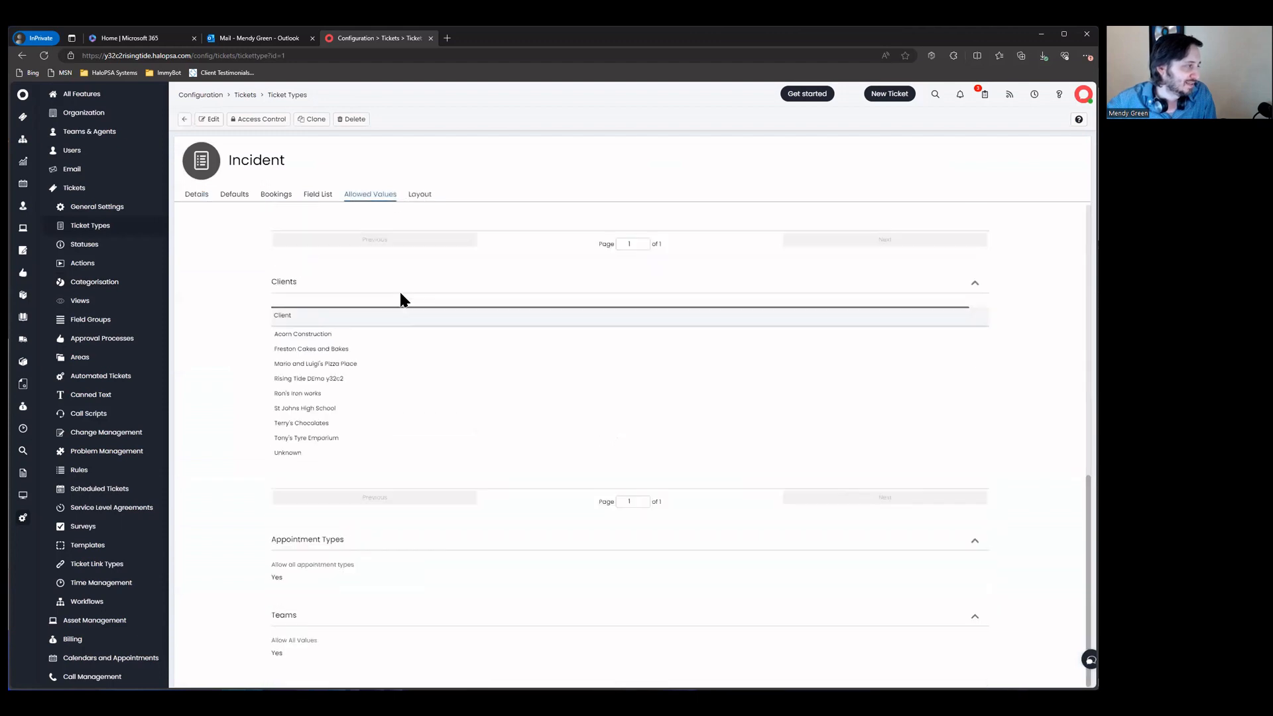
pyautogui.moveTo(257, 266); pyautogui.dragTo(363, 320)
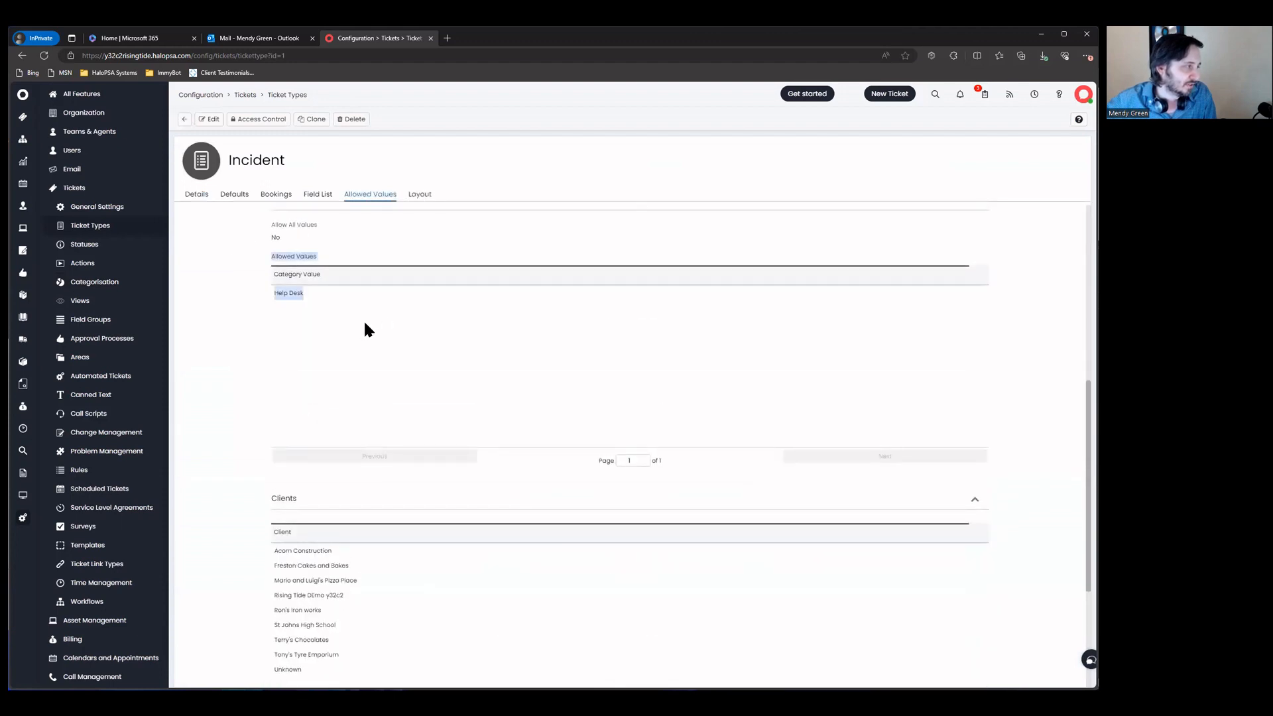
pyautogui.click(211, 121)
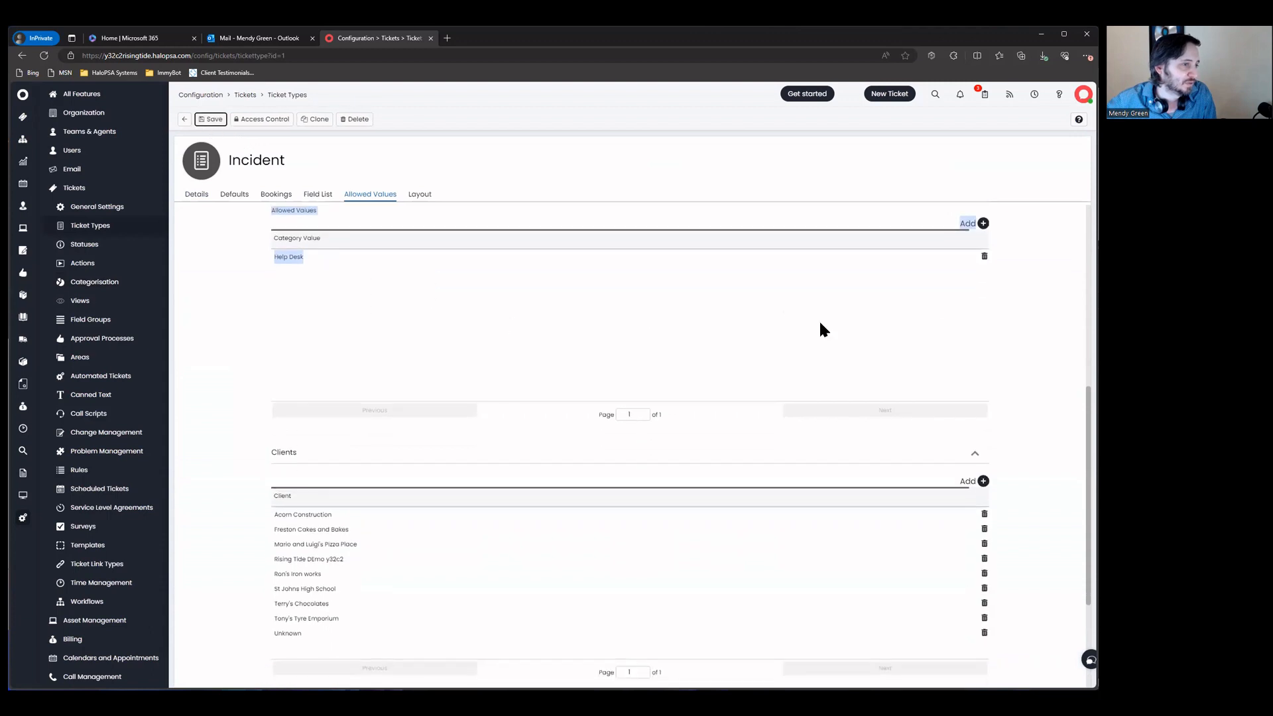
pyautogui.click(984, 222)
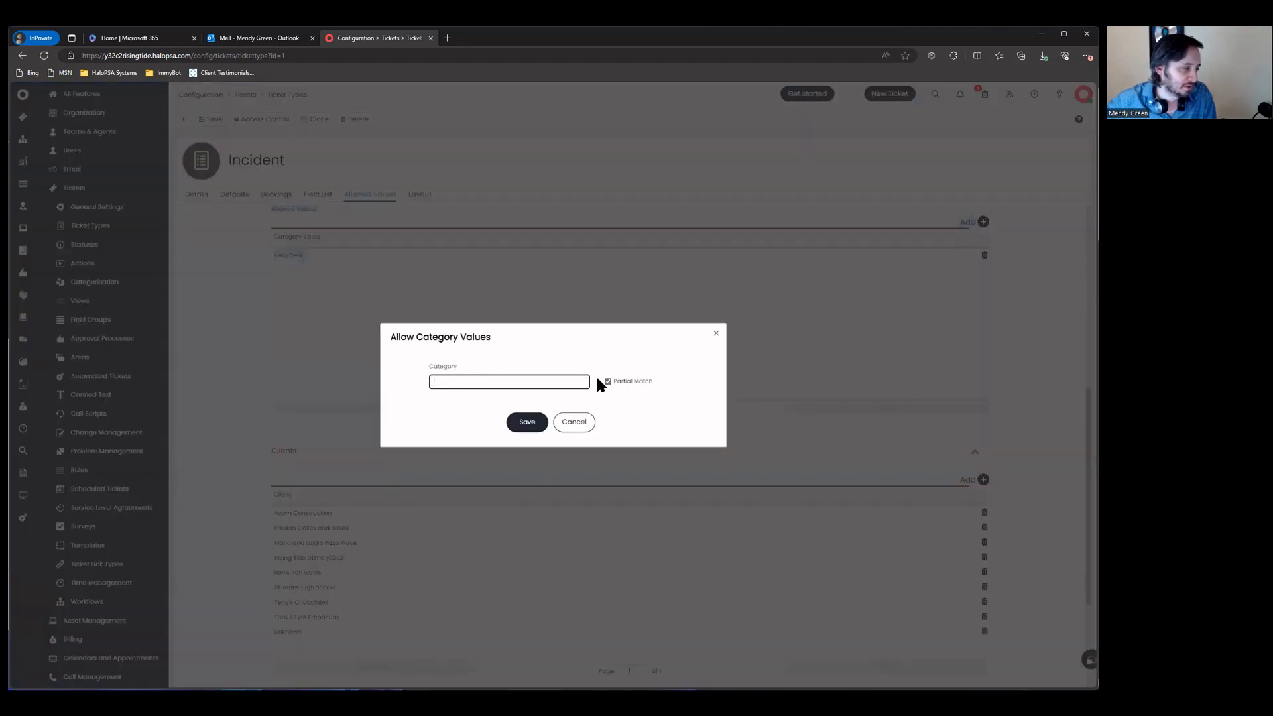
pyautogui.click(580, 382)
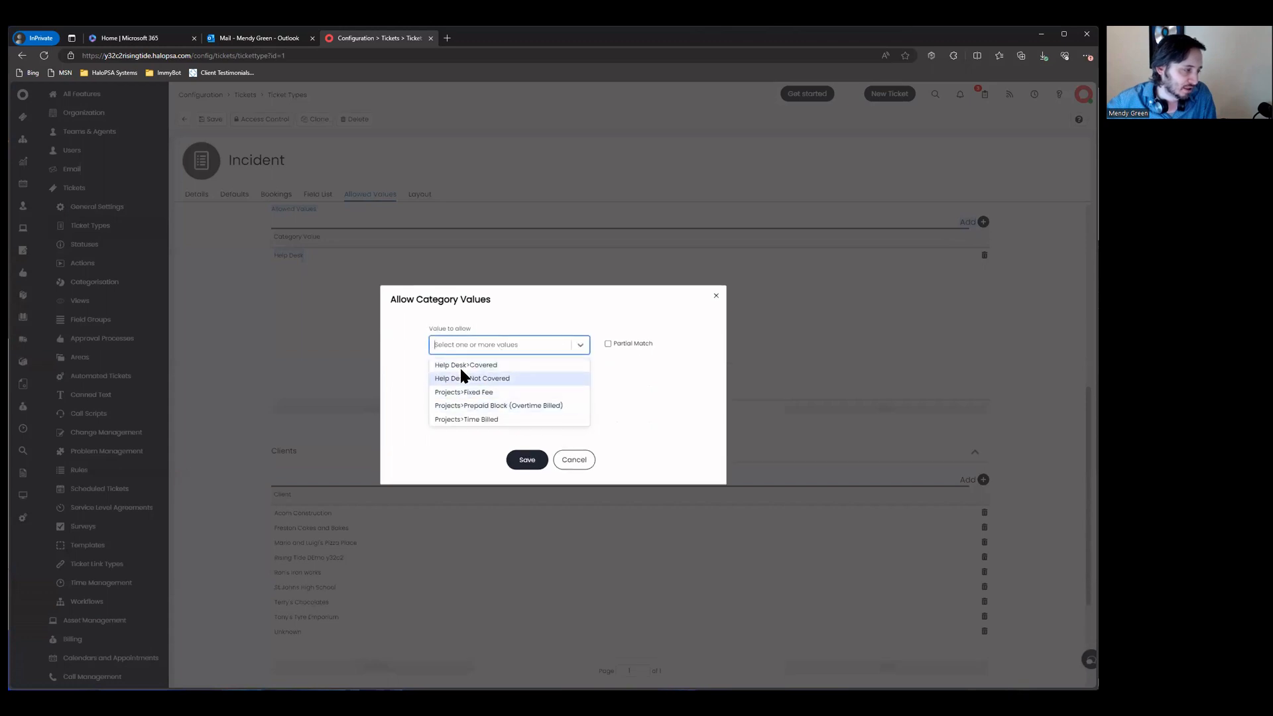
pyautogui.click(580, 455)
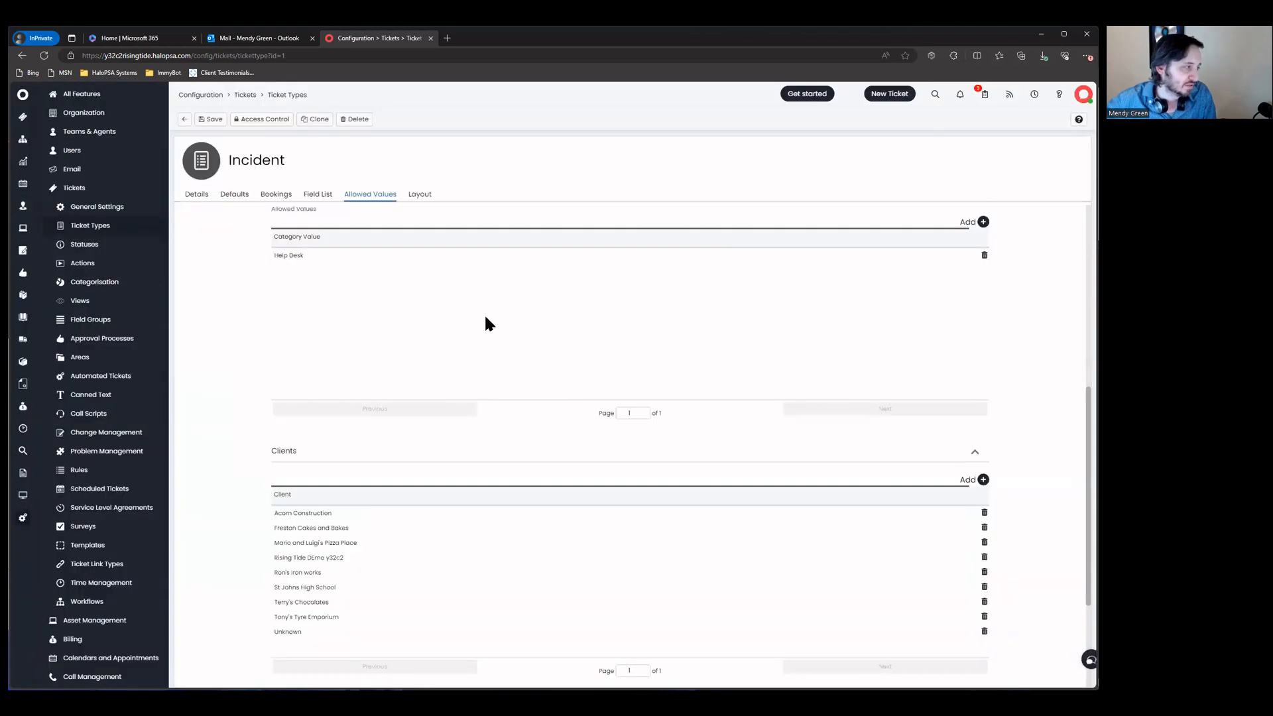
pyautogui.click(185, 119)
# Step: Inspect the Service Request type's allowed values and its Billing Type field
pyautogui.click(290, 166)
pyautogui.write('serv')
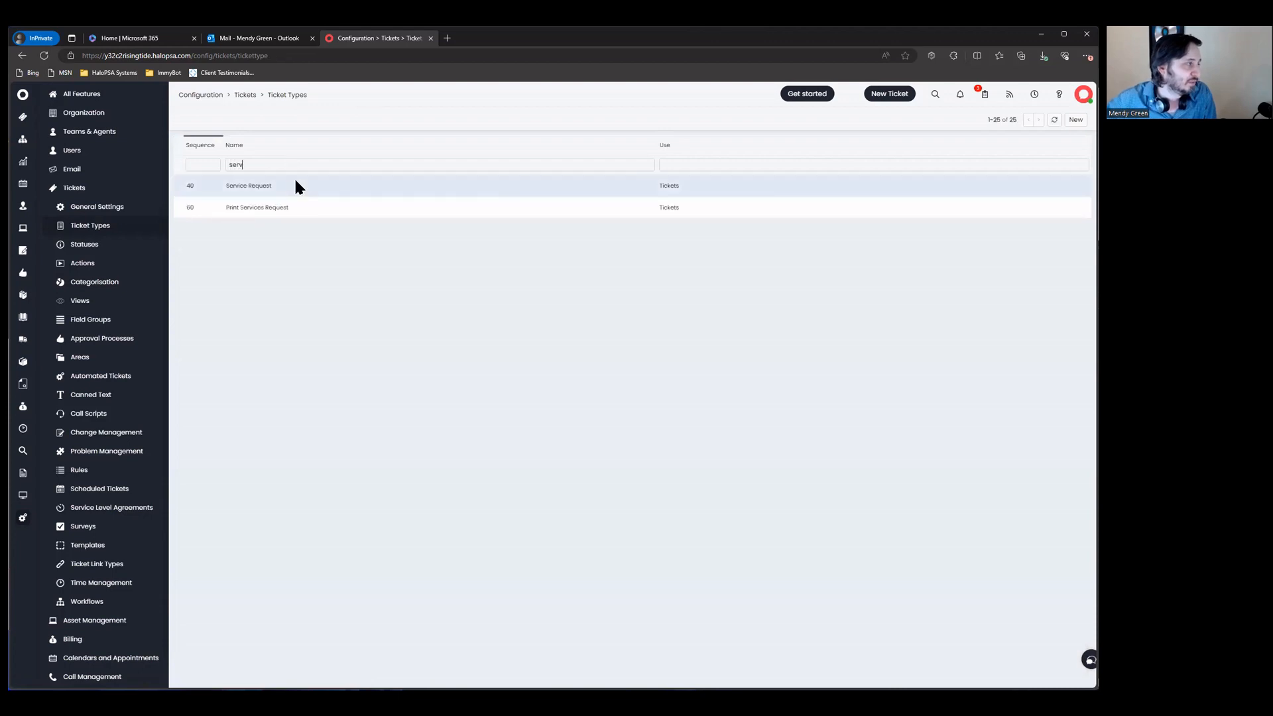
pyautogui.click(295, 185)
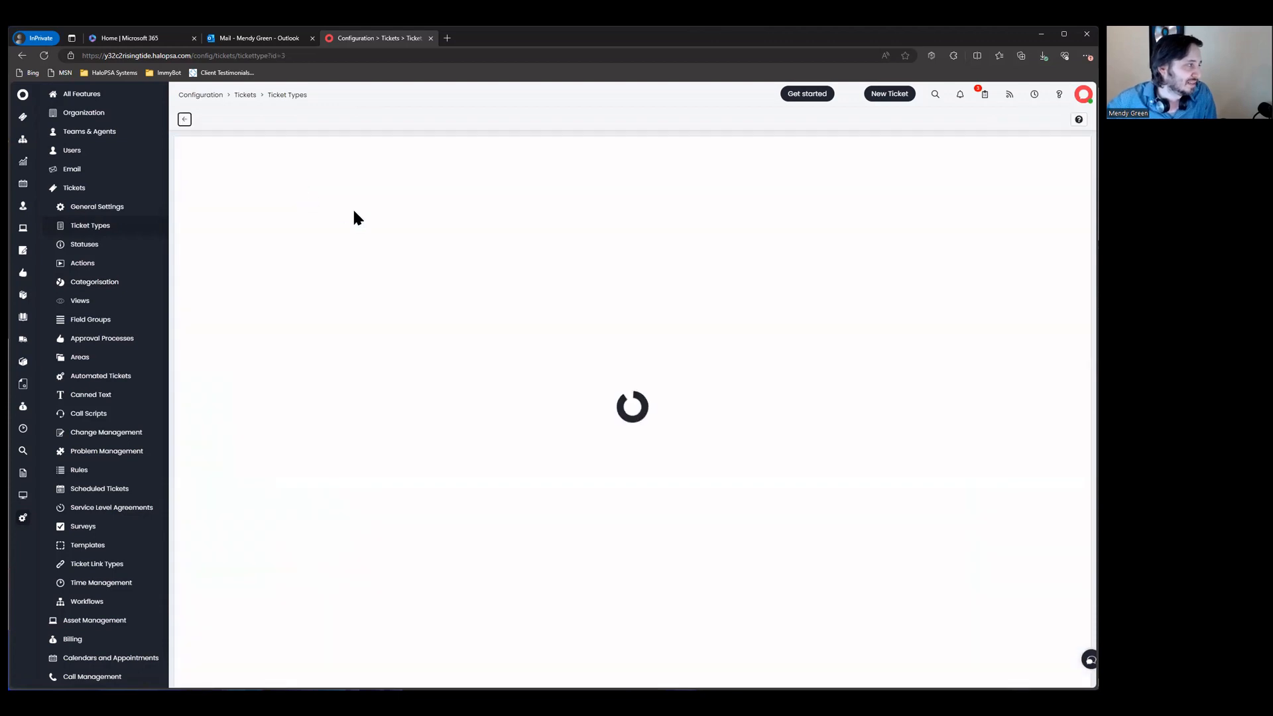
pyautogui.click(370, 195)
pyautogui.scroll(-4, 378, 318)
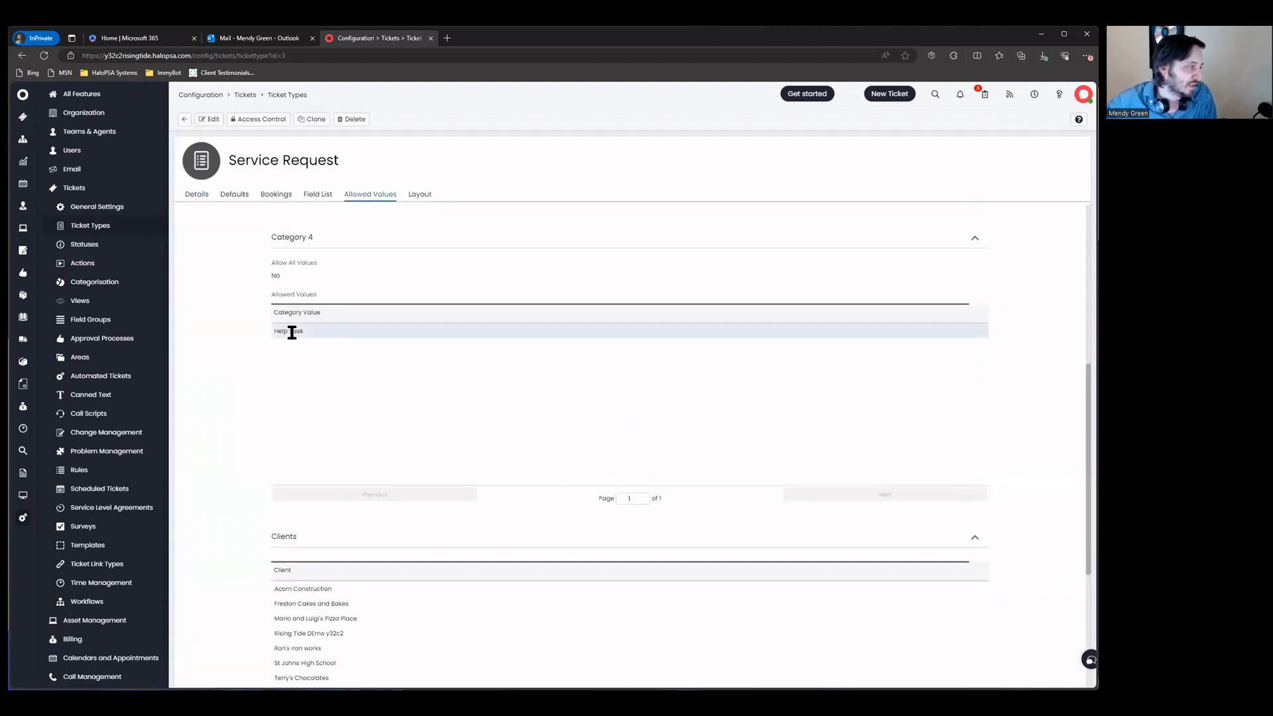
pyautogui.click(317, 194)
pyautogui.tripleClick(340, 336)
# Step: Reopen the Incident ticket type by filtering the list for 'inc'
pyautogui.click(183, 119)
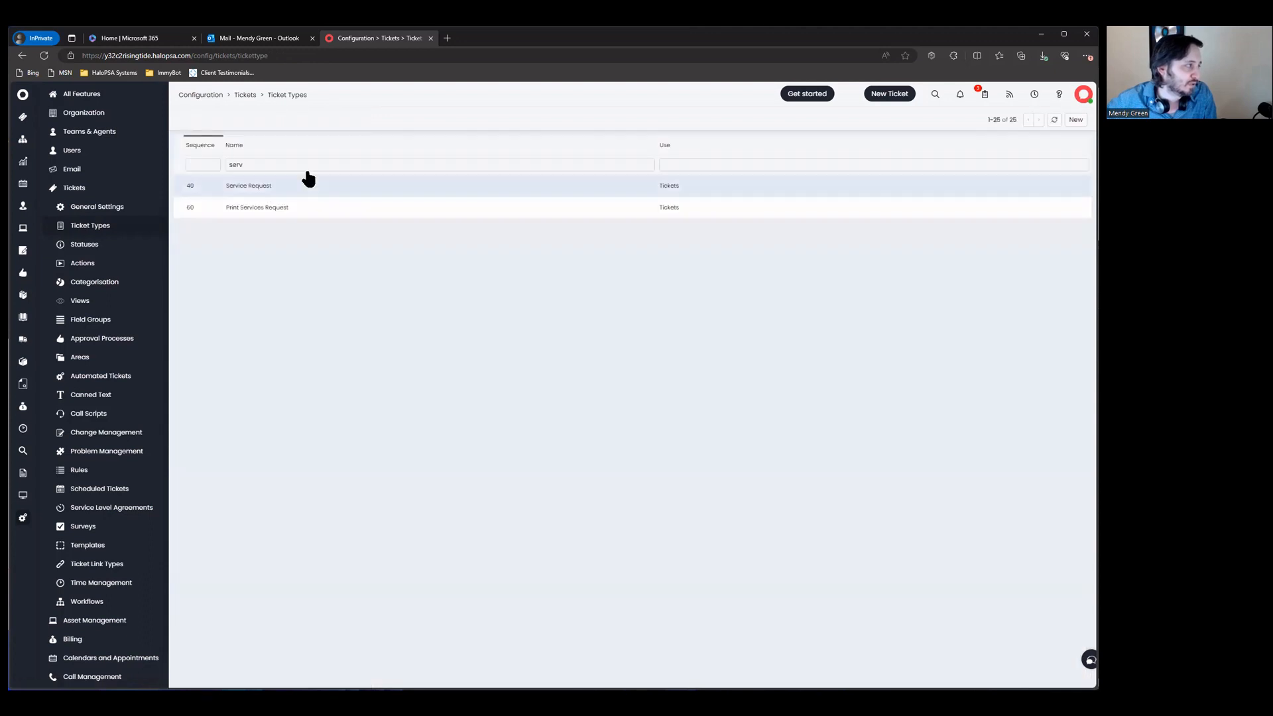
pyautogui.write('incid')
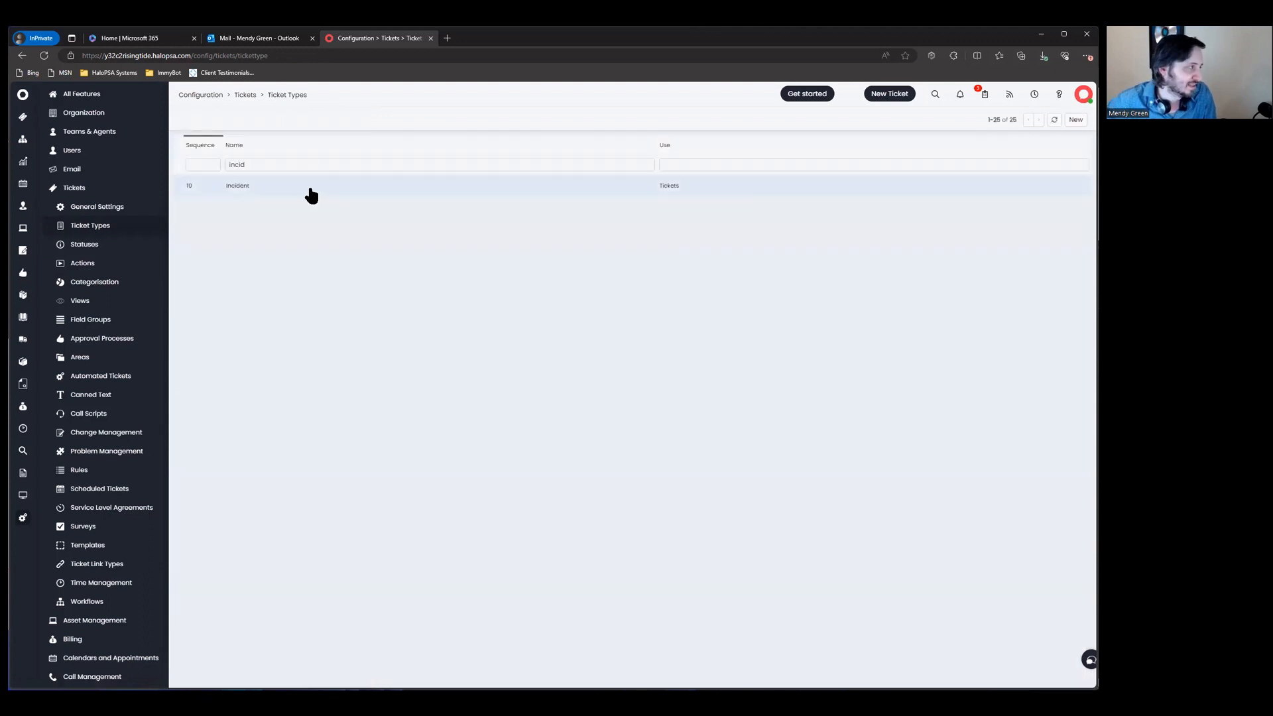
pyautogui.click(307, 193)
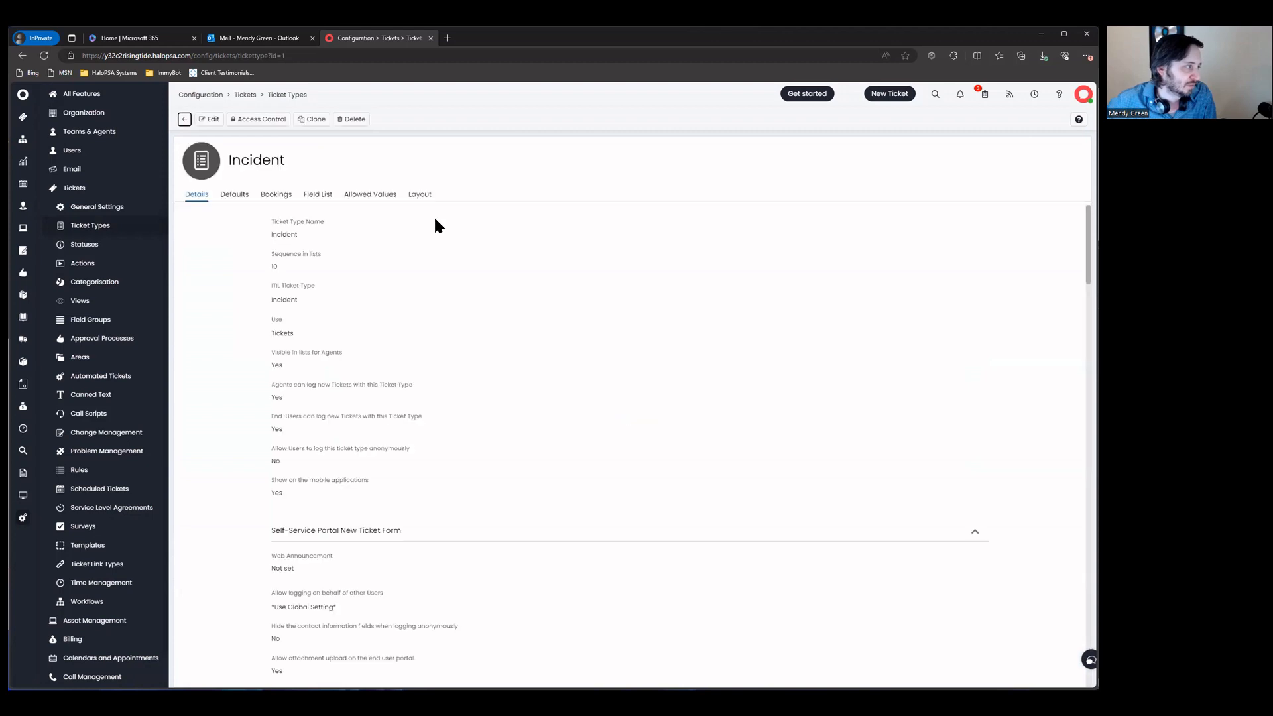
# Step: Review the Incident type's Billing Type field settings, cancel without changes, and return to the list
pyautogui.click(318, 194)
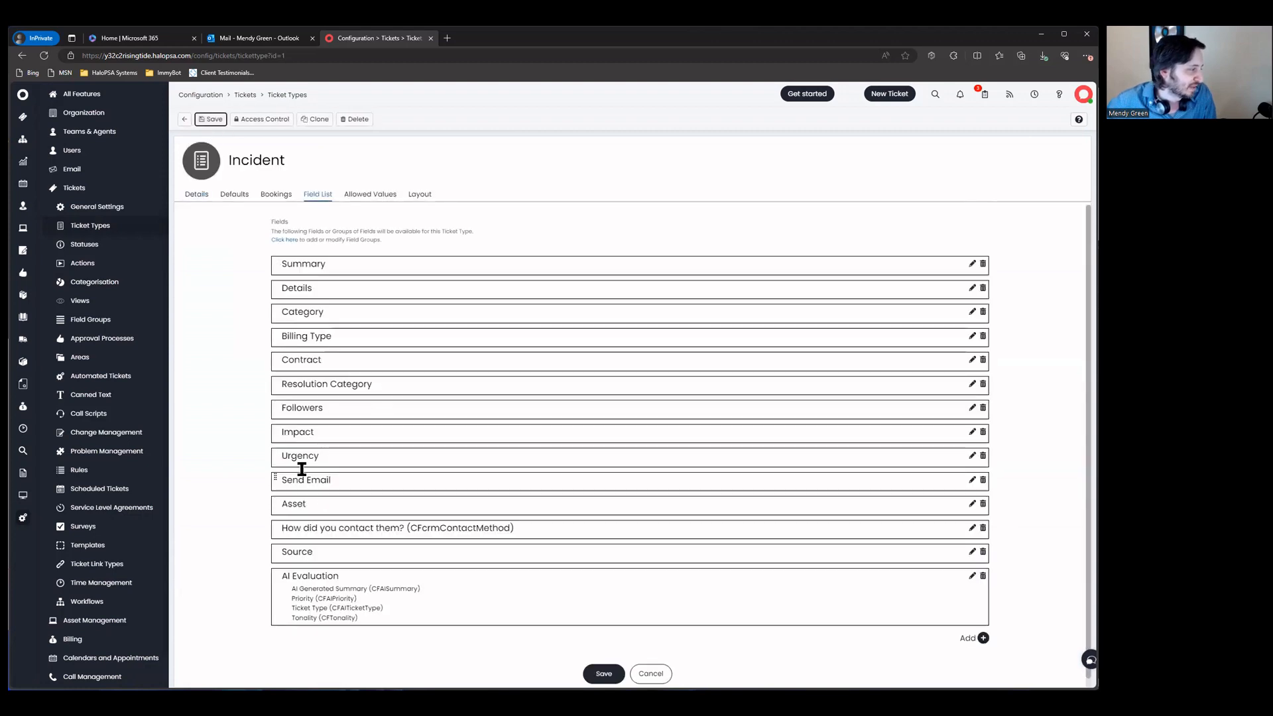
pyautogui.doubleClick(288, 338)
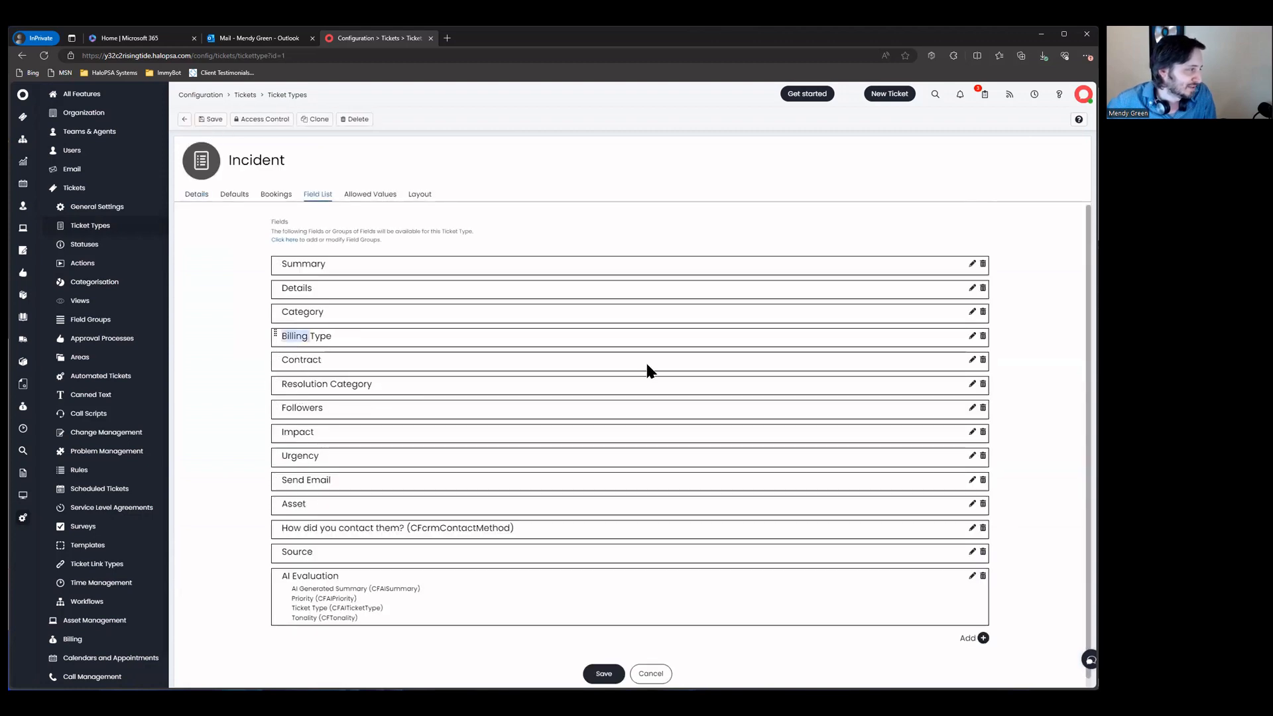
pyautogui.click(972, 336)
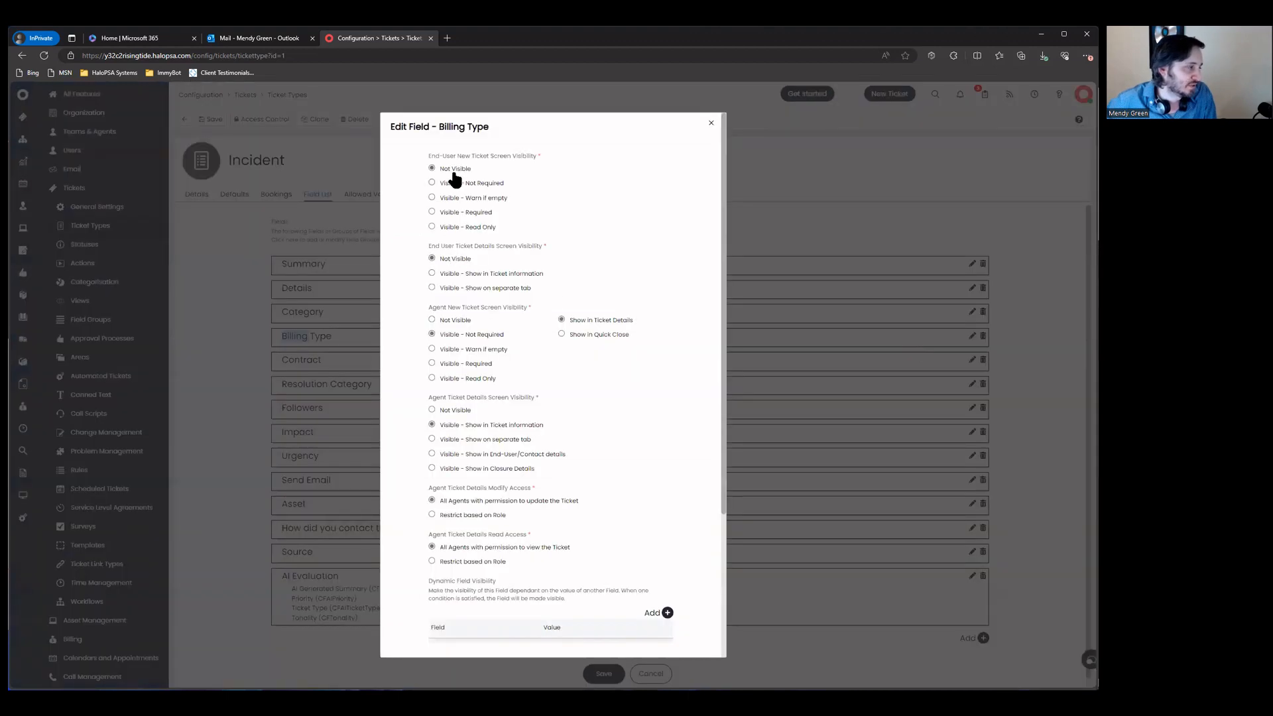
pyautogui.scroll(-6, 602, 599)
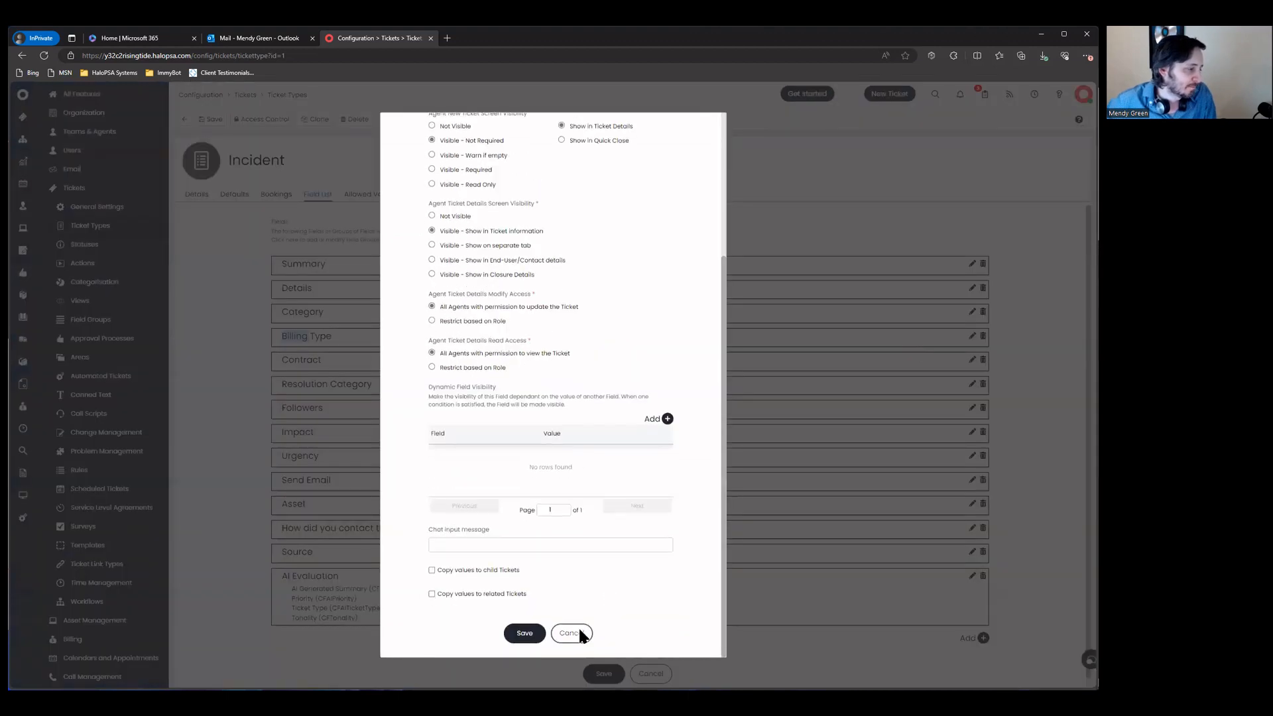
pyautogui.click(578, 629)
pyautogui.click(649, 673)
pyautogui.click(185, 120)
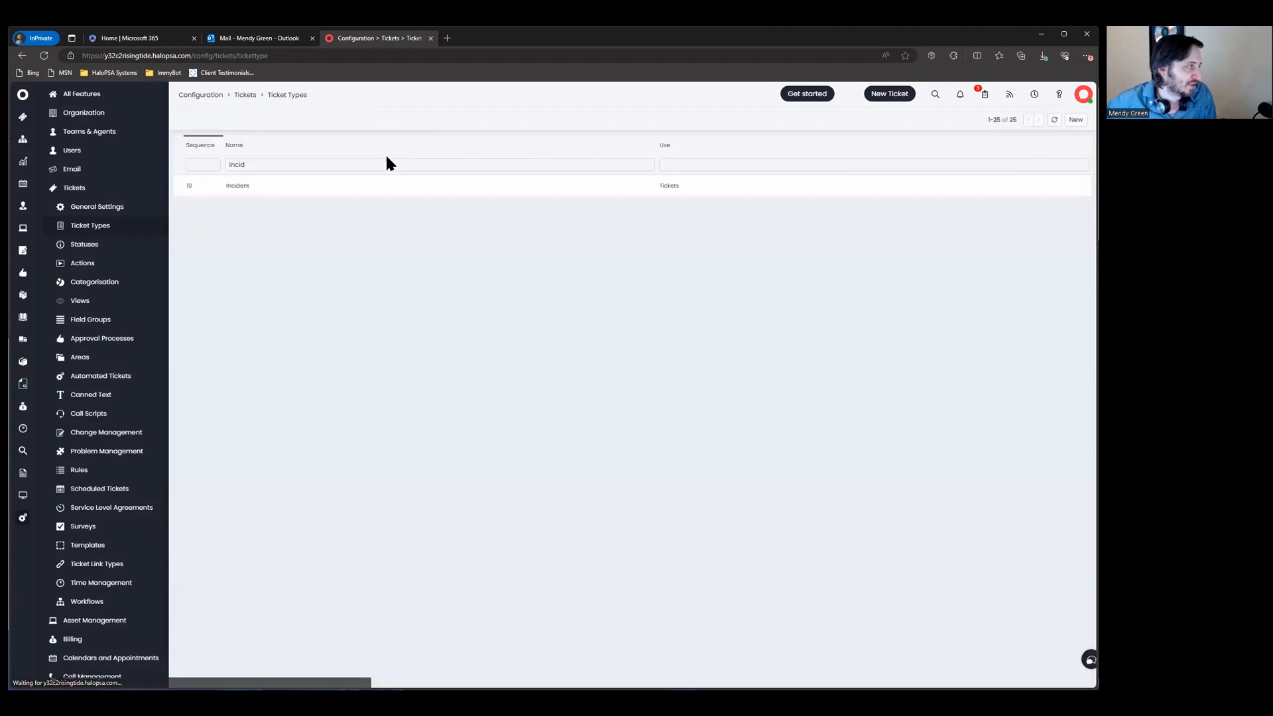
pyautogui.doubleClick(386, 164)
# Step: Open the Project ticket type, filtered by 'projec', for editing on its Field List
pyautogui.write('projec')
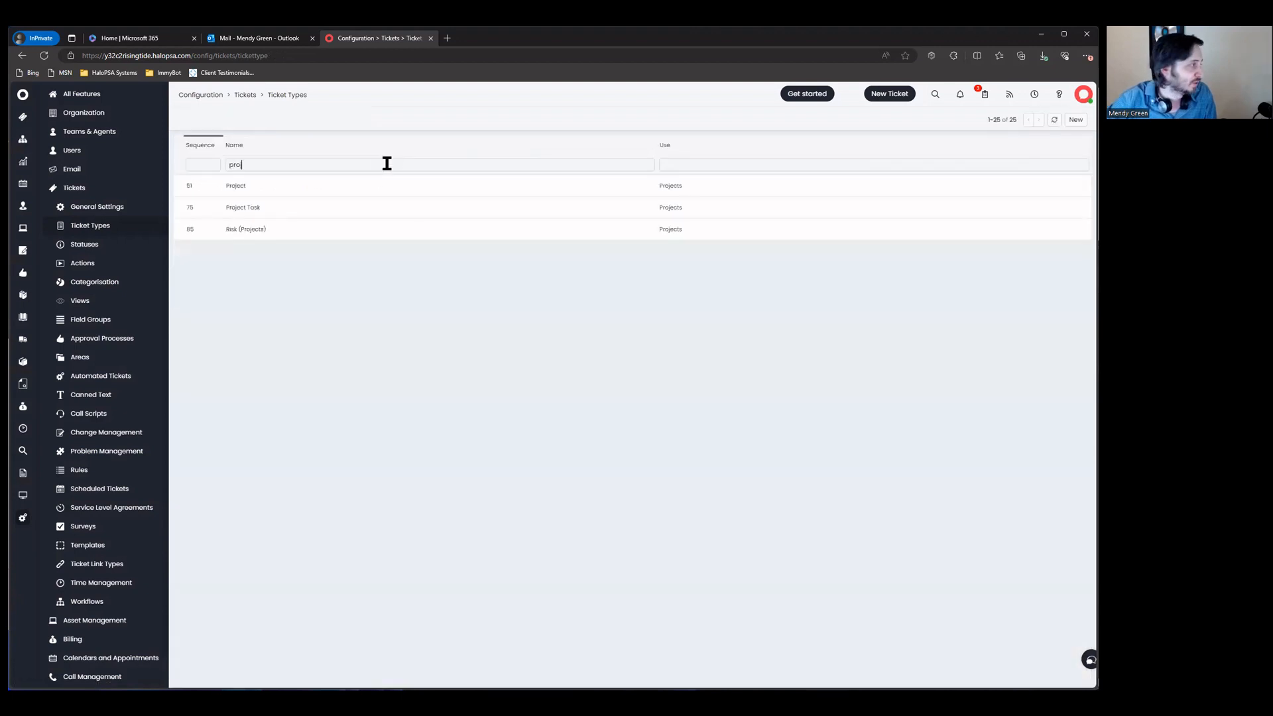
pyautogui.click(373, 185)
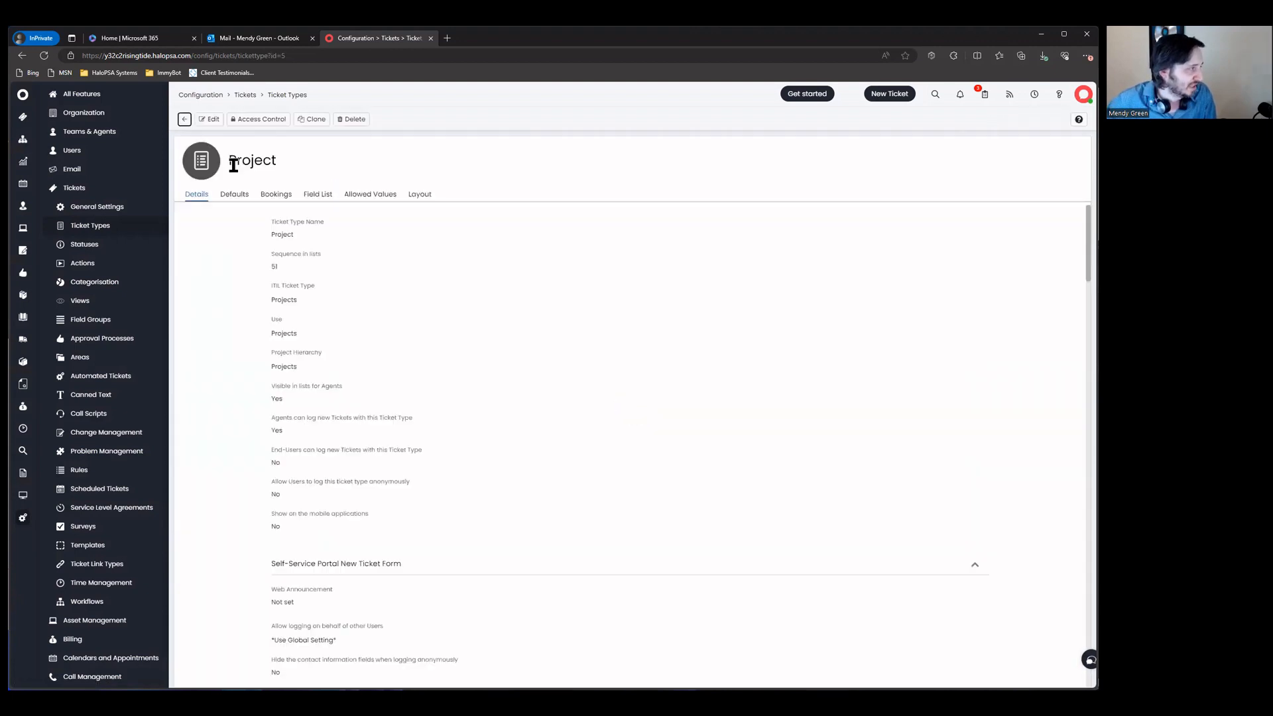
pyautogui.click(203, 120)
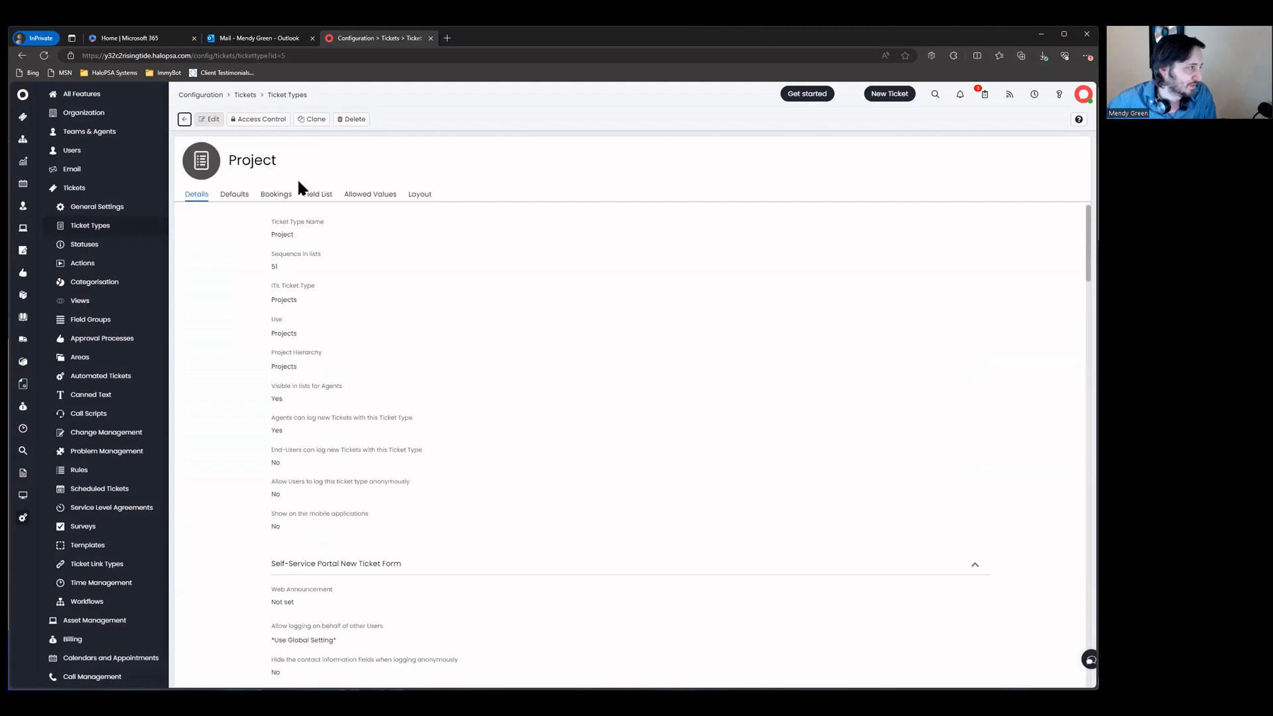
pyautogui.click(306, 193)
# Step: Add the Billing Type field and move it between Priority and Agent
pyautogui.click(987, 551)
pyautogui.write('project')
pyautogui.hotkey('ctrl', 'a')
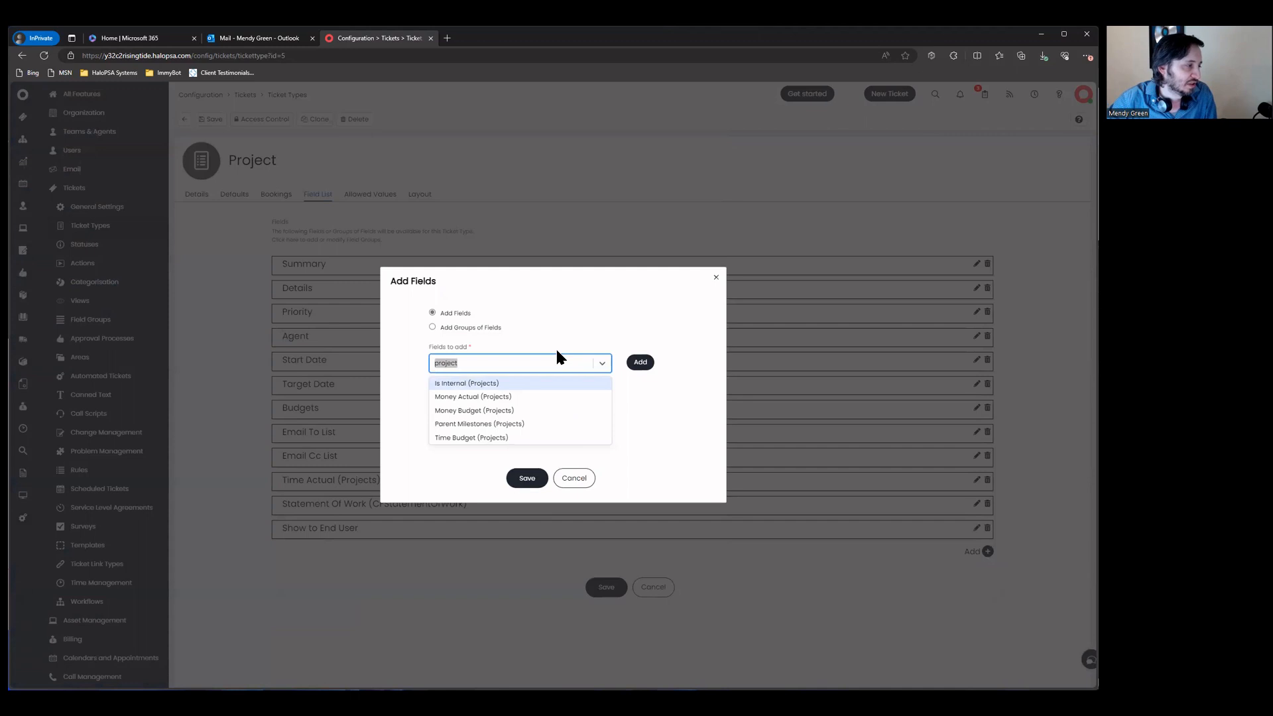
pyautogui.press('BackSpace')
pyautogui.write('bill')
pyautogui.press('Down')
pyautogui.press('Return')
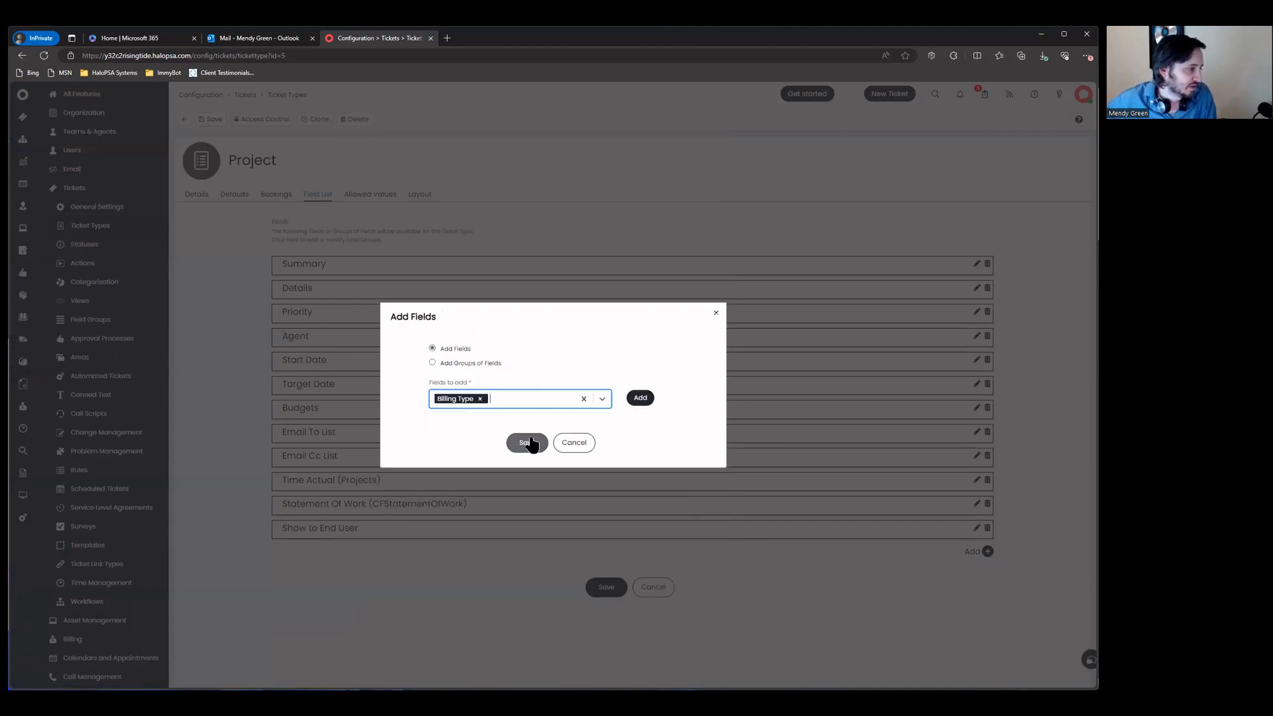
pyautogui.click(526, 442)
pyautogui.moveTo(276, 551); pyautogui.dragTo(299, 350)
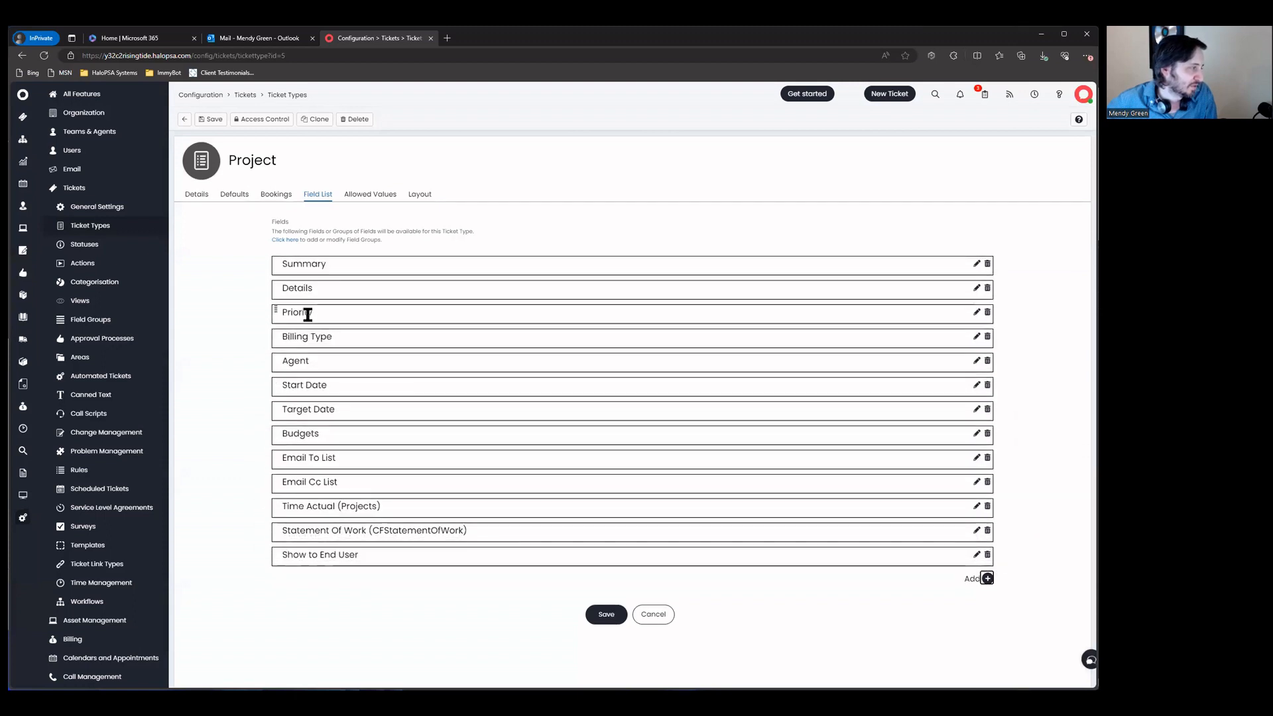
# Step: Untick Allow All Values for Category 4 and allow 'Projects' with partial match
pyautogui.click(387, 195)
pyautogui.scroll(-5, 252, 344)
pyautogui.scroll(-4, 253, 345)
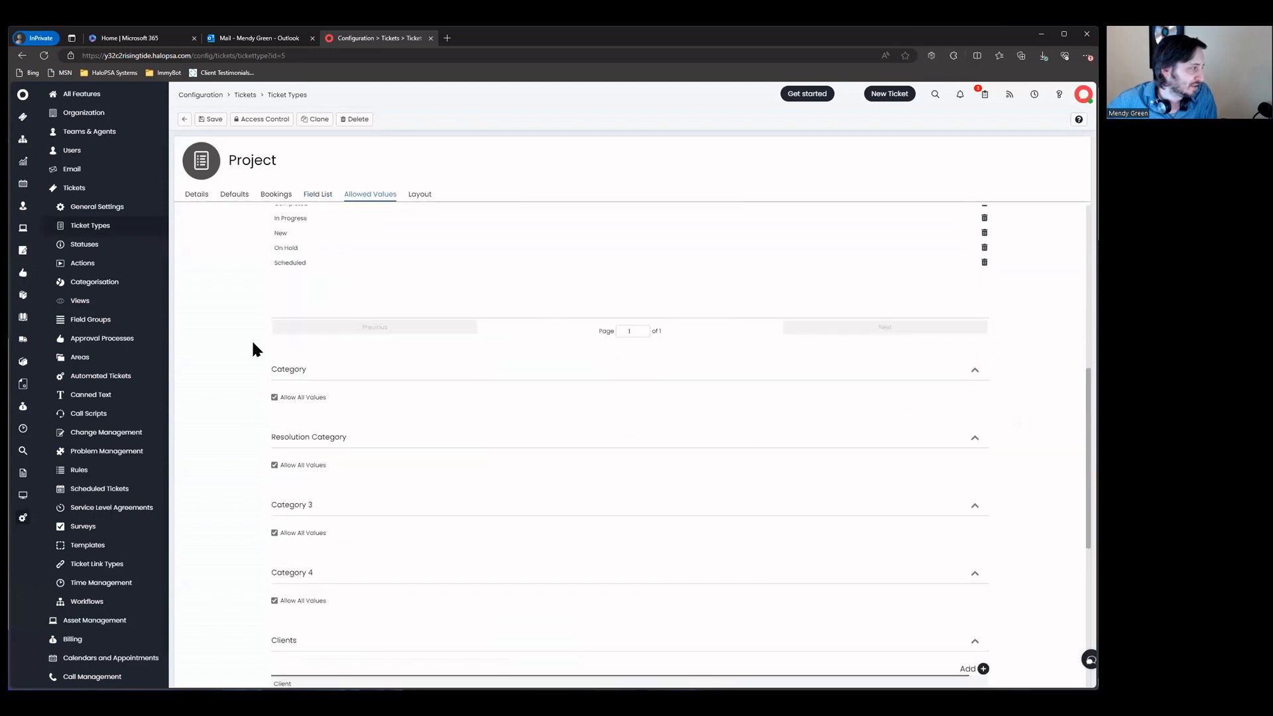
pyautogui.click(325, 454)
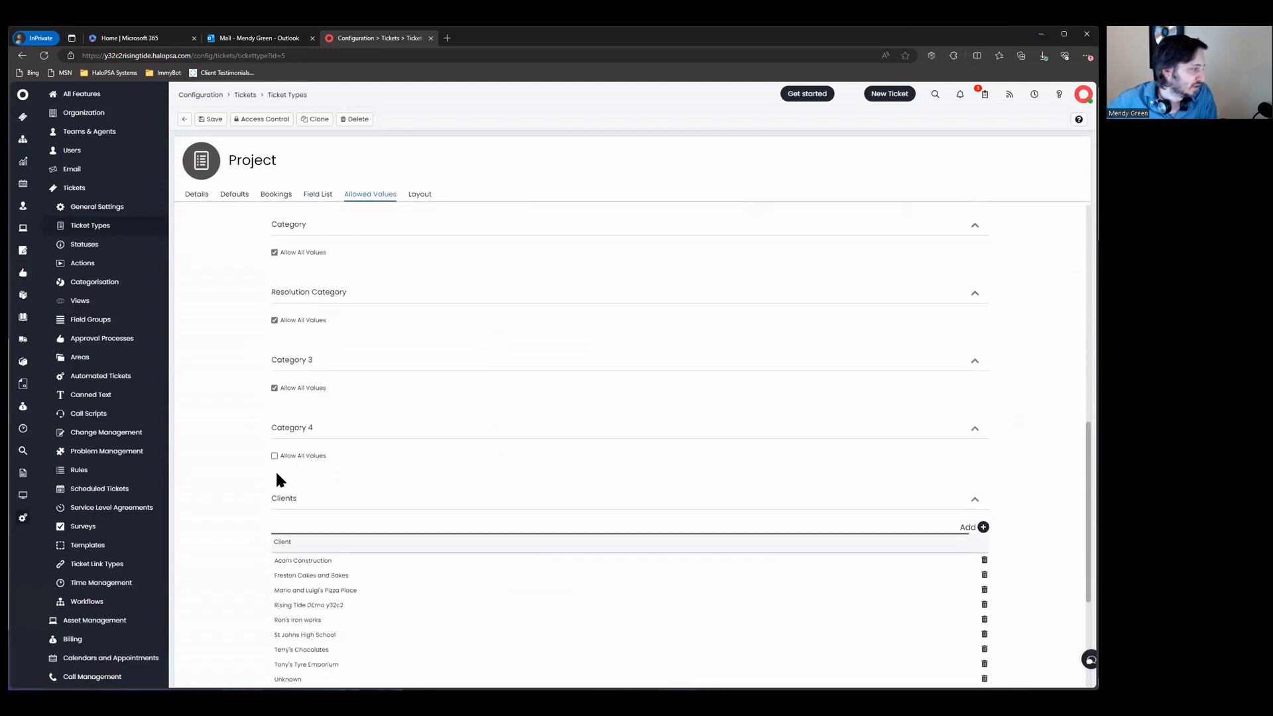
pyautogui.click(947, 491)
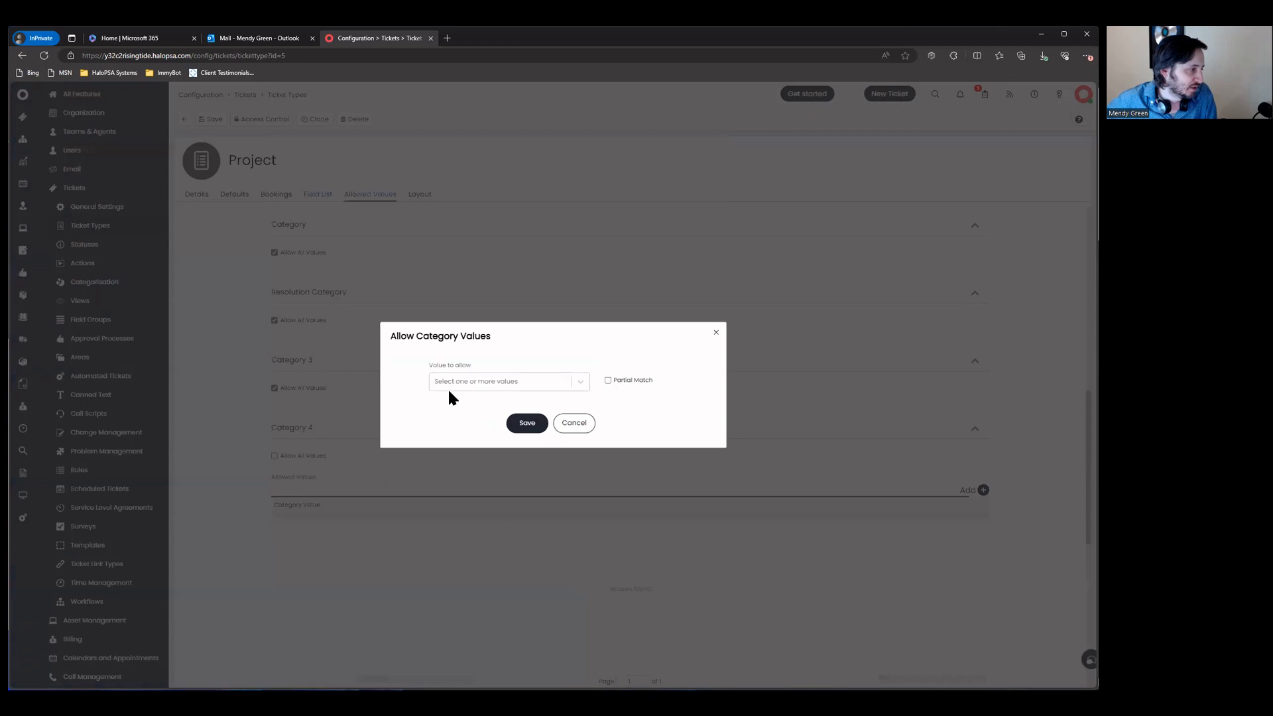
pyautogui.click(607, 364)
pyautogui.click(608, 381)
pyautogui.write('Projects')
pyautogui.click(527, 431)
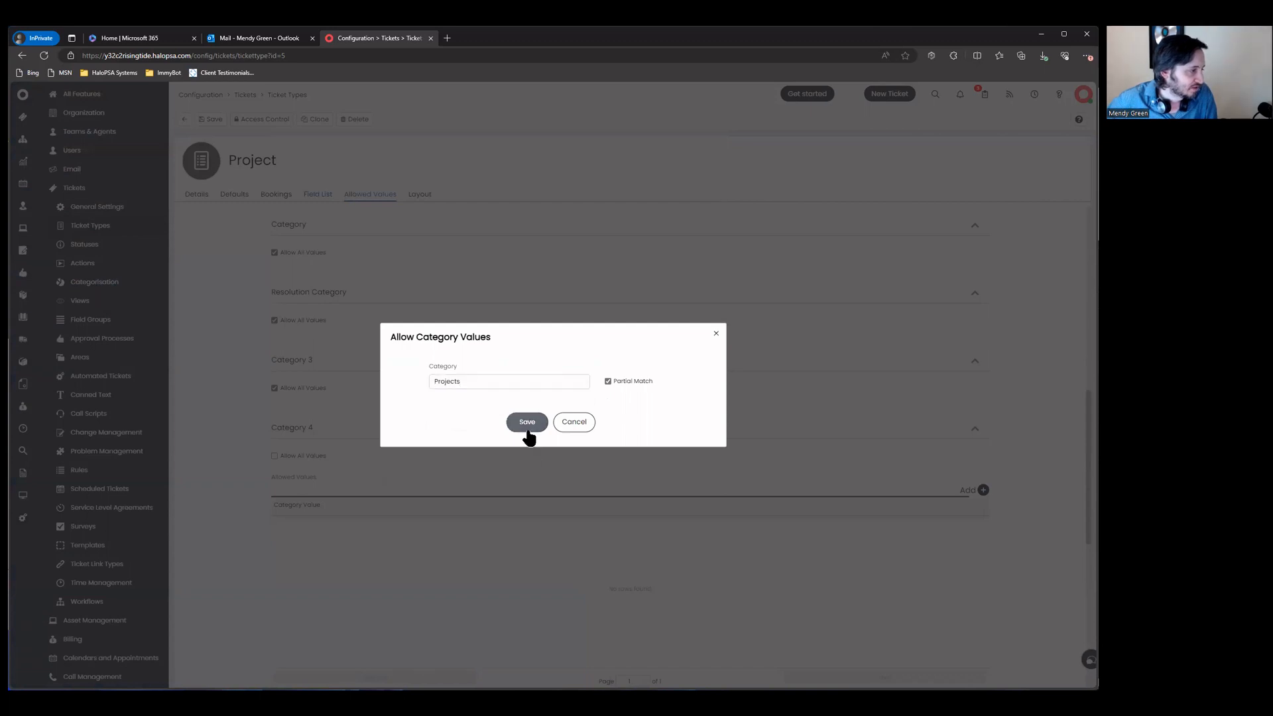
# Step: Save the Project ticket type and return to the ticket types list
pyautogui.scroll(10, 477, 566)
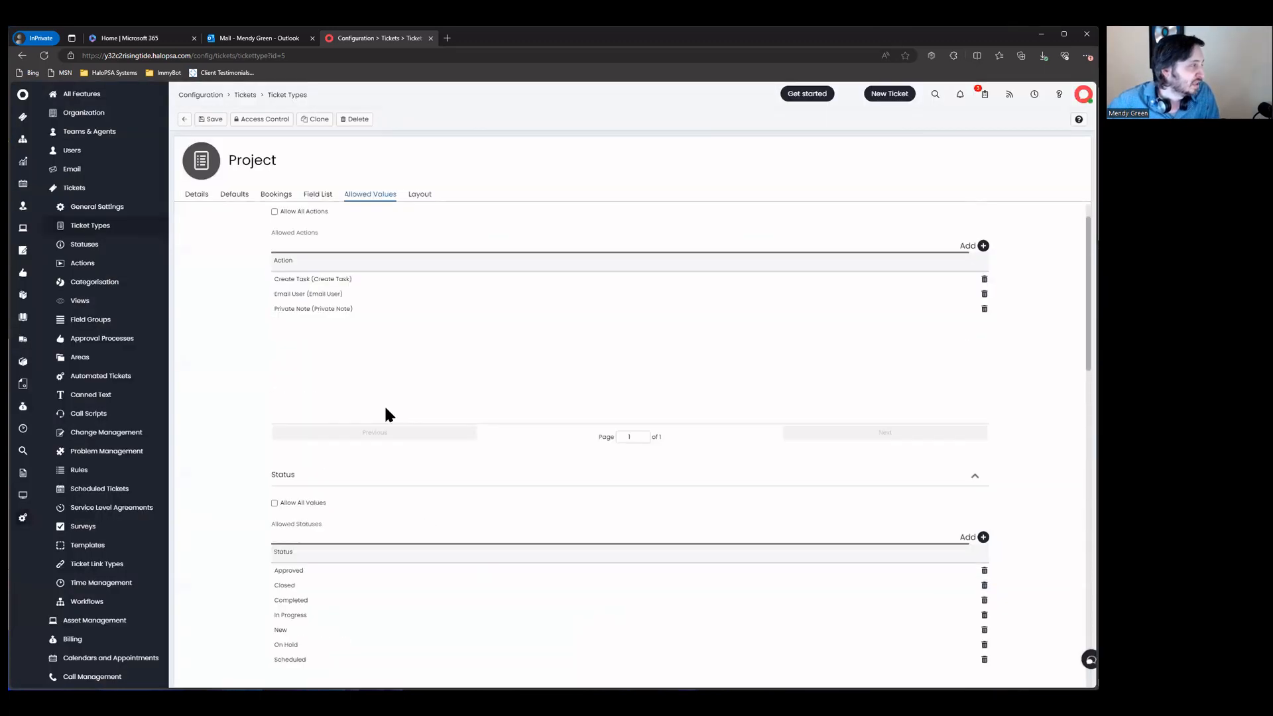
pyautogui.scroll(1, 388, 415)
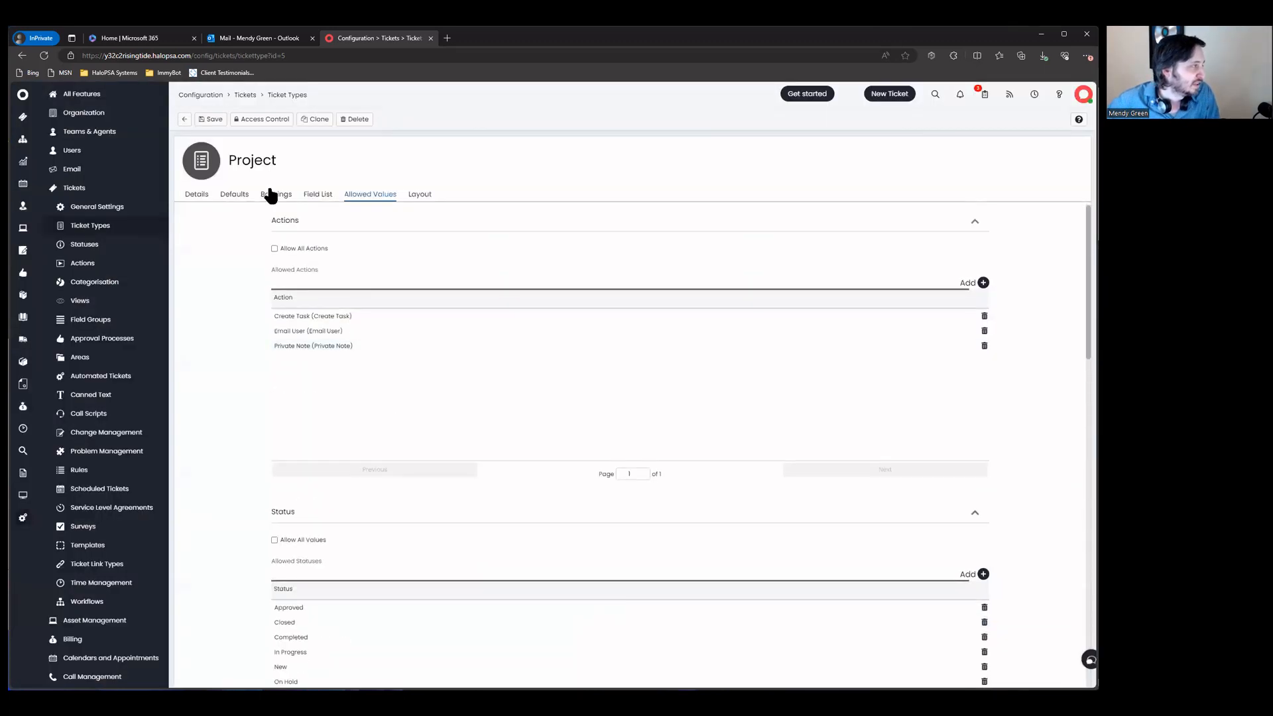
pyautogui.click(209, 120)
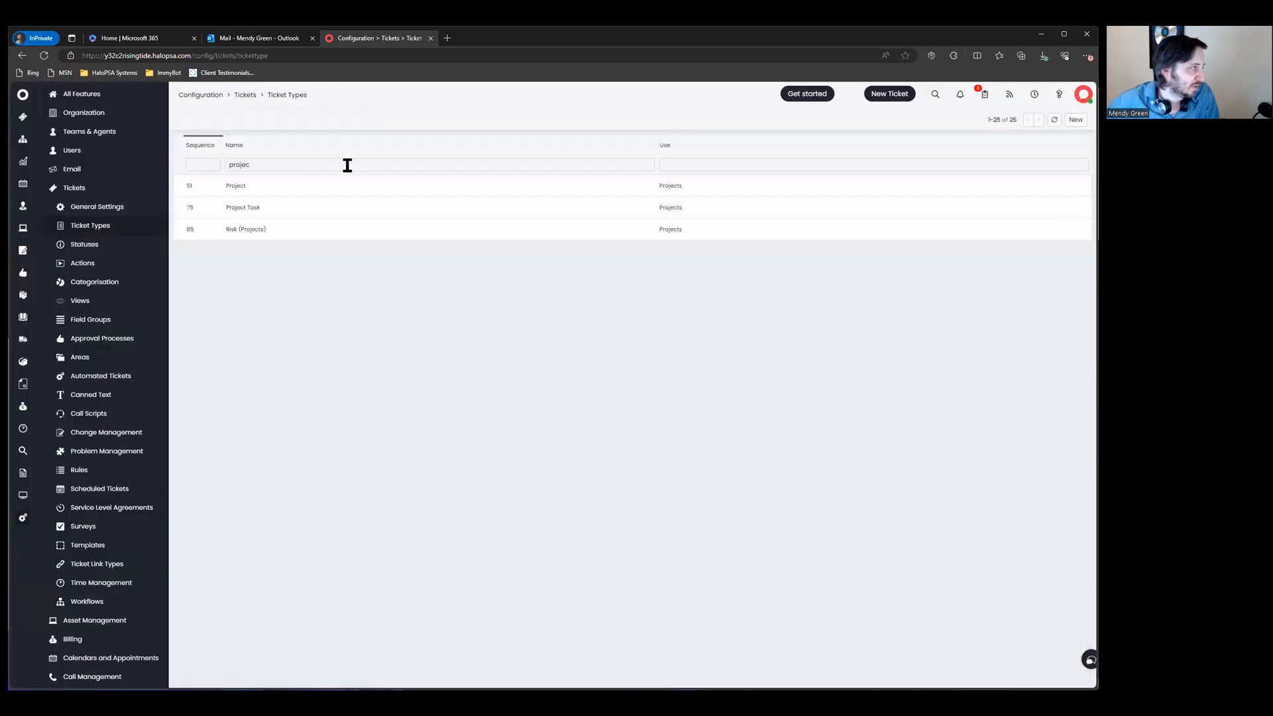
pyautogui.click(346, 164)
# Step: Open Project Task for editing and untick Category 4's Allow All Values
pyautogui.write('tas')
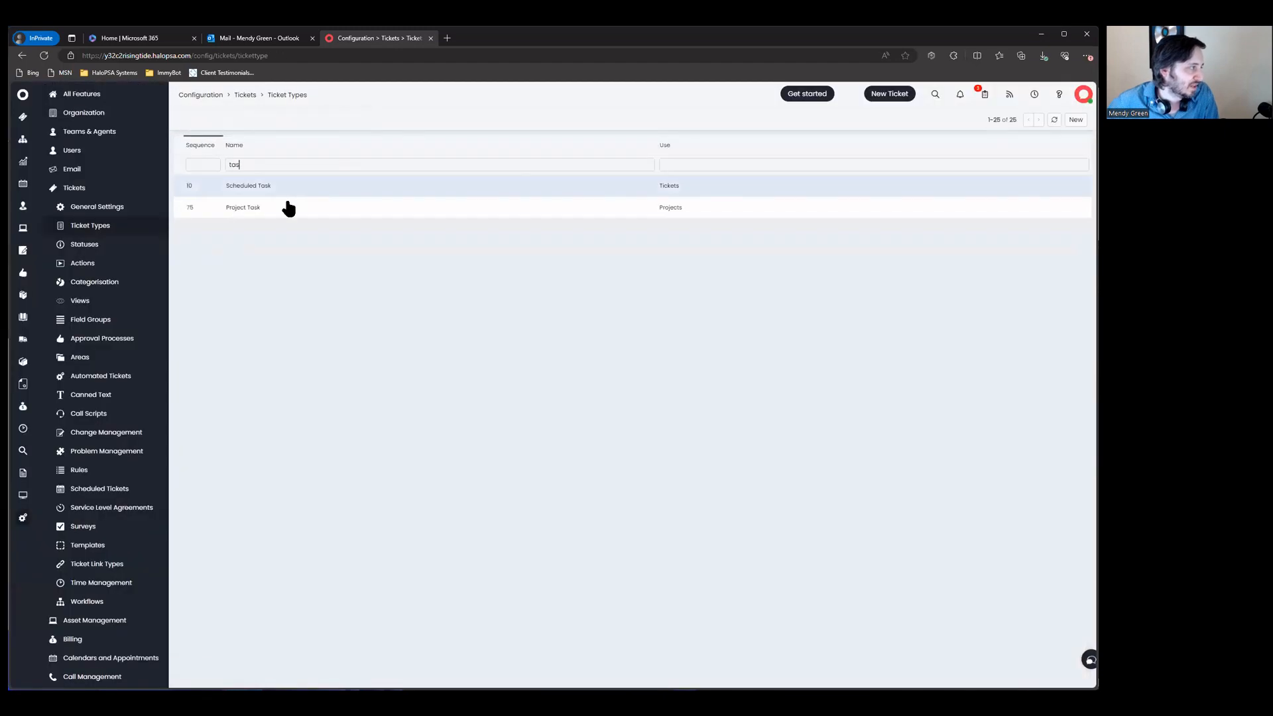
pyautogui.click(285, 207)
pyautogui.click(205, 125)
pyautogui.click(371, 194)
pyautogui.scroll(-6, 460, 383)
pyautogui.scroll(3, 460, 383)
pyautogui.scroll(-1, 460, 383)
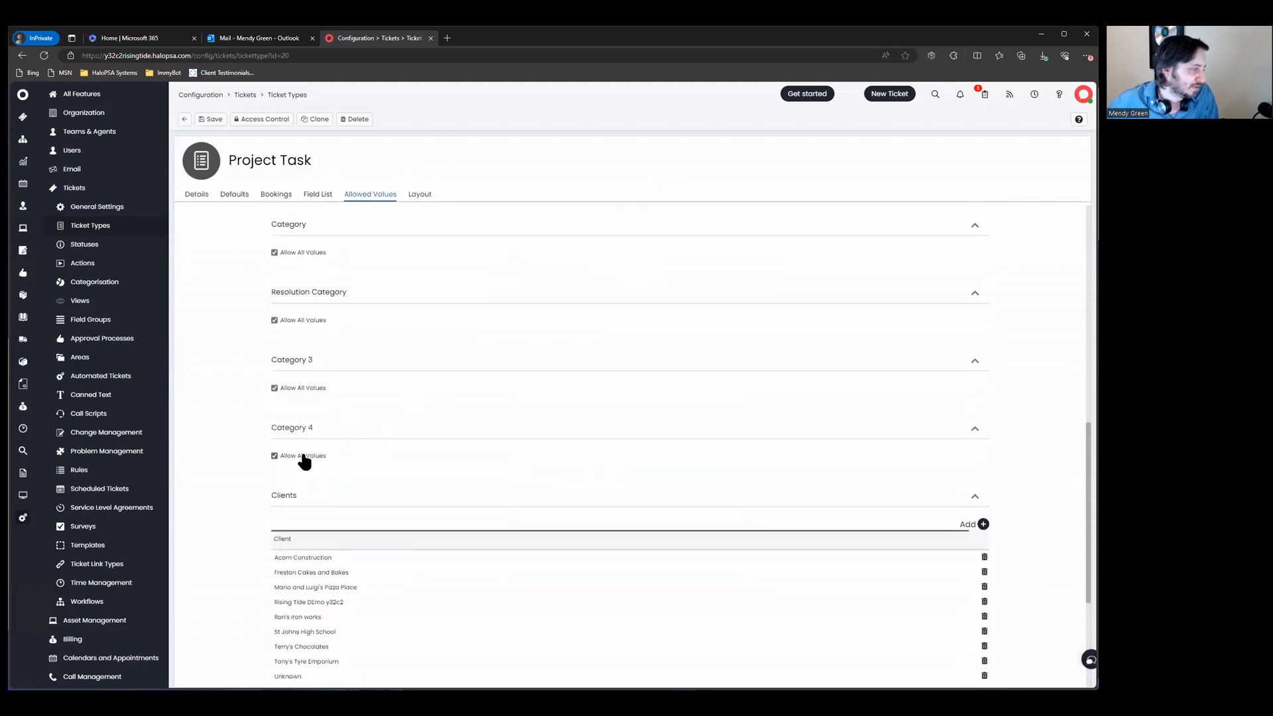
pyautogui.click(303, 459)
# Step: Add 'Projects' with partial match as Project Task's allowed Category 4 value
pyautogui.click(982, 490)
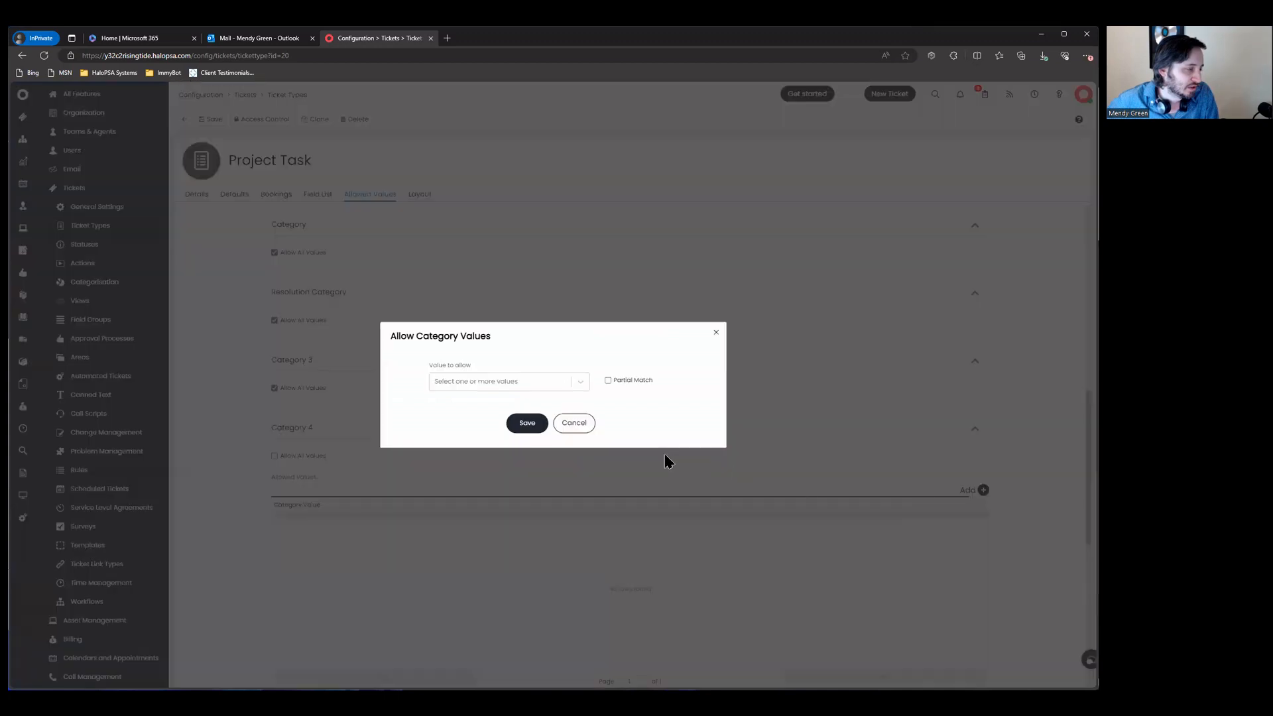
pyautogui.click(523, 381)
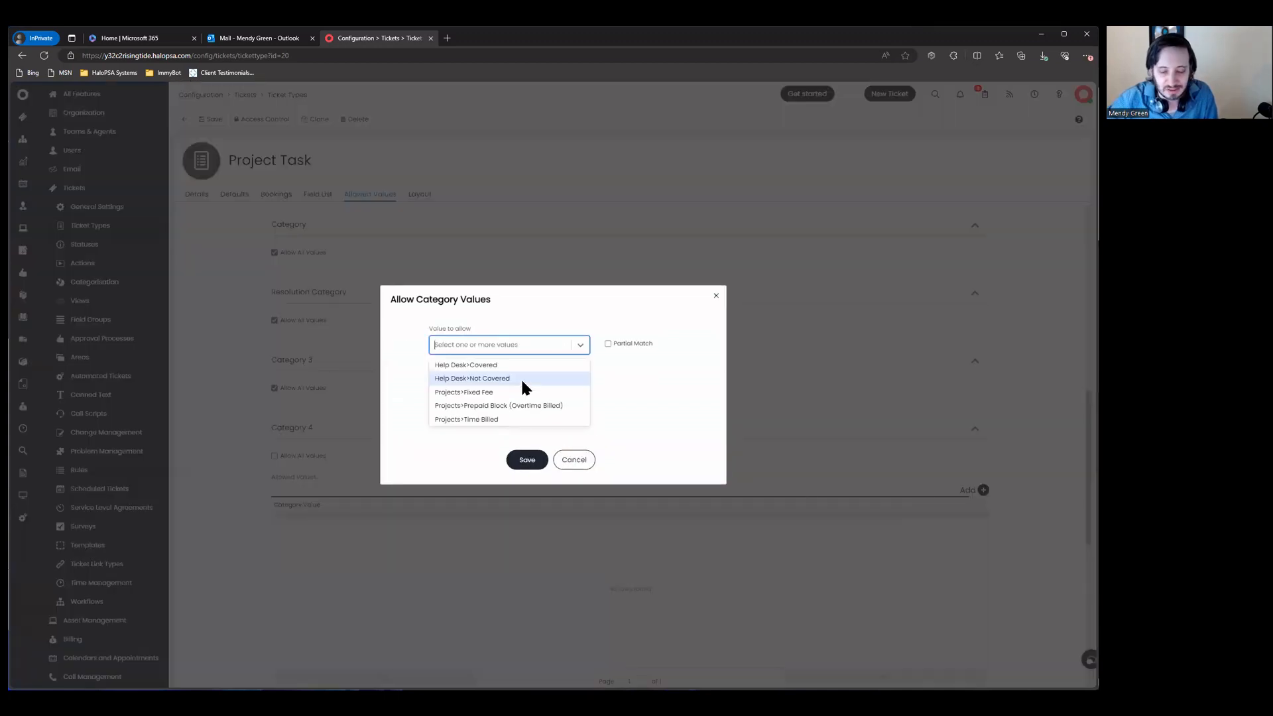
pyautogui.write('b')
pyautogui.press('BackSpace')
pyautogui.write('projec')
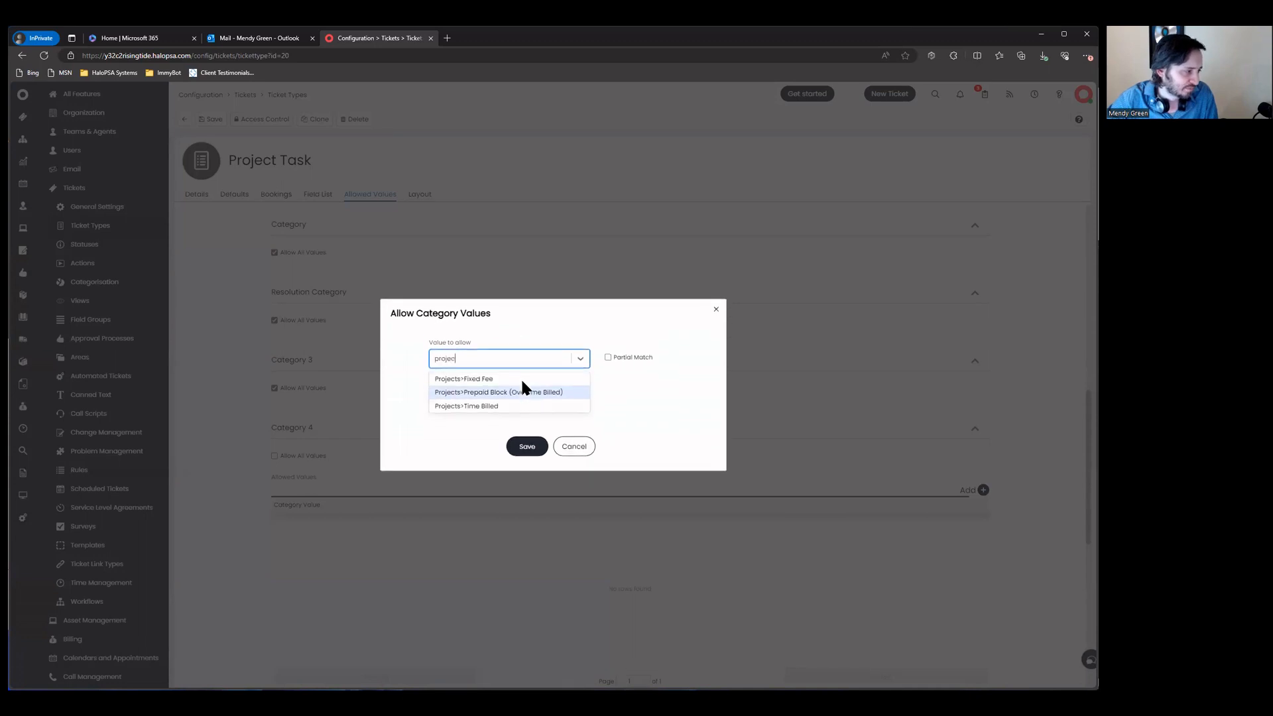
pyautogui.press('BackSpace')
pyautogui.press('BackSpace')
pyautogui.press('BackSpace')
pyautogui.press('BackSpace')
pyautogui.press('BackSpace')
pyautogui.press('BackSpace')
pyautogui.click(610, 350)
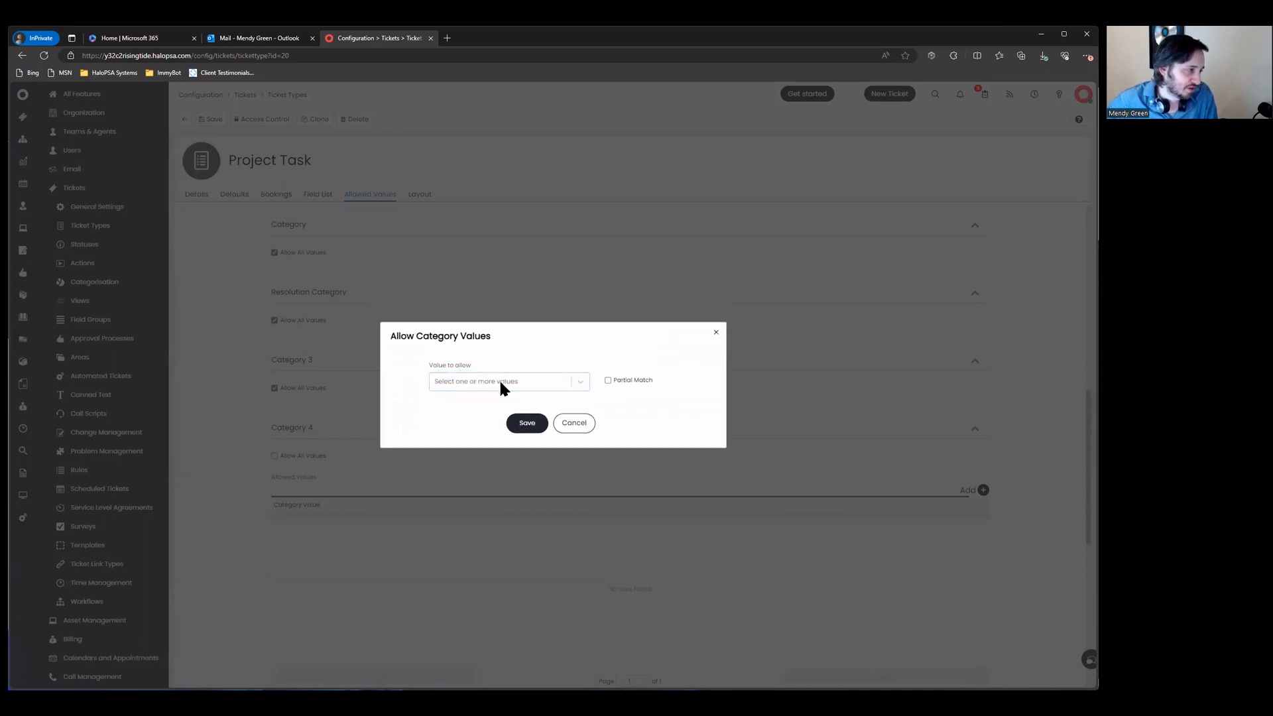
pyautogui.click(500, 383)
pyautogui.click(500, 383)
pyautogui.click(519, 352)
pyautogui.click(609, 347)
pyautogui.click(621, 385)
pyautogui.click(549, 383)
pyautogui.write('Projects')
pyautogui.press('Return')
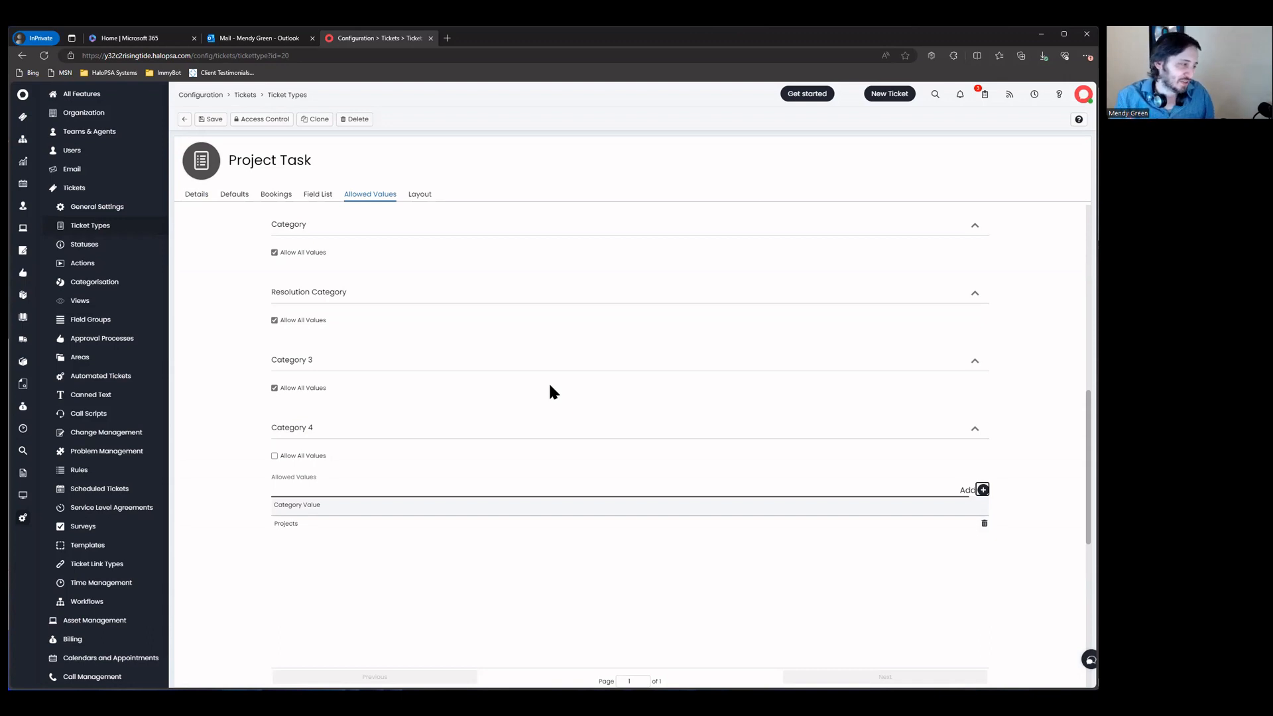
pyautogui.scroll(10, 550, 391)
# Step: Keep Project Task's Project Hierarchy as Project Tasks, save it, and return to the list
pyautogui.click(197, 195)
pyautogui.moveTo(260, 386); pyautogui.dragTo(396, 386)
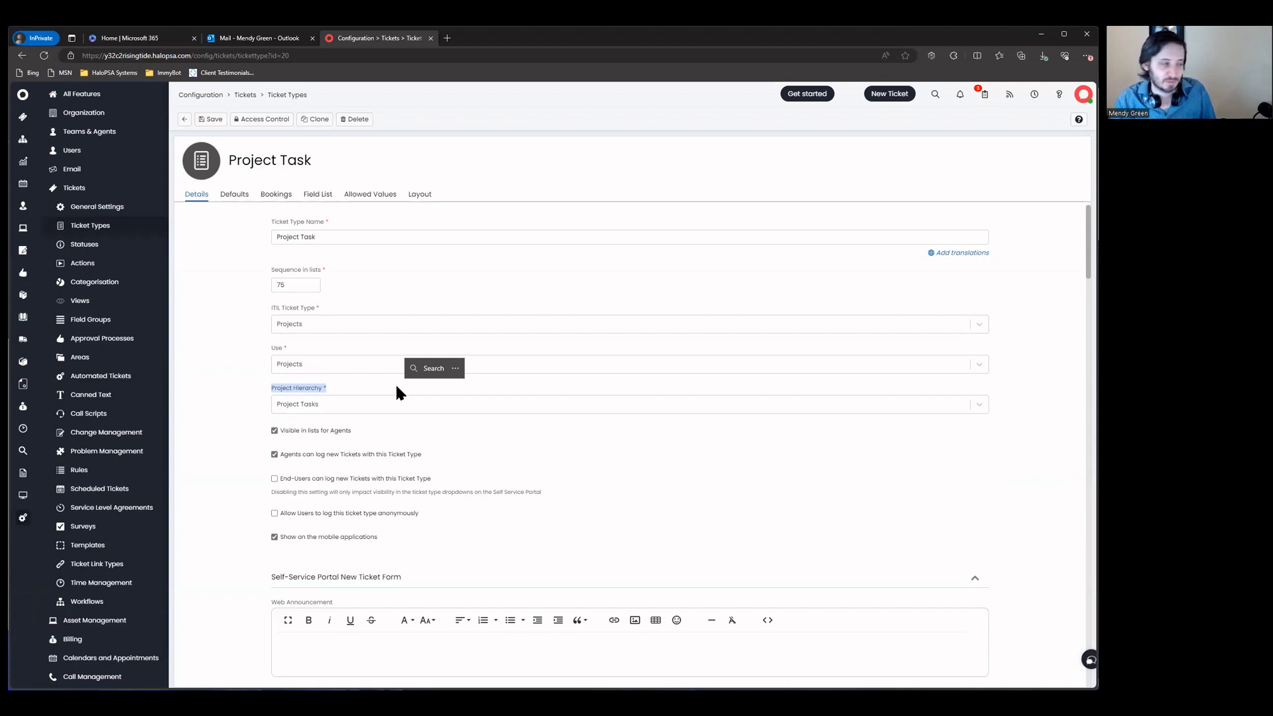
pyautogui.click(404, 401)
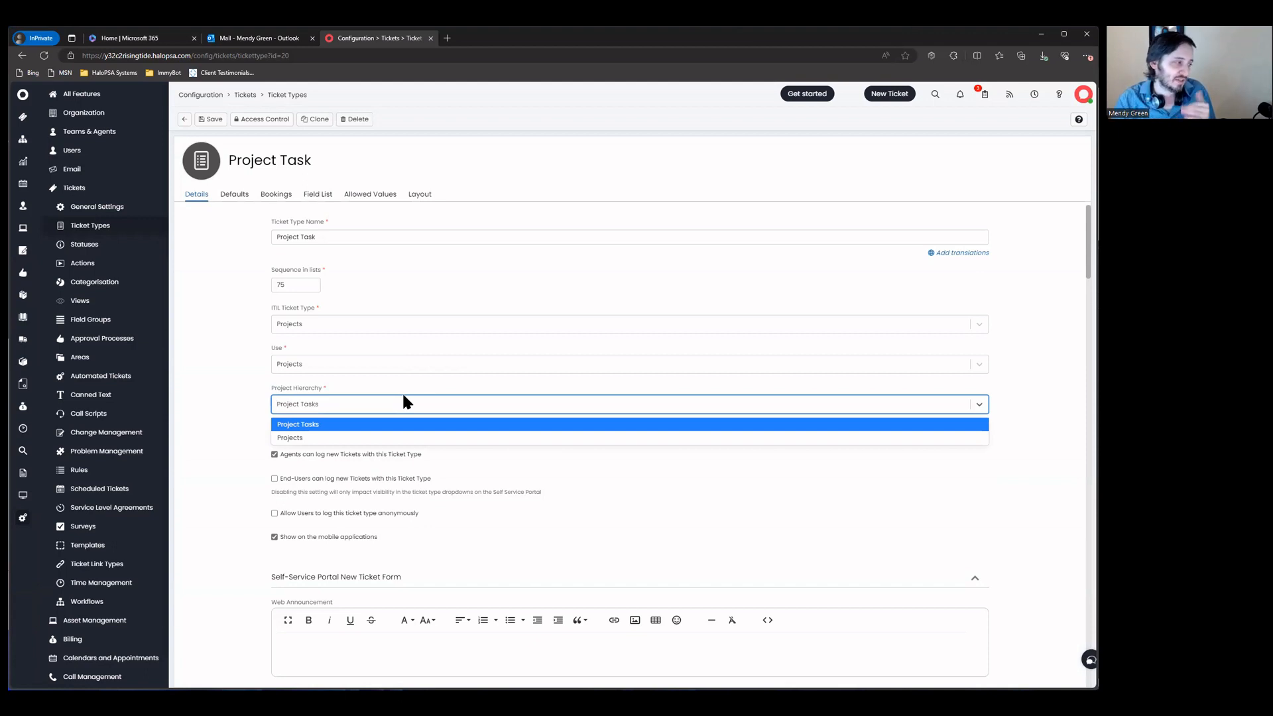
pyautogui.click(404, 385)
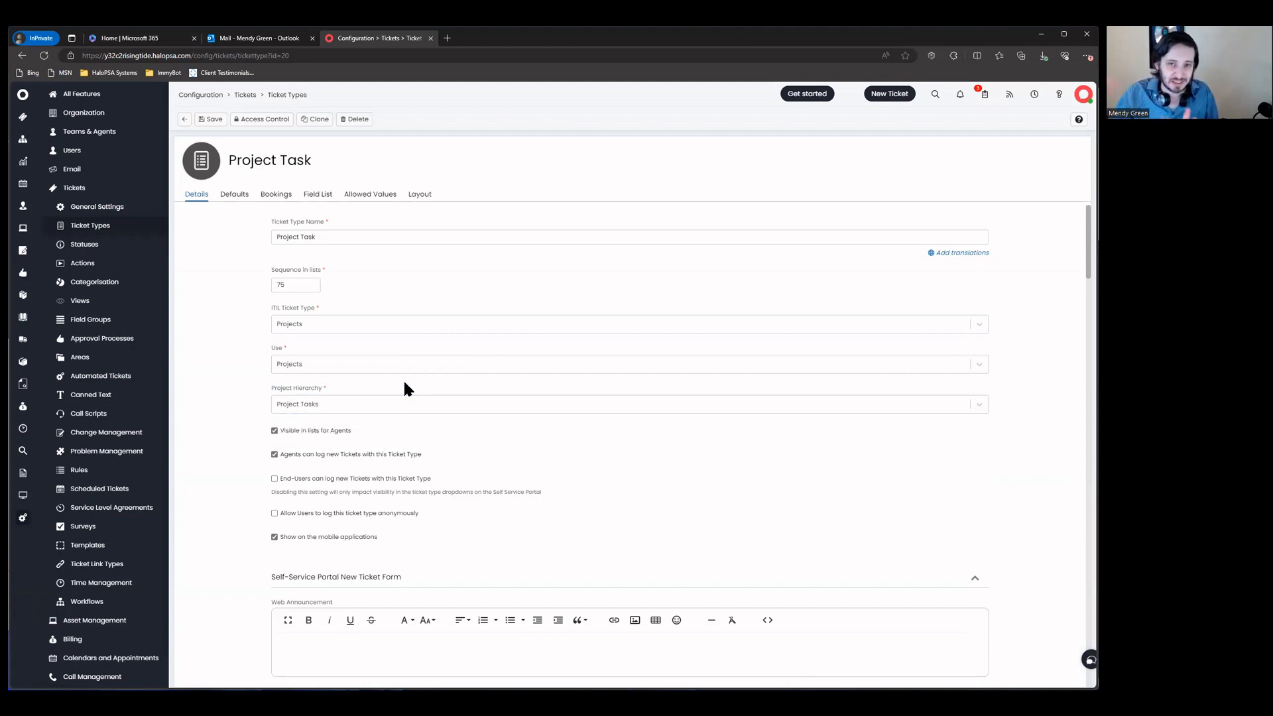
pyautogui.moveTo(262, 386); pyautogui.dragTo(398, 405)
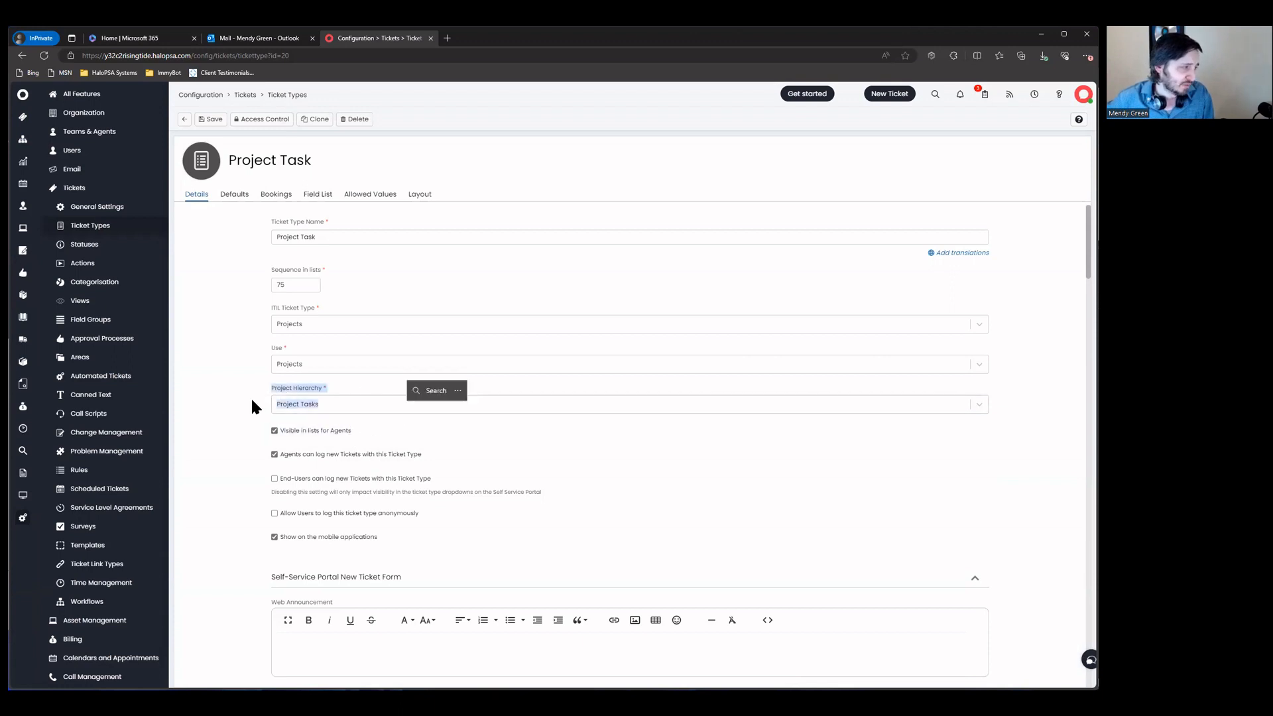
pyautogui.click(252, 406)
pyautogui.click(209, 120)
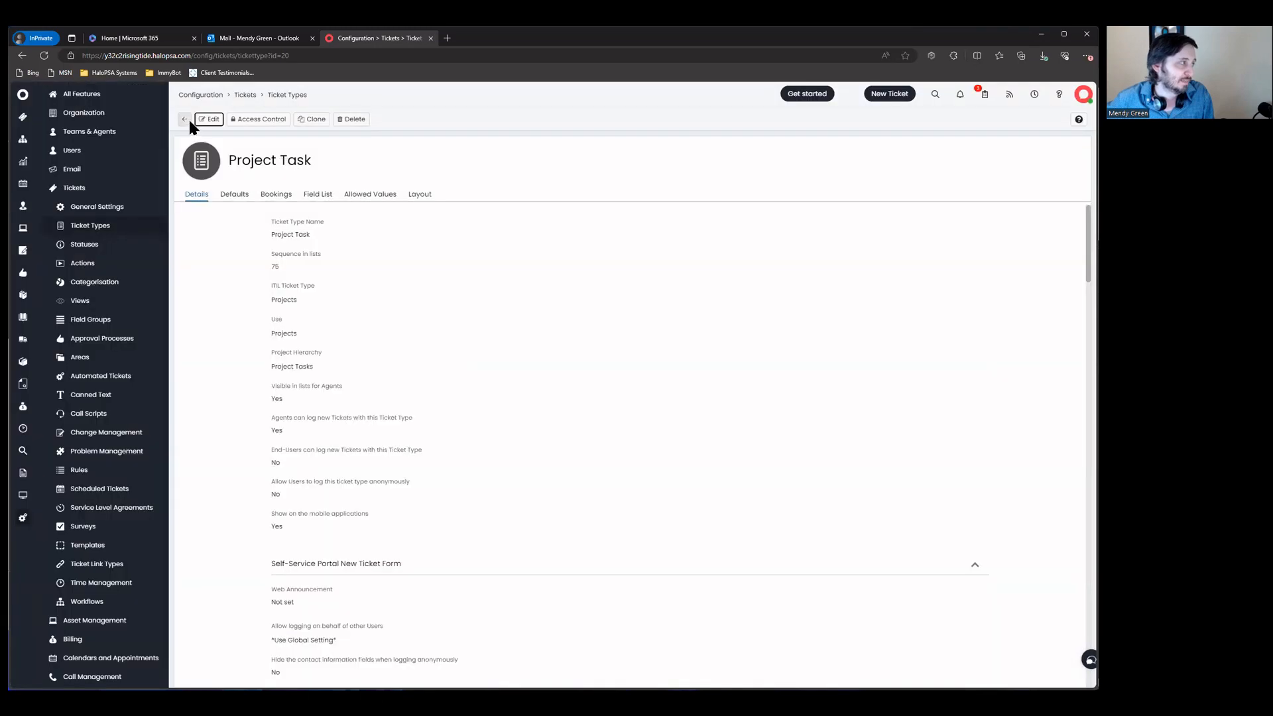
pyautogui.click(184, 119)
pyautogui.hotkey('ctrl', 'a')
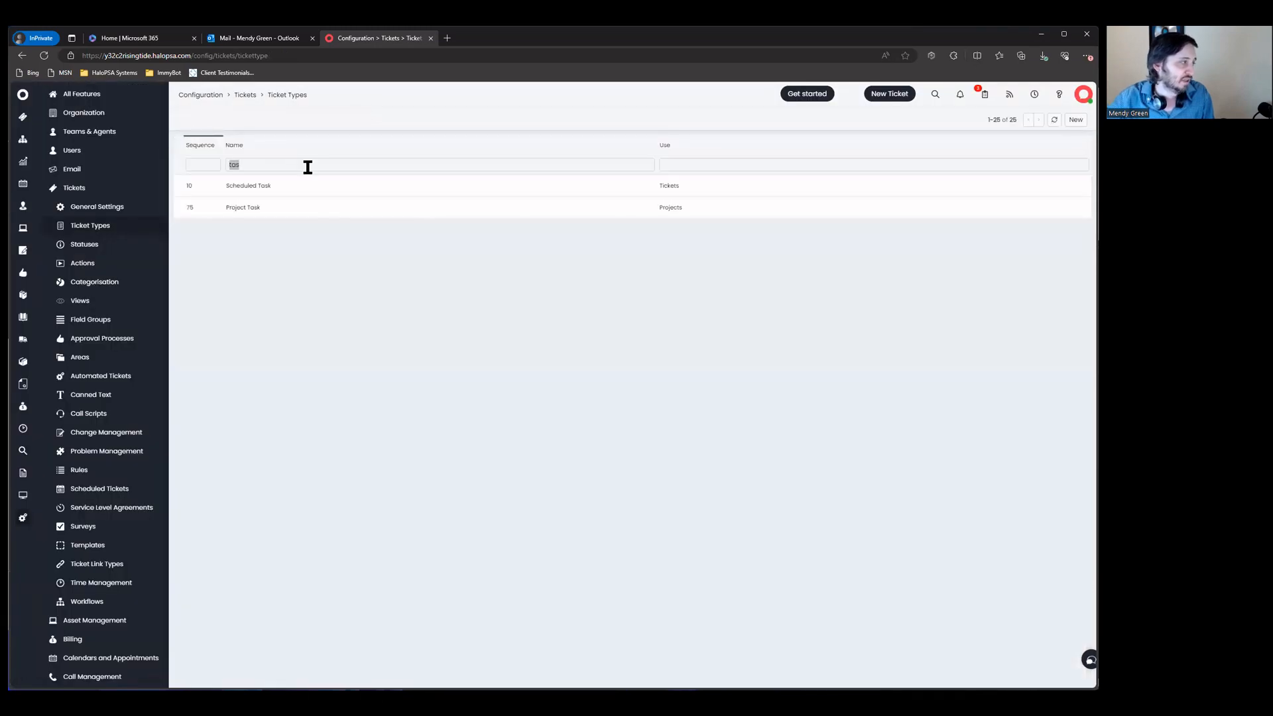
# Step: Set the Project type's Project Hierarchy to Project Tasks, save, then check the Ready for Invoicing warning
pyautogui.write('projec')
pyautogui.click(327, 184)
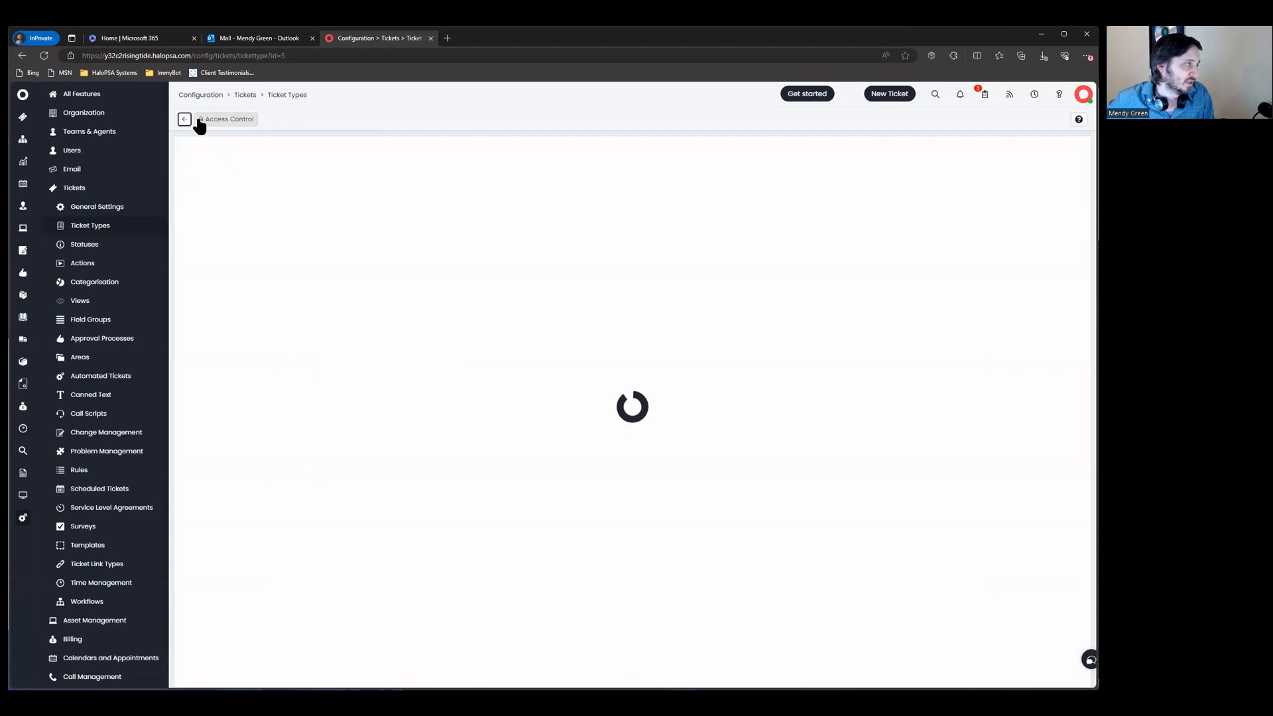
pyautogui.click(202, 124)
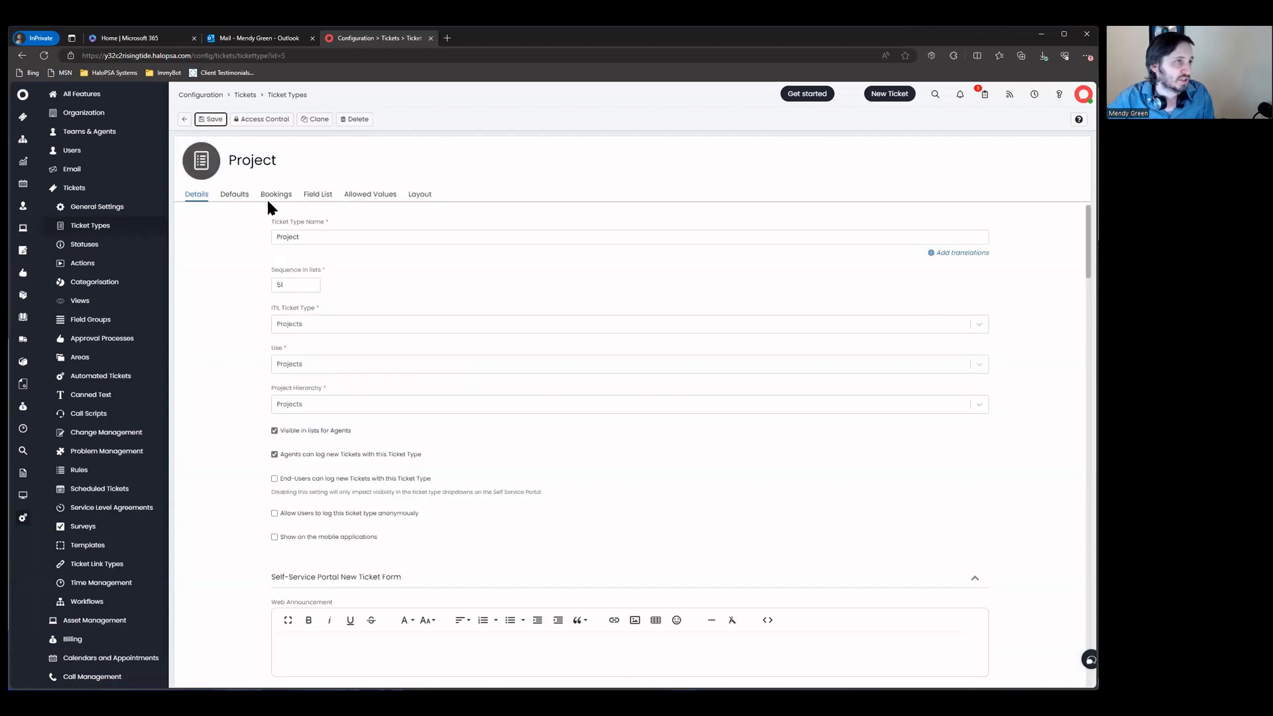
pyautogui.hotkey('ctrl', 'f')
pyautogui.click(309, 403)
pyautogui.click(309, 434)
pyautogui.click(211, 119)
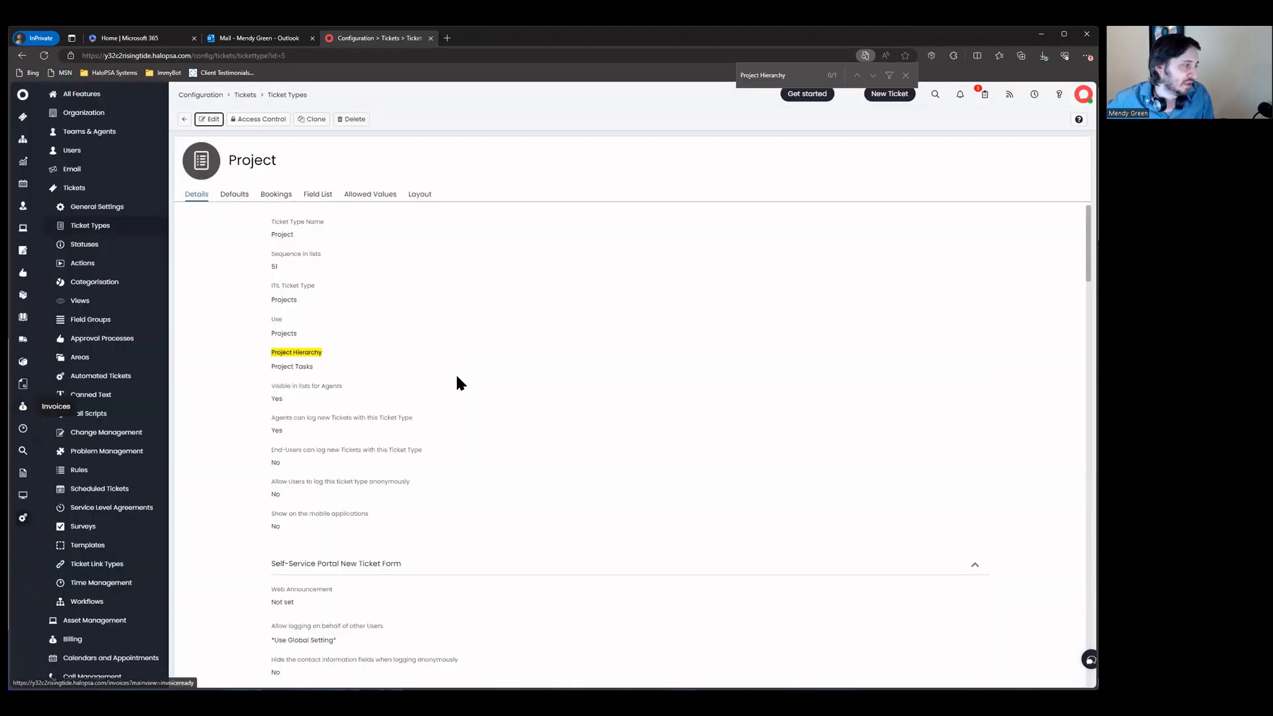
pyautogui.click(18, 406)
pyautogui.moveTo(321, 317); pyautogui.dragTo(741, 325)
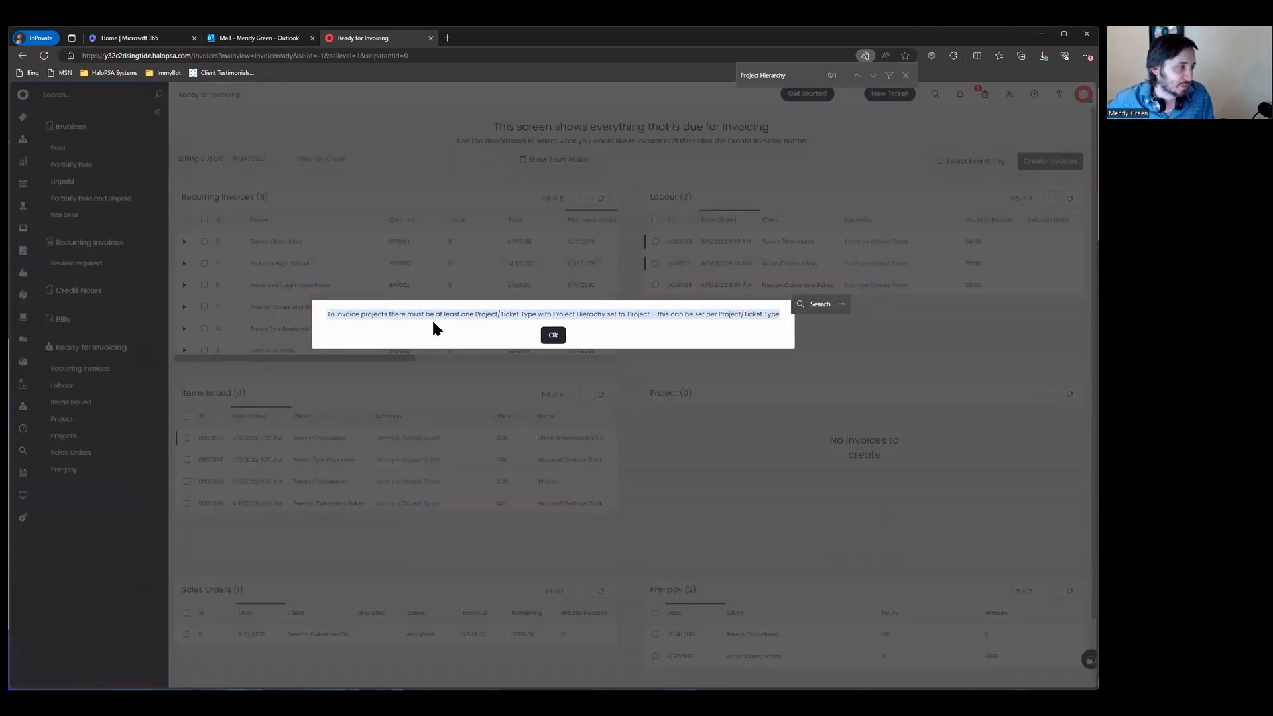
# Step: Highlight the invoicing message naming the ticket type and where its hierarchy is set, then dismiss it
pyautogui.click(327, 321)
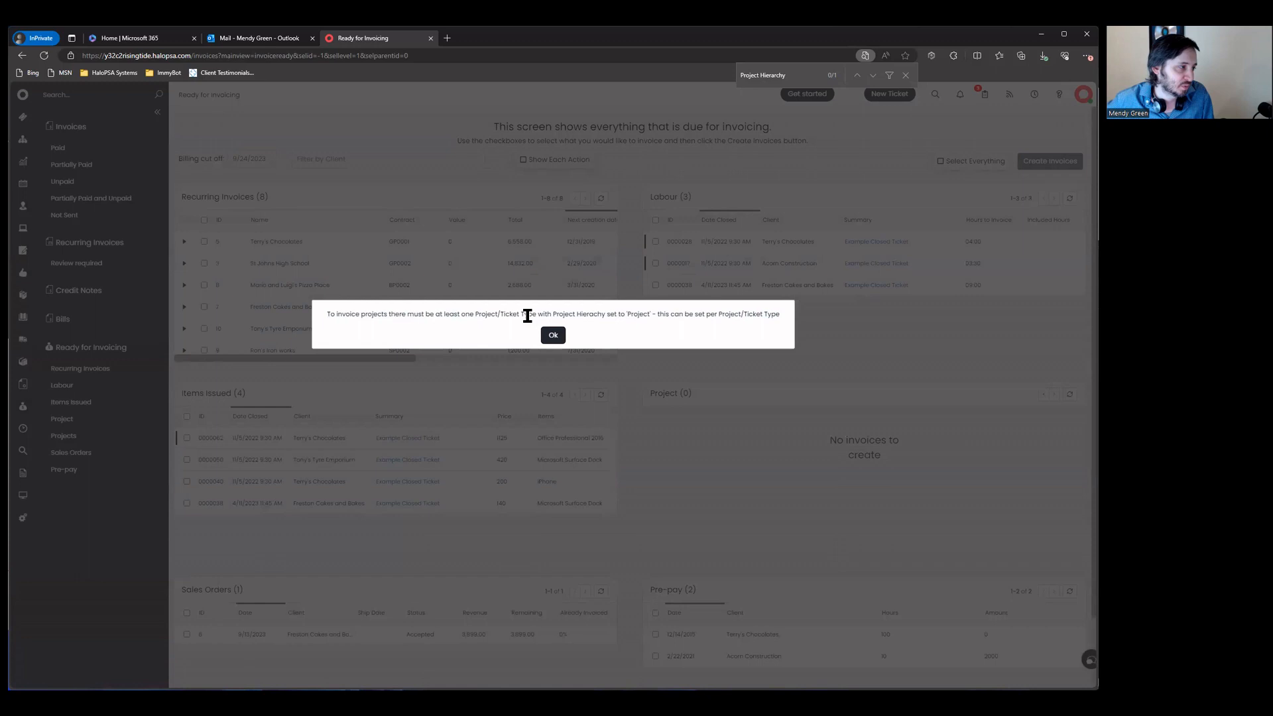
pyautogui.moveTo(475, 316); pyautogui.dragTo(657, 316)
pyautogui.click(738, 322)
pyautogui.moveTo(794, 318); pyautogui.dragTo(647, 327)
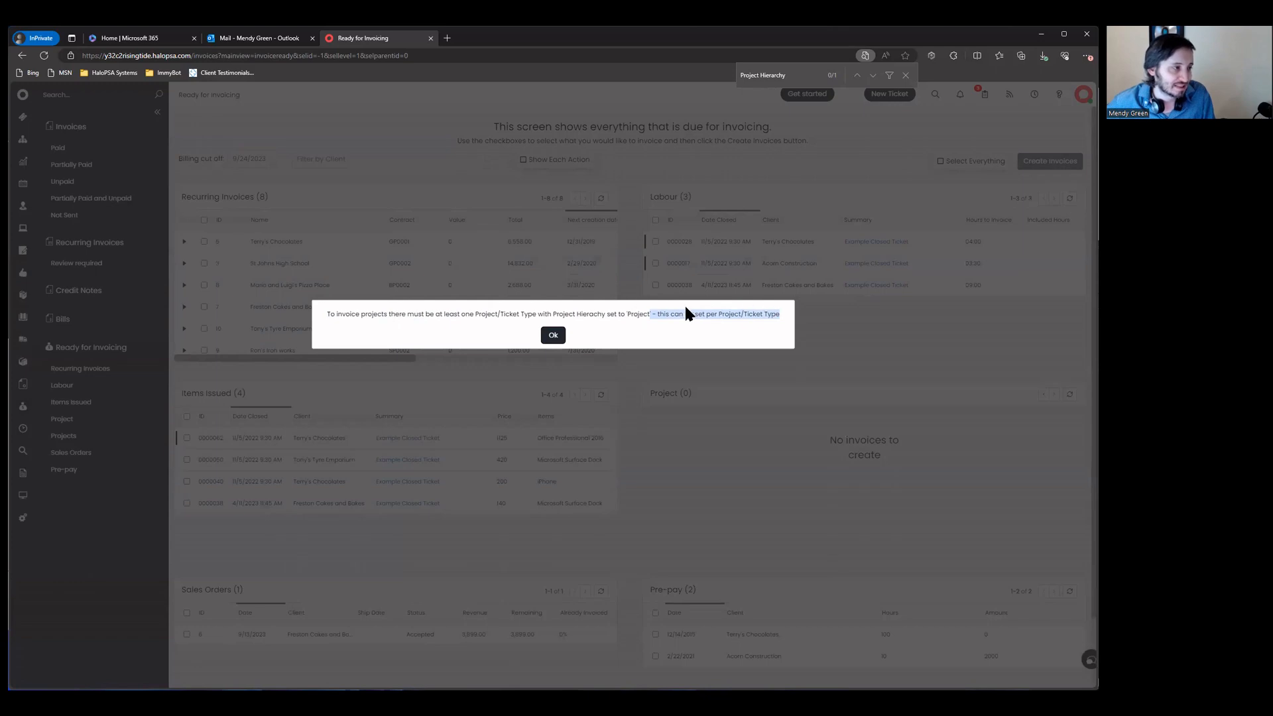
pyautogui.click(555, 336)
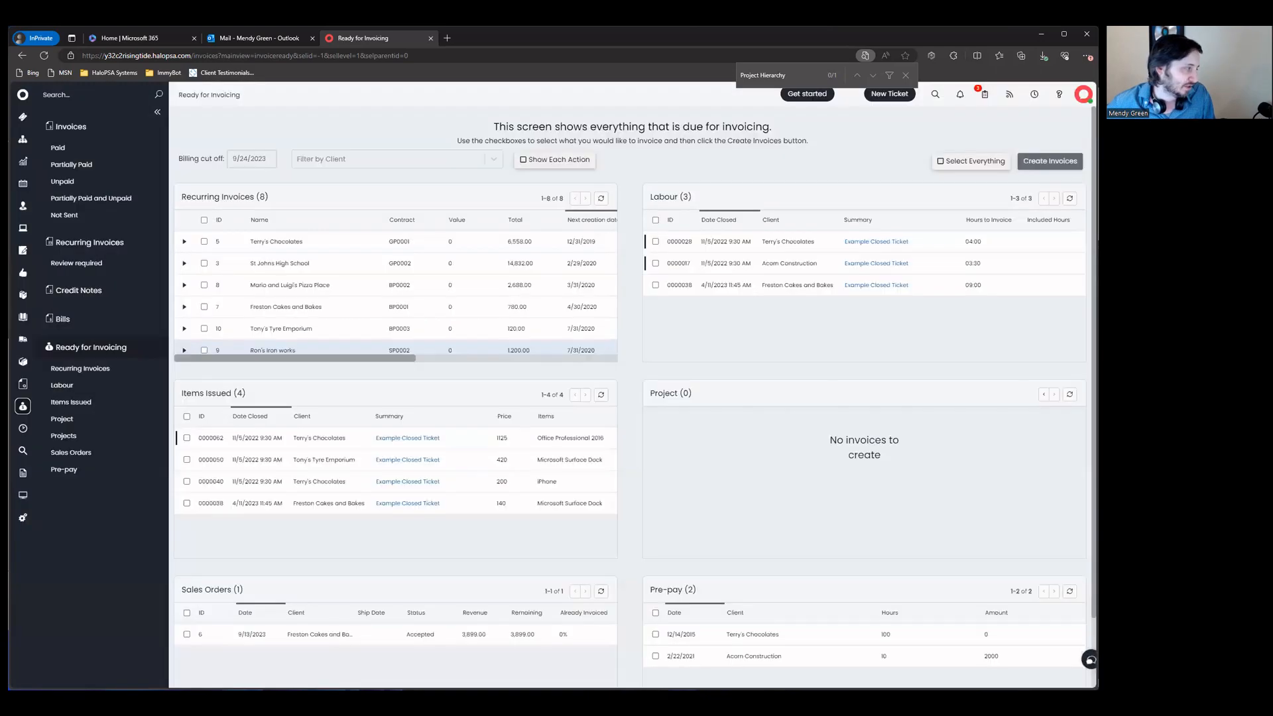
# Step: Change the Project ticket type's Project Hierarchy from Project Tasks to Projects and save
pyautogui.click(23, 518)
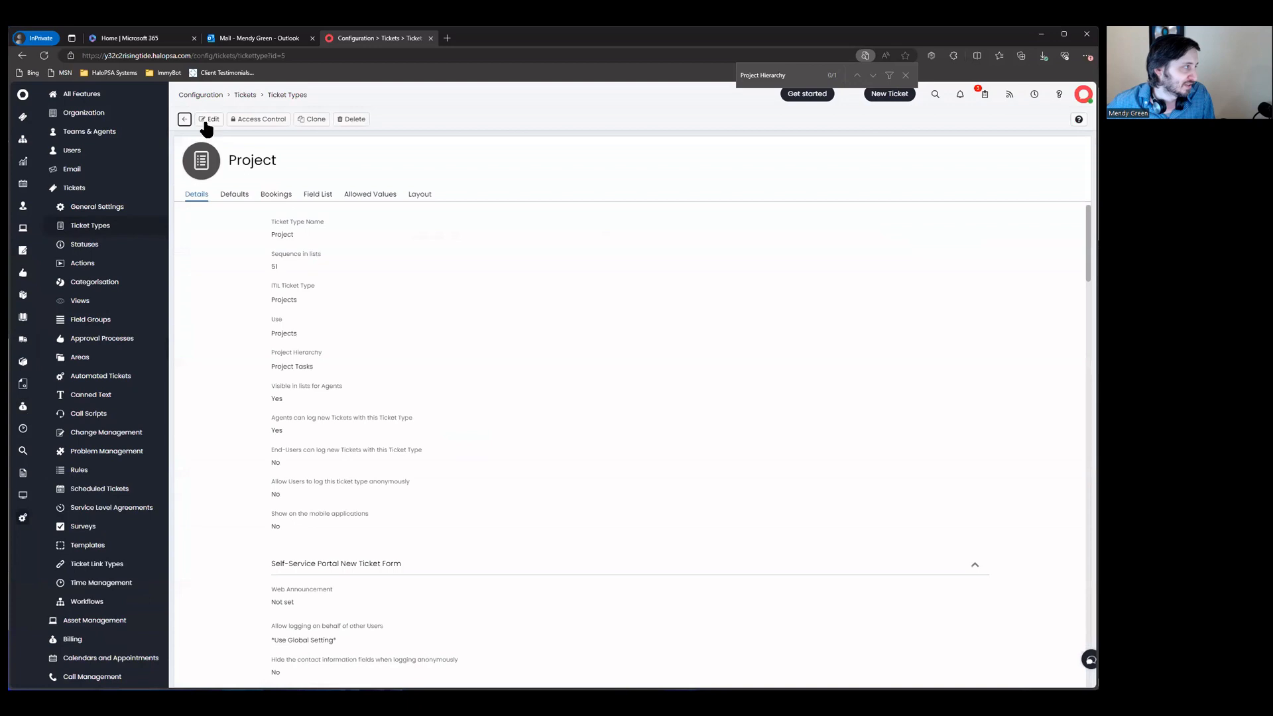
pyautogui.click(376, 405)
pyautogui.click(321, 429)
pyautogui.click(210, 119)
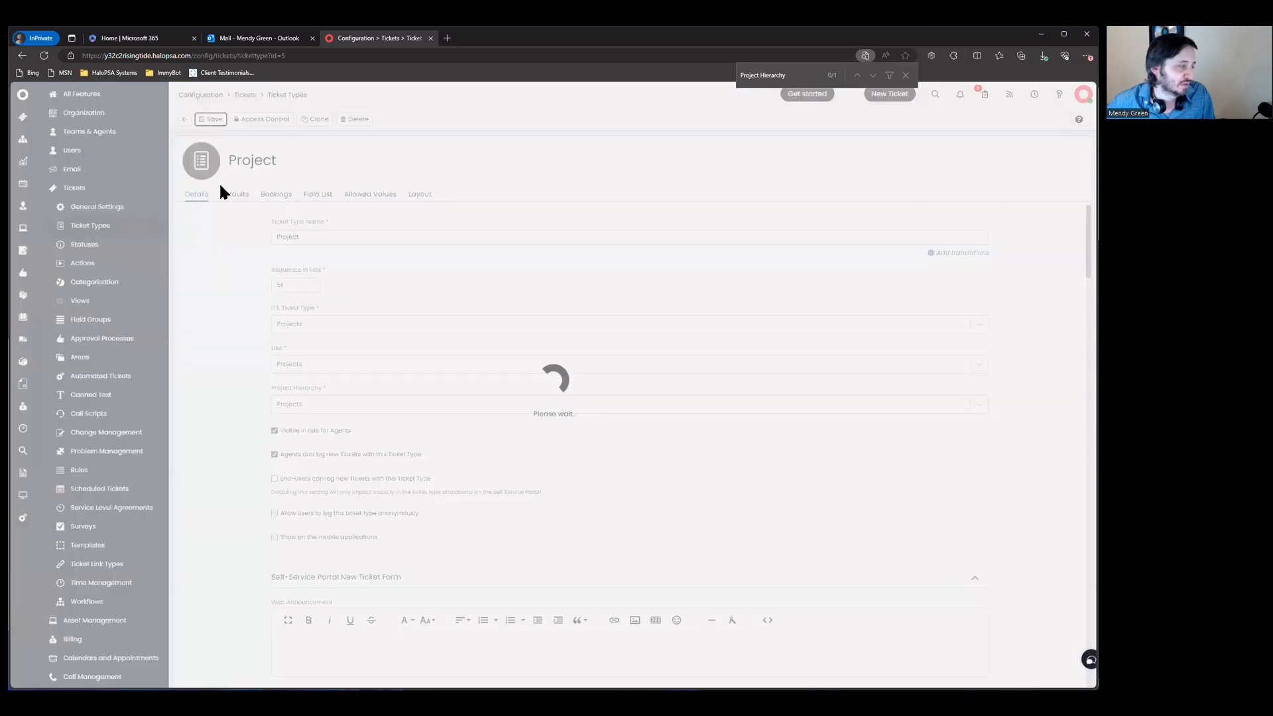
# Step: Check Ready for Invoicing, then return to the Tickets configuration overview
pyautogui.click(22, 407)
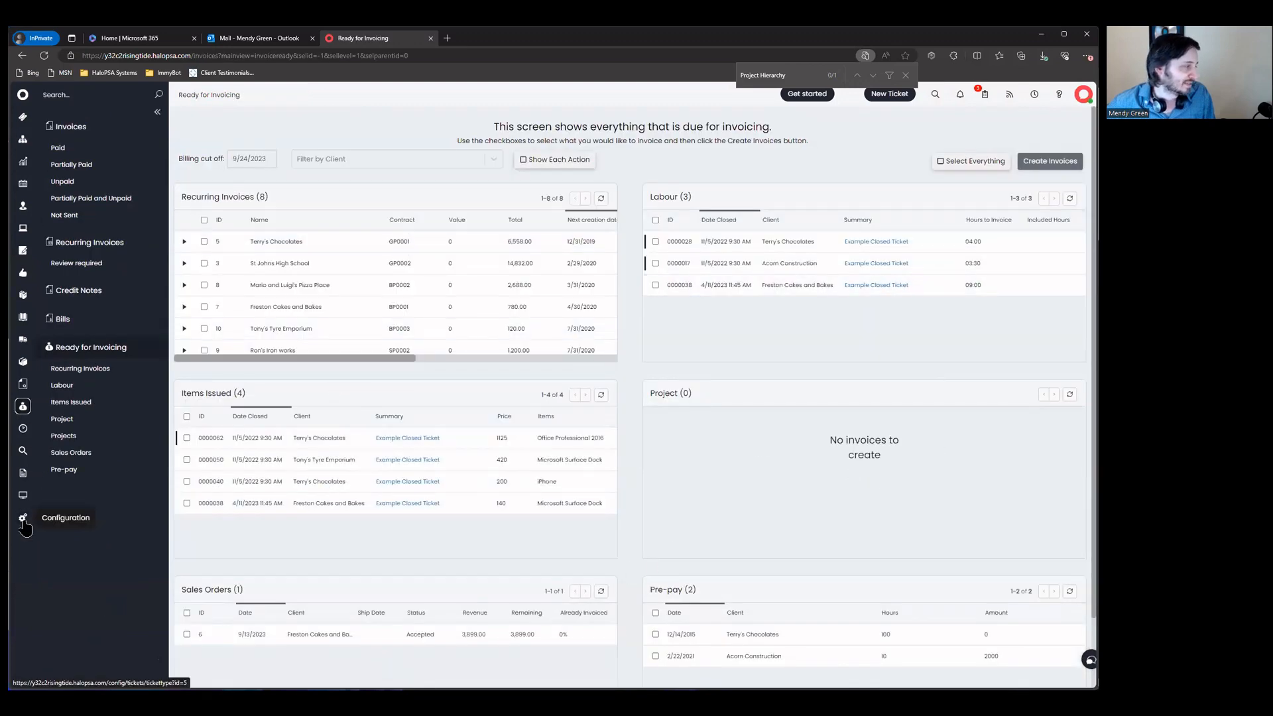
pyautogui.hotkey('alt', 'Left')
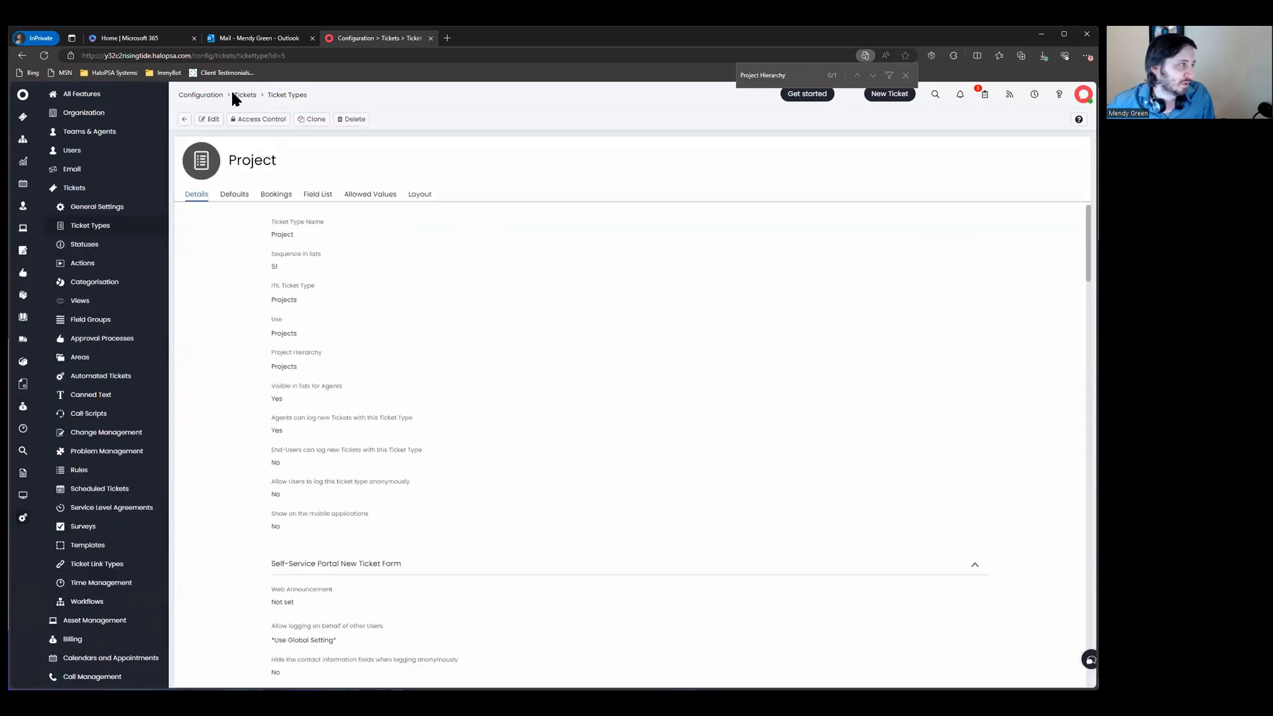
pyautogui.click(244, 97)
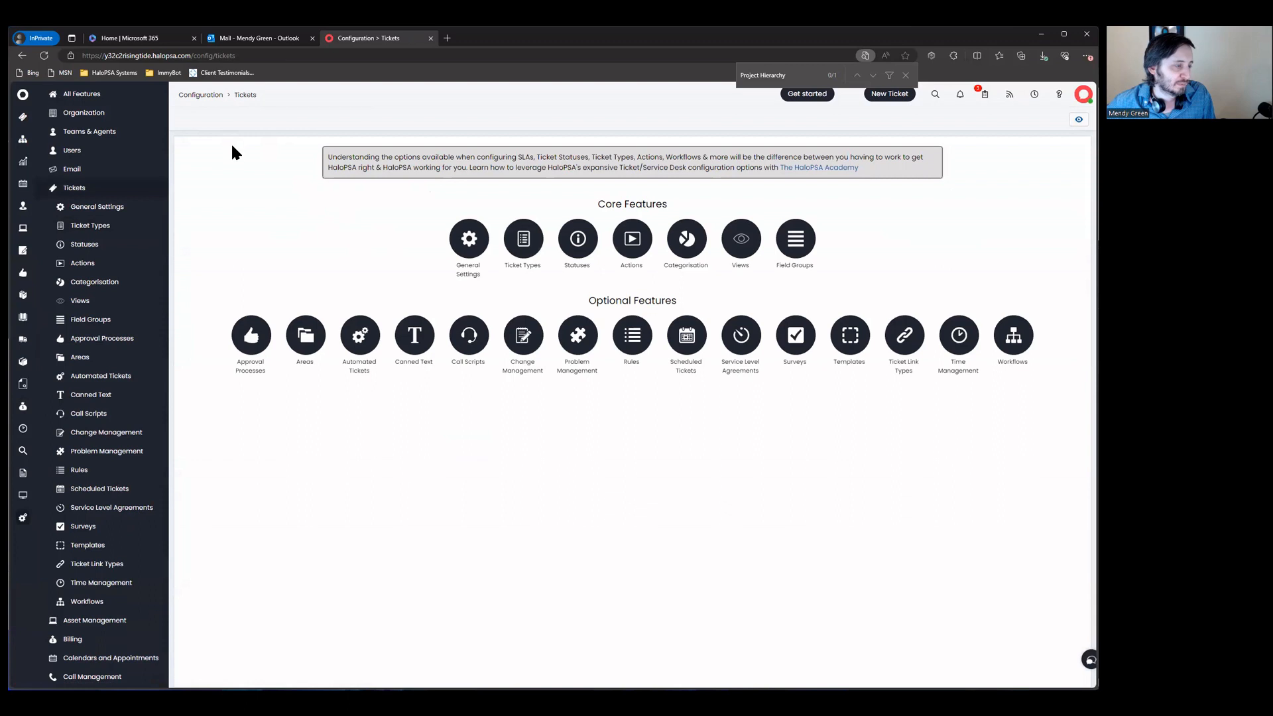
# Step: Find Billing Templates with a 'tem' configuration search and open the AYCE template
pyautogui.click(194, 96)
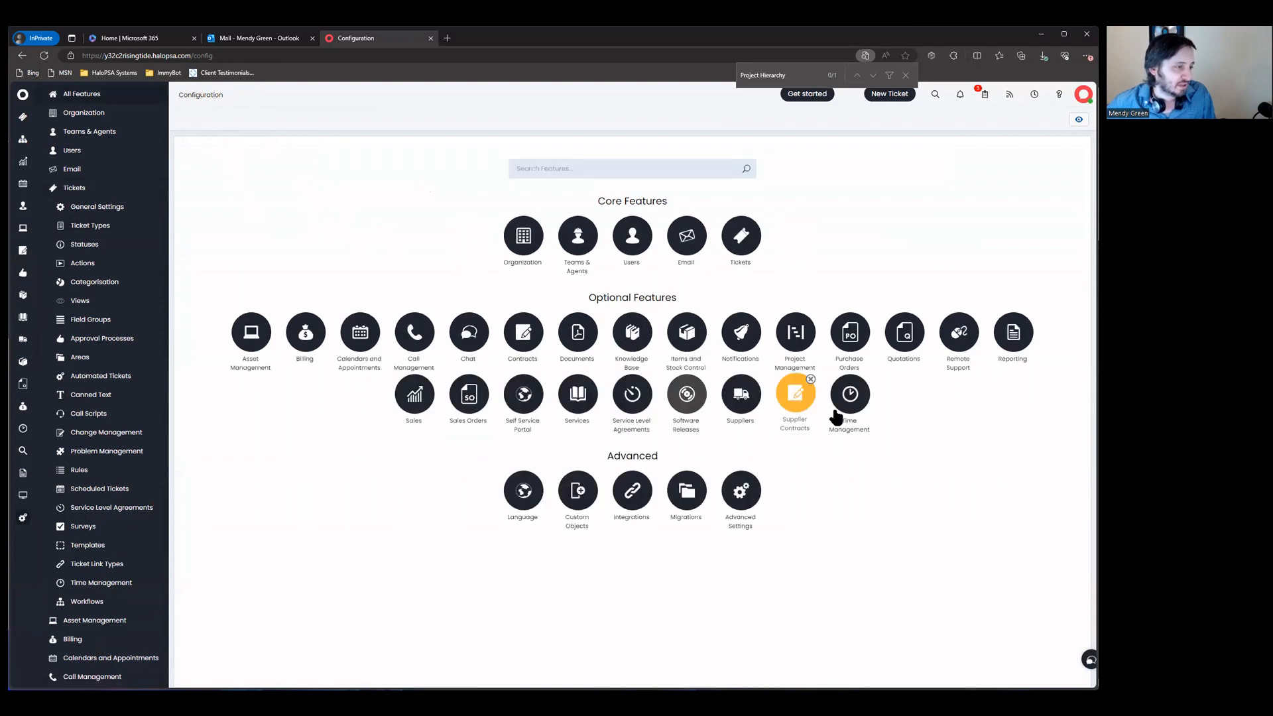
pyautogui.click(605, 171)
pyautogui.write('templ')
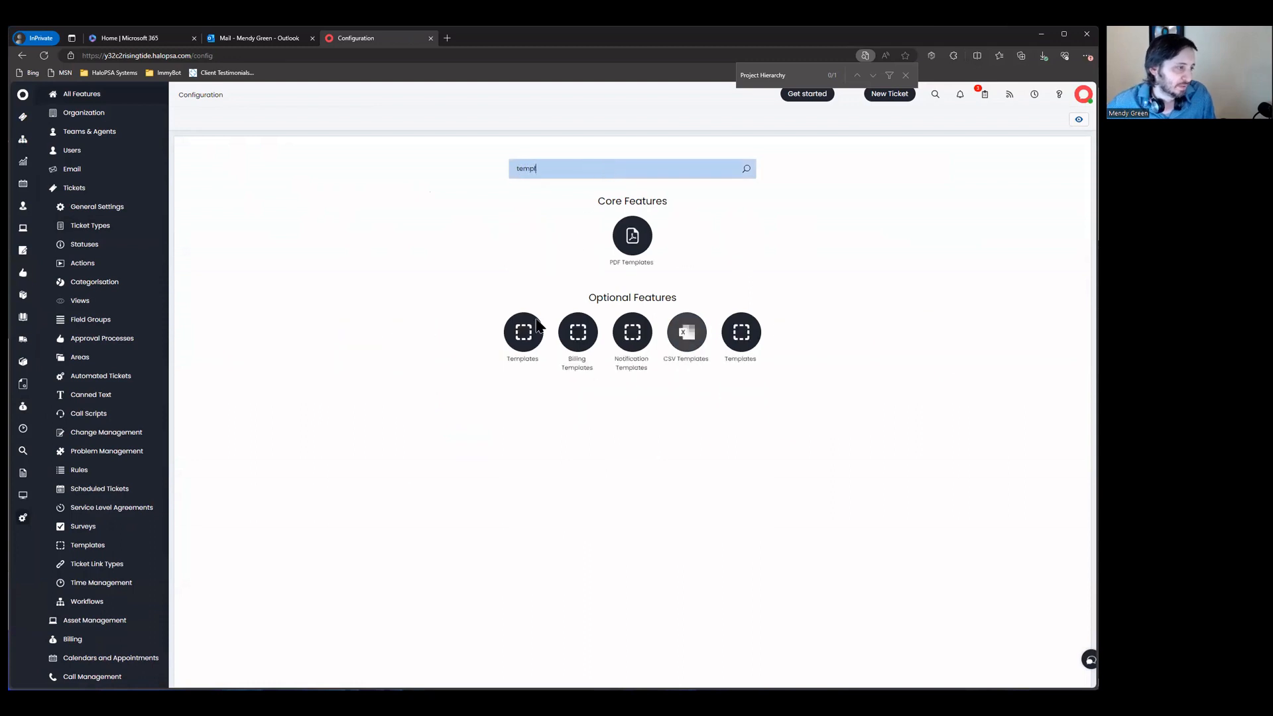
pyautogui.click(575, 335)
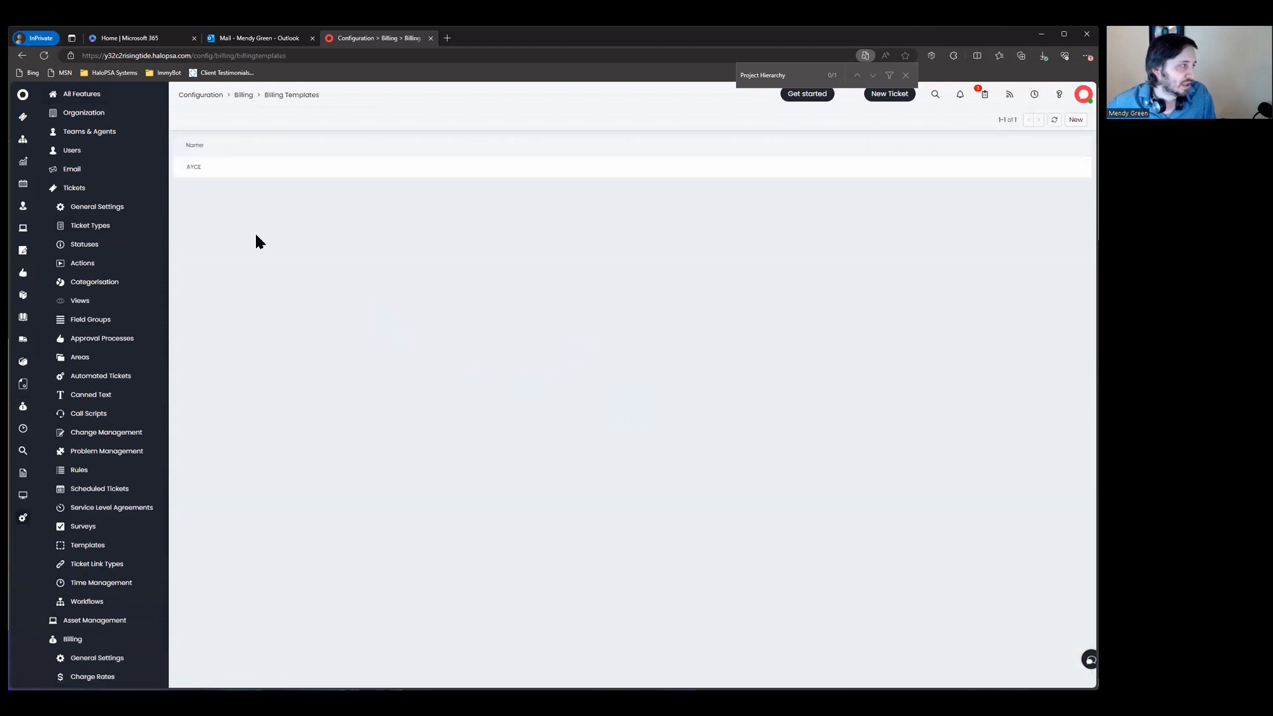
pyautogui.click(222, 172)
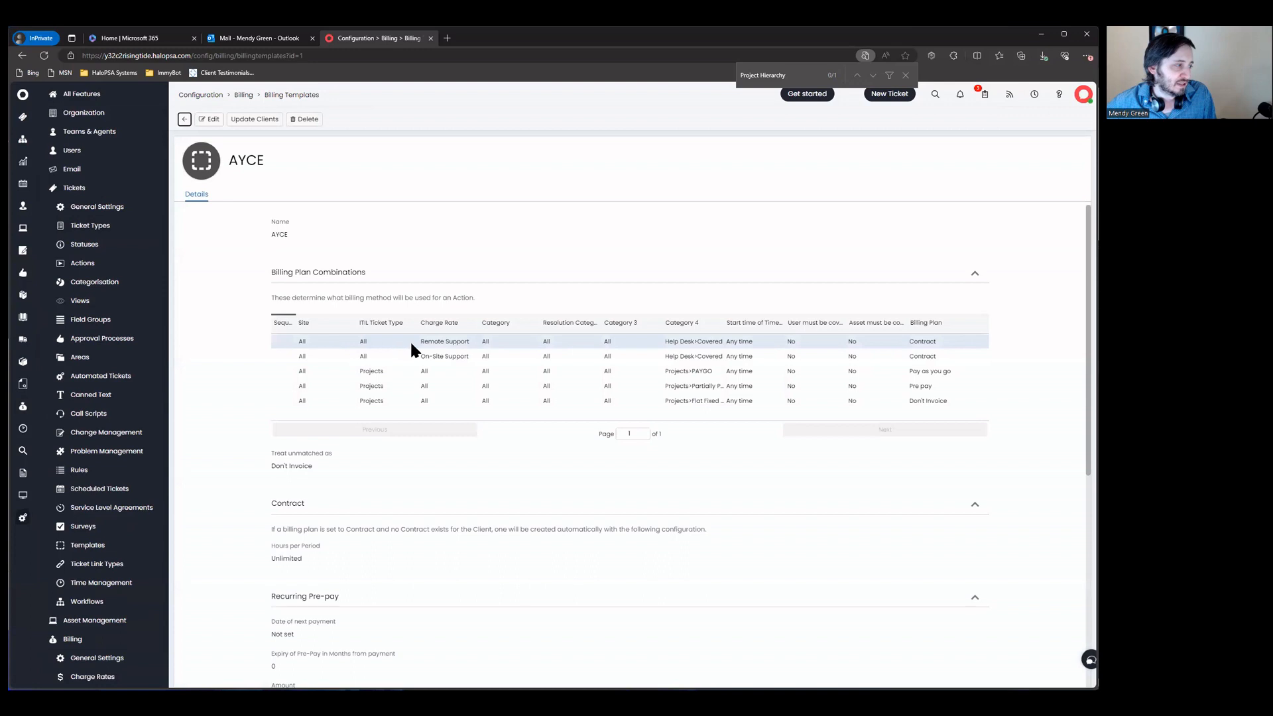
# Step: Widen Category 4 to read the PAYGO and Partially Paid rows, then edit the unmatched-action setting
pyautogui.moveTo(725, 323); pyautogui.dragTo(767, 326)
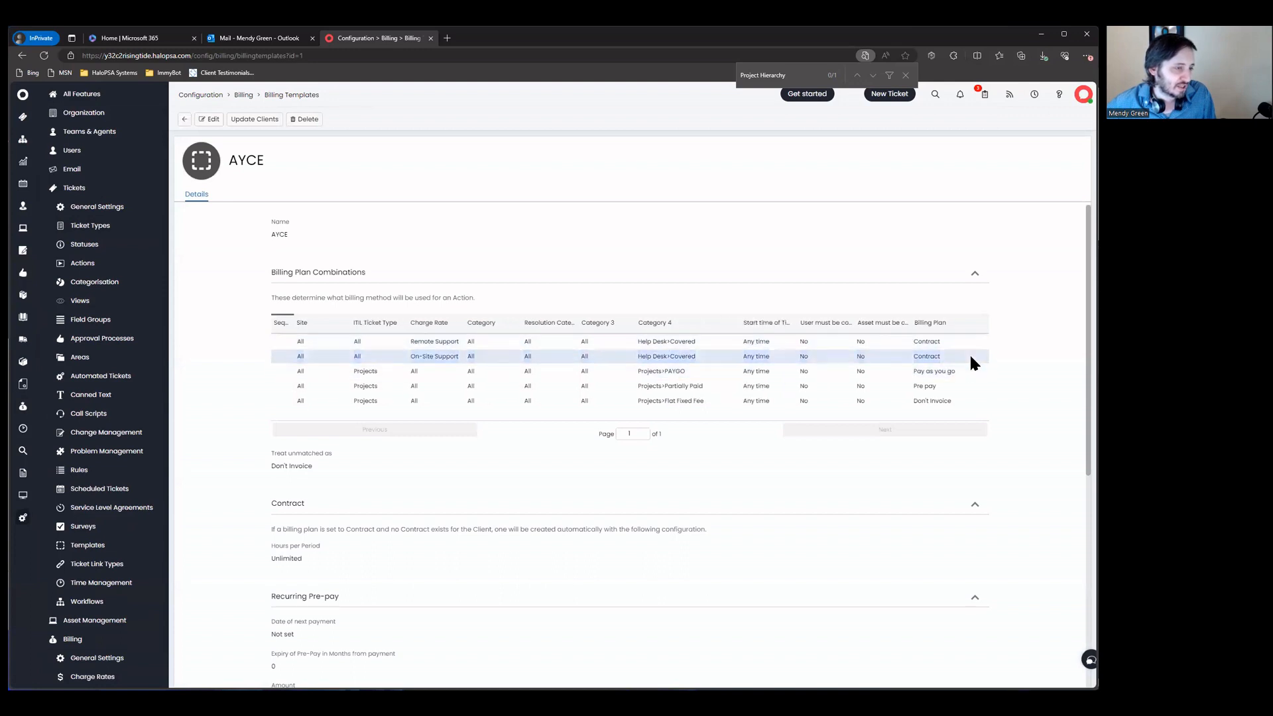
pyautogui.moveTo(519, 398); pyautogui.dragTo(976, 387)
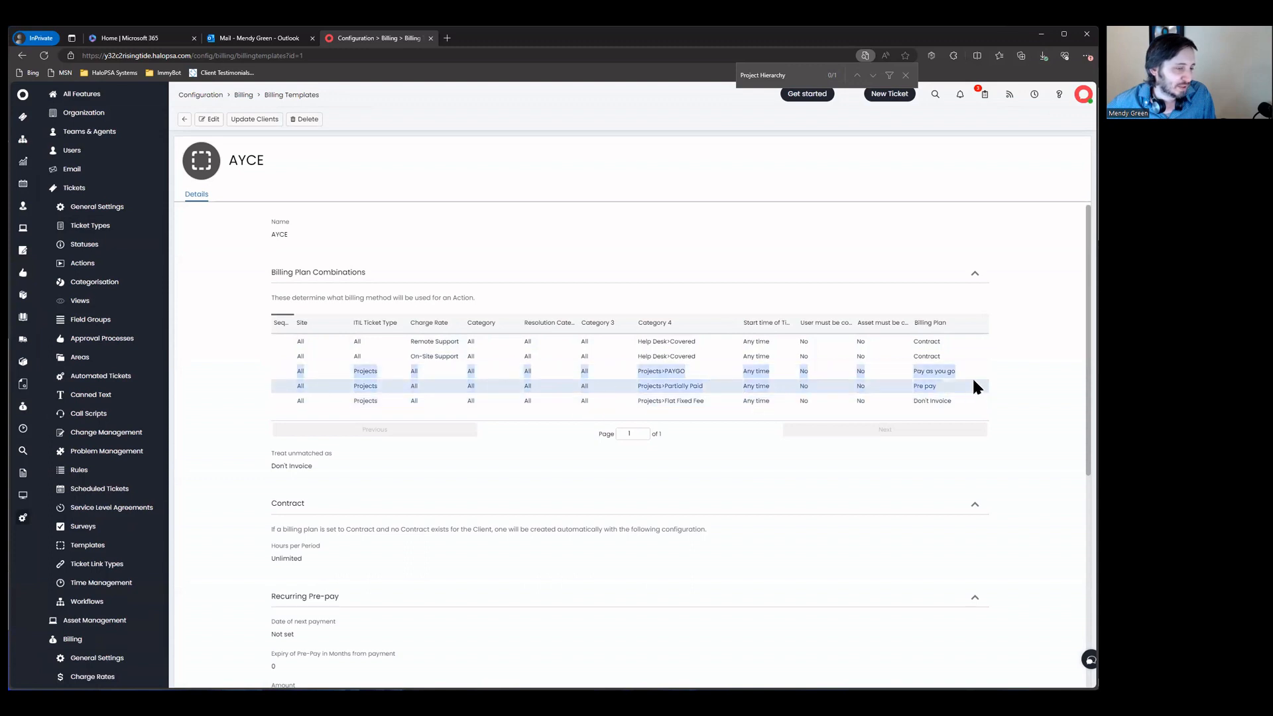
pyautogui.click(1021, 367)
pyautogui.moveTo(252, 472); pyautogui.dragTo(439, 476)
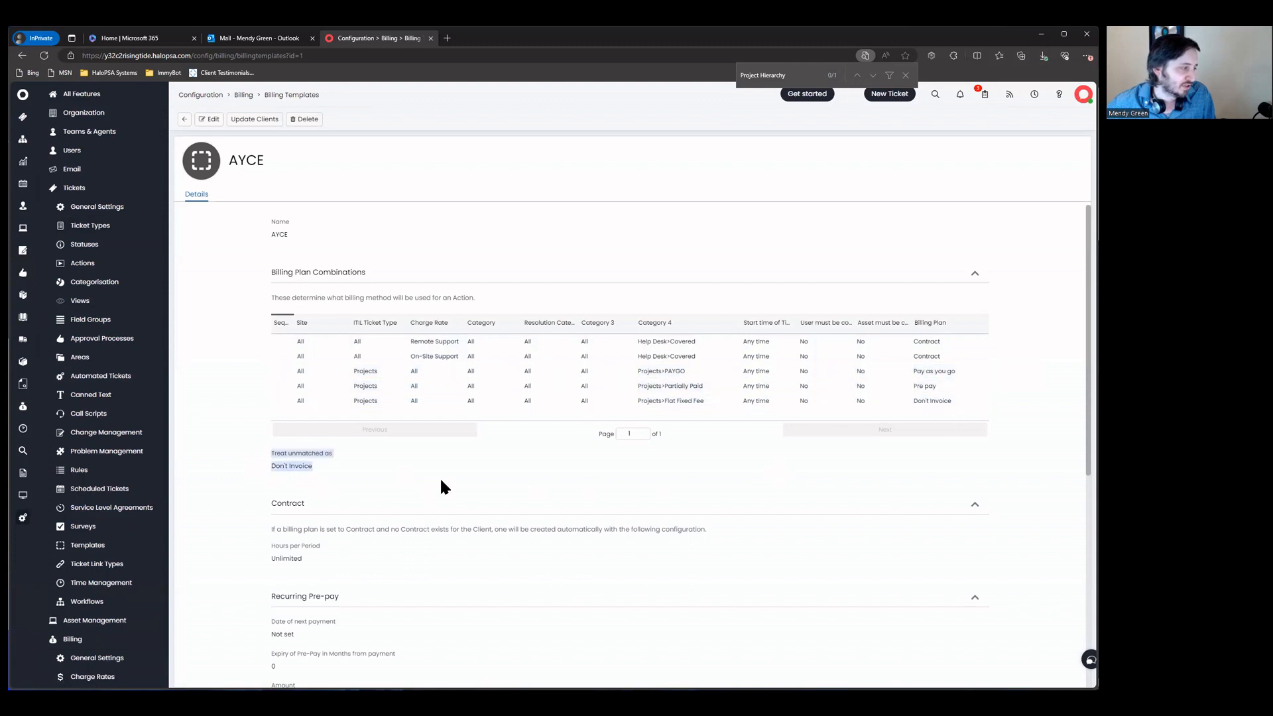
pyautogui.click(210, 119)
pyautogui.click(289, 472)
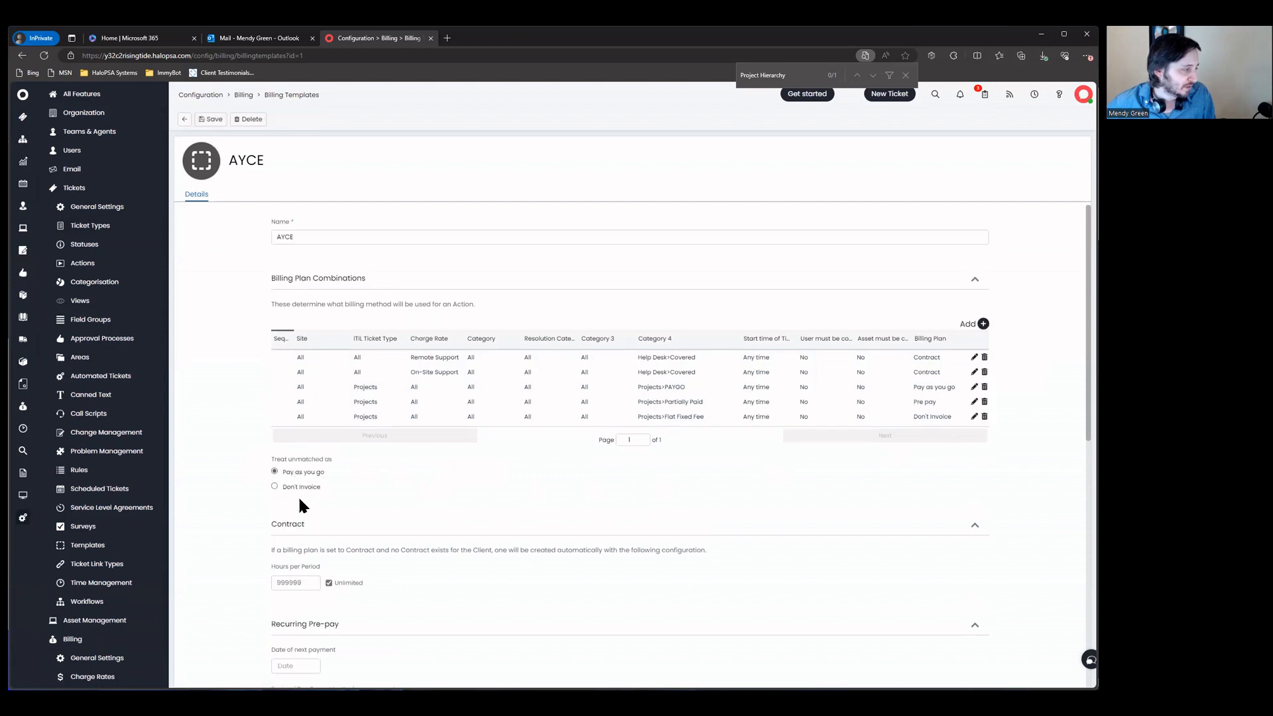
# Step: Add a Remote Support combination with Category 4 Help Desk>Not Covered billed as Pay as you go
pyautogui.click(983, 324)
pyautogui.click(482, 317)
pyautogui.click(485, 348)
pyautogui.scroll(-1, 518, 496)
pyautogui.scroll(-1, 518, 496)
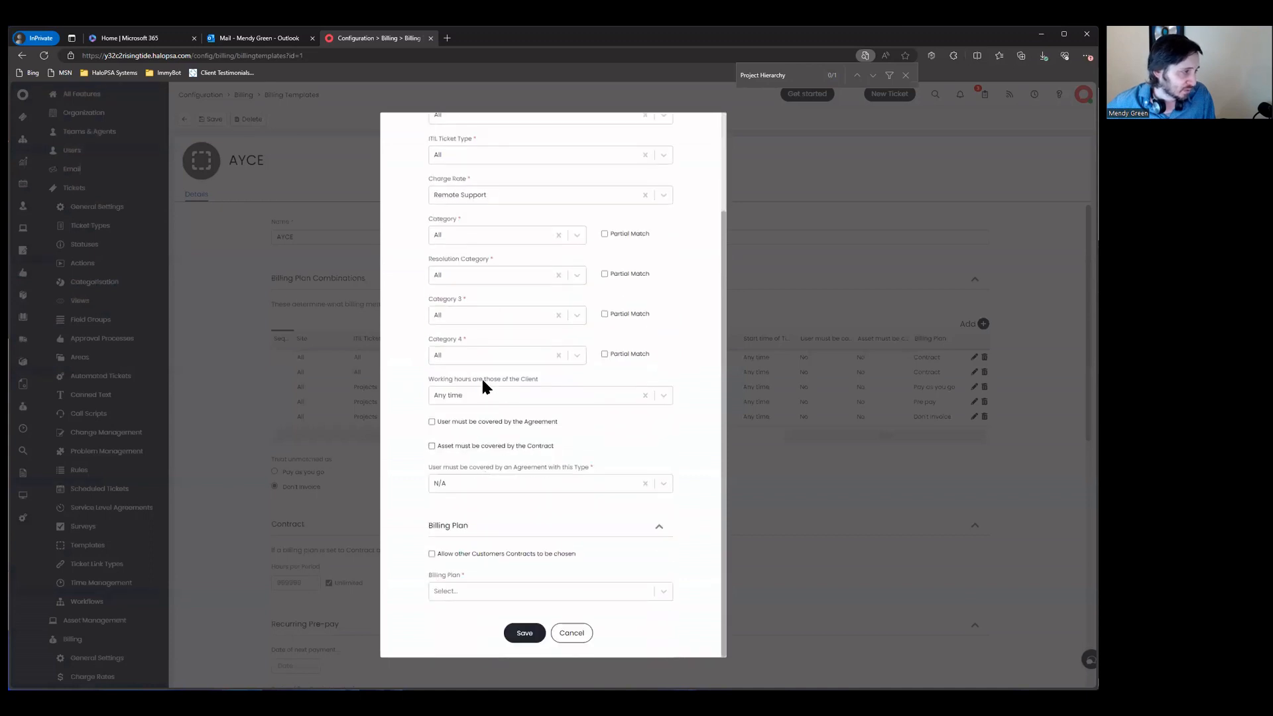
pyautogui.click(491, 358)
pyautogui.click(496, 398)
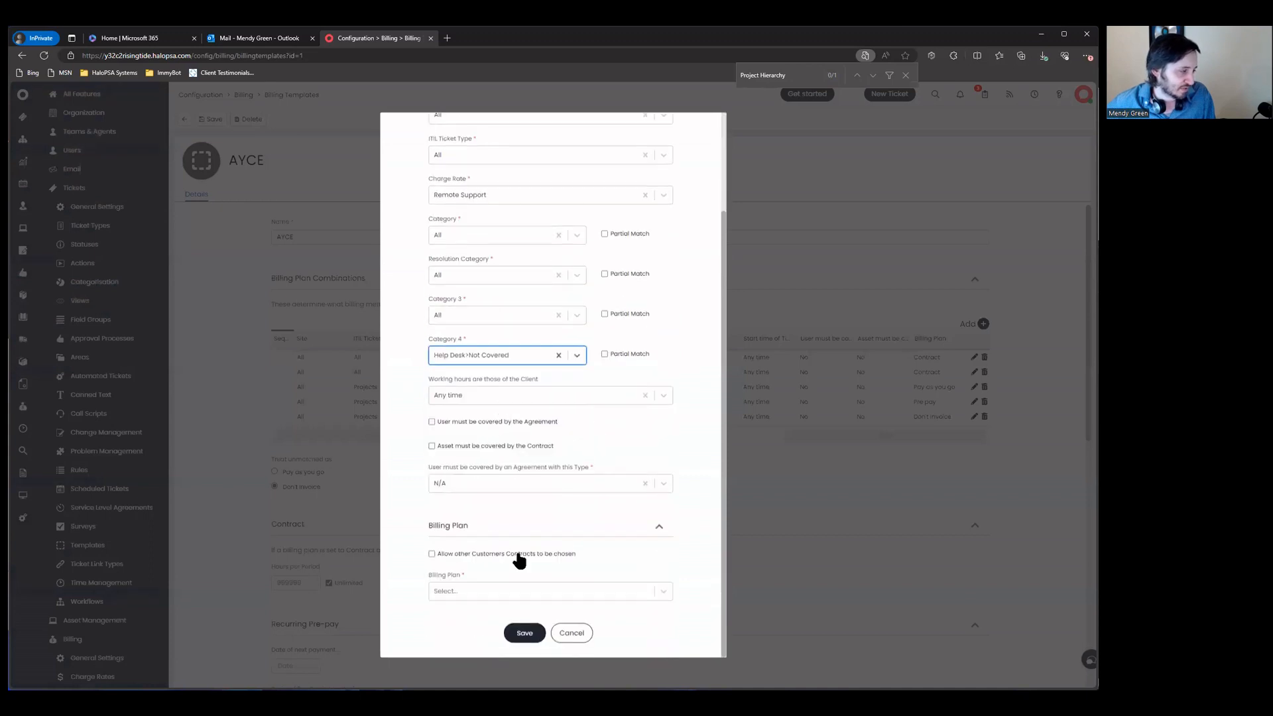
pyautogui.click(498, 591)
pyautogui.click(488, 586)
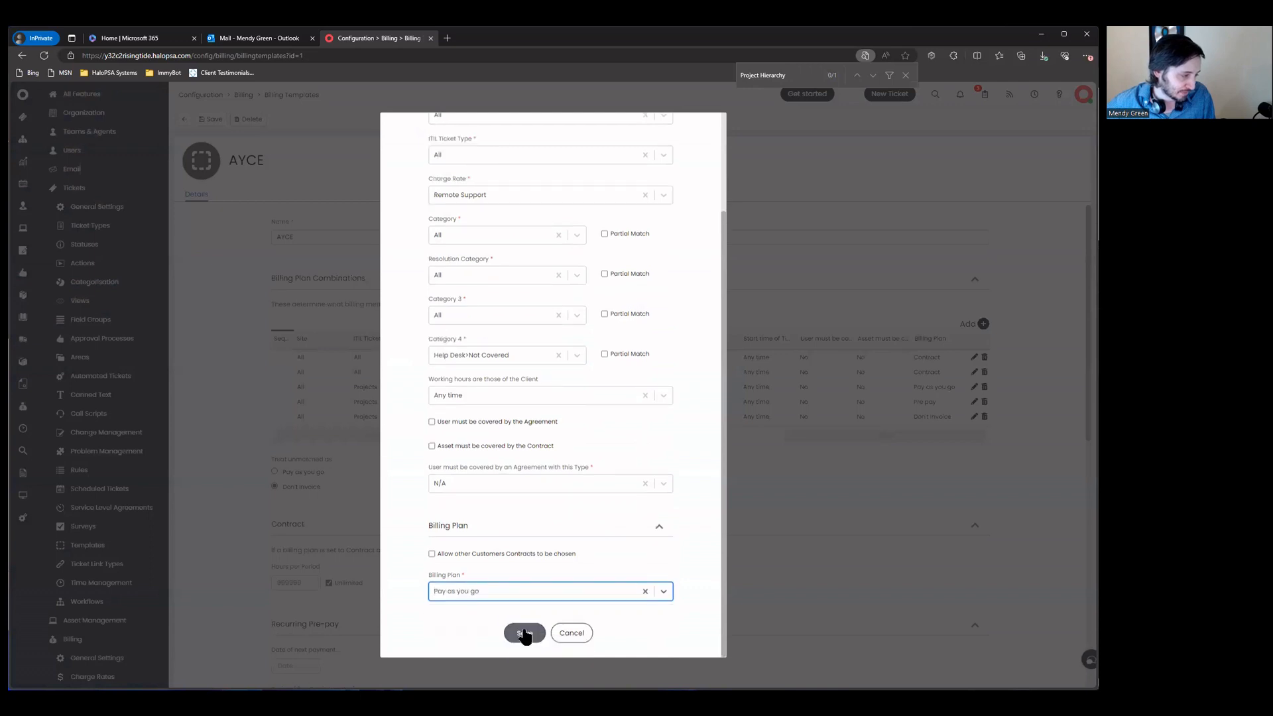
pyautogui.click(525, 631)
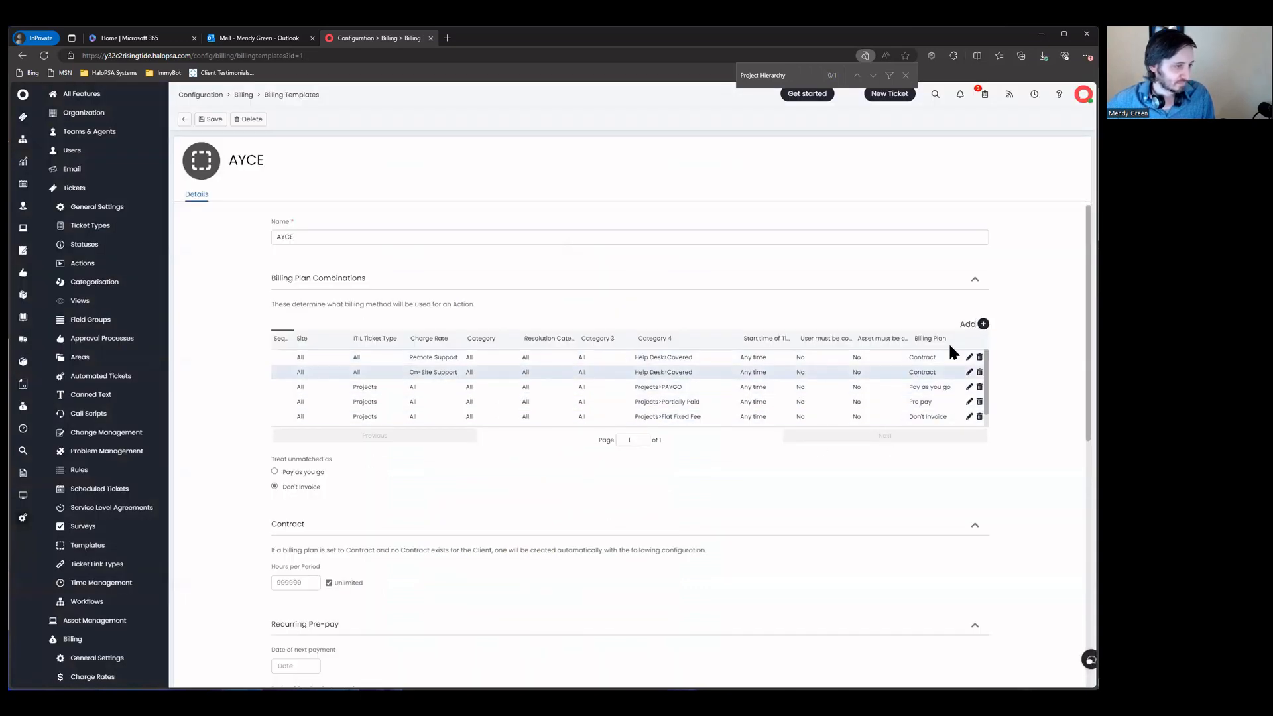
# Step: Add a matching On-Site Support combination for Help Desk>Not Covered billed as Pay as you go
pyautogui.click(983, 323)
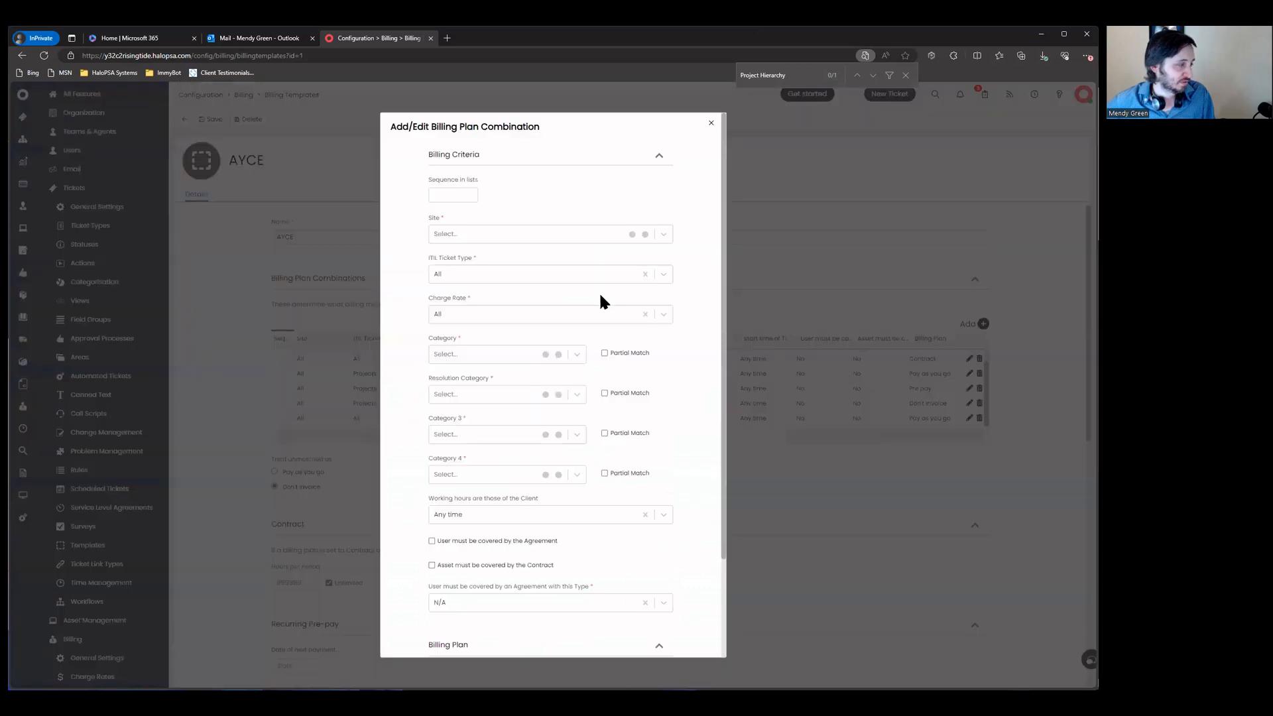
pyautogui.click(469, 312)
pyautogui.click(469, 359)
pyautogui.scroll(-2, 473, 371)
pyautogui.click(475, 392)
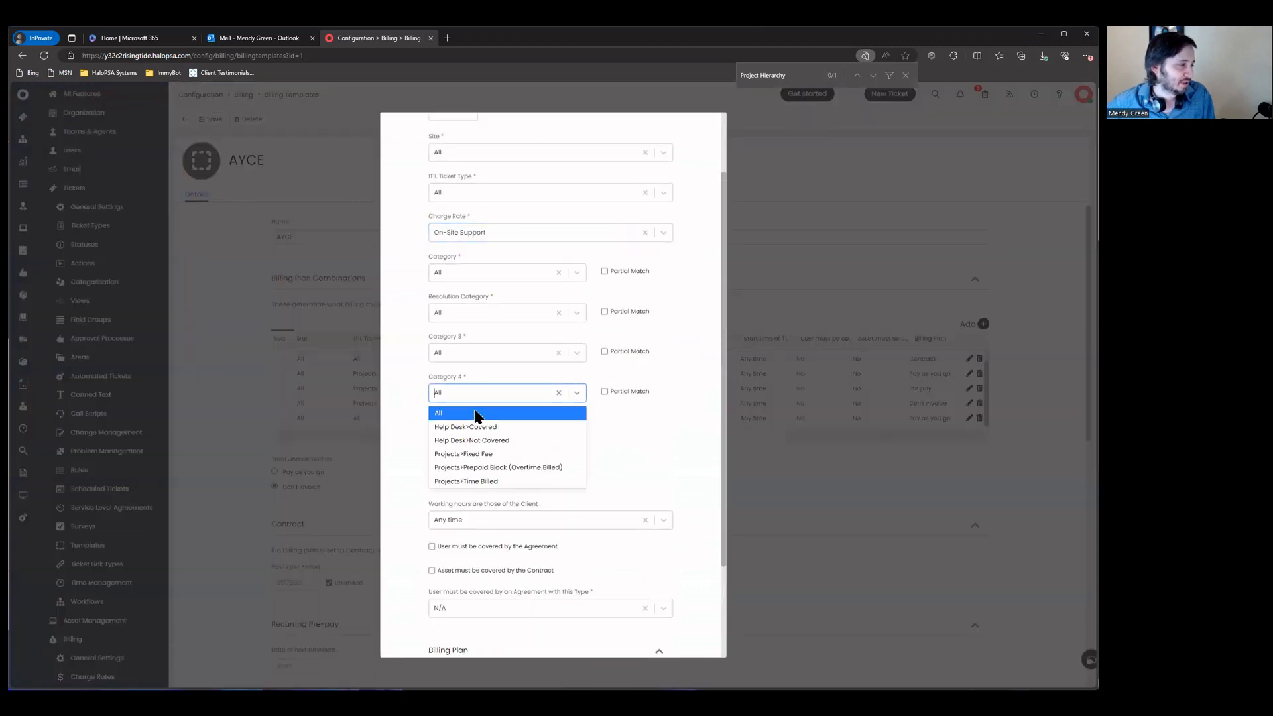
pyautogui.click(495, 438)
pyautogui.scroll(-1, 526, 445)
pyautogui.click(484, 594)
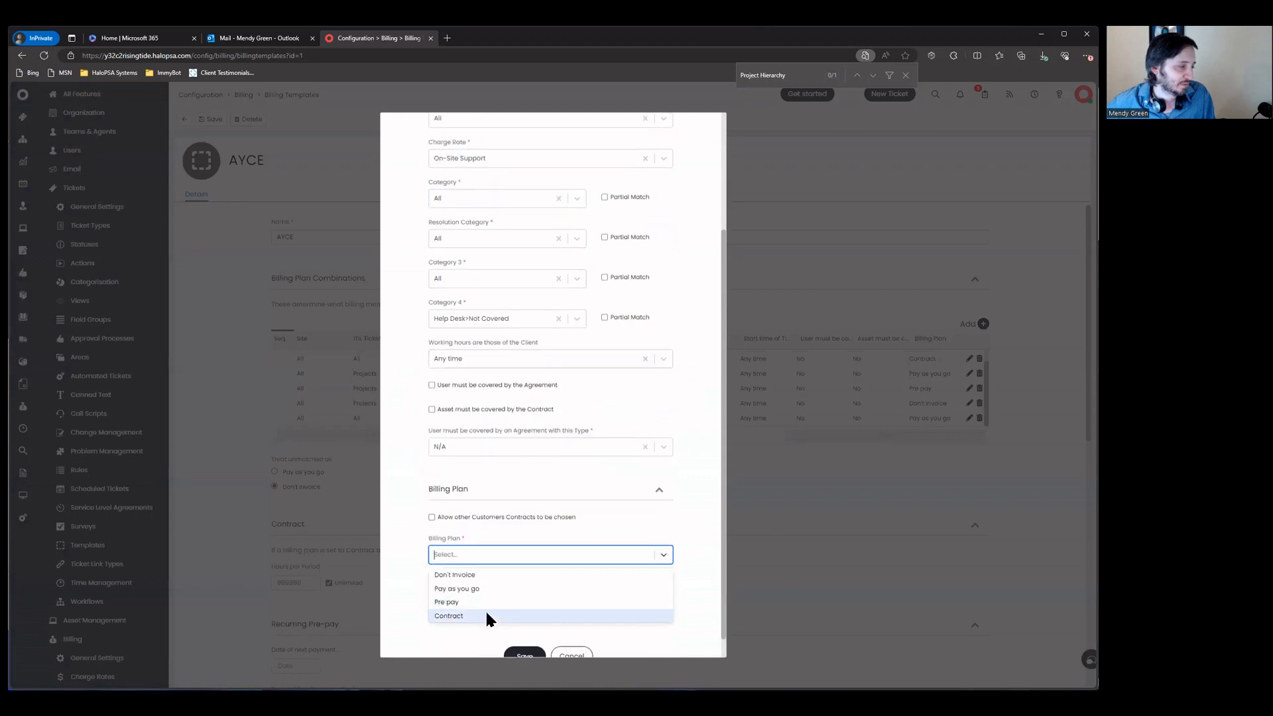
pyautogui.click(483, 588)
pyautogui.click(529, 632)
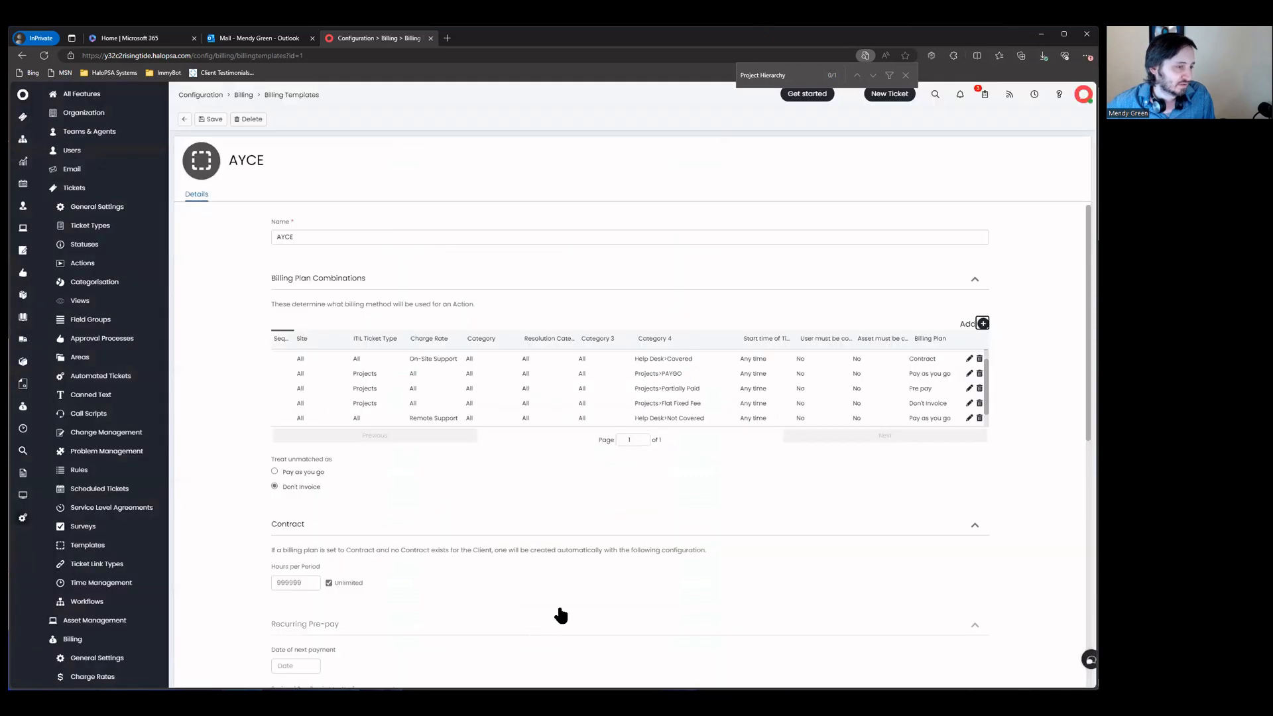
pyautogui.scroll(-1, 827, 385)
pyautogui.scroll(2, 825, 388)
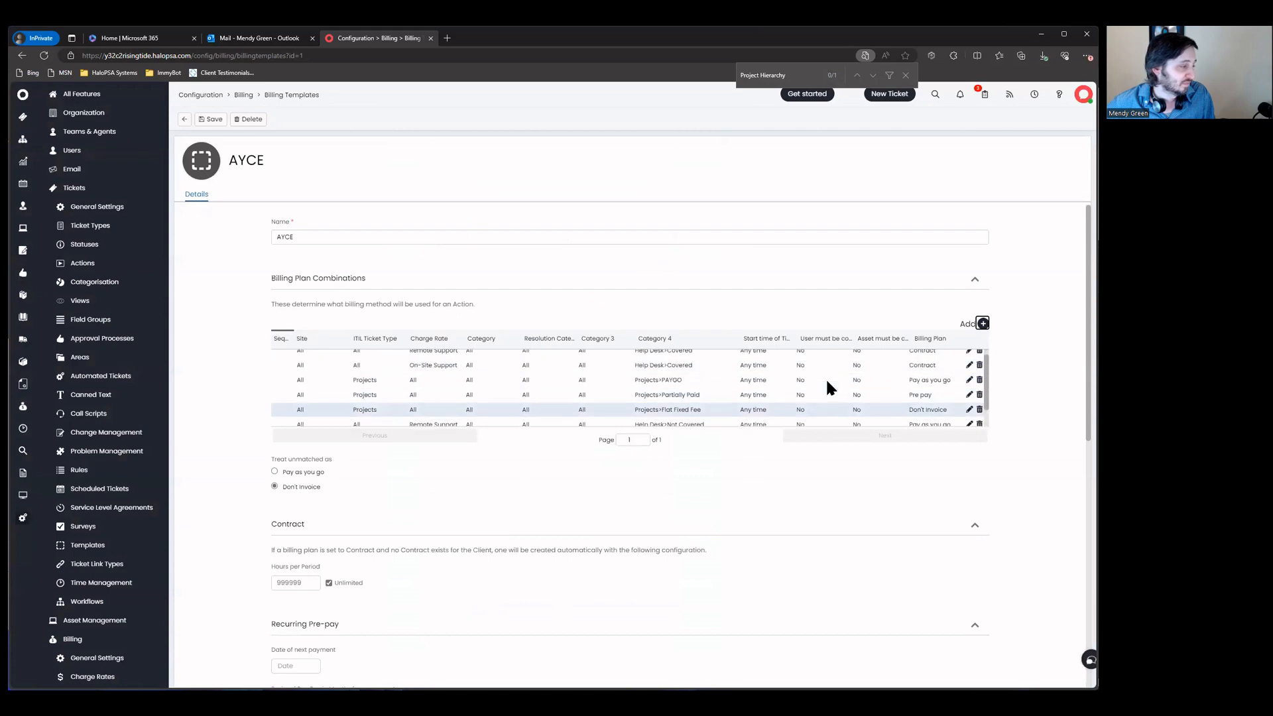
# Step: Save the AYCE billing template and scroll through its billing plan combinations
pyautogui.click(214, 120)
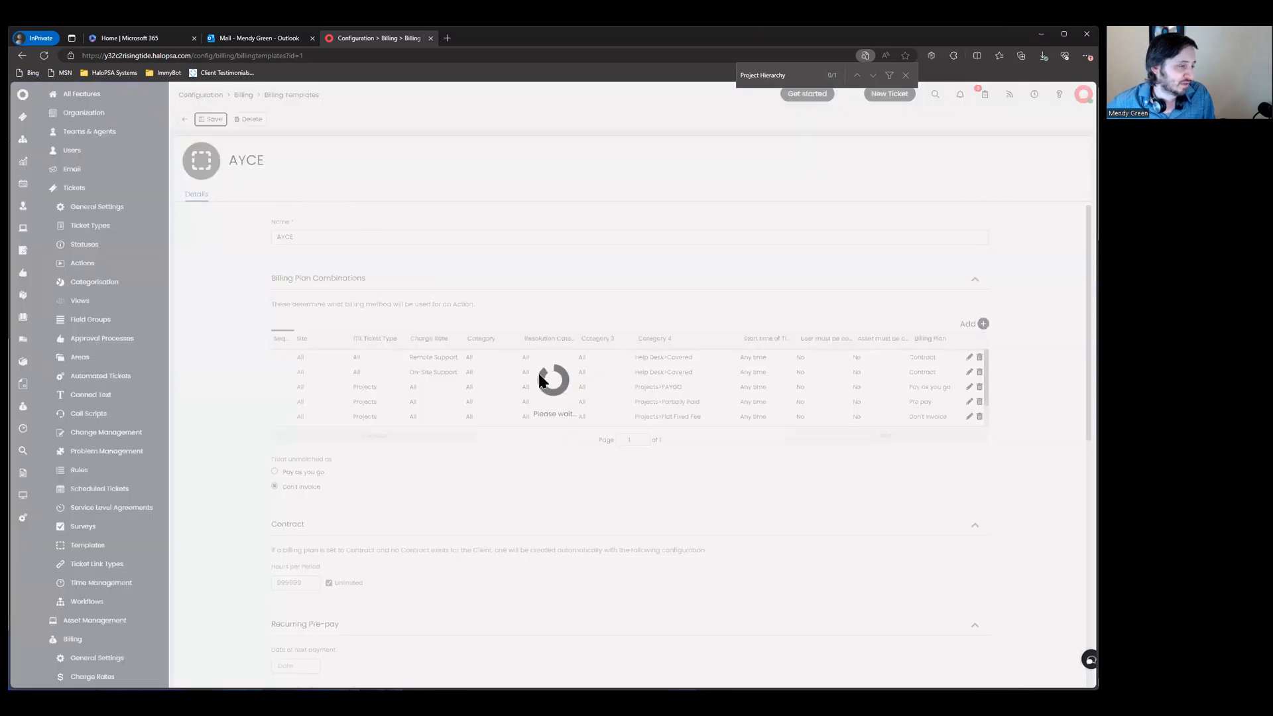
pyautogui.scroll(-2, 889, 364)
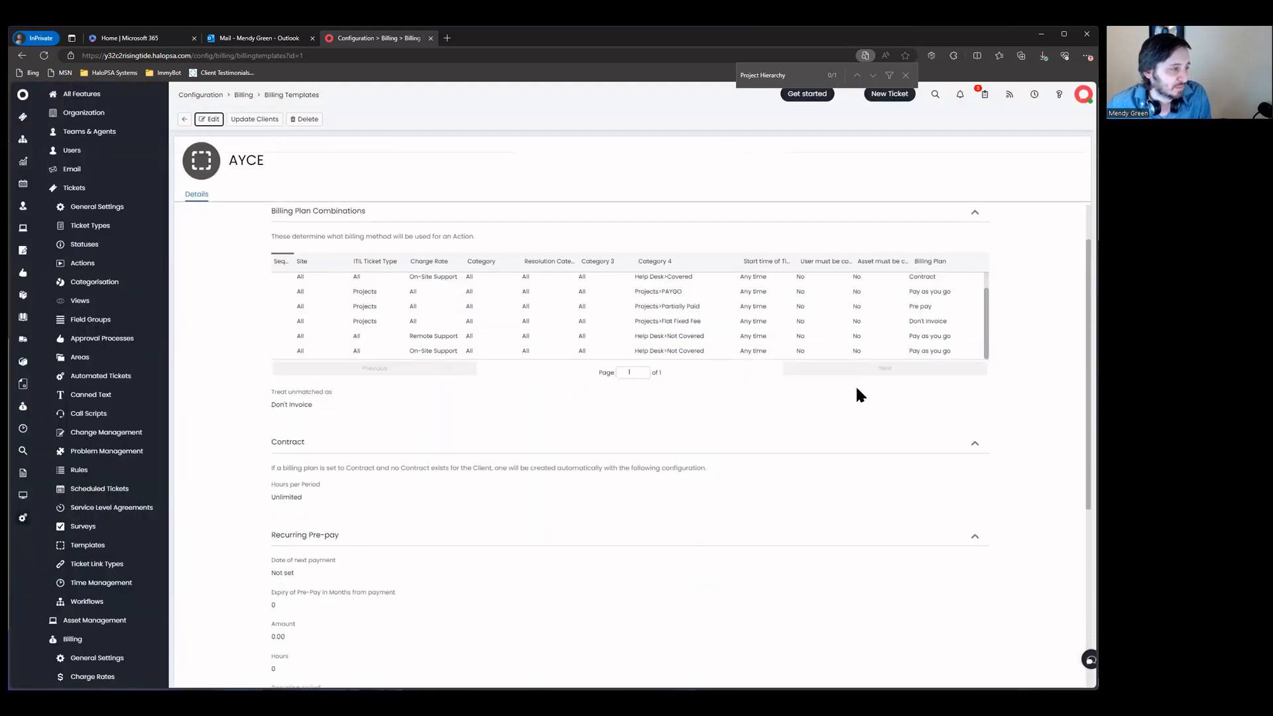
pyautogui.scroll(1, 503, 300)
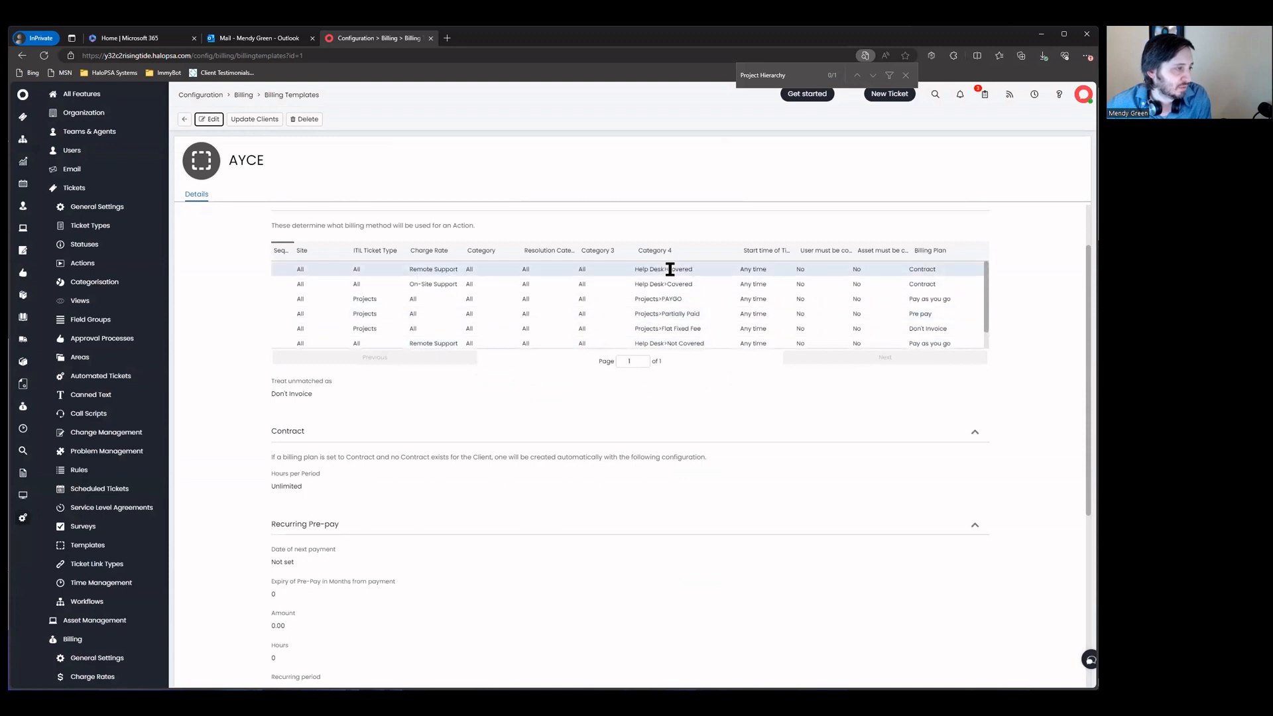
pyautogui.moveTo(636, 268); pyautogui.dragTo(687, 323)
pyautogui.click(729, 320)
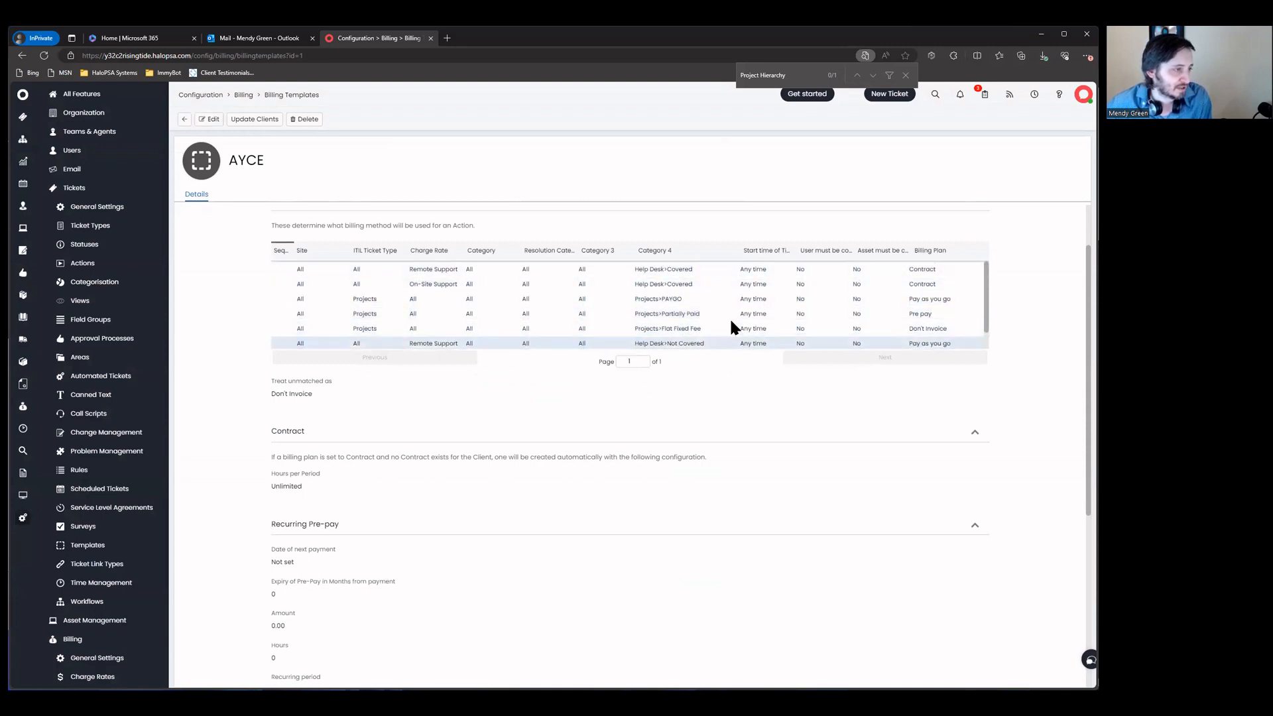
pyautogui.scroll(1, 762, 339)
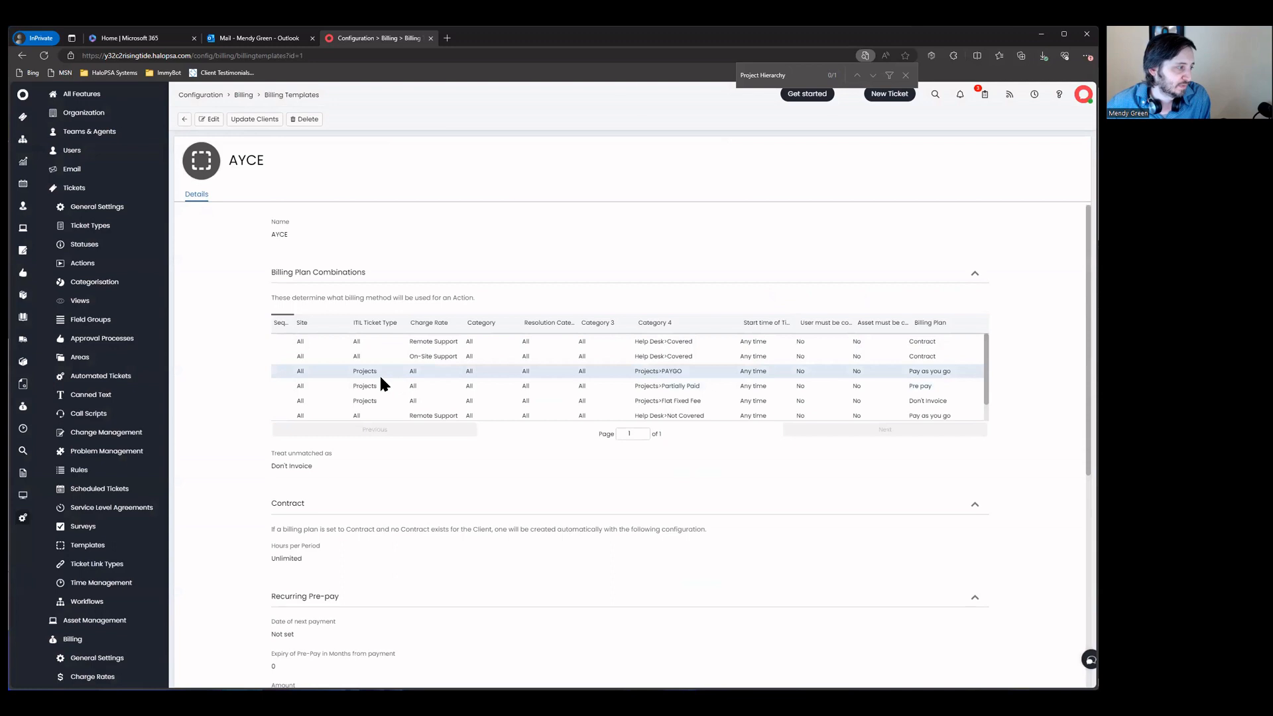
pyautogui.scroll(-1, 420, 388)
pyautogui.scroll(1, 421, 388)
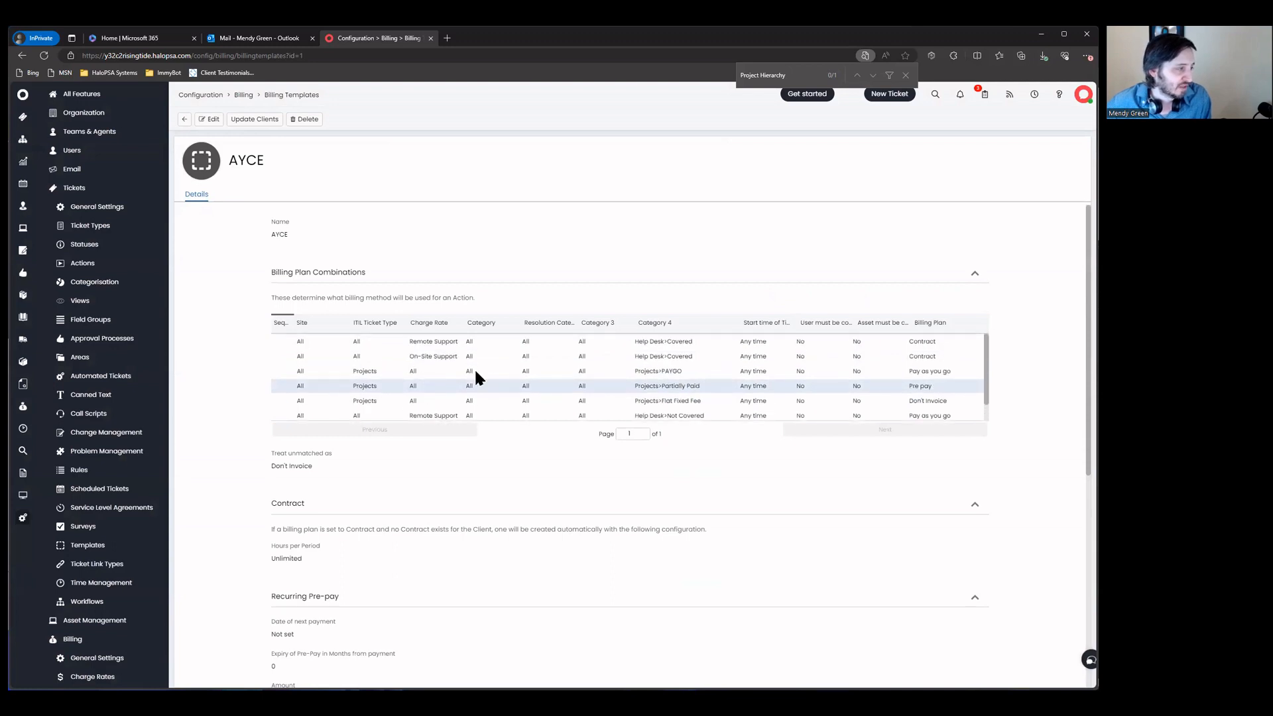
pyautogui.scroll(-1, 359, 356)
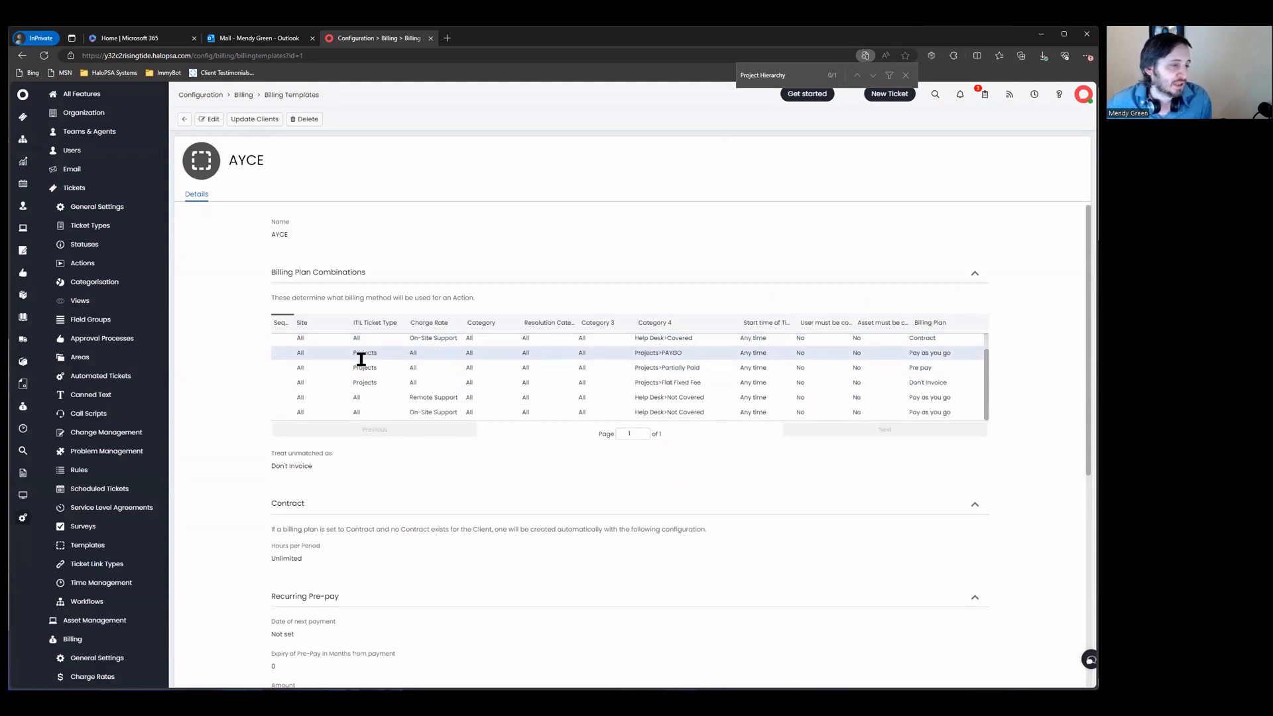
pyautogui.scroll(1, 361, 358)
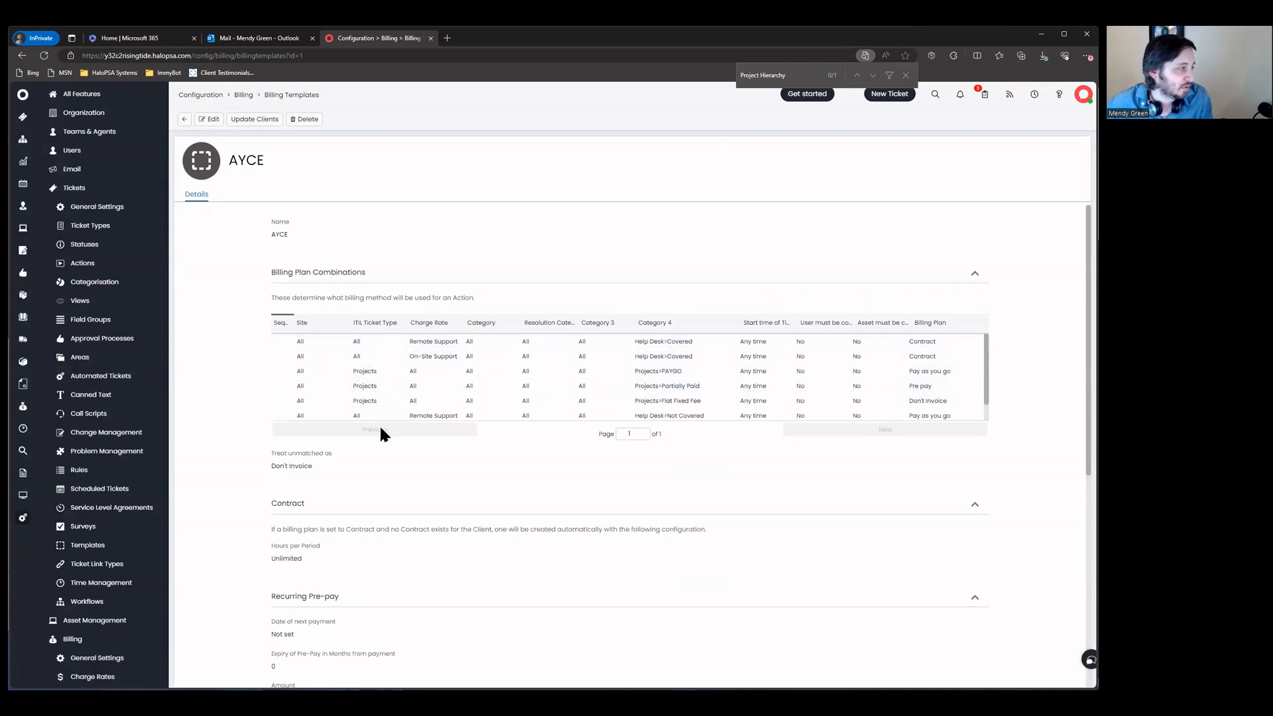
# Step: Widen the Sequence column, review the combinations, and return to the Billing Templates list
pyautogui.moveTo(294, 323)
pyautogui.mouseDown()
pyautogui.moveTo(344, 322)
pyautogui.moveTo(310, 323)
pyautogui.mouseUp()
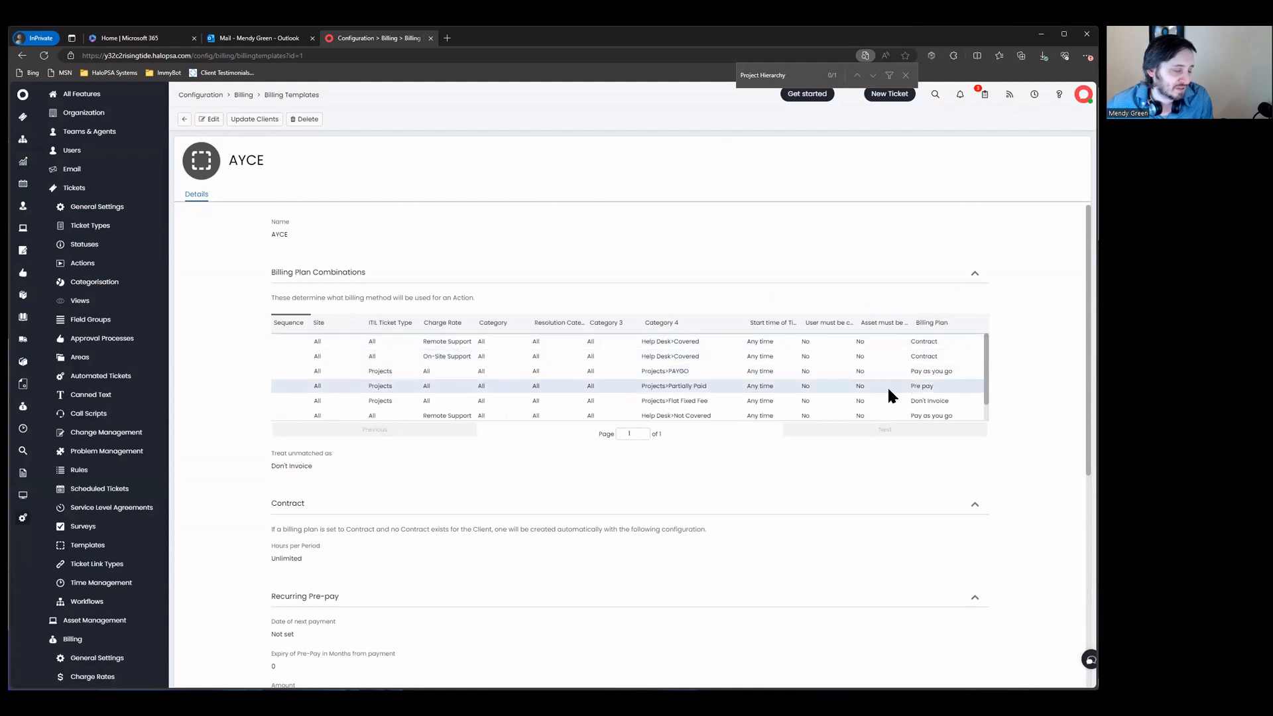
pyautogui.scroll(-1, 677, 383)
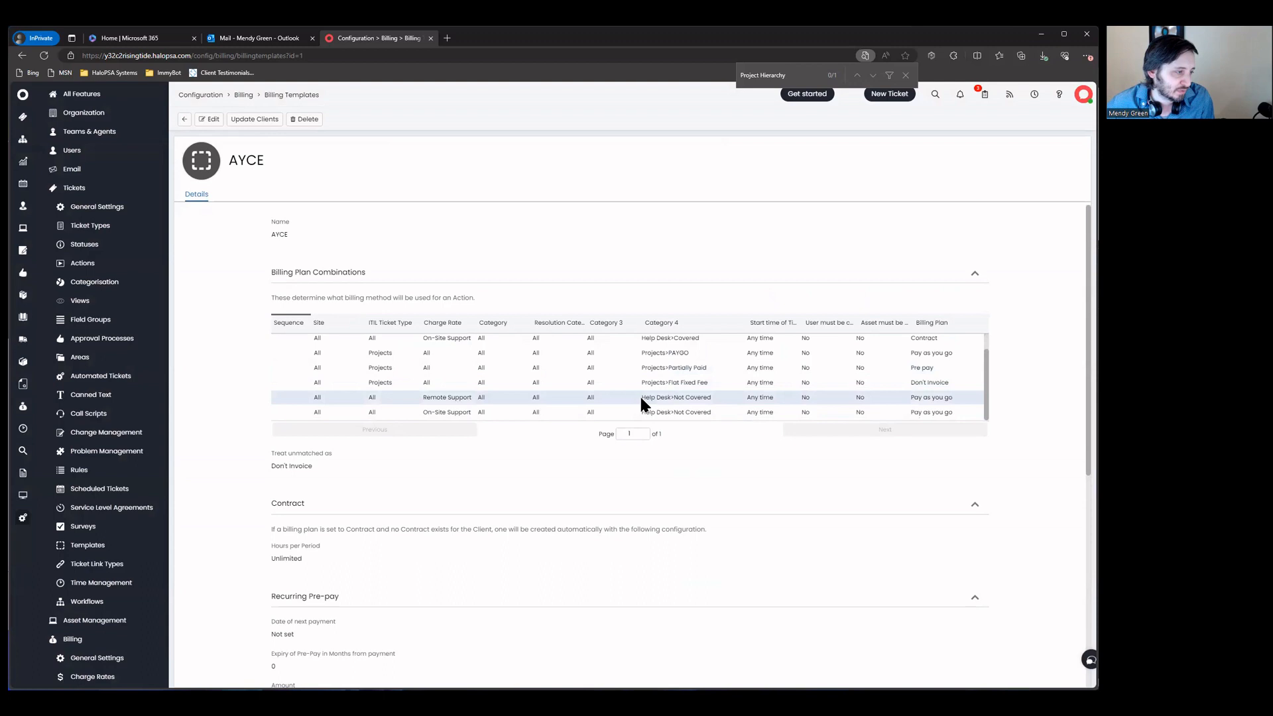
pyautogui.moveTo(710, 396); pyautogui.dragTo(656, 397)
pyautogui.scroll(1, 568, 392)
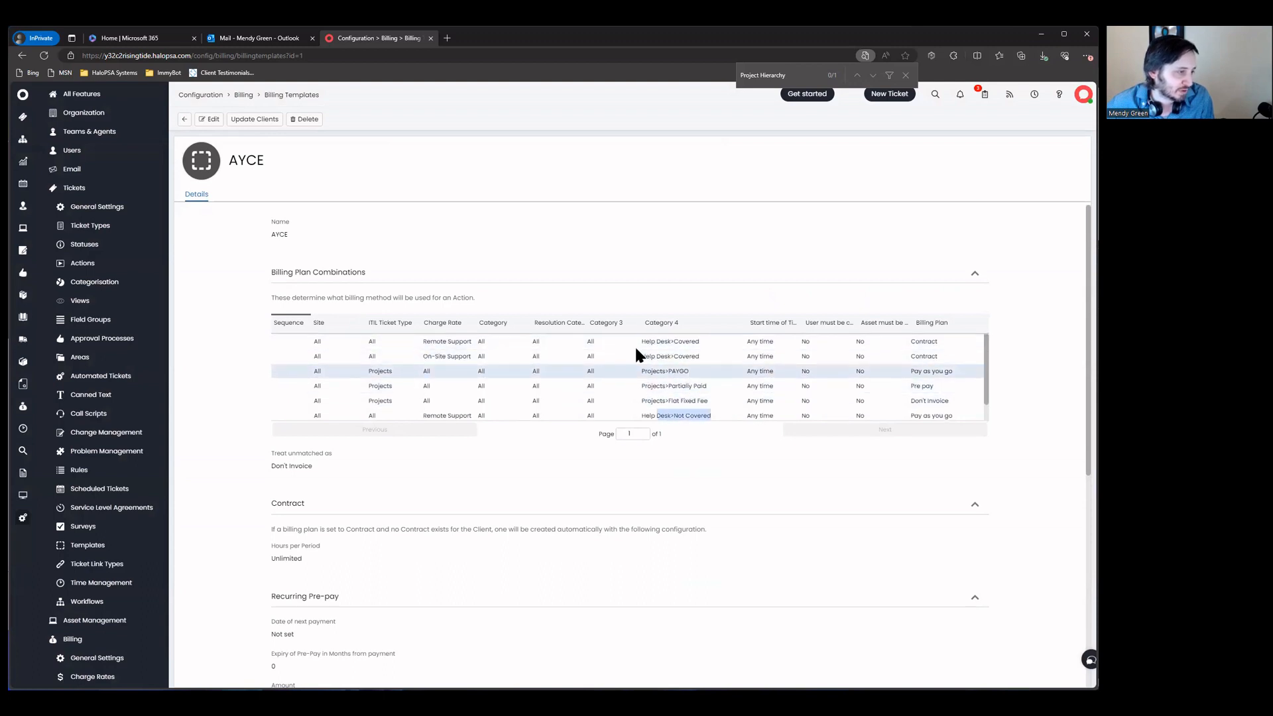
pyautogui.click(616, 343)
pyautogui.moveTo(753, 343)
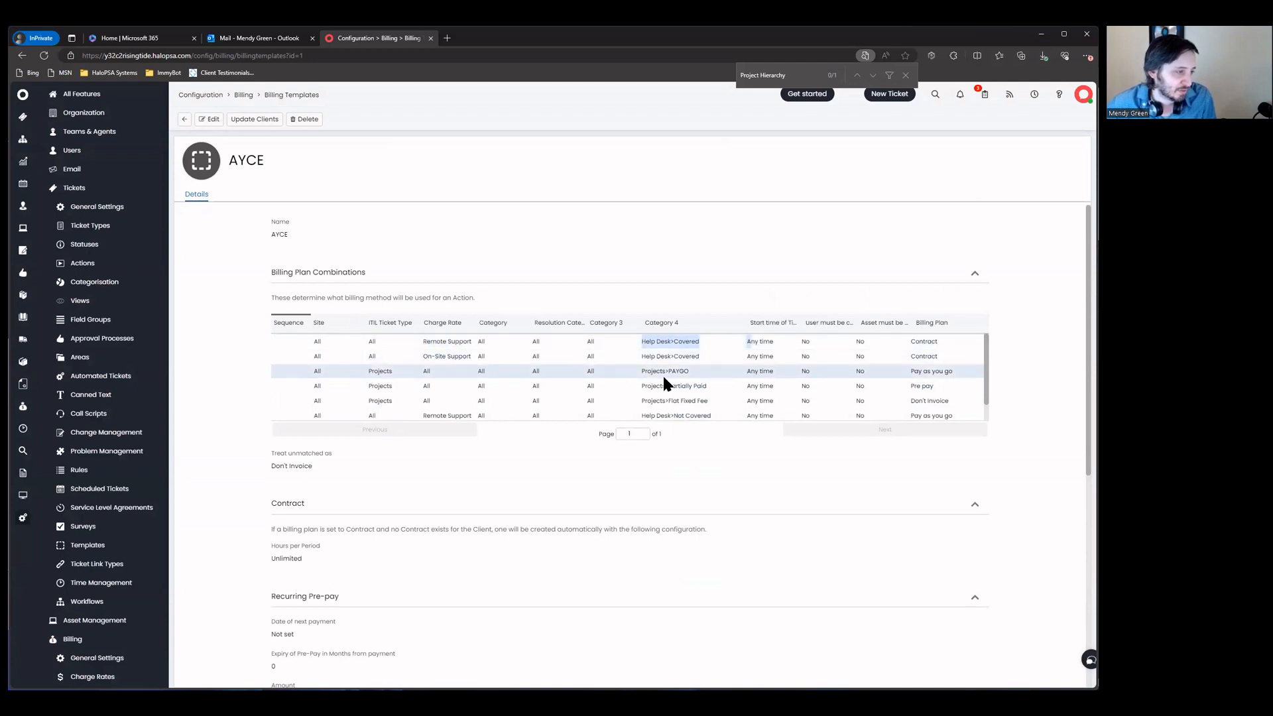
pyautogui.scroll(-2, 663, 375)
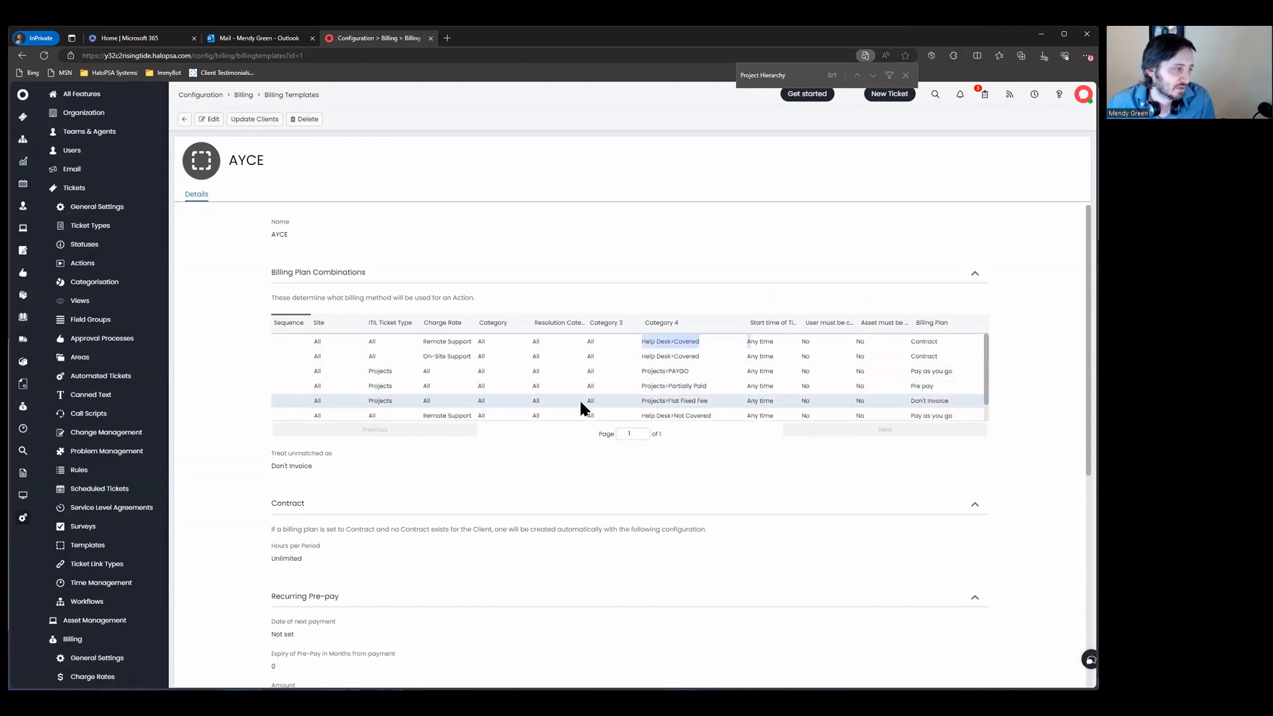
pyautogui.scroll(2, 405, 363)
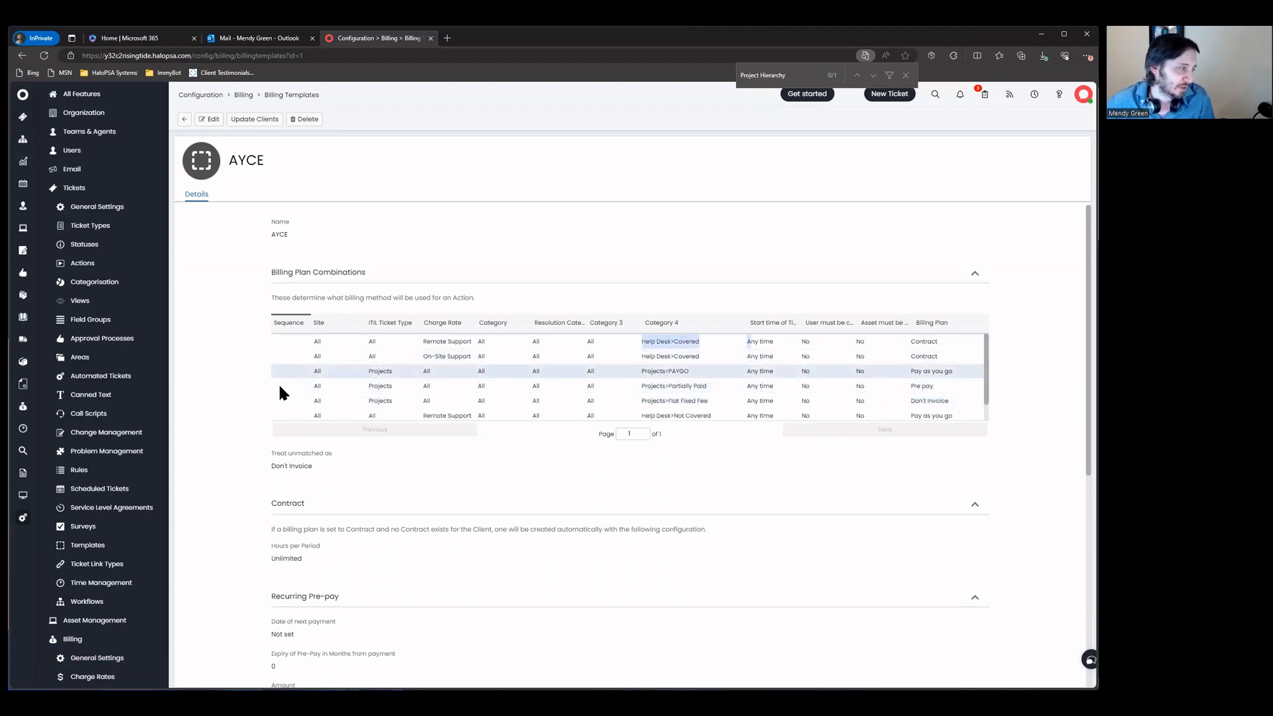
pyautogui.moveTo(313, 314); pyautogui.dragTo(326, 314)
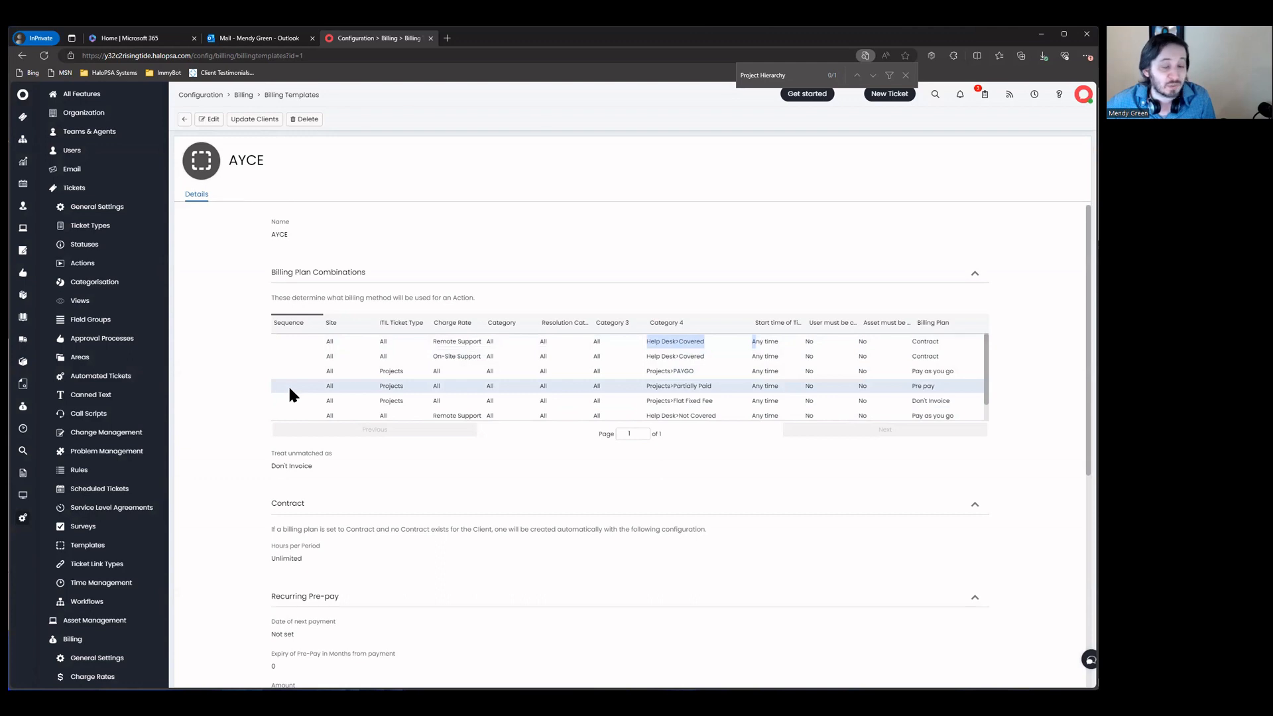
pyautogui.click(186, 120)
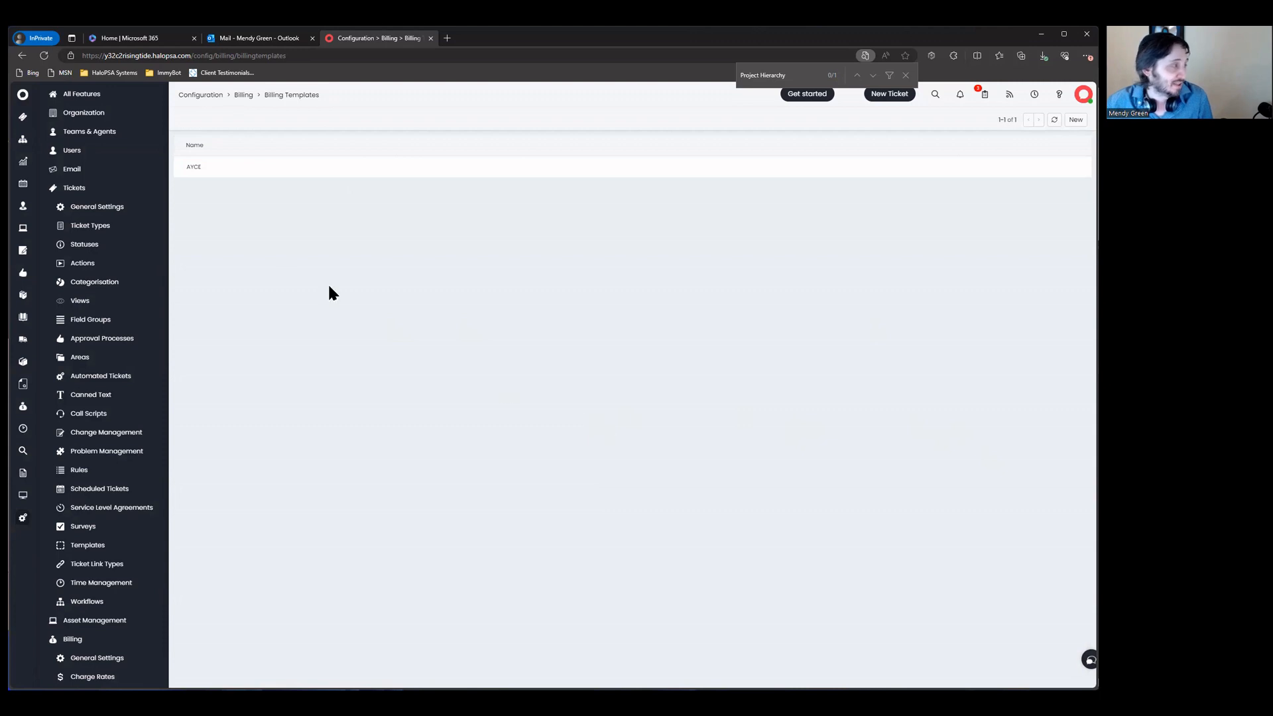
# Step: Open Ticket Types via a 'ticket ty' search and filter the names by 'projec'
pyautogui.click(210, 94)
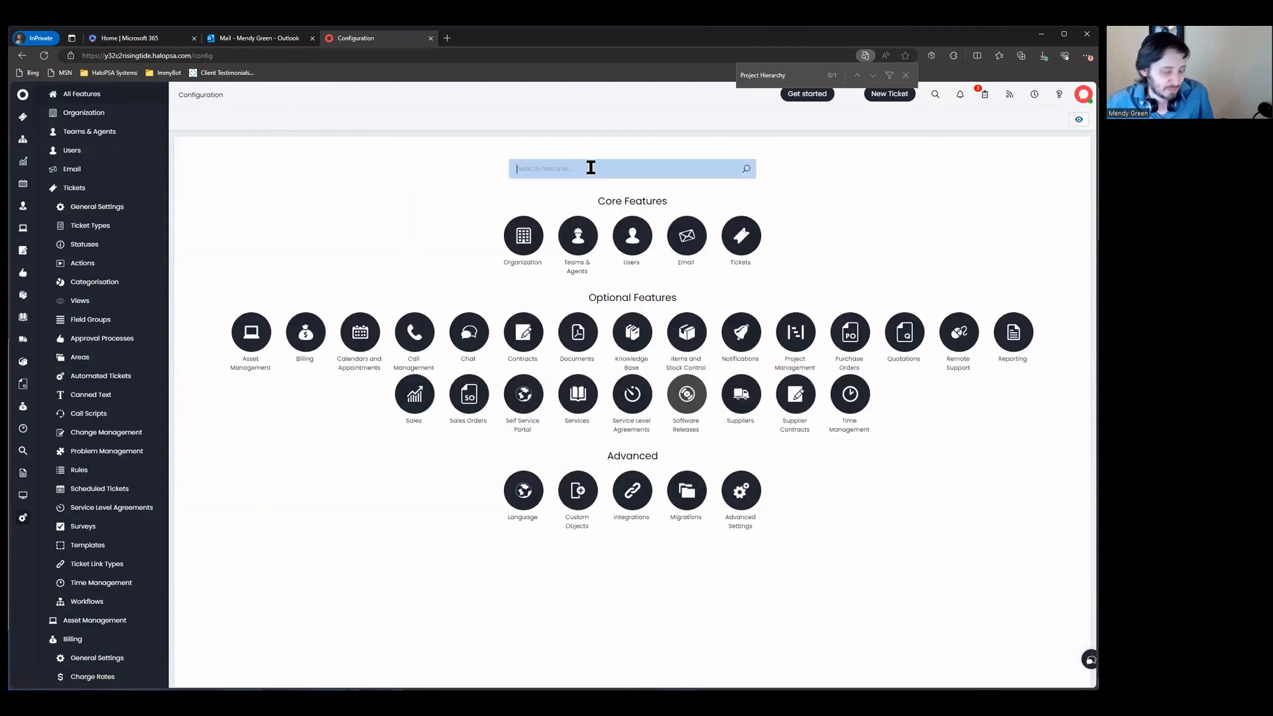
pyautogui.write('ticket ty')
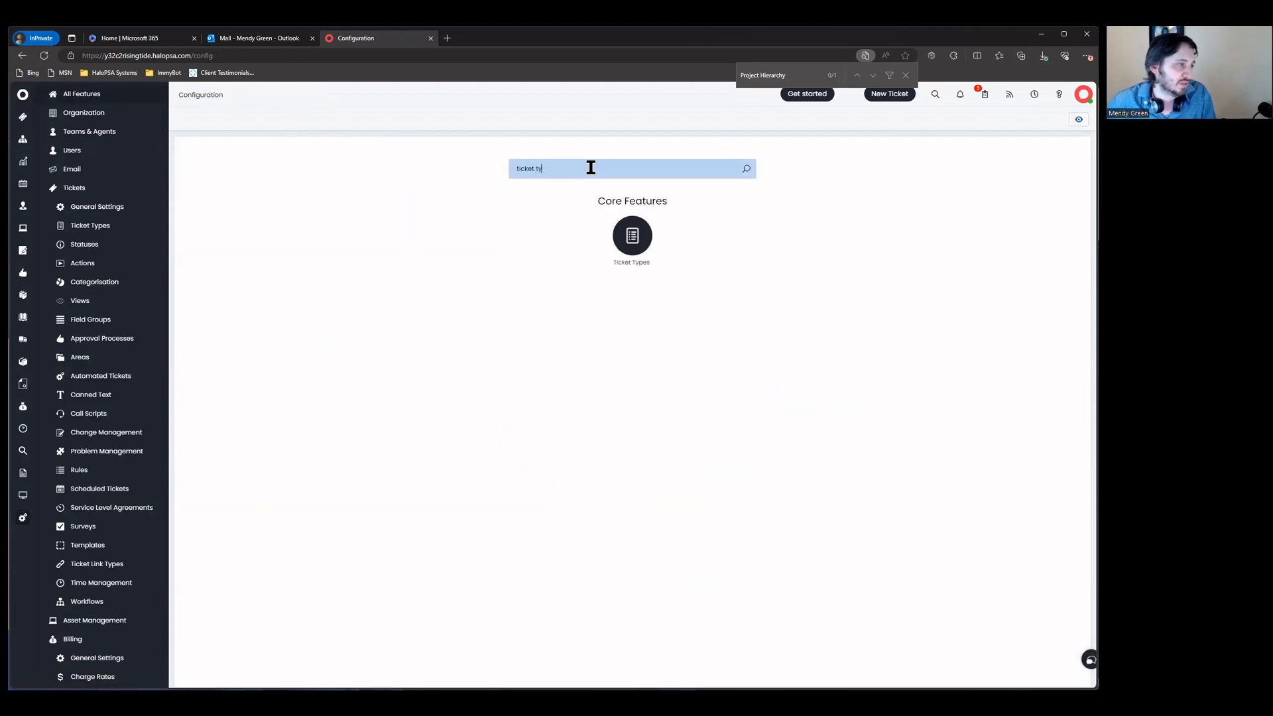
pyautogui.click(615, 235)
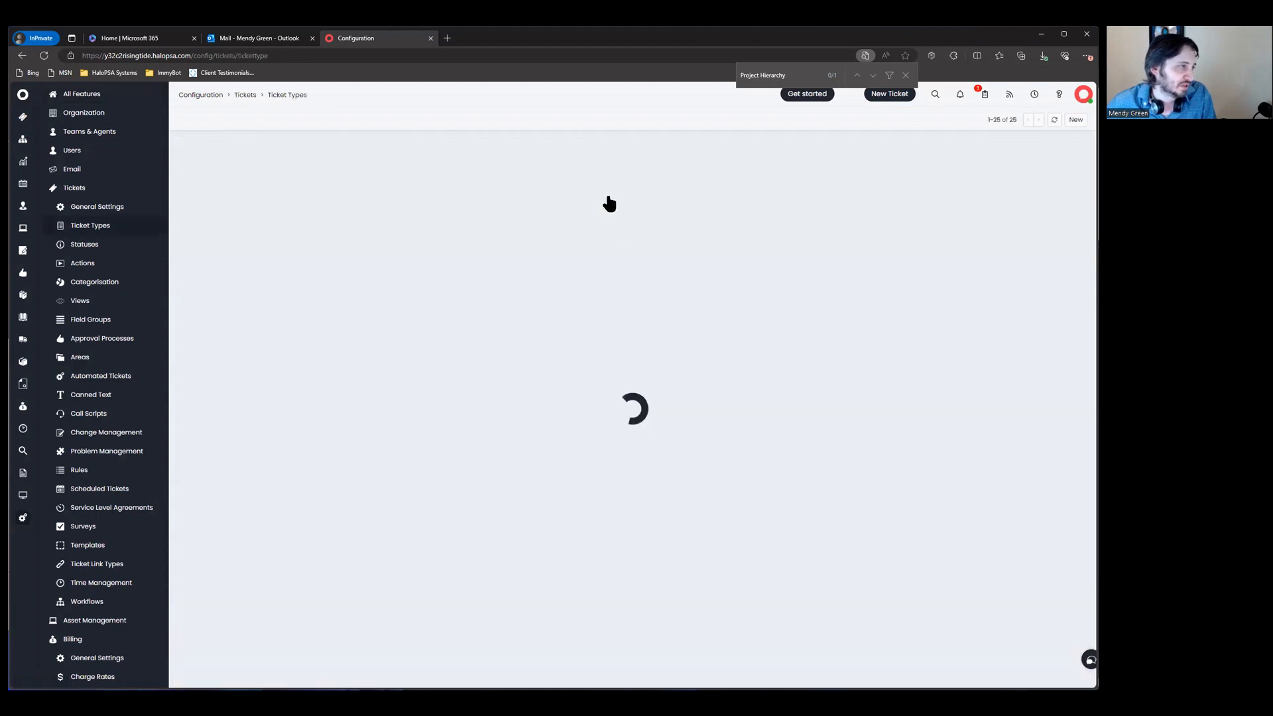
pyautogui.click(648, 145)
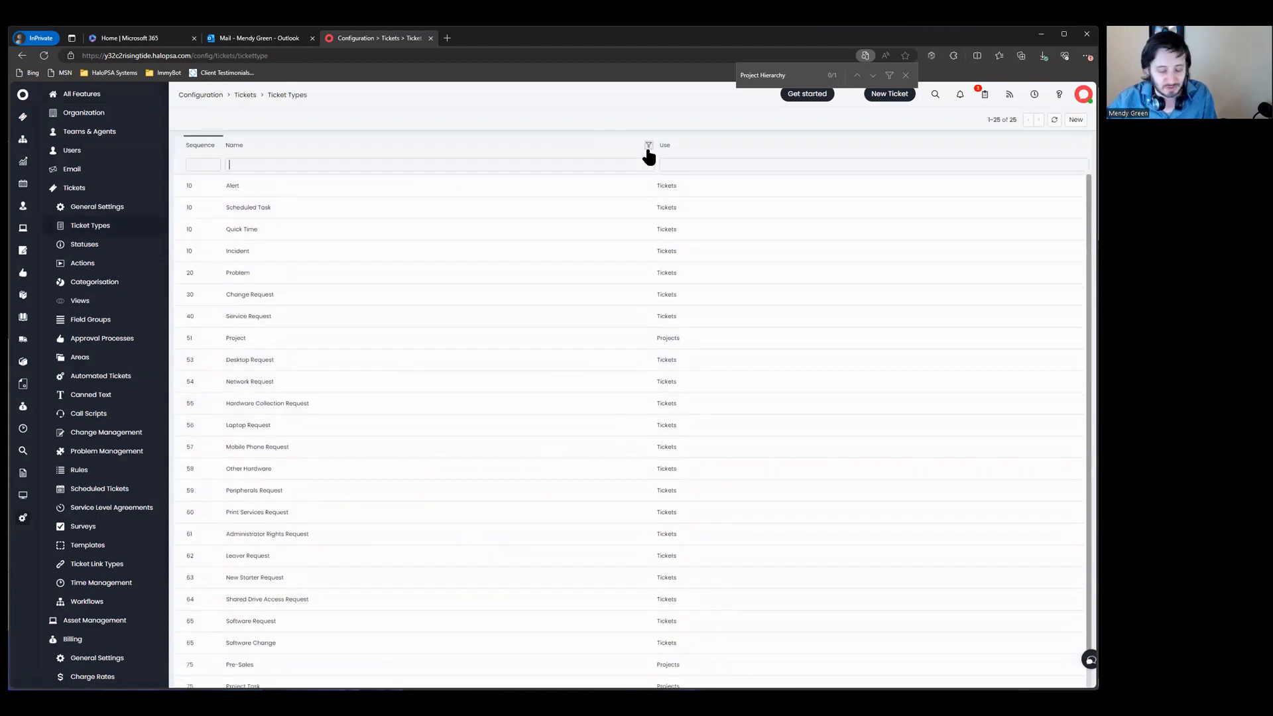
pyautogui.write('projec')
# Step: Check the Billing Type field on Project, then show the Project Task type's field list
pyautogui.click(628, 190)
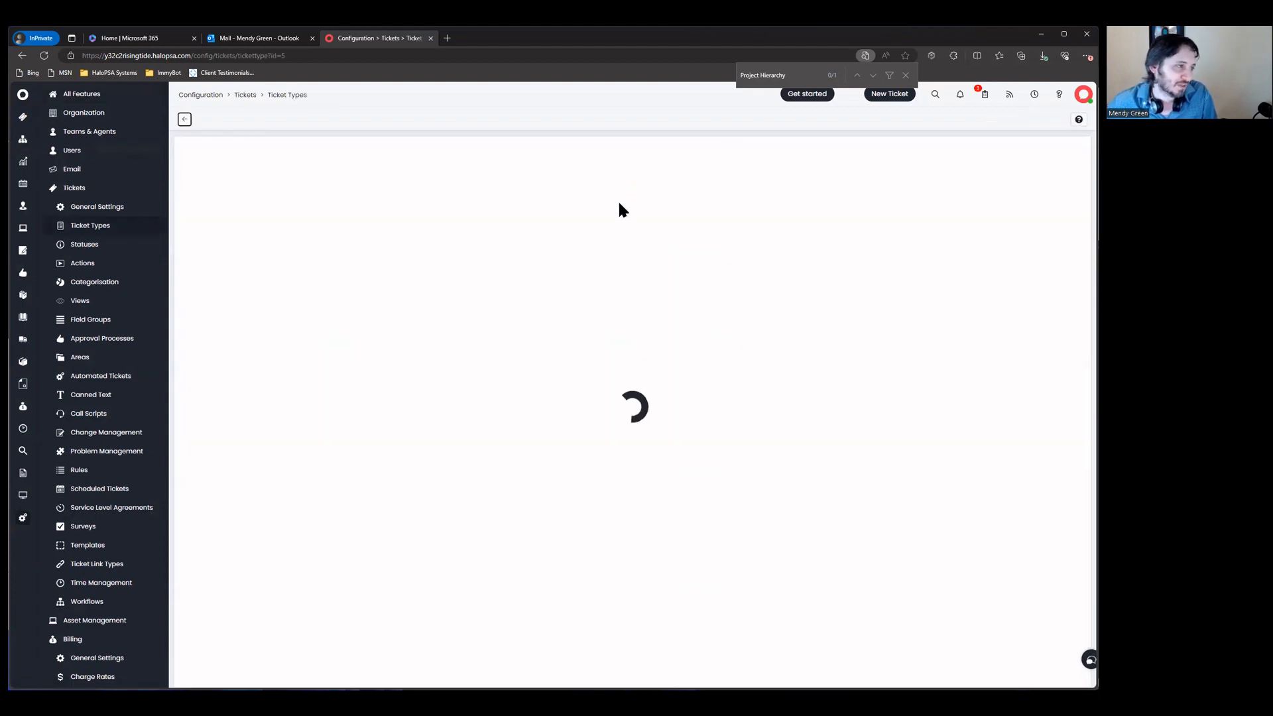
pyautogui.click(318, 194)
pyautogui.click(287, 334)
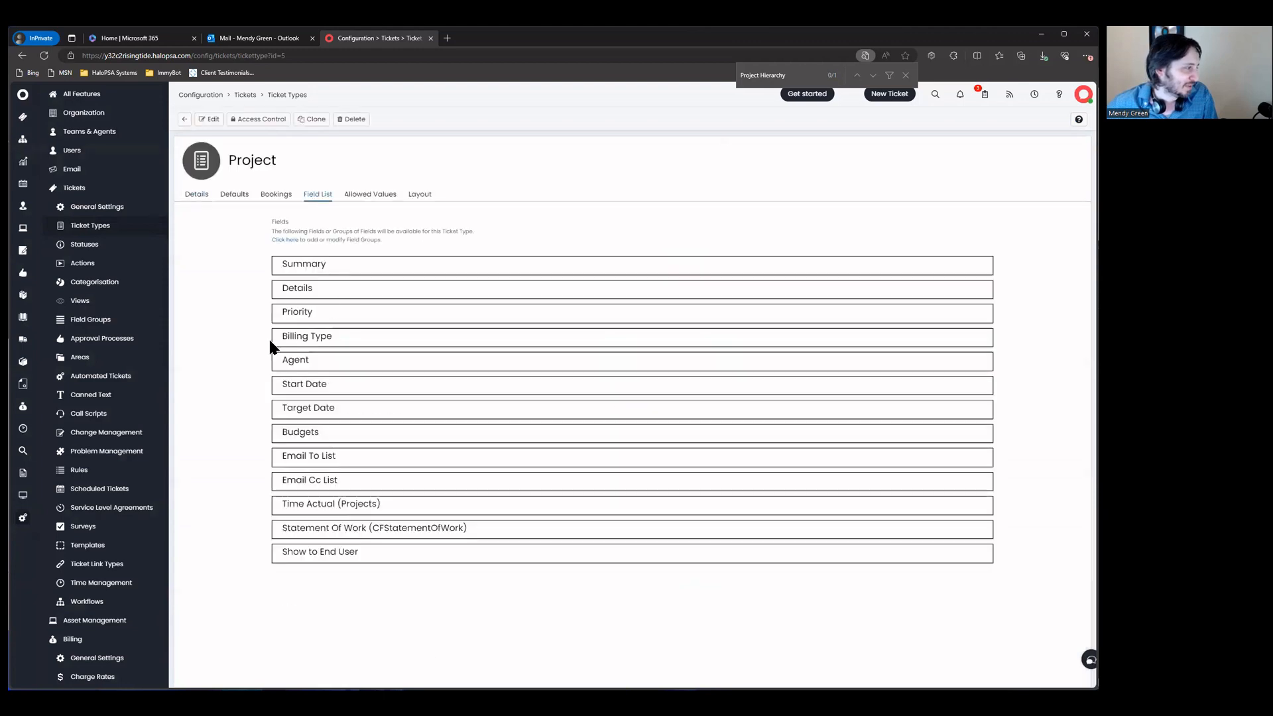
pyautogui.click(184, 119)
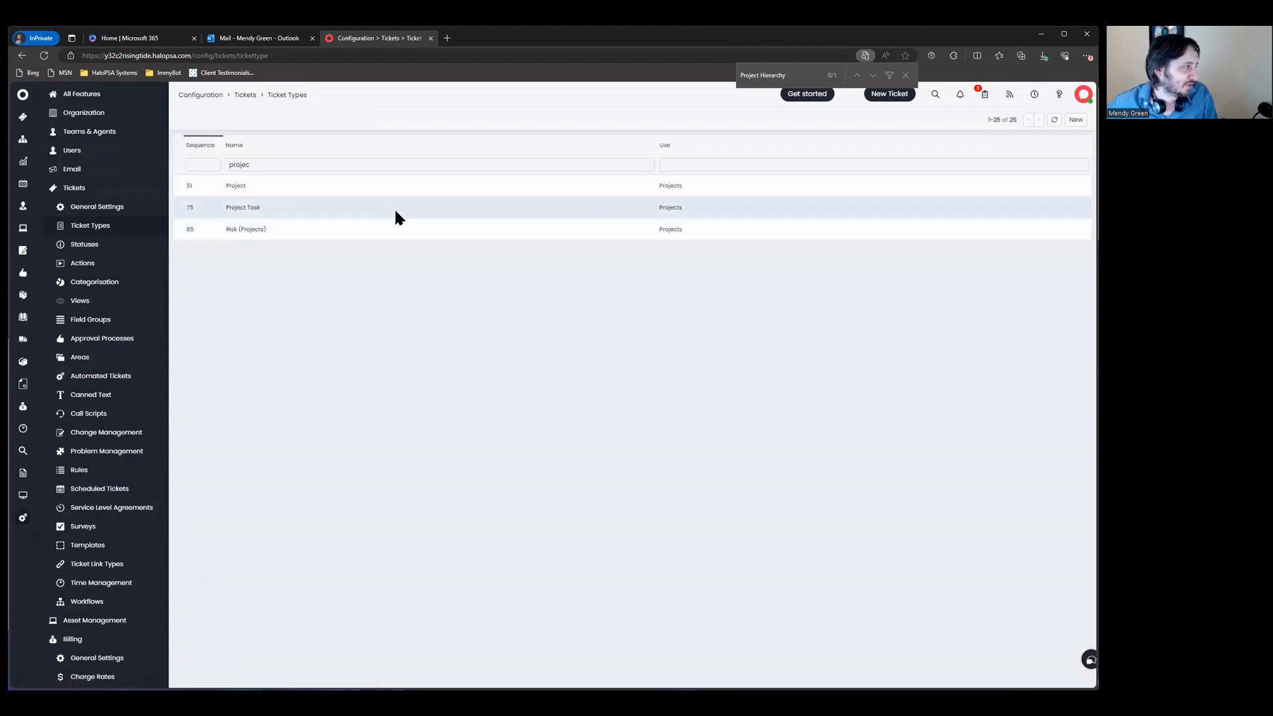
pyautogui.click(394, 207)
pyautogui.click(318, 194)
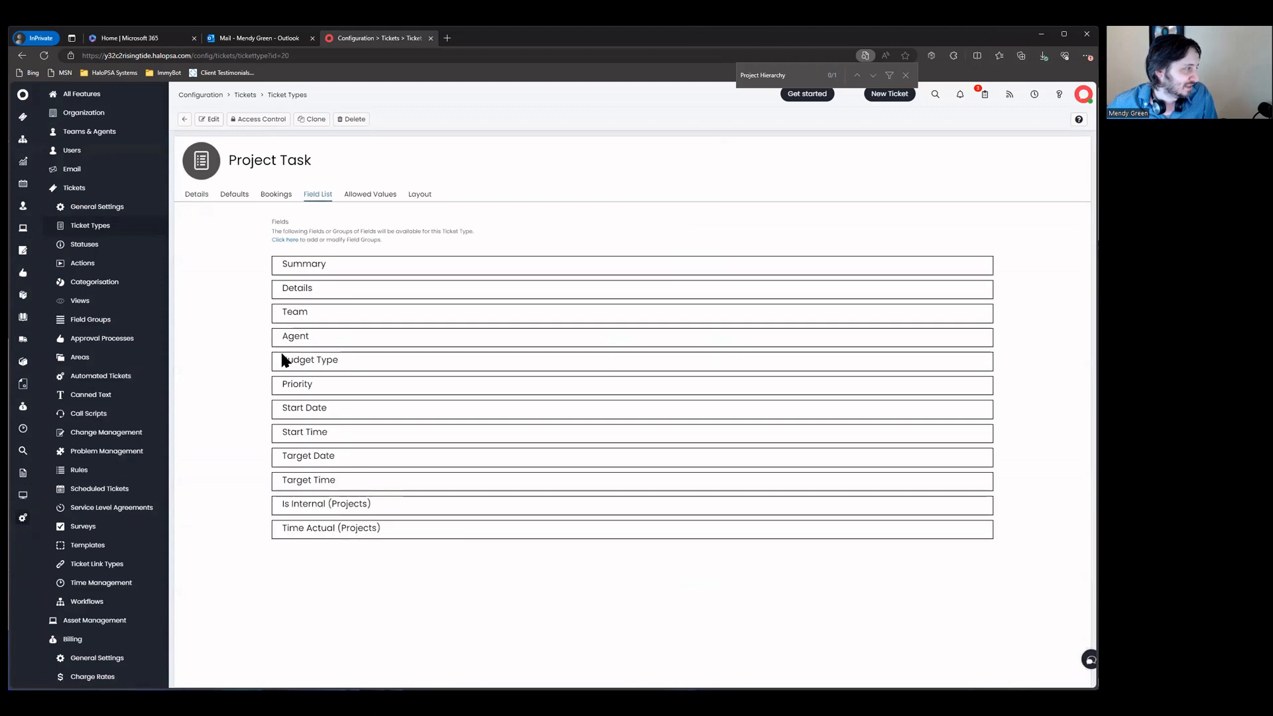
# Step: Add Billing Type to Project Task's fields, move it just below Budget Type, and save
pyautogui.click(213, 119)
pyautogui.click(987, 551)
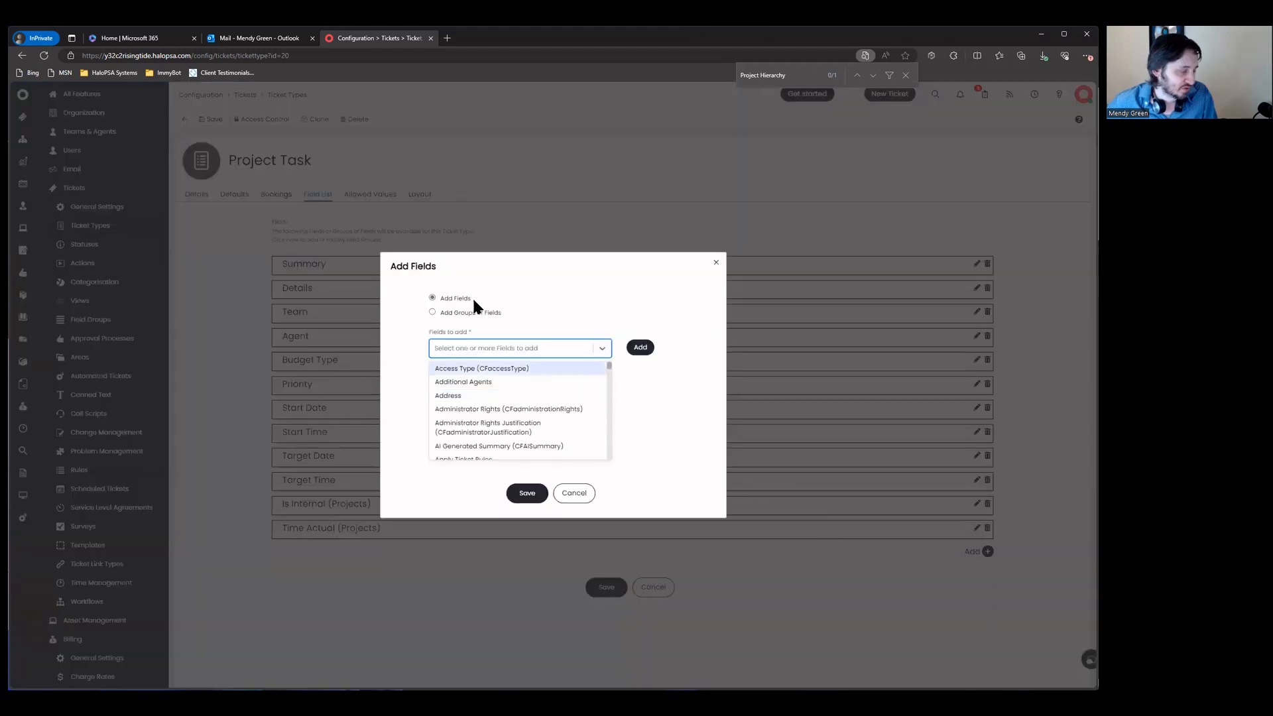
pyautogui.write('billing ty')
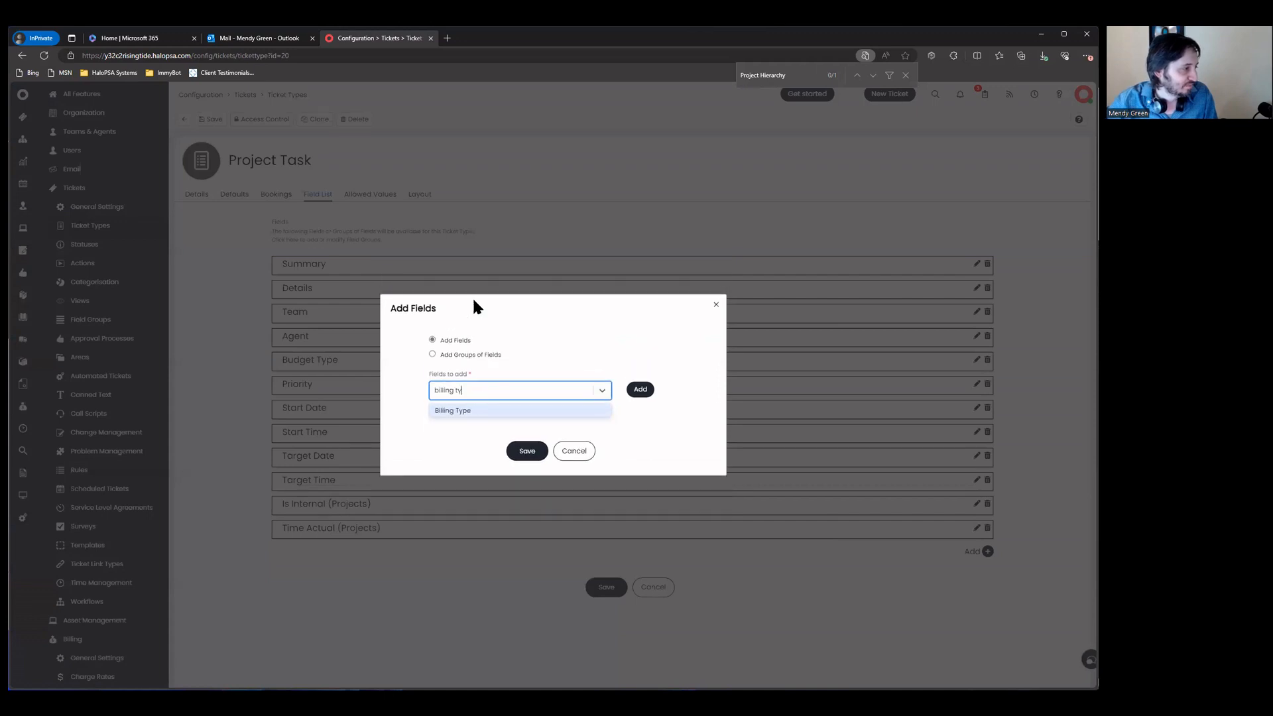
pyautogui.press('Return')
pyautogui.click(527, 446)
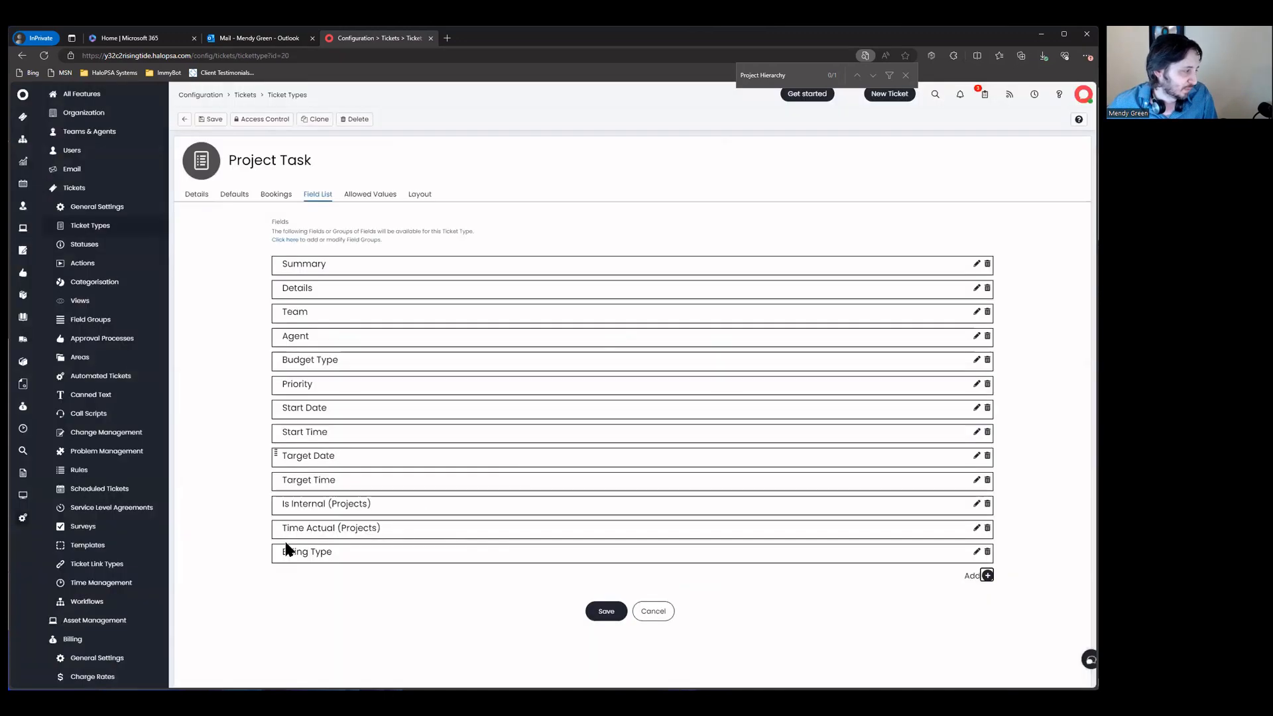
pyautogui.moveTo(279, 521); pyautogui.dragTo(287, 386)
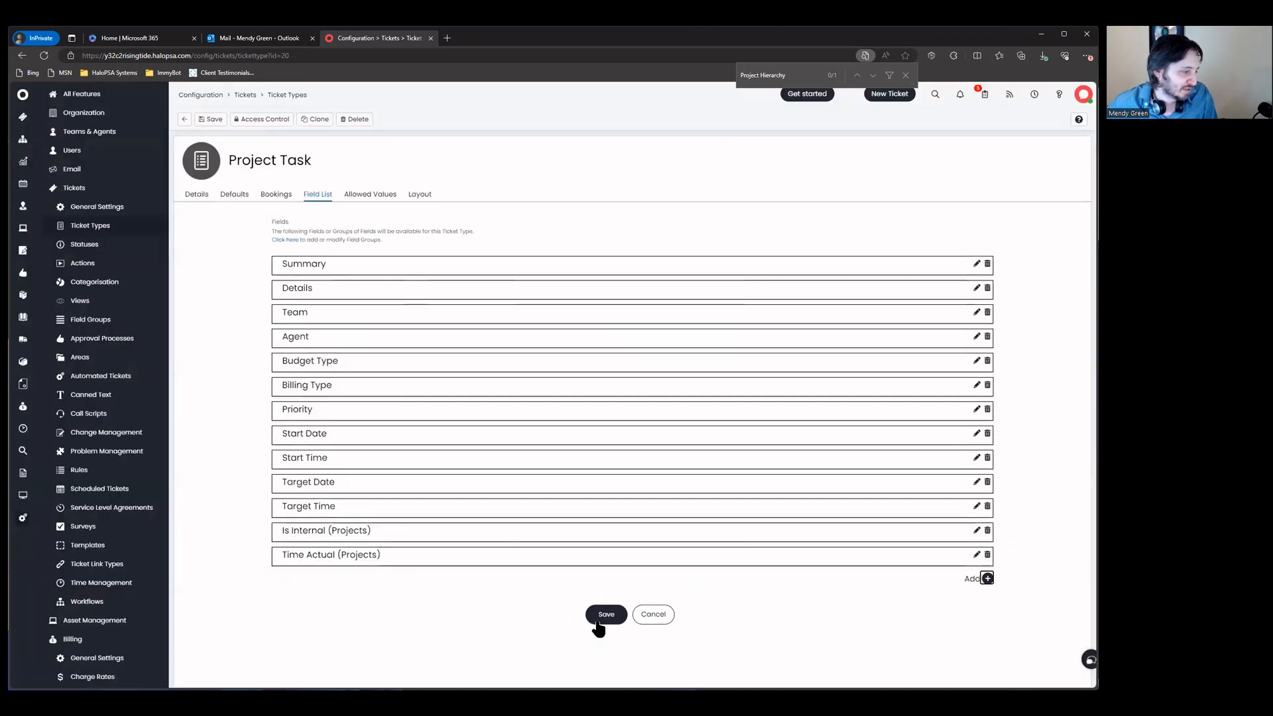
pyautogui.click(603, 611)
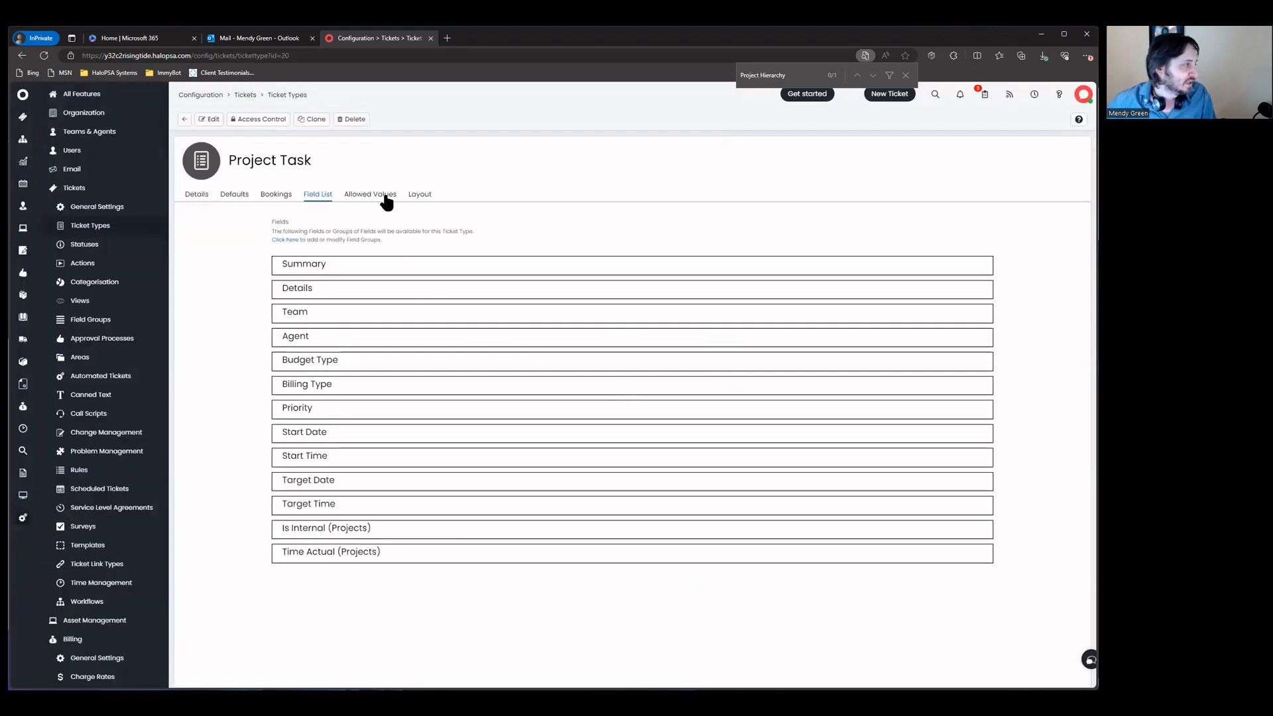
pyautogui.click(419, 194)
# Step: Scroll Project Task's Allowed Values to Category 4, then return to the Tickets configuration overview
pyautogui.click(369, 194)
pyautogui.scroll(-6, 376, 293)
pyautogui.scroll(2, 372, 317)
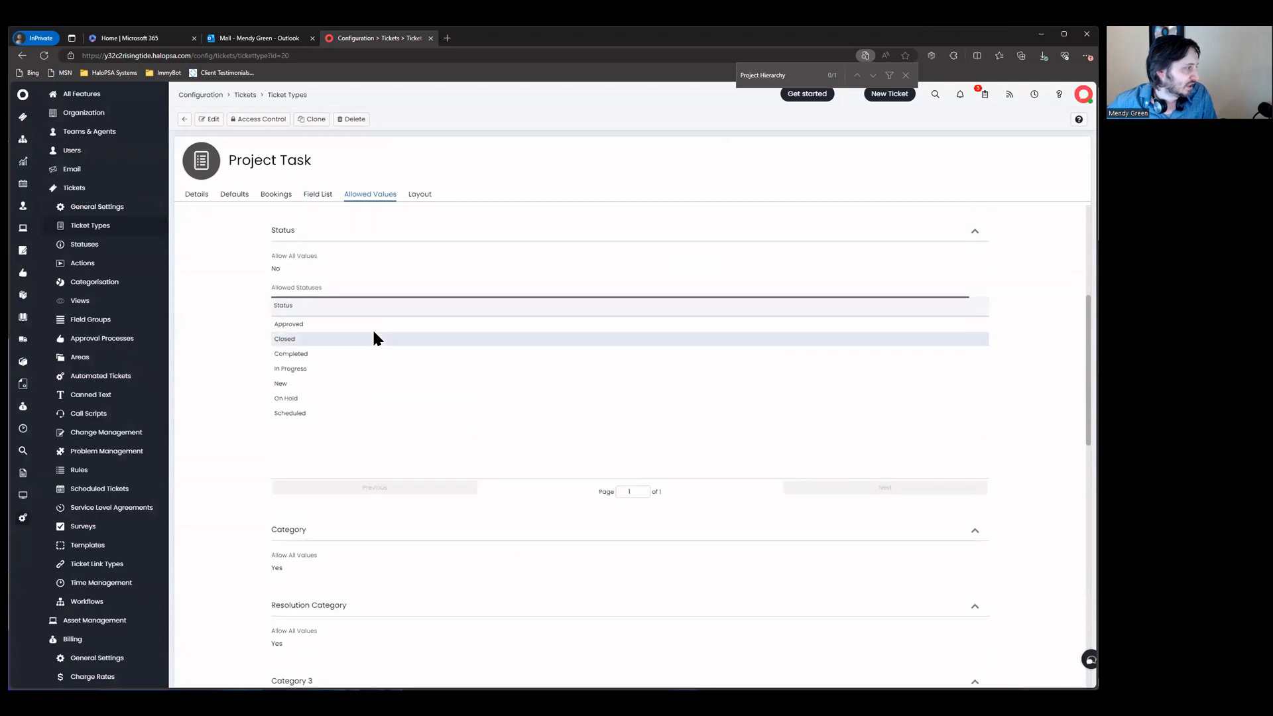
pyautogui.scroll(-5, 372, 328)
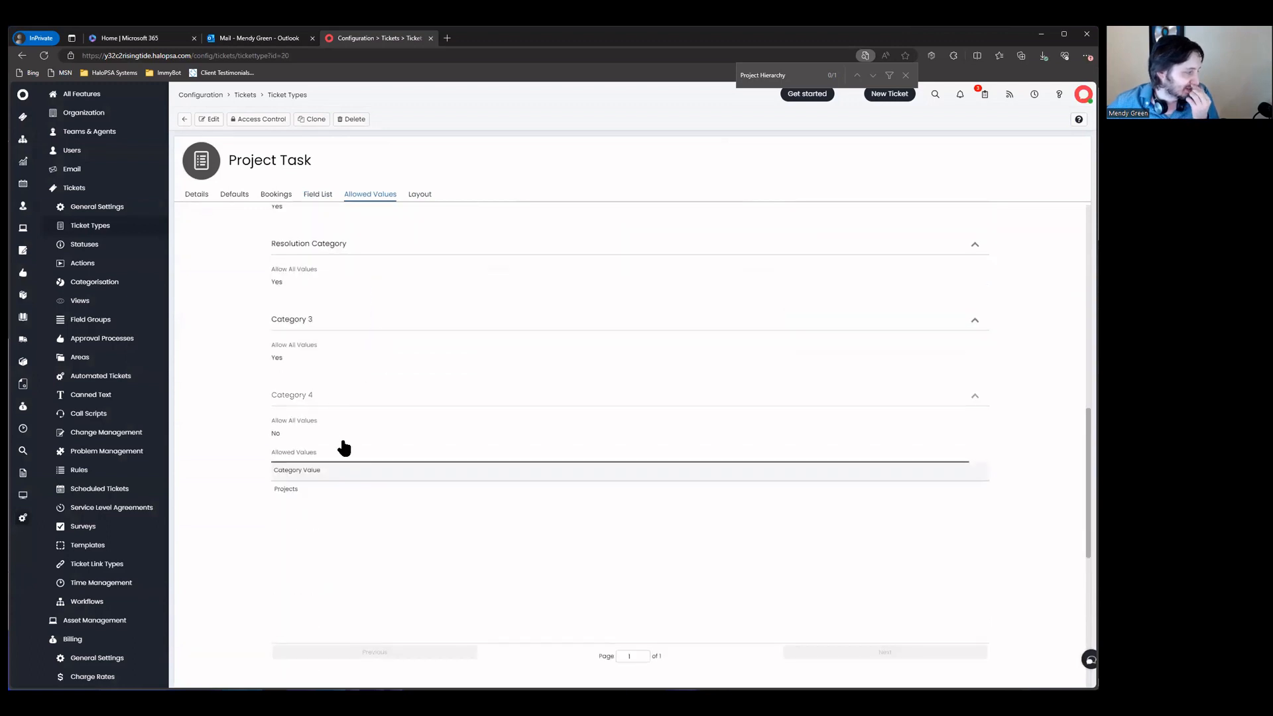
pyautogui.click(186, 120)
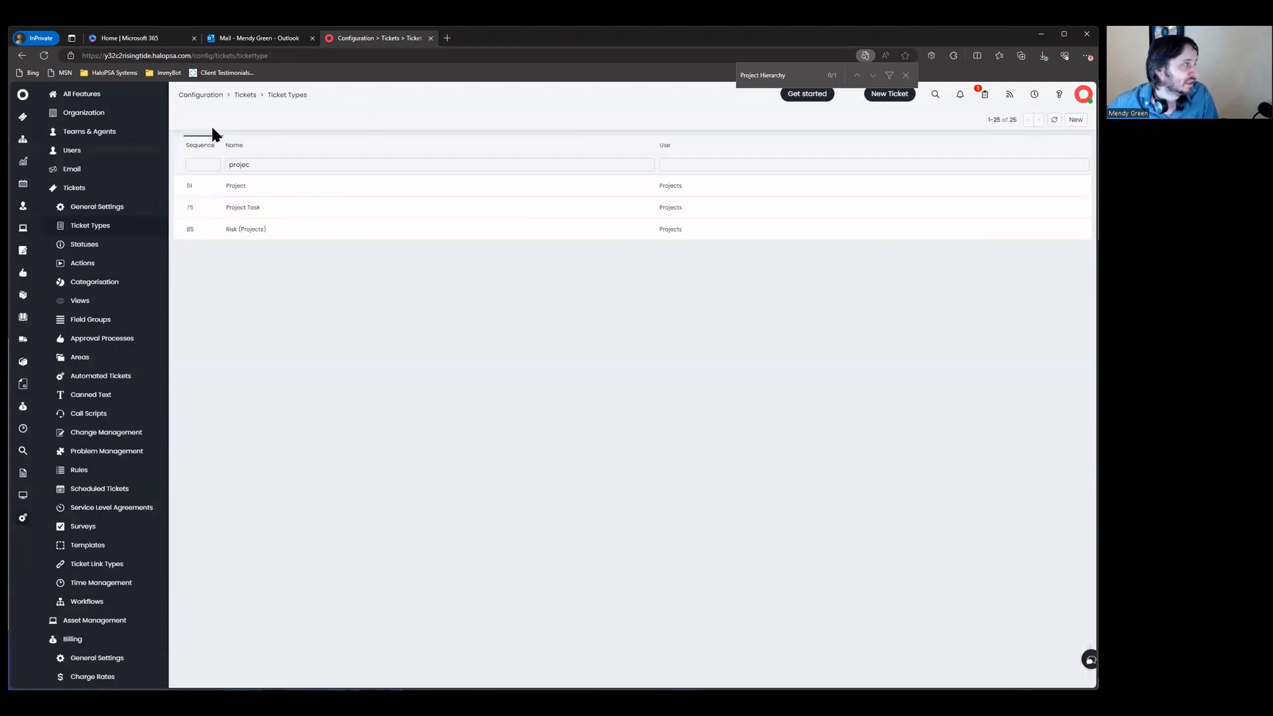
pyautogui.click(245, 96)
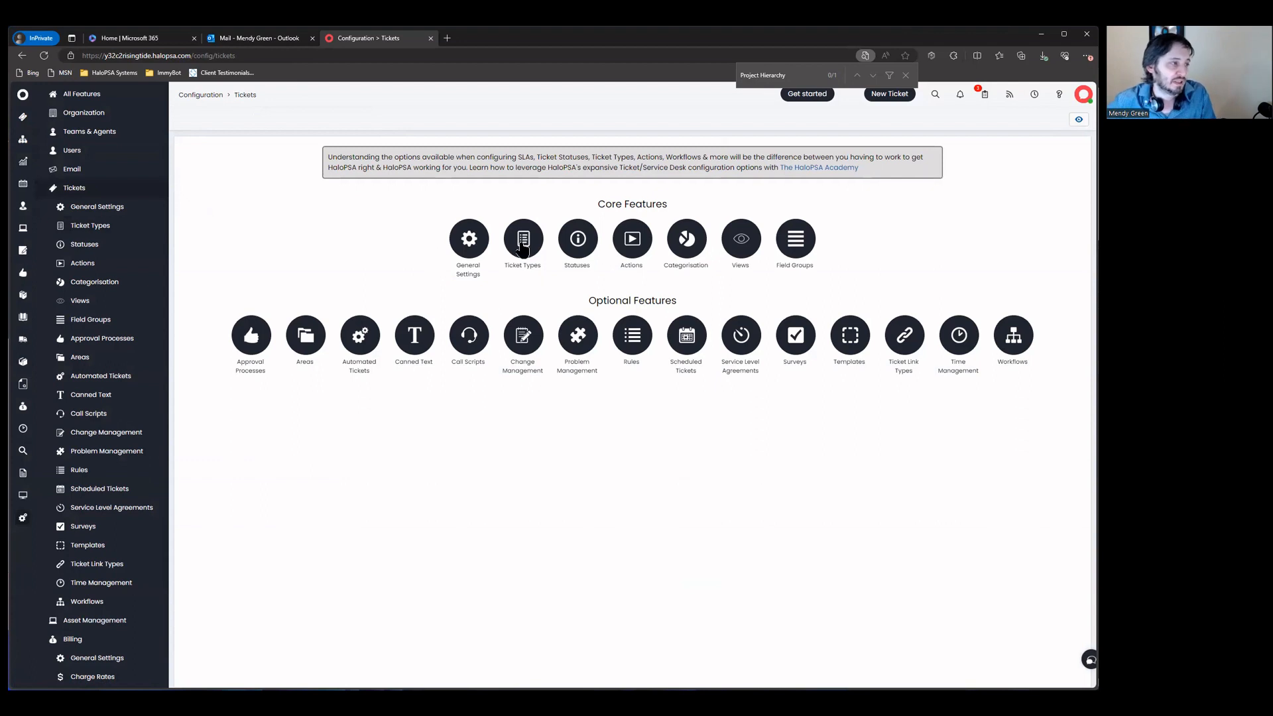
# Step: Filter the ticket actions by 'reso' and open the Resolved action's field list for editing
pyautogui.click(630, 239)
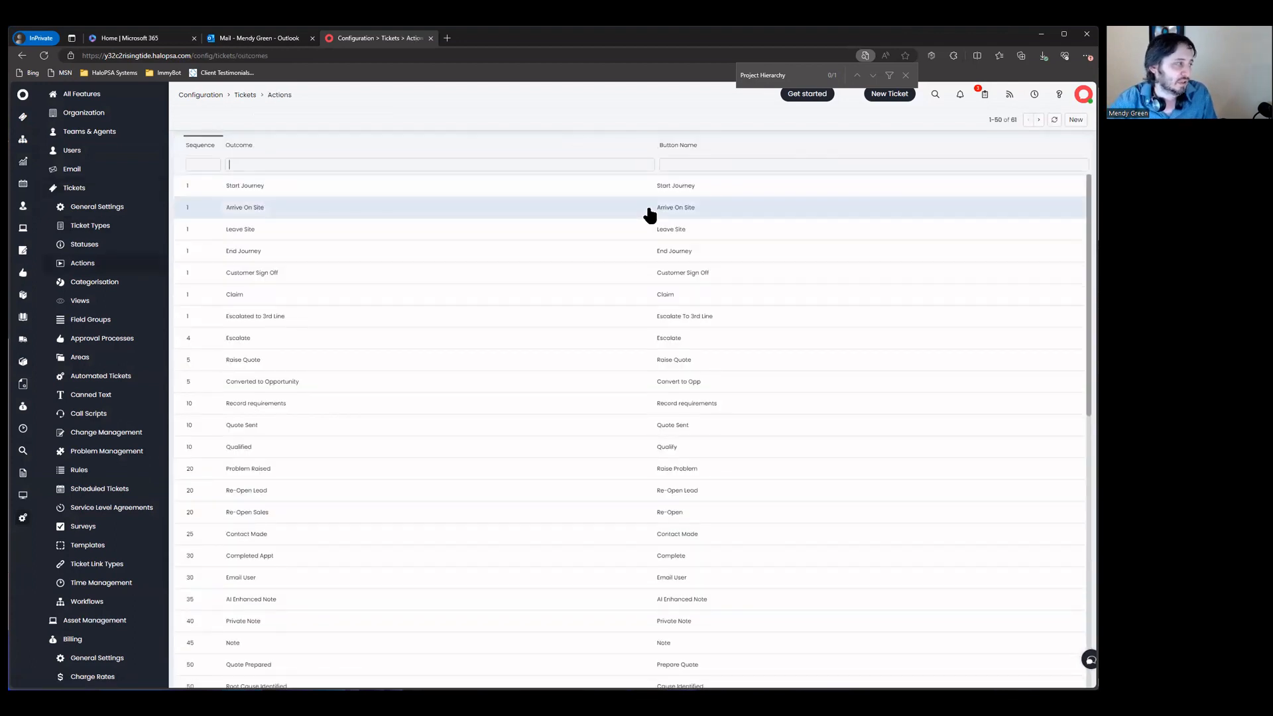
pyautogui.write('close')
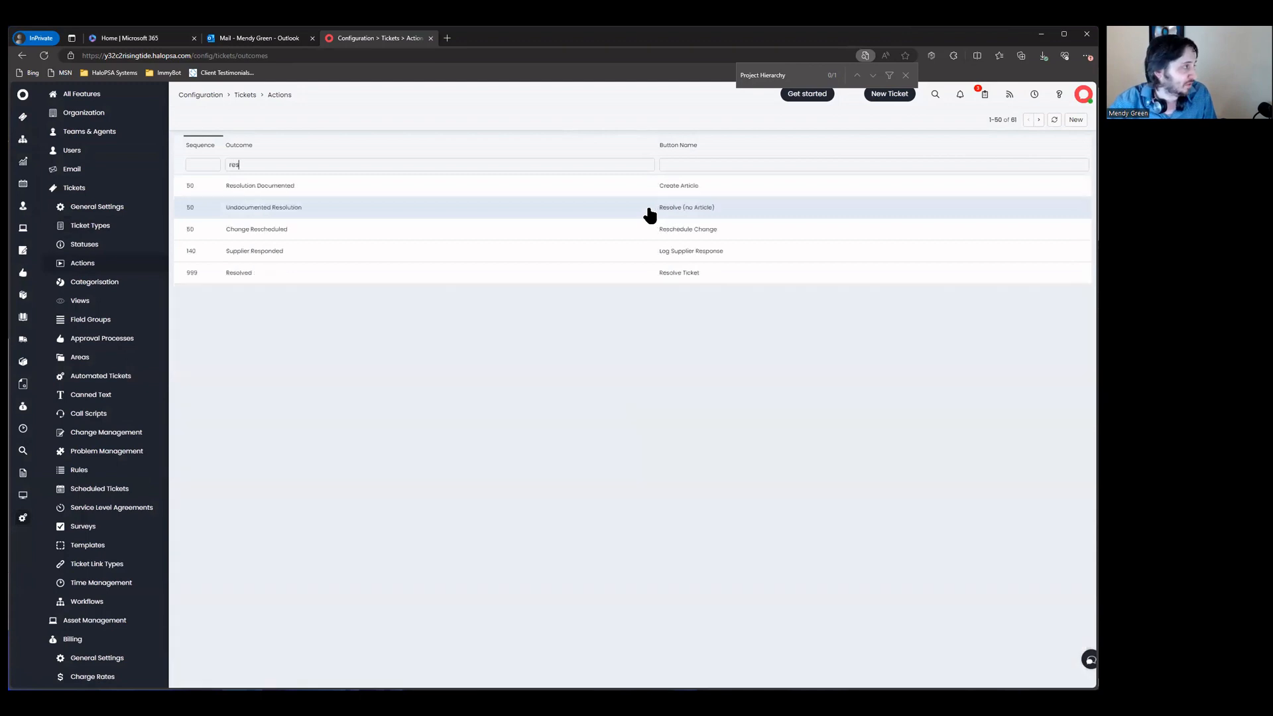
pyautogui.hotkey('ctrl', 'a')
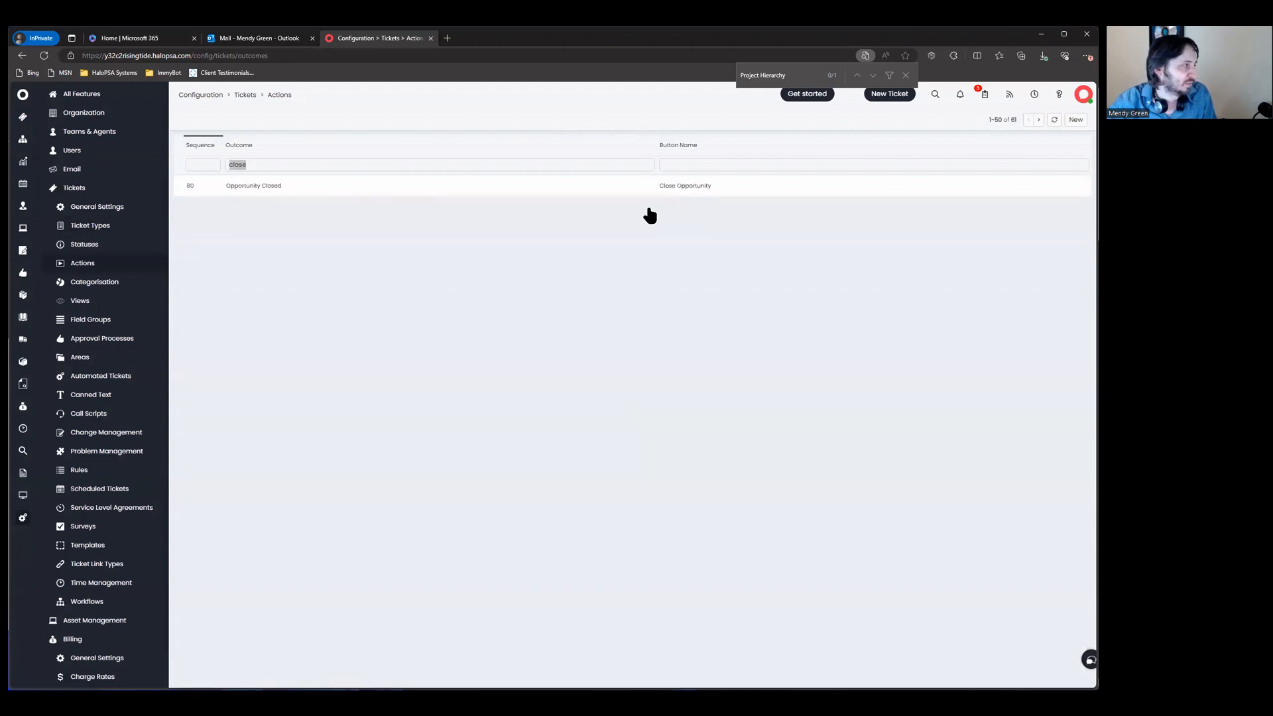
pyautogui.write('resol')
pyautogui.click(674, 230)
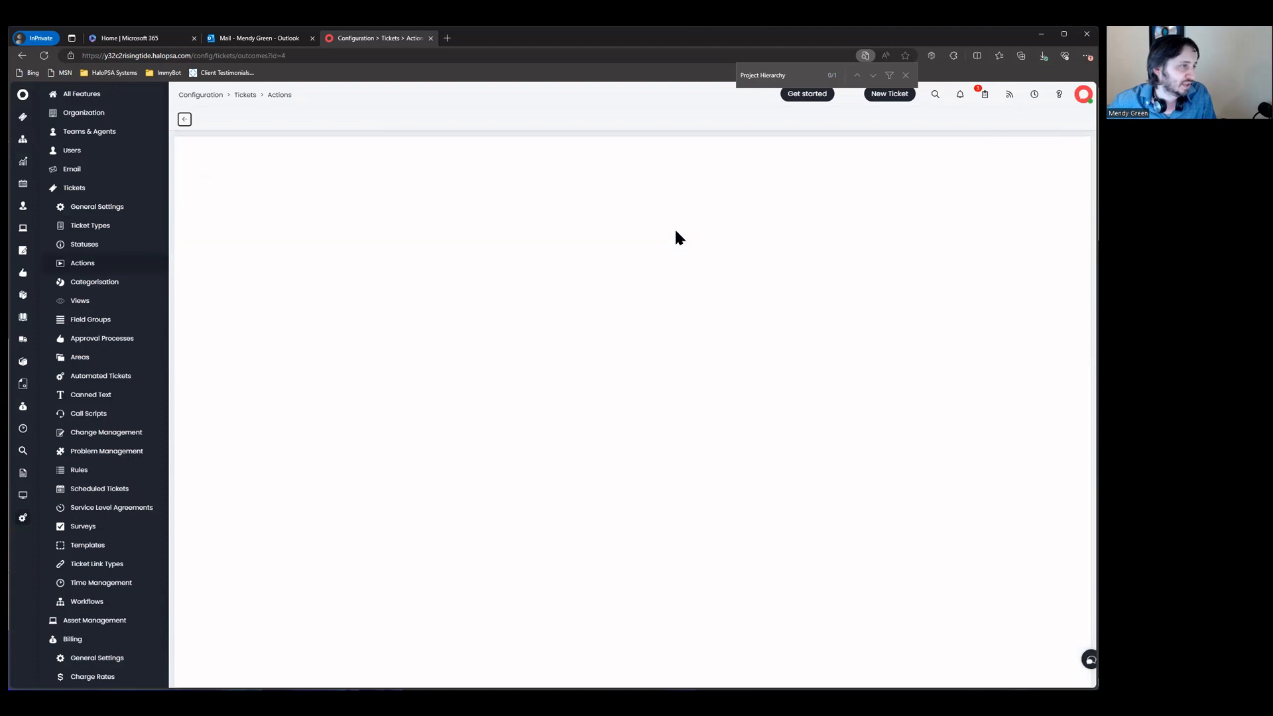
pyautogui.click(288, 197)
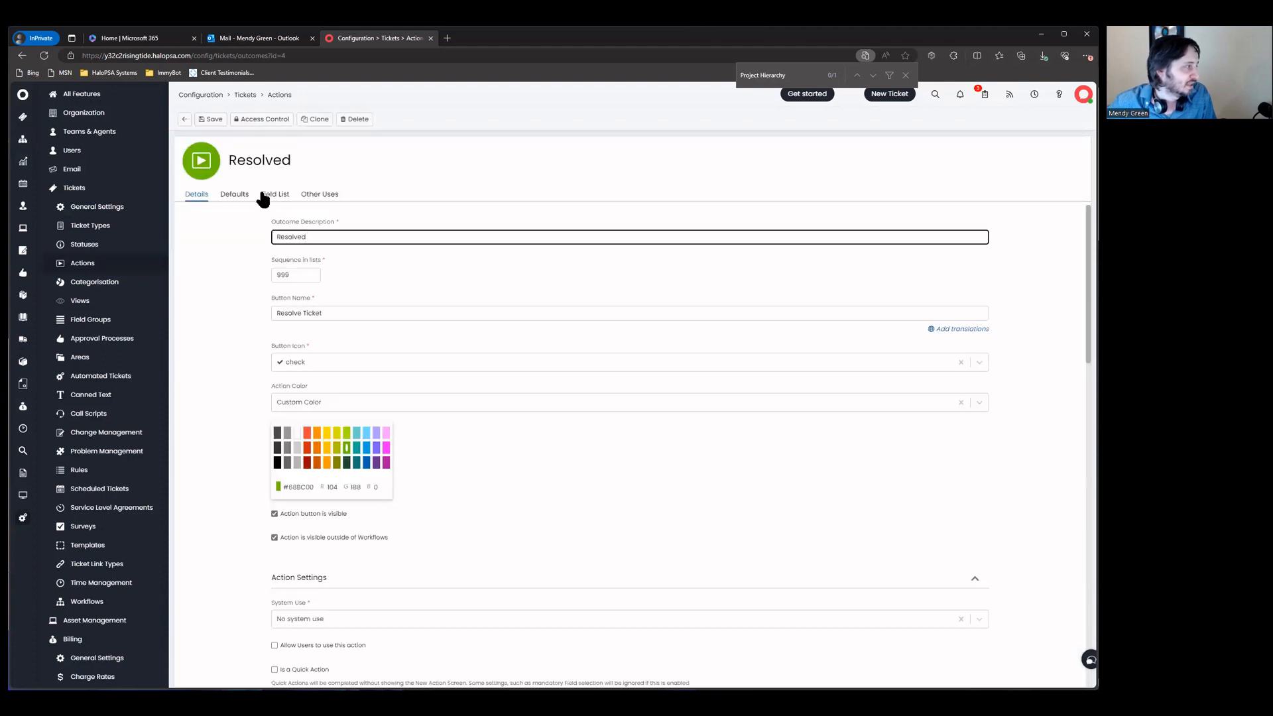
# Step: Add Billing Type to the Resolved action's fields, save, and view its Other Uses
pyautogui.click(987, 352)
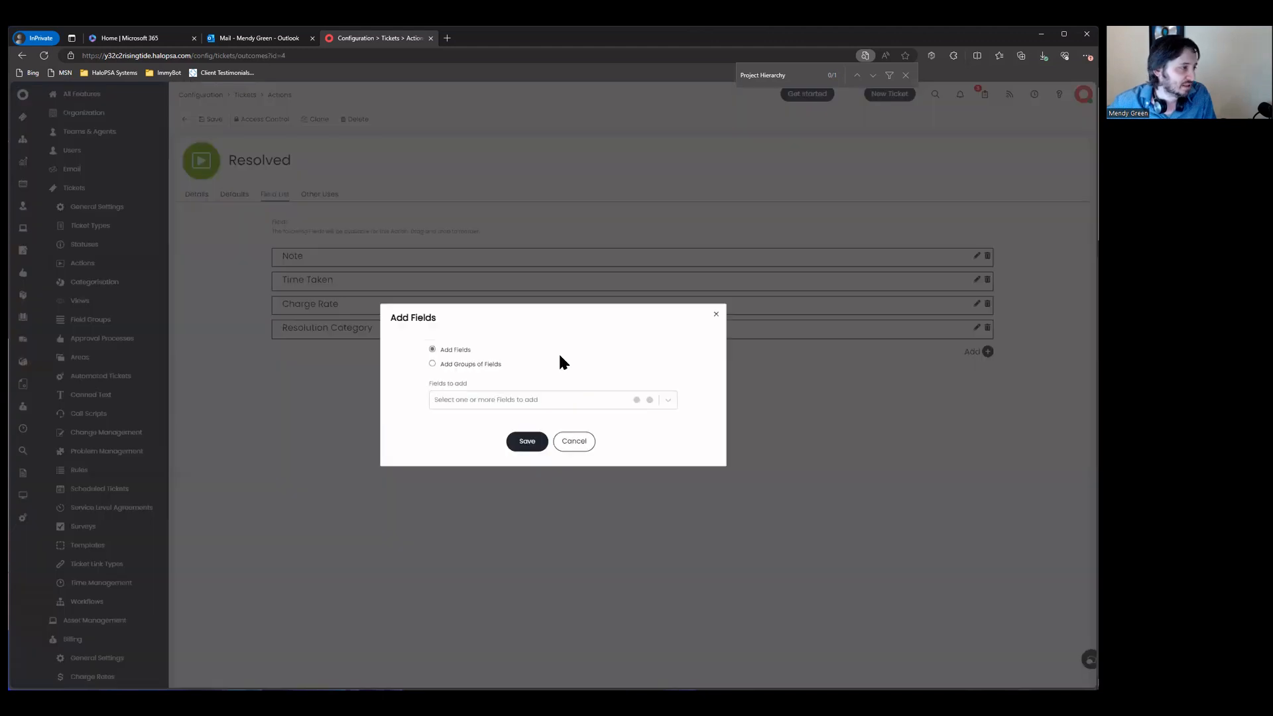
pyautogui.click(532, 395)
pyautogui.write('billin')
pyautogui.click(534, 409)
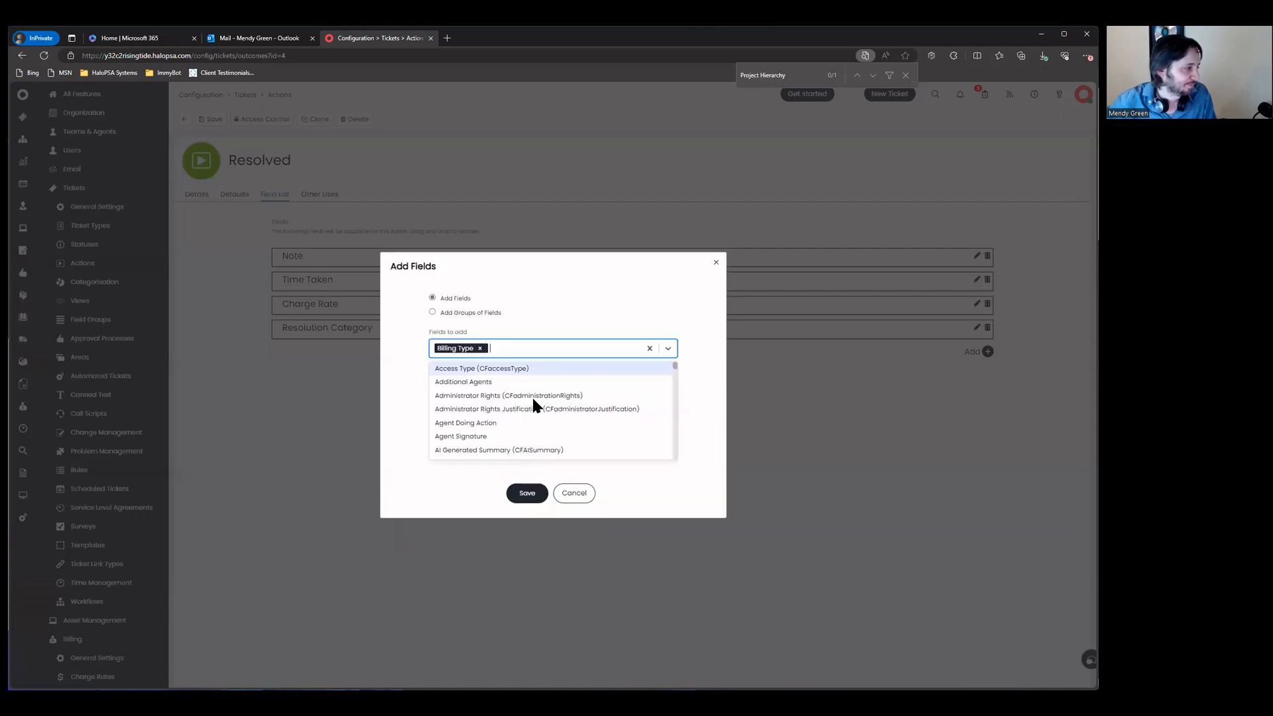
pyautogui.press('Escape')
pyautogui.click(528, 441)
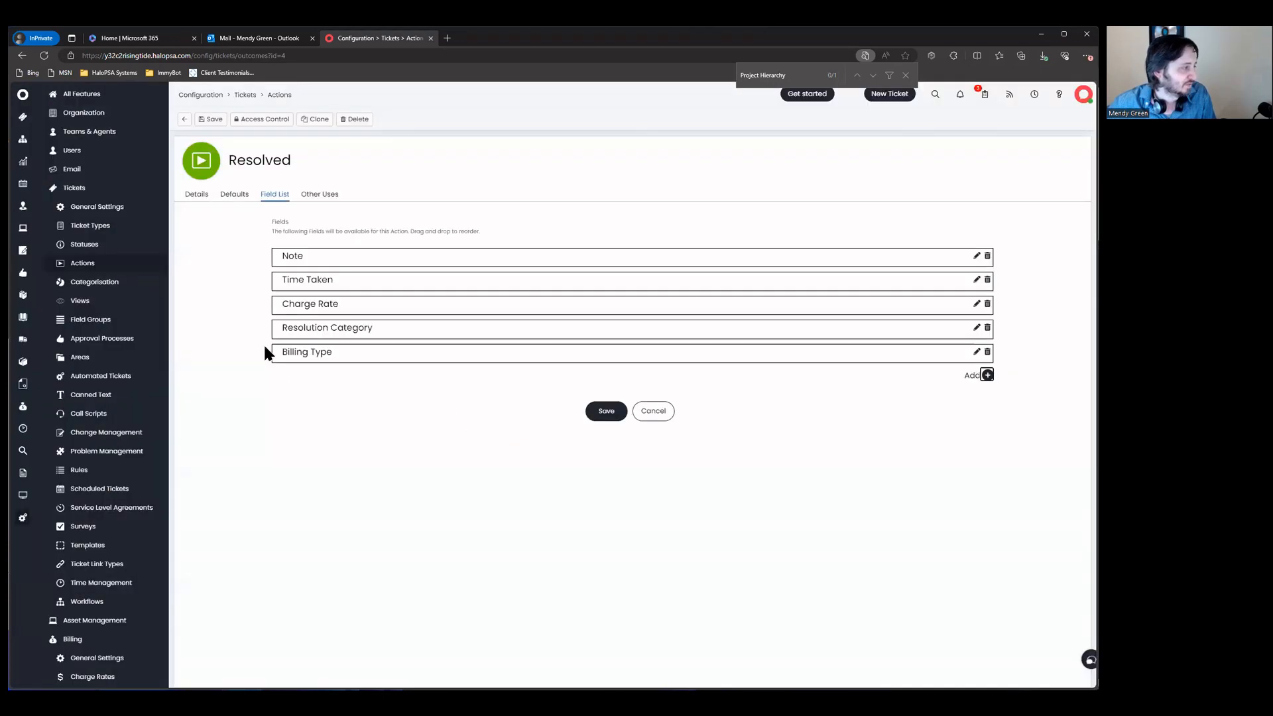
pyautogui.click(605, 411)
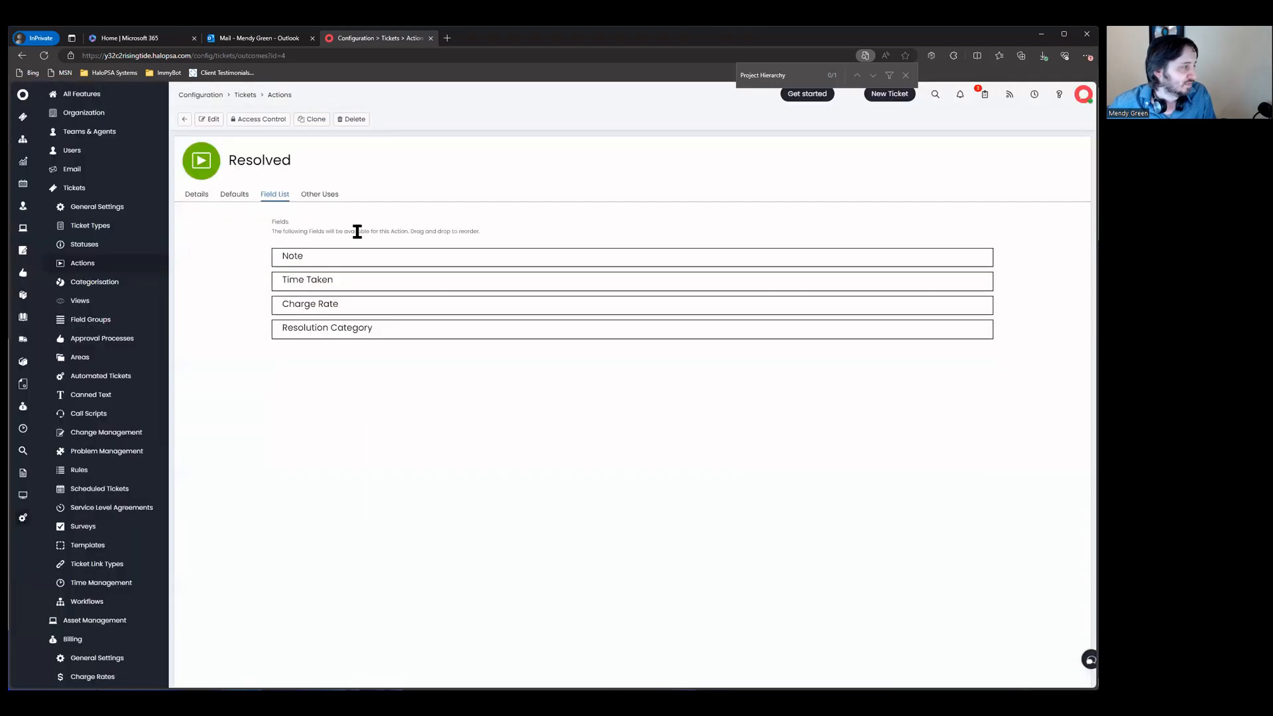
pyautogui.click(319, 194)
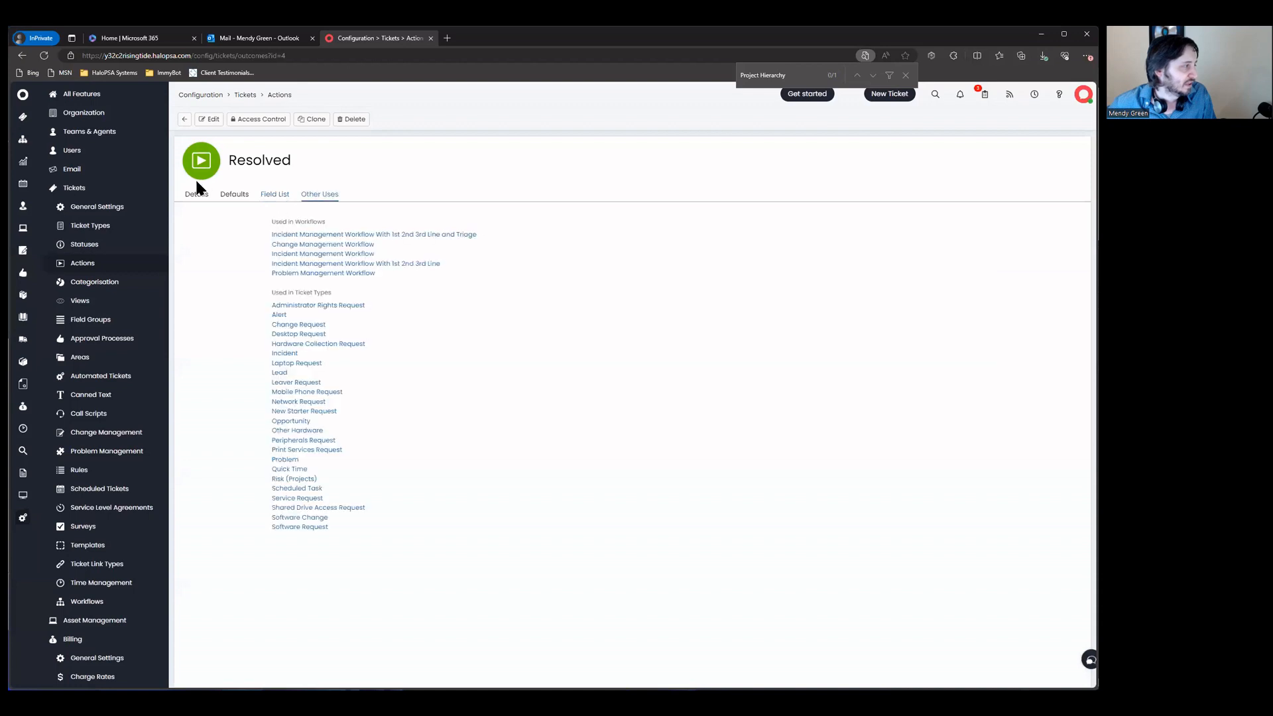
# Step: Back in Actions, filter by outcome 'compl' and open Task Completed's field list
pyautogui.click(184, 119)
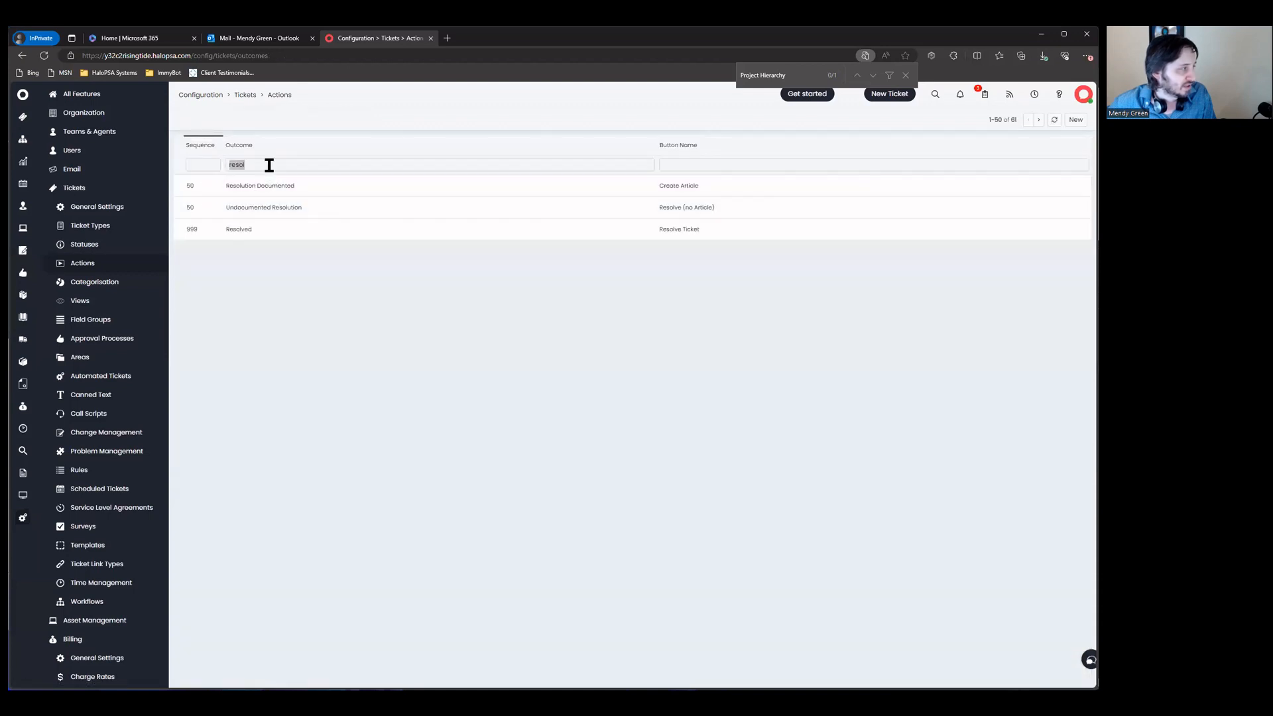
pyautogui.press('BackSpace')
pyautogui.press('Tab')
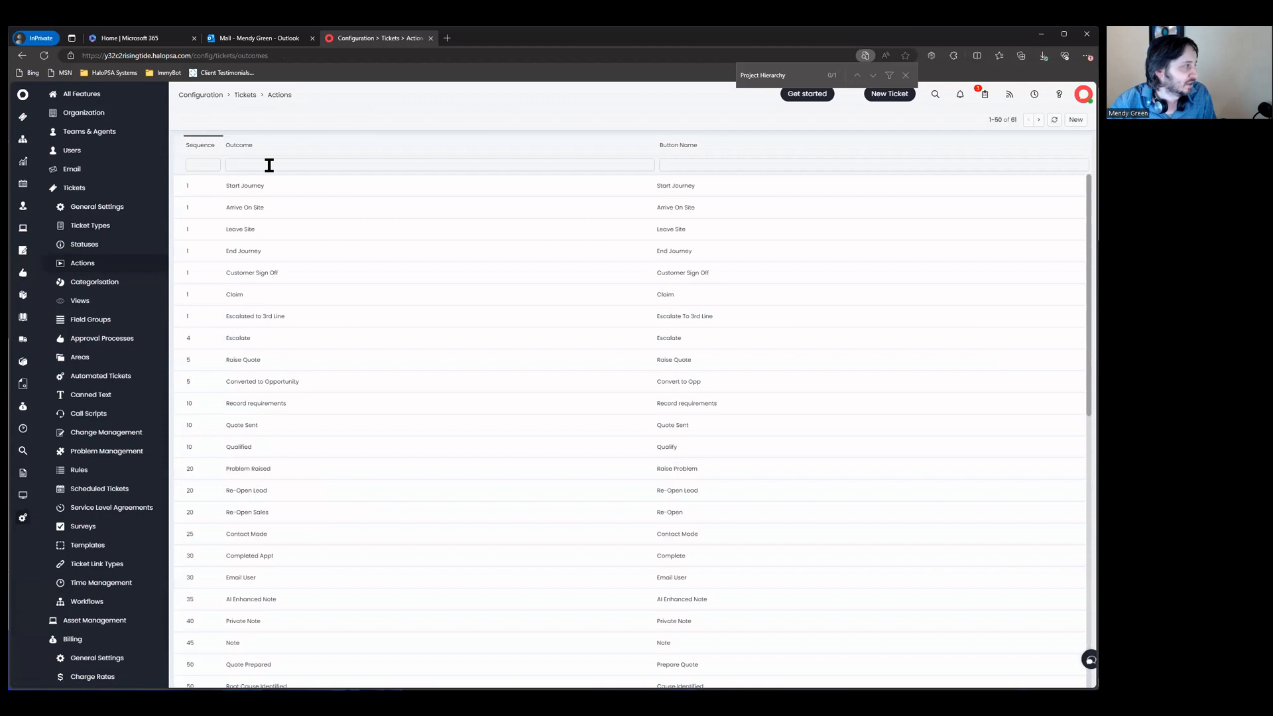
pyautogui.press('Tab')
pyautogui.write('proj')
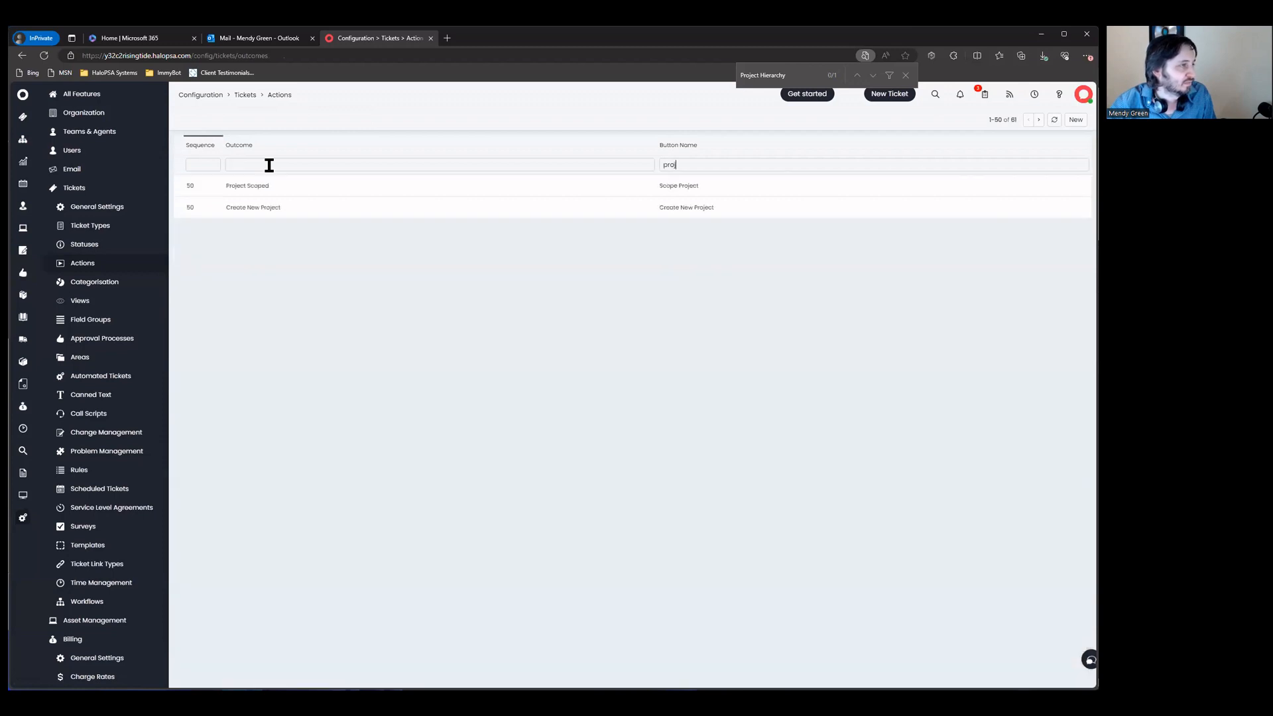
pyautogui.press('BackSpace')
pyautogui.press('BackSpace')
pyautogui.press('BackSpace')
pyautogui.press('BackSpace')
pyautogui.press('BackSpace')
pyautogui.press('BackSpace')
pyautogui.click(269, 165)
pyautogui.write('proj')
pyautogui.press('BackSpace')
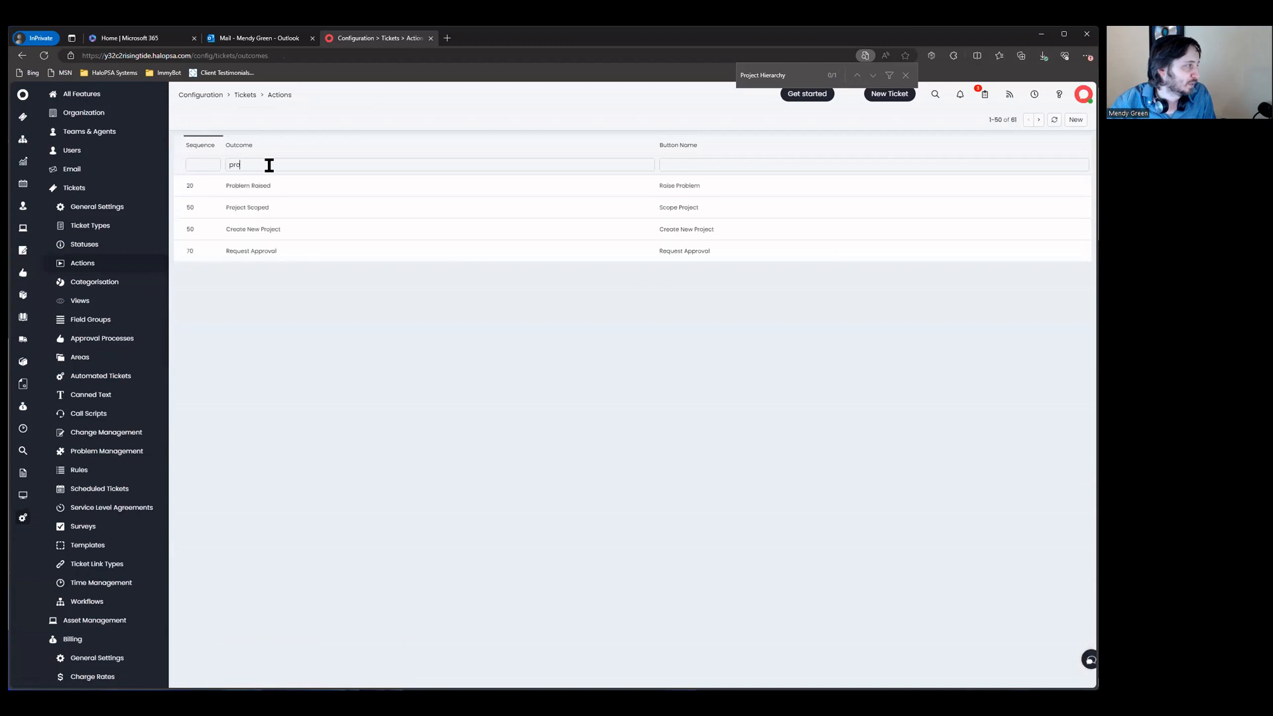
pyautogui.press('BackSpace')
pyautogui.press('BackSpace')
pyautogui.press('BackSpace')
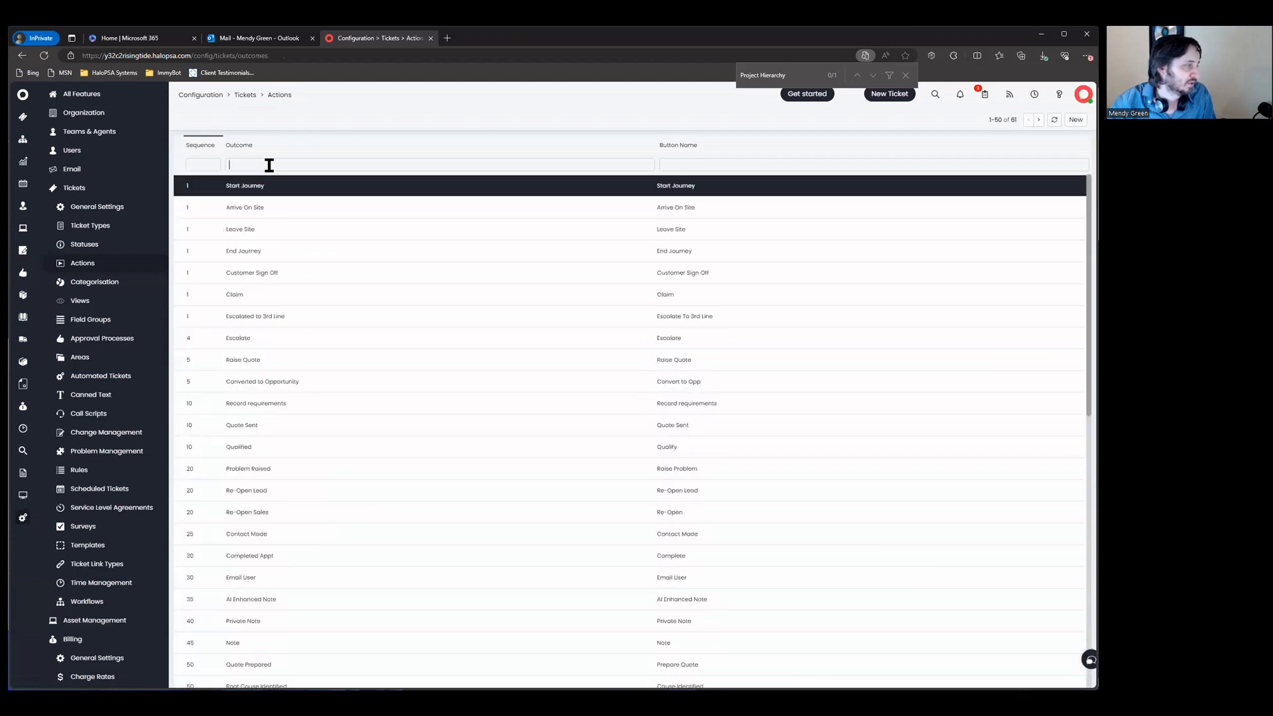
pyautogui.write('compl')
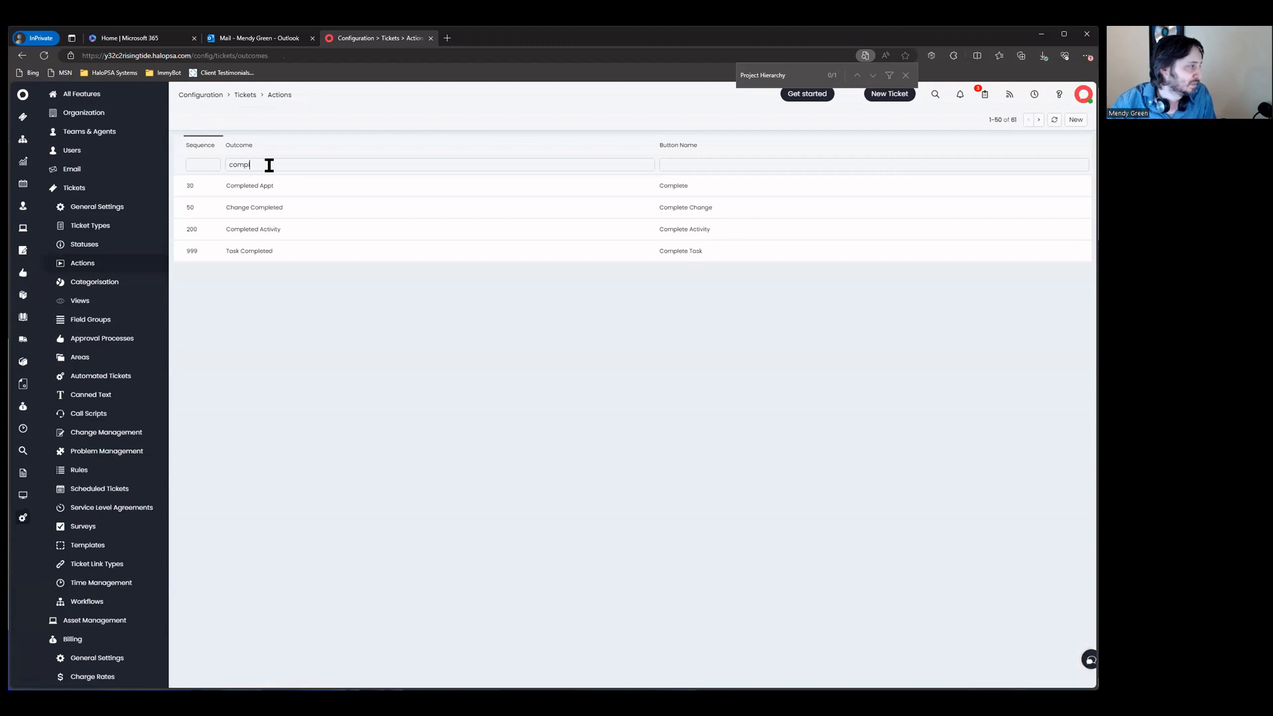
pyautogui.click(341, 252)
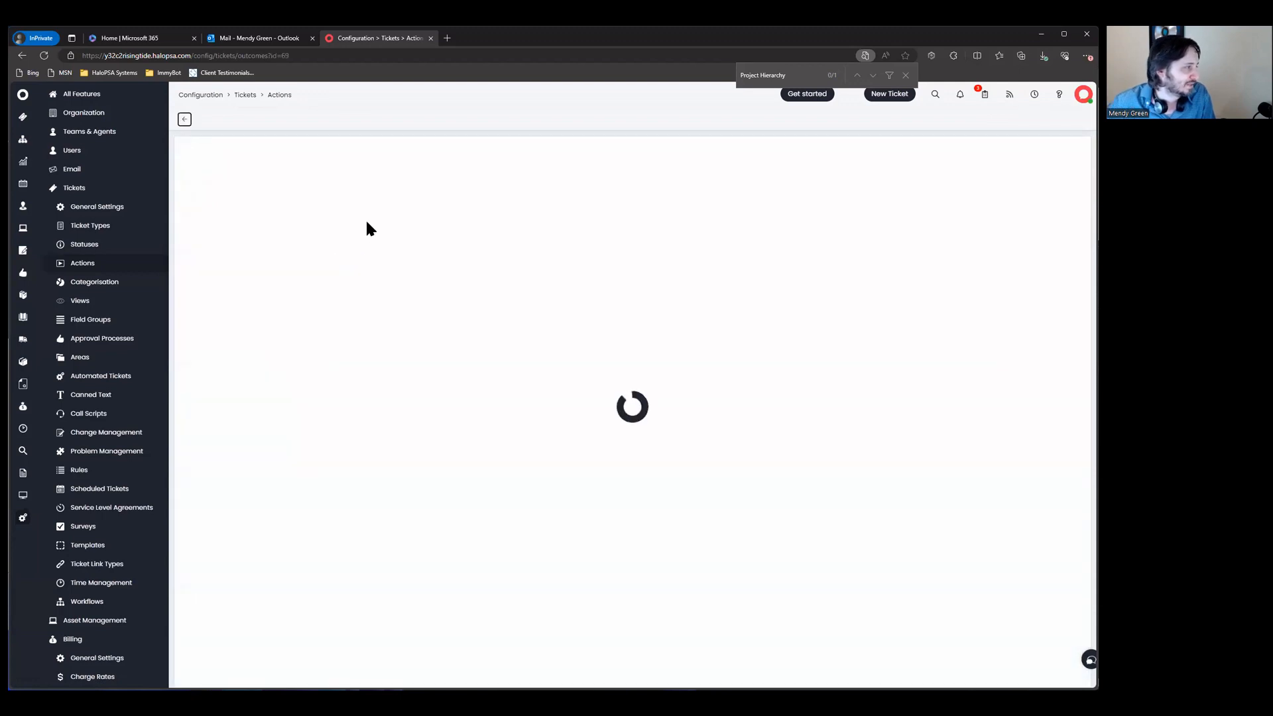
pyautogui.click(279, 194)
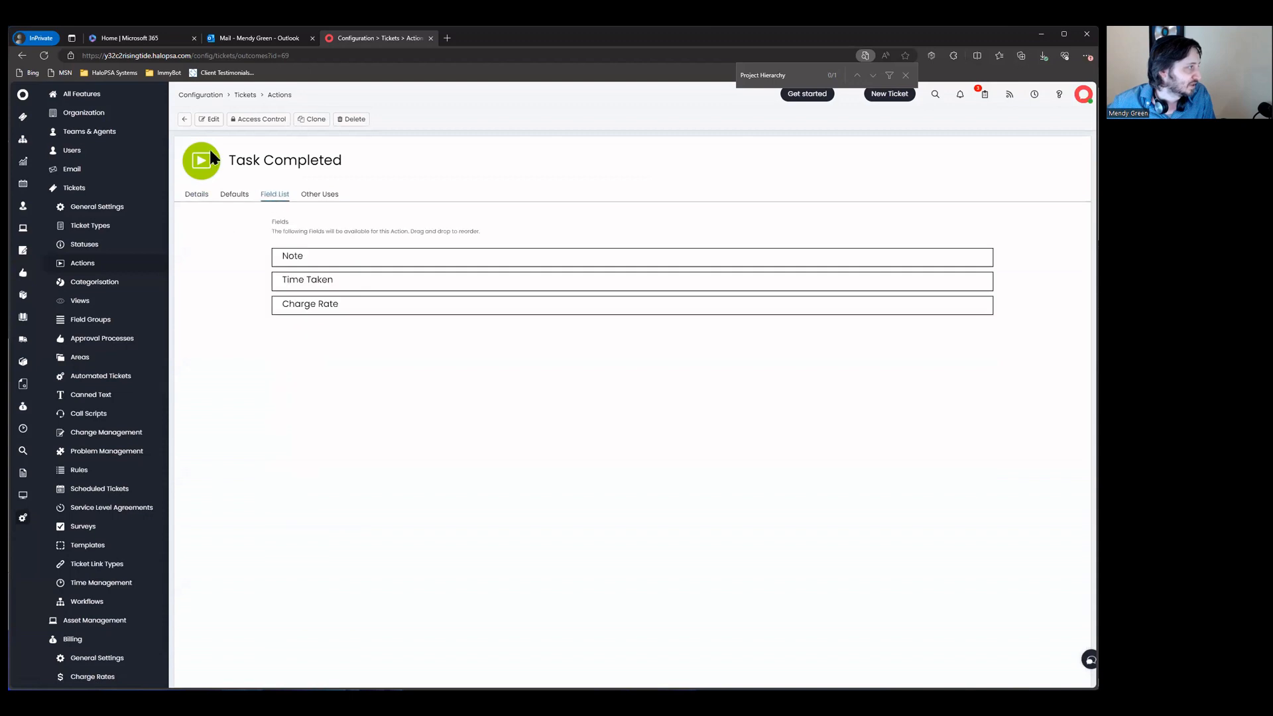
# Step: Add Billing Type as a fourth field on Task Completed and save
pyautogui.click(209, 121)
pyautogui.click(987, 328)
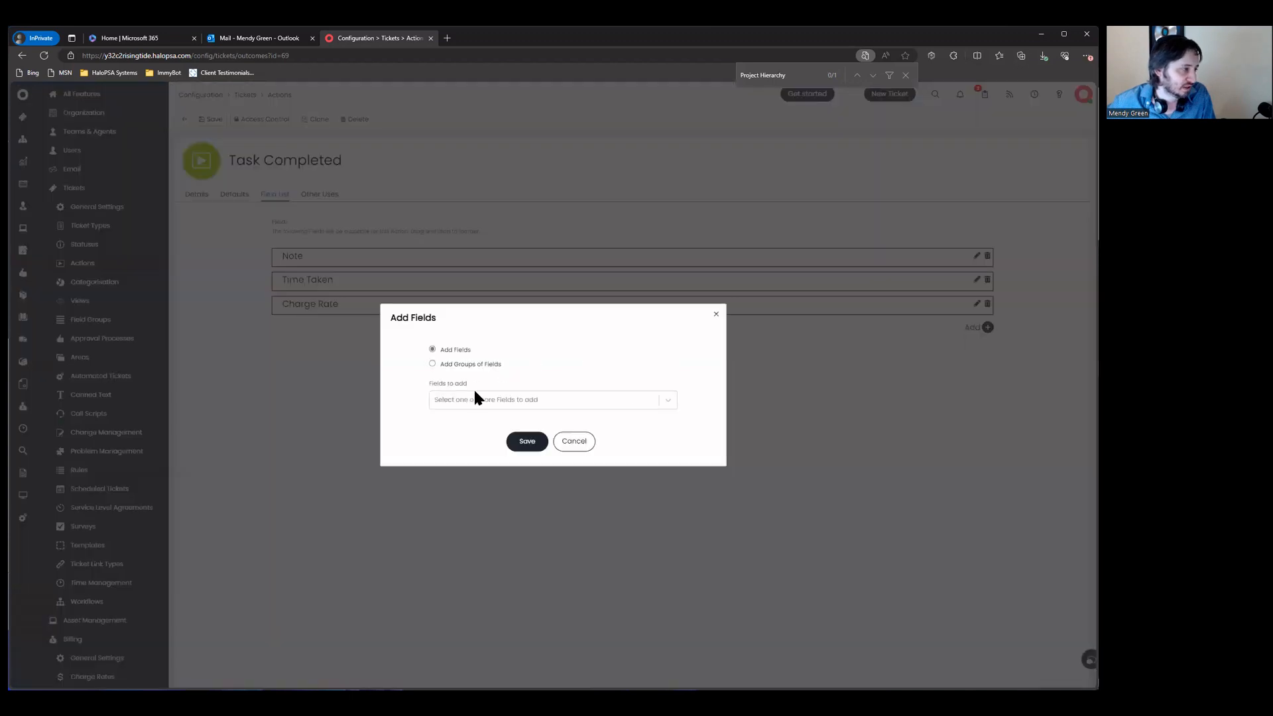
pyautogui.write('bill')
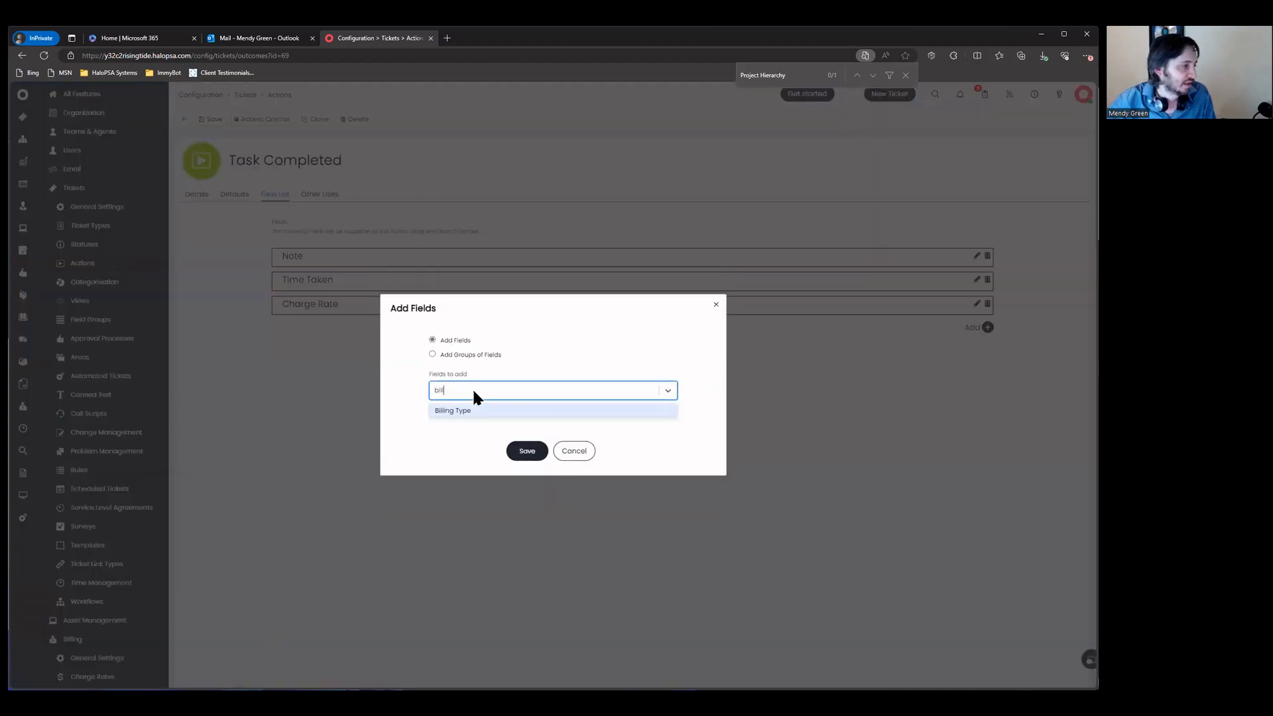
pyautogui.press('Return')
pyautogui.click(527, 440)
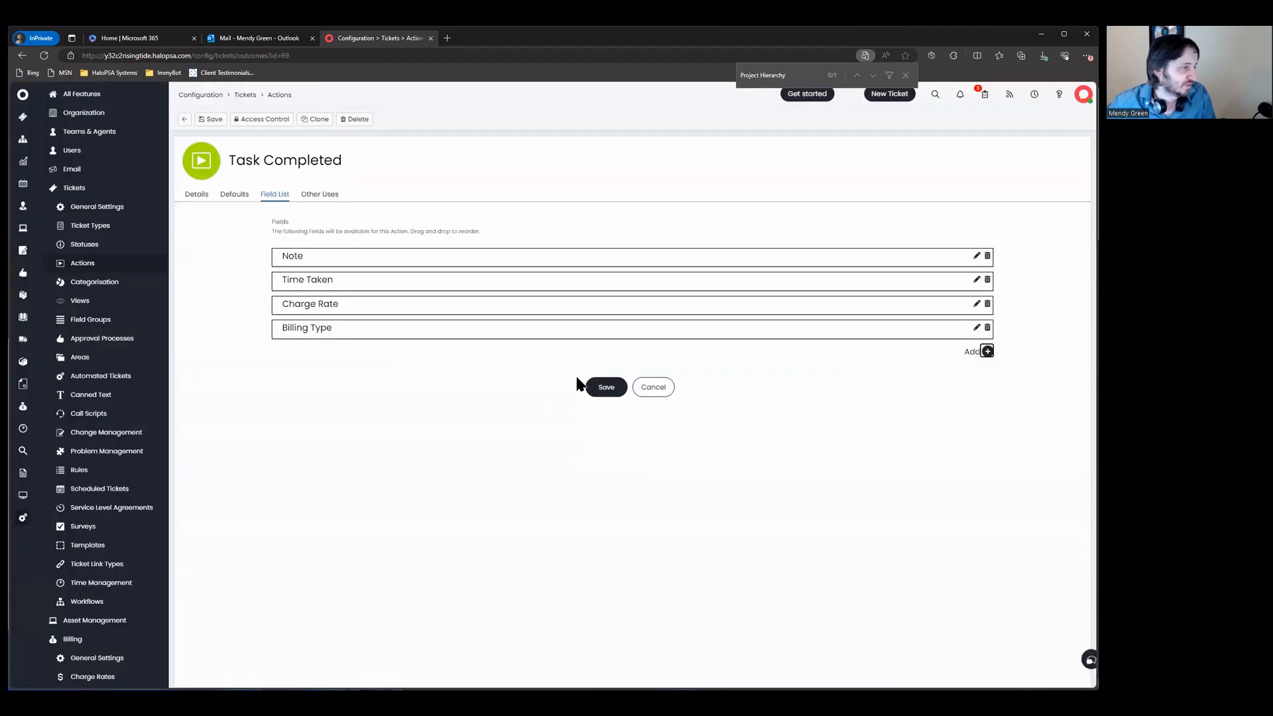
pyautogui.click(606, 389)
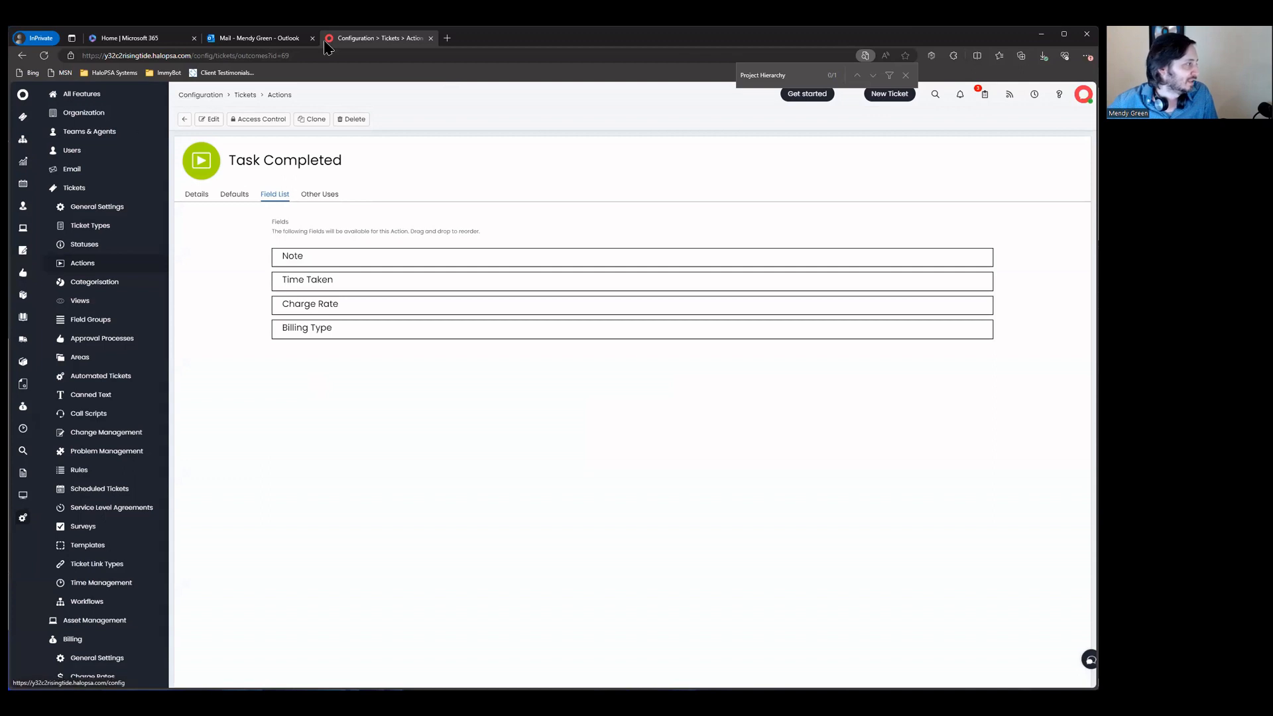
# Step: Open the GP0001 client contract, try its header links, then close it
pyautogui.click(25, 263)
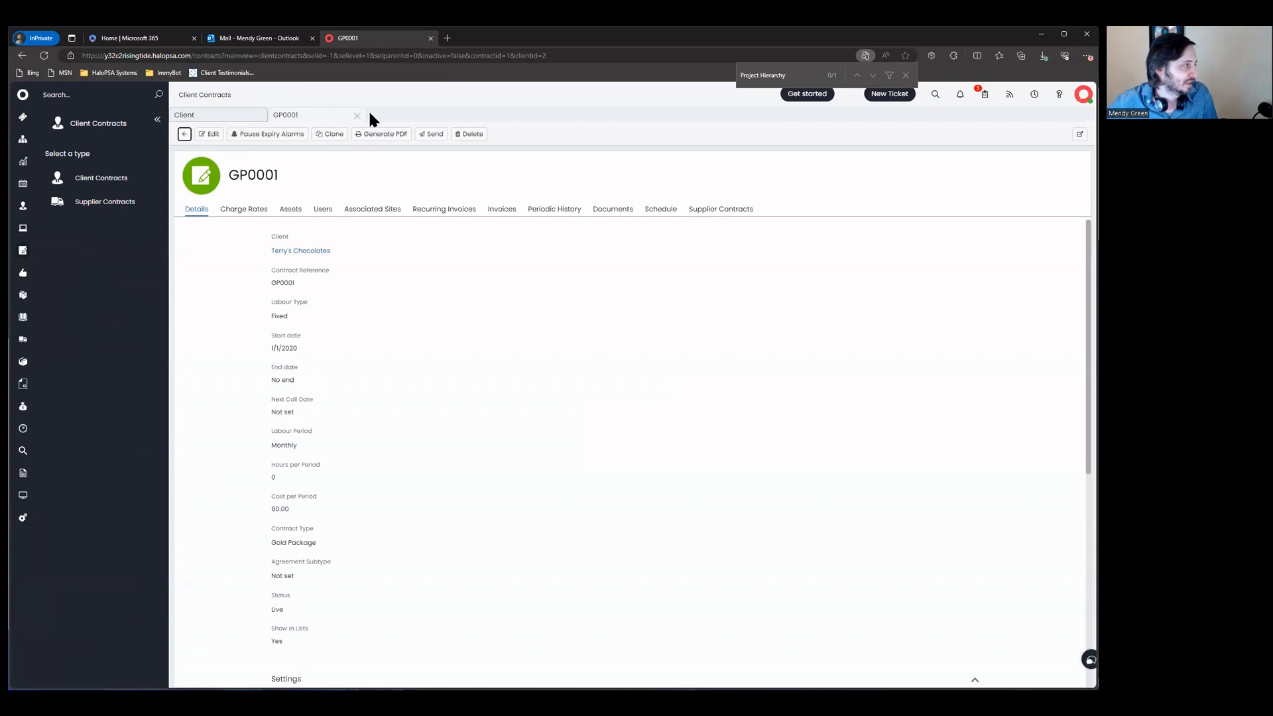
pyautogui.click(221, 114)
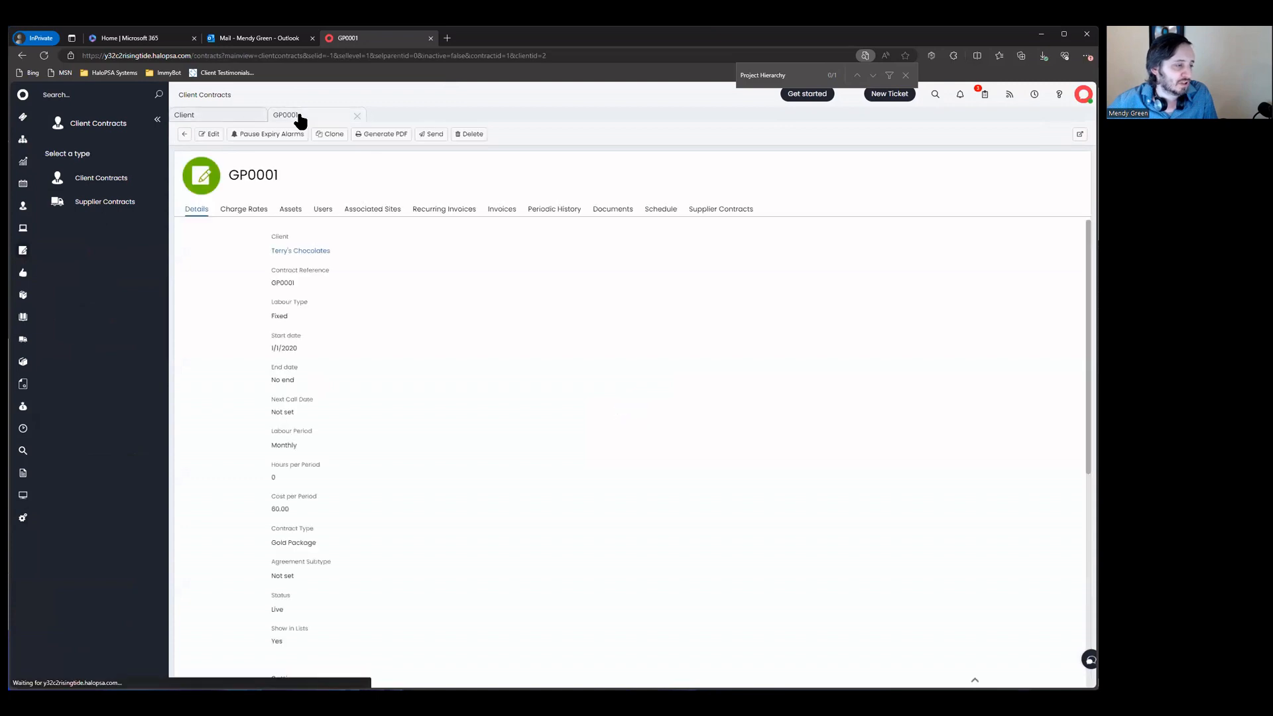
pyautogui.click(337, 124)
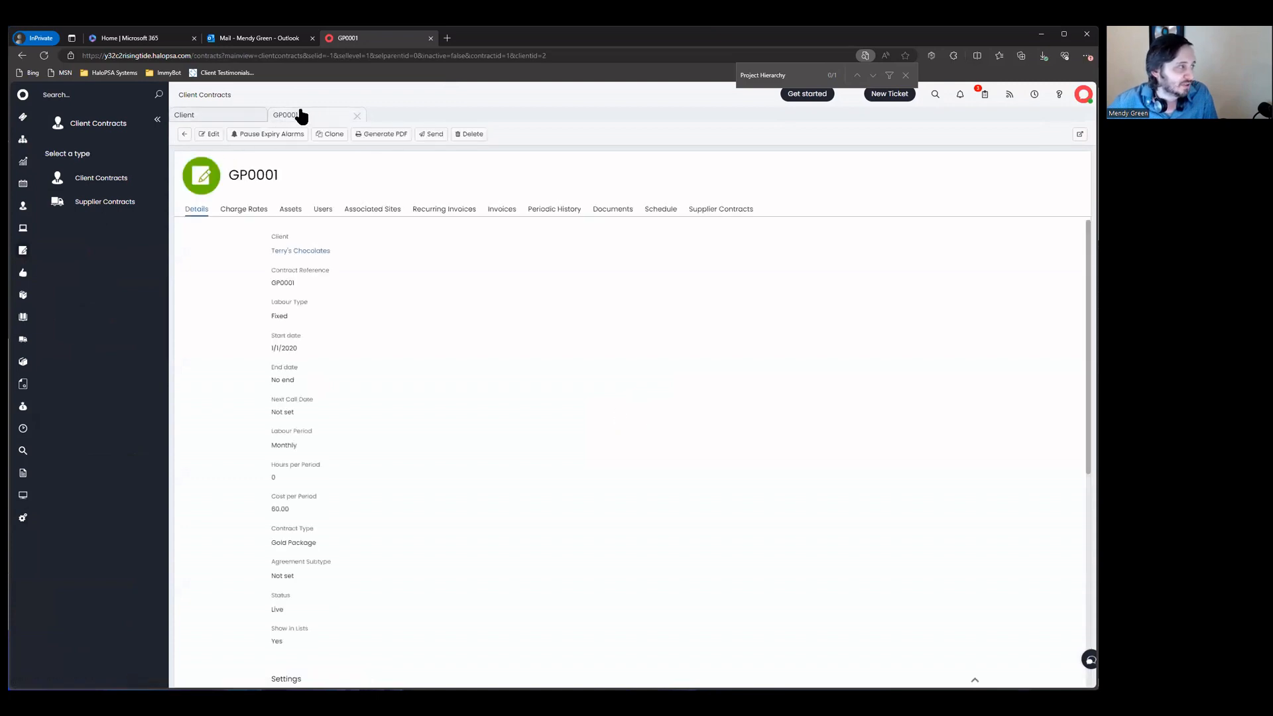
pyautogui.click(227, 122)
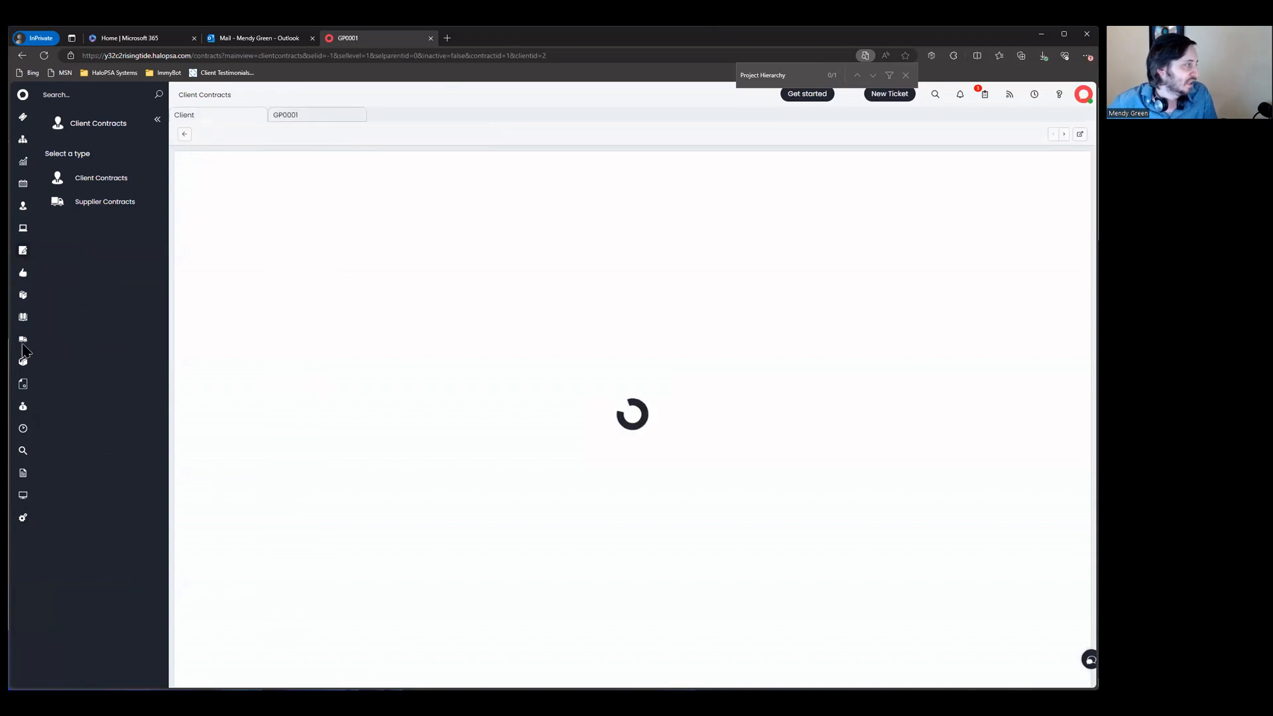
pyautogui.click(307, 114)
pyautogui.click(222, 117)
pyautogui.click(284, 117)
pyautogui.click(236, 118)
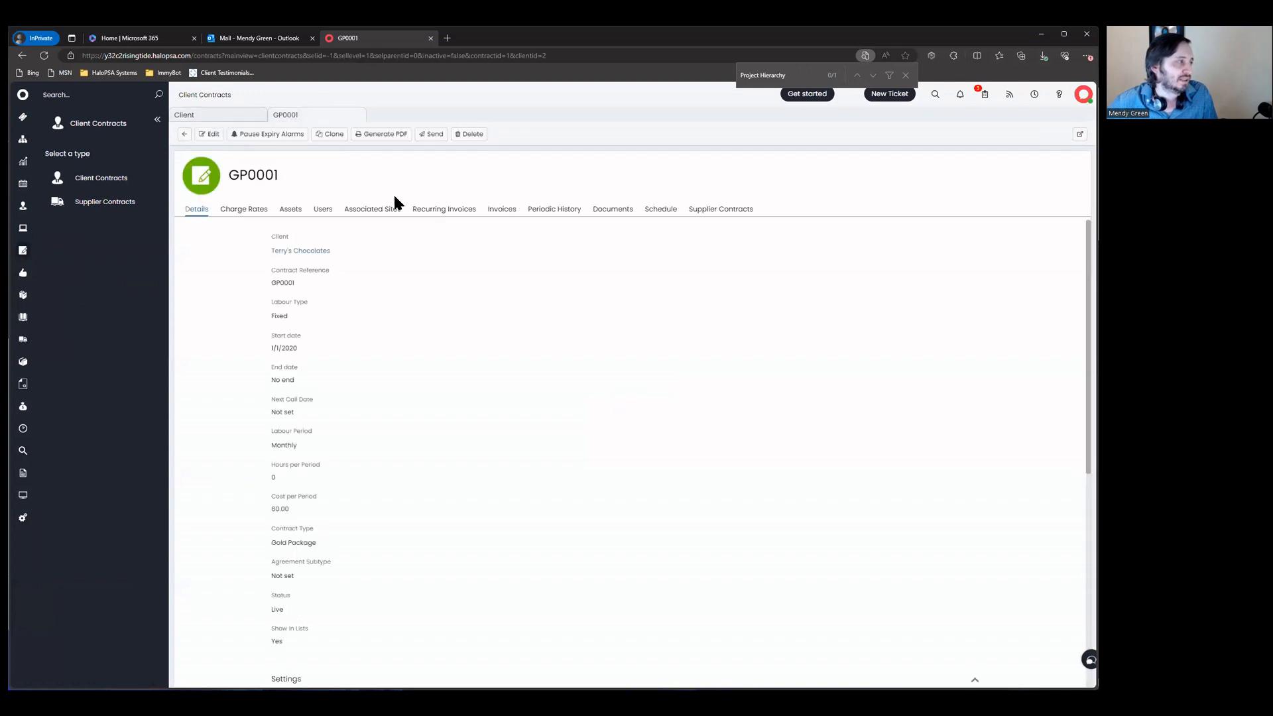
pyautogui.click(357, 116)
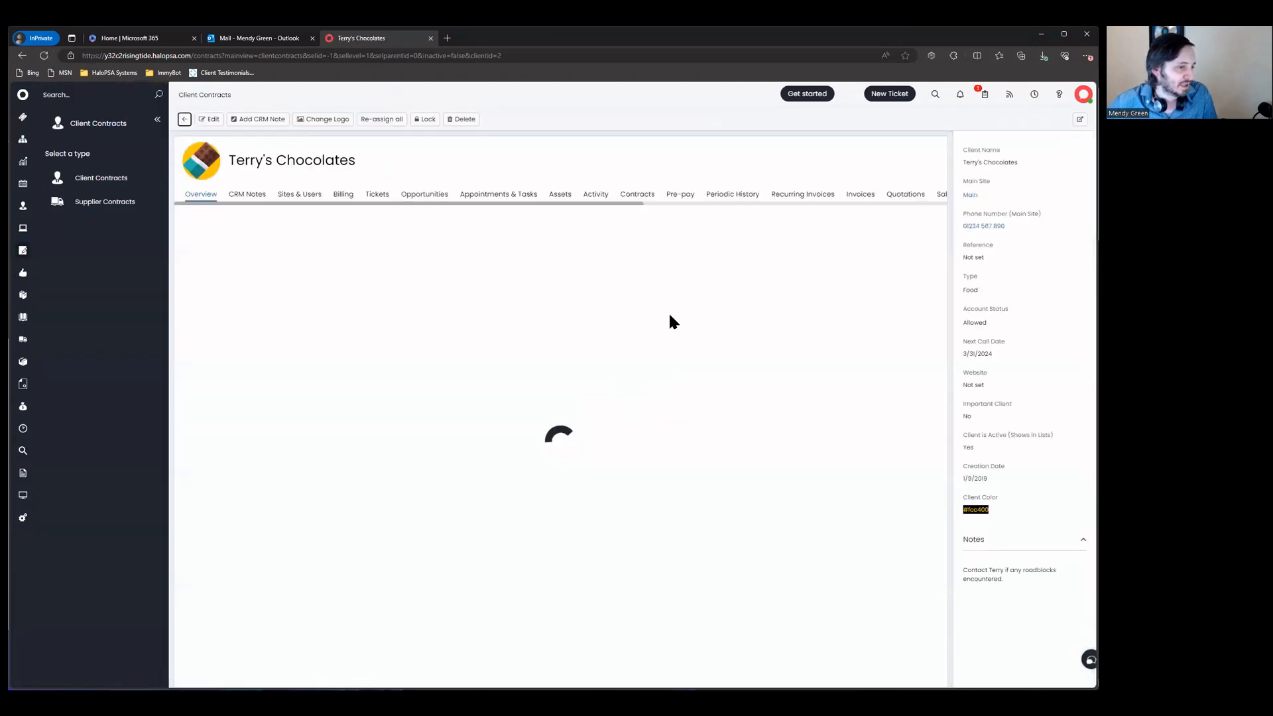
# Step: Open Terry's Chocolates billing settings, expand Billing Plan Combinations, then go to Configuration
pyautogui.moveTo(523, 203); pyautogui.dragTo(349, 192)
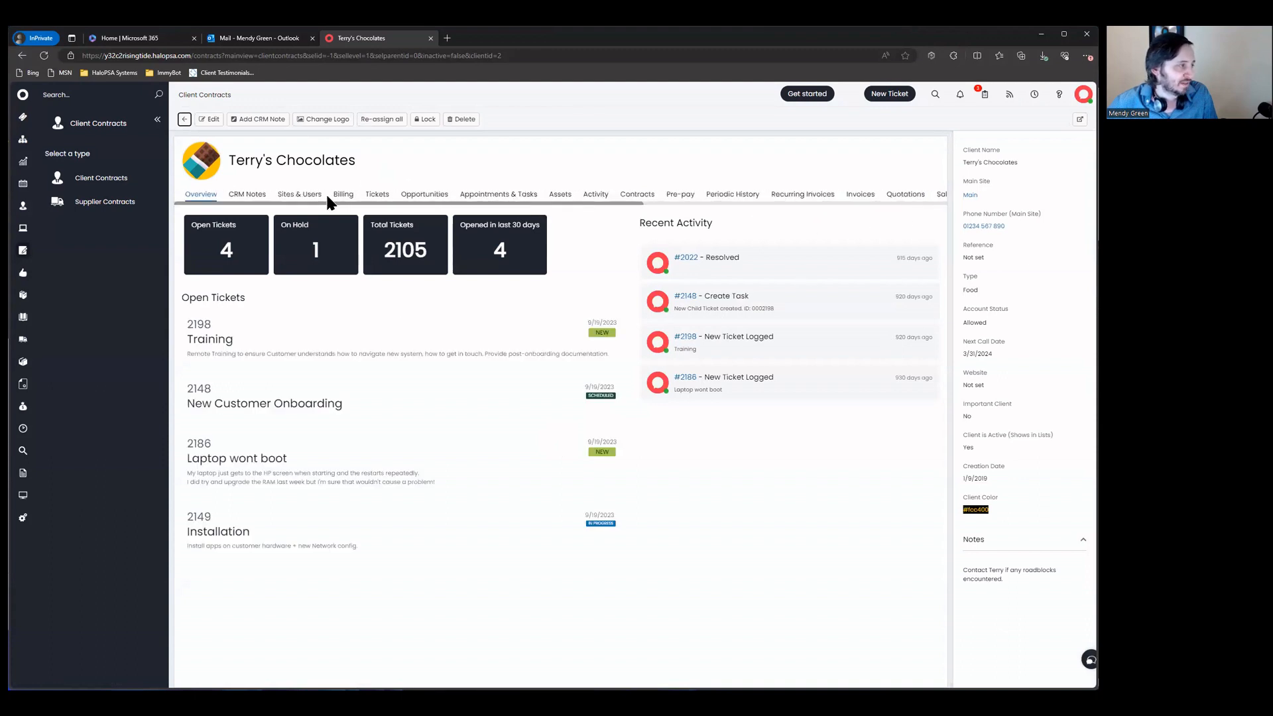
pyautogui.click(341, 193)
pyautogui.scroll(-10, 352, 339)
pyautogui.click(395, 560)
pyautogui.scroll(-3, 475, 490)
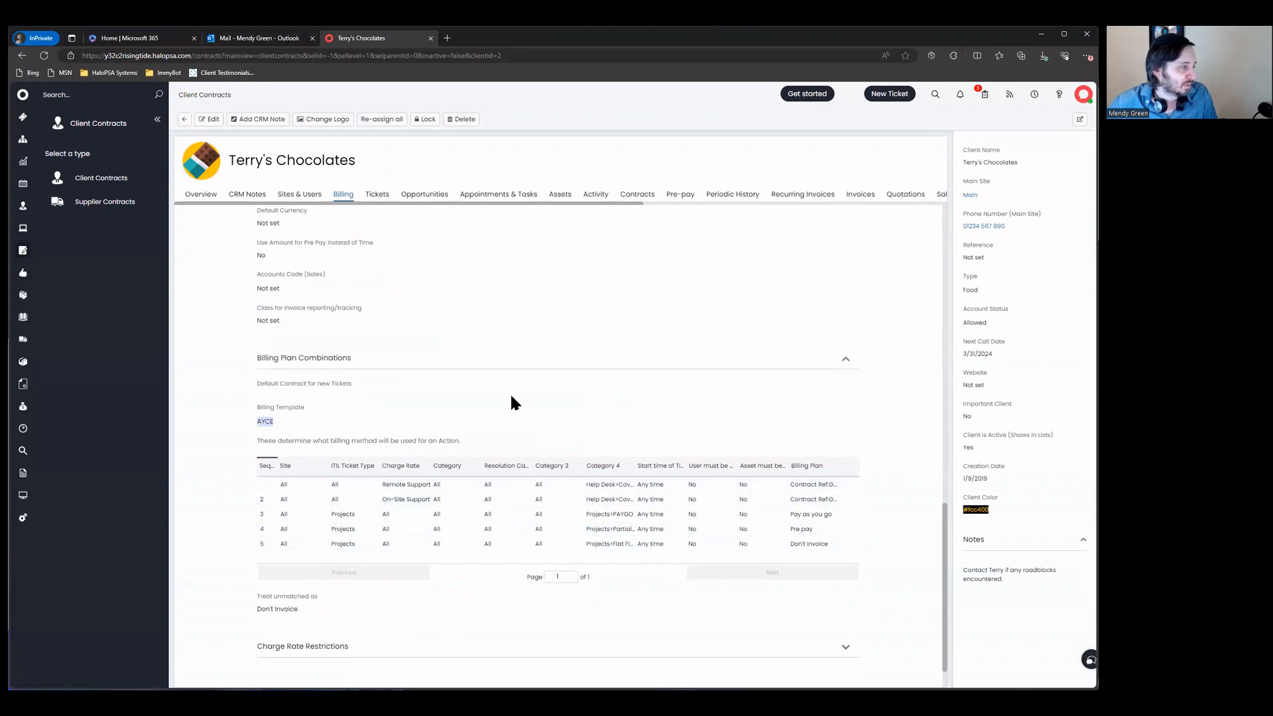
pyautogui.scroll(-1, 513, 402)
pyautogui.click(23, 517)
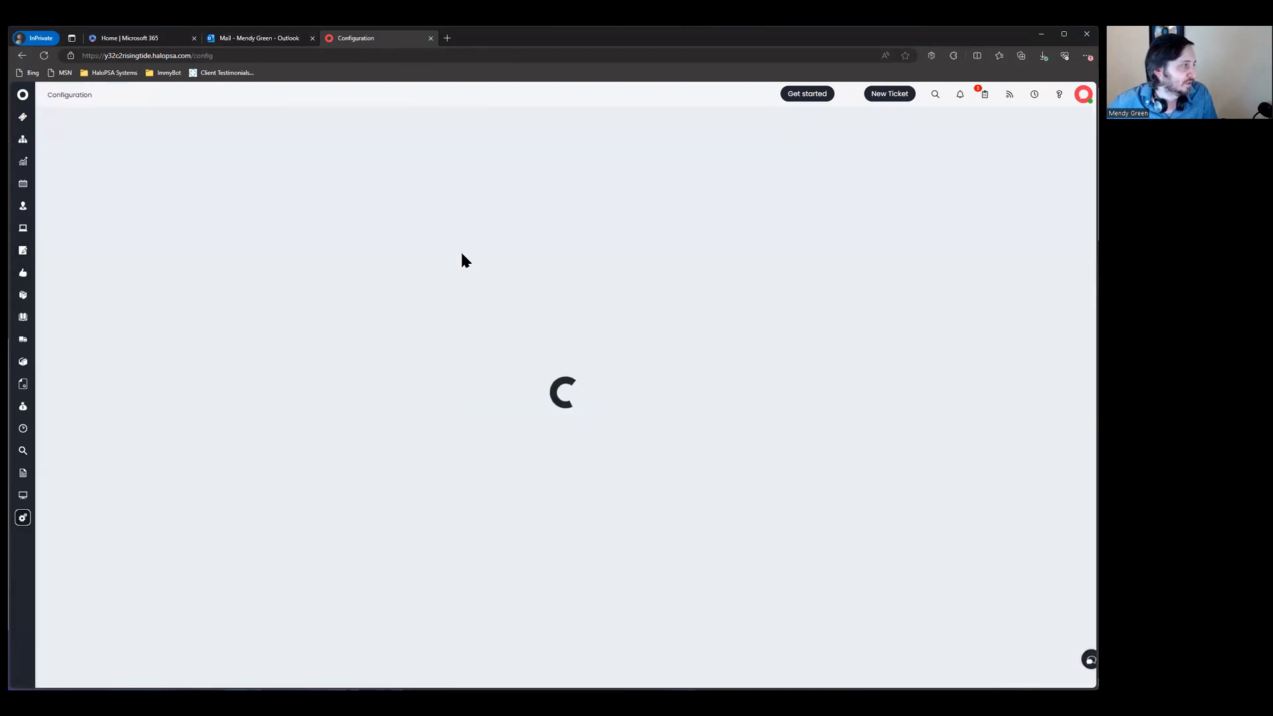
# Step: Find Billing Templates via a 'templ' search and push the AYCE template to its clients with Update Clients
pyautogui.click(619, 170)
pyautogui.write('templ')
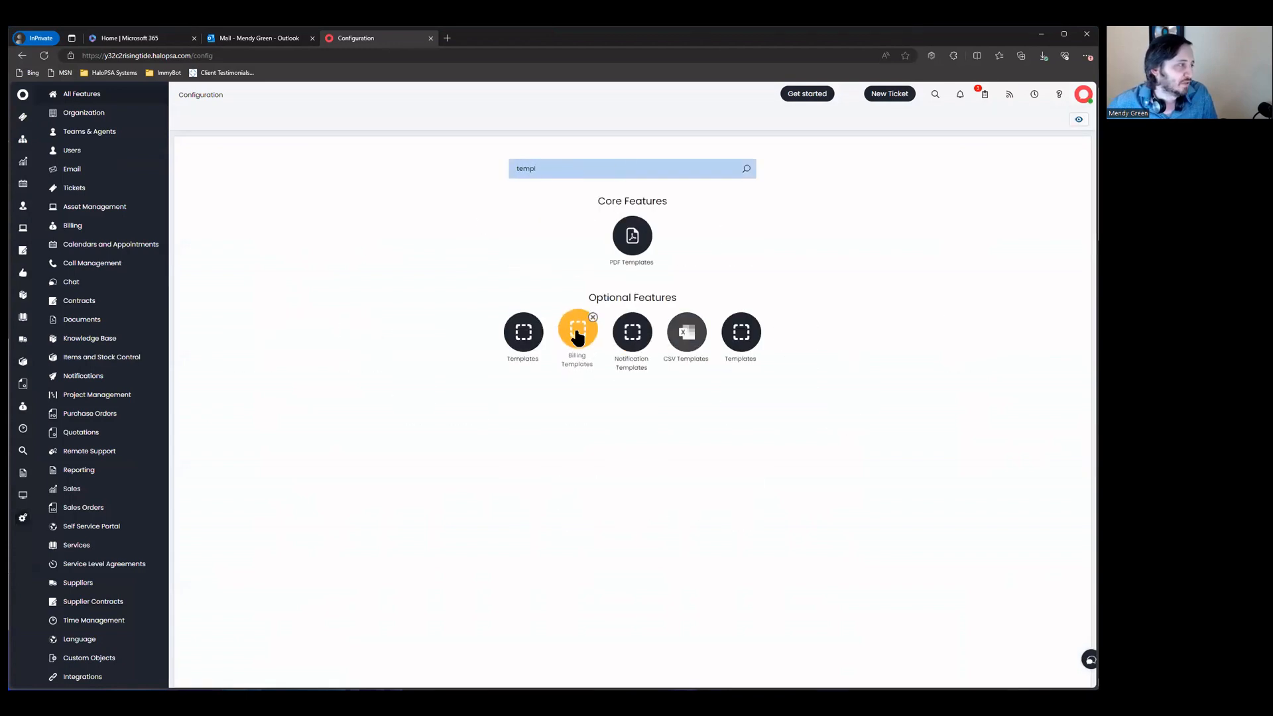
pyautogui.click(577, 335)
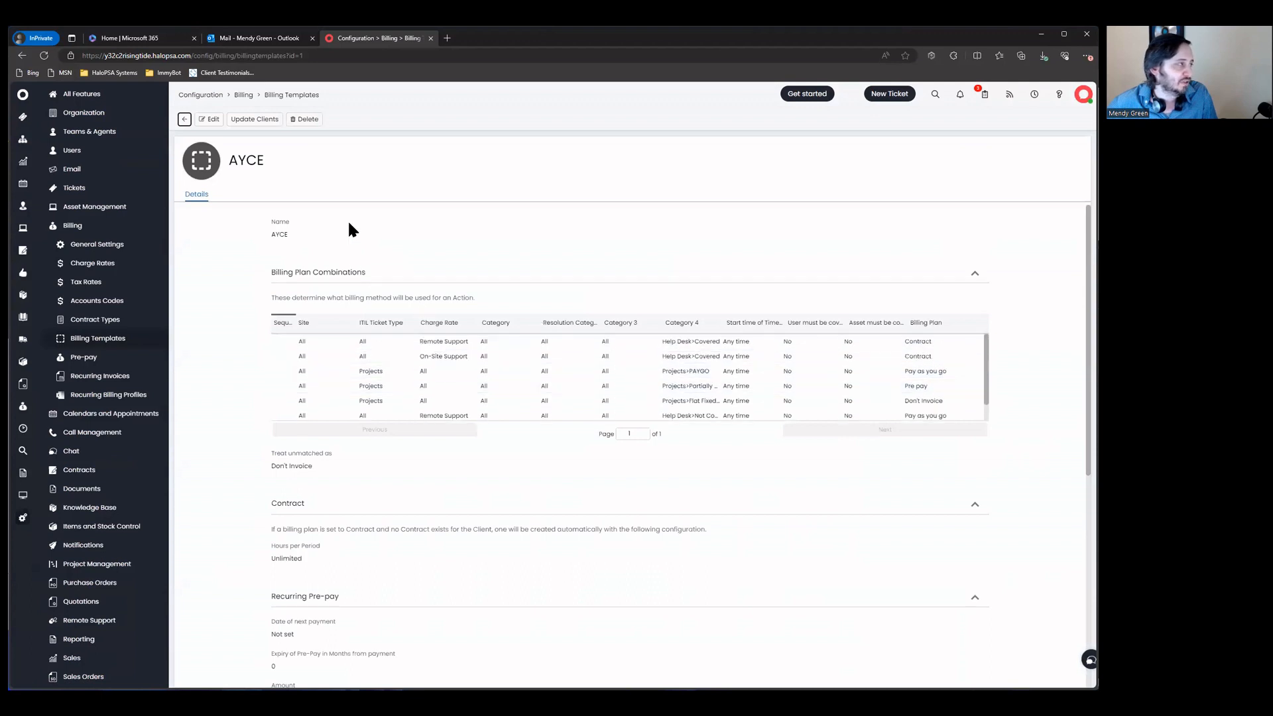
pyautogui.click(258, 120)
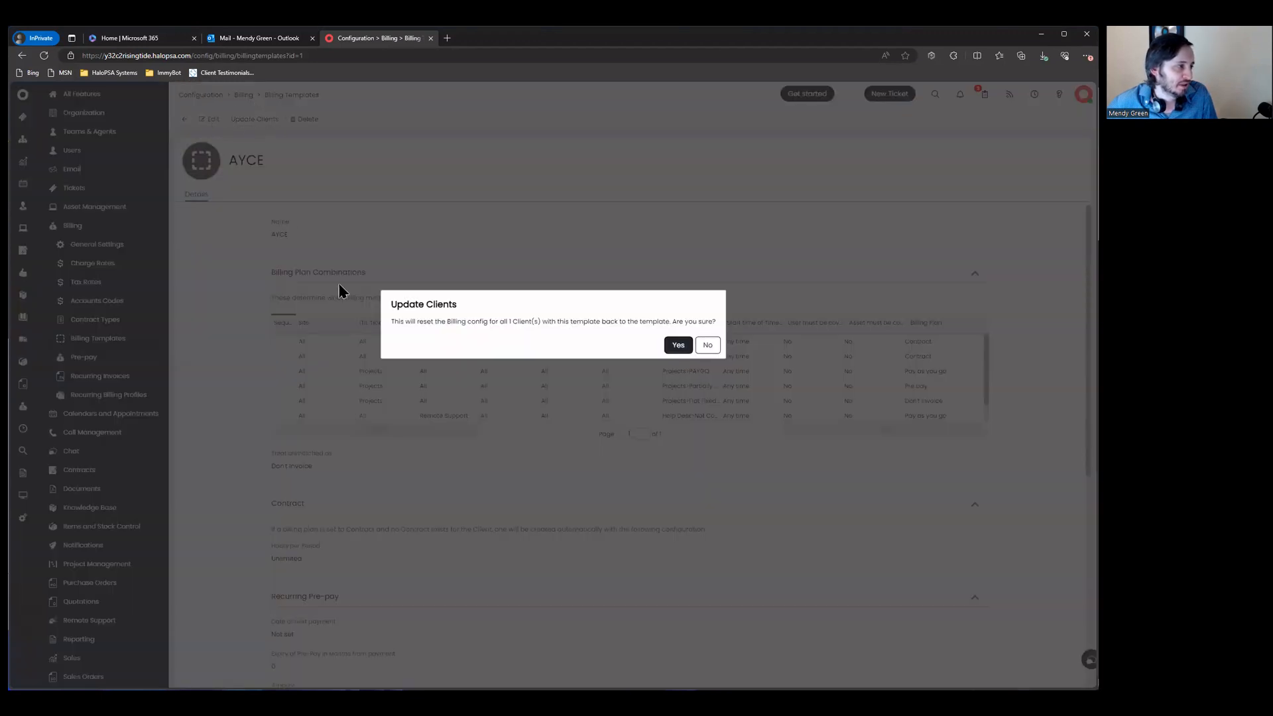
pyautogui.moveTo(398, 322); pyautogui.dragTo(684, 318)
pyautogui.click(678, 345)
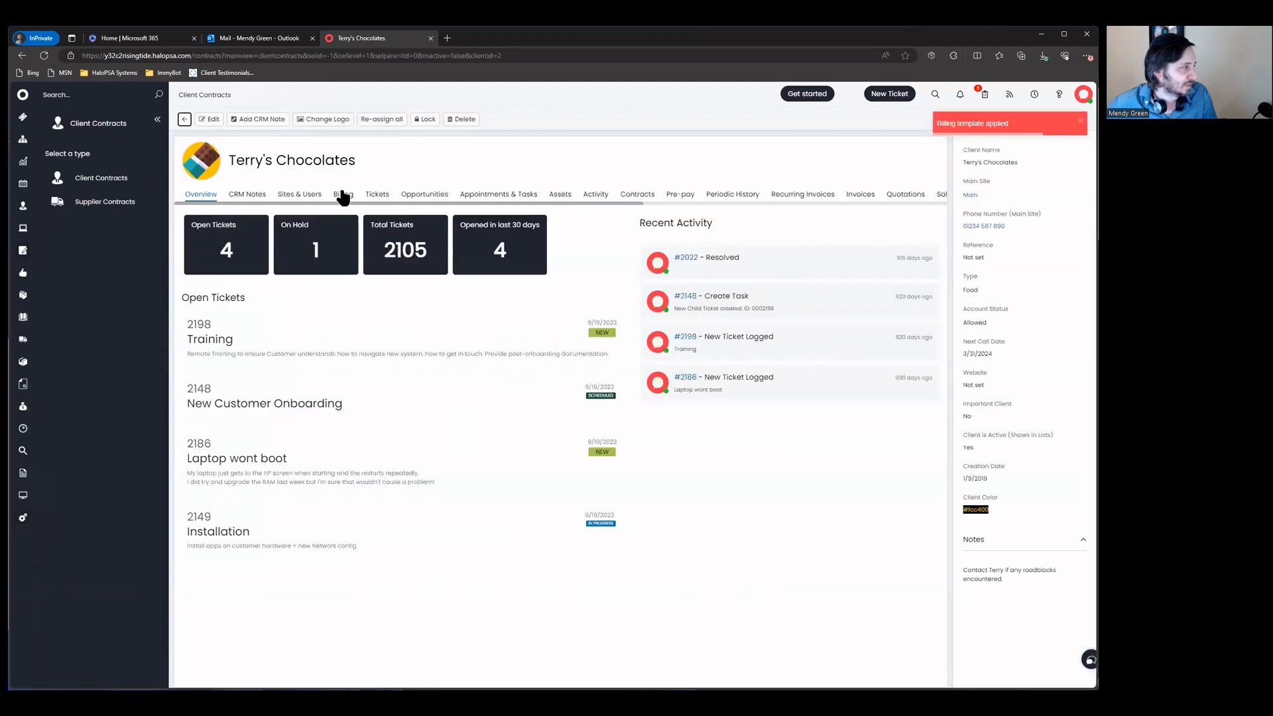
# Step: Check the Billing Plan Combinations rows on Terry's Chocolates' Billing tab, then list its tickets
pyautogui.click(343, 195)
pyautogui.scroll(-10, 389, 298)
pyautogui.click(358, 557)
pyautogui.scroll(-4, 367, 457)
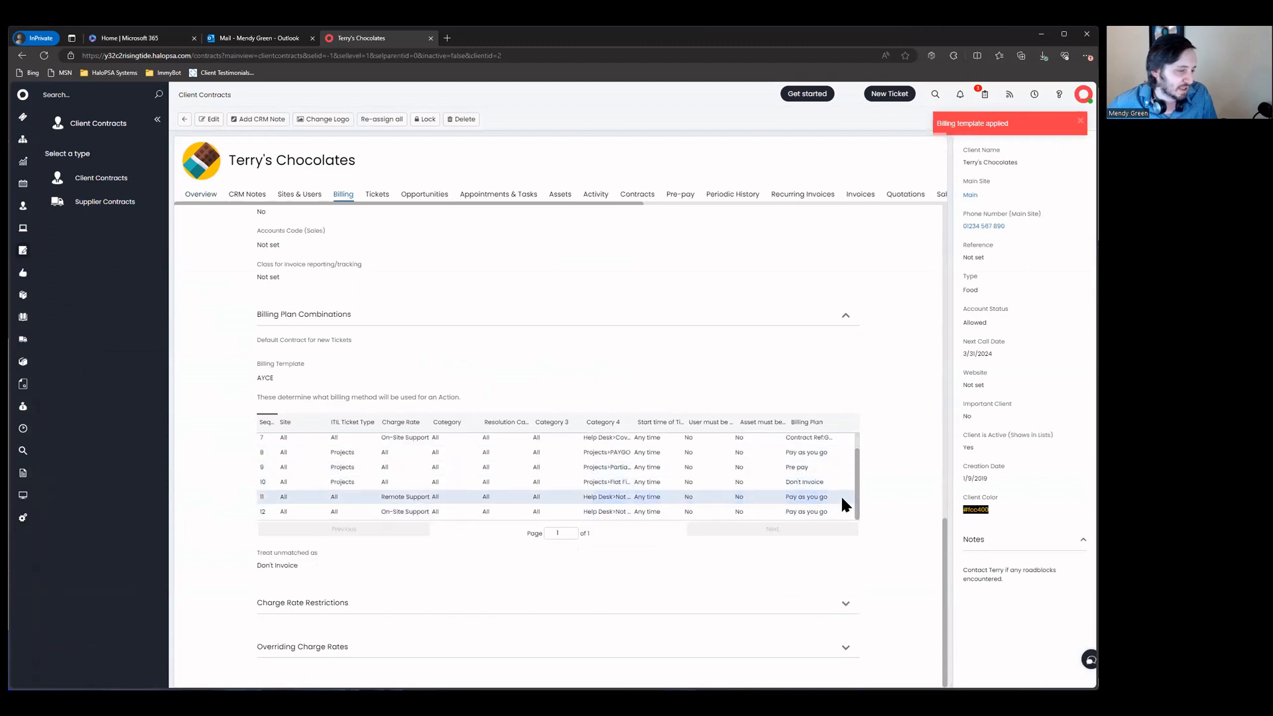
pyautogui.scroll(1, 704, 484)
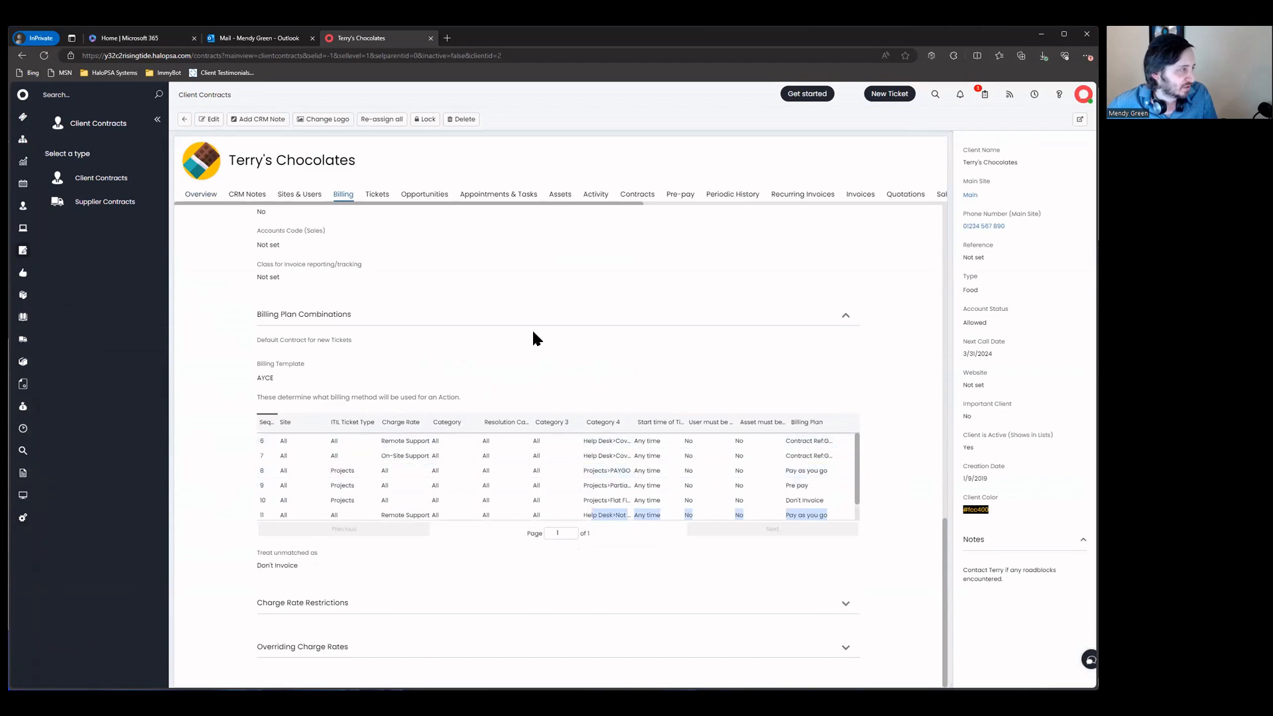
pyautogui.click(380, 193)
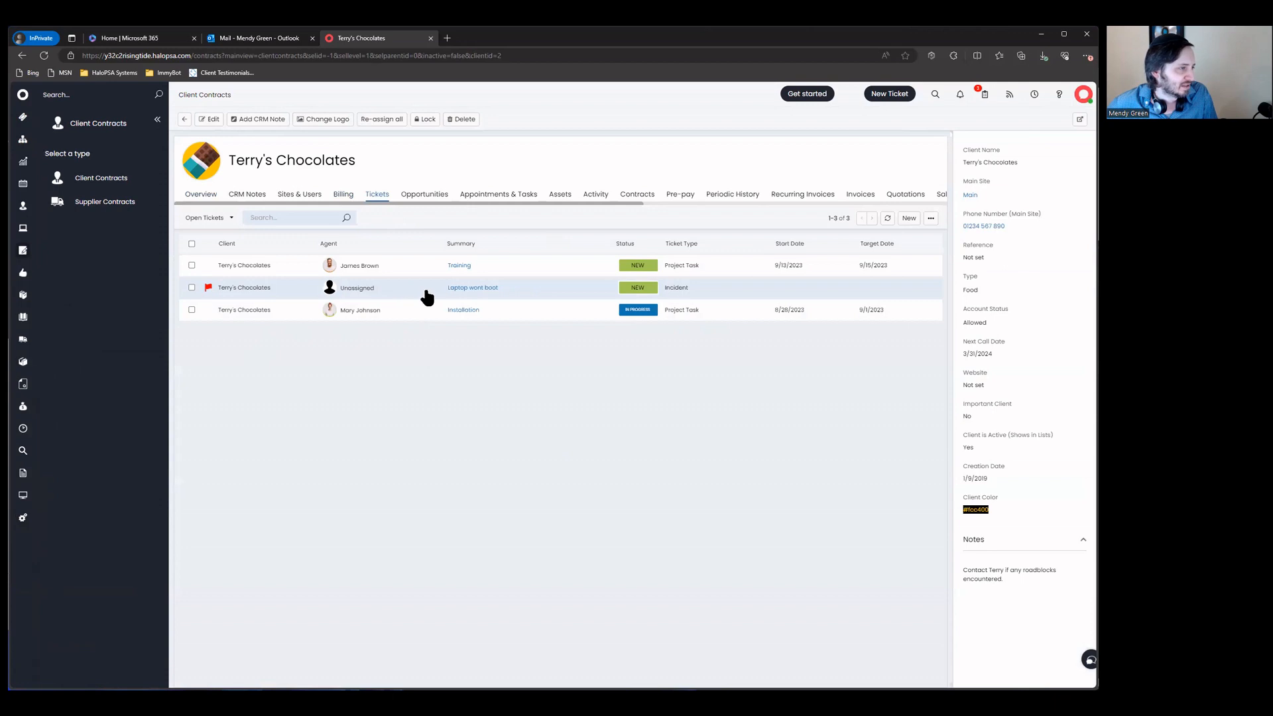
# Step: Open the Training task and follow its Parent ID link to '2148 - New Customer Onboarding'
pyautogui.click(481, 268)
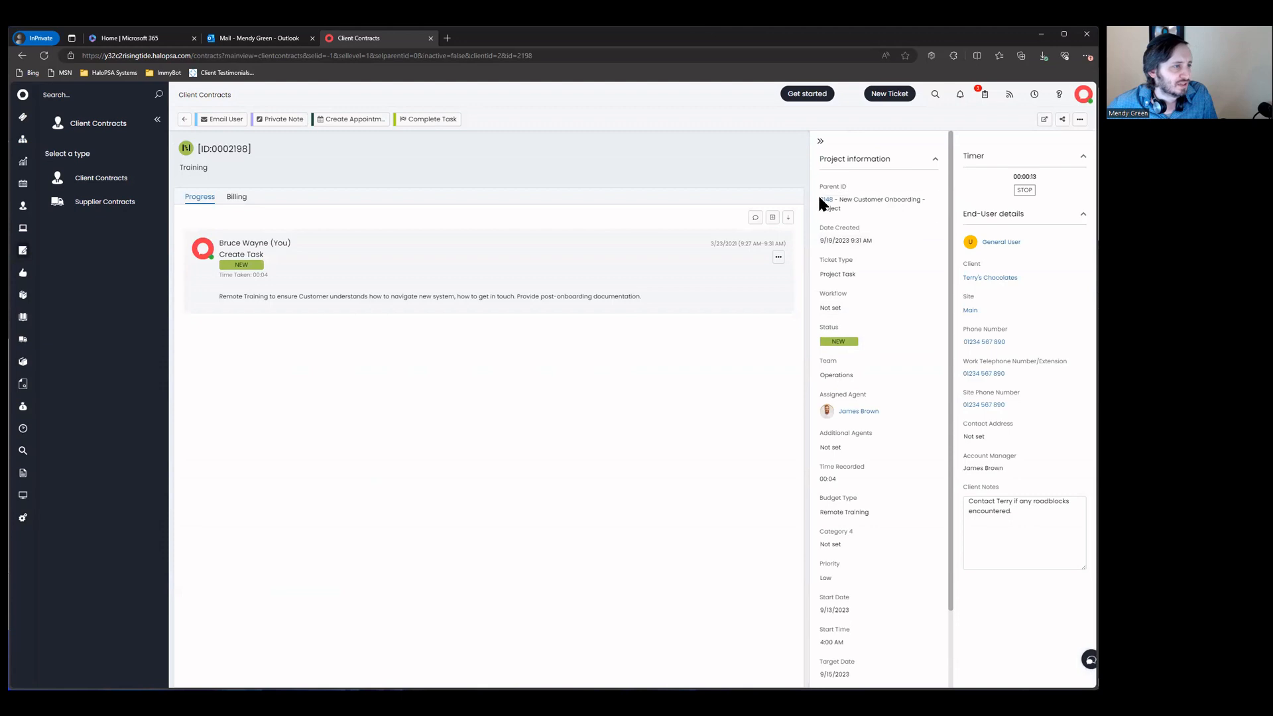
pyautogui.click(827, 205)
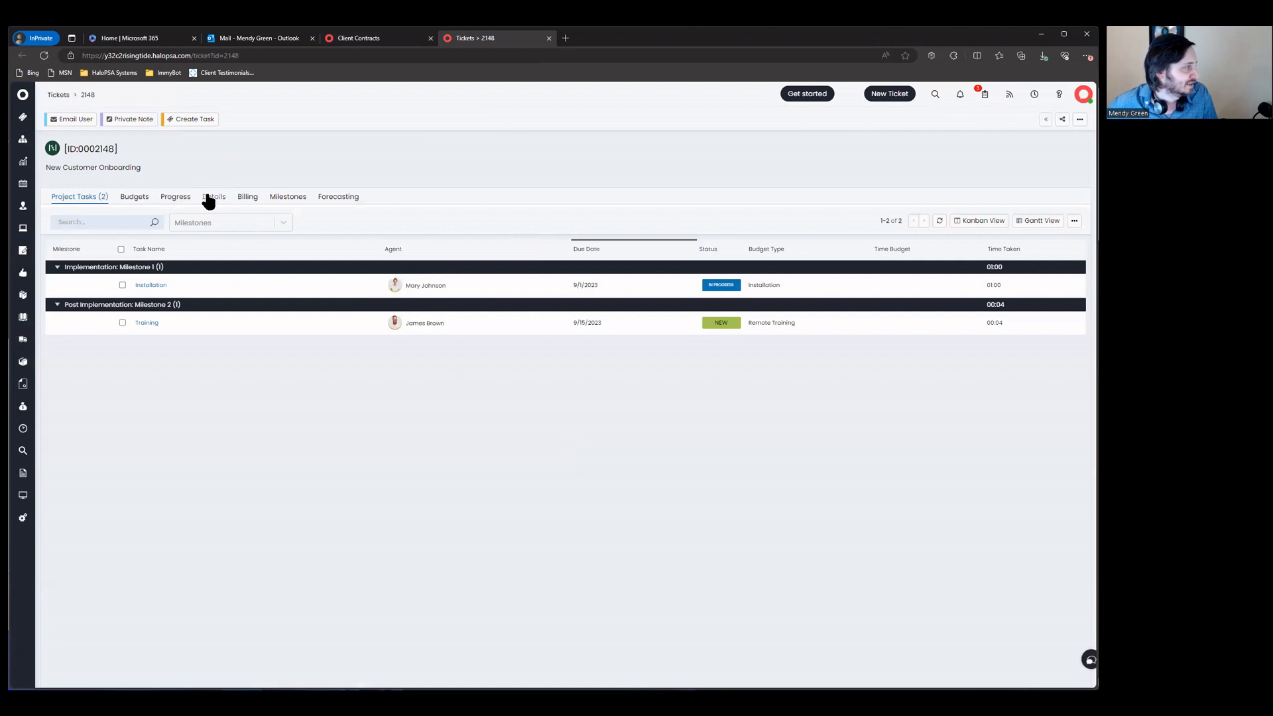
# Step: Glance at the project's Budgets, then switch Project Tasks from tiles to Kanban view
pyautogui.click(136, 197)
pyautogui.click(78, 197)
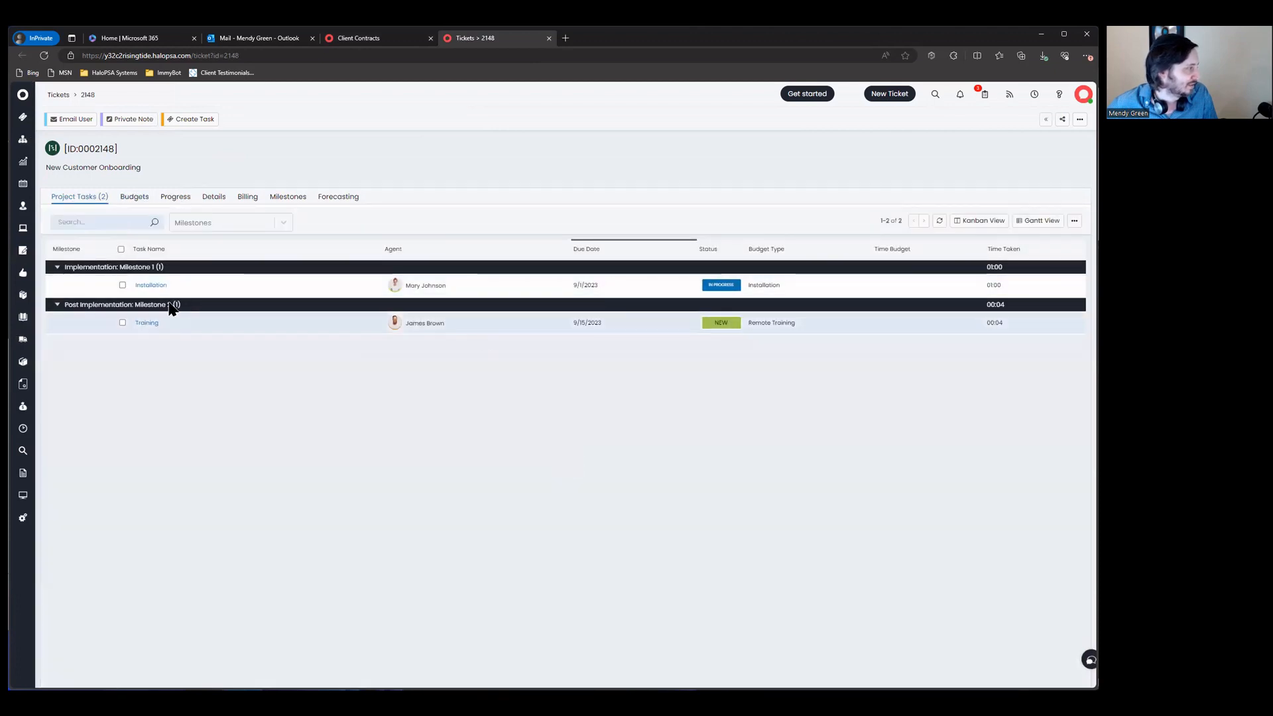
pyautogui.moveTo(156, 327)
pyautogui.click(1073, 221)
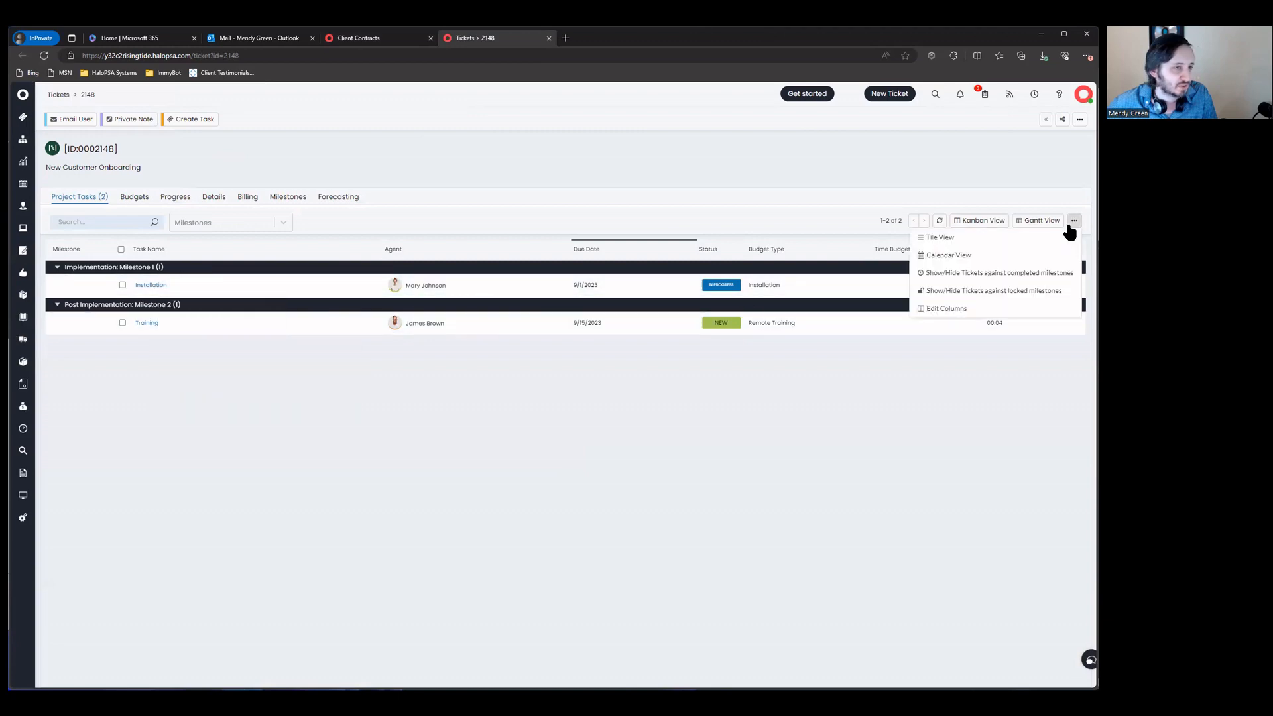
pyautogui.click(1029, 239)
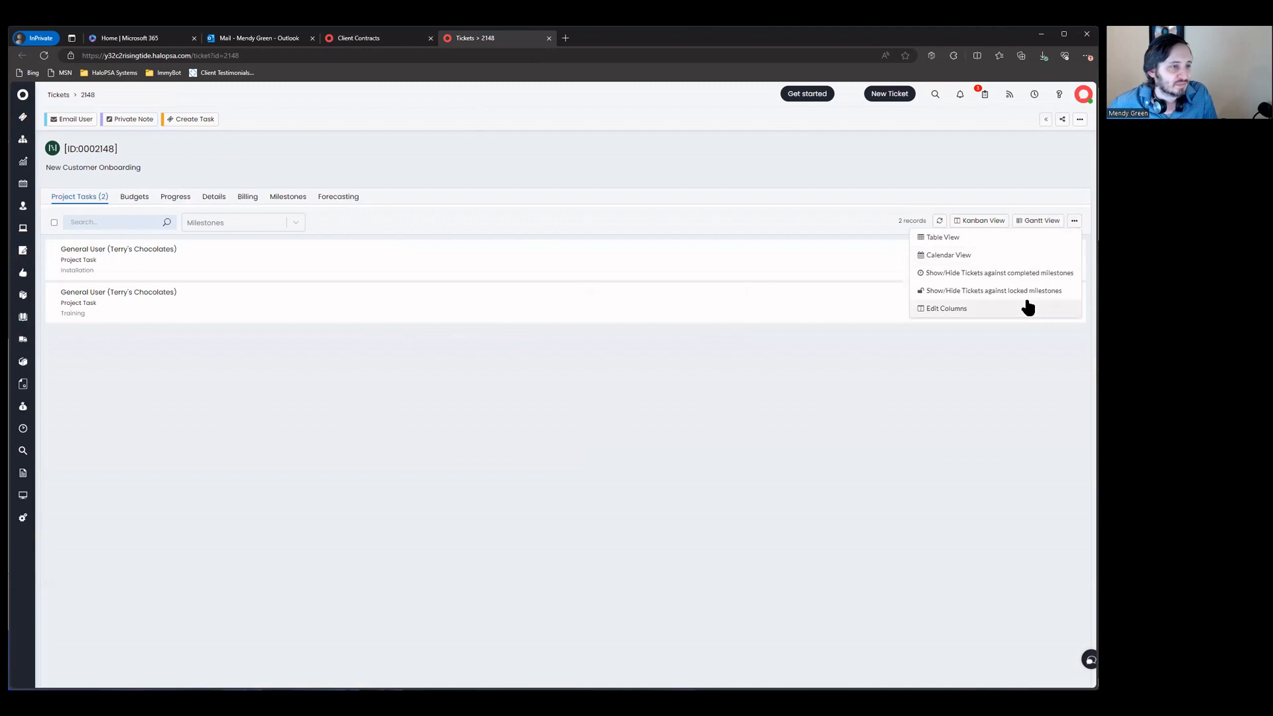
pyautogui.click(969, 225)
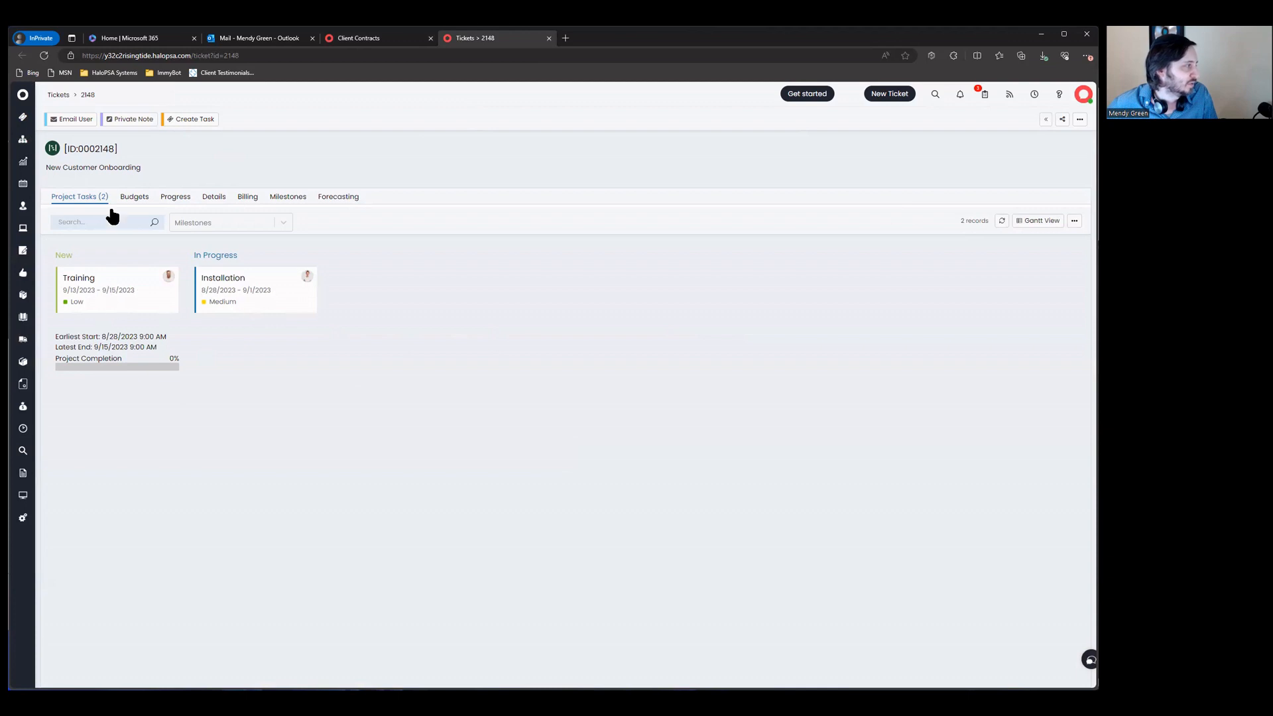
# Step: Review the Progress and Details tabs, browsing the Category 4 Projects options, then return to tasks
pyautogui.click(164, 198)
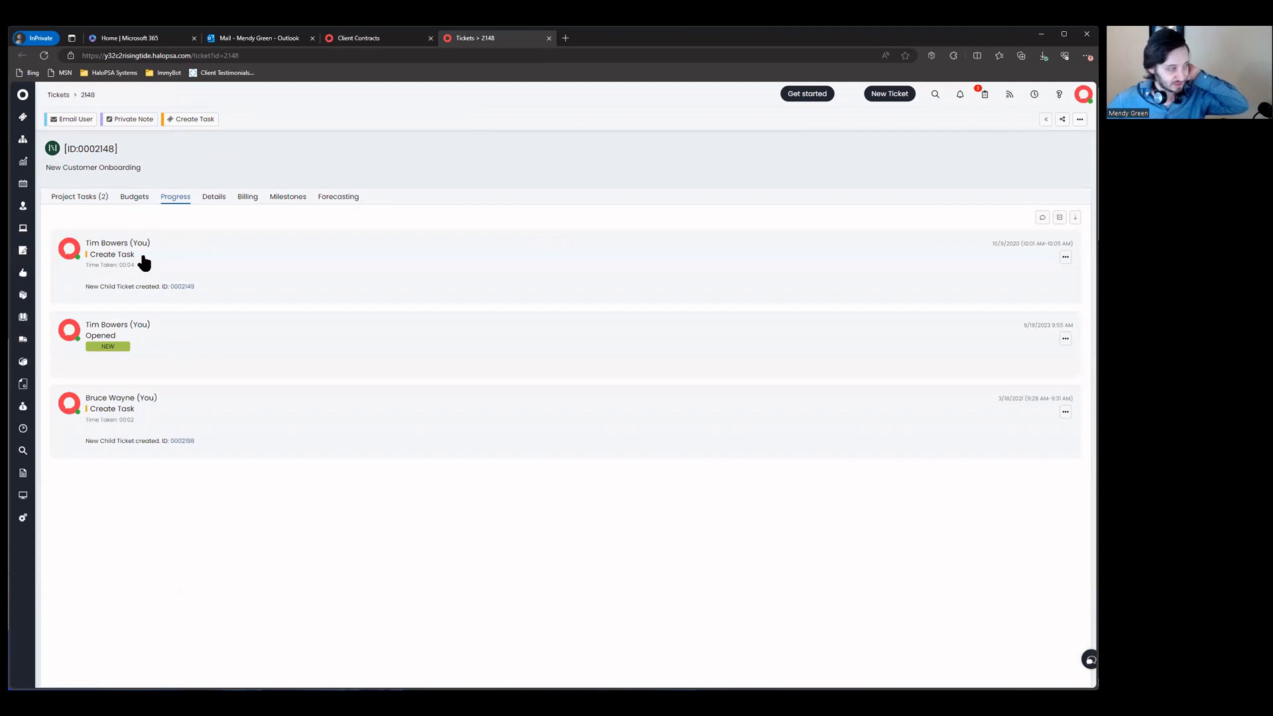
pyautogui.click(215, 199)
pyautogui.scroll(-5, 244, 270)
pyautogui.scroll(-2, 244, 269)
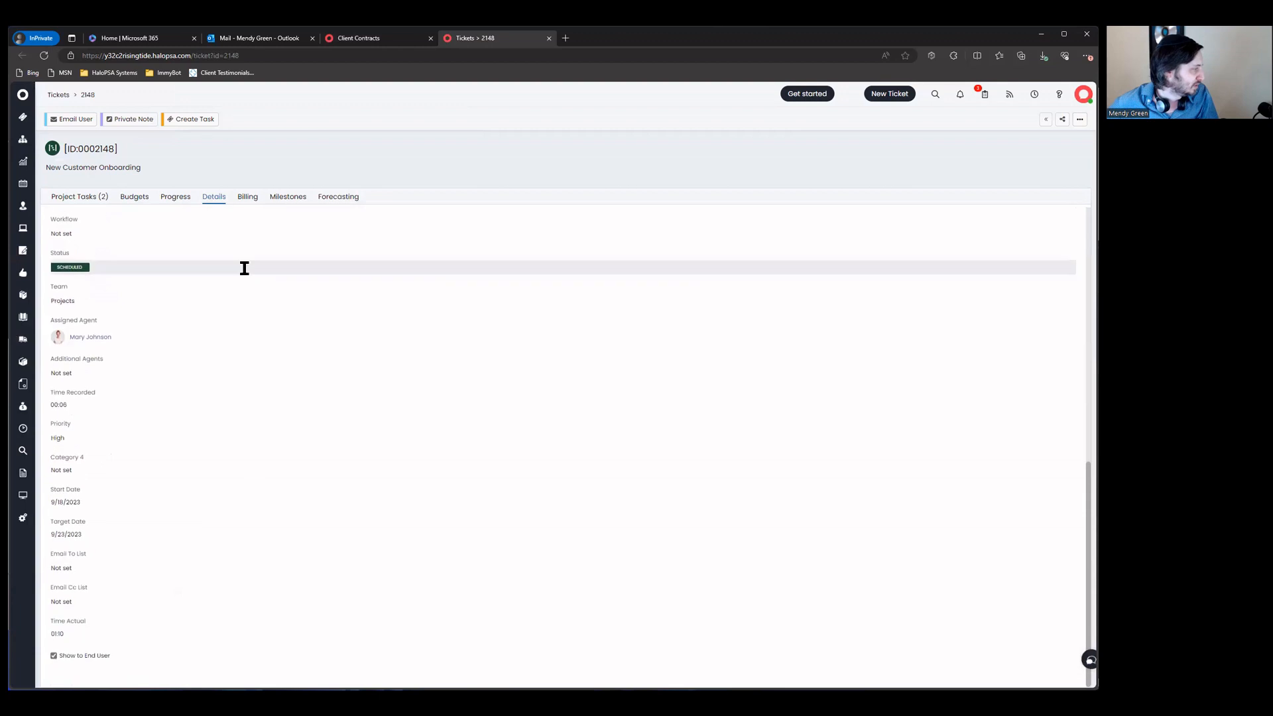
pyautogui.click(79, 467)
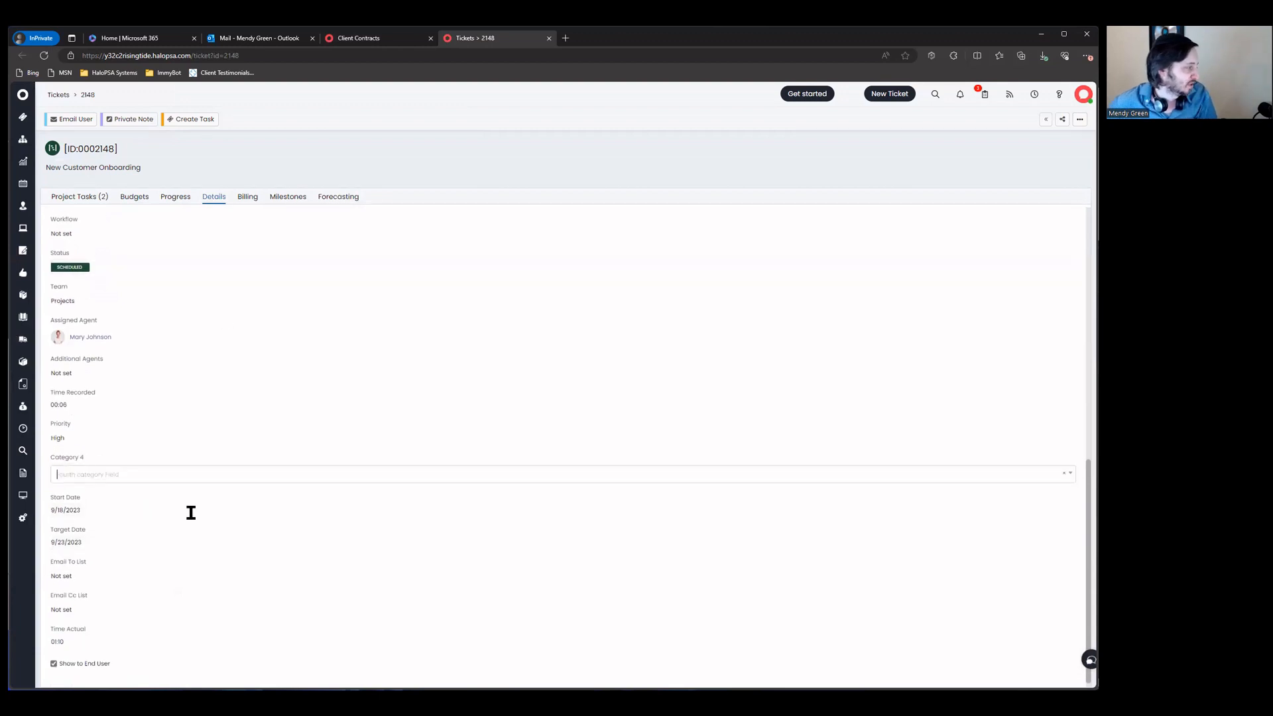
pyautogui.click(57, 493)
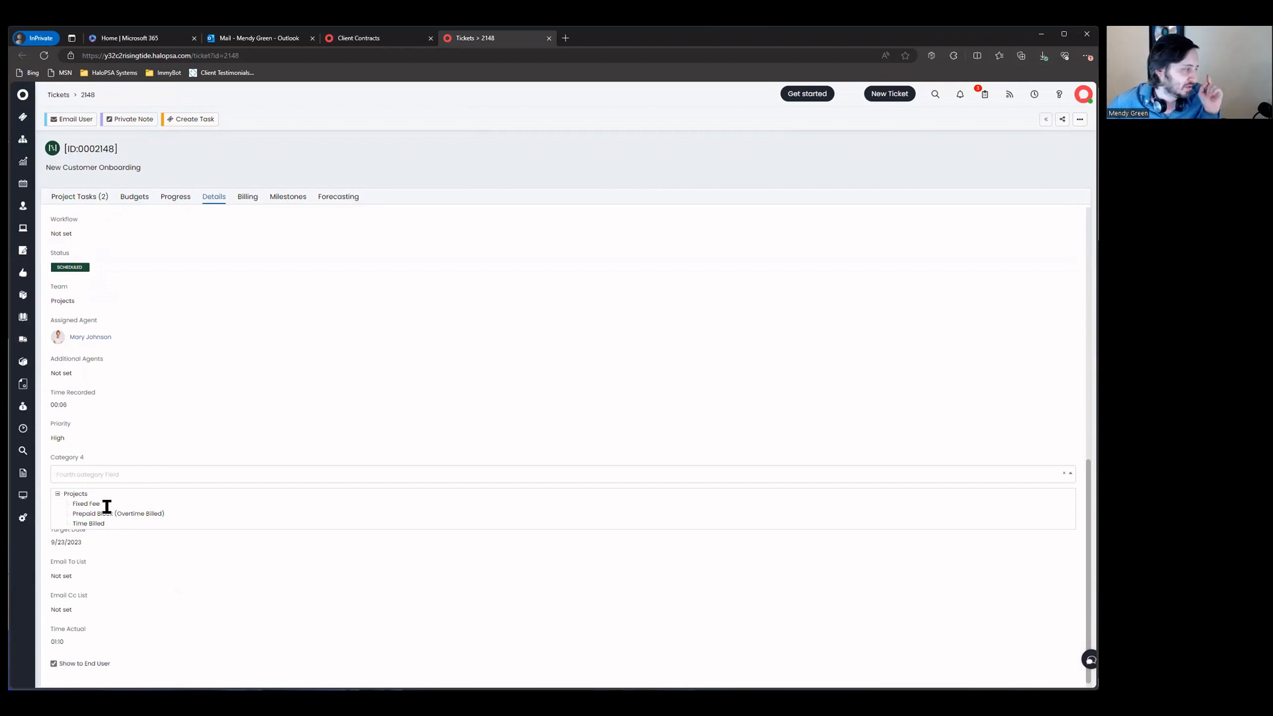
pyautogui.scroll(3, 170, 437)
pyautogui.scroll(-3, 171, 434)
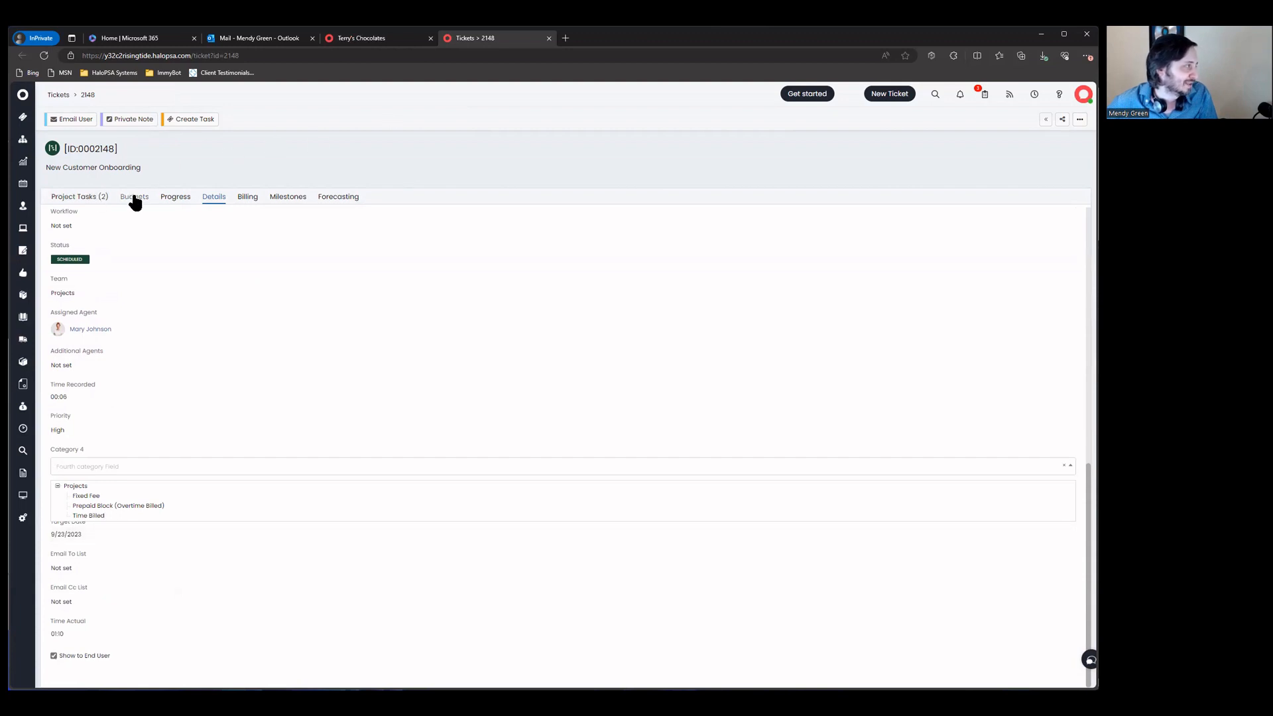
pyautogui.click(99, 198)
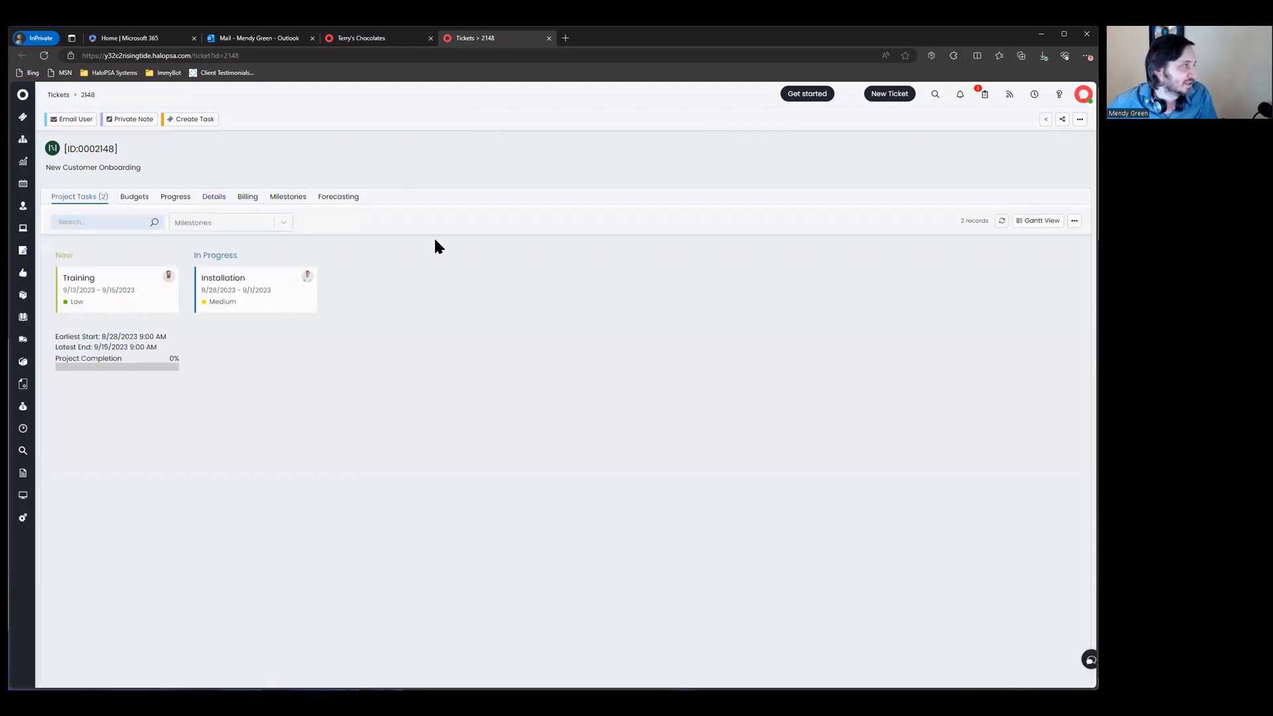
# Step: Open the Training task in a new tab and browse its Category 4 Projects options without choosing
pyautogui.middleClick(78, 278)
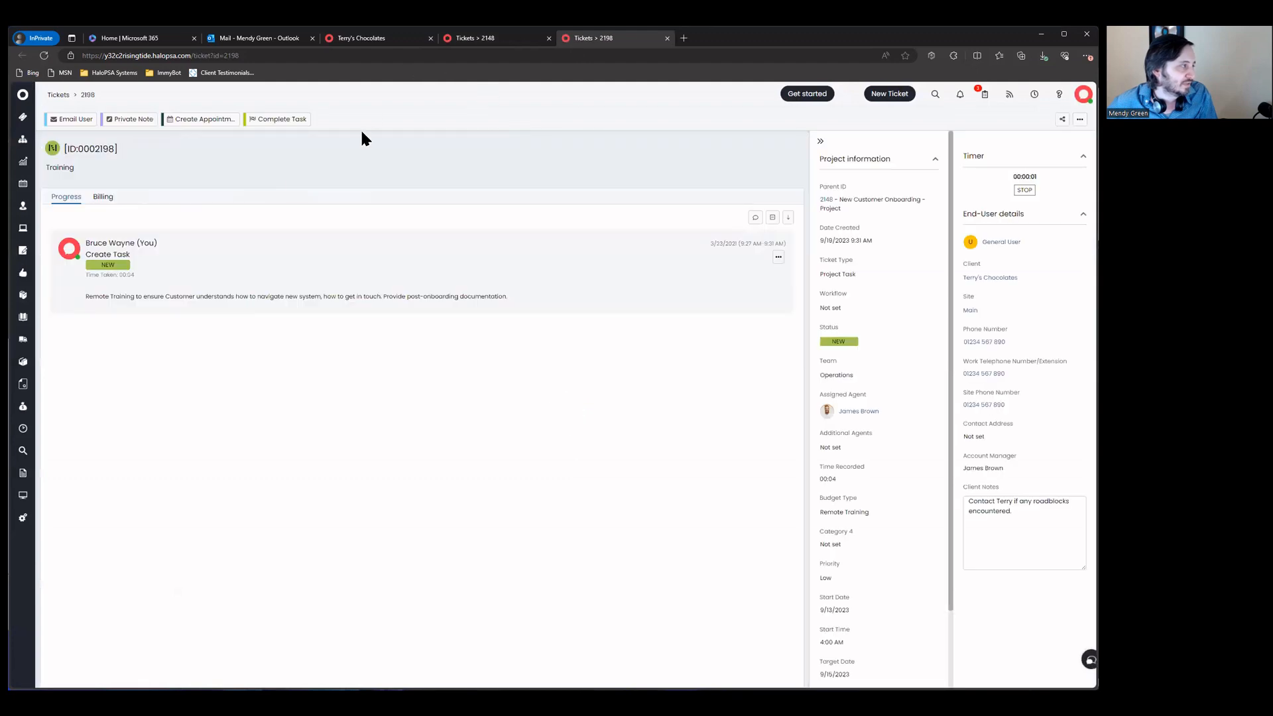
pyautogui.scroll(-2, 899, 348)
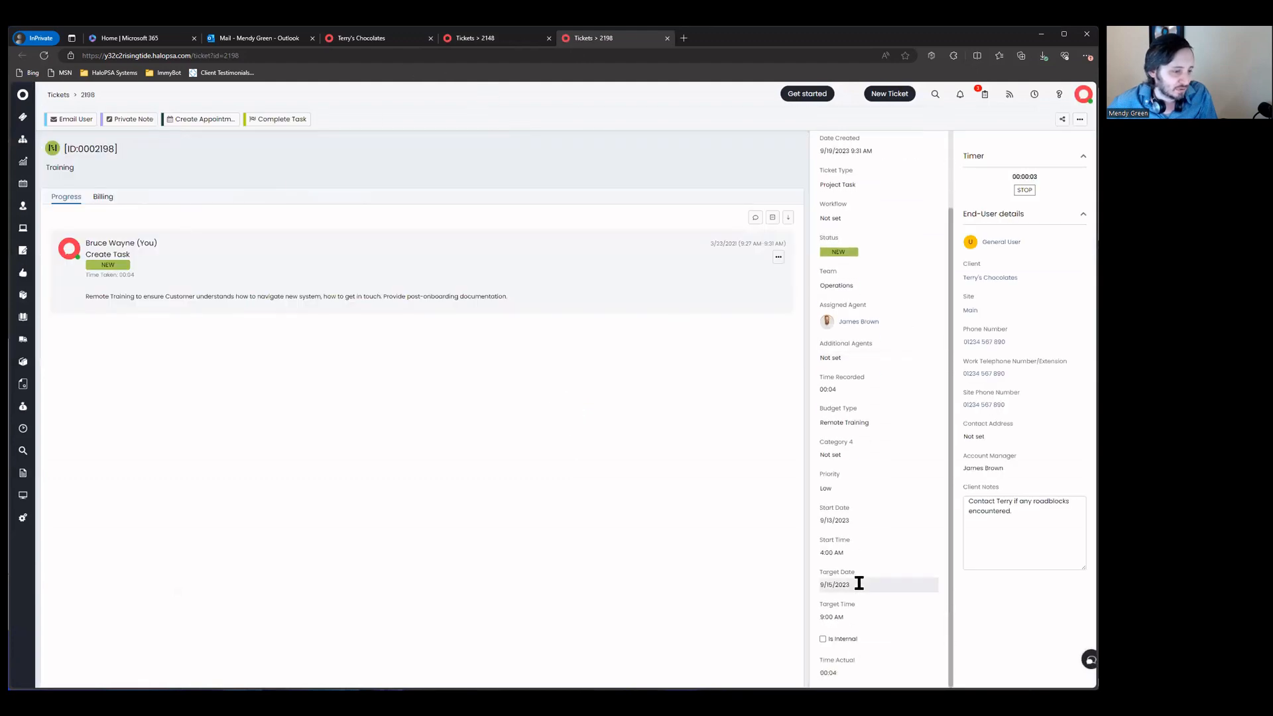
pyautogui.click(860, 454)
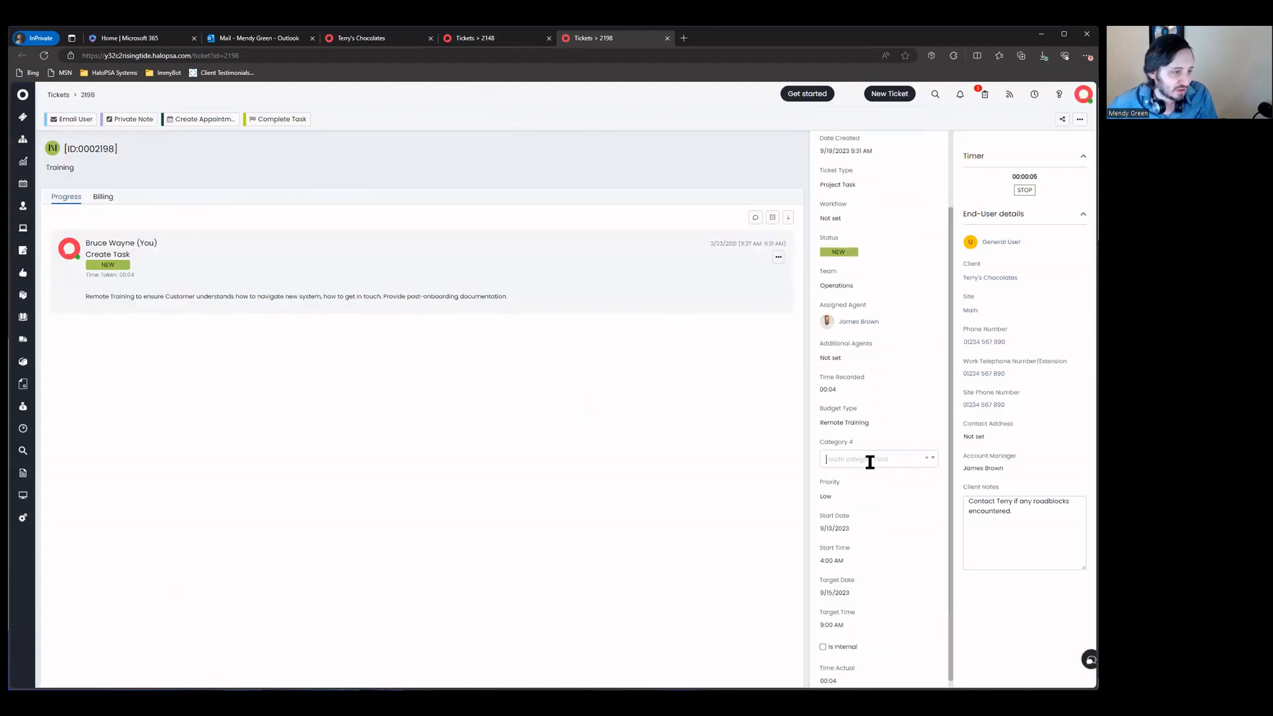
pyautogui.click(827, 478)
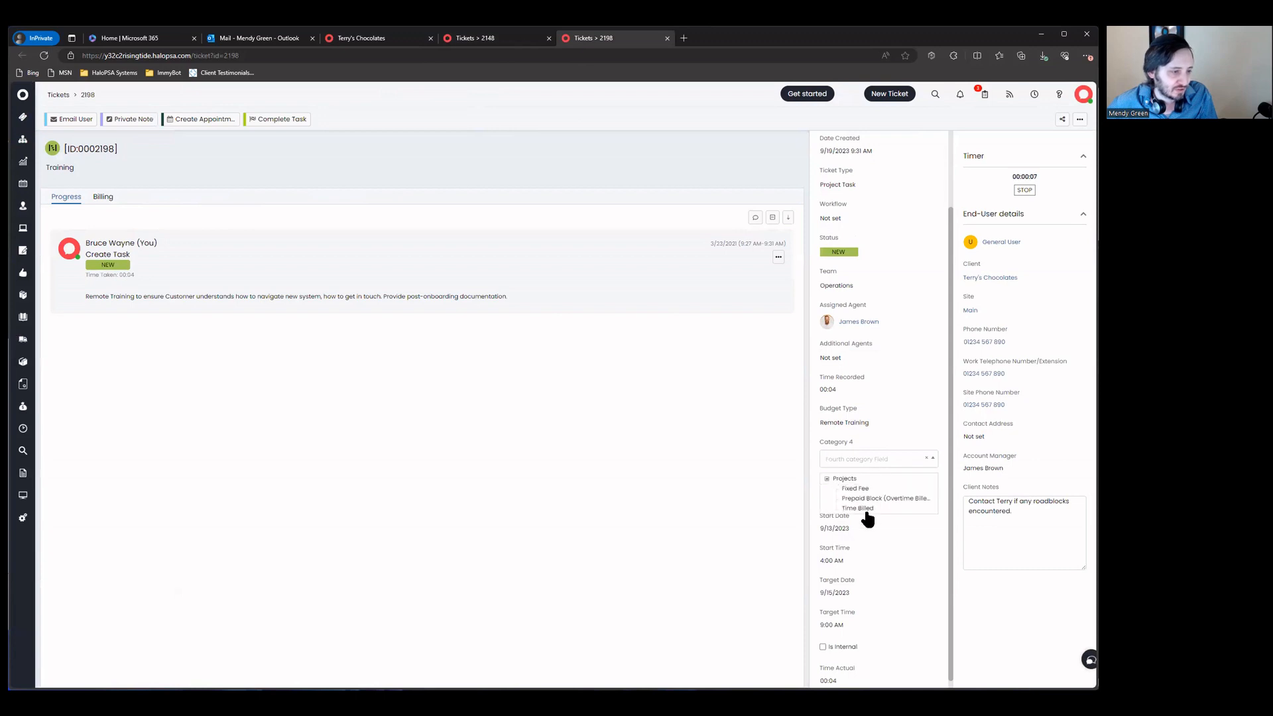
pyautogui.click(638, 441)
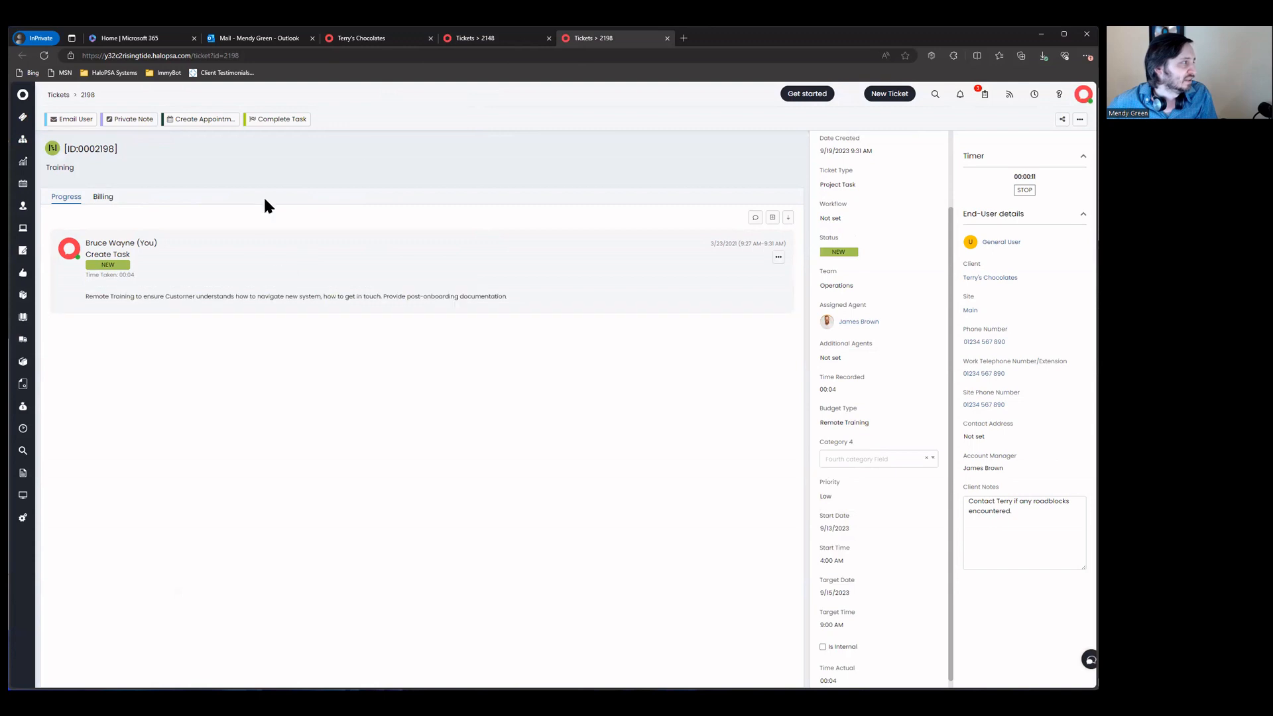
# Step: Compare the project board and Terry's Chocolates contract tabs, ending on the Training task tab
pyautogui.click(484, 40)
pyautogui.click(378, 41)
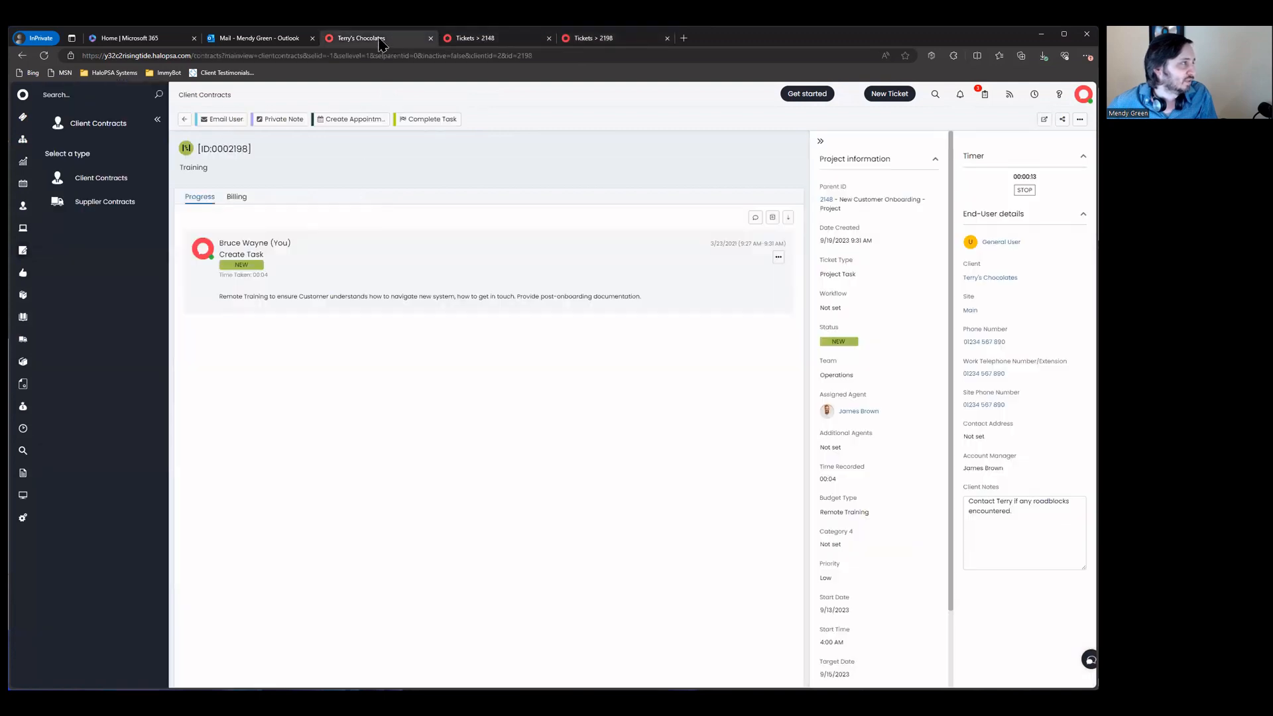
pyautogui.click(475, 40)
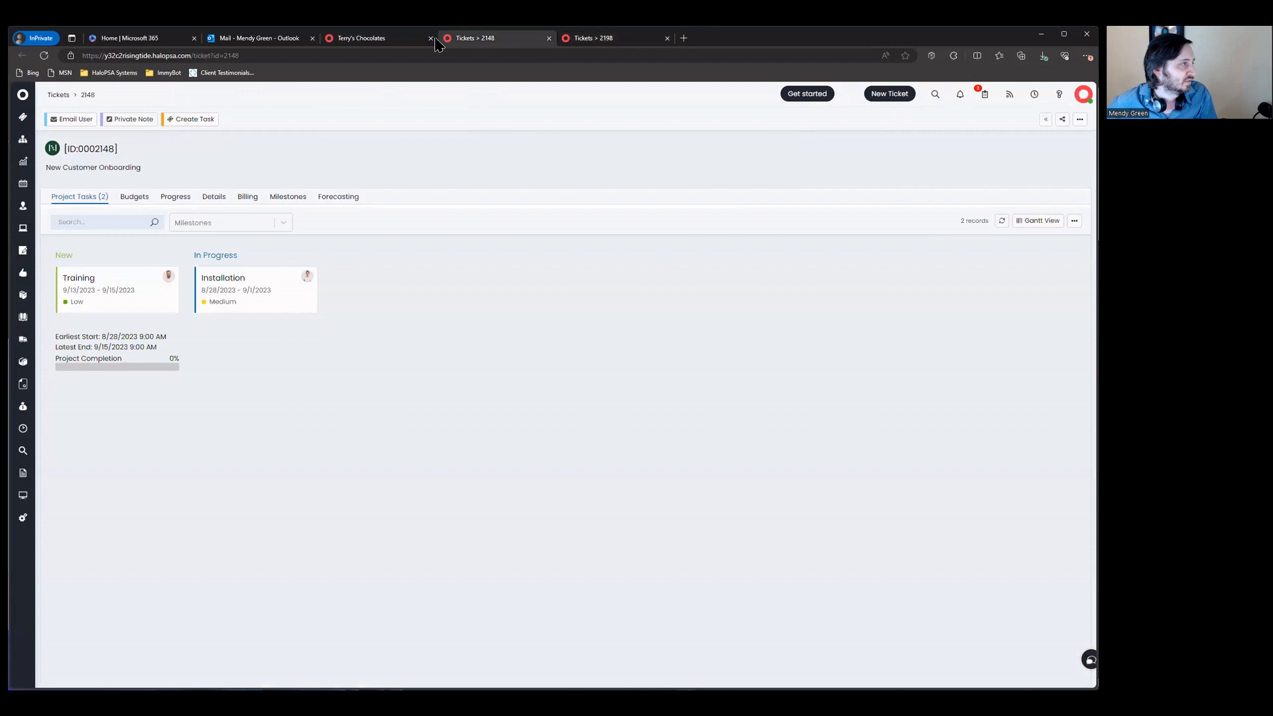
pyautogui.click(406, 41)
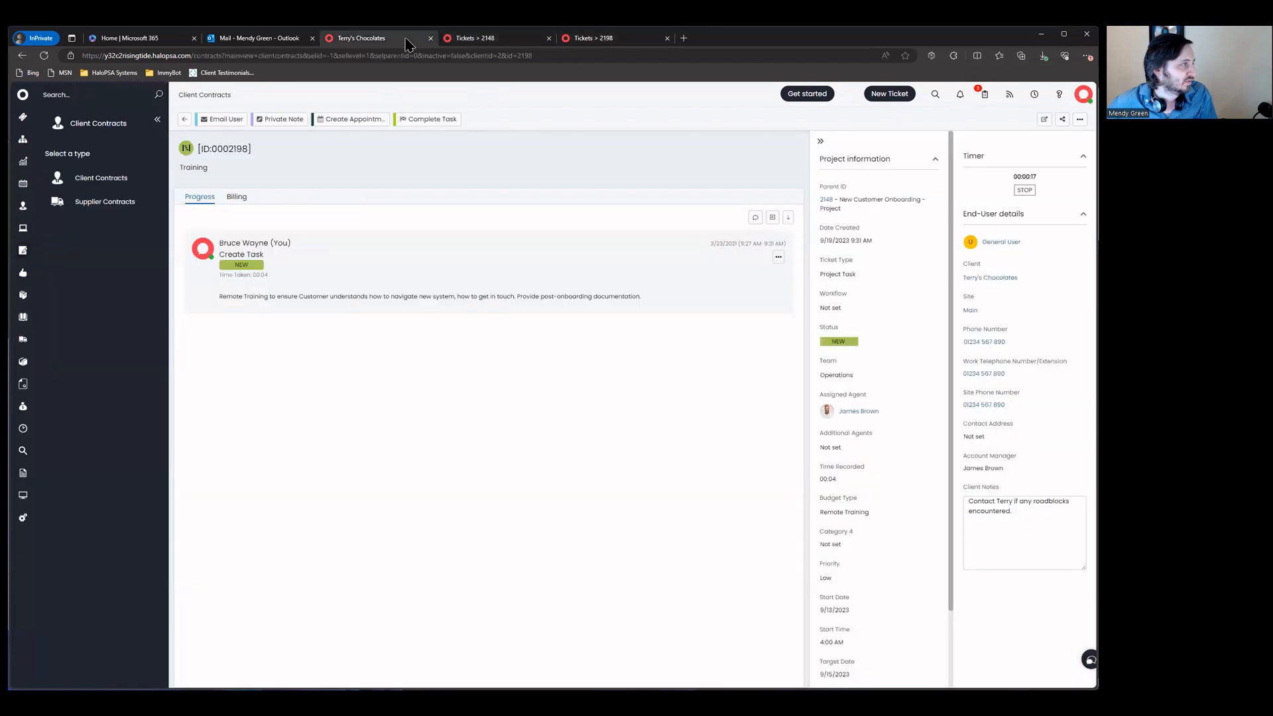
pyautogui.click(510, 37)
pyautogui.click(583, 40)
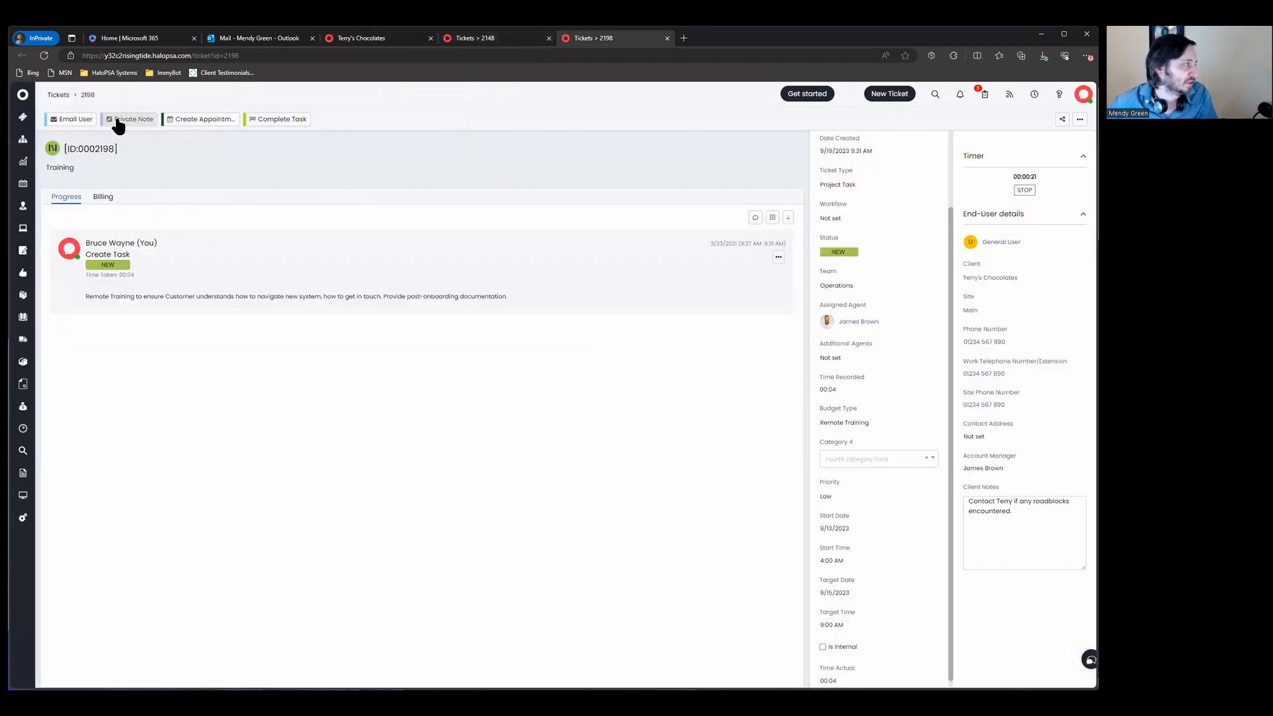
# Step: Save a private note with On-Site Support charge rate, In Progress status and 2 hours time taken
pyautogui.click(131, 121)
pyautogui.click(479, 396)
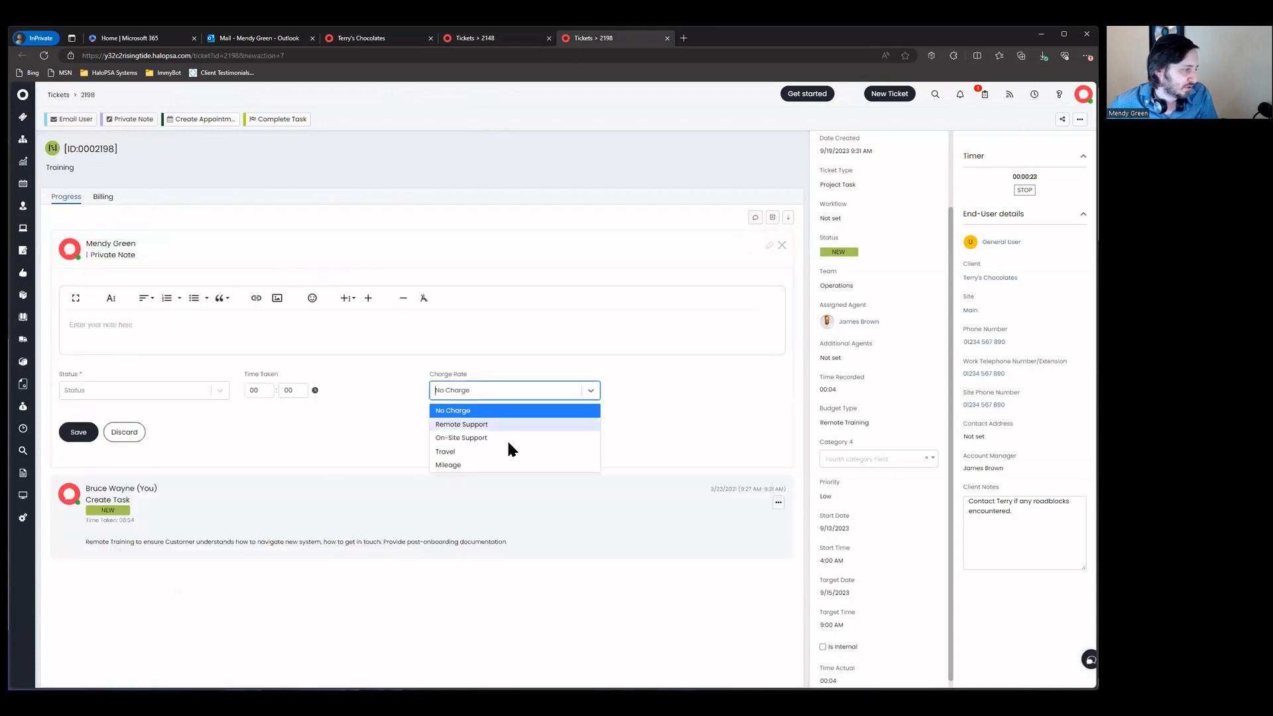
pyautogui.click(506, 436)
pyautogui.click(106, 390)
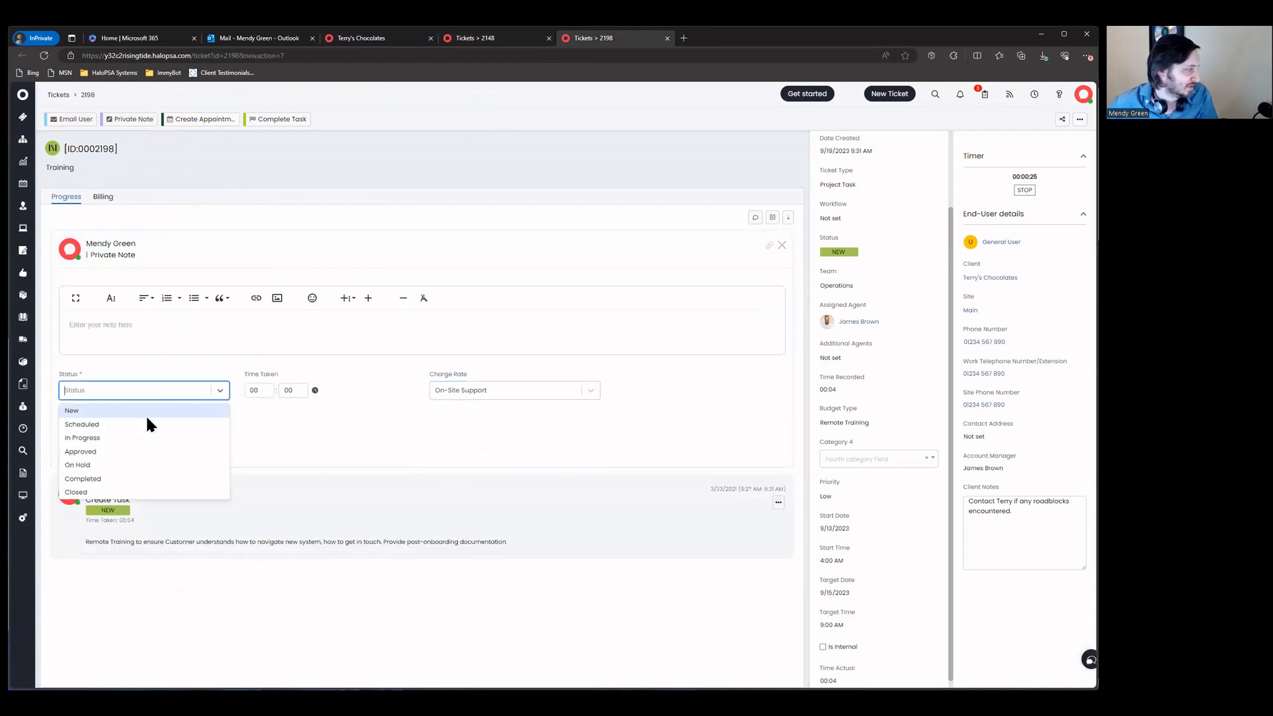
pyautogui.click(137, 440)
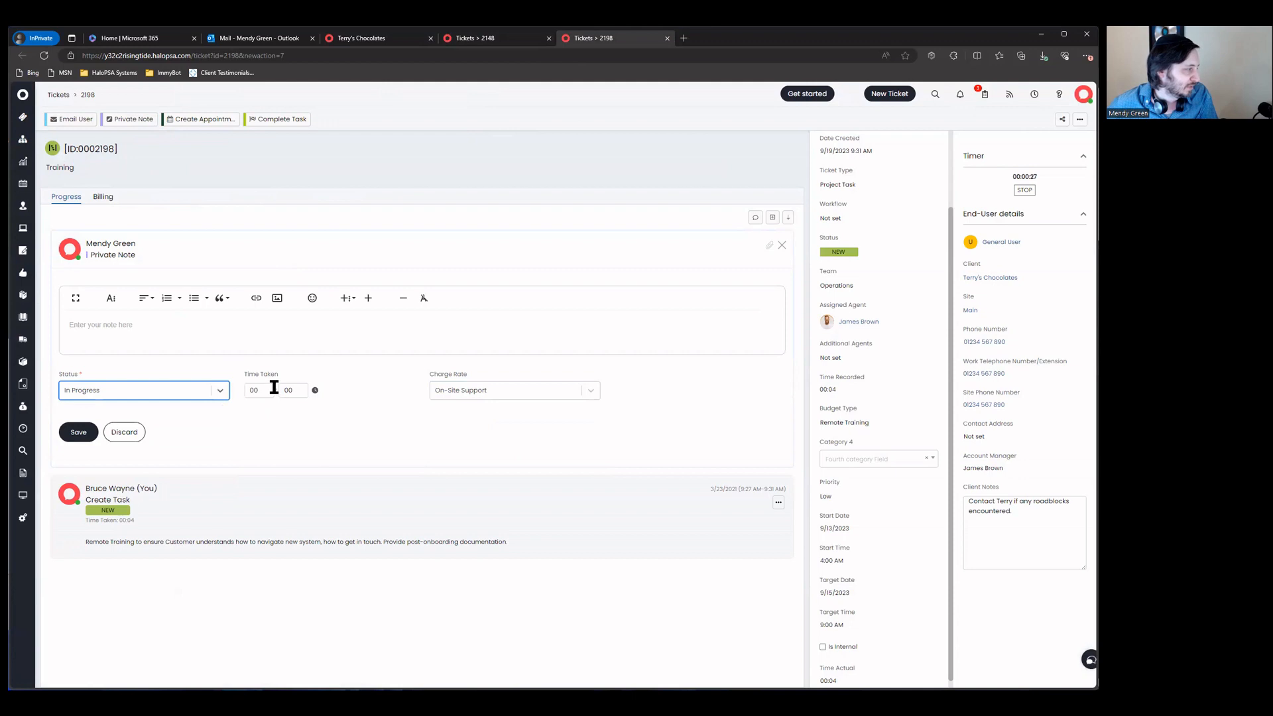
pyautogui.click(250, 390)
pyautogui.write('2')
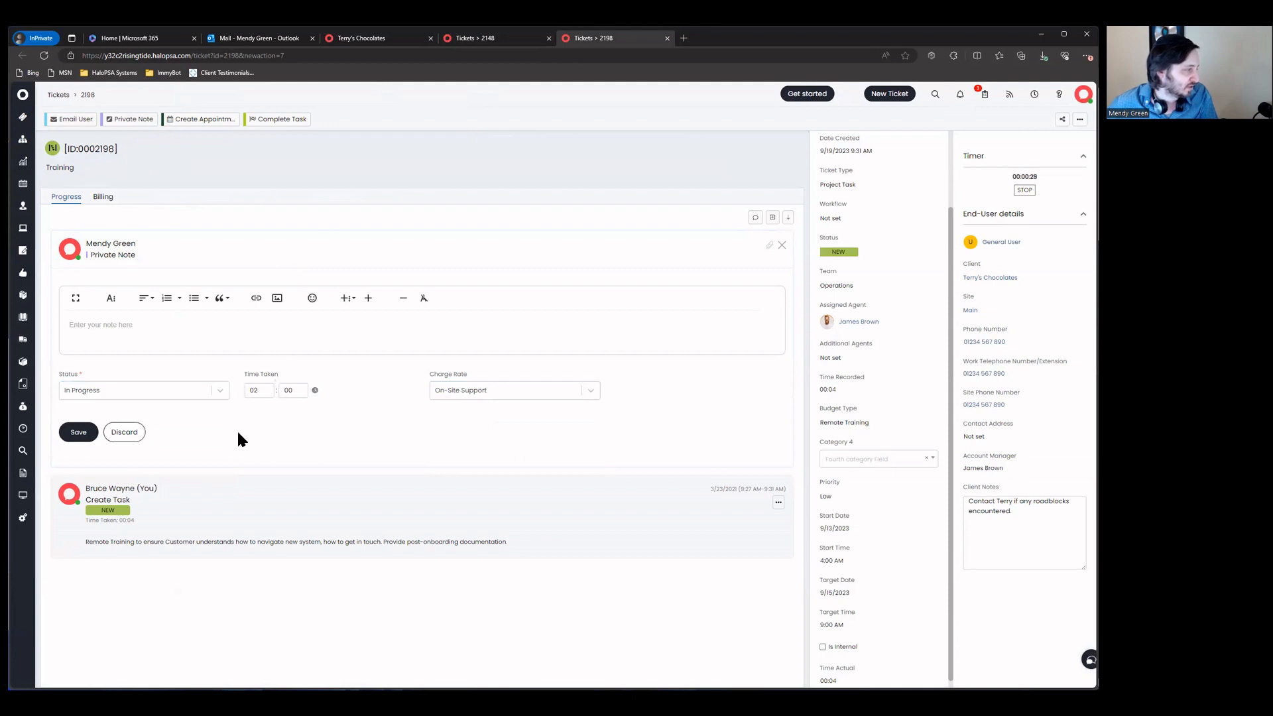
pyautogui.click(80, 432)
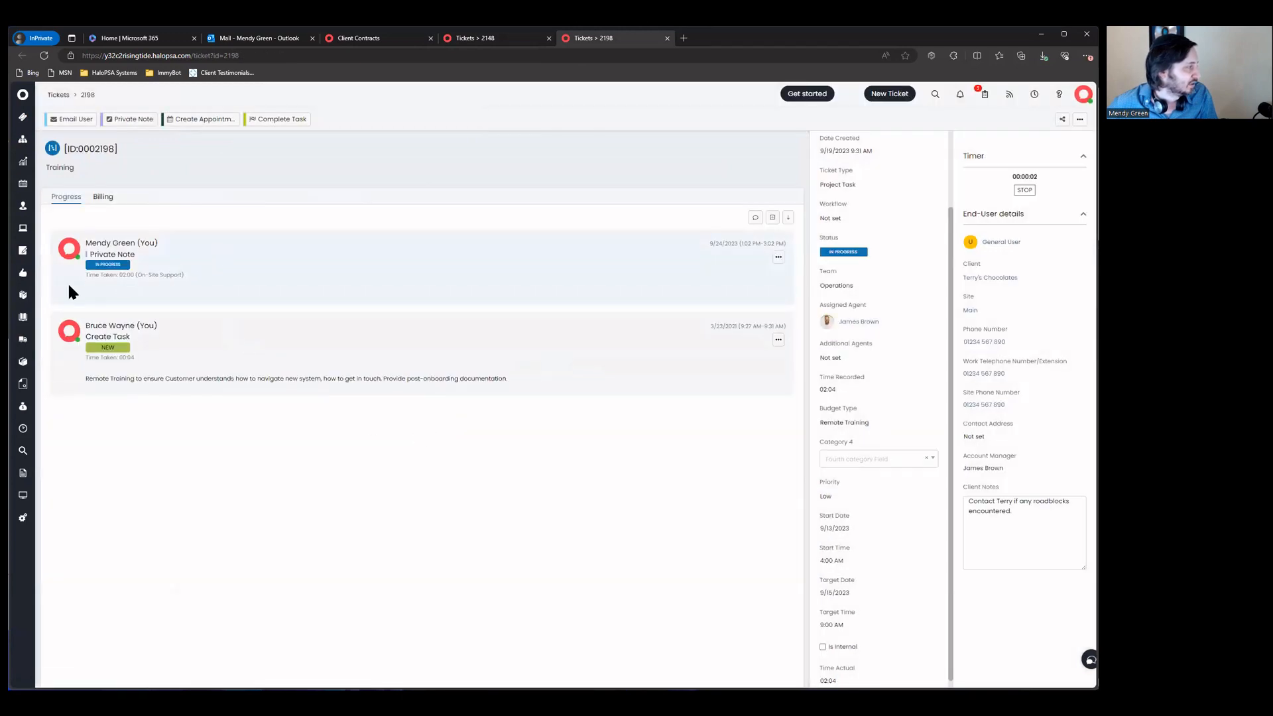
# Step: Inspect the note's Time Tracking billing details: Is Billable Yes and an empty Billing Plan, then close them
pyautogui.click(778, 257)
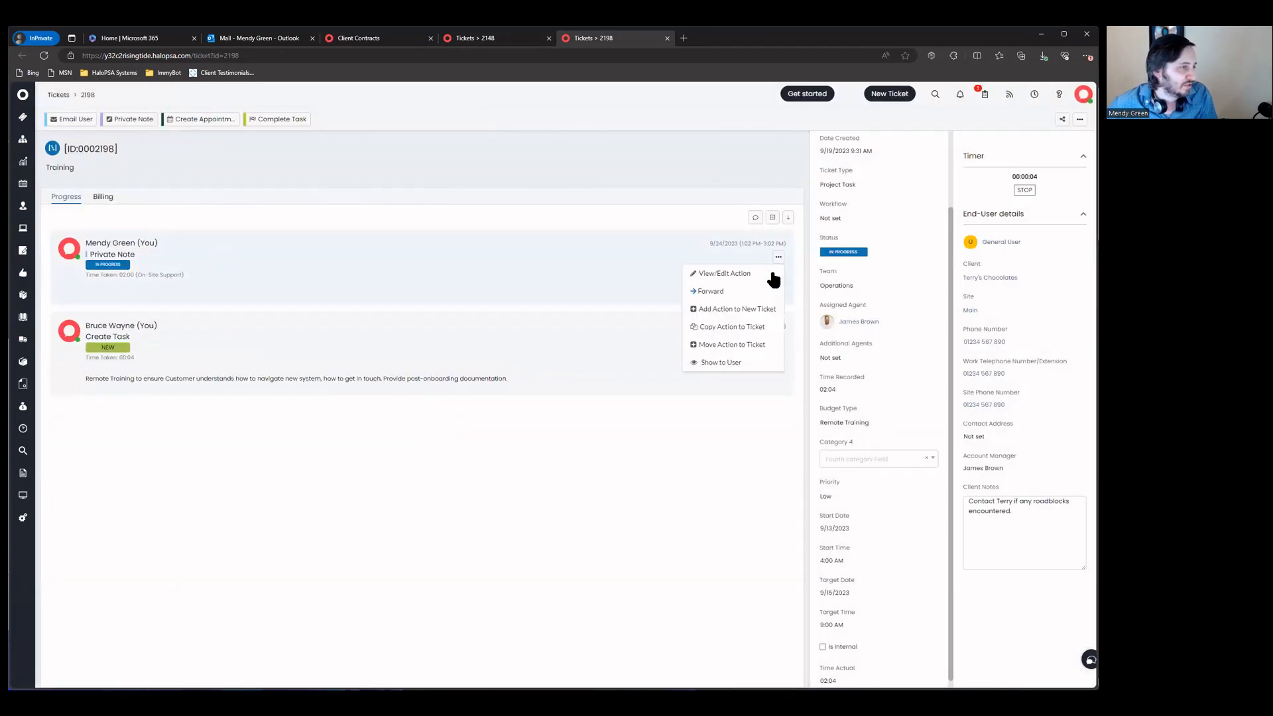
pyautogui.click(729, 285)
pyautogui.click(136, 195)
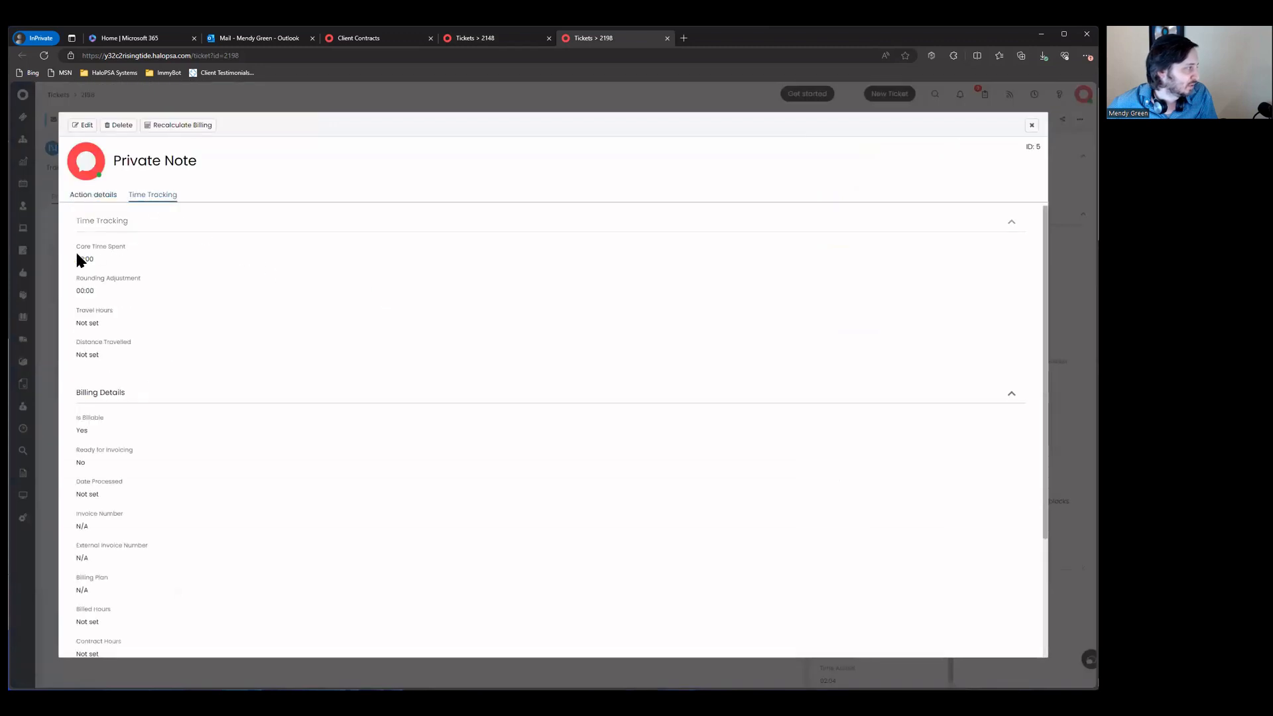
pyautogui.scroll(-1, 81, 381)
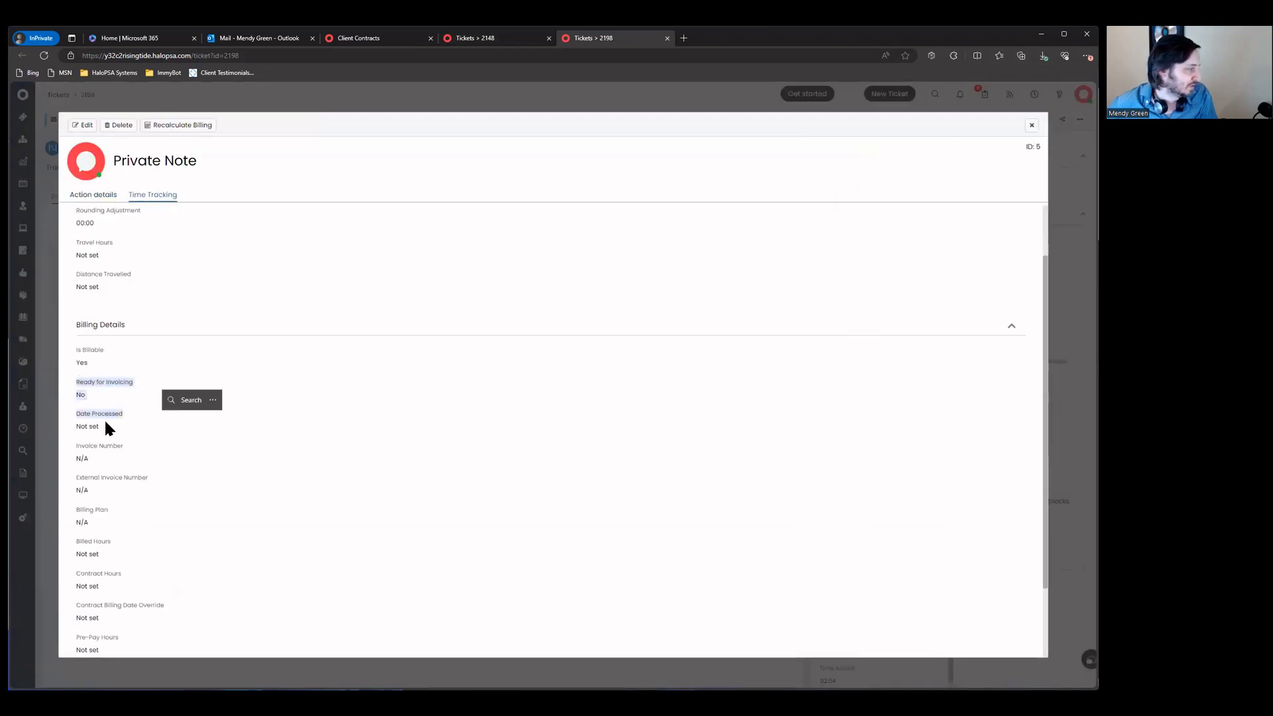
pyautogui.moveTo(77, 347); pyautogui.dragTo(133, 383)
pyautogui.scroll(-2, 199, 450)
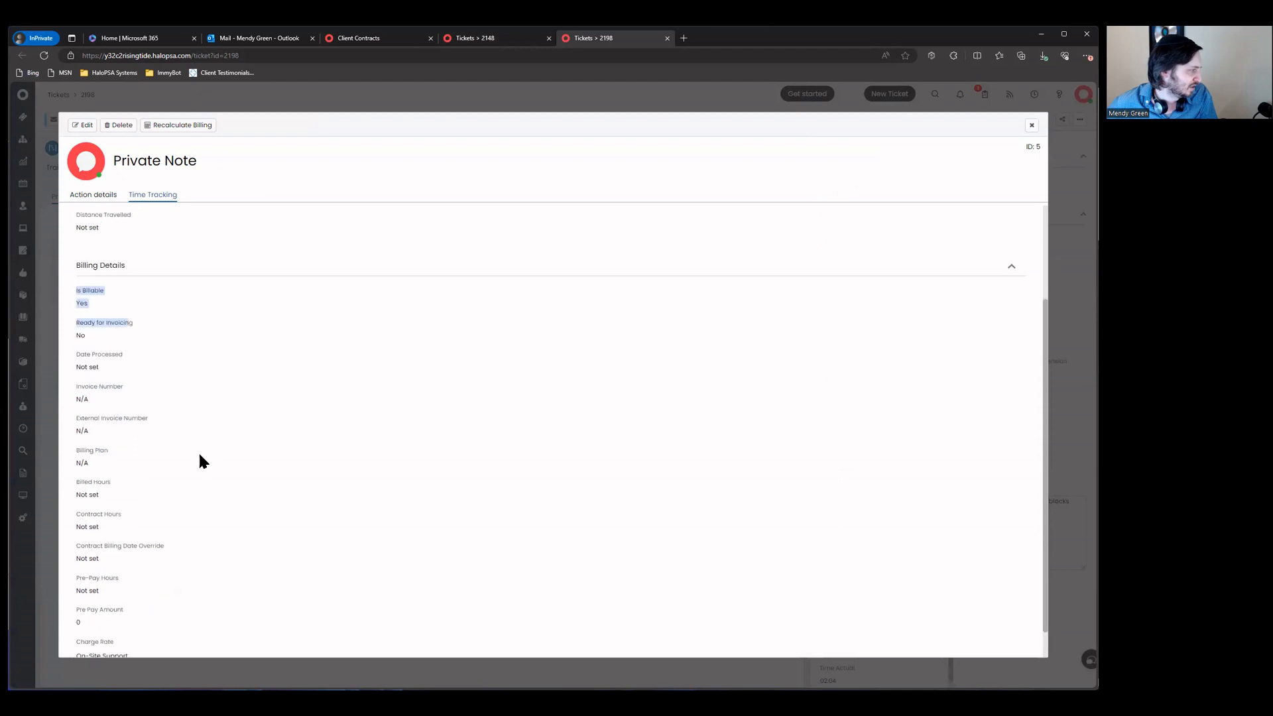
pyautogui.click(131, 438)
pyautogui.moveTo(77, 415); pyautogui.dragTo(176, 494)
pyautogui.click(125, 608)
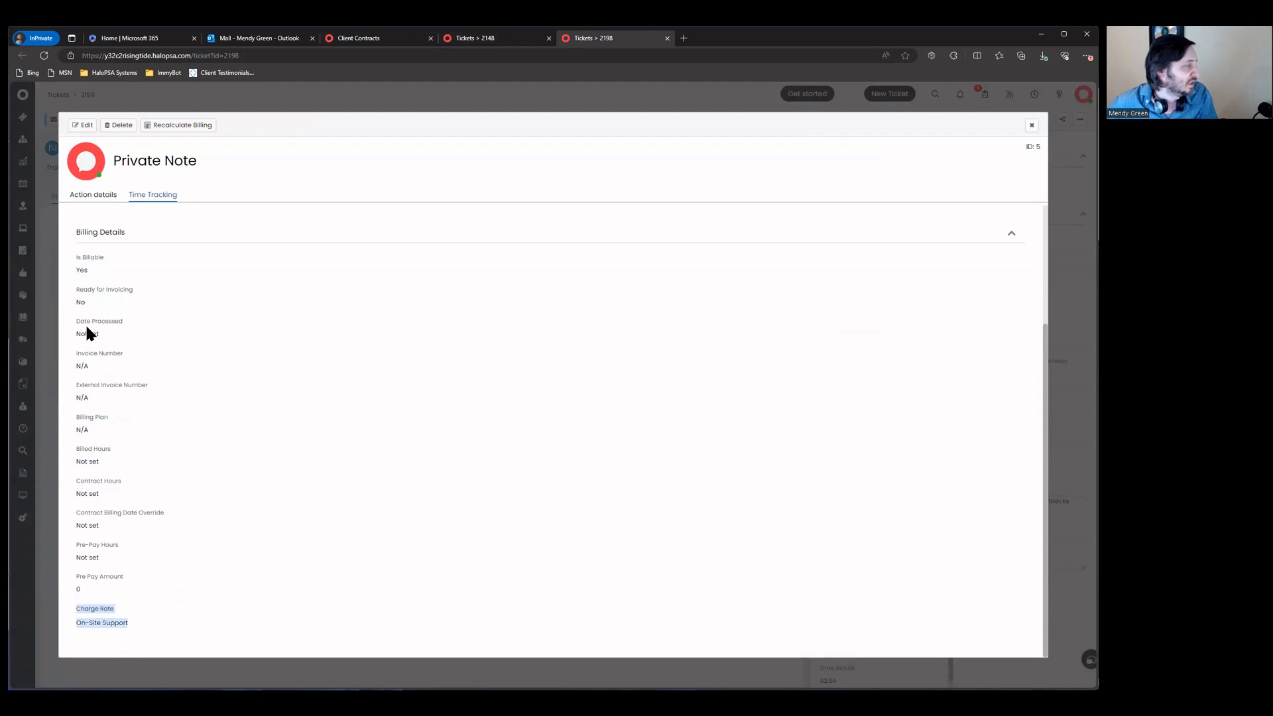
pyautogui.moveTo(81, 280); pyautogui.dragTo(250, 607)
pyautogui.click(250, 608)
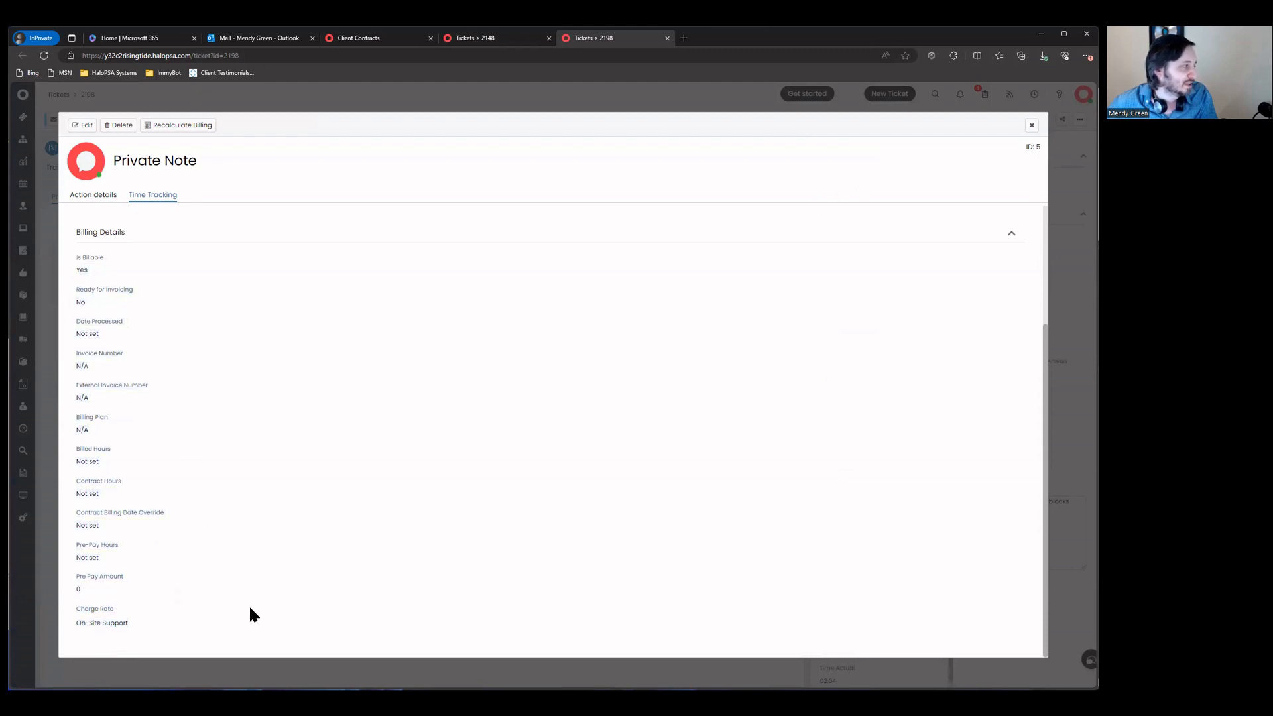
pyautogui.click(1032, 126)
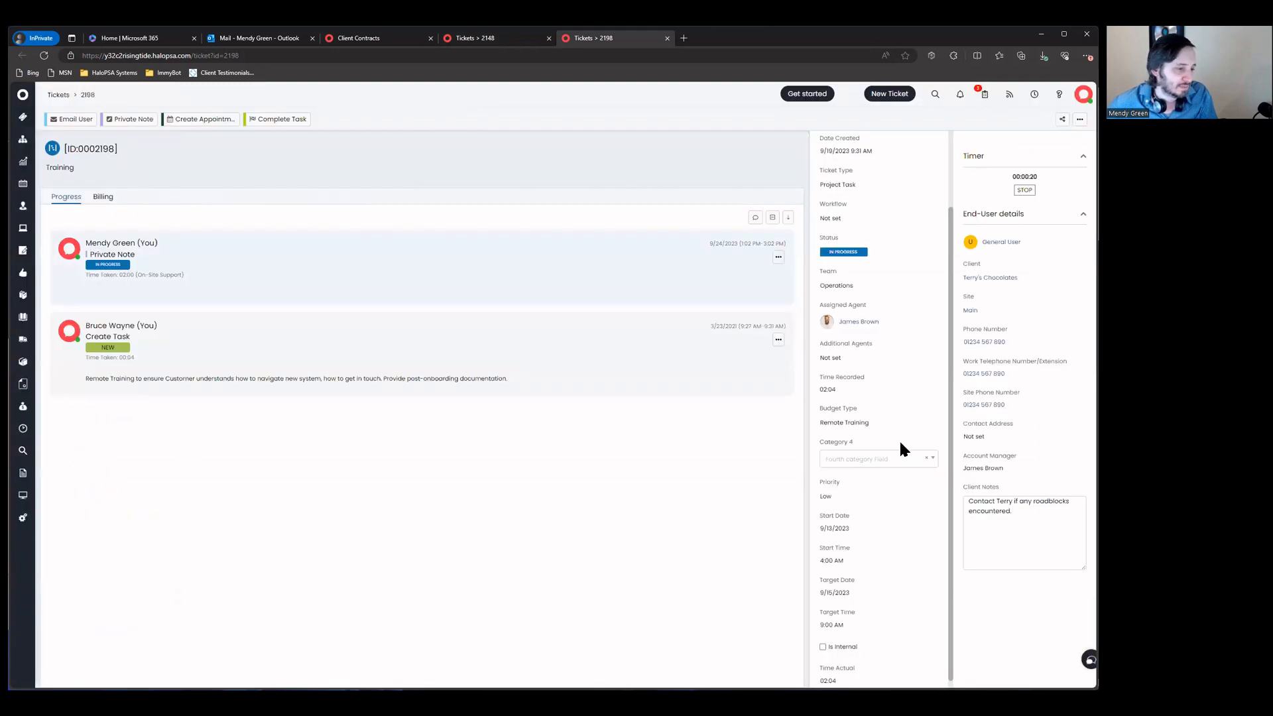
# Step: Choose Projects > Time Billed for task 2198's Category 4 and dismiss the share popup
pyautogui.click(869, 450)
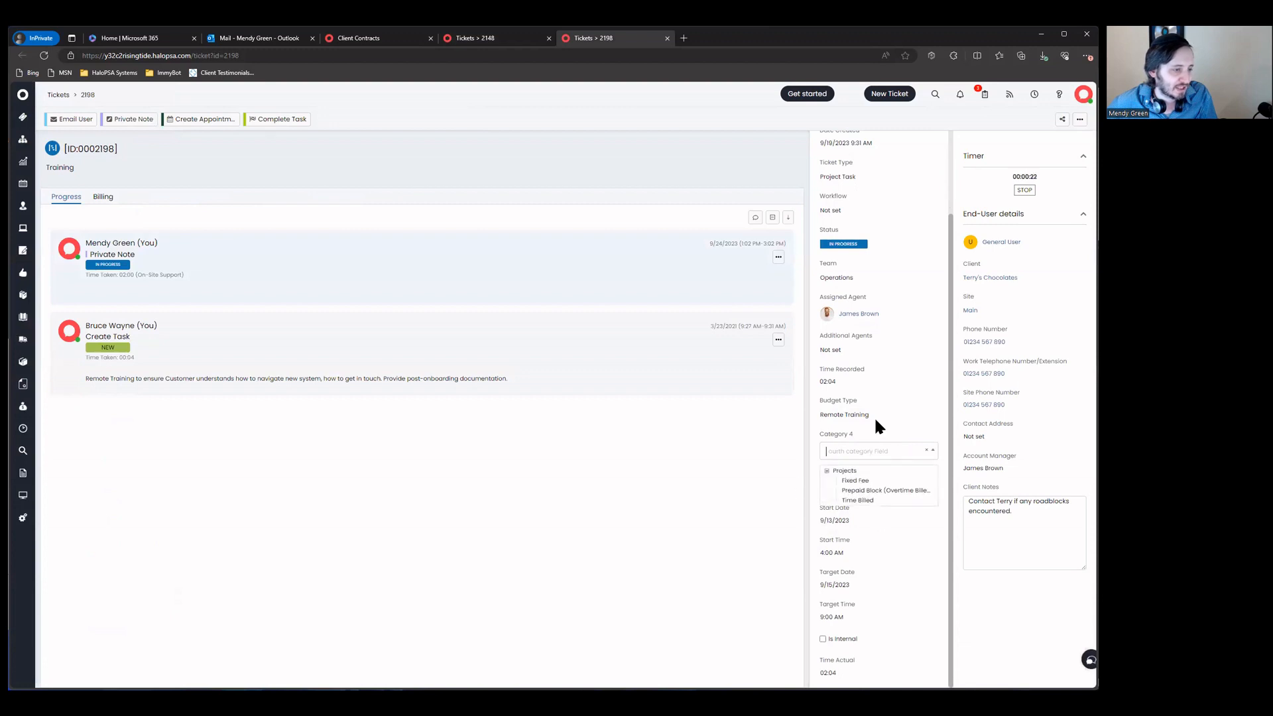
pyautogui.click(862, 499)
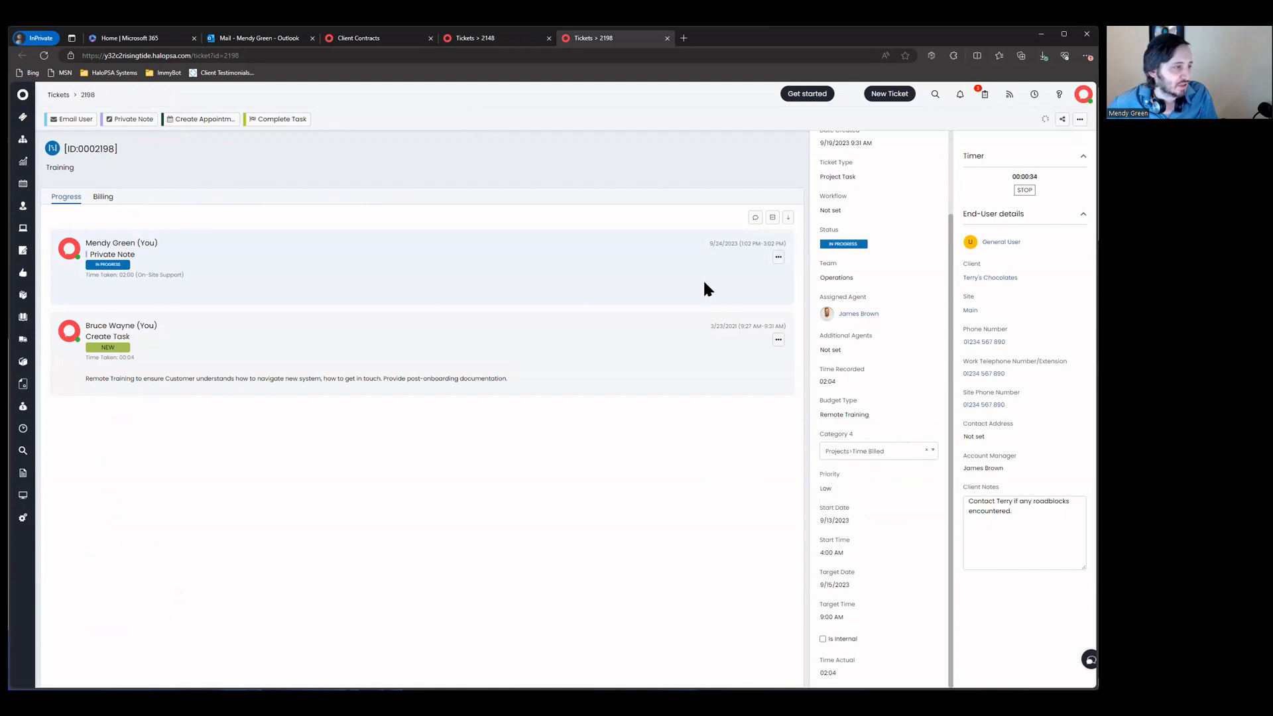
pyautogui.click(778, 258)
pyautogui.click(1062, 120)
pyautogui.click(1048, 123)
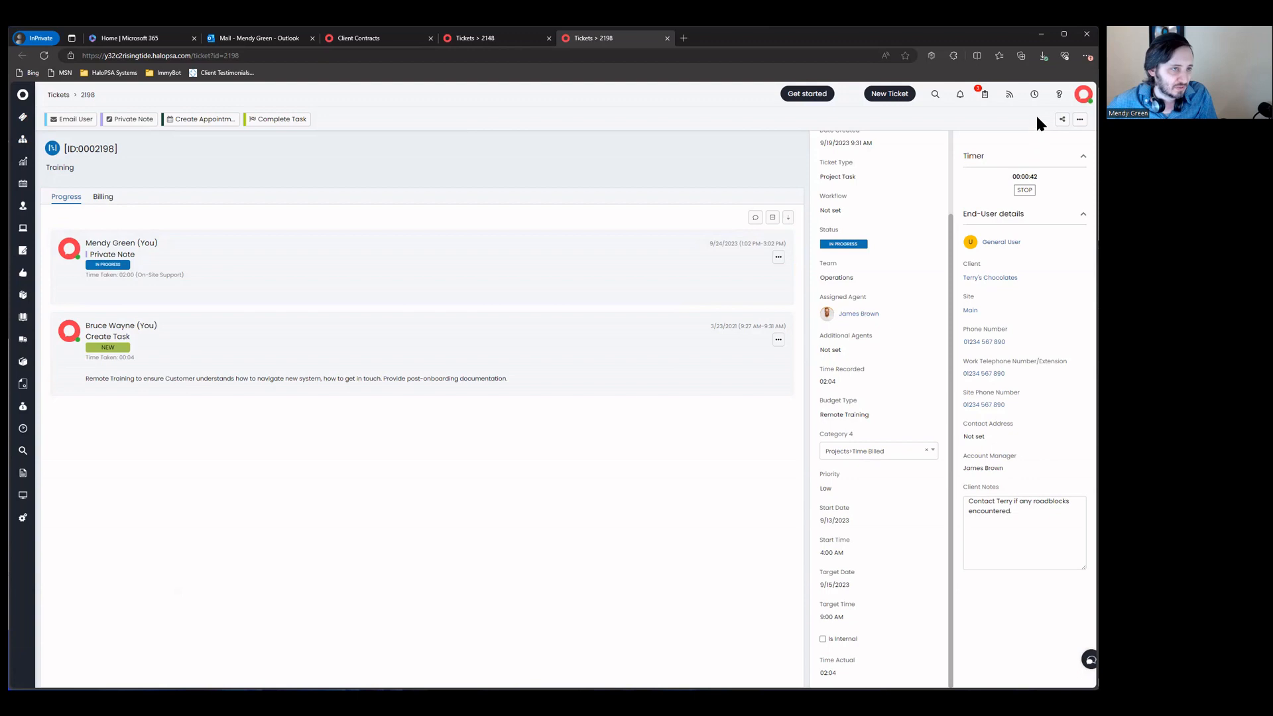
# Step: Run Recalculate Billing on the private note, review its Time Tracking, then go to project 2148
pyautogui.click(778, 257)
pyautogui.click(706, 274)
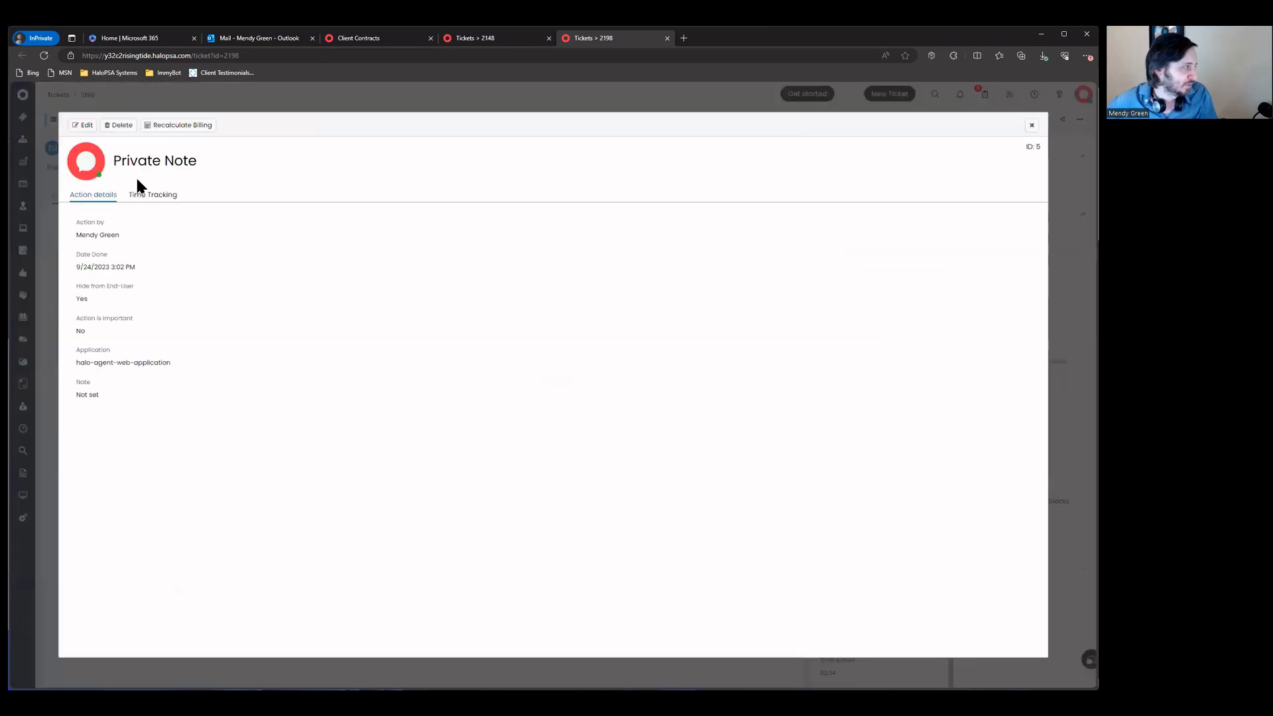
pyautogui.click(173, 124)
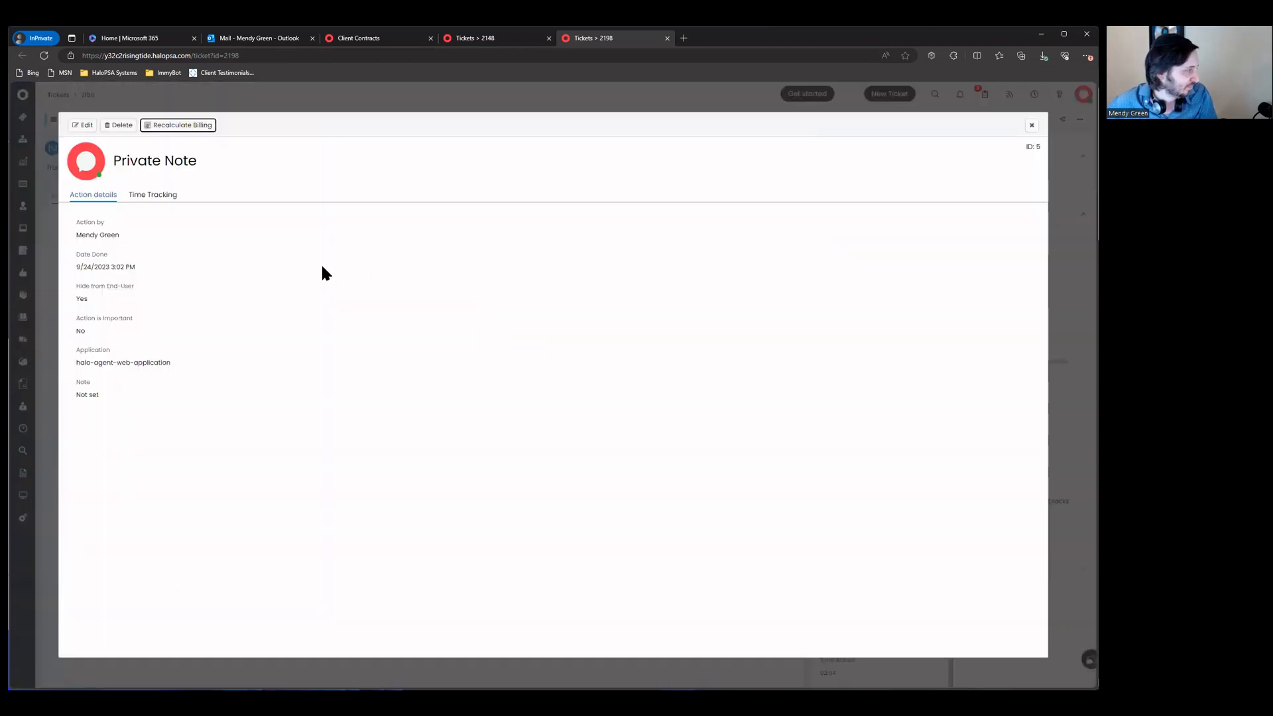
pyautogui.click(145, 197)
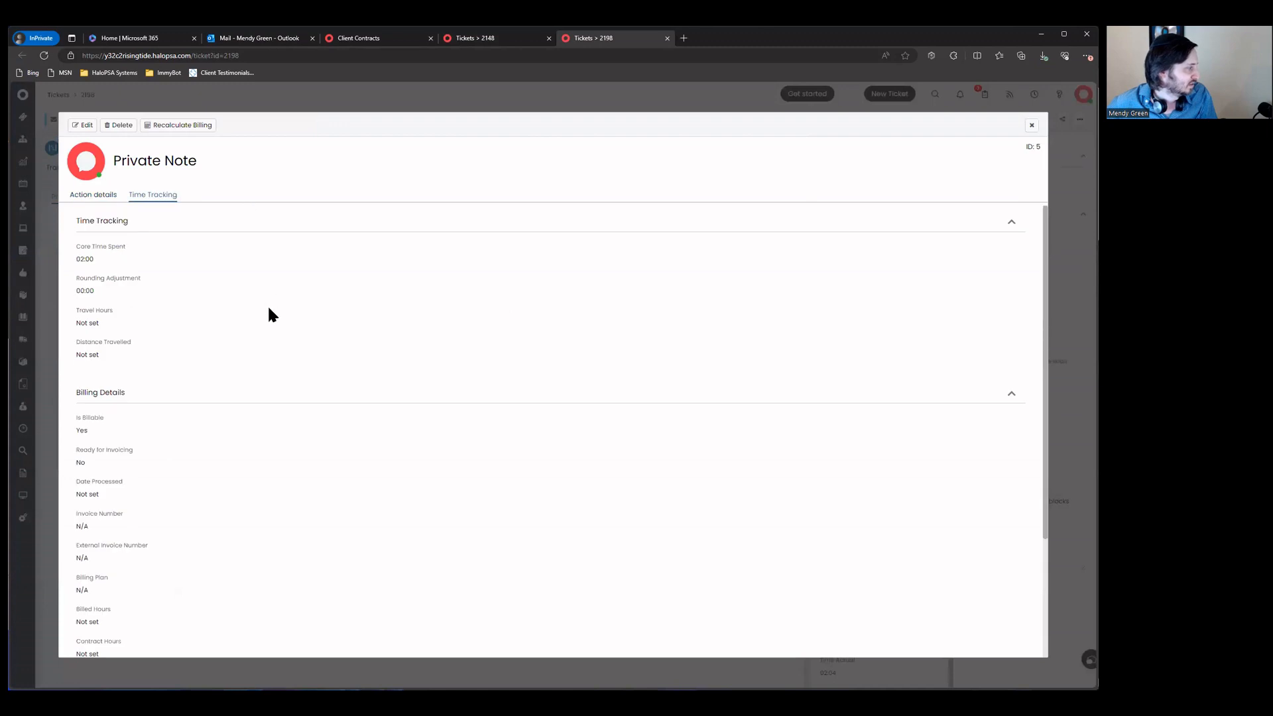
pyautogui.scroll(-2, 268, 308)
pyautogui.scroll(-1, 264, 358)
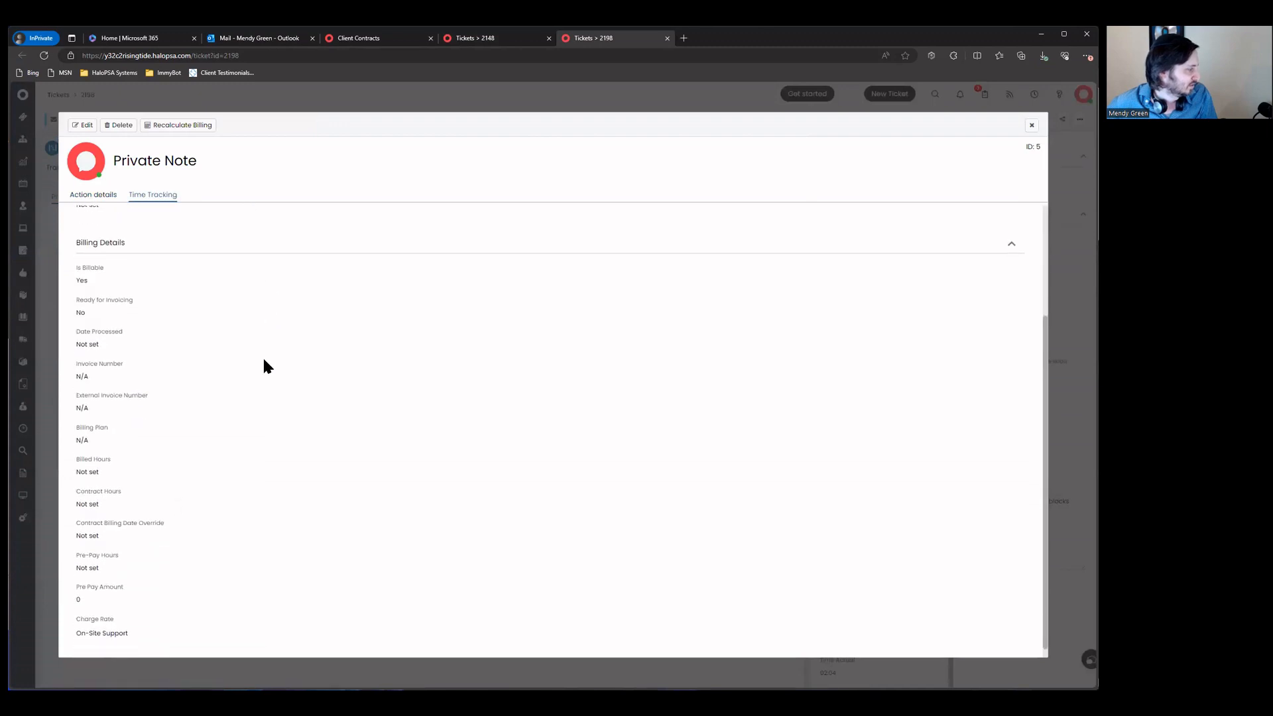
pyautogui.scroll(3, 263, 360)
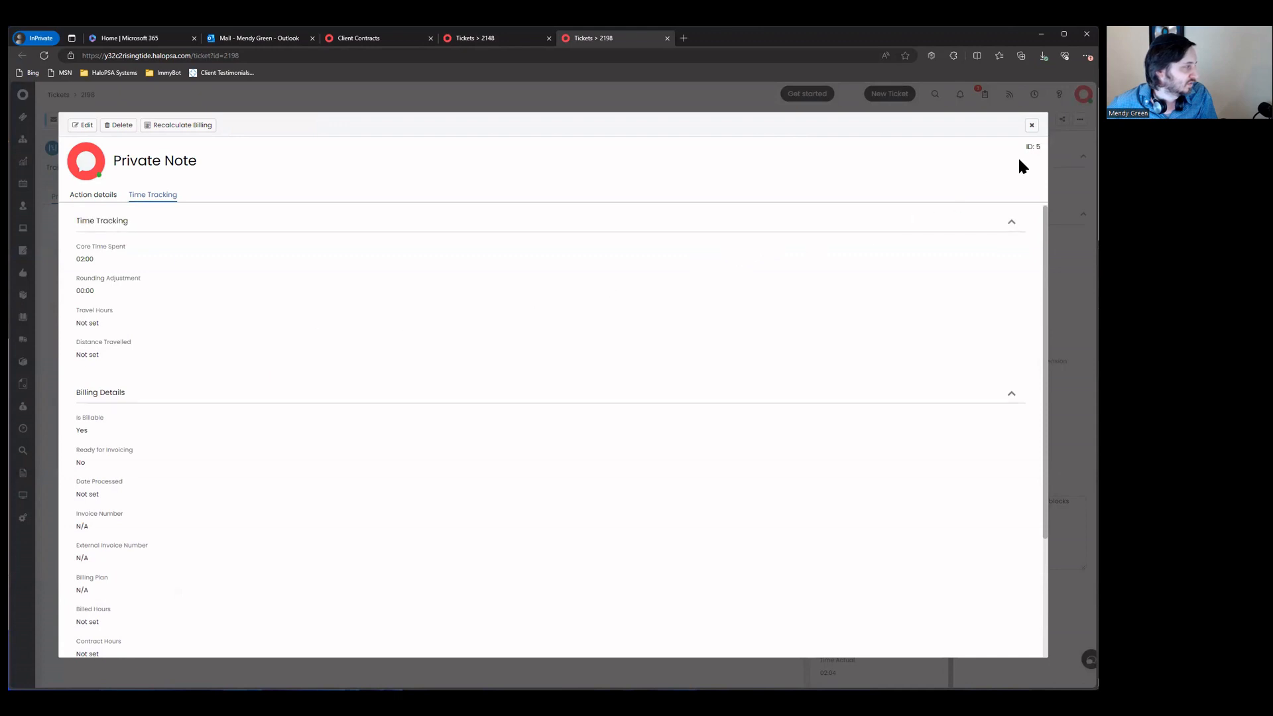
pyautogui.click(1032, 125)
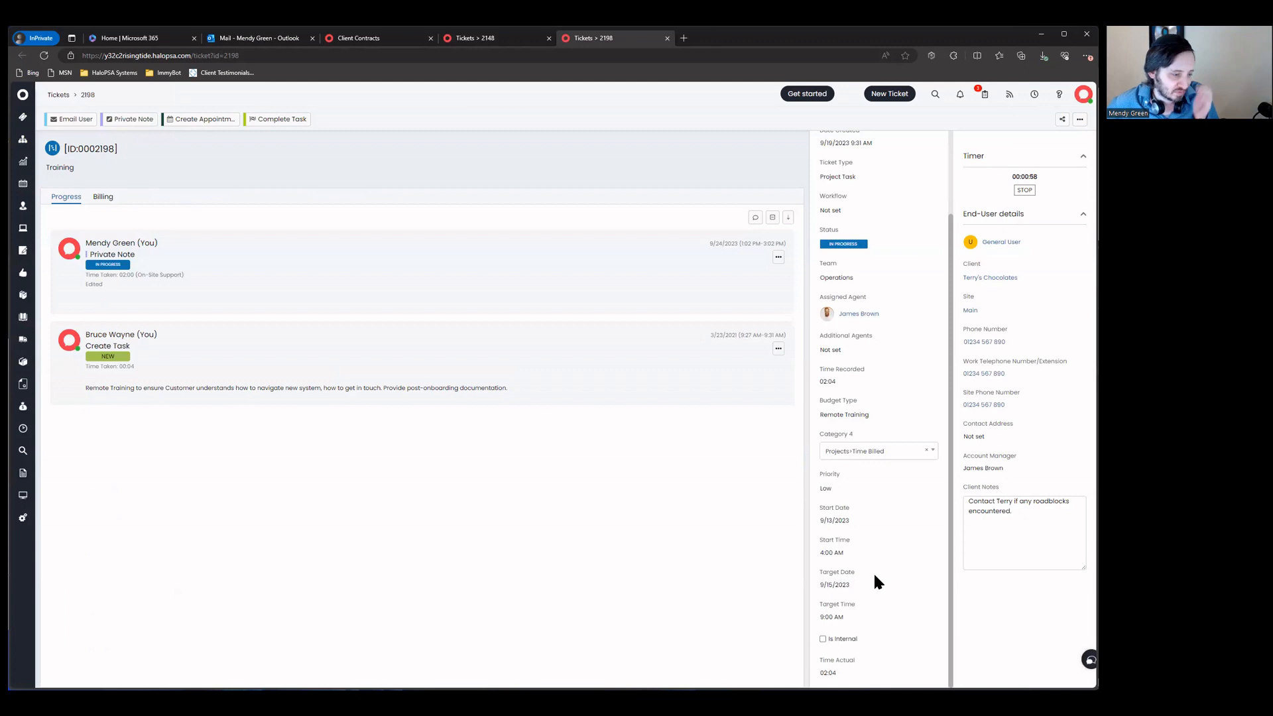
pyautogui.scroll(2, 873, 571)
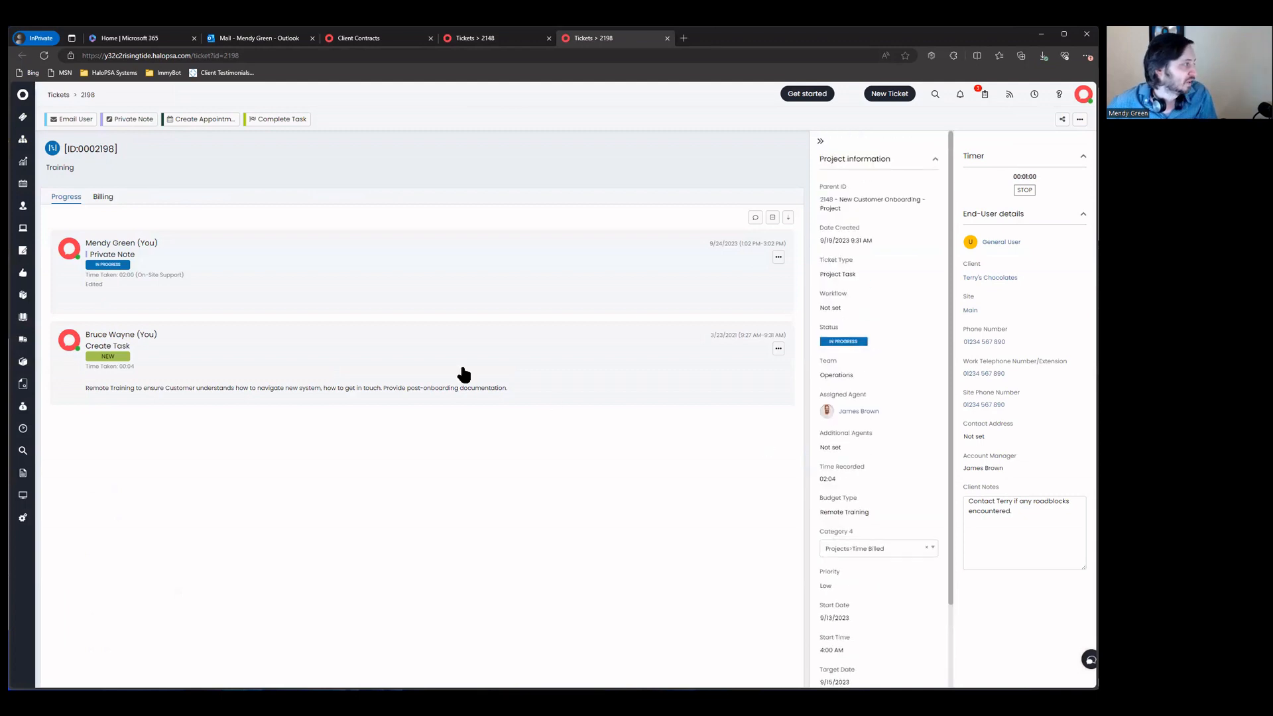
pyautogui.click(528, 43)
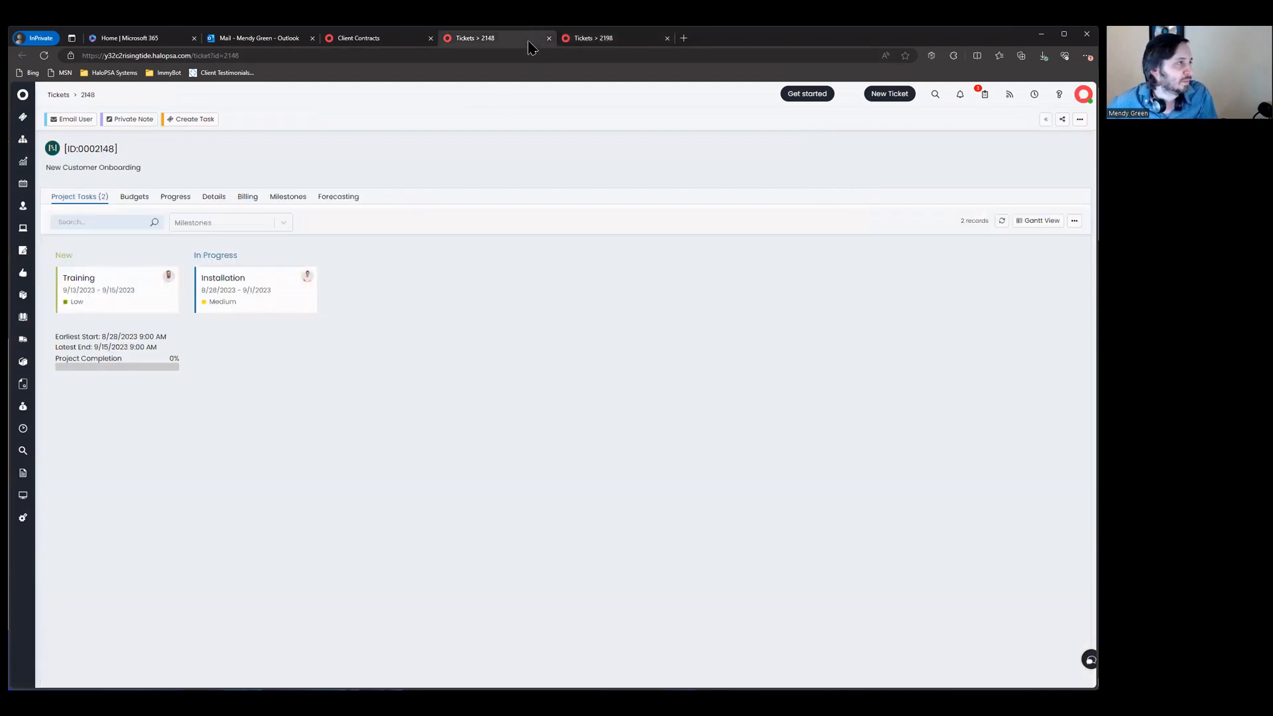
# Step: On project 2148's Details tab, pick Time Billed under Projects for the Category 4 field
pyautogui.click(611, 44)
pyautogui.click(497, 44)
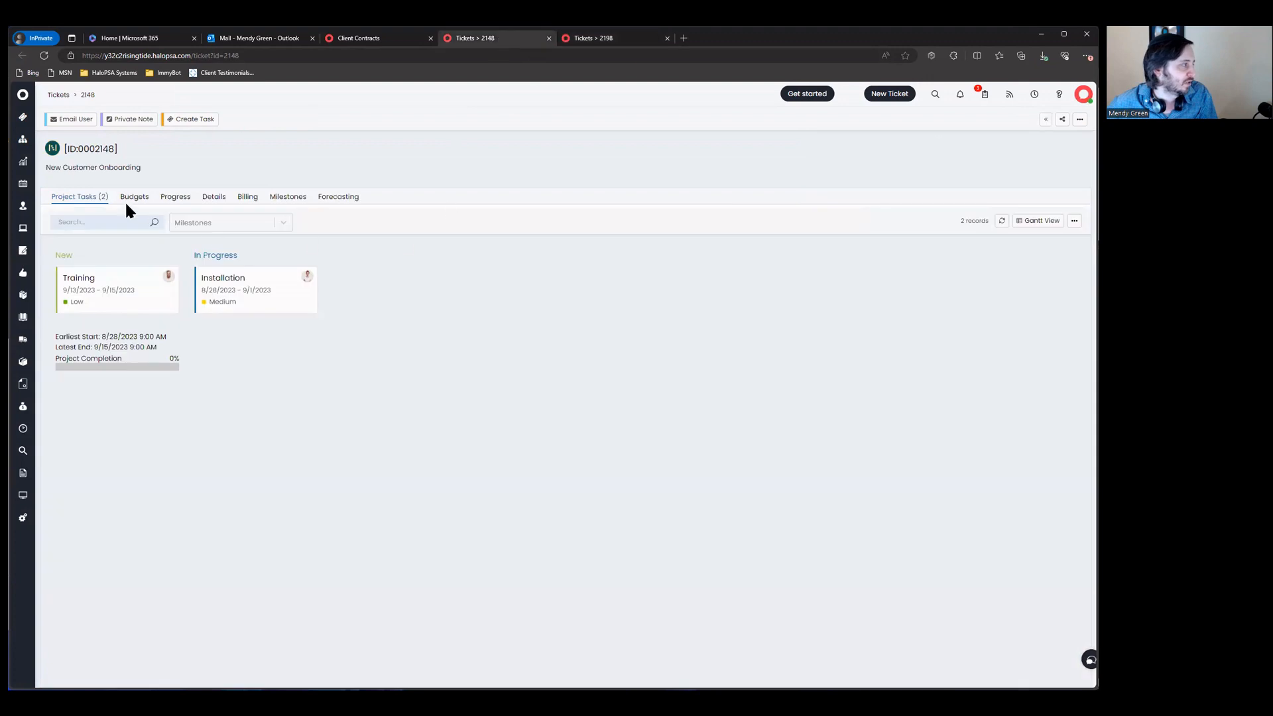
pyautogui.click(225, 201)
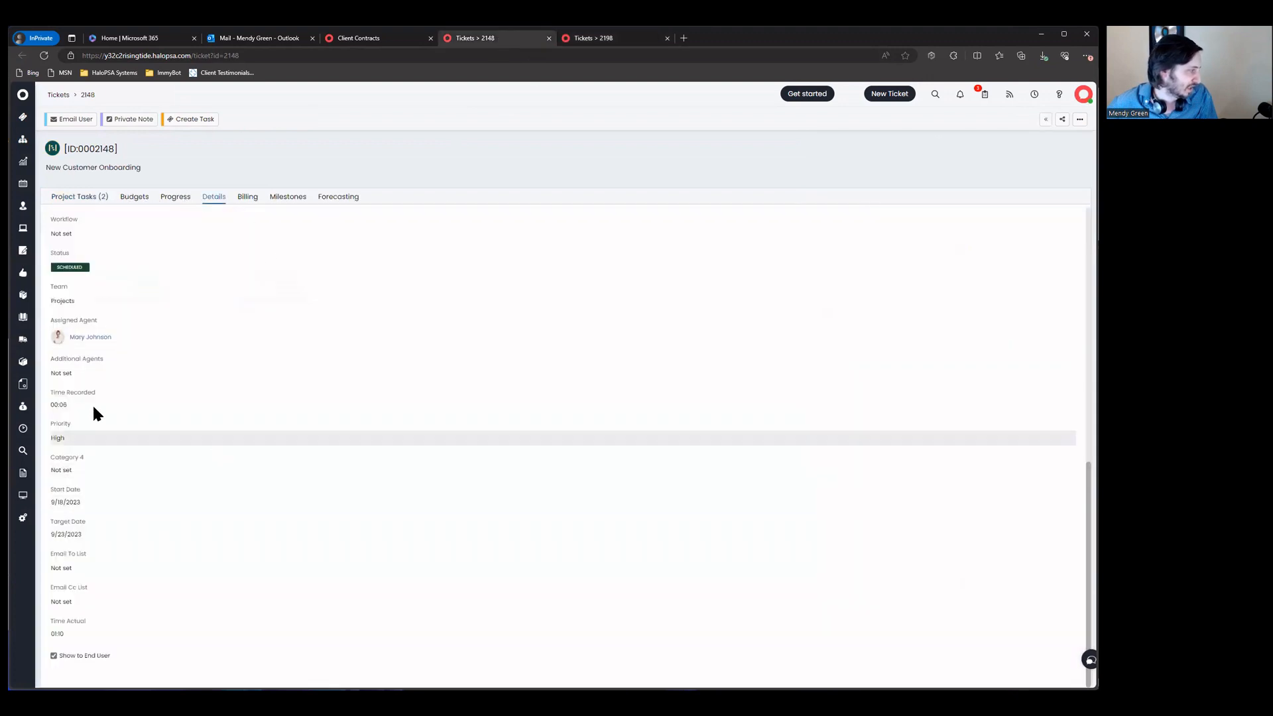
pyautogui.scroll(2, 82, 487)
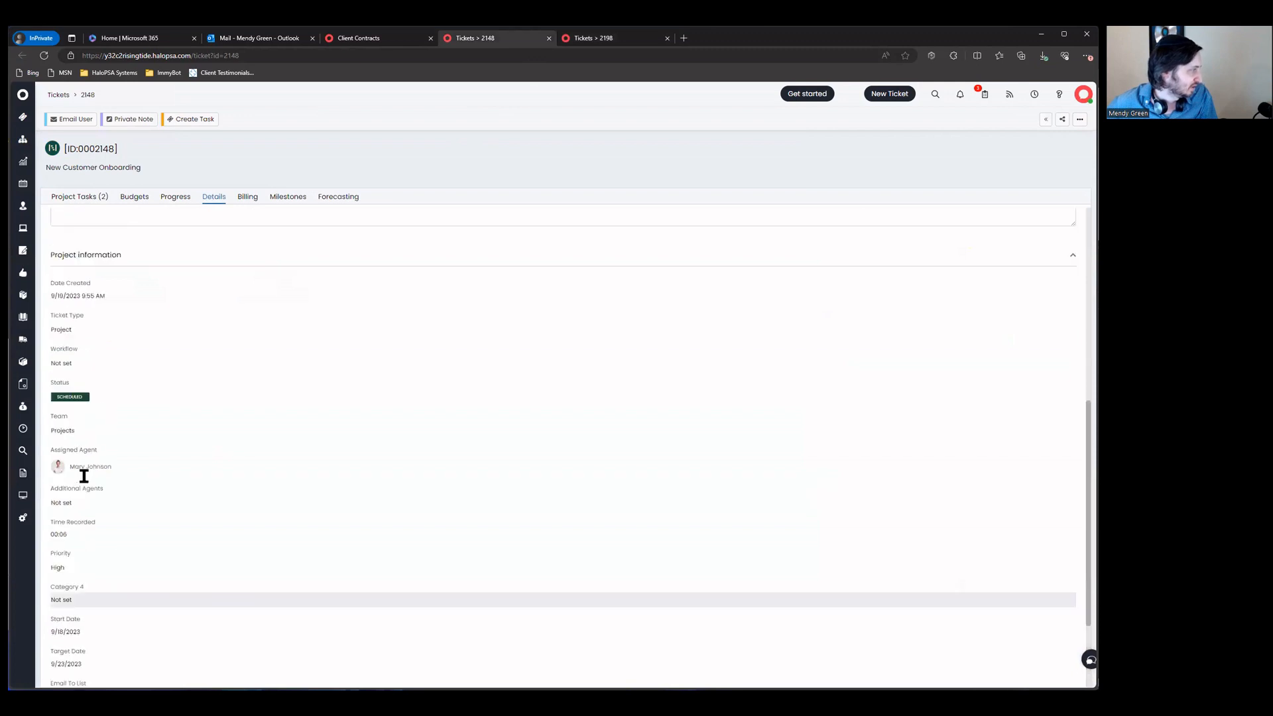
pyautogui.scroll(-2, 112, 443)
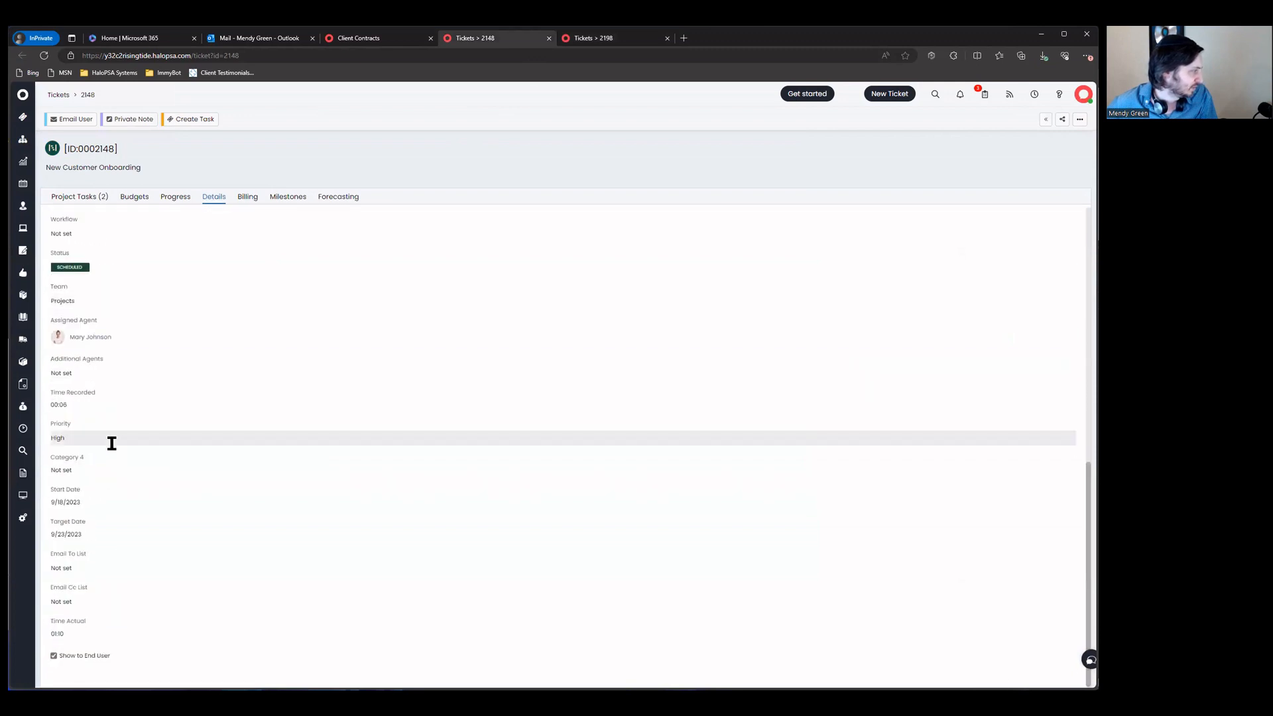
pyautogui.click(116, 476)
pyautogui.click(58, 493)
pyautogui.click(99, 521)
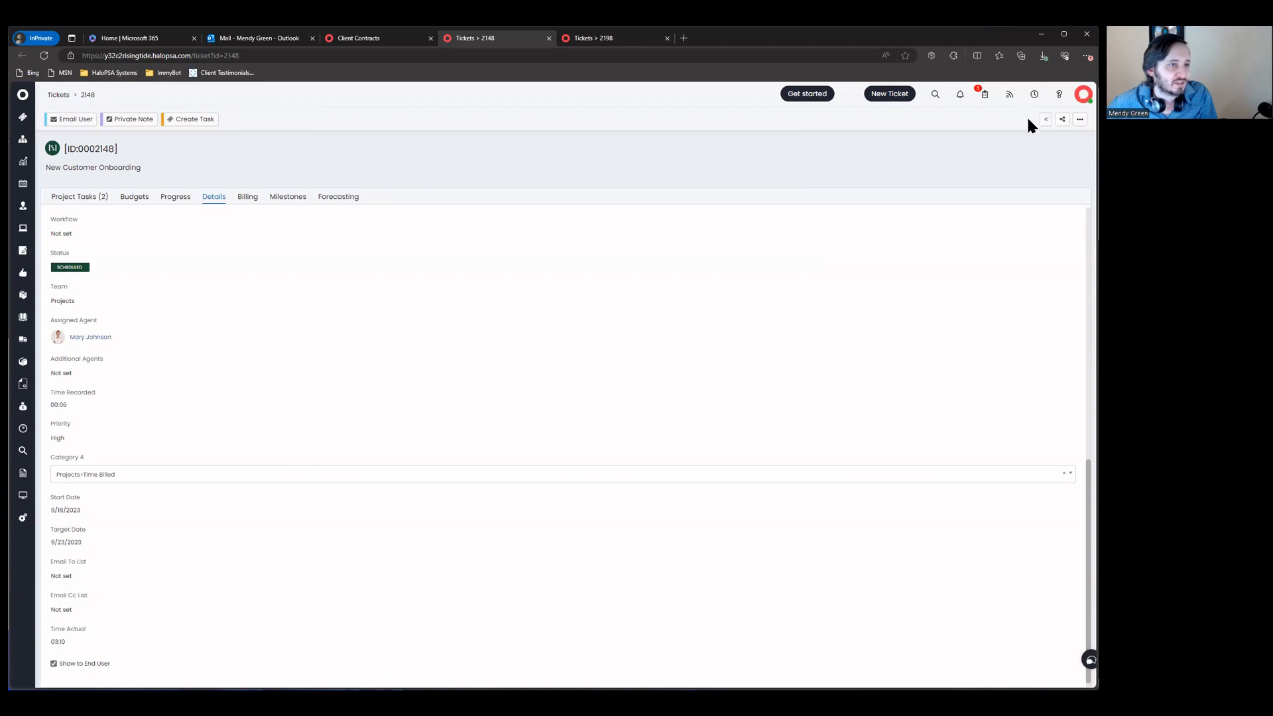
# Step: Recalculate billing on ticket 2198's private note and review its time tracking details
pyautogui.click(630, 40)
pyautogui.click(778, 257)
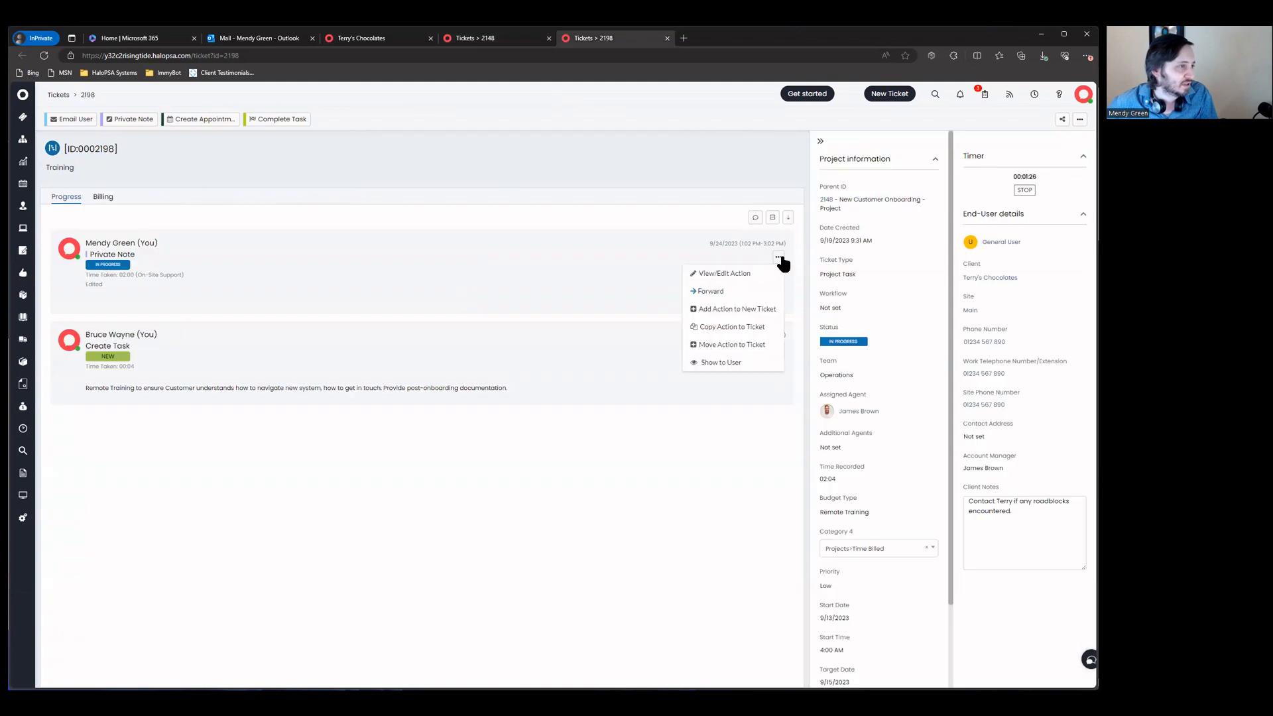
pyautogui.click(762, 271)
pyautogui.click(196, 126)
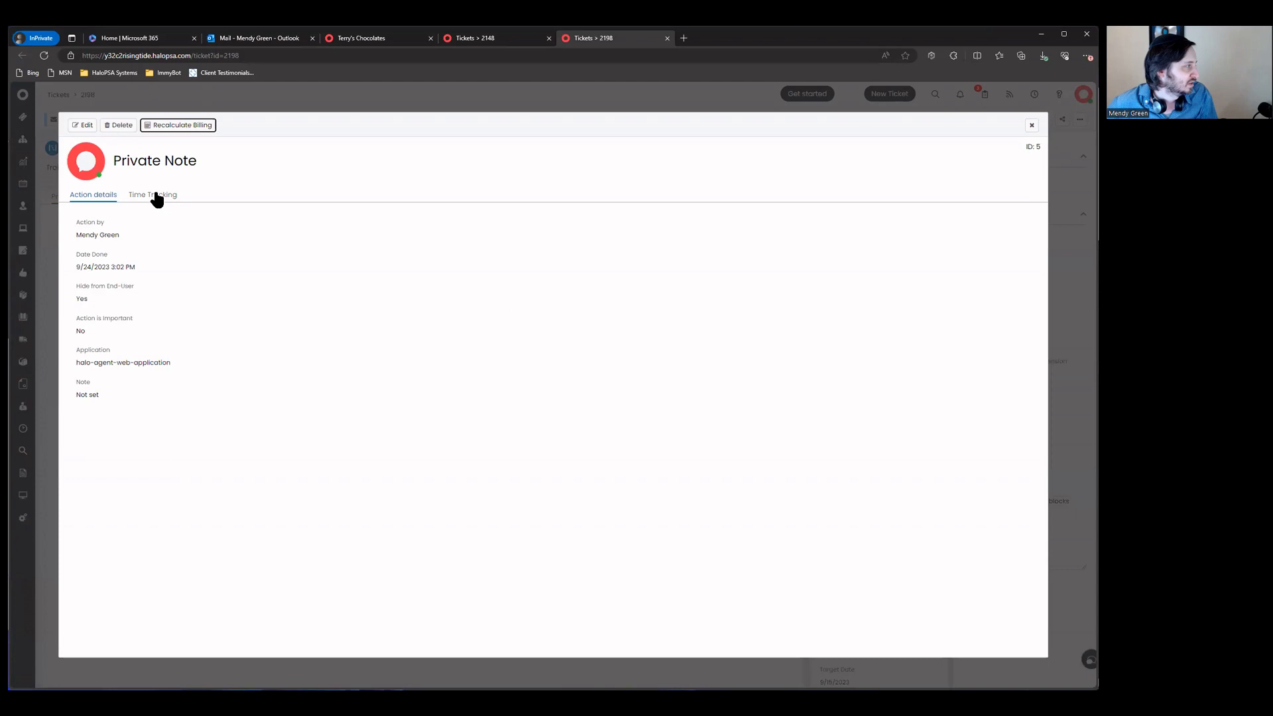
pyautogui.click(157, 198)
pyautogui.scroll(-1, 277, 318)
pyautogui.scroll(-1, 278, 324)
pyautogui.scroll(-1, 282, 324)
pyautogui.scroll(3, 305, 325)
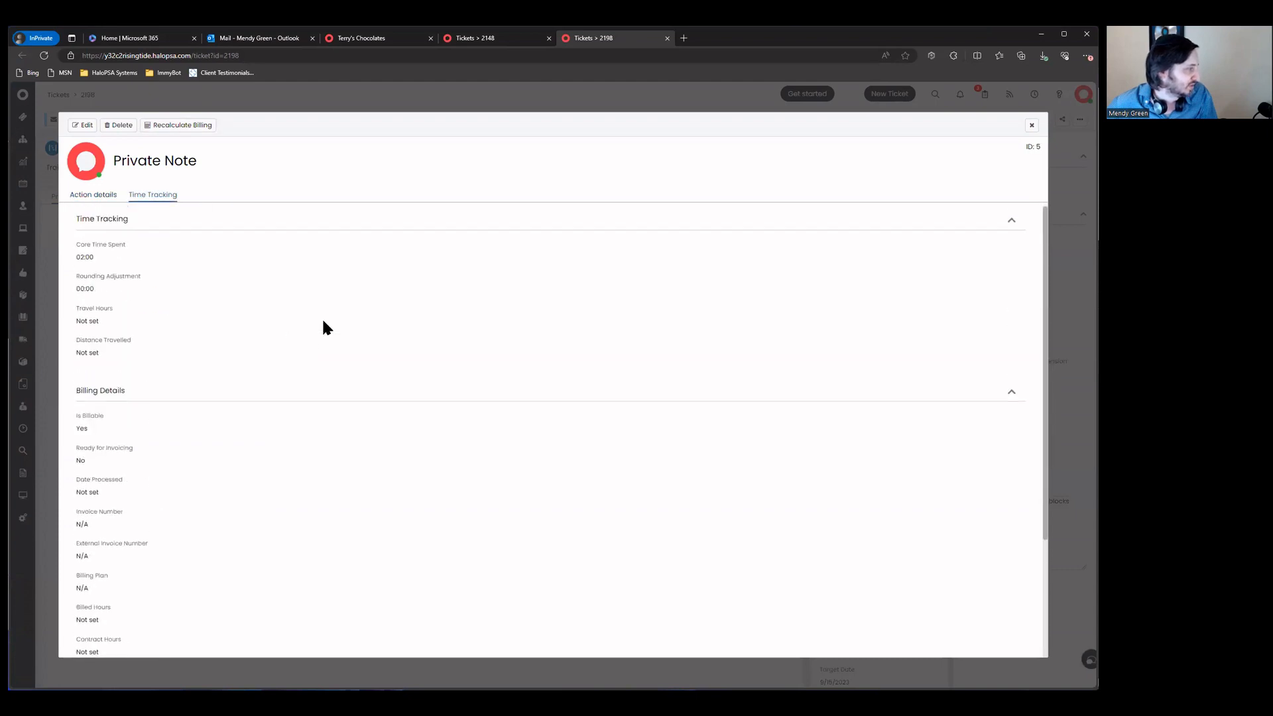
pyautogui.scroll(-2, 325, 317)
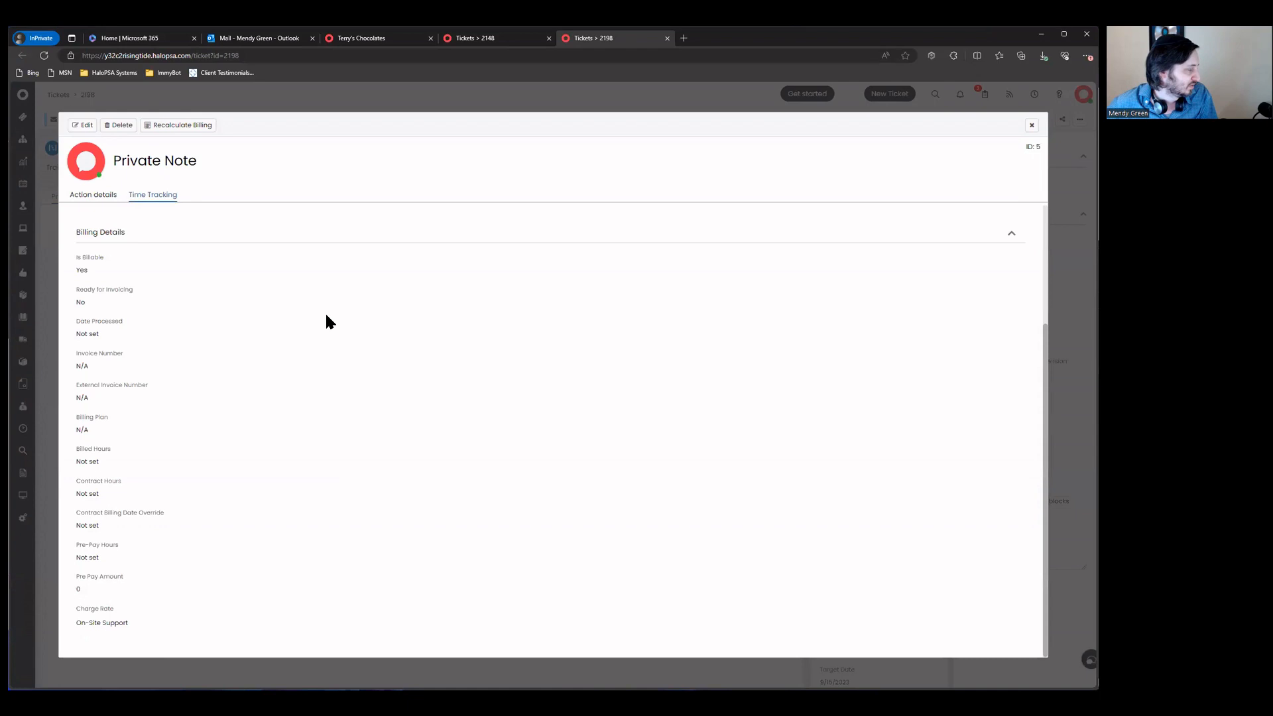
pyautogui.scroll(2, 326, 317)
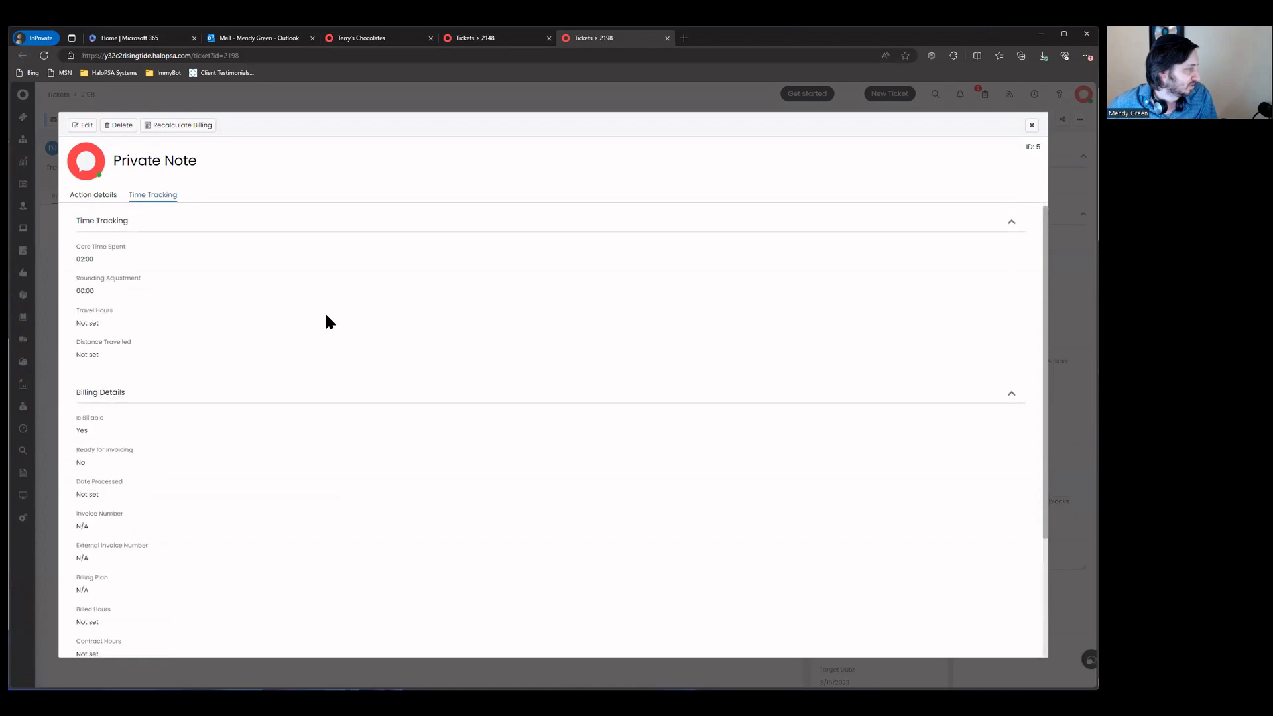
pyautogui.scroll(-2, 327, 316)
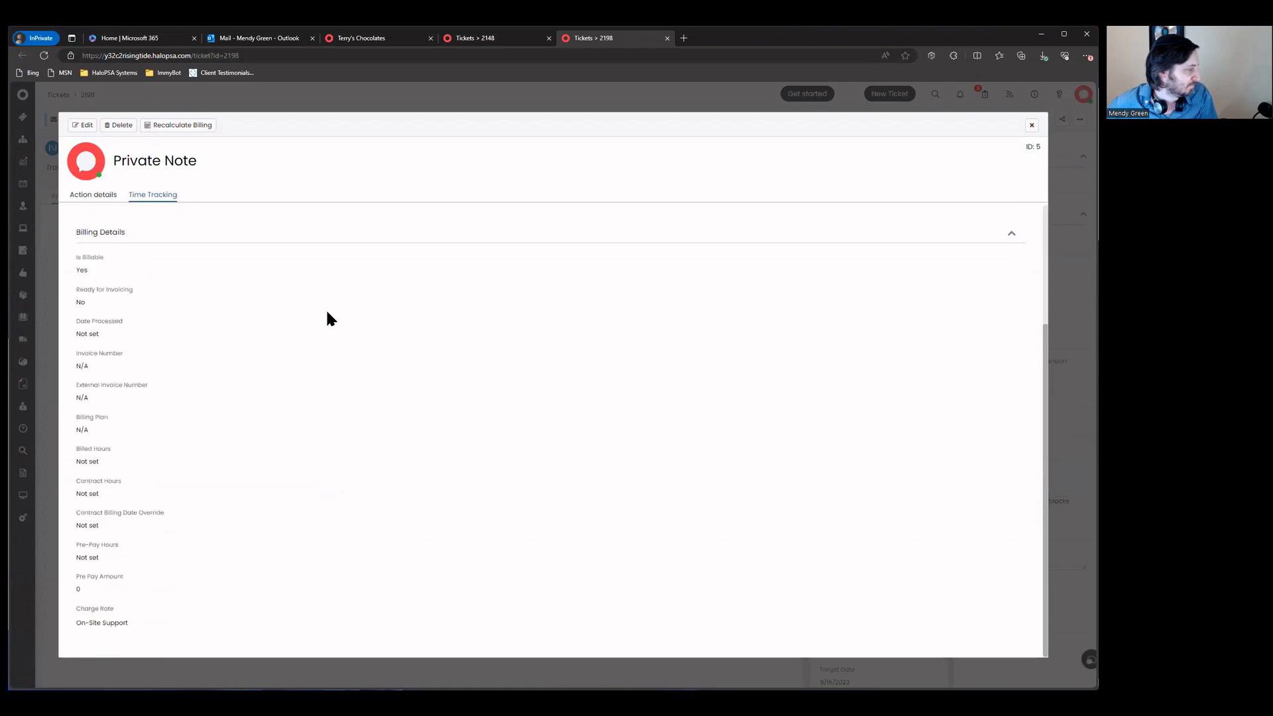
pyautogui.click(1031, 125)
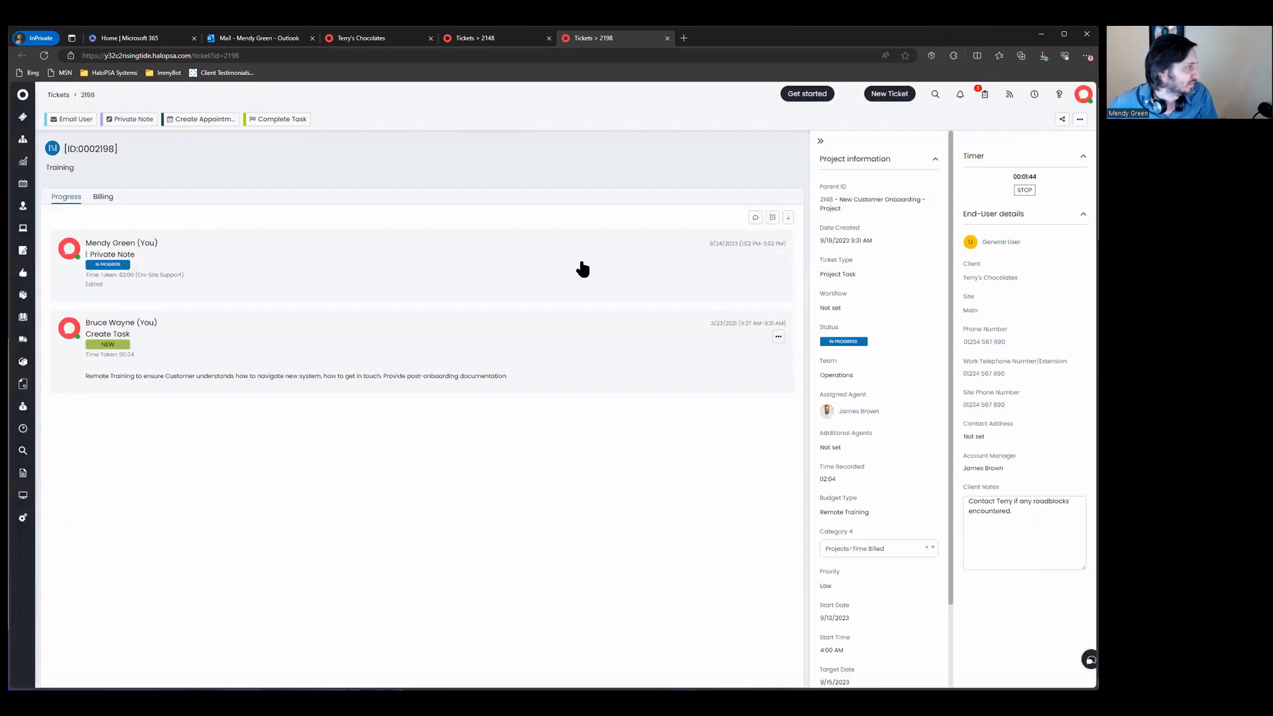
# Step: Recheck the private note's billing details, which still show no billing plan, then go to Client Contracts
pyautogui.click(779, 258)
pyautogui.click(1079, 119)
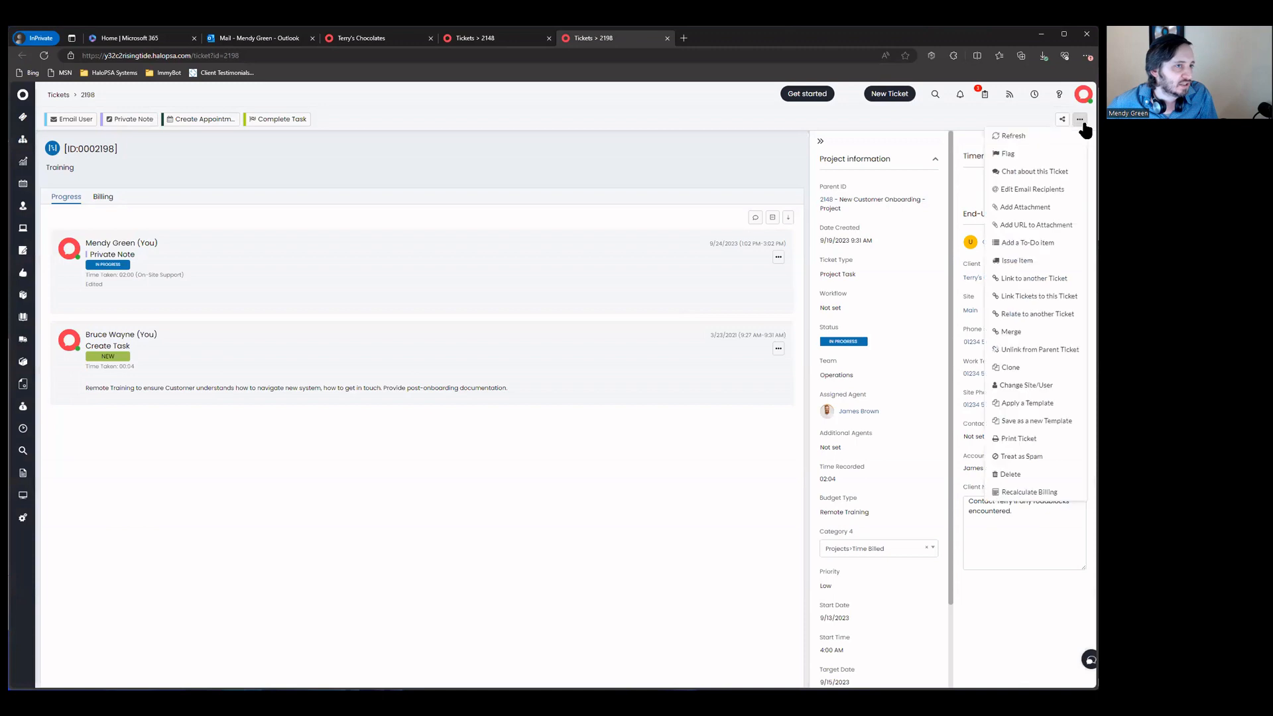
pyautogui.click(778, 257)
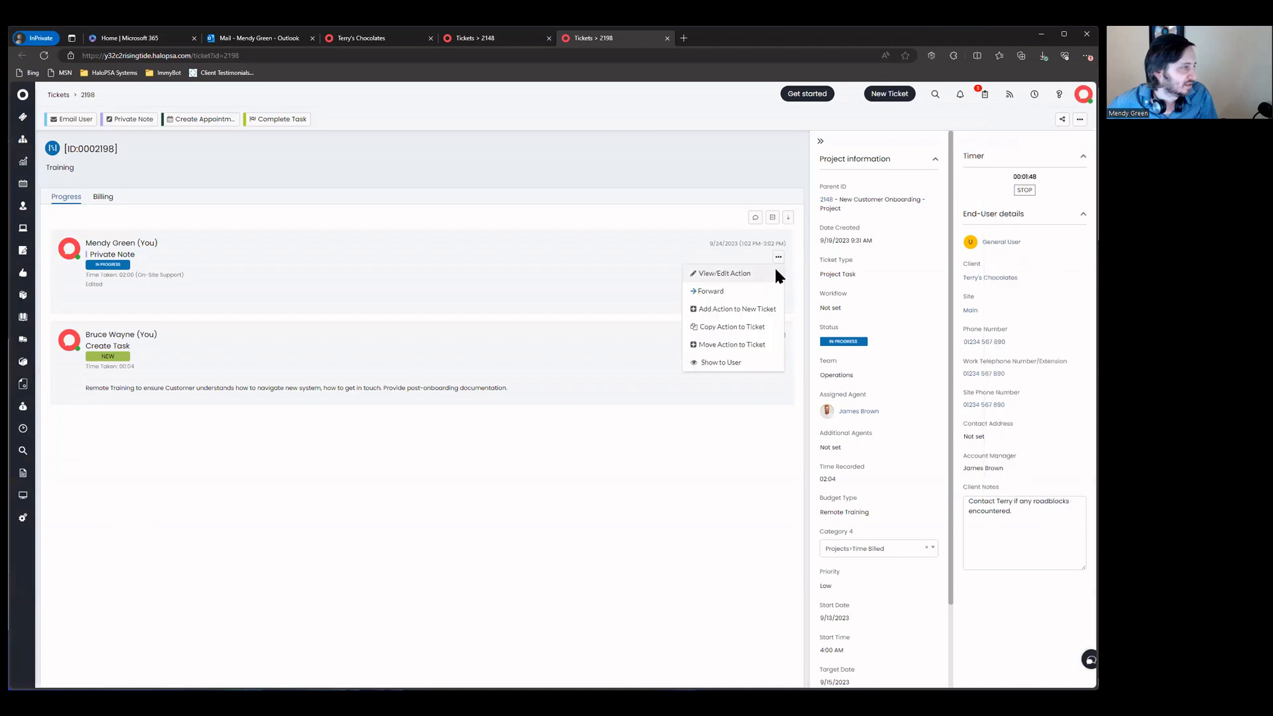
pyautogui.click(756, 272)
pyautogui.click(152, 195)
pyautogui.scroll(3, 252, 310)
pyautogui.scroll(-3, 341, 312)
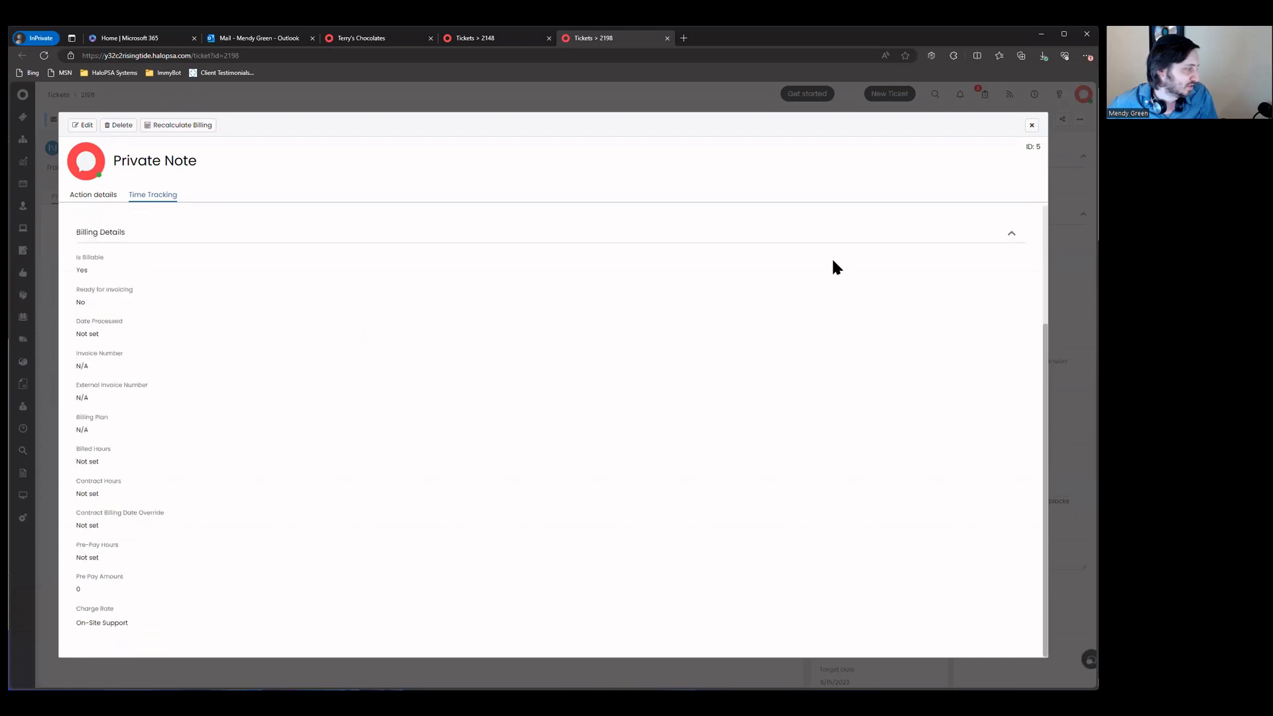
pyautogui.click(1031, 125)
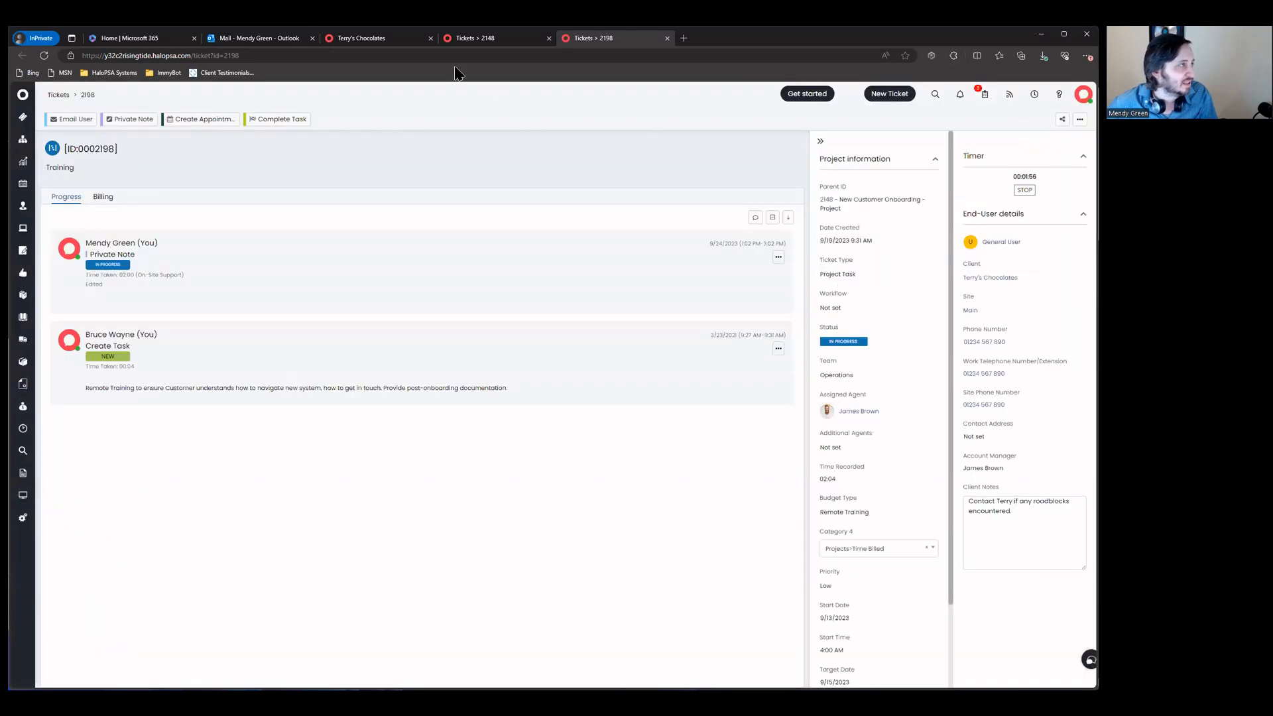
pyautogui.click(358, 38)
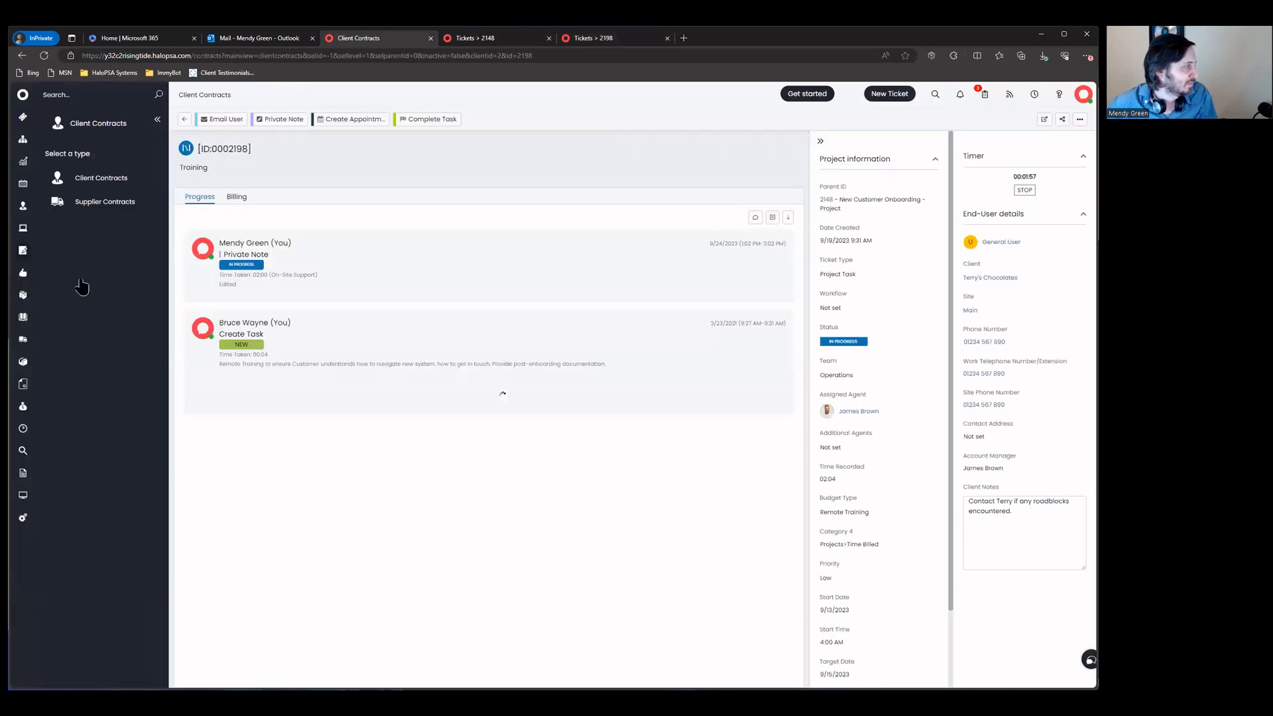
# Step: Open configuration in a new tab and filter the Ticket Types list by 'proj'
pyautogui.rightClick(25, 518)
pyautogui.click(59, 534)
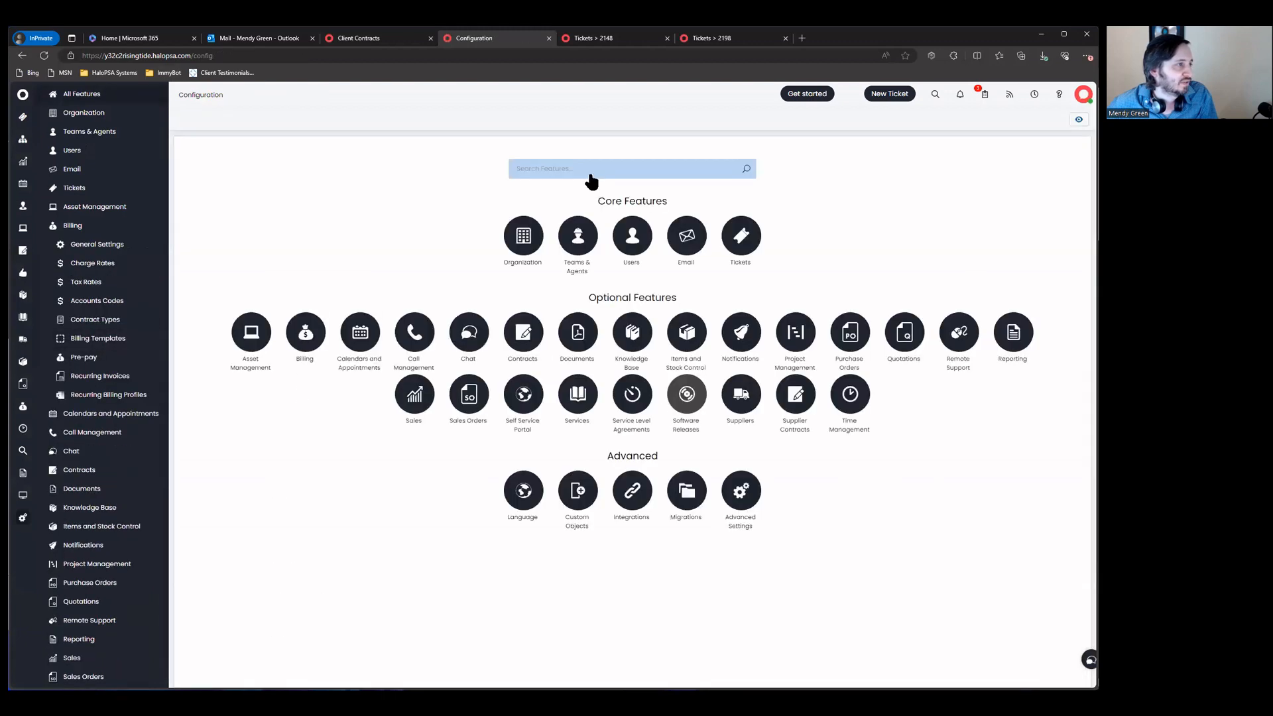
pyautogui.write('ticket')
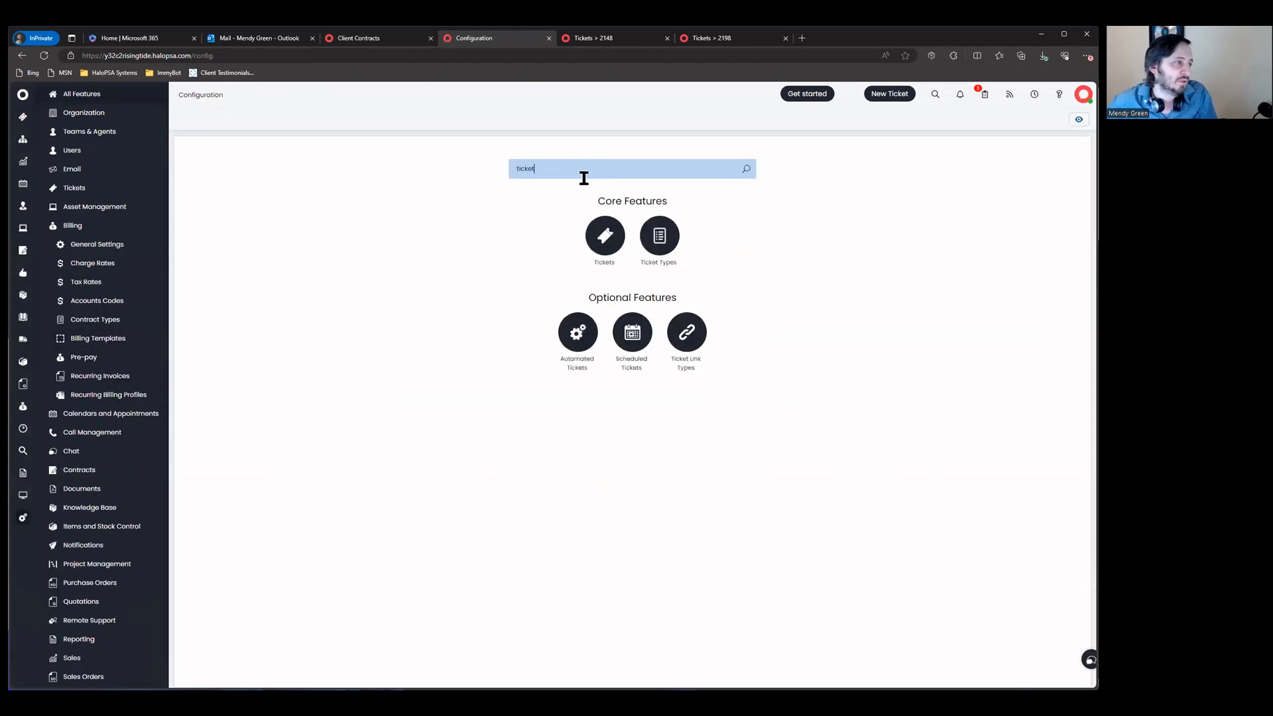
pyautogui.click(592, 236)
pyautogui.click(522, 239)
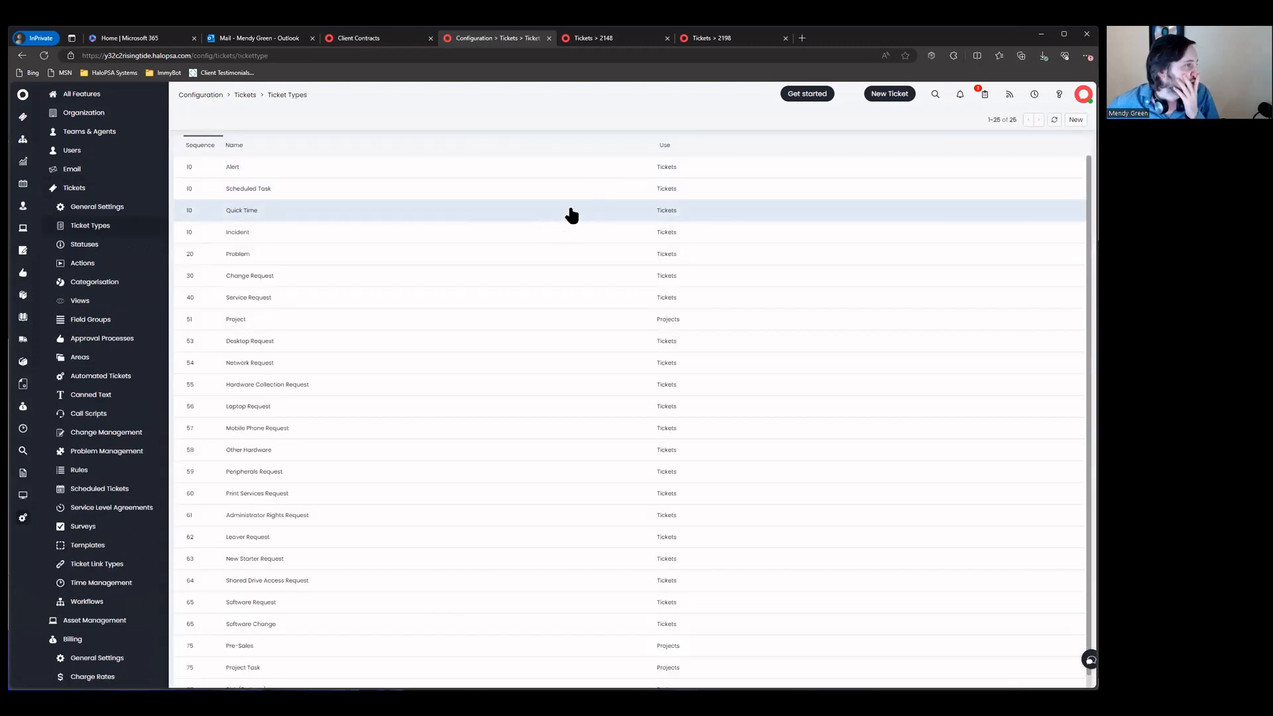
pyautogui.click(648, 146)
pyautogui.write('proj')
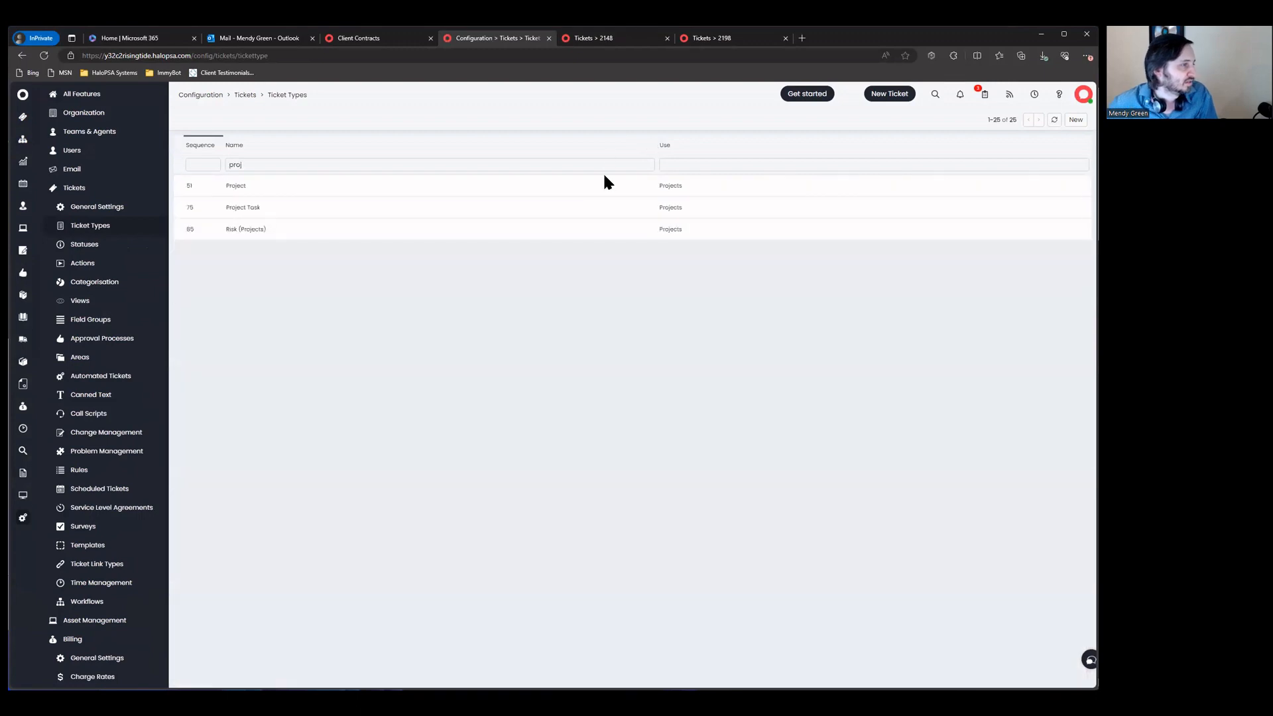
# Step: Confirm Project Task and Project ticket types both use the Projects ITIL type, then return to ticket 2198
pyautogui.click(597, 207)
pyautogui.moveTo(256, 284); pyautogui.dragTo(387, 304)
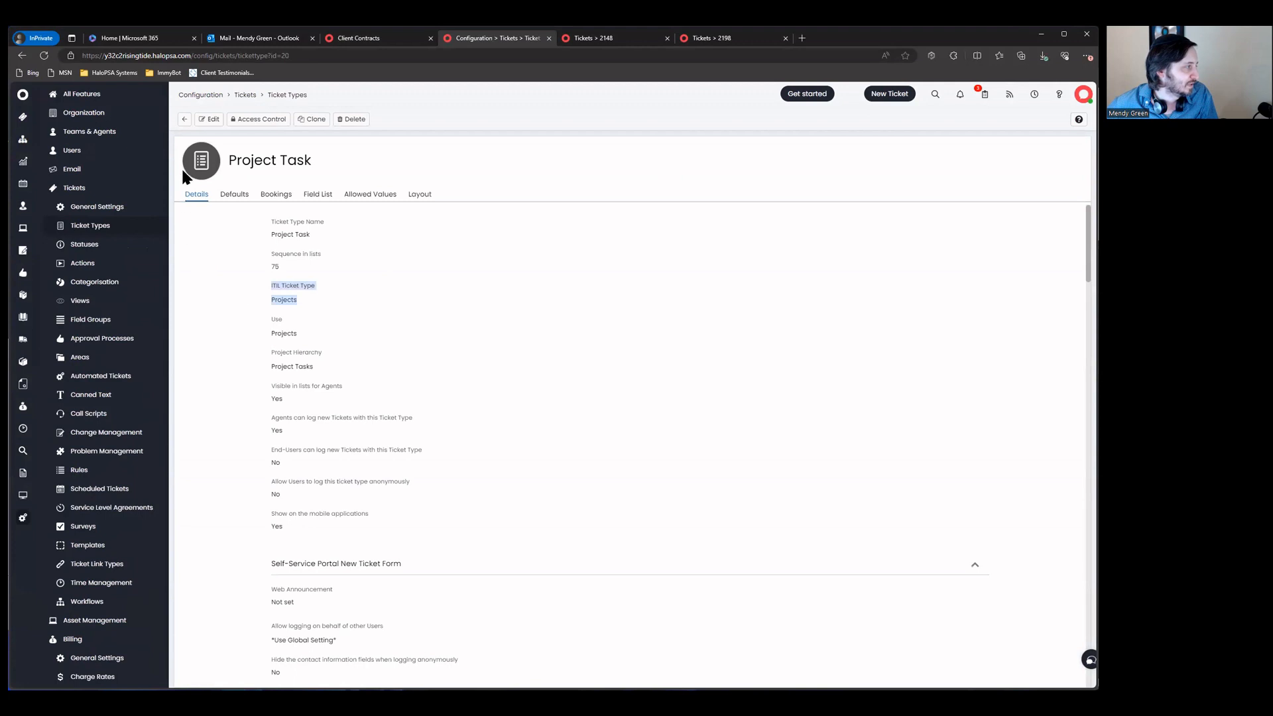
pyautogui.click(184, 120)
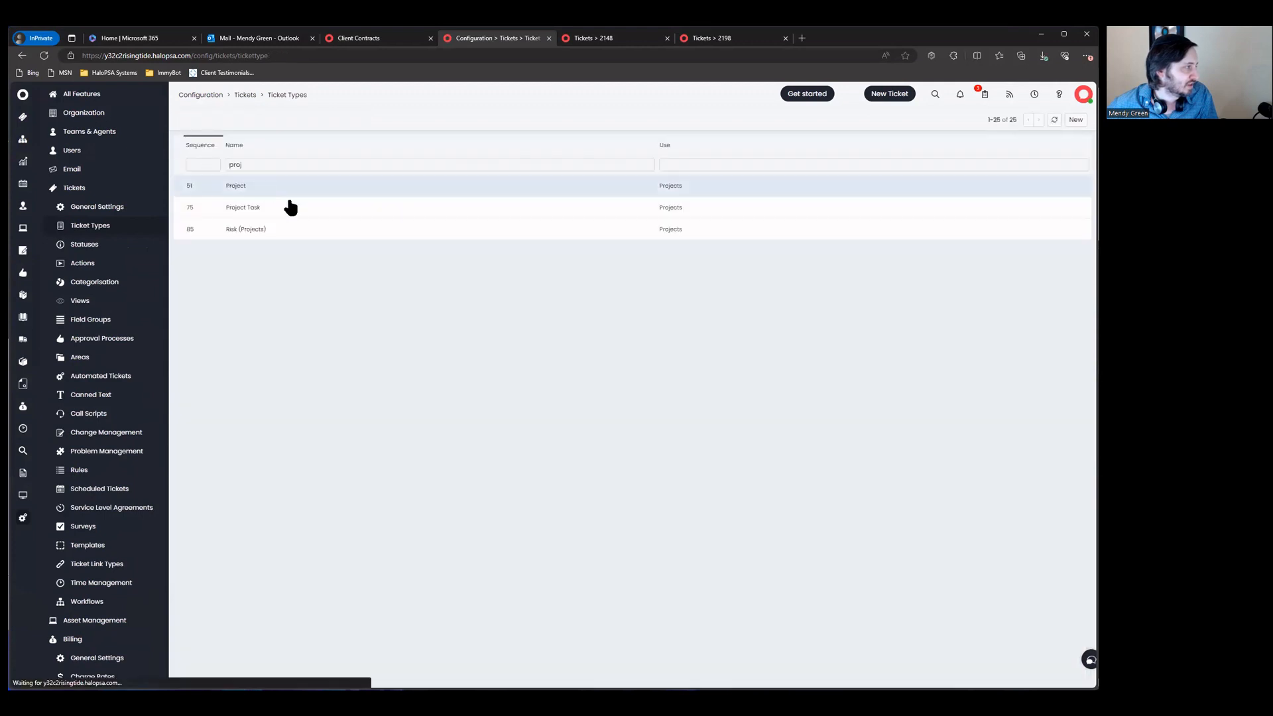
pyautogui.click(328, 184)
pyautogui.moveTo(265, 293); pyautogui.dragTo(434, 314)
pyautogui.click(325, 311)
pyautogui.scroll(-2, 445, 464)
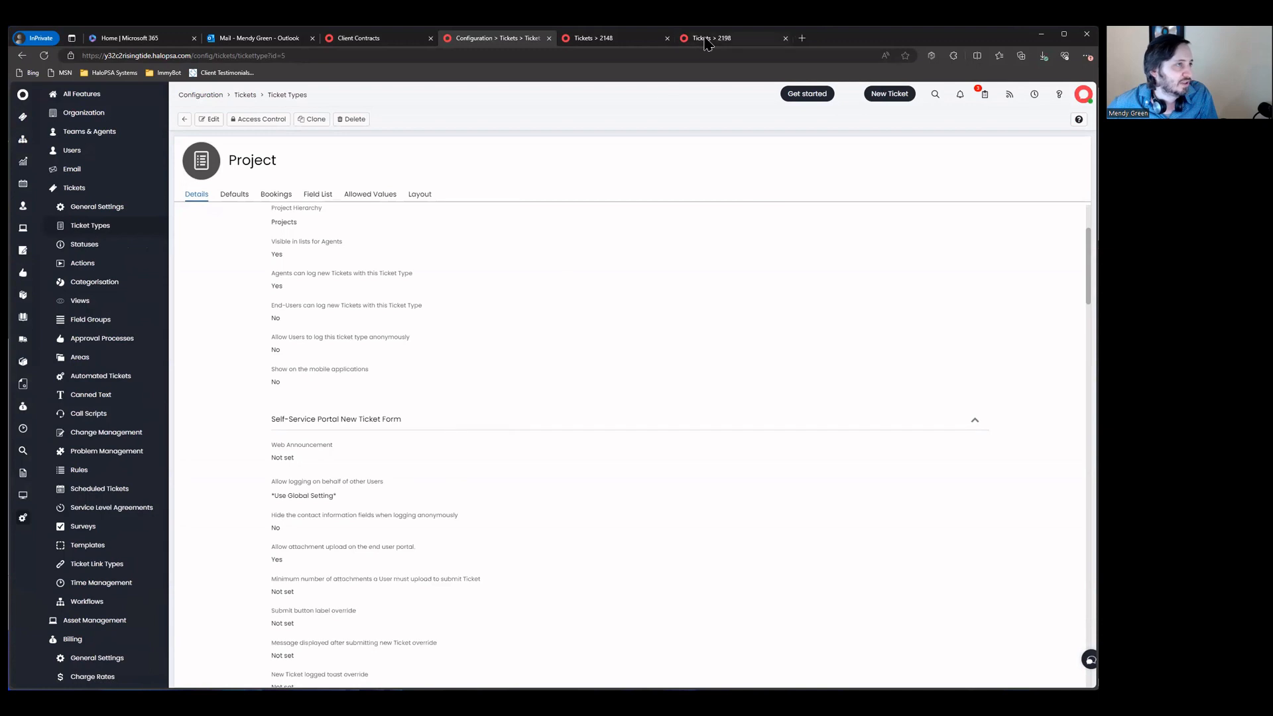
pyautogui.click(707, 39)
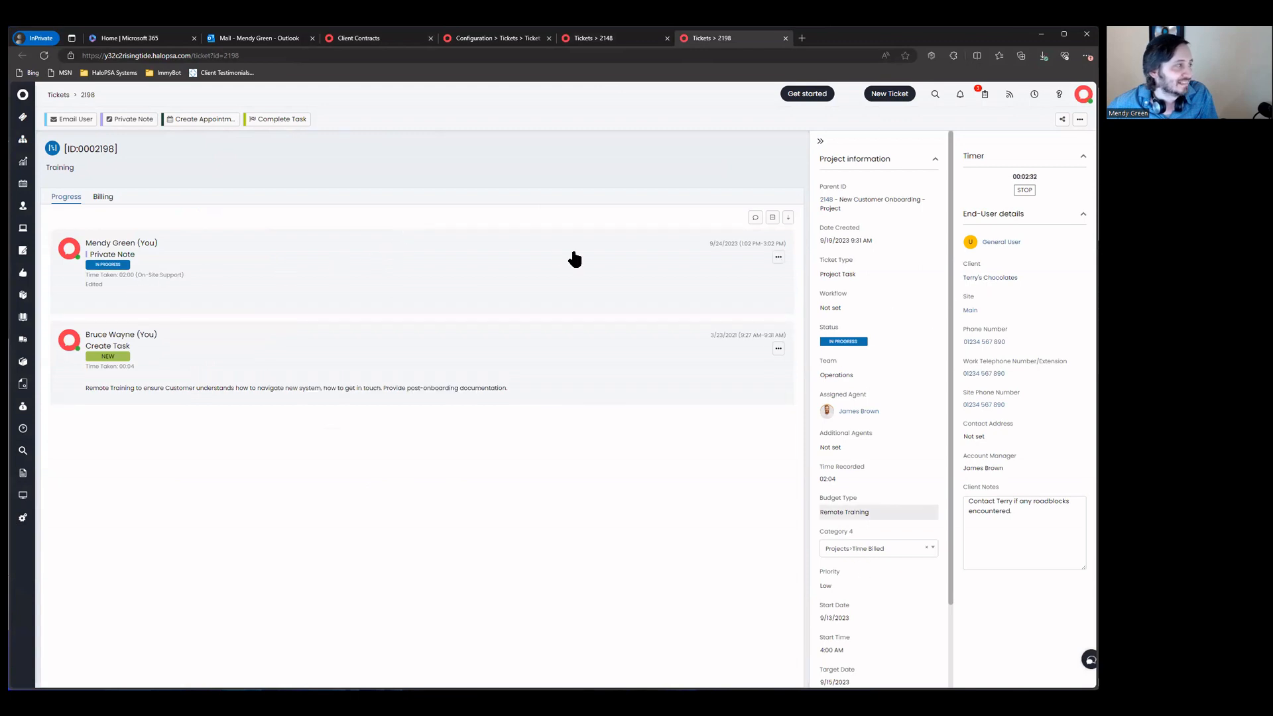
# Step: Reload and switch to onboarding ticket 2148, showing its progress history
pyautogui.press('F5')
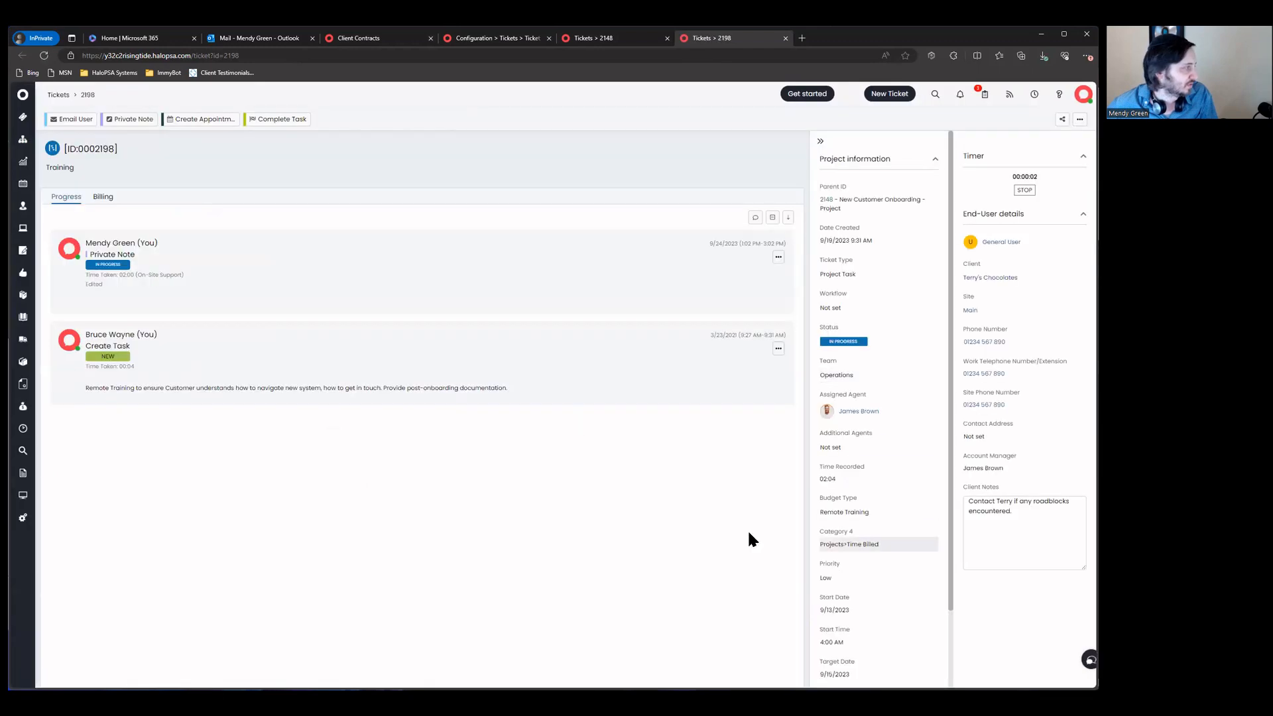
pyautogui.click(595, 41)
pyautogui.click(61, 97)
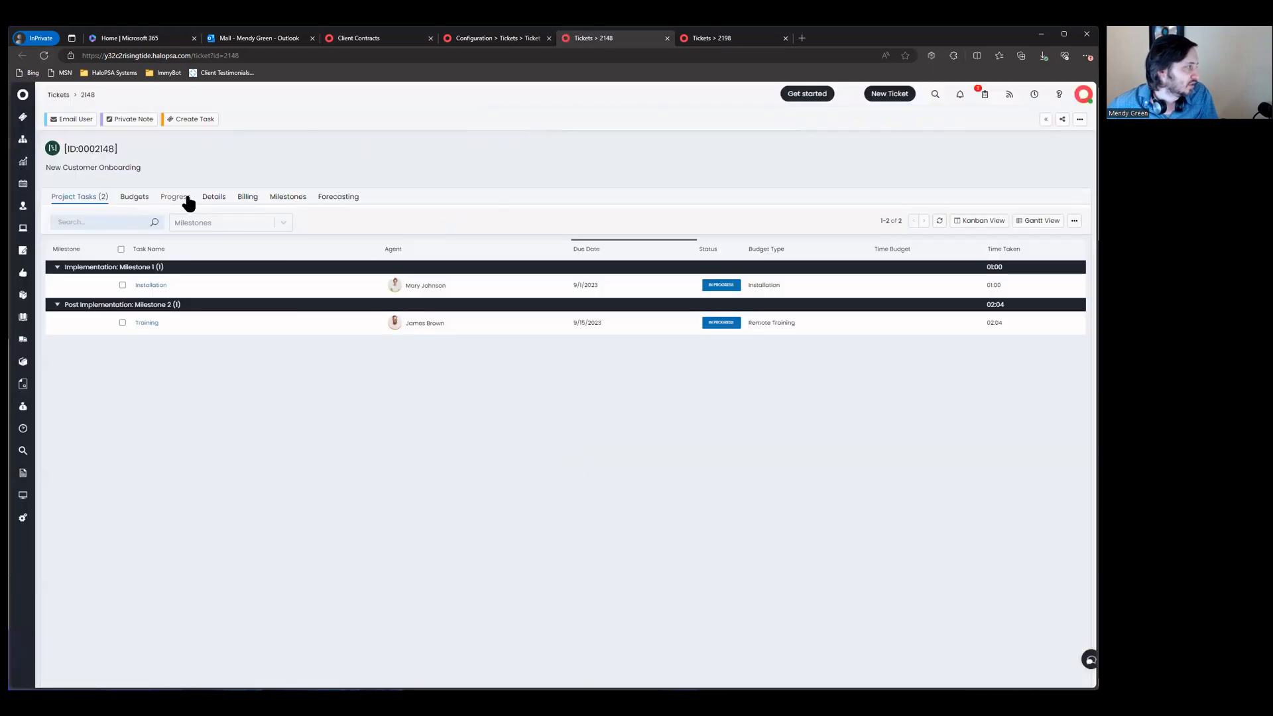
pyautogui.click(175, 197)
pyautogui.click(213, 199)
pyautogui.click(177, 198)
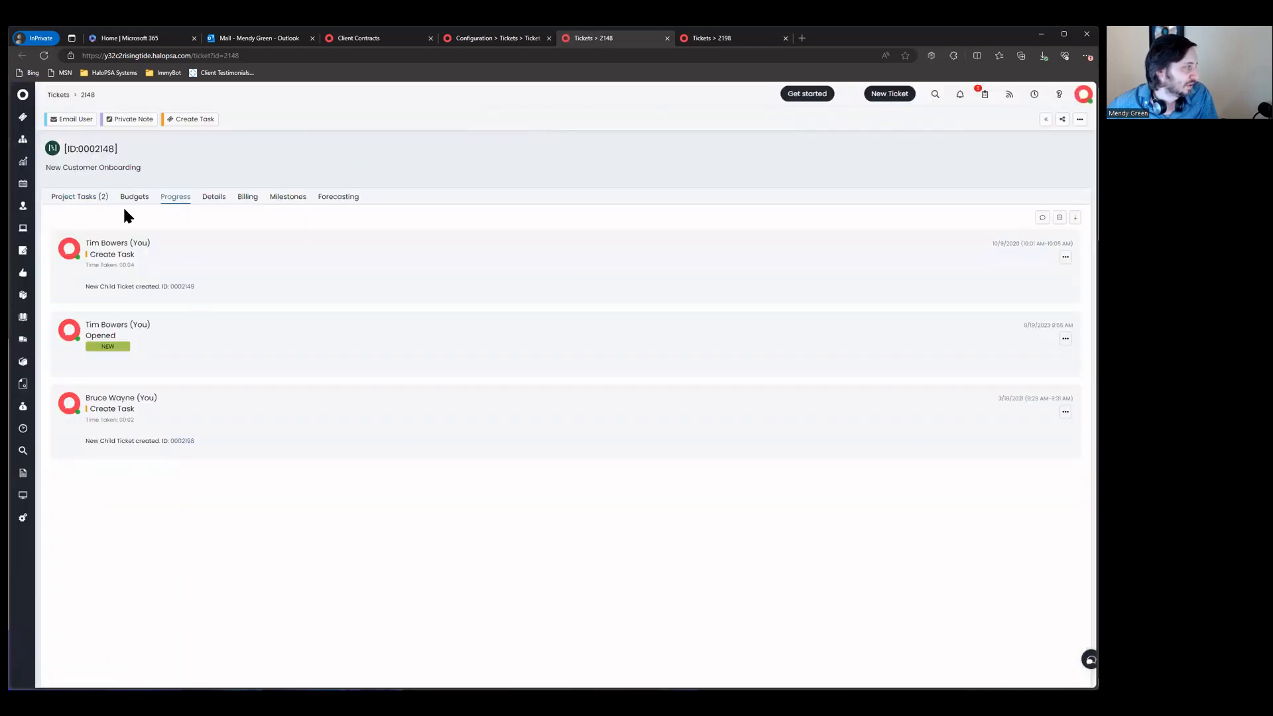
# Step: Add a 02:00 On-Site Support private note, In Progress, to 2148 and its child tickets, then open it
pyautogui.click(131, 120)
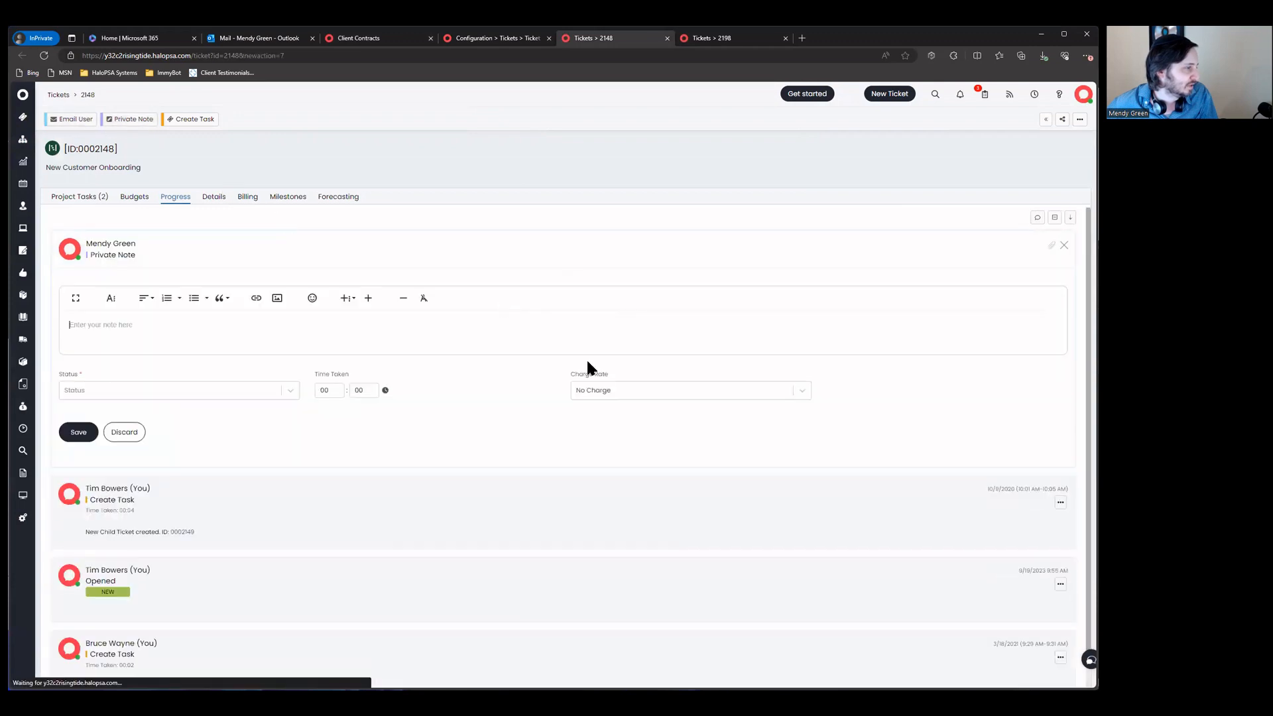
pyautogui.click(628, 391)
pyautogui.click(628, 436)
pyautogui.click(342, 390)
pyautogui.click(265, 391)
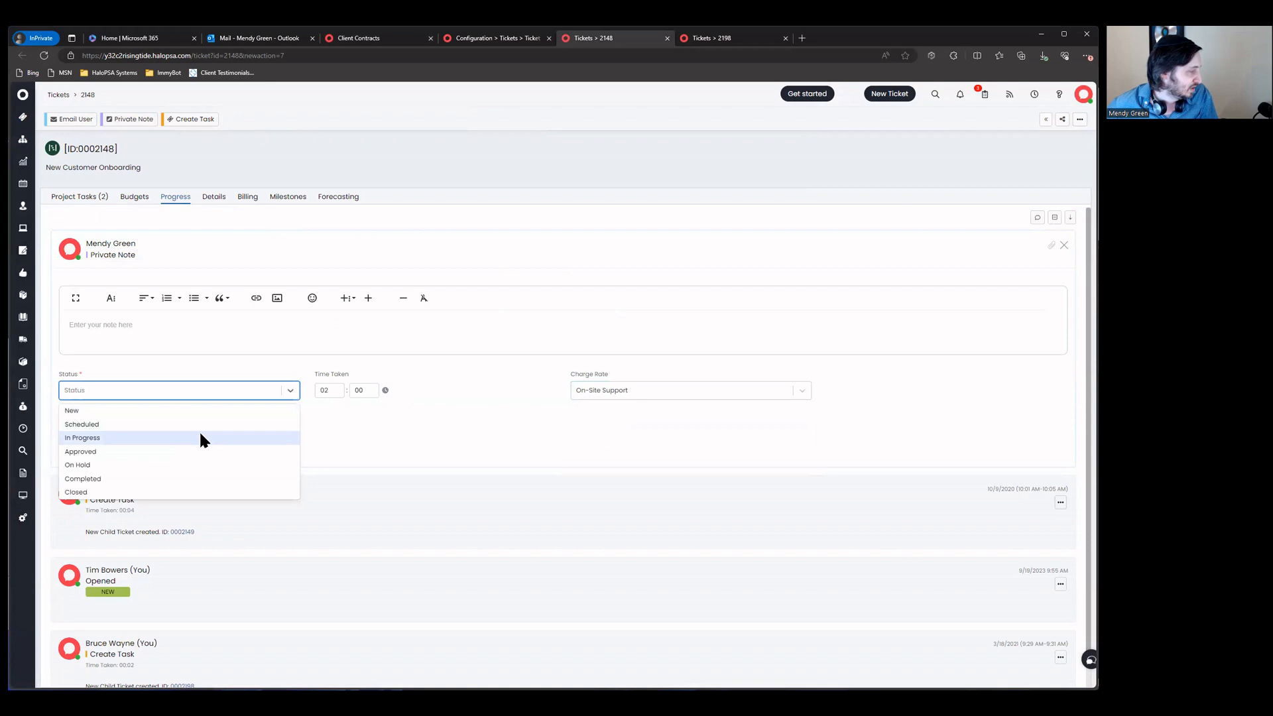
pyautogui.click(199, 430)
pyautogui.click(80, 432)
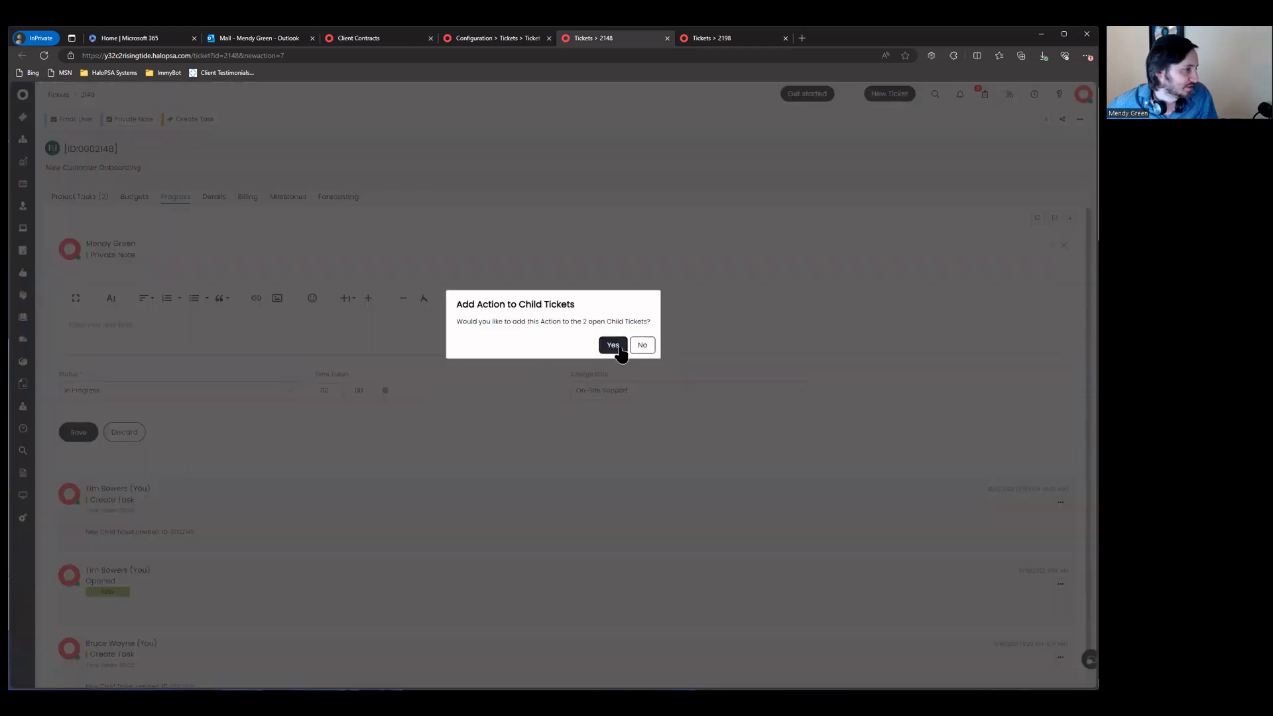
pyautogui.click(642, 344)
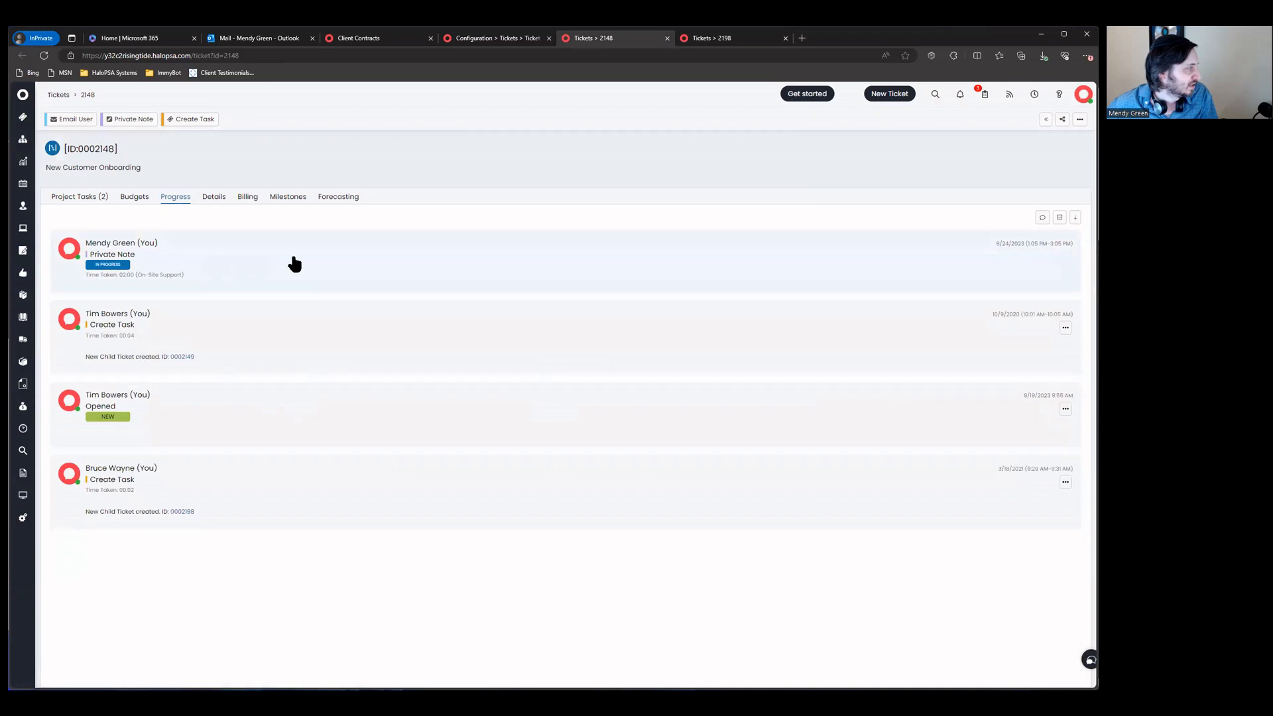
pyautogui.click(1066, 257)
pyautogui.click(1004, 273)
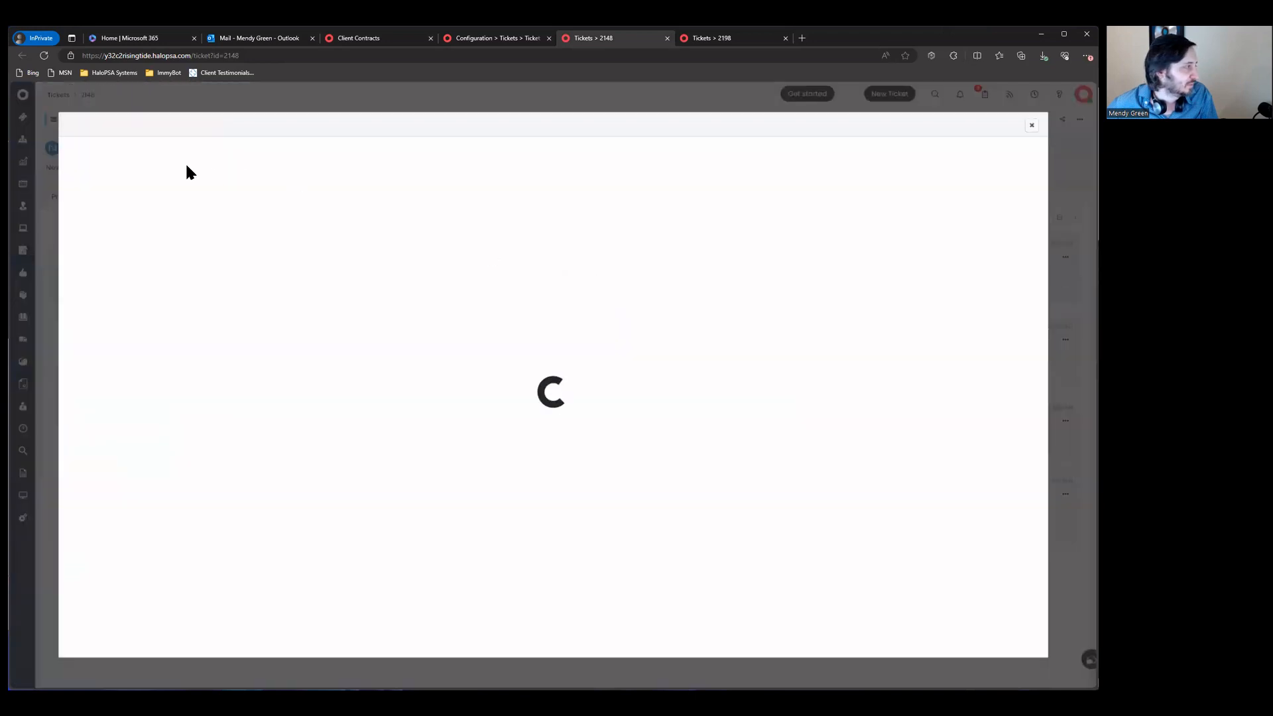
# Step: Review the note's billing details (billable, no billing plan), then go to the Clients list
pyautogui.click(149, 195)
pyautogui.scroll(-1, 118, 330)
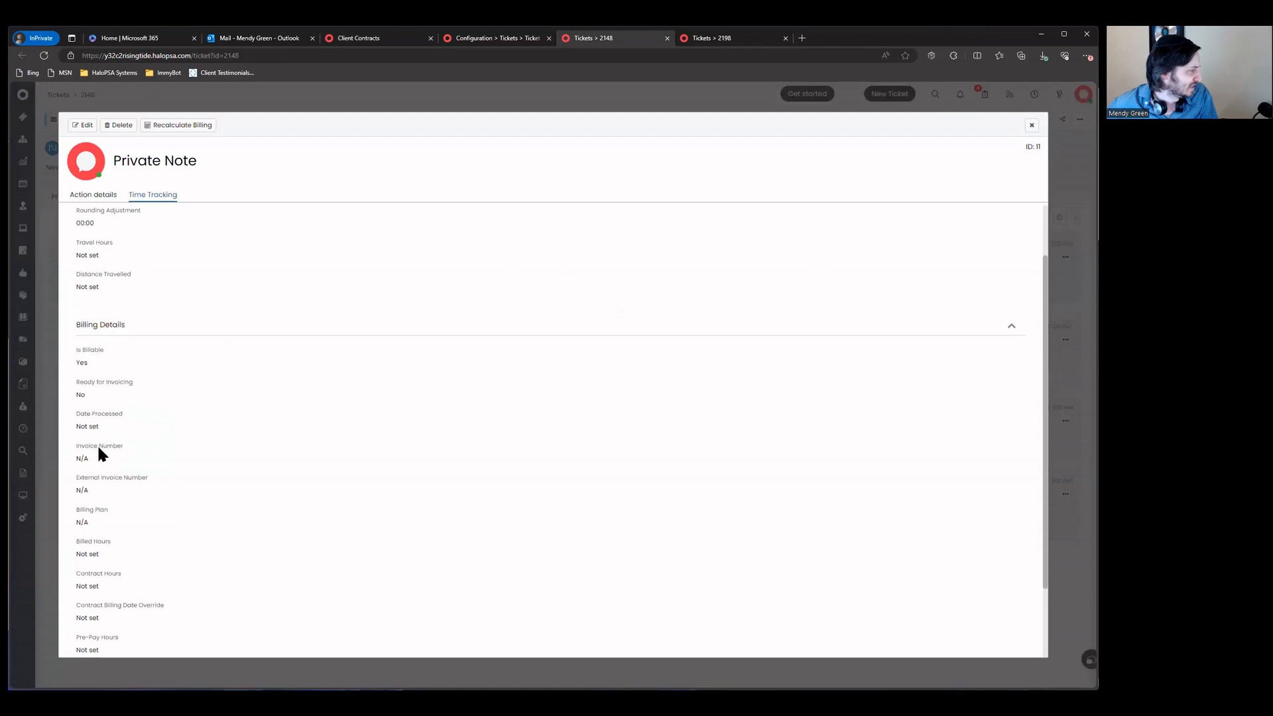
pyautogui.scroll(-2, 97, 443)
pyautogui.scroll(1, 340, 395)
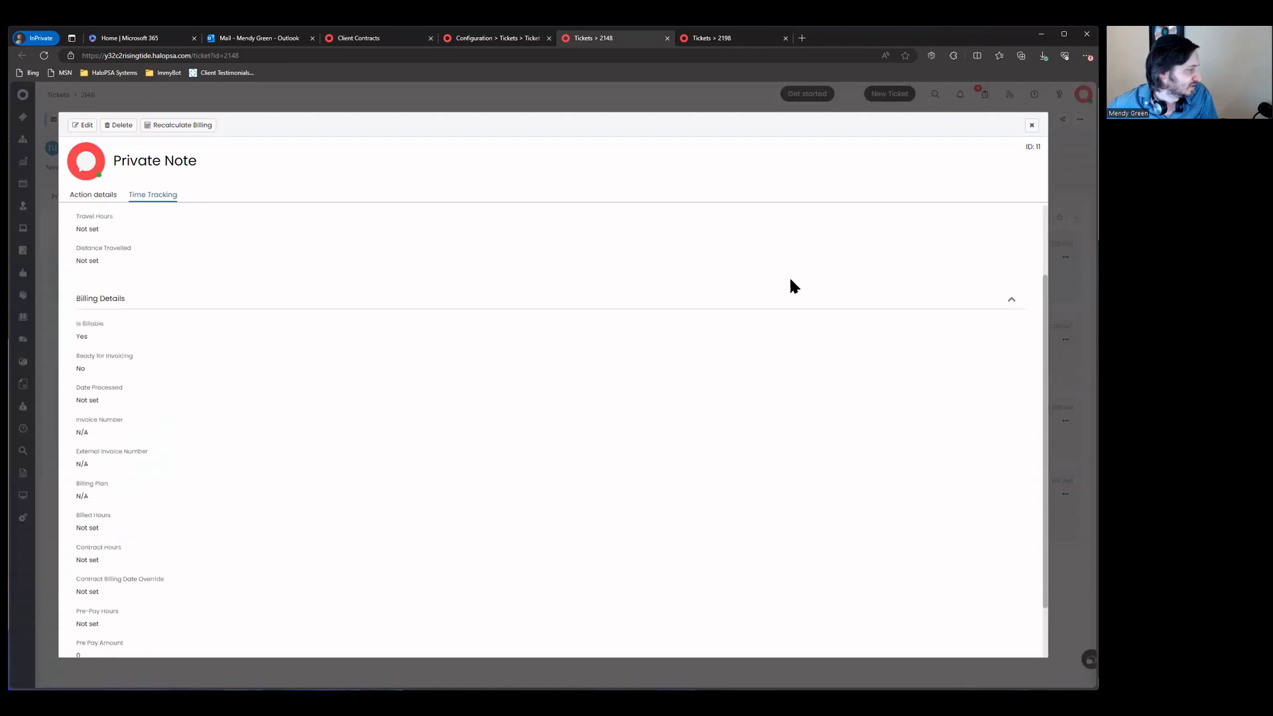
pyautogui.click(1031, 125)
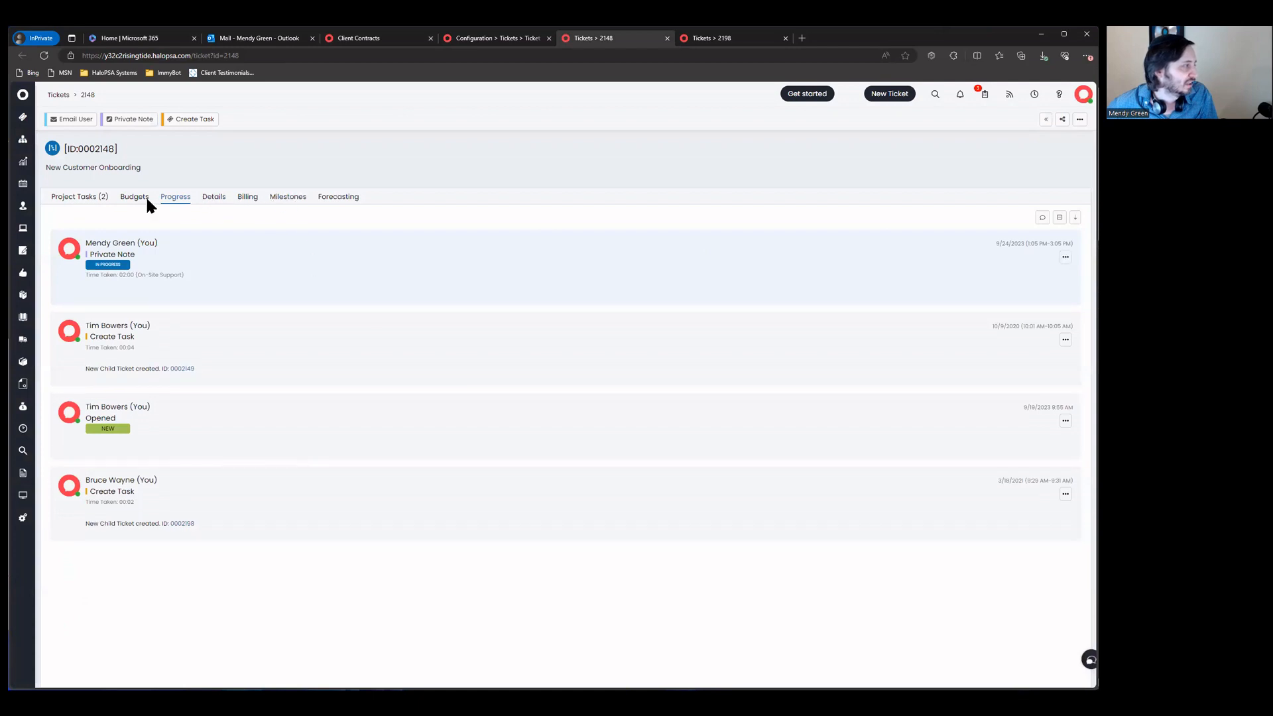
pyautogui.click(516, 39)
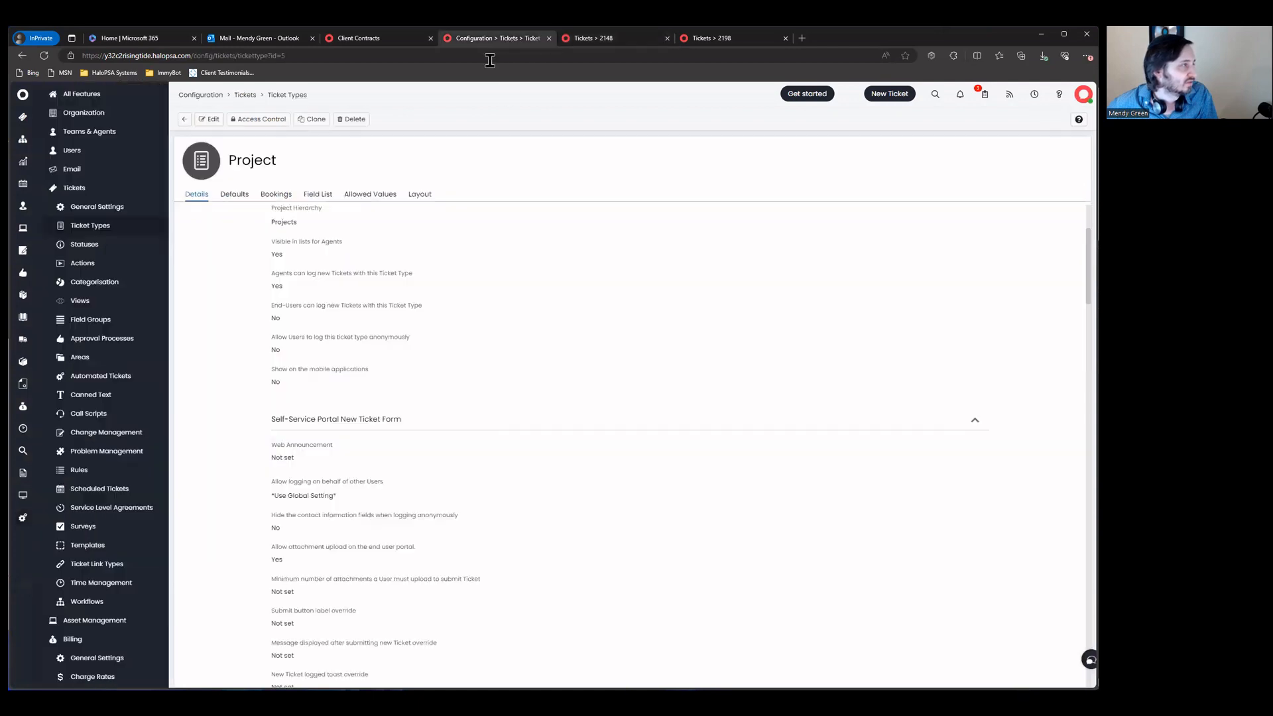
pyautogui.click(356, 39)
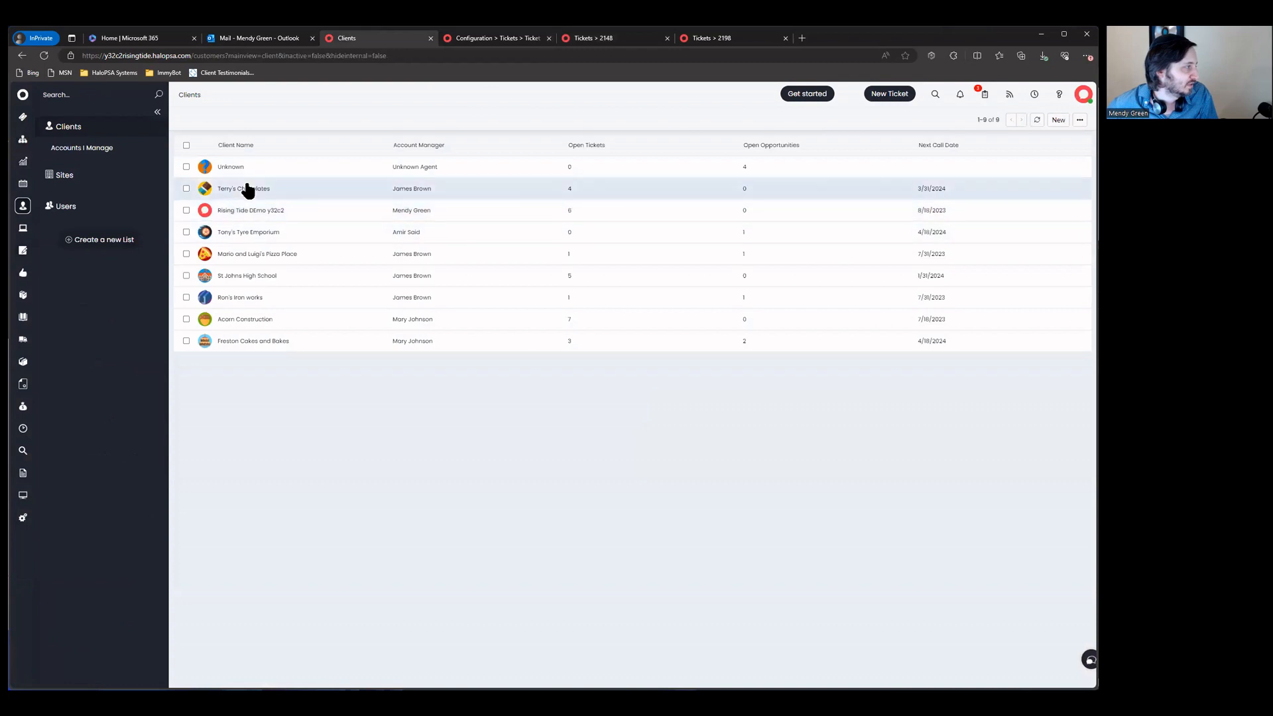
# Step: Edit Terry's Chocolates' billing settings and open the Projects>PAYGO combination's Category 4 choices
pyautogui.click(247, 188)
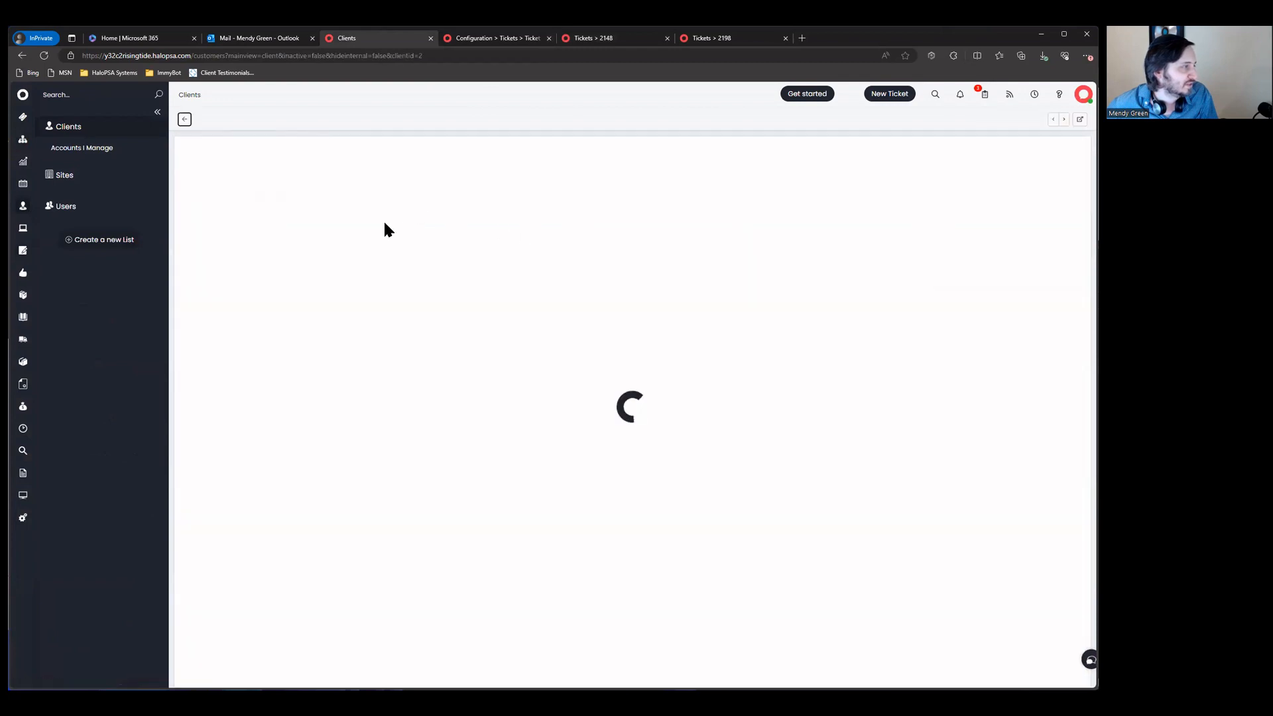
pyautogui.click(342, 194)
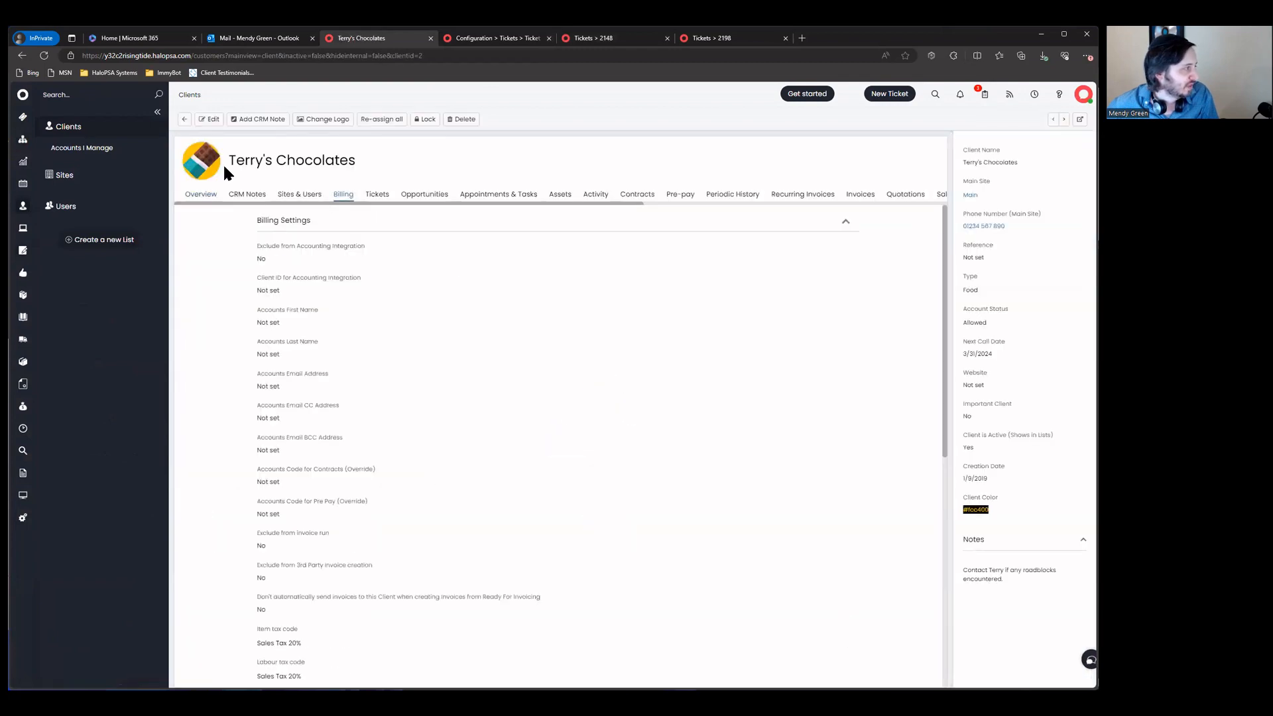
pyautogui.click(210, 119)
pyautogui.scroll(-8, 519, 325)
pyautogui.scroll(-4, 507, 343)
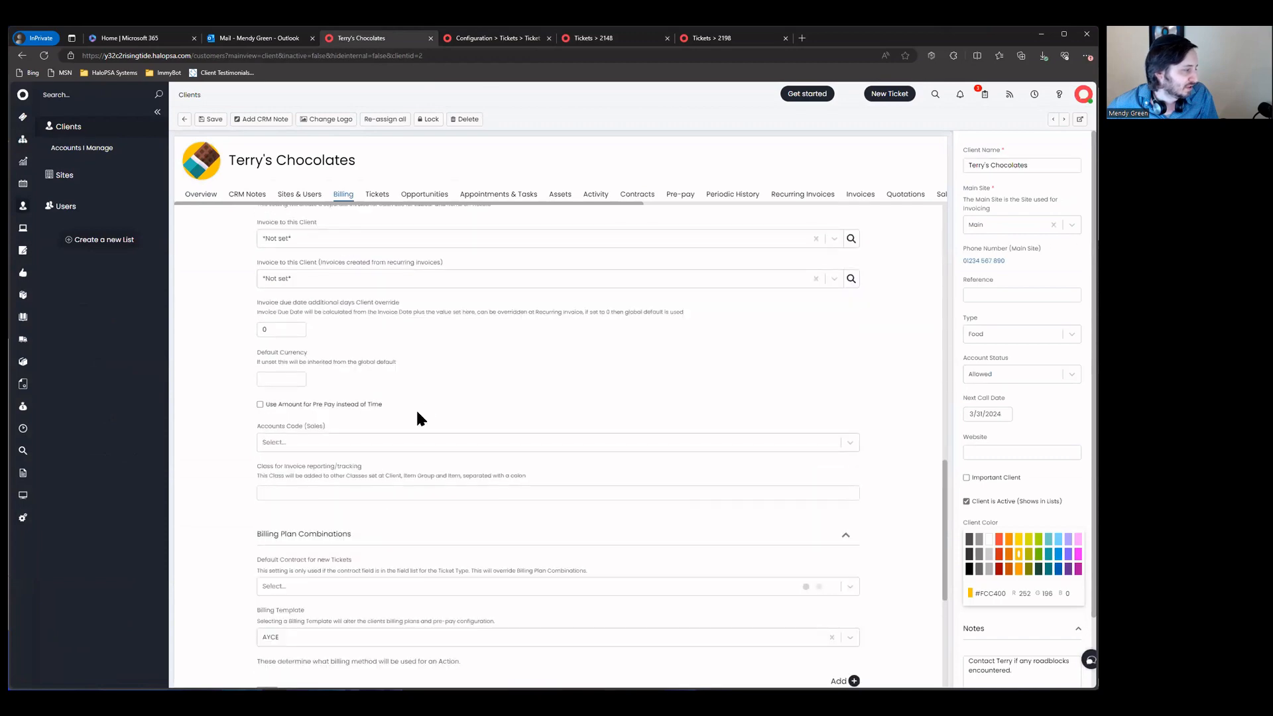
pyautogui.scroll(-4, 419, 412)
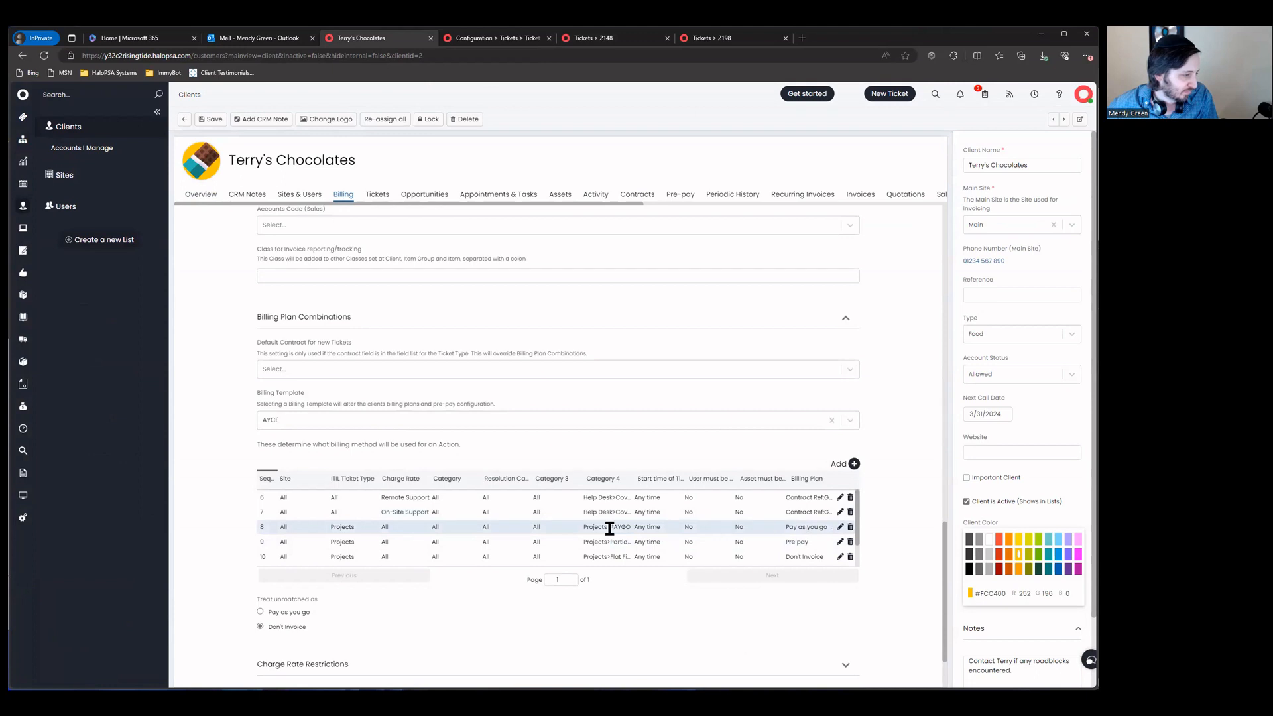
pyautogui.moveTo(632, 478); pyautogui.dragTo(679, 475)
pyautogui.moveTo(568, 529); pyautogui.dragTo(670, 520)
pyautogui.moveTo(724, 562); pyautogui.dragTo(785, 550)
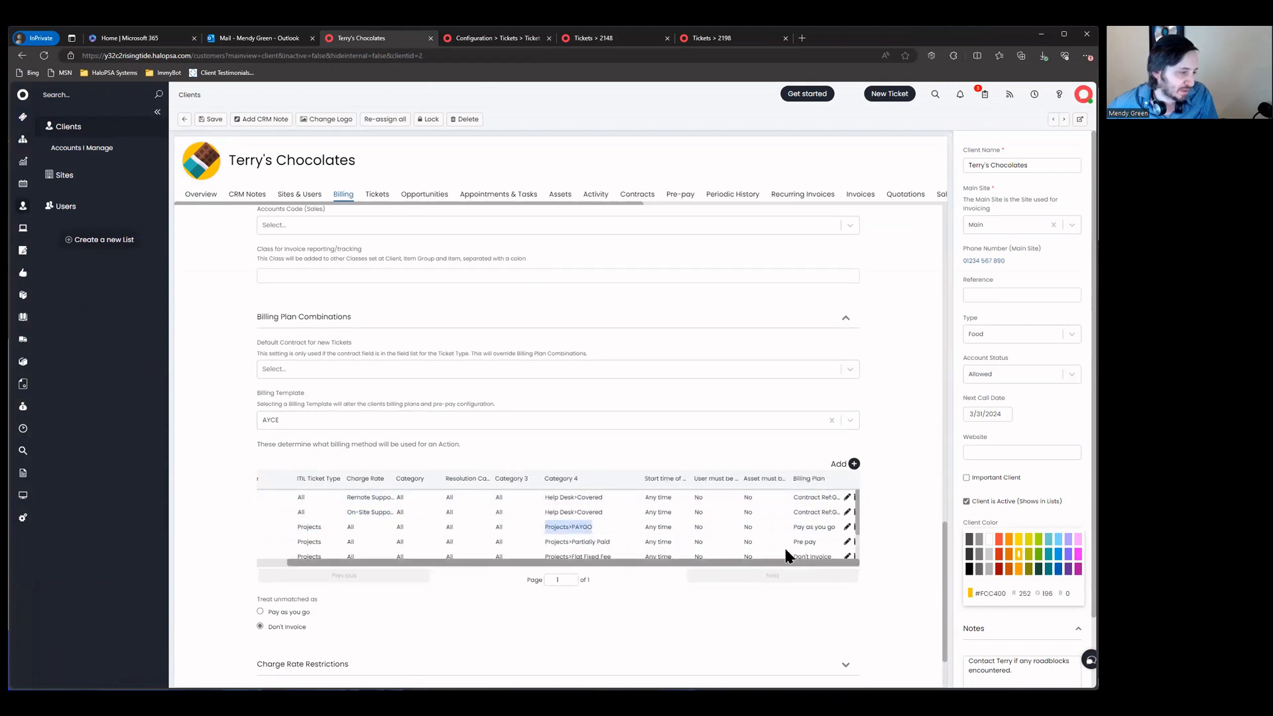
pyautogui.click(846, 527)
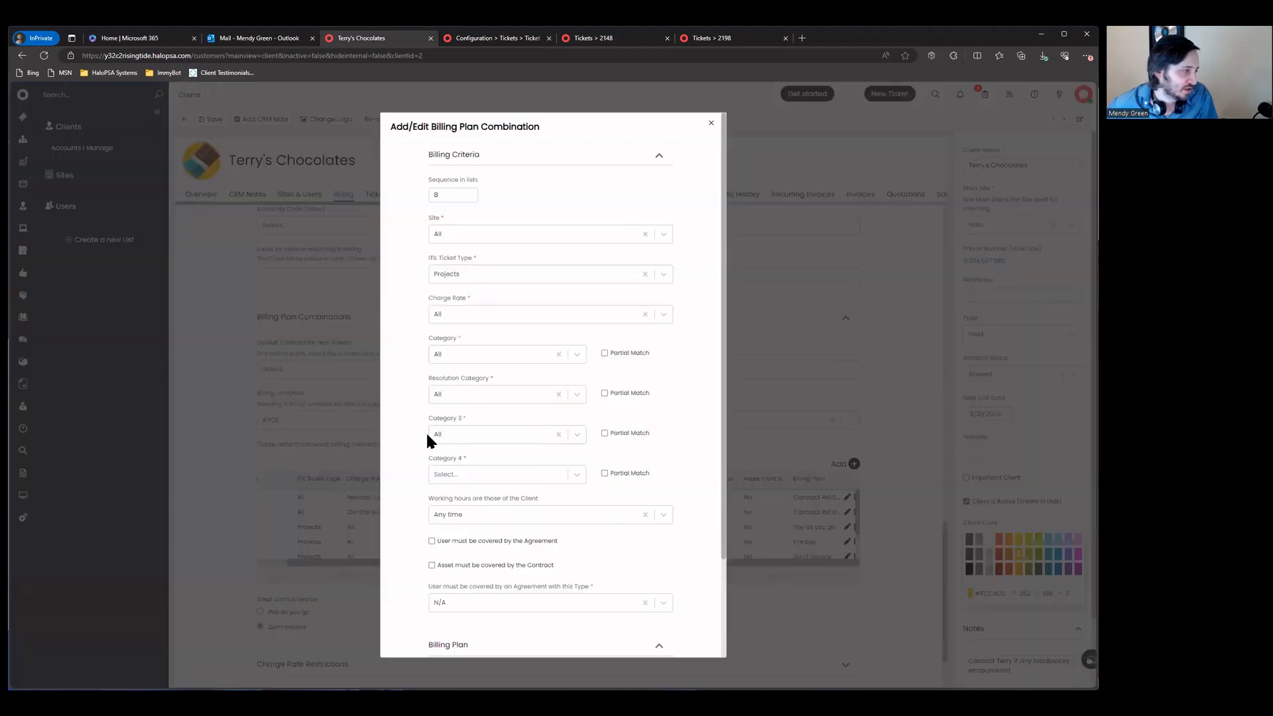
pyautogui.click(503, 474)
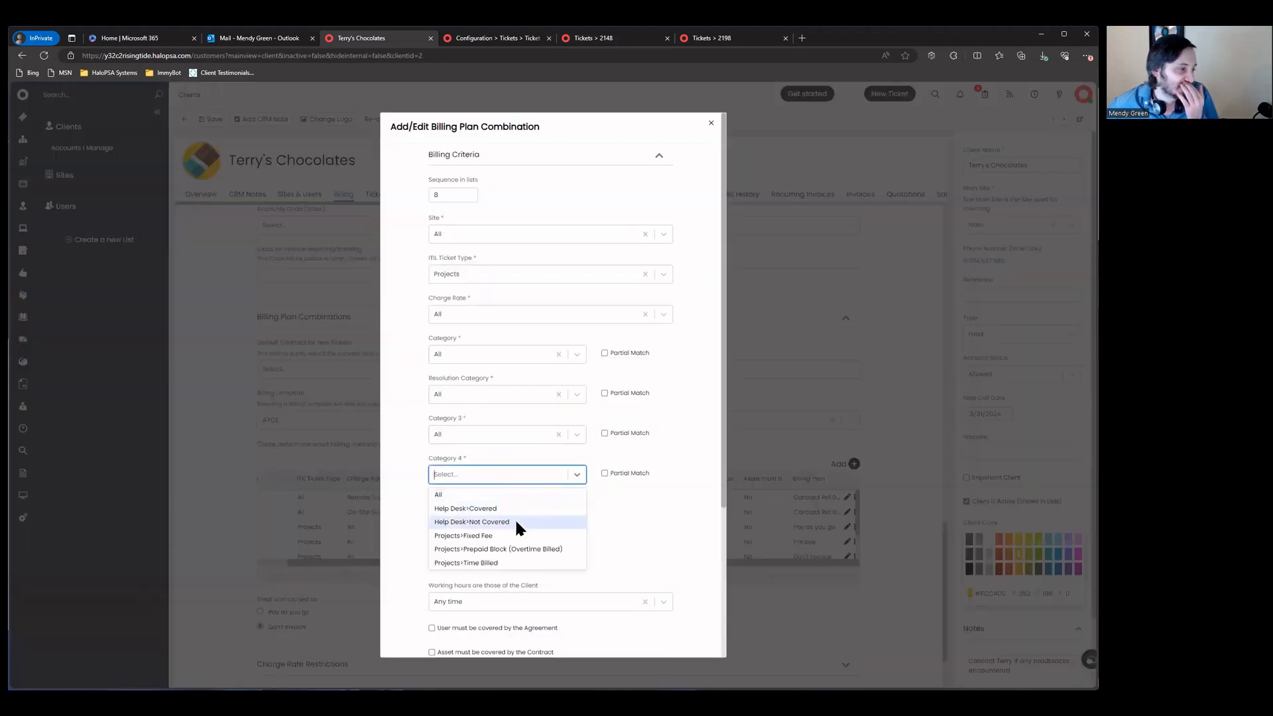
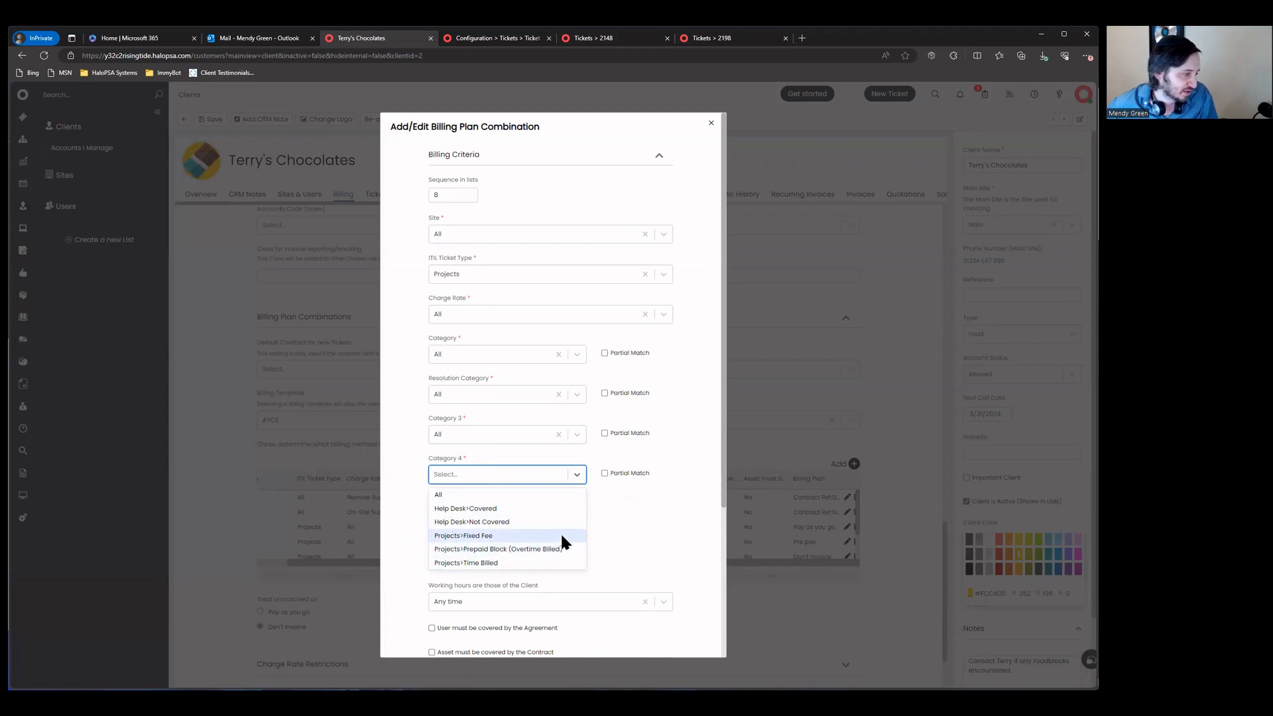
# Step: Save the pay-as-you-go combination with Category 4 Projects>Time Billed, then open the AYCE billing template
pyautogui.click(548, 561)
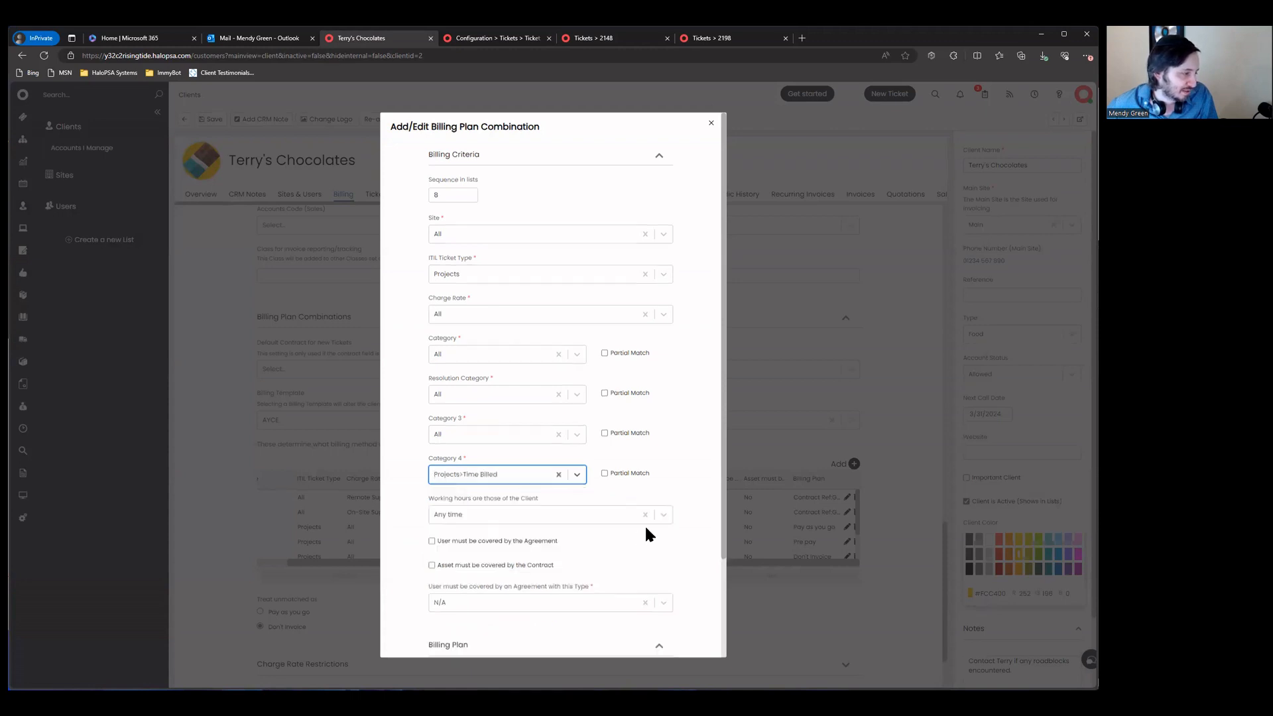
pyautogui.scroll(-3, 646, 540)
pyautogui.click(519, 648)
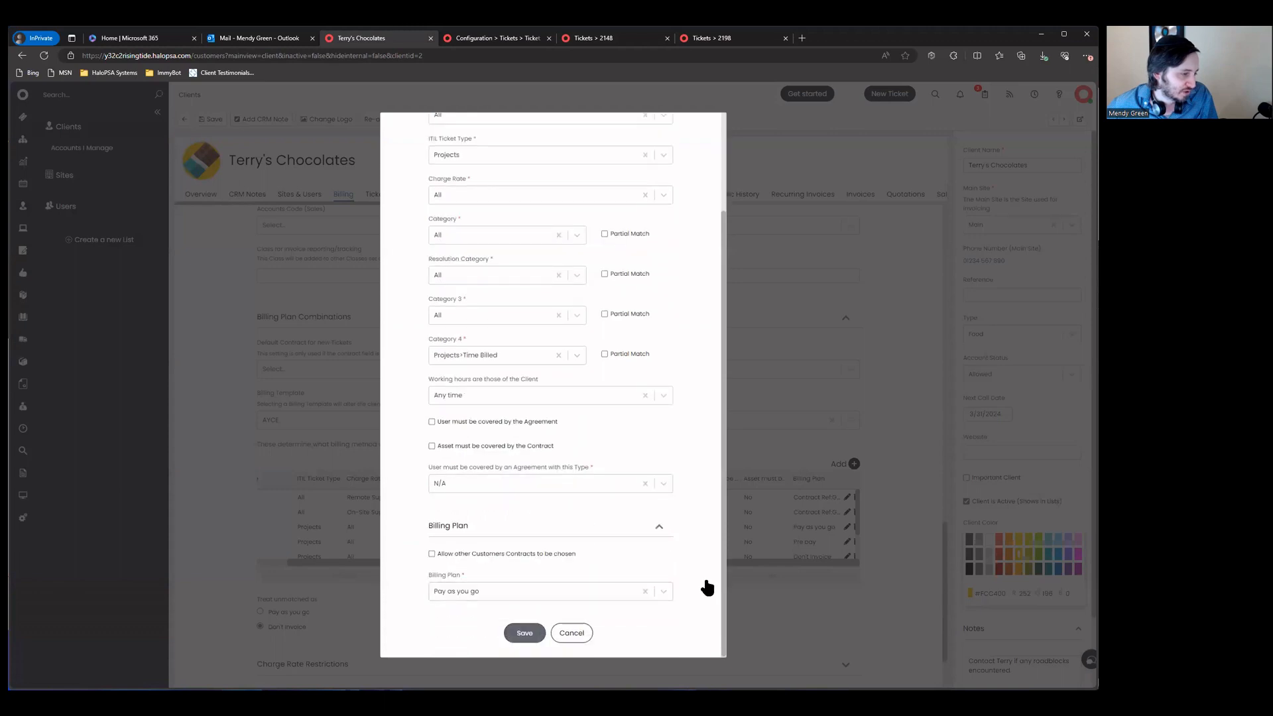
pyautogui.scroll(-1, 831, 540)
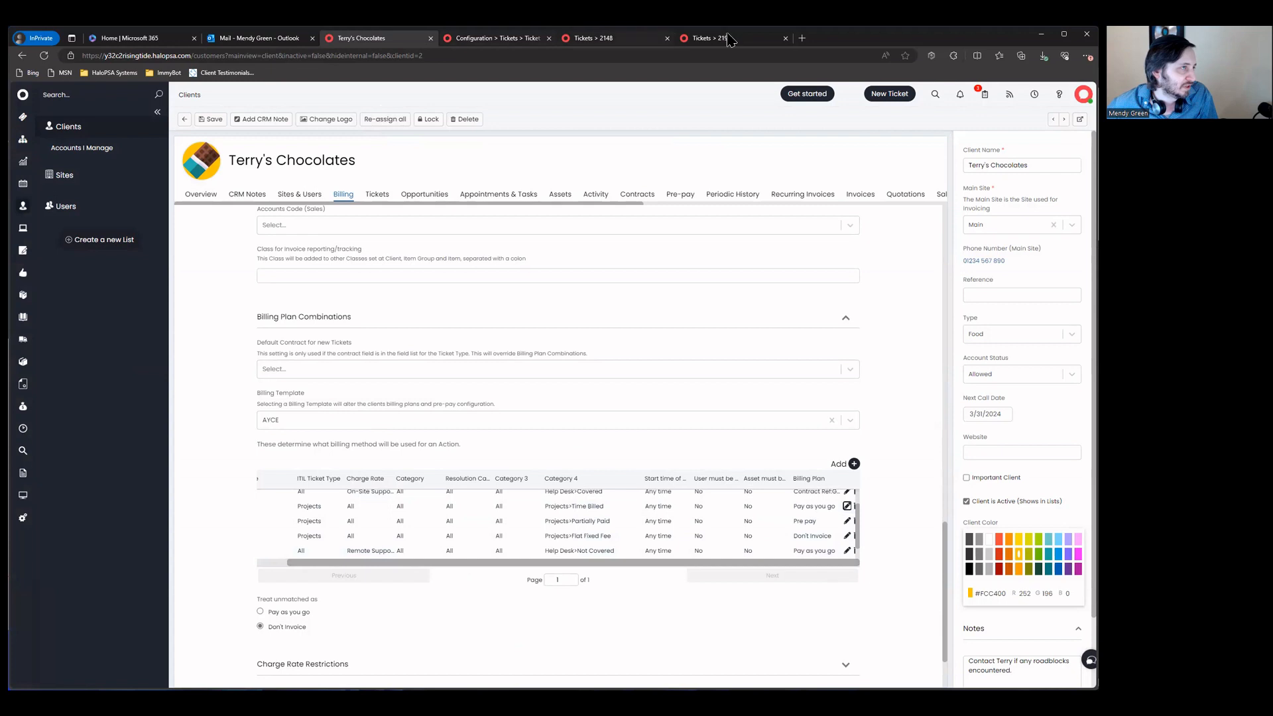
pyautogui.click(22, 517)
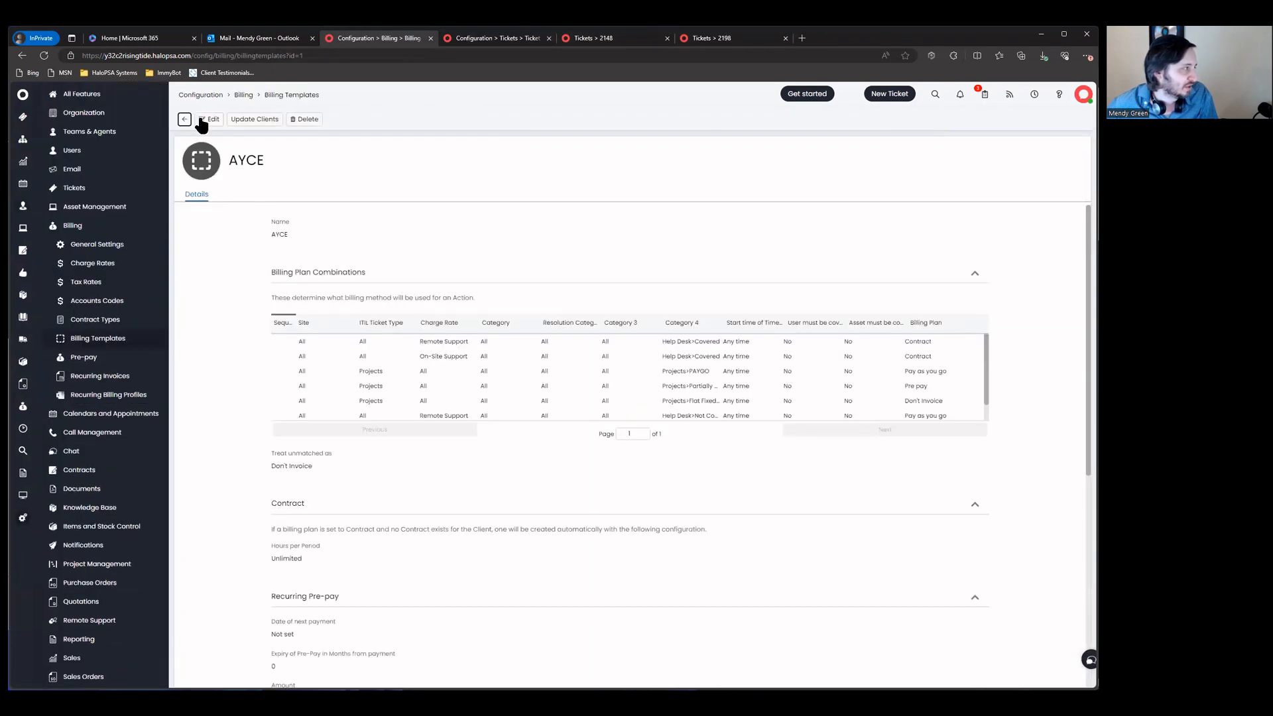
# Step: Edit the AYCE template and set the PAYGO project row's Category 4 to Projects>Time Billed
pyautogui.click(210, 119)
pyautogui.scroll(-2, 918, 401)
pyautogui.scroll(2, 921, 408)
pyautogui.click(969, 387)
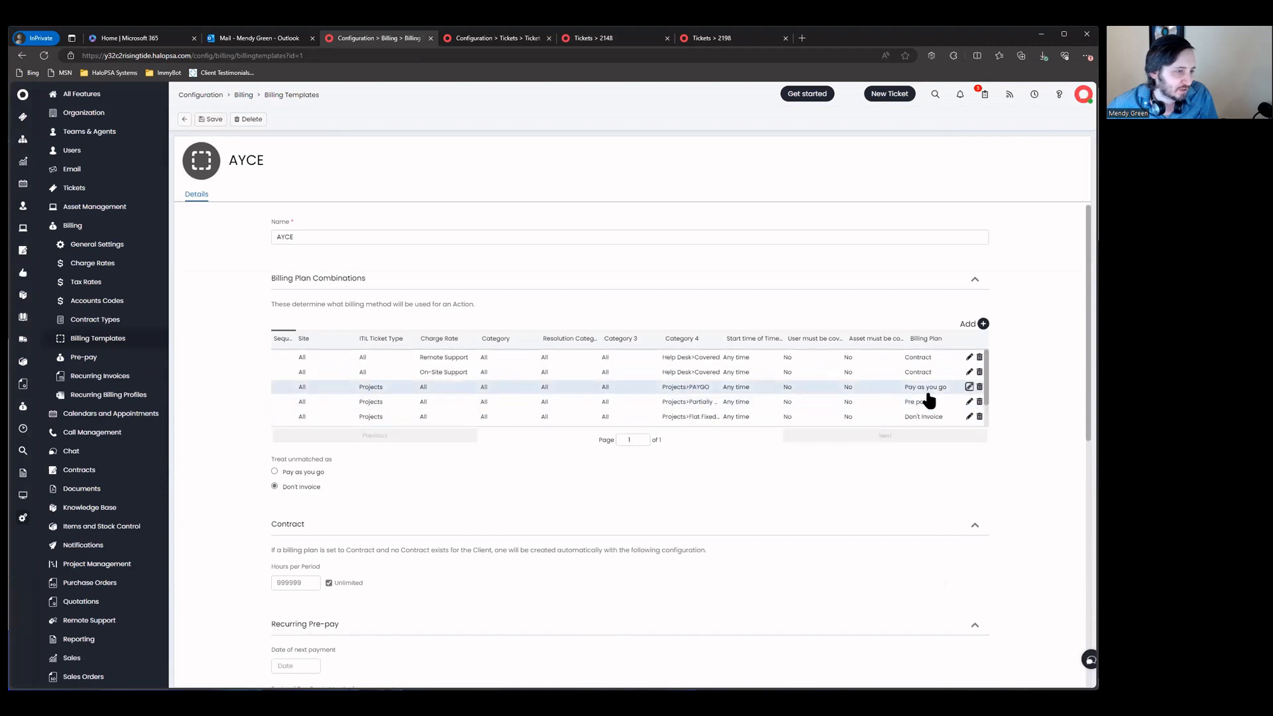
pyautogui.scroll(-2, 498, 571)
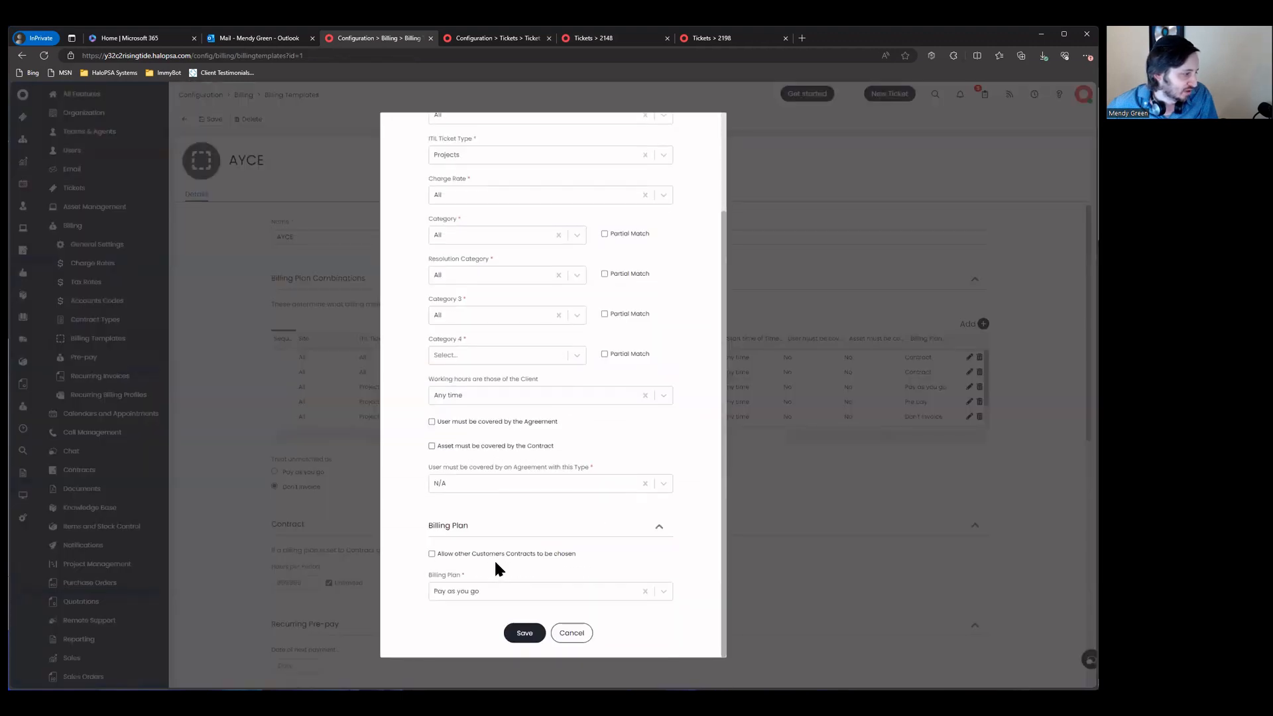
pyautogui.click(500, 597)
pyautogui.click(508, 362)
pyautogui.click(505, 441)
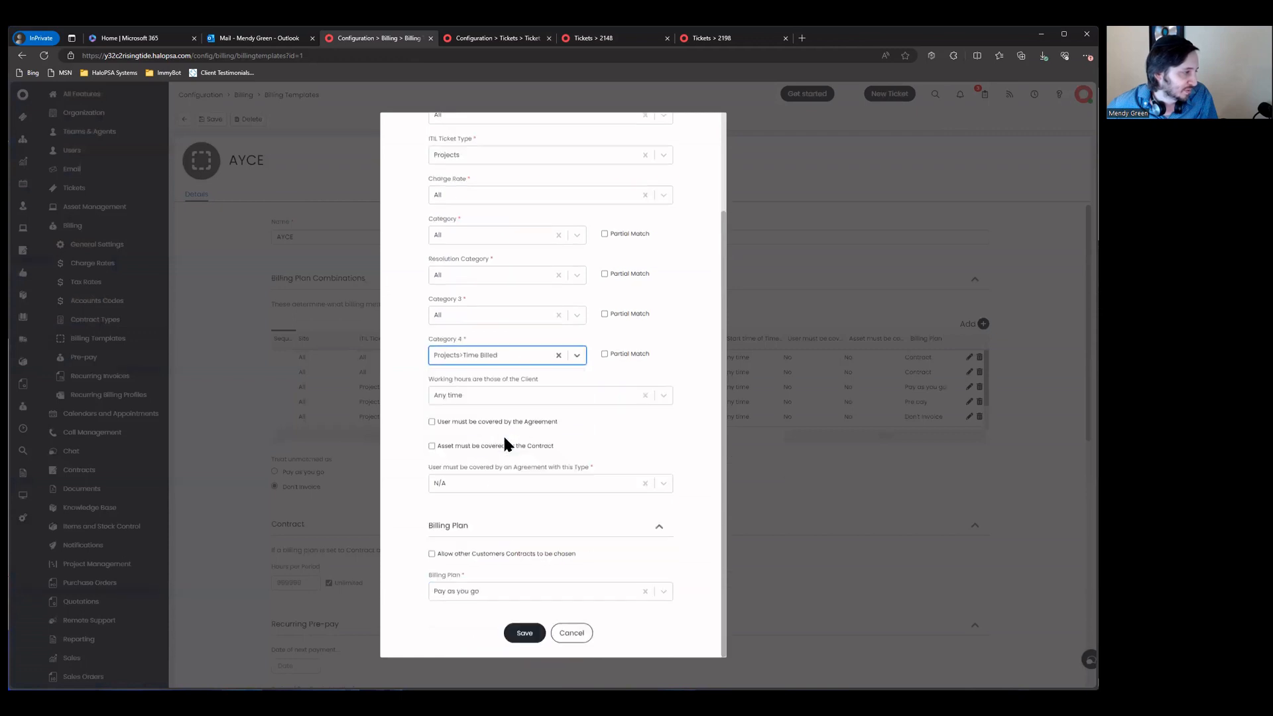
pyautogui.click(525, 637)
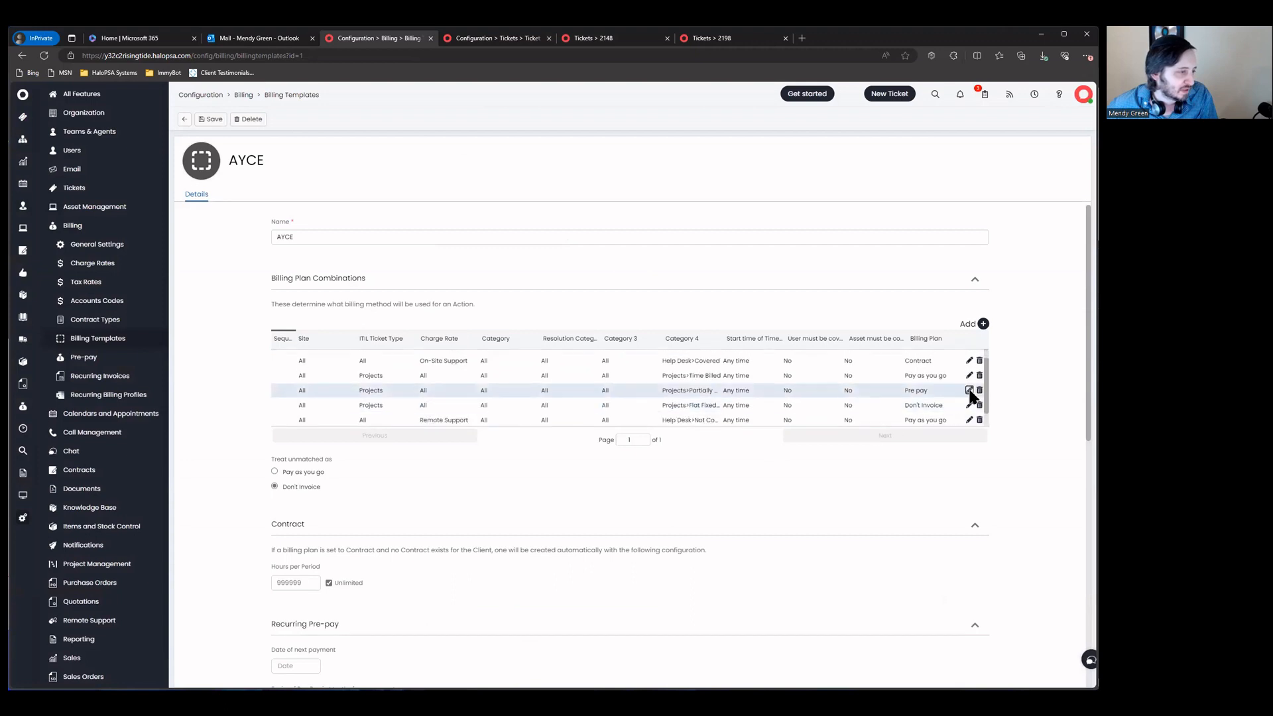
# Step: Set the Partially Paid project row's Category 4 to Projects>Prepaid Block (Overtime Billed)
pyautogui.click(970, 391)
pyautogui.scroll(-1, 484, 464)
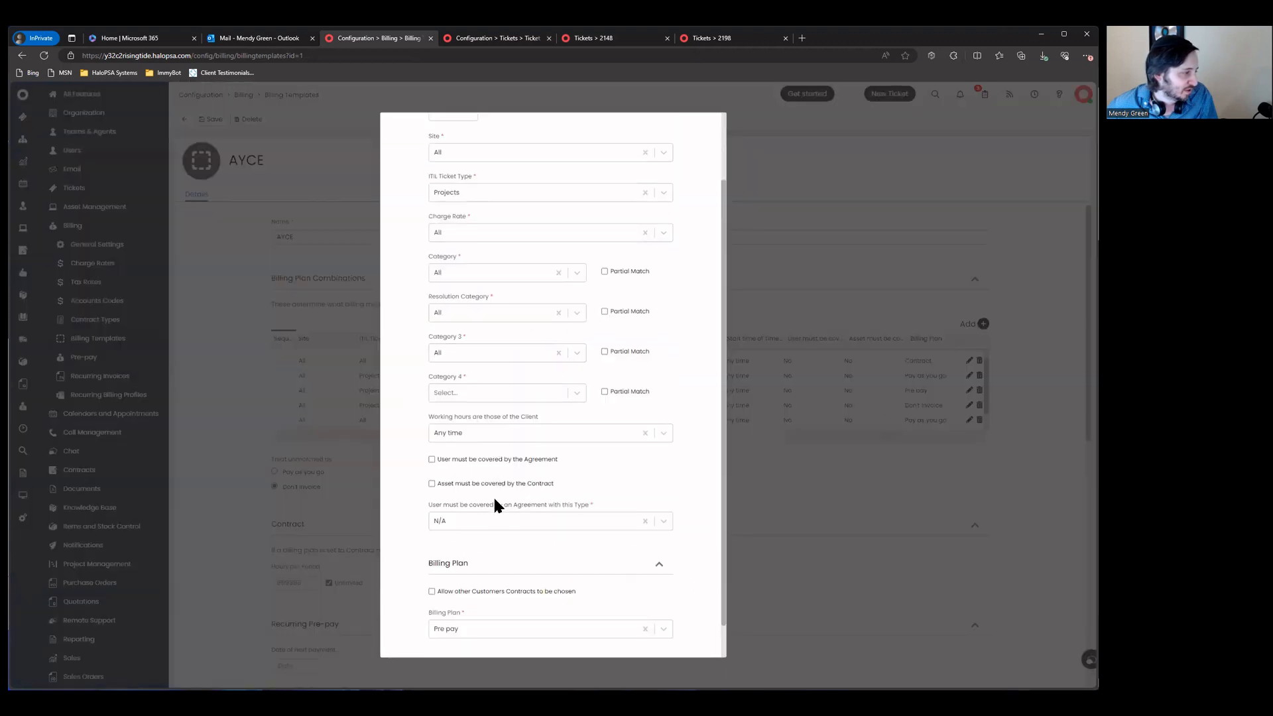
pyautogui.click(479, 394)
pyautogui.click(530, 467)
pyautogui.scroll(-1, 587, 540)
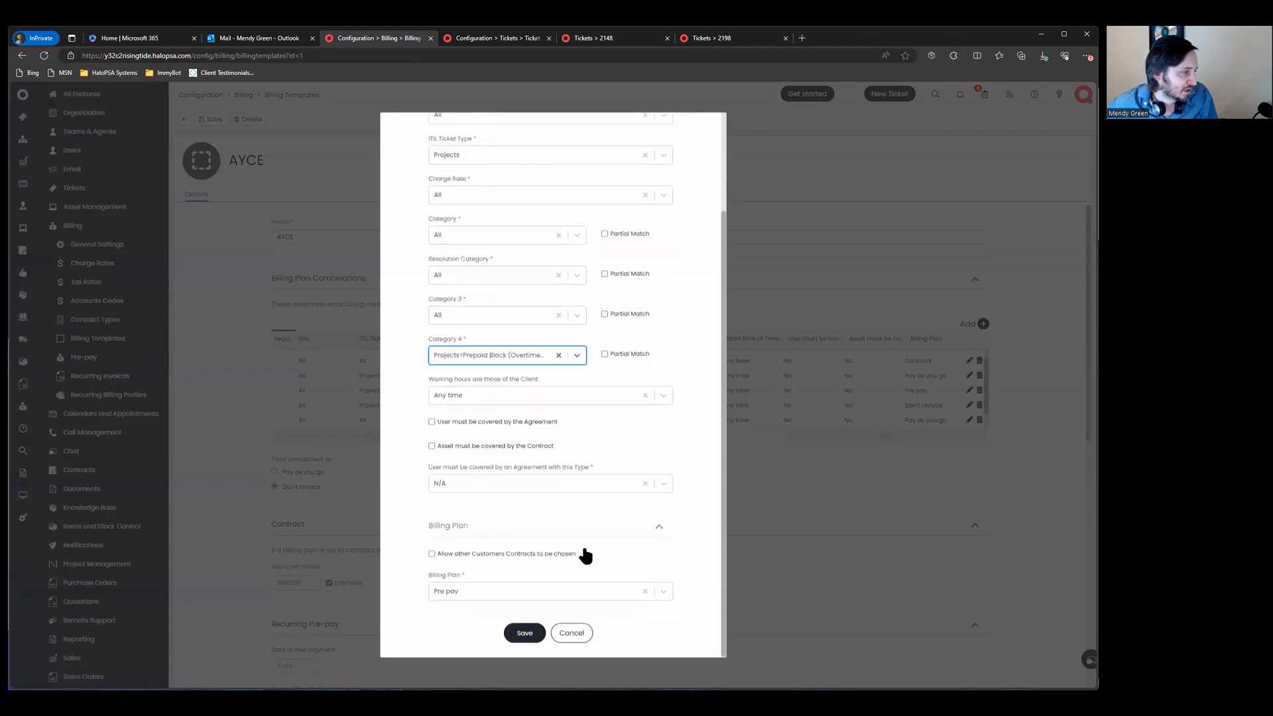
pyautogui.click(521, 635)
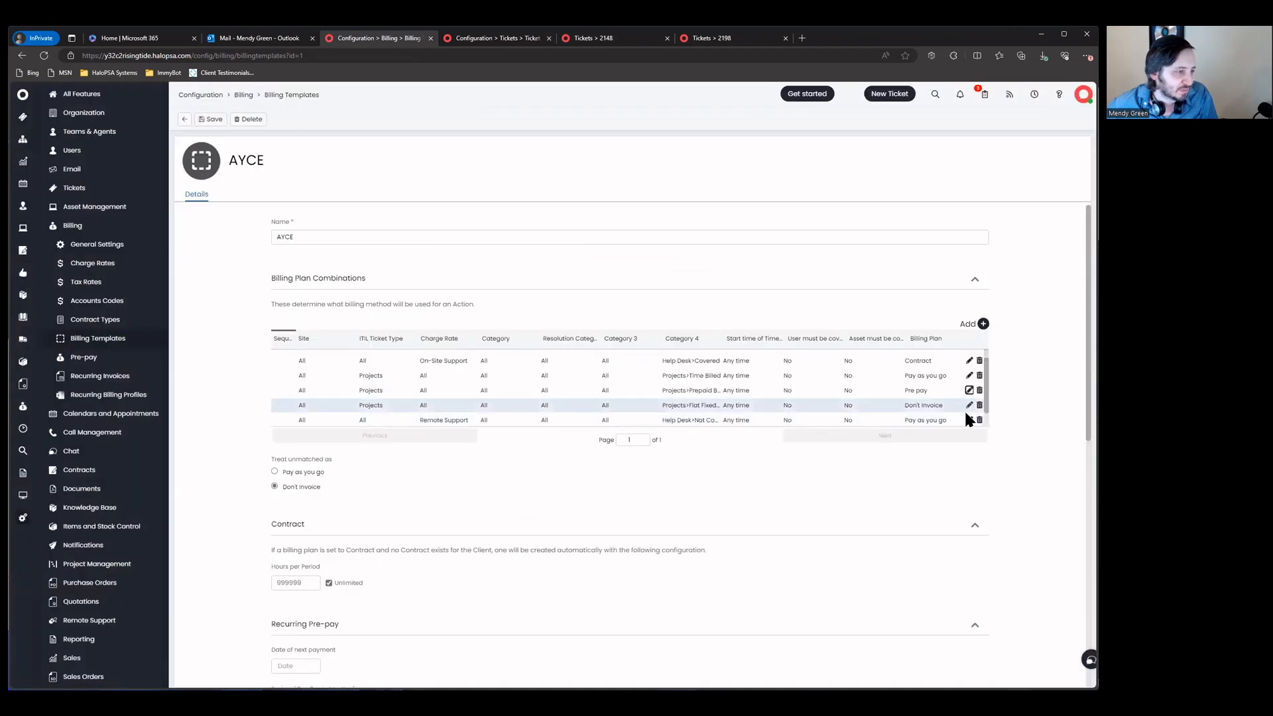
# Step: Set the Flat Fixed project row's Category 4 to Projects>Fixed Fee
pyautogui.click(968, 405)
pyautogui.scroll(-1, 520, 405)
pyautogui.click(519, 392)
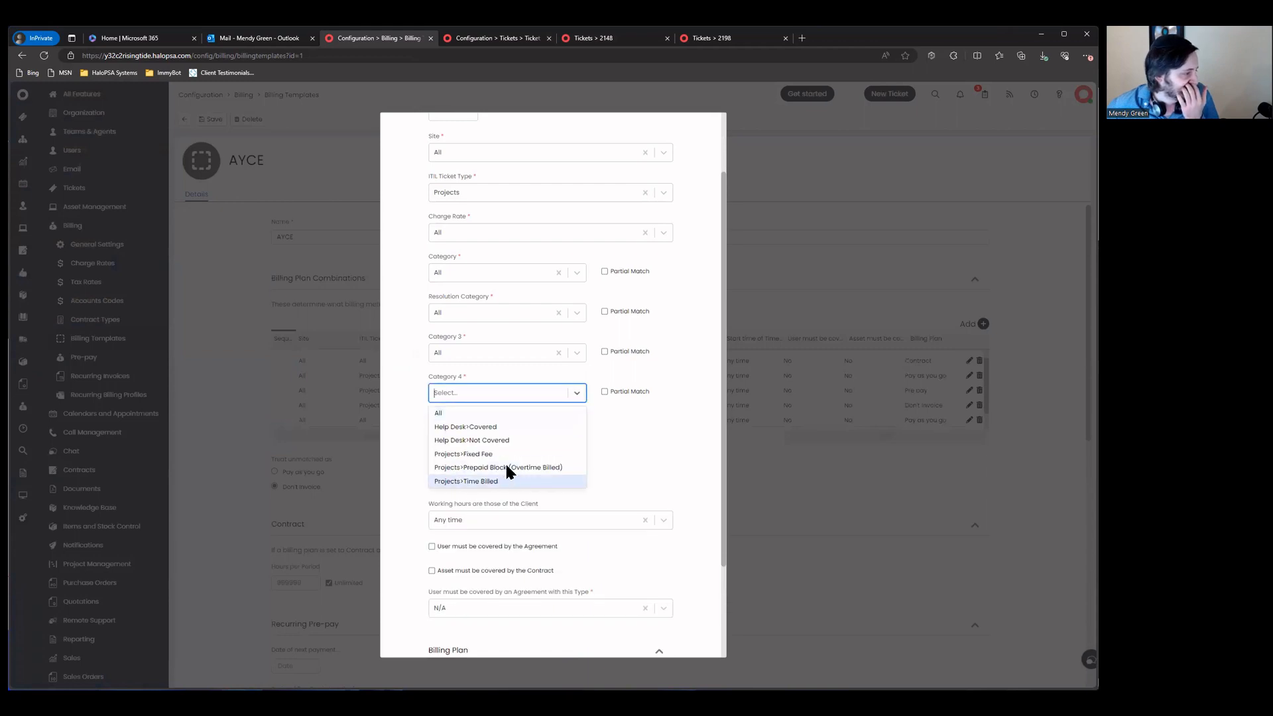
pyautogui.click(504, 453)
pyautogui.scroll(-1, 507, 462)
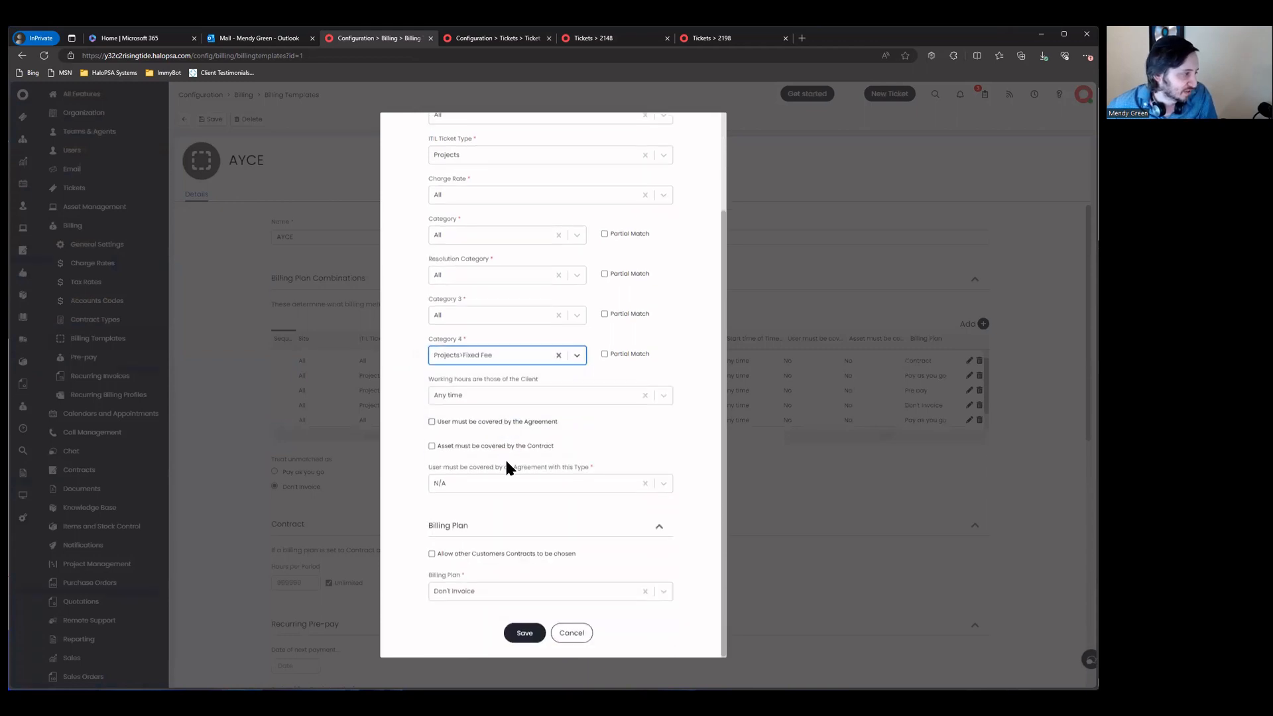
pyautogui.click(524, 633)
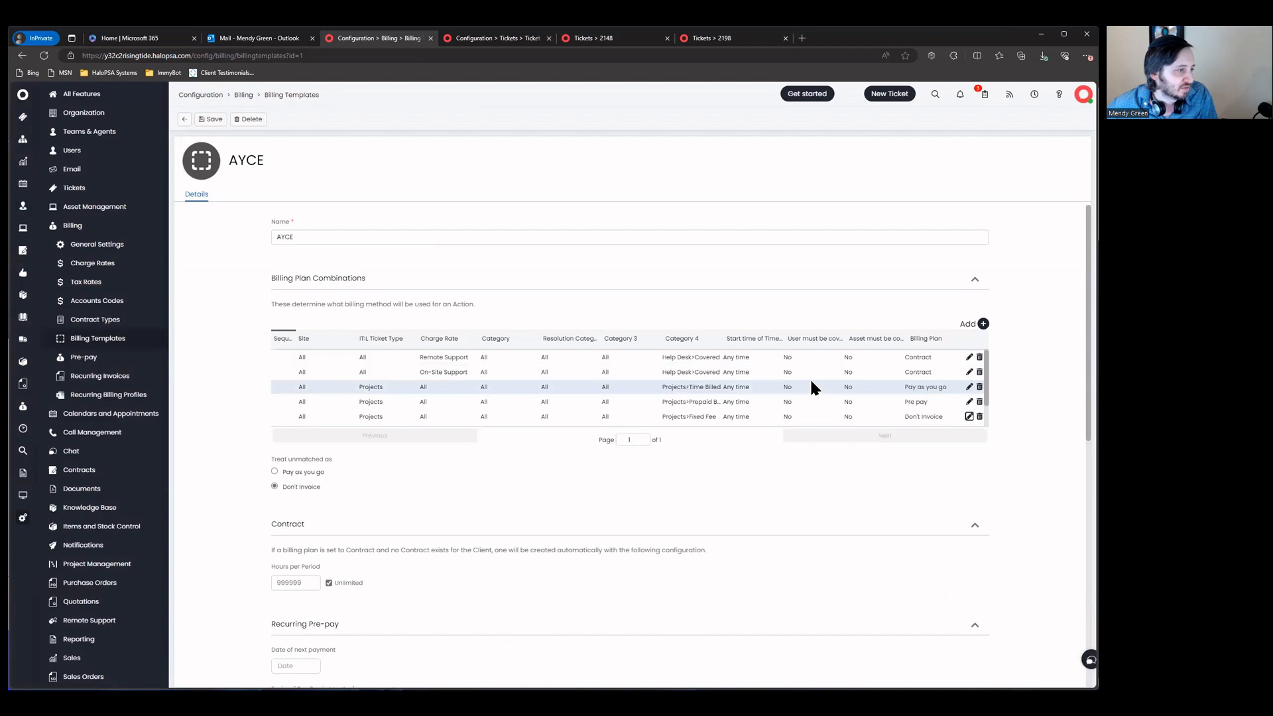
# Step: Save the AYCE template, update its clients, and open ticket 2198's private note details
pyautogui.click(211, 121)
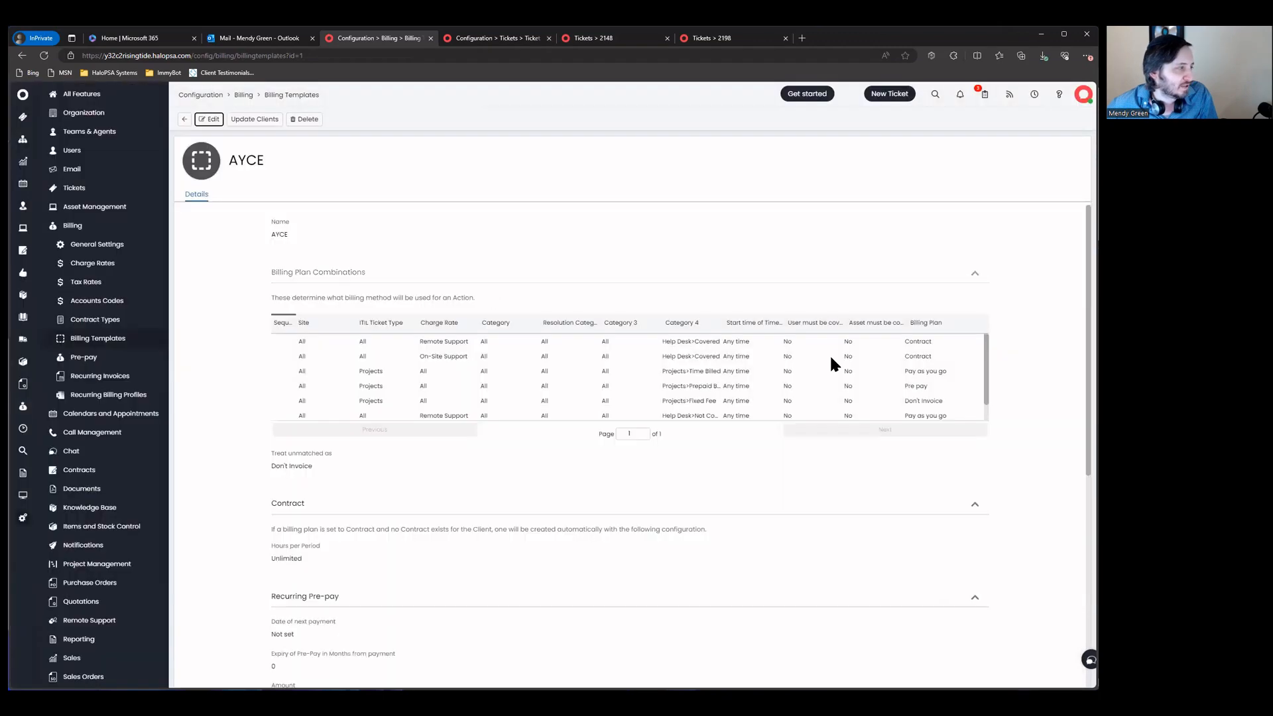
pyautogui.click(263, 120)
pyautogui.click(677, 345)
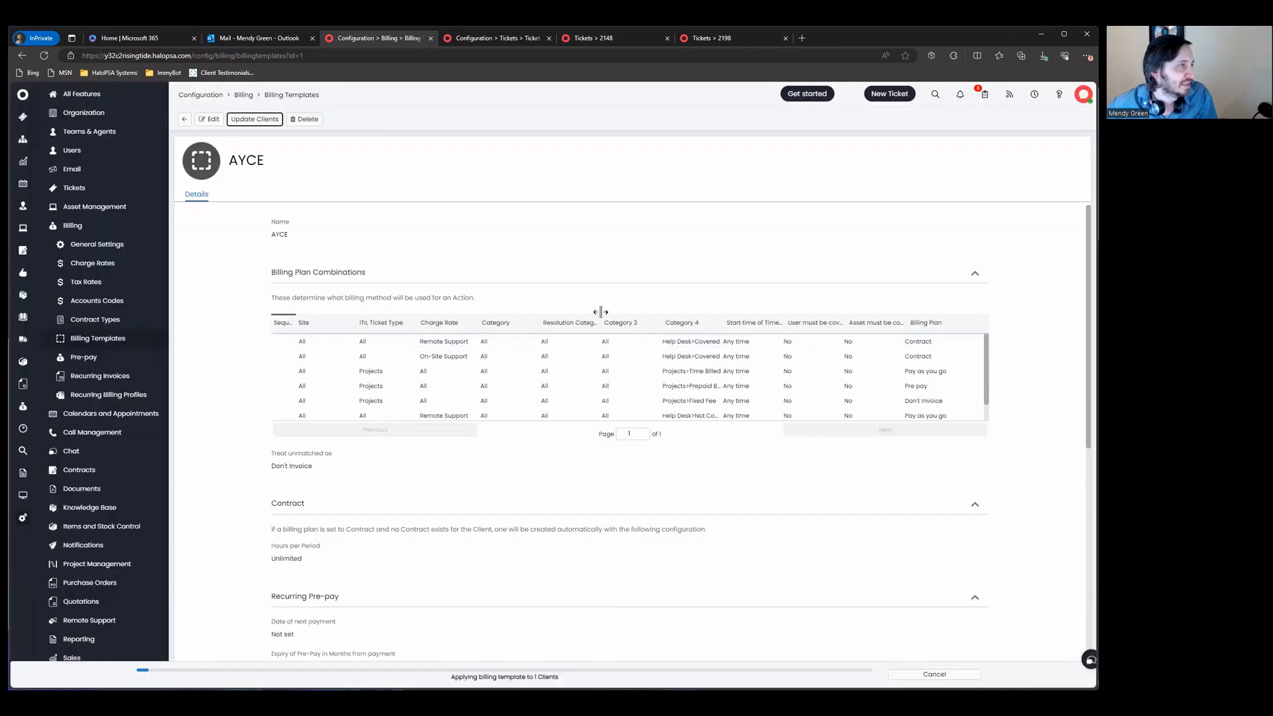
pyautogui.click(707, 44)
pyautogui.click(777, 257)
pyautogui.click(769, 277)
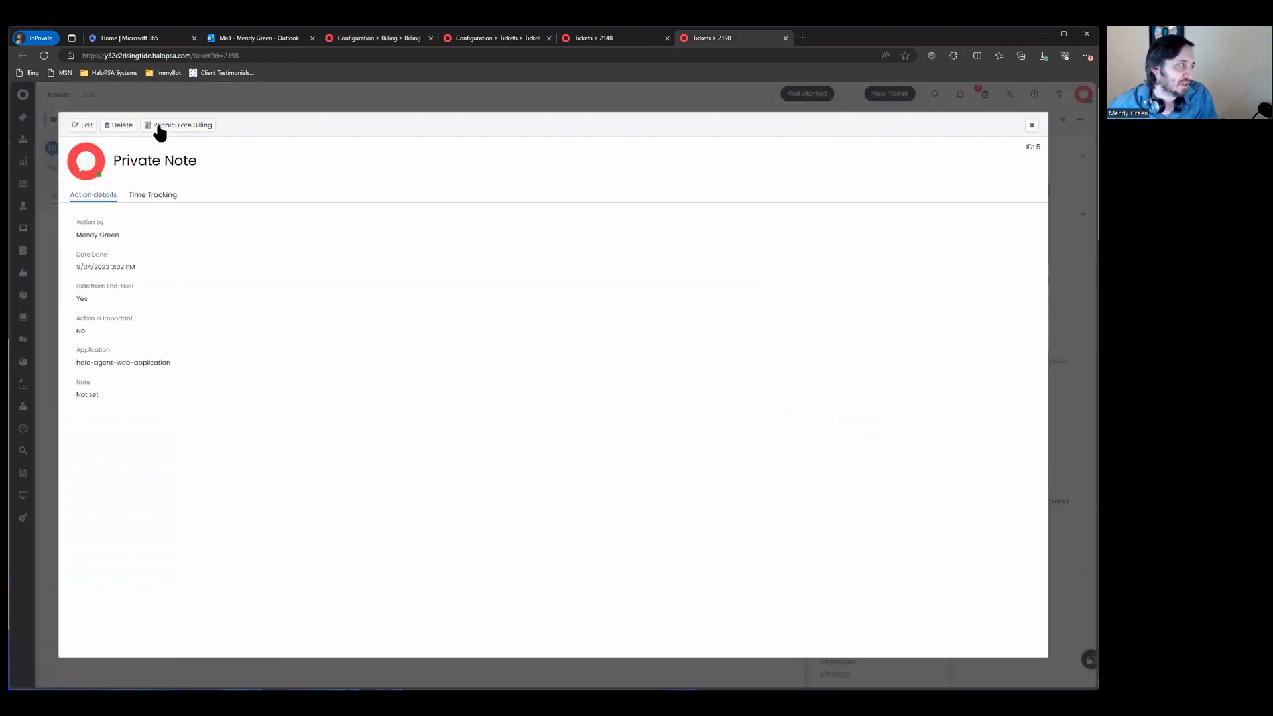
# Step: Recalculate billing on ticket 2198's private note and confirm the Pay as you go plan
pyautogui.click(184, 126)
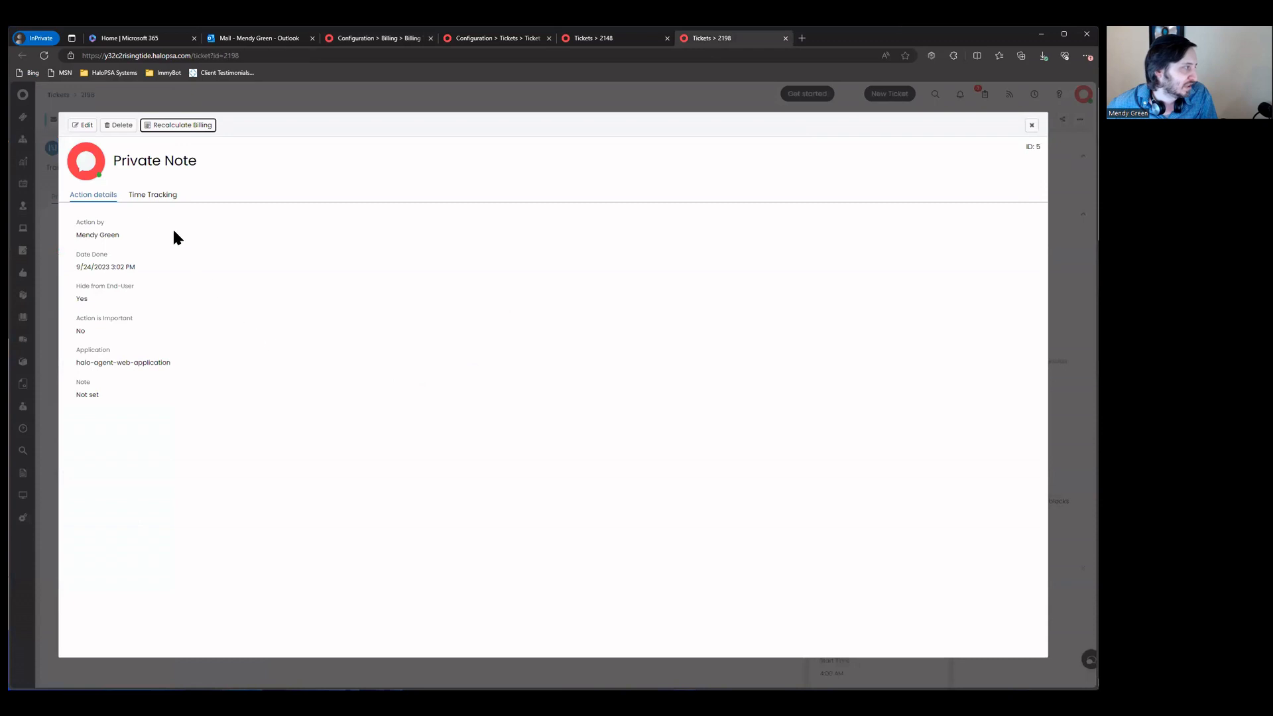
pyautogui.click(144, 196)
pyautogui.scroll(-3, 194, 278)
pyautogui.moveTo(73, 415); pyautogui.dragTo(225, 436)
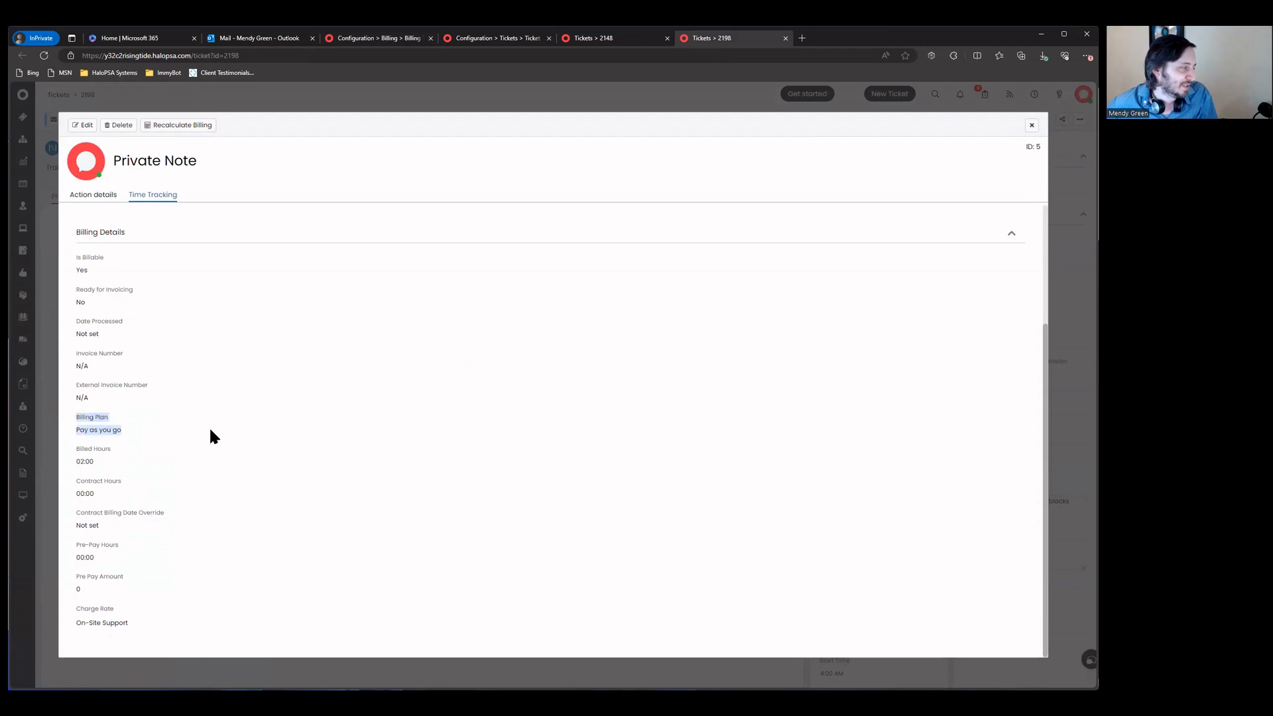
pyautogui.click(1031, 125)
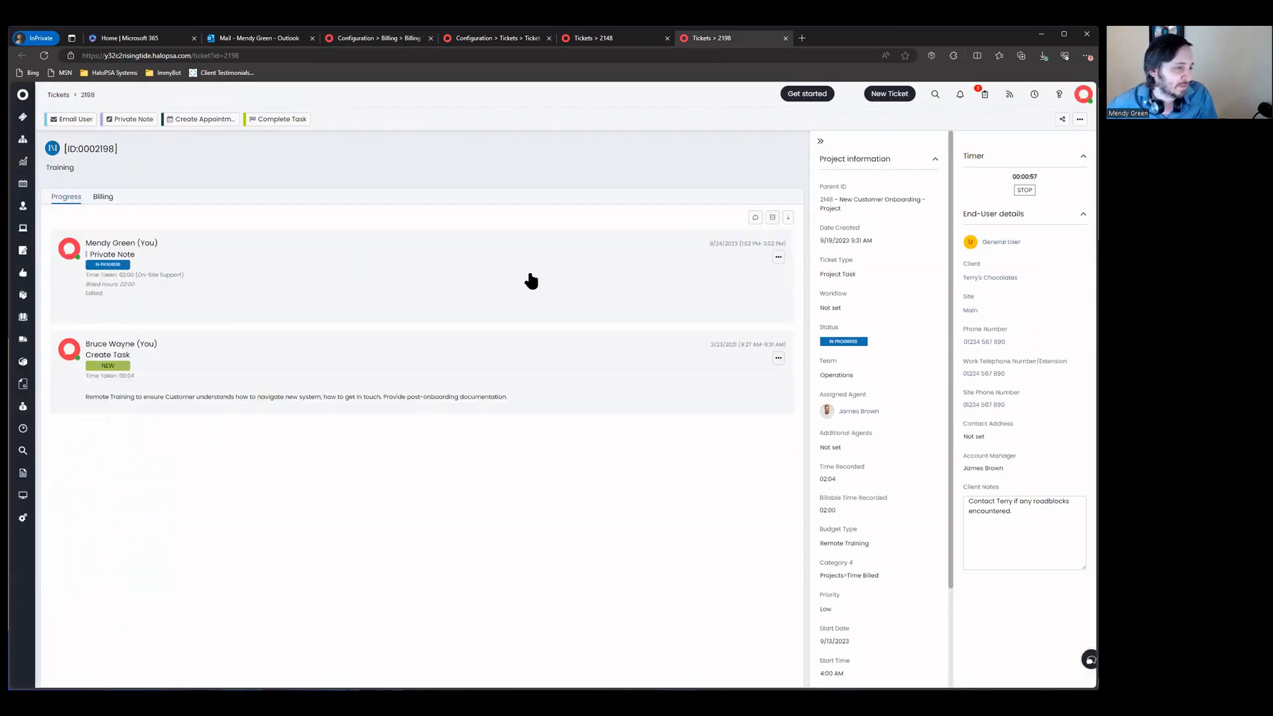
# Step: Recalculate ticket 2148's private note so it bills 02:00 Pay as you go at On-Site Support
pyautogui.click(641, 41)
pyautogui.click(1065, 258)
pyautogui.click(633, 273)
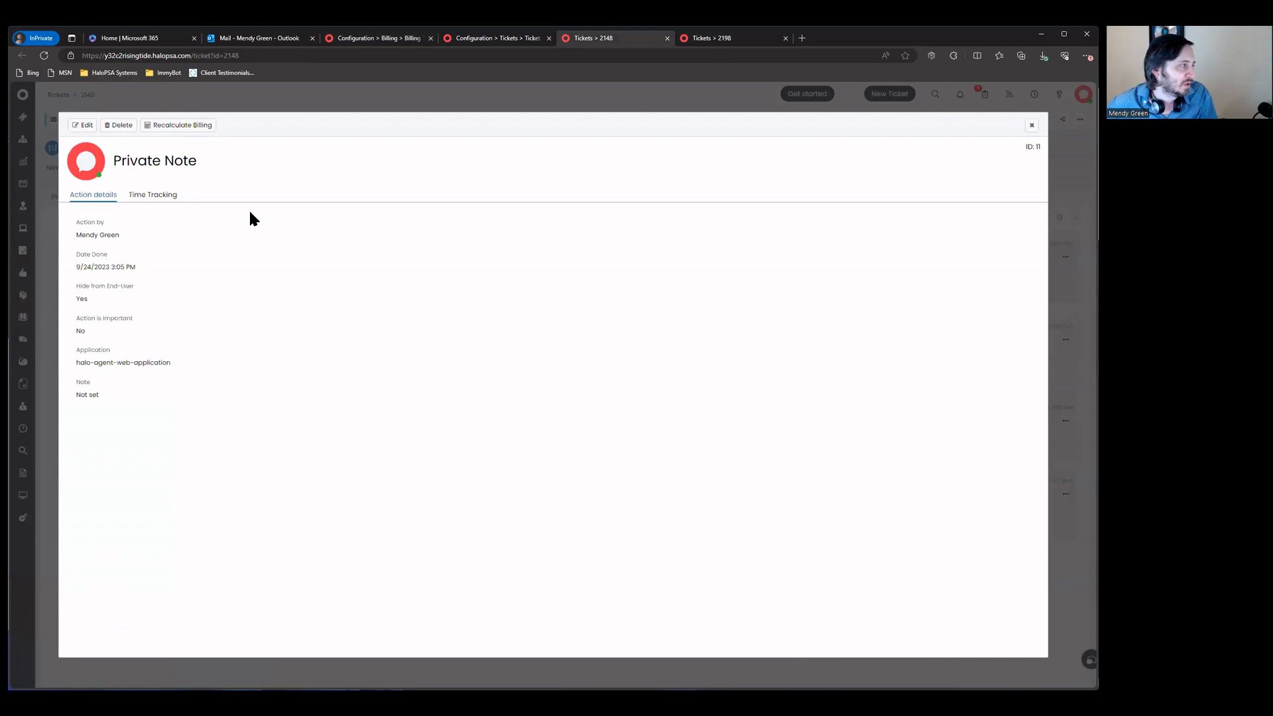
pyautogui.click(153, 197)
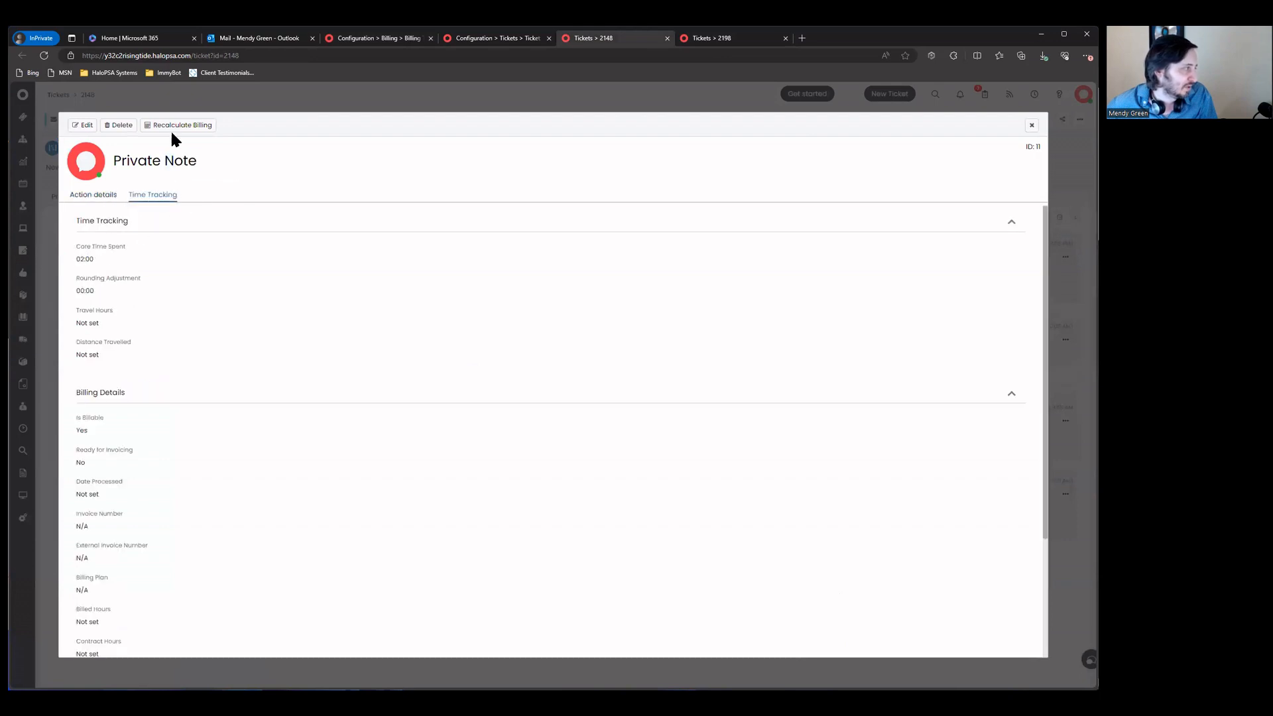
pyautogui.click(204, 125)
pyautogui.scroll(-3, 233, 325)
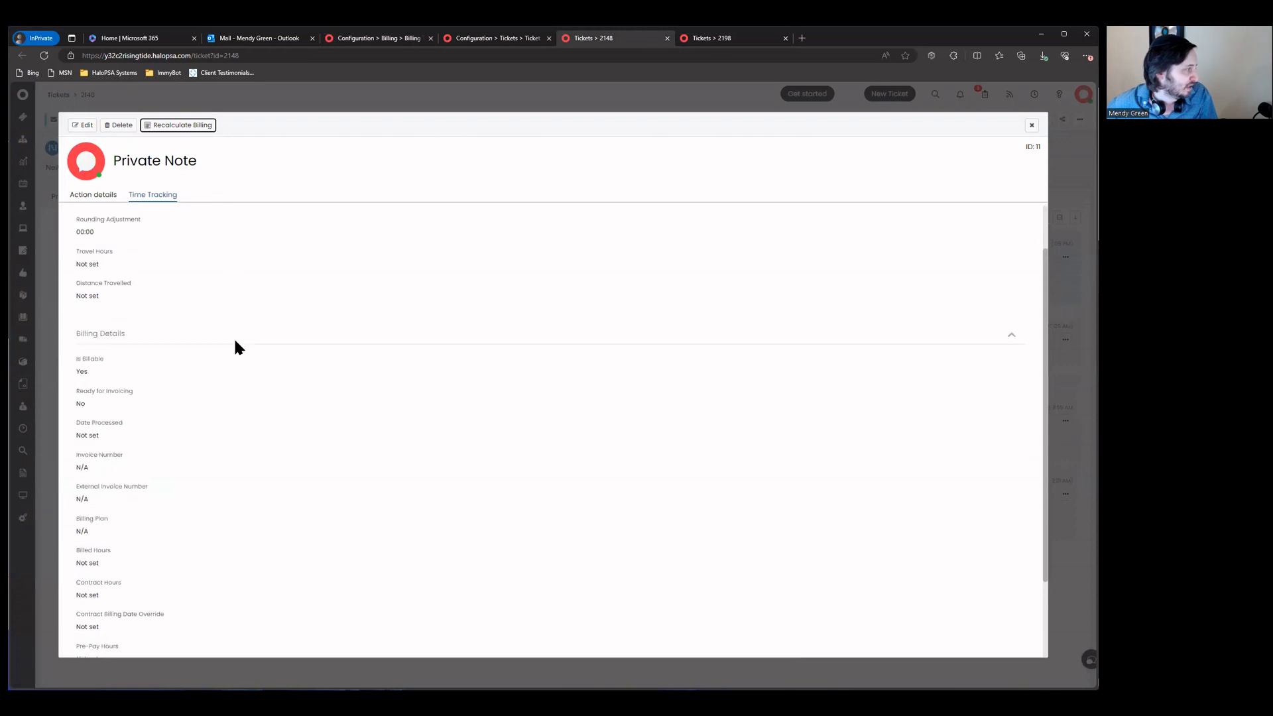
pyautogui.click(1031, 125)
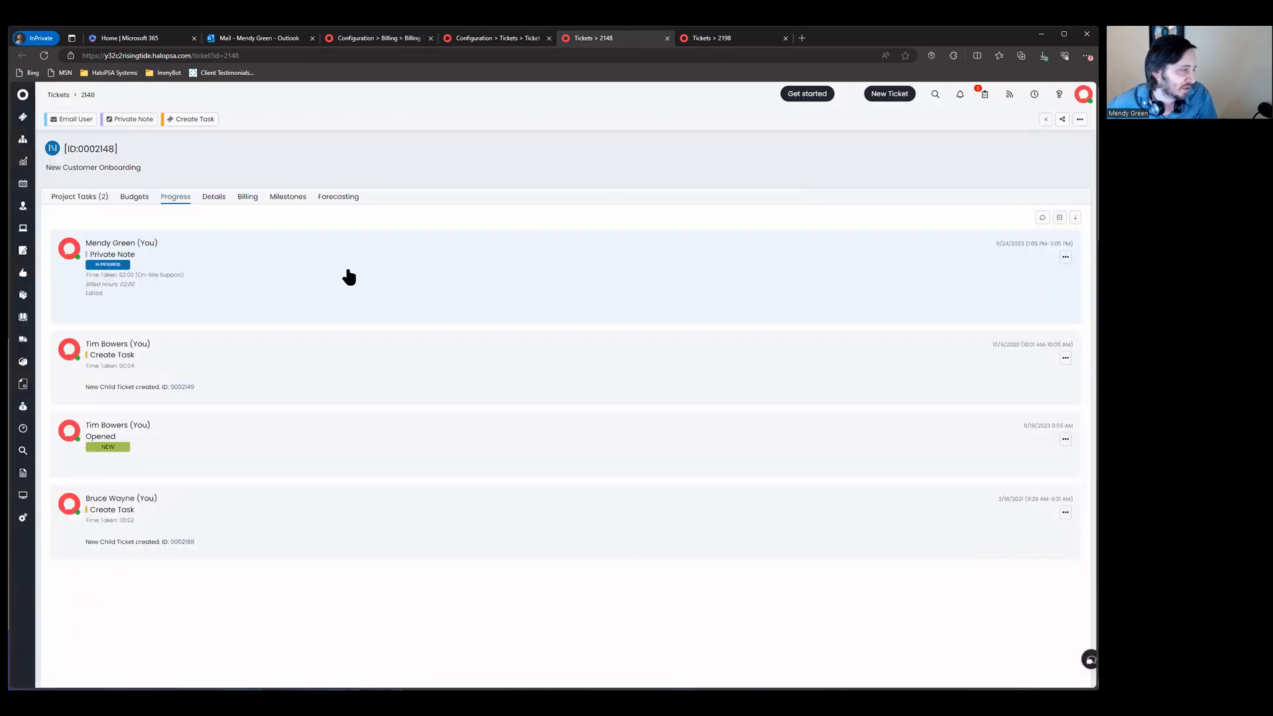
pyautogui.click(1065, 258)
pyautogui.click(1054, 272)
pyautogui.click(157, 193)
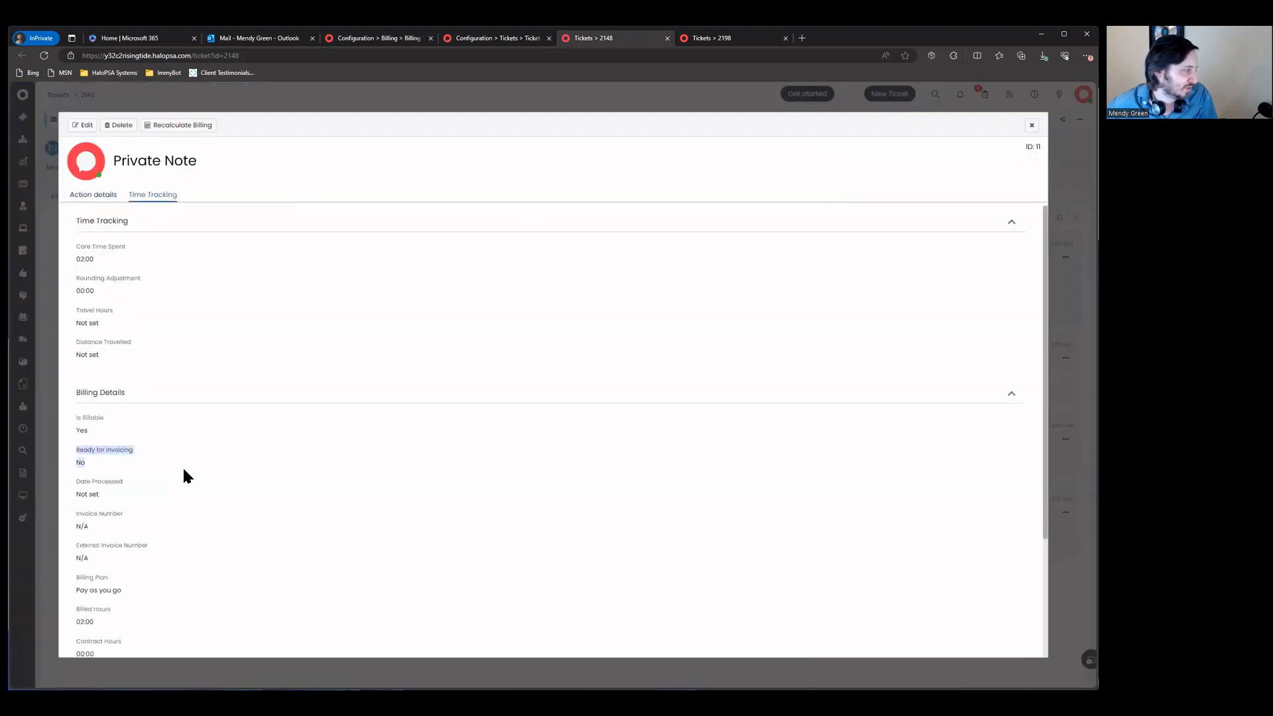
pyautogui.click(1031, 126)
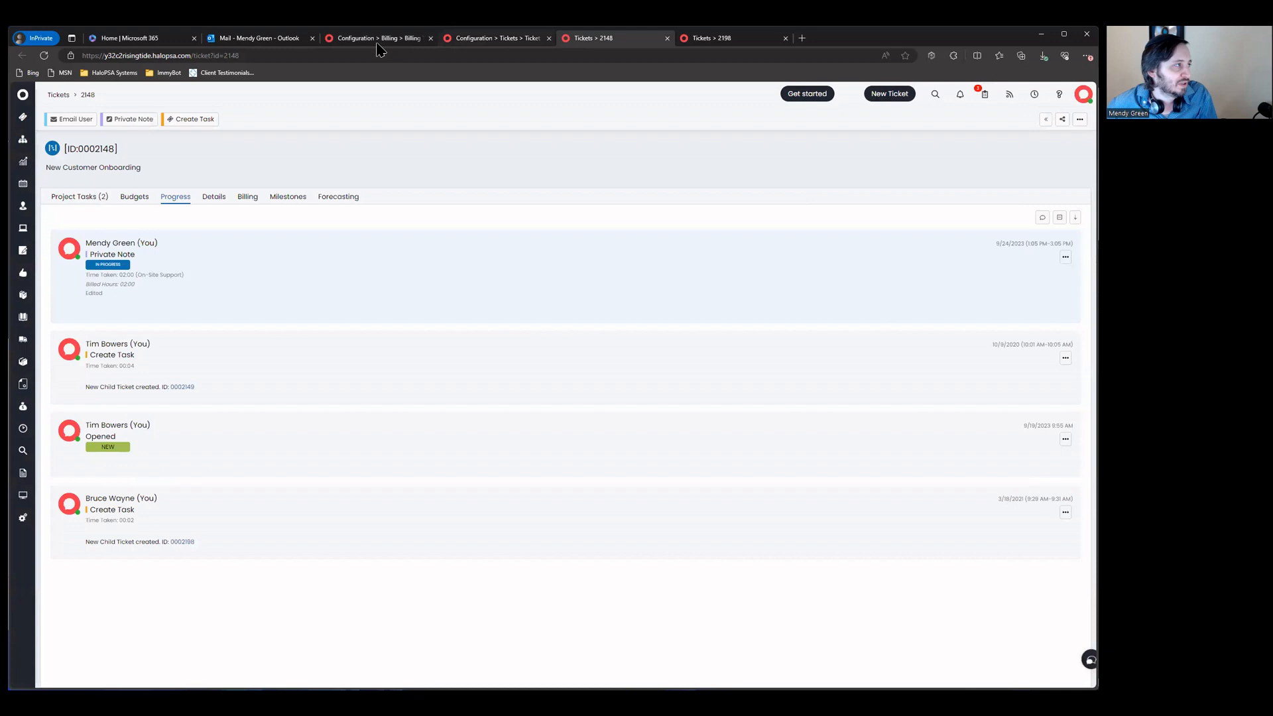
pyautogui.hotkey('ctrl', 'shift', 'Tab')
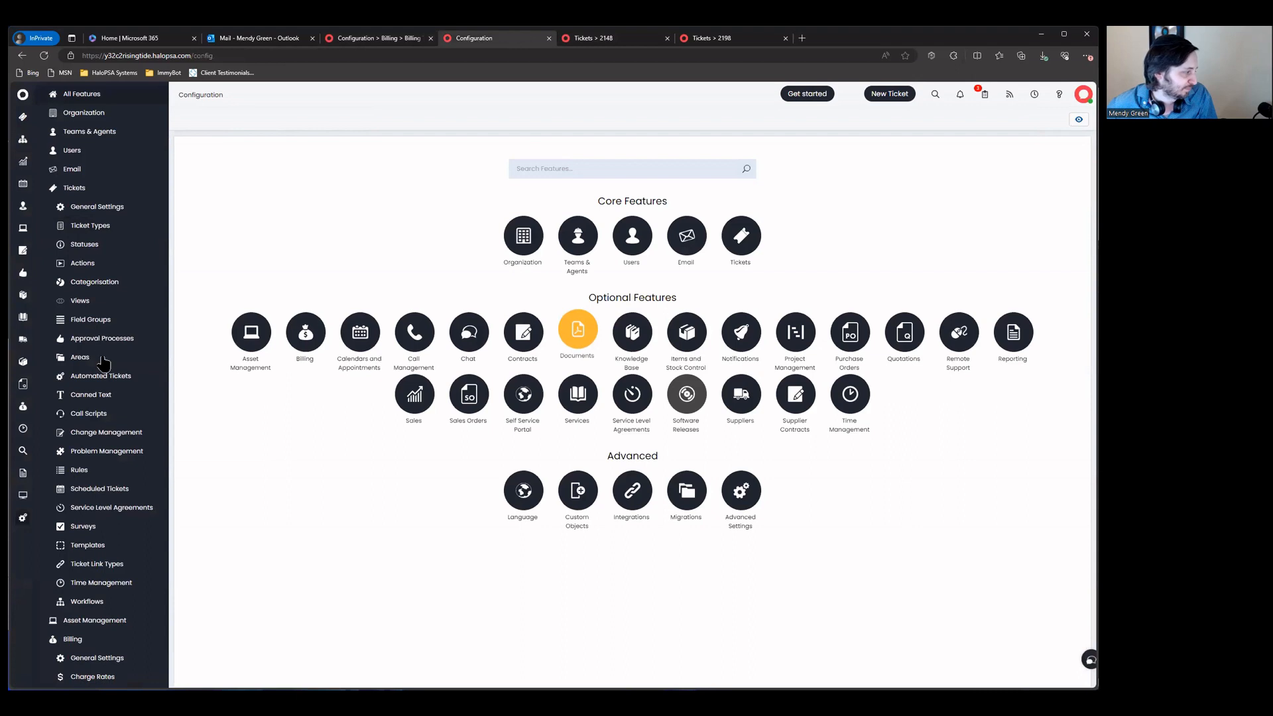
# Step: Tick 'Process Actions on open Tickets' in the Billing General Settings
pyautogui.scroll(-3, 106, 467)
pyautogui.click(106, 466)
pyautogui.click(401, 371)
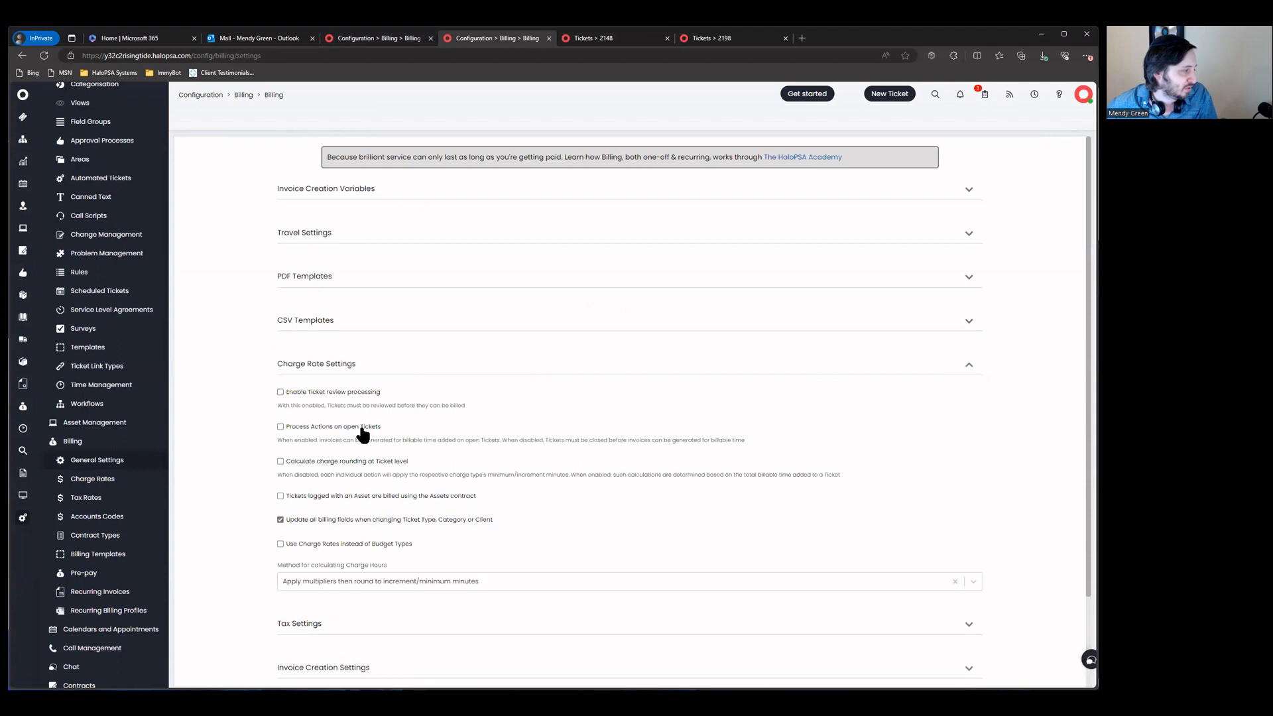
pyautogui.click(324, 427)
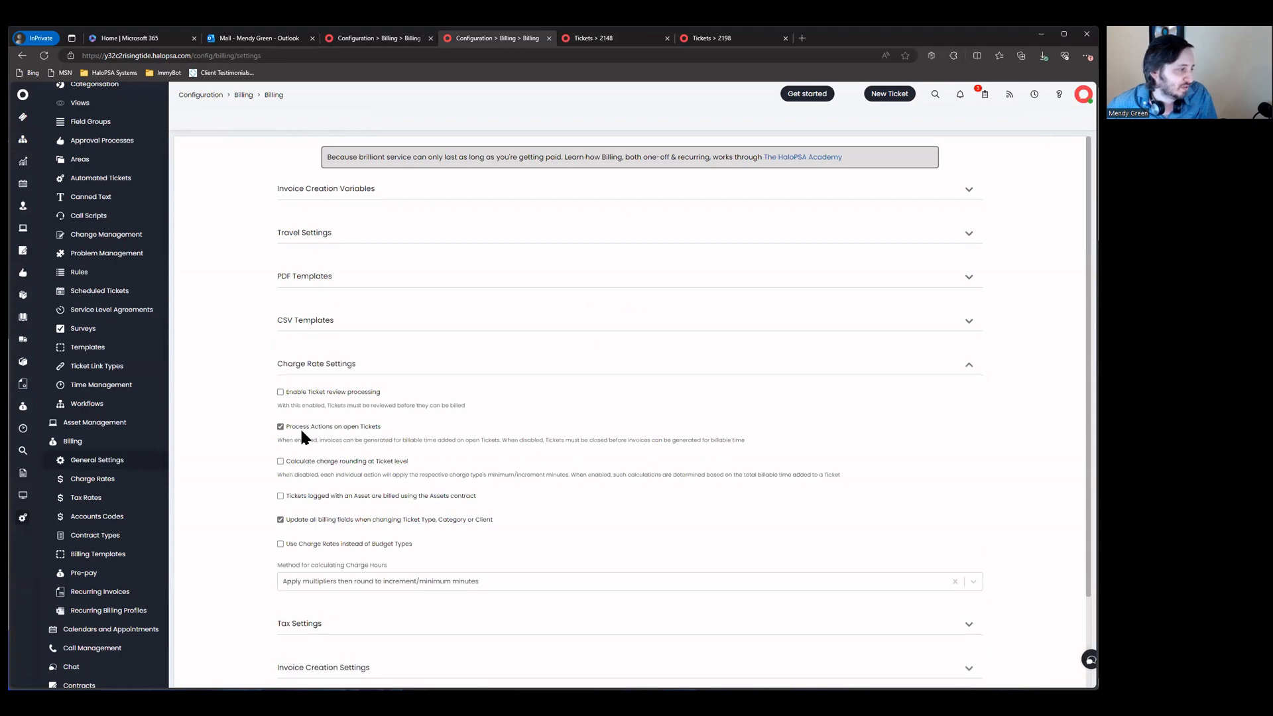
pyautogui.moveTo(749, 444); pyautogui.dragTo(233, 426)
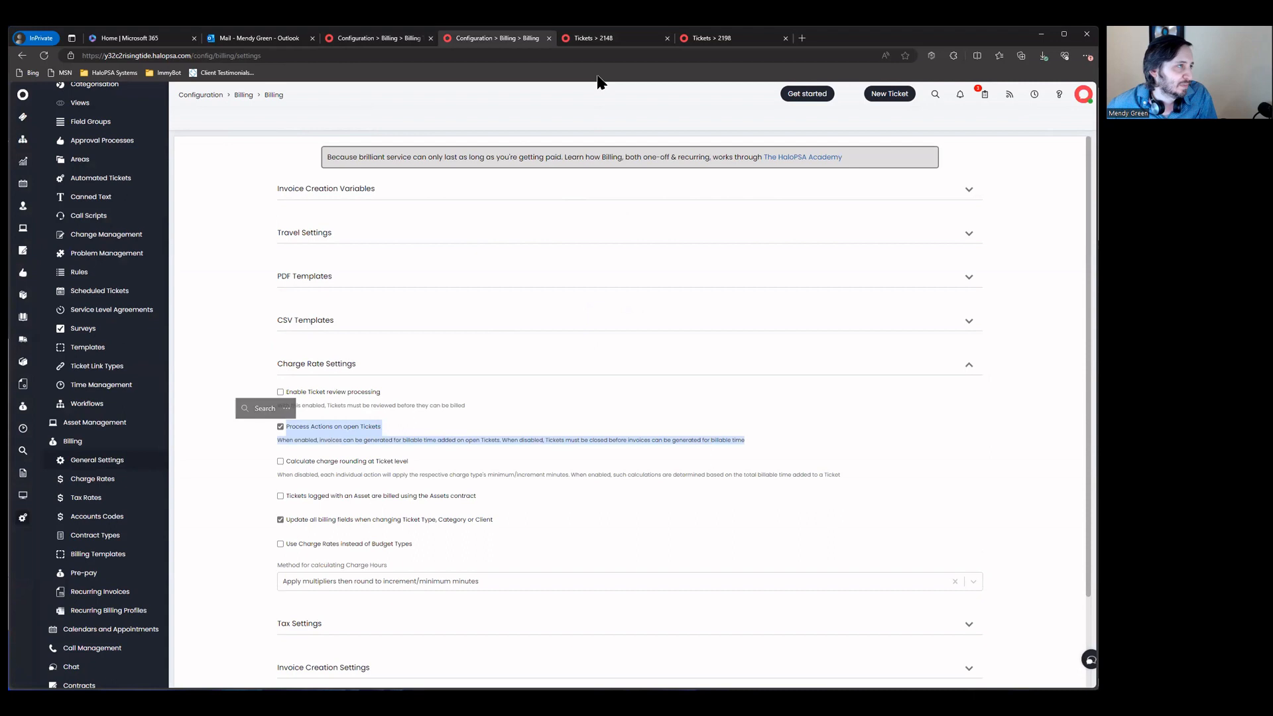
# Step: Open the private note details on ticket 2148
pyautogui.click(621, 38)
pyautogui.click(1063, 259)
pyautogui.click(1054, 273)
# Step: Recalculate billing on ticket 2148's note so Ready for Invoicing changes from No to Yes
pyautogui.click(150, 194)
pyautogui.tripleClick(162, 468)
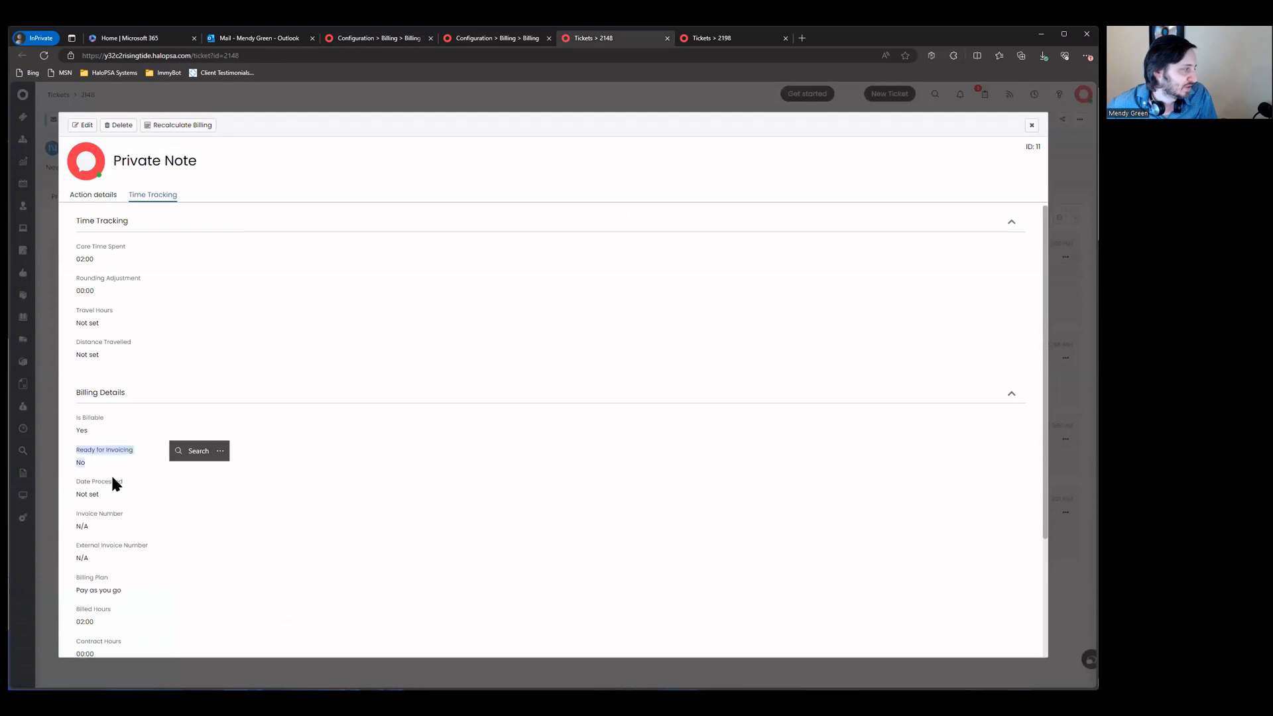
pyautogui.click(183, 125)
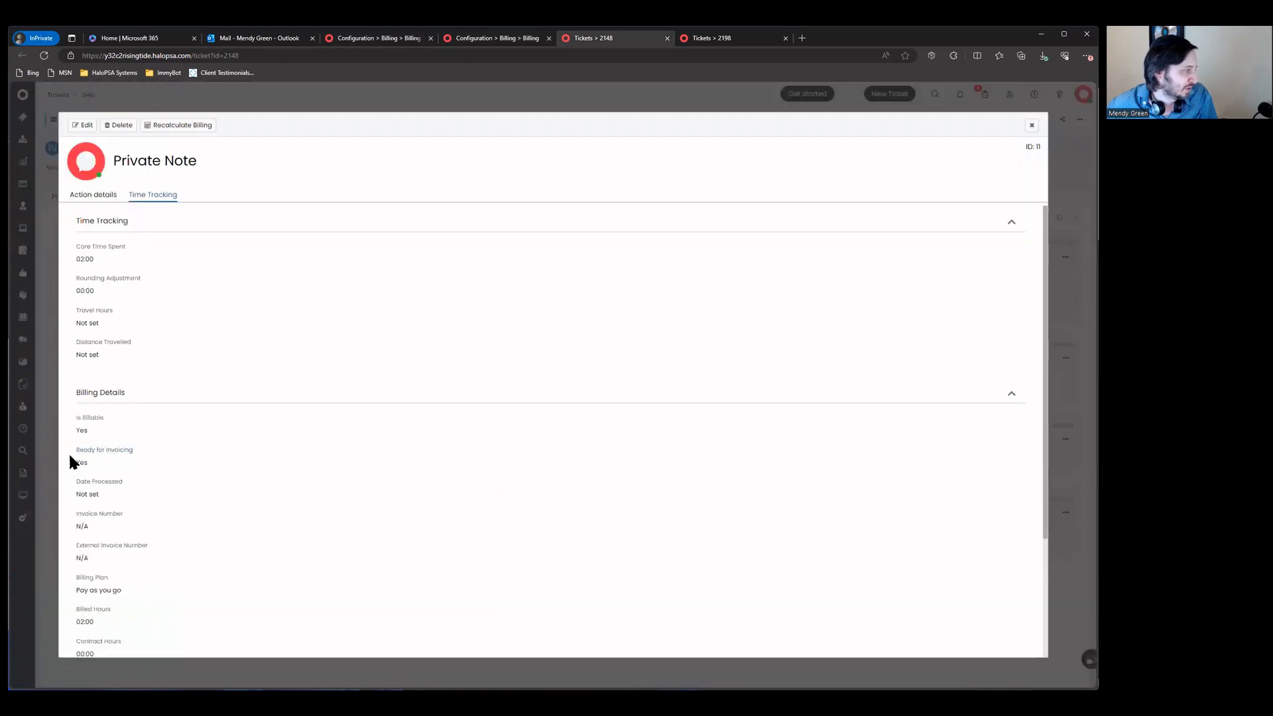
pyautogui.tripleClick(70, 454)
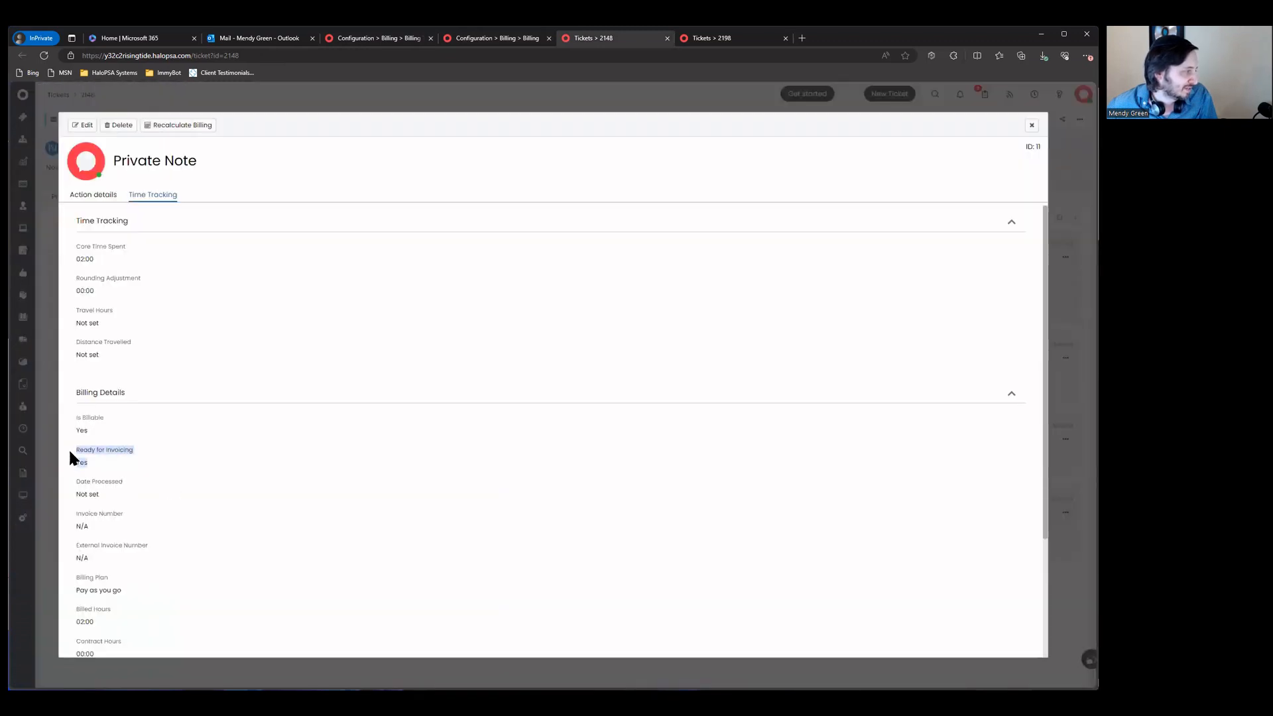
pyautogui.click(1031, 126)
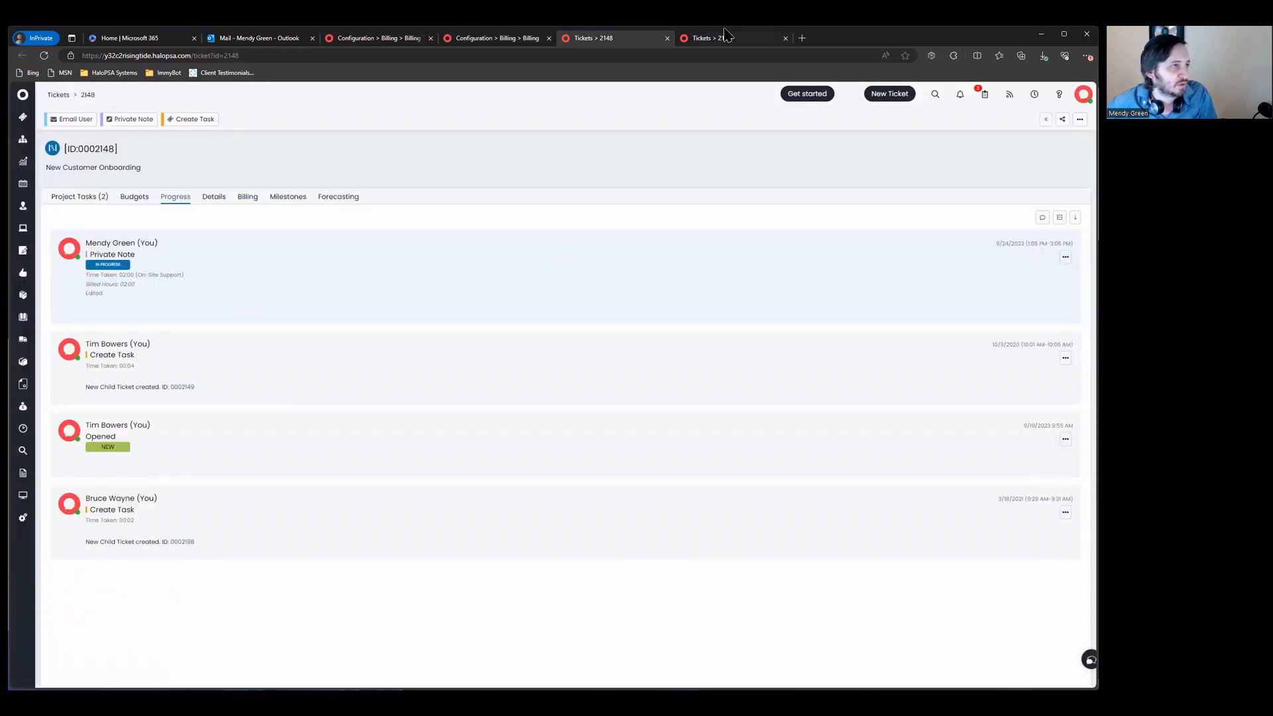
# Step: Recalculate billing on ticket 2198's note so it is Ready for Invoicing, then return to Configuration
pyautogui.click(726, 34)
pyautogui.click(778, 258)
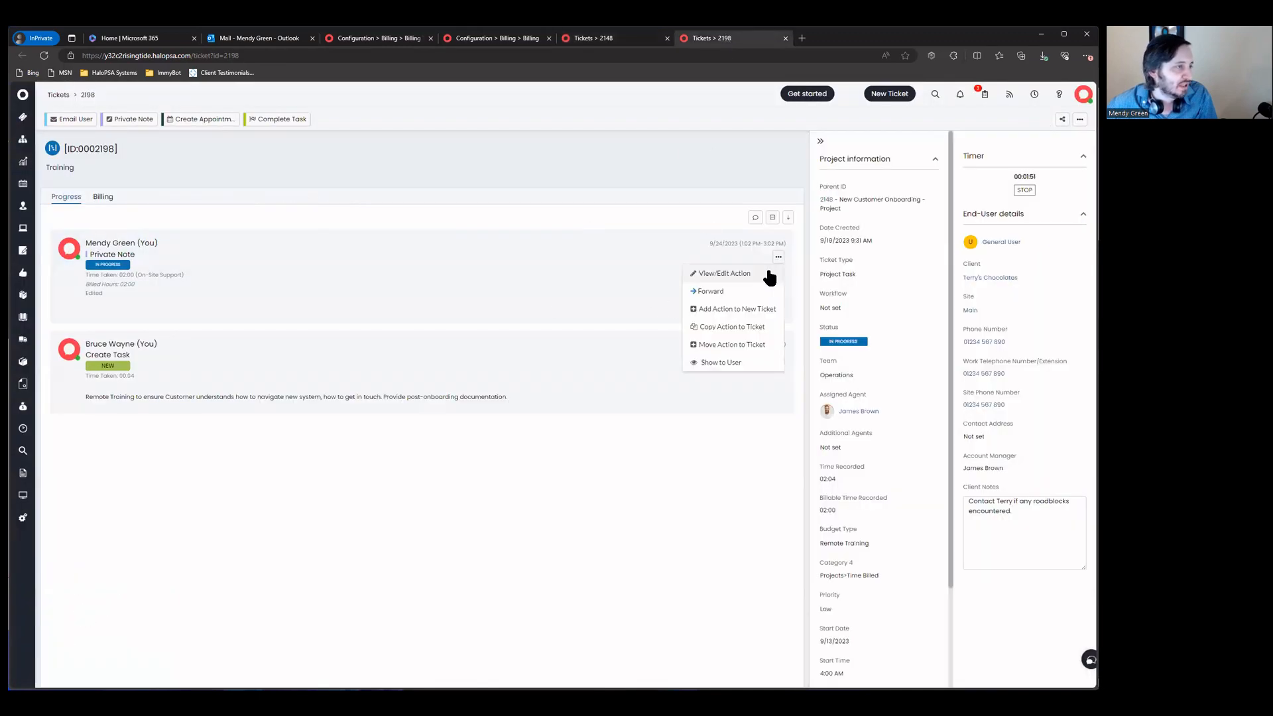
pyautogui.click(767, 272)
pyautogui.click(147, 195)
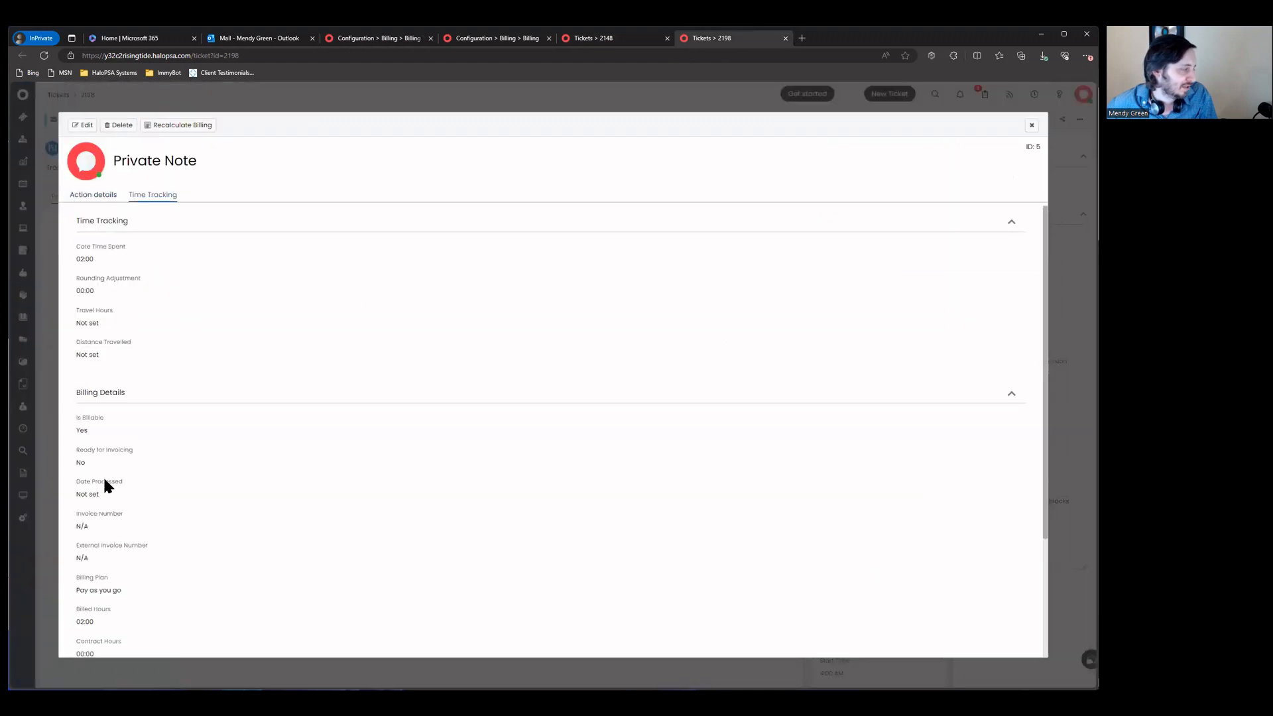
pyautogui.moveTo(83, 450); pyautogui.dragTo(199, 587)
pyautogui.click(92, 456)
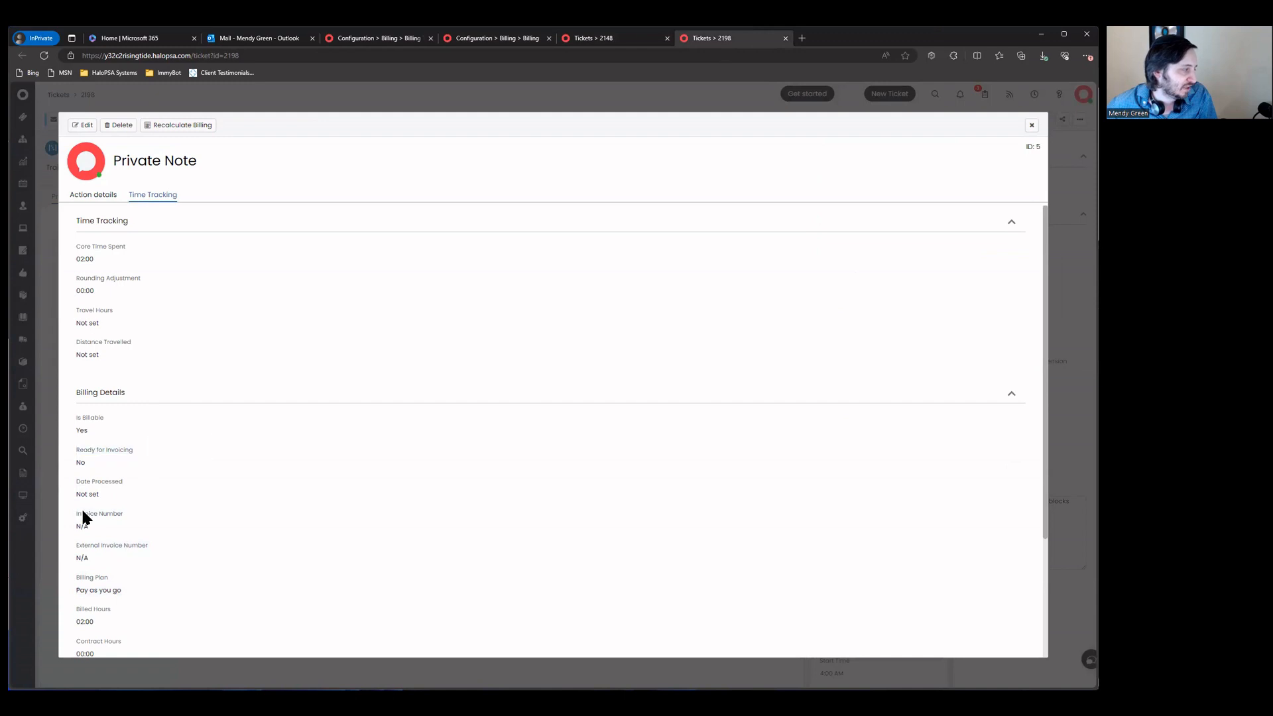
pyautogui.click(194, 125)
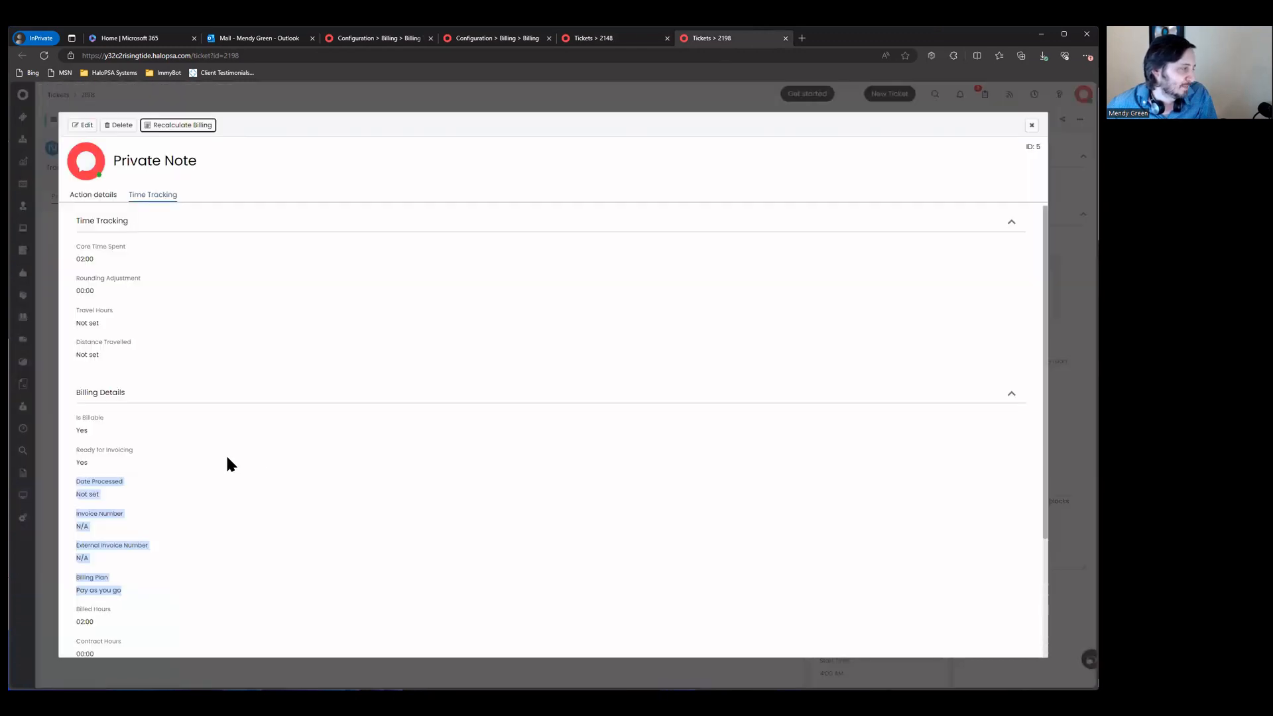
pyautogui.click(1031, 125)
pyautogui.hotkey('ctrl', 'shift', 'Tab')
pyautogui.hotkey('ctrl', 'shift', 'Tab')
pyautogui.hotkey('ctrl', 'shift', 'Tab')
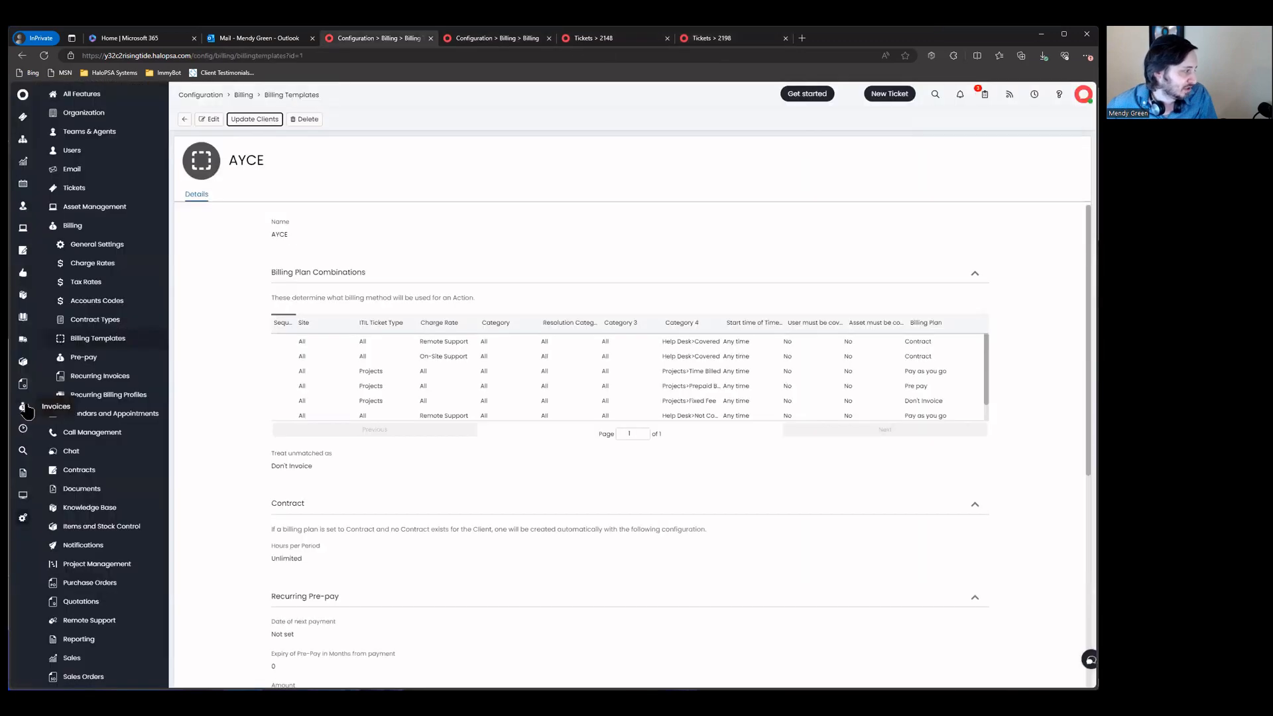
# Step: Check the Project ready-for-invoicing list shows New Customer Onboarding at 04:00, then return to ticket 2198
pyautogui.click(23, 406)
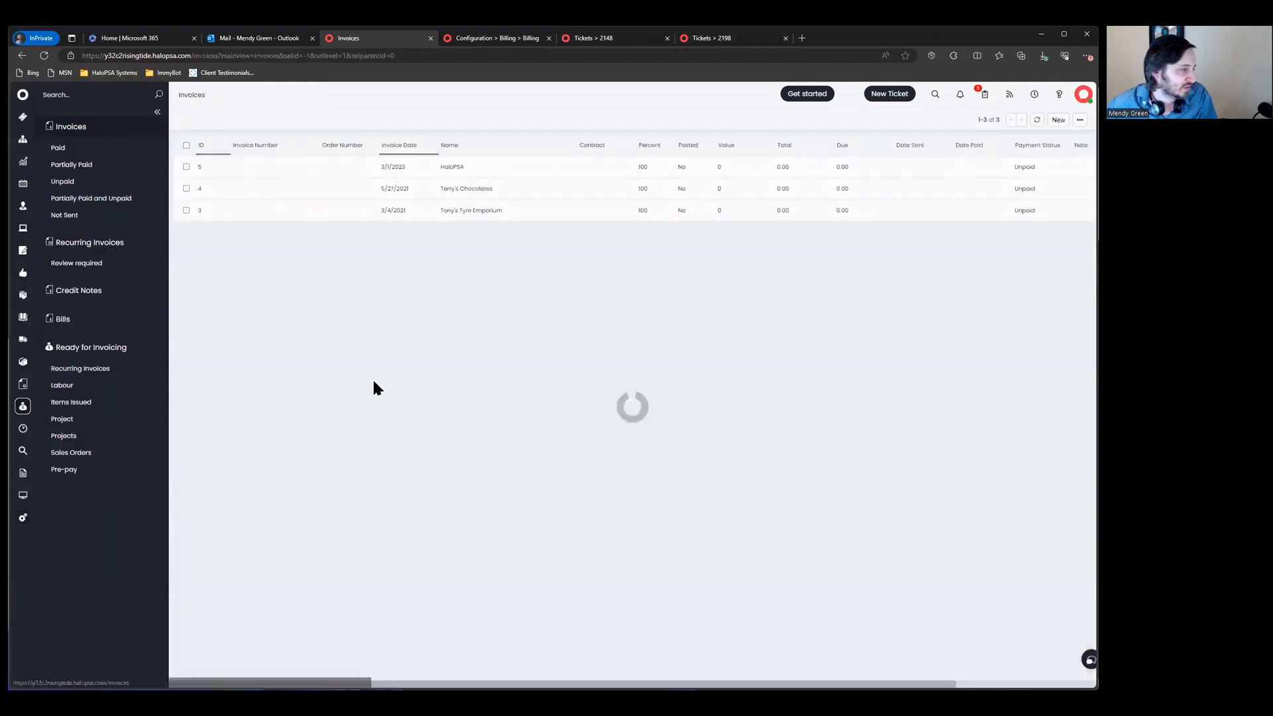
pyautogui.click(71, 420)
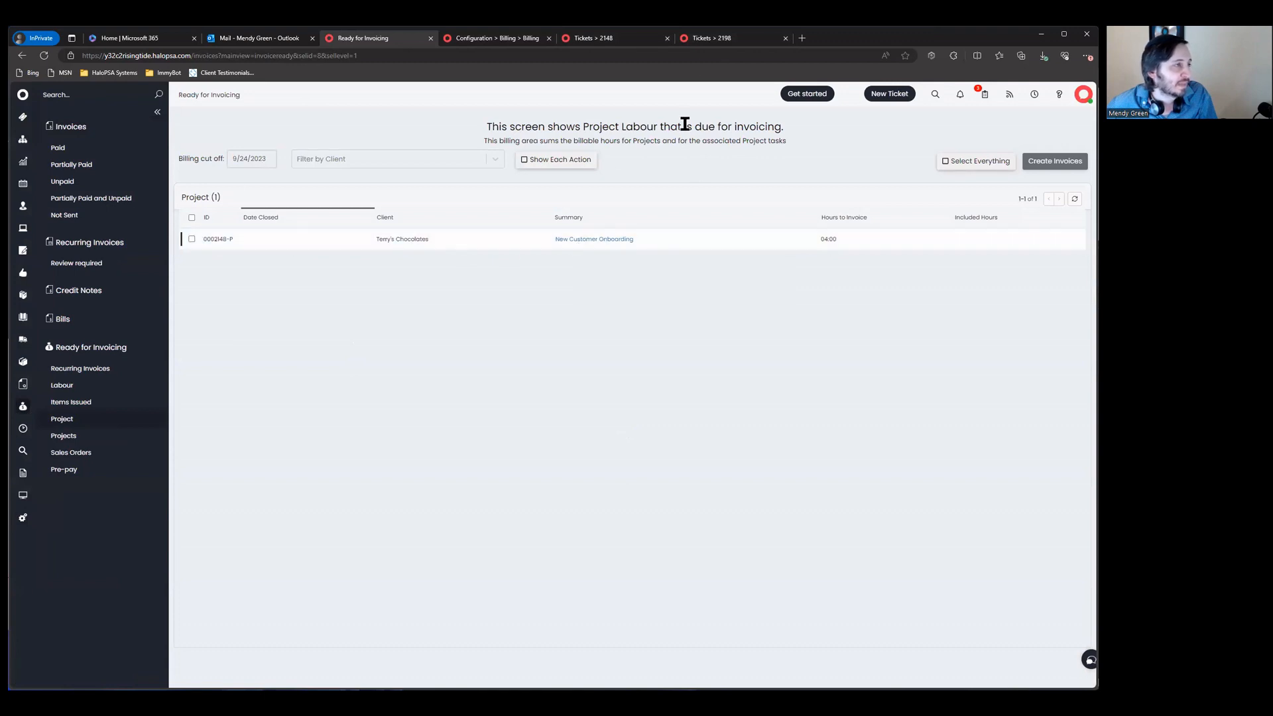
pyautogui.click(613, 40)
pyautogui.click(712, 42)
pyautogui.click(612, 42)
pyautogui.click(702, 41)
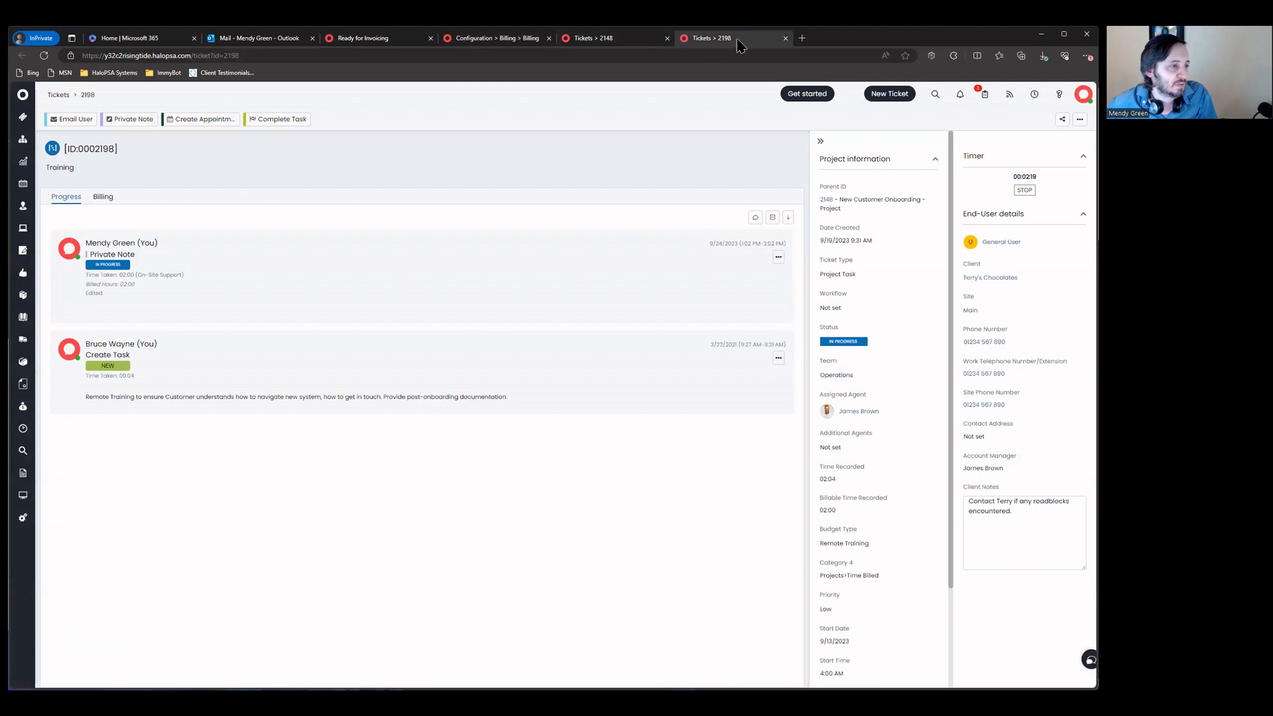
pyautogui.scroll(-2, 900, 389)
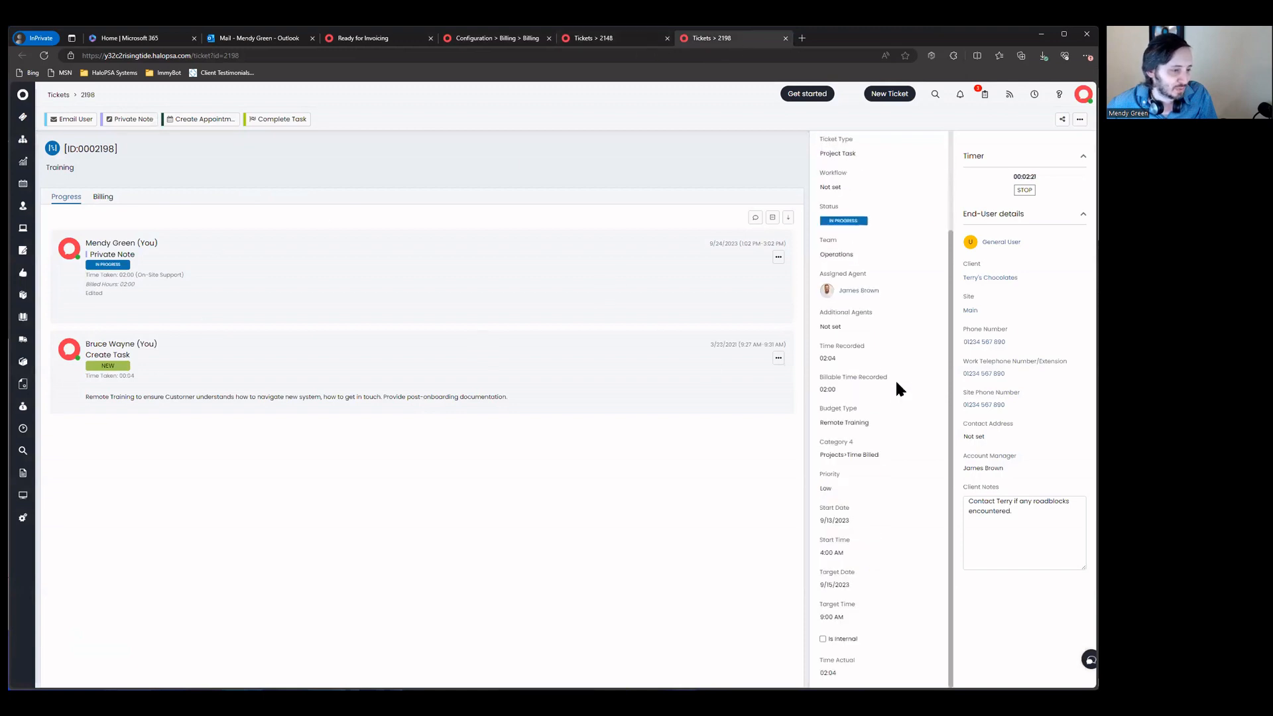
pyautogui.click(889, 456)
pyautogui.click(891, 456)
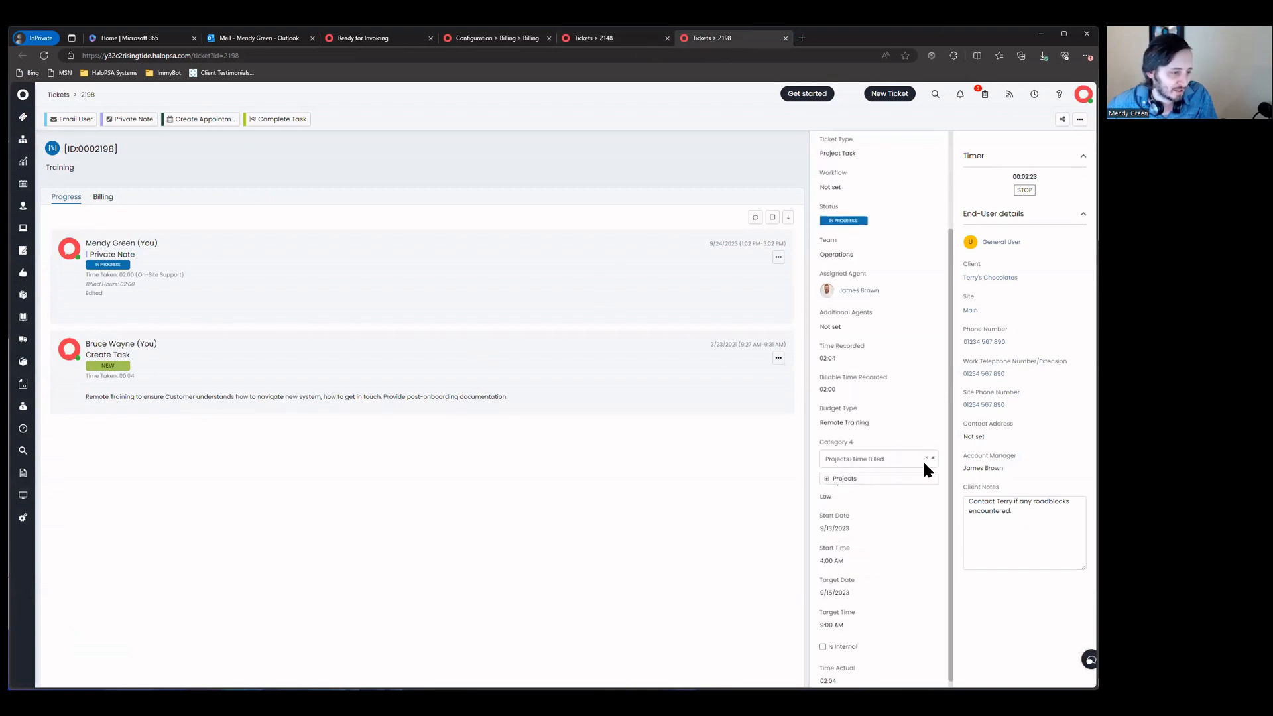
pyautogui.click(827, 479)
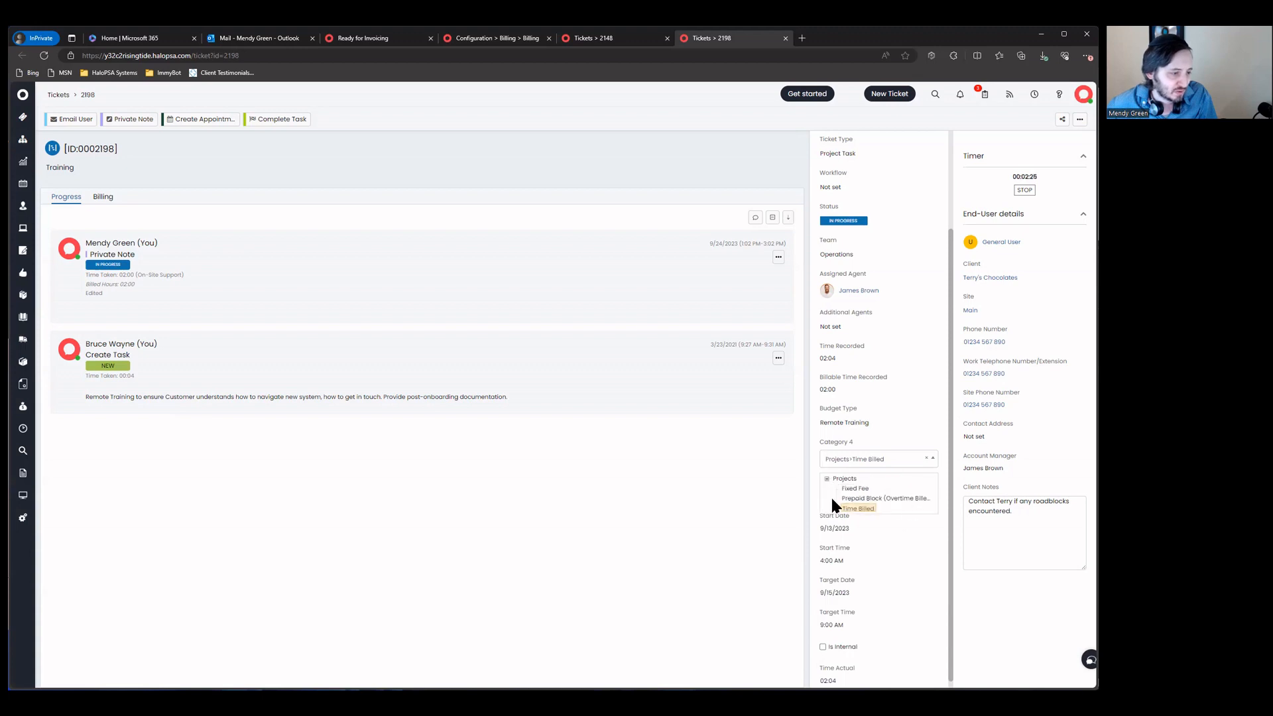
pyautogui.click(854, 489)
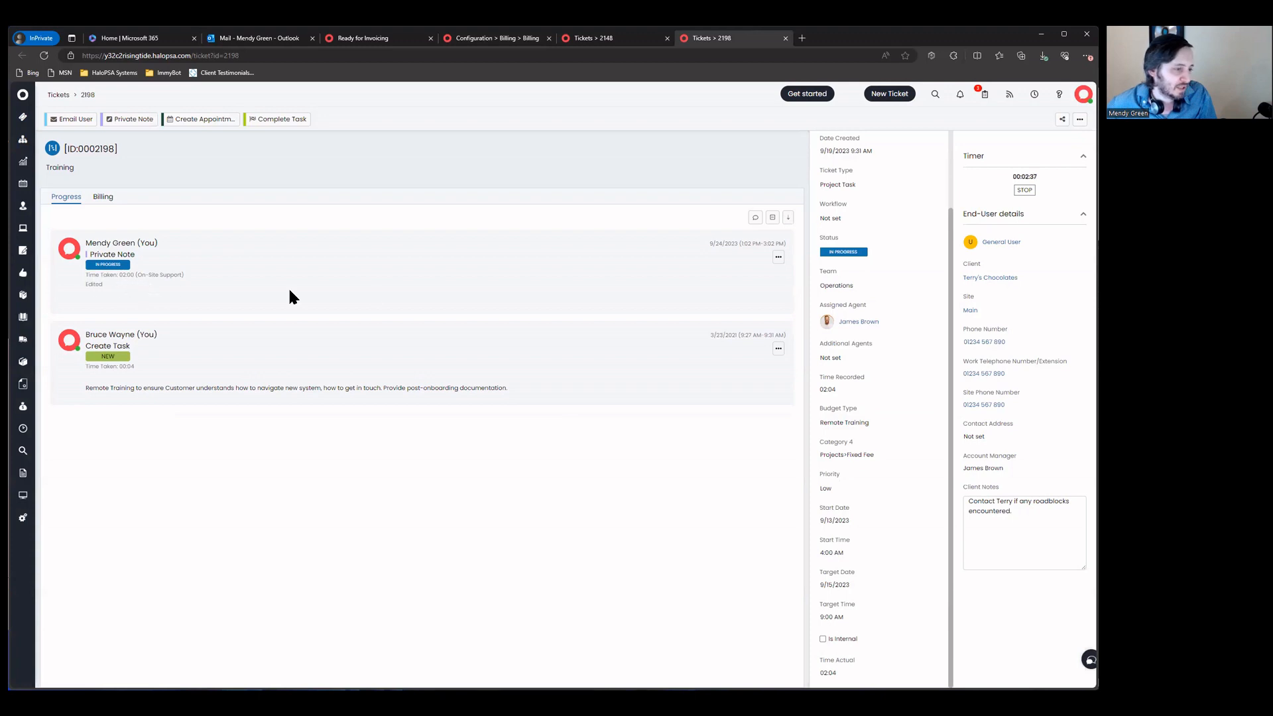
pyautogui.click(869, 454)
pyautogui.write('bil')
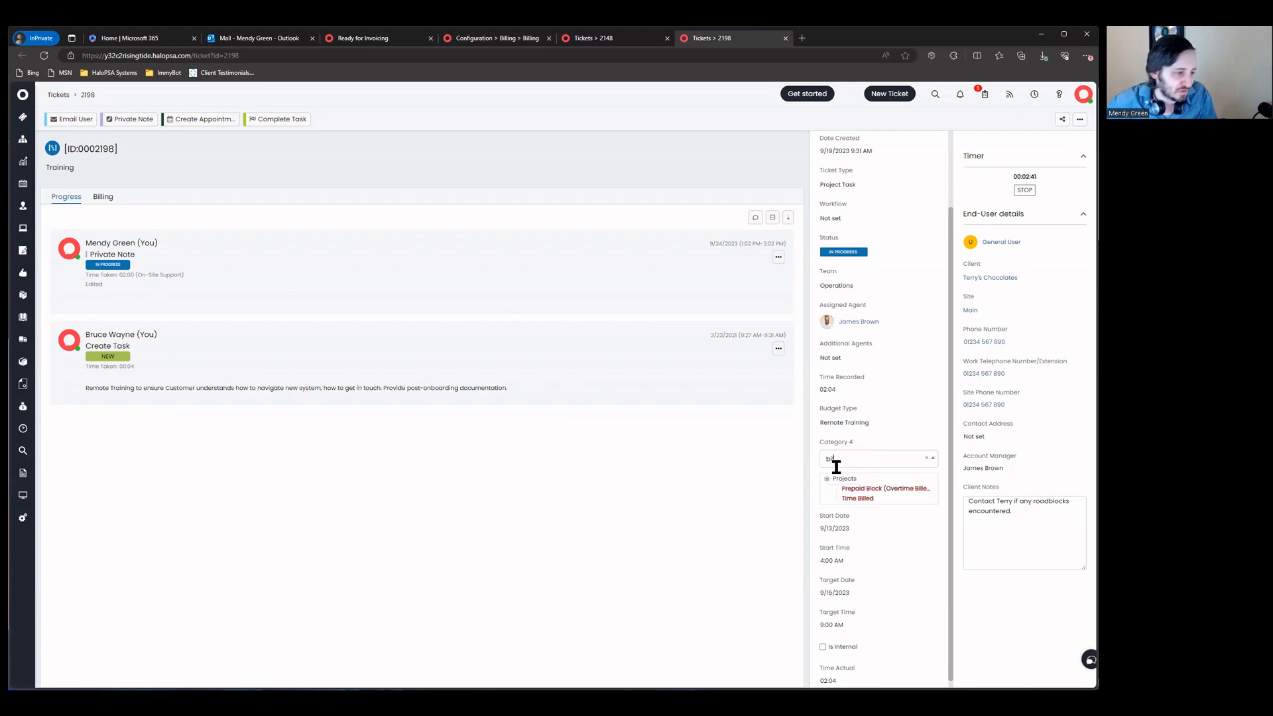
pyautogui.click(855, 498)
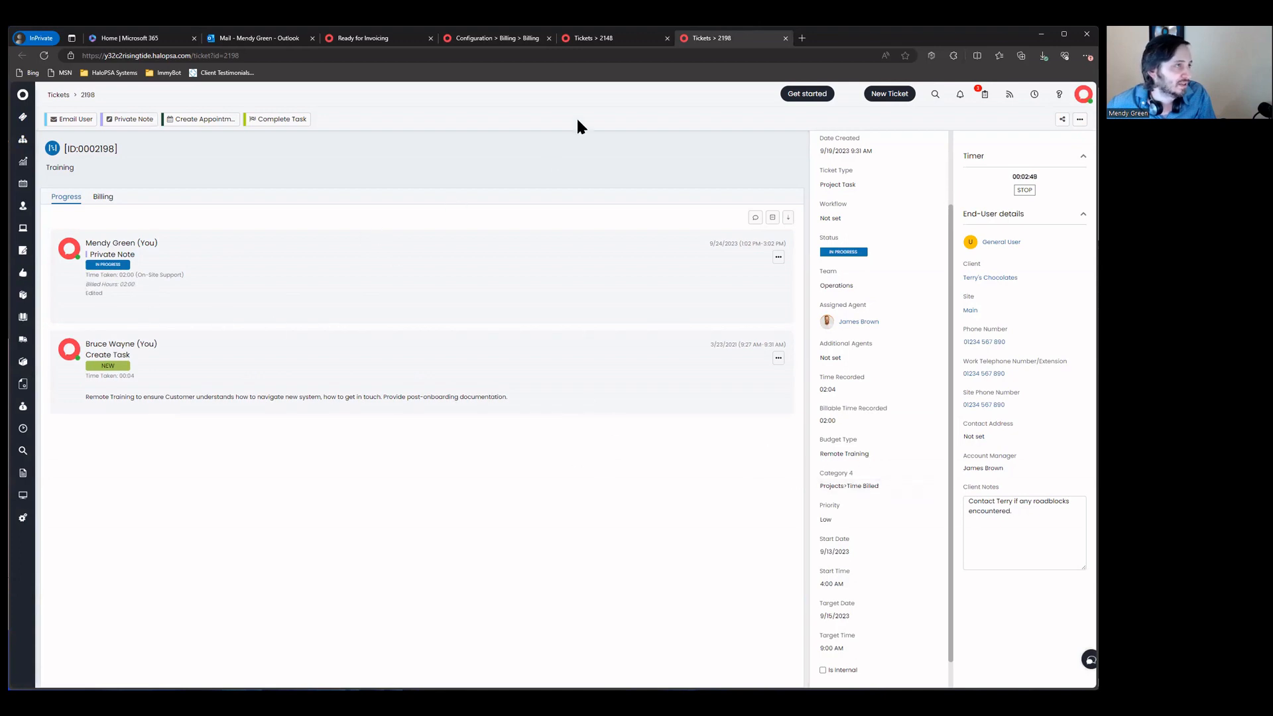
# Step: Clear the Category 4 value on ticket 2198
pyautogui.click(636, 40)
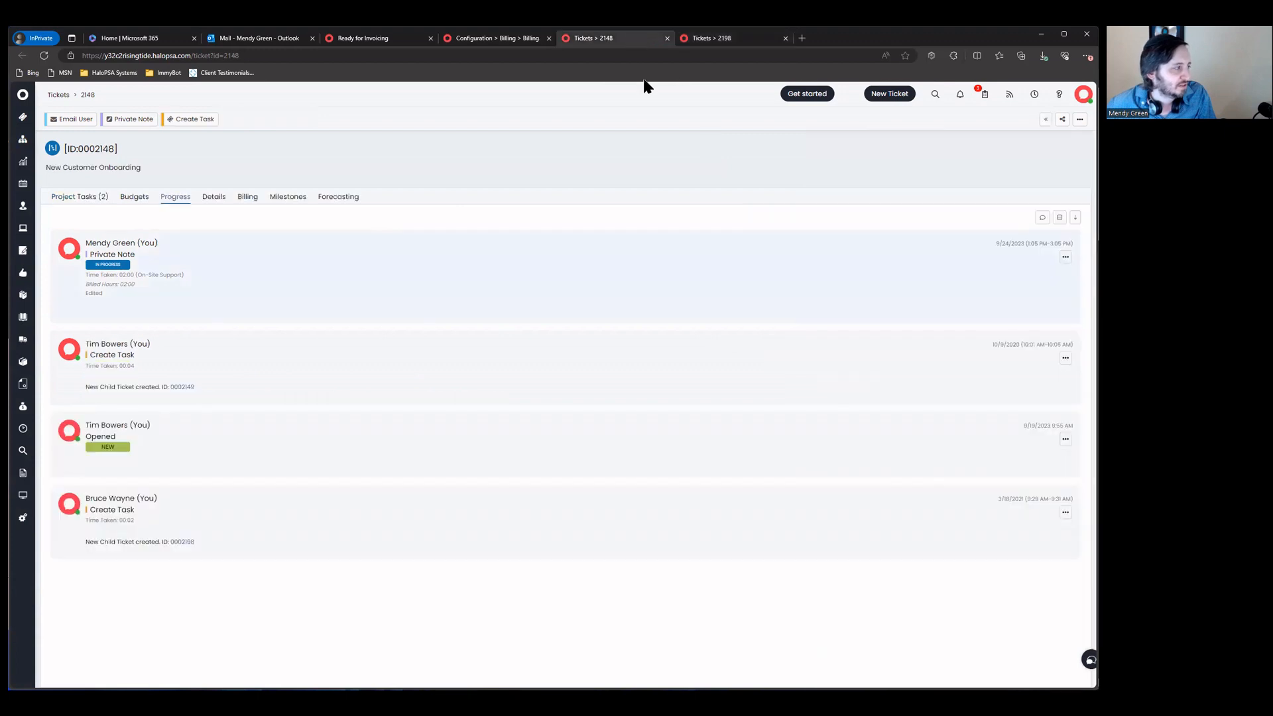
pyautogui.click(719, 43)
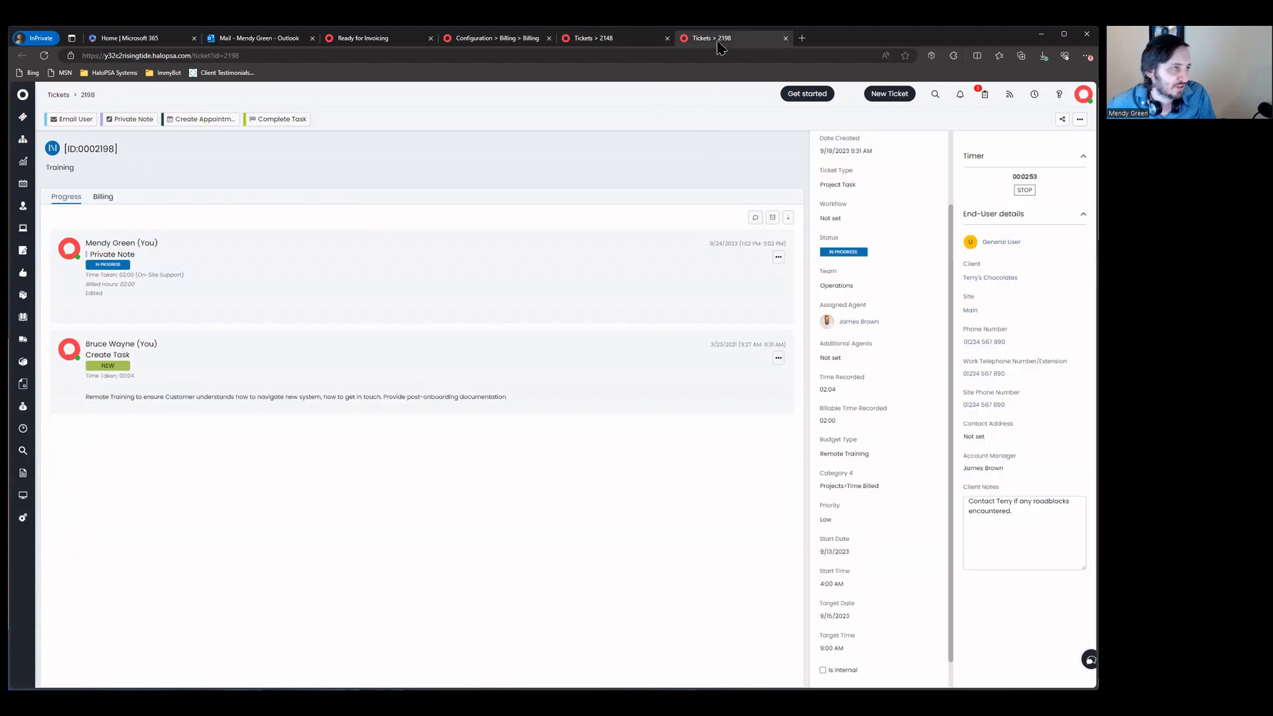
pyautogui.click(890, 487)
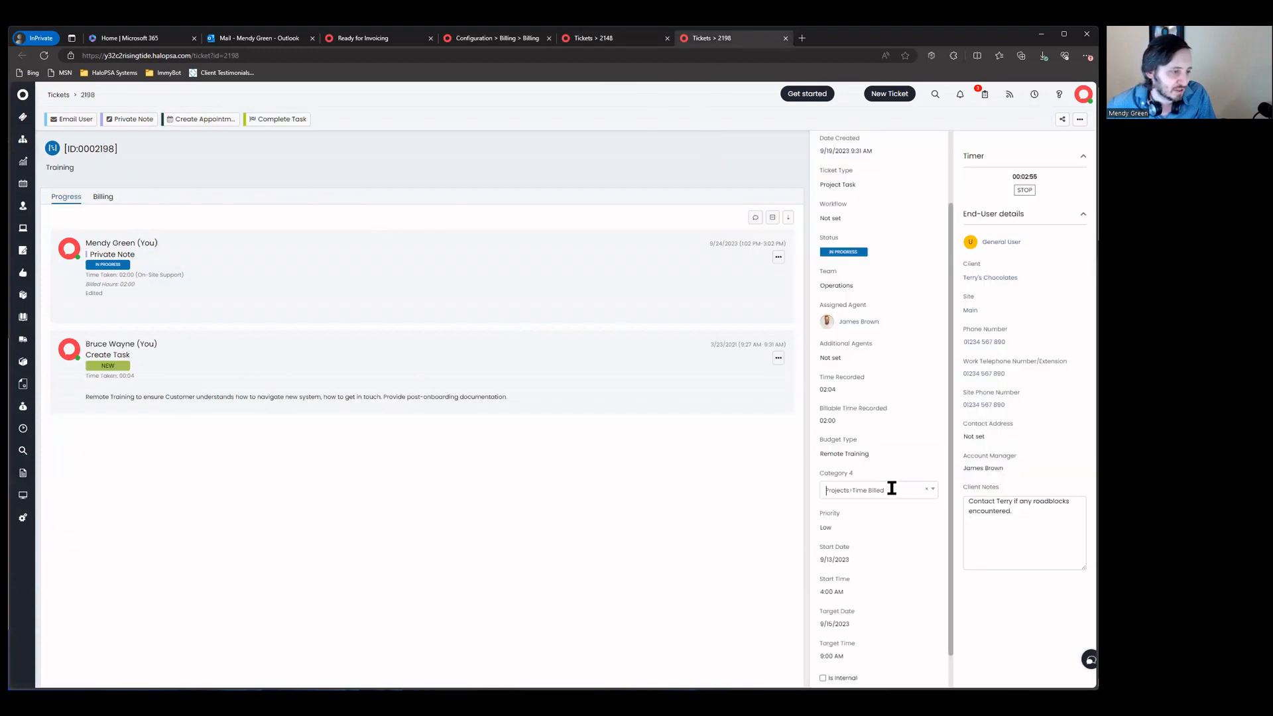
pyautogui.click(926, 489)
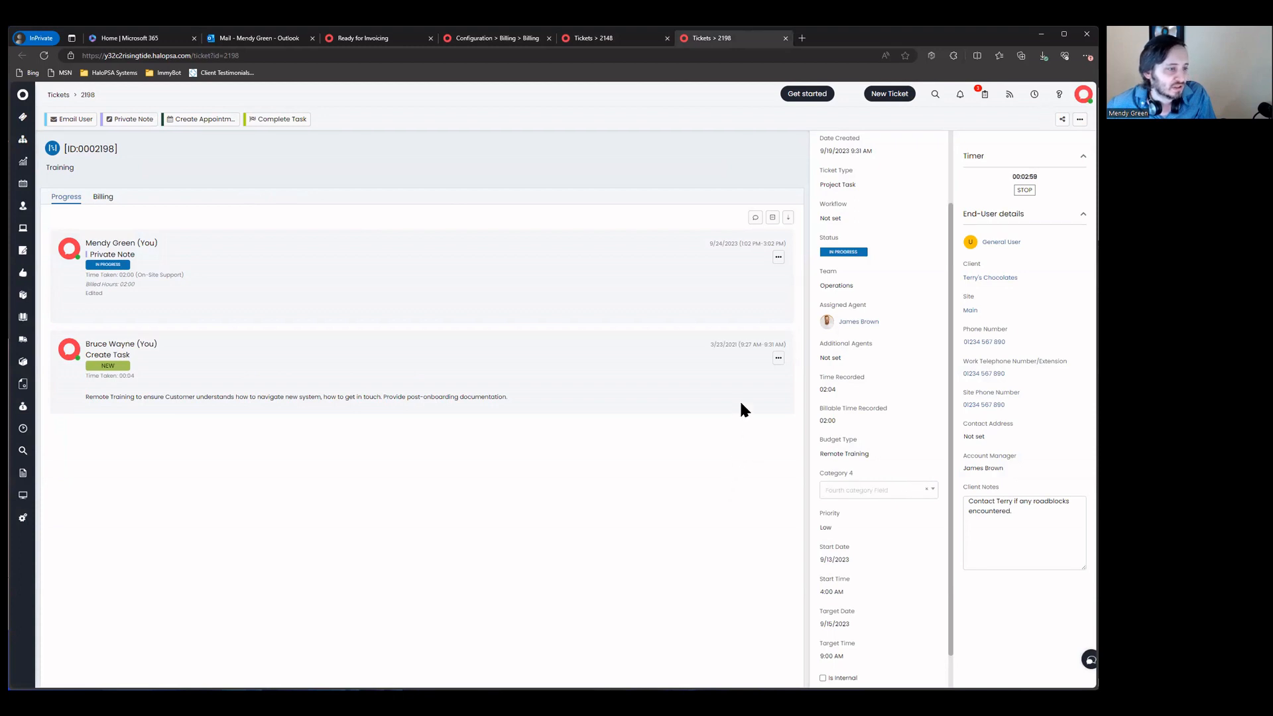
pyautogui.click(850, 347)
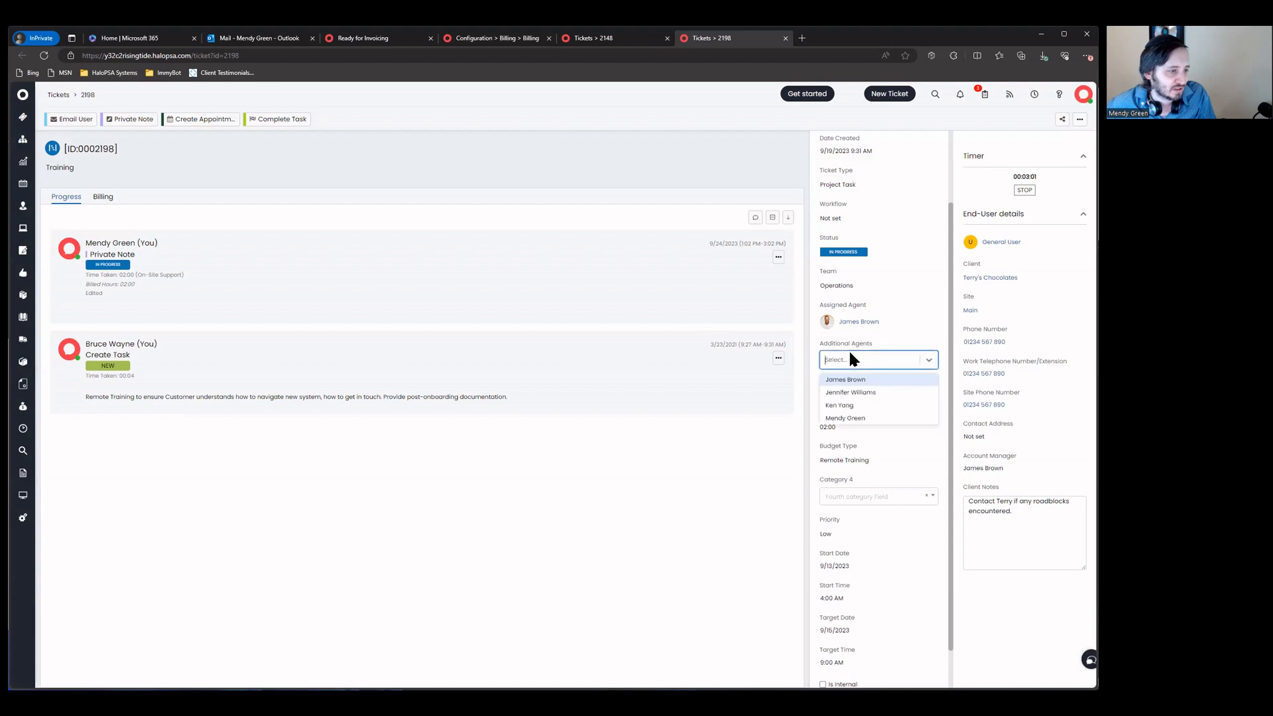
pyautogui.click(809, 430)
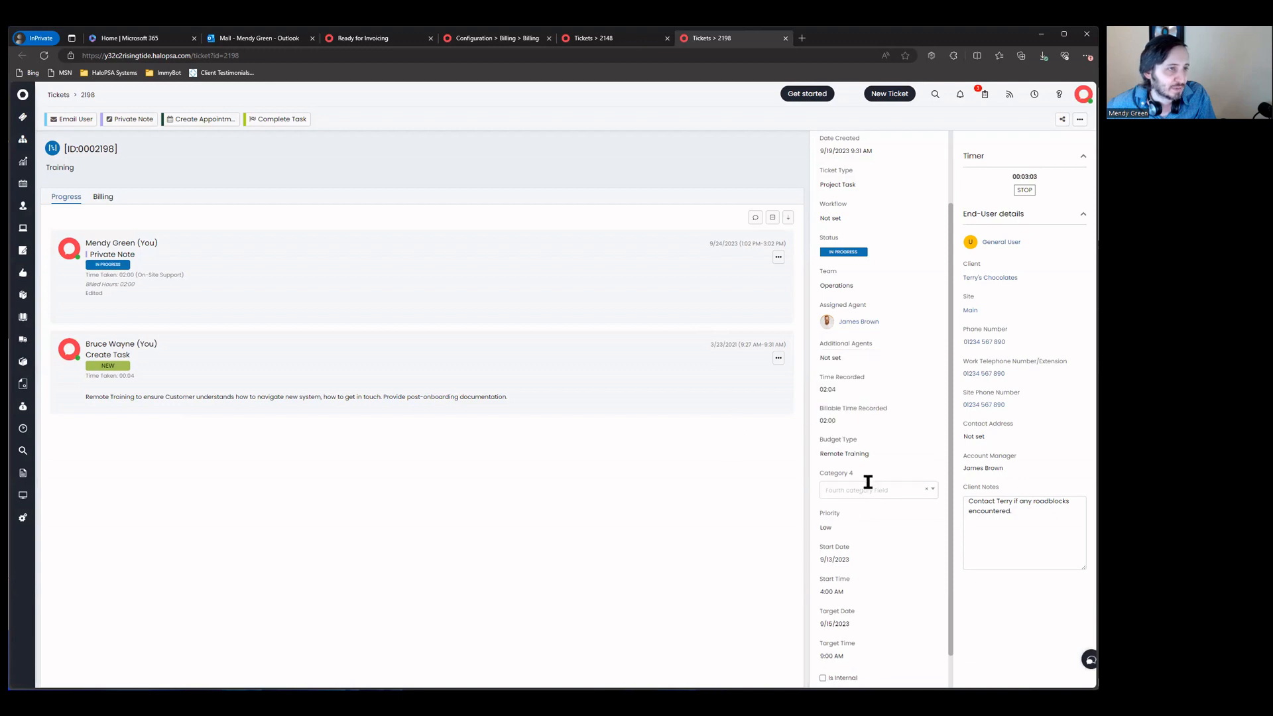
pyautogui.click(903, 488)
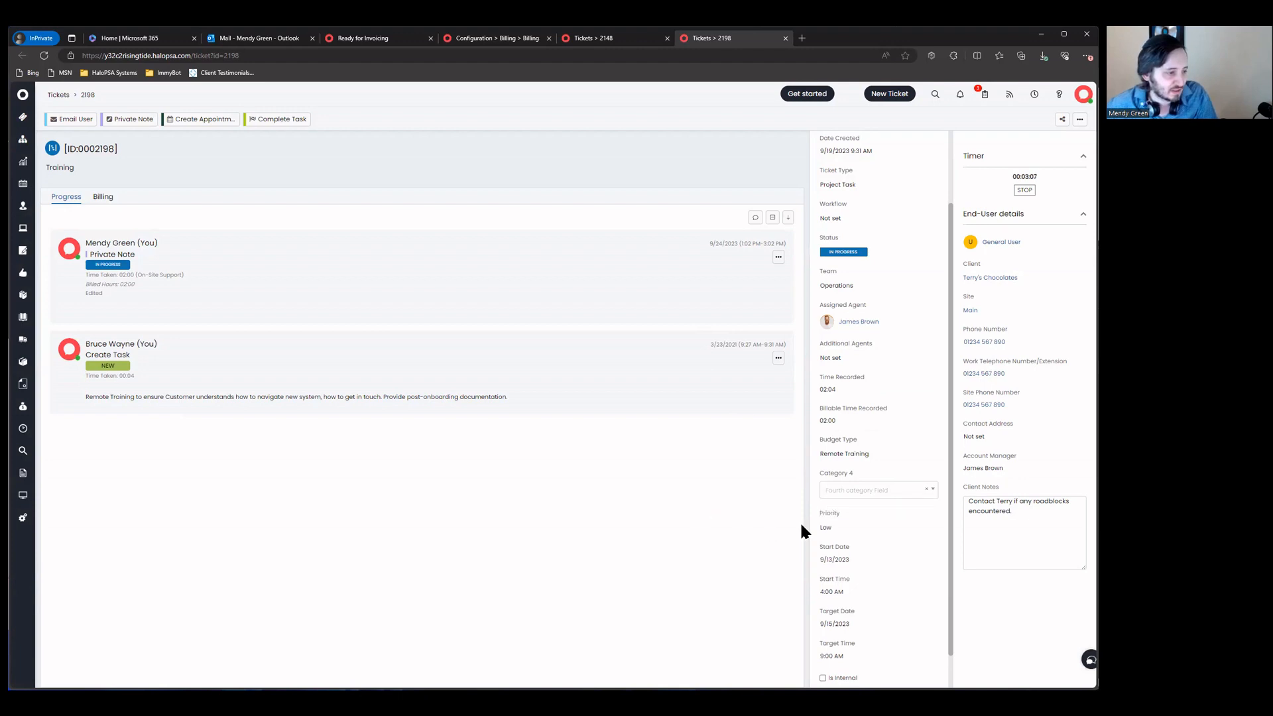
# Step: Leave ticket 2198's priority at Low after trying High, and reload the page
pyautogui.click(866, 529)
pyautogui.click(730, 515)
pyautogui.click(869, 529)
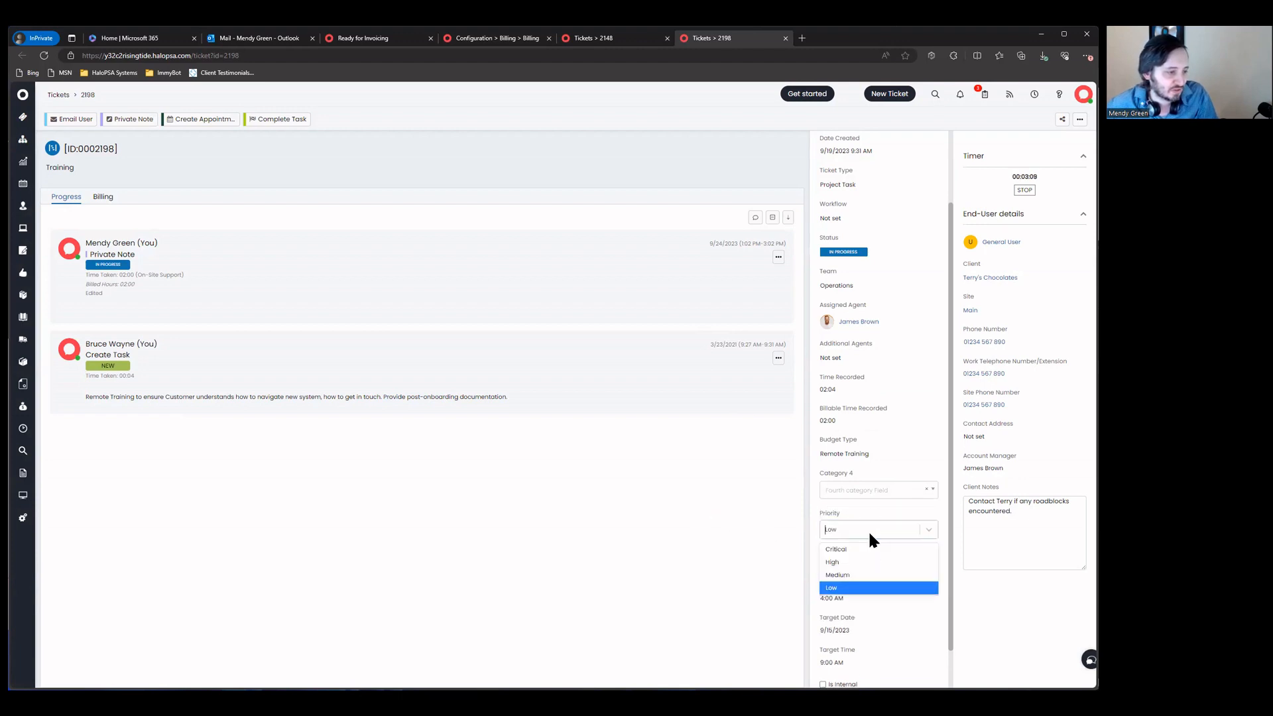
pyautogui.click(865, 562)
pyautogui.click(862, 534)
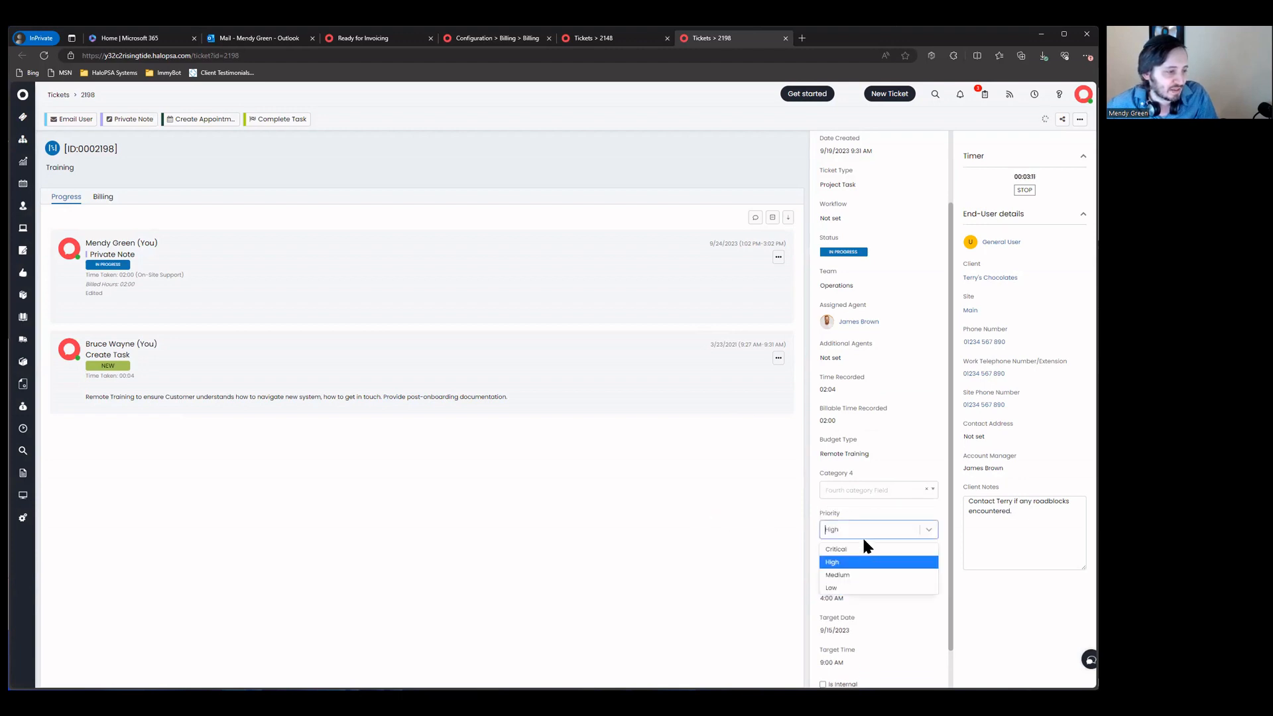
pyautogui.click(855, 586)
pyautogui.click(698, 523)
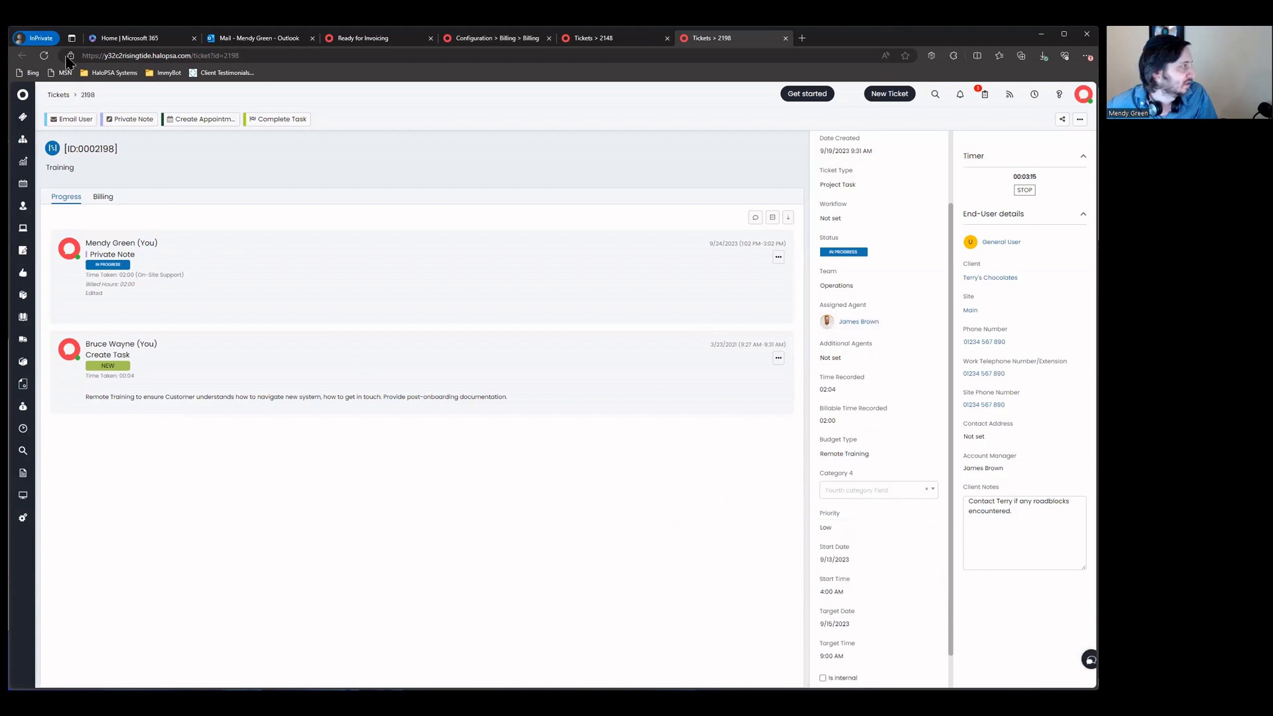
pyautogui.click(40, 57)
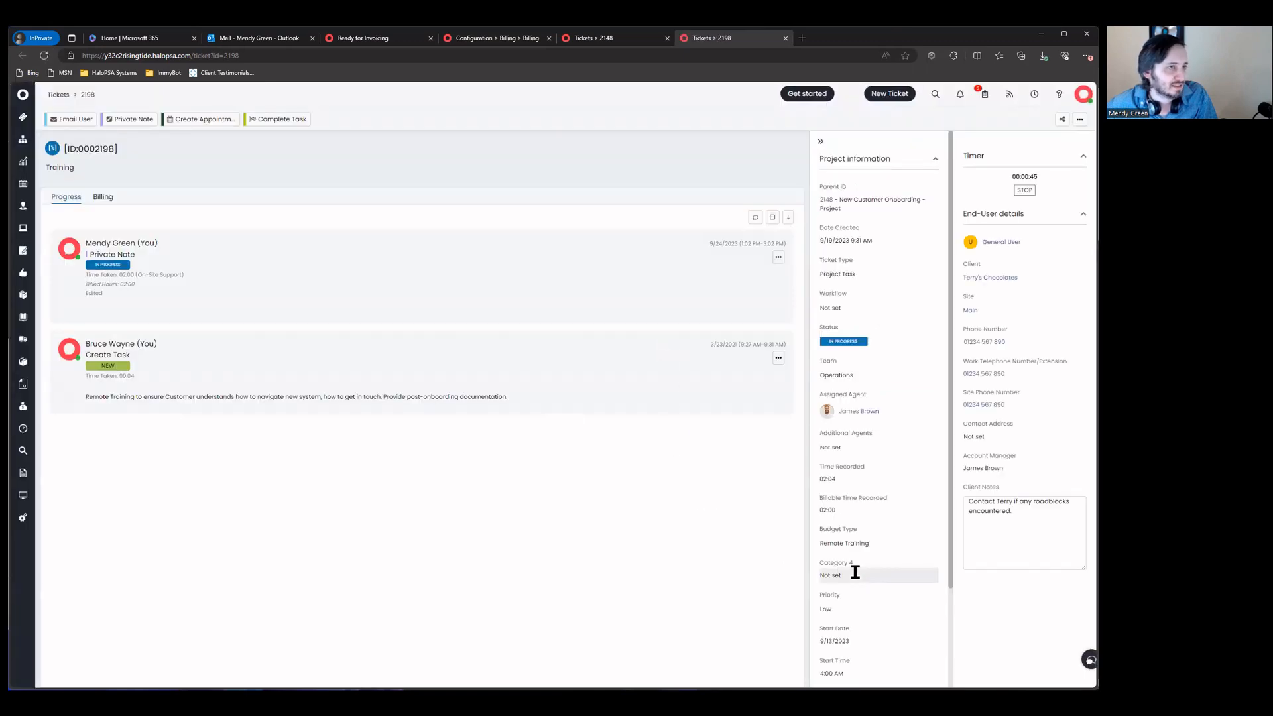
# Step: Recalculate billing on ticket 2198's private note and review its billing plan
pyautogui.click(778, 258)
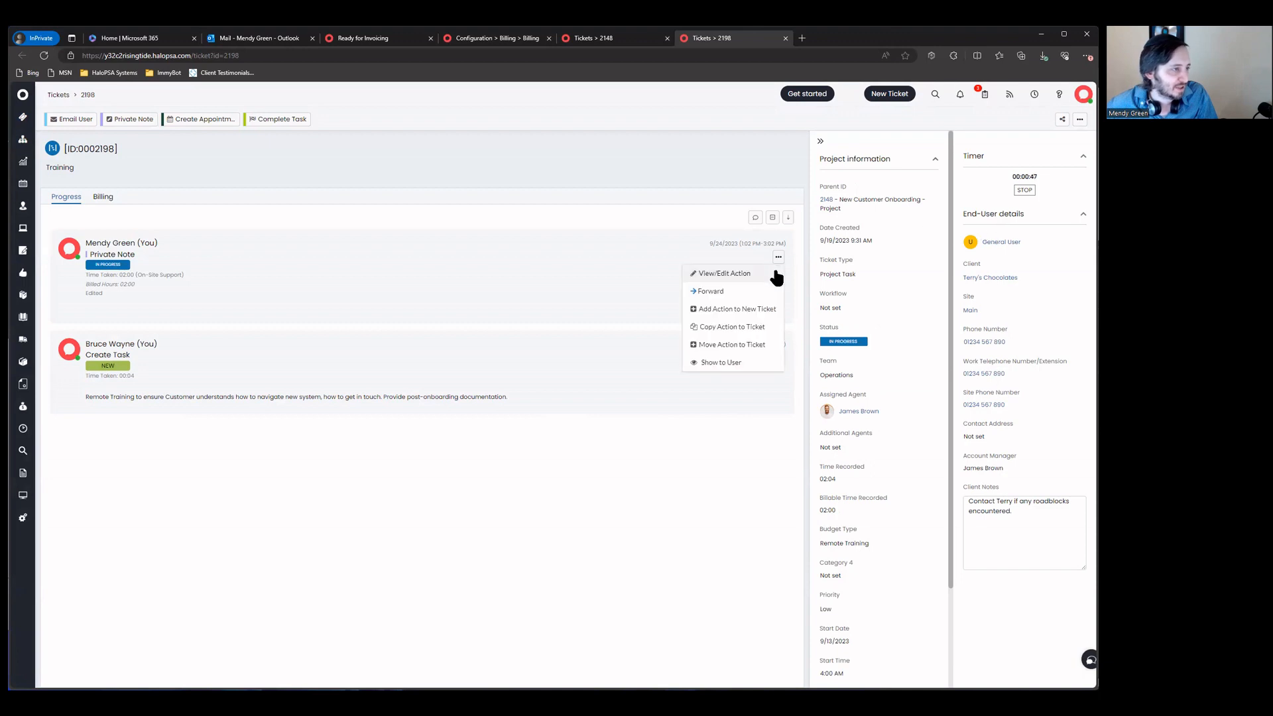
pyautogui.click(736, 274)
pyautogui.click(177, 125)
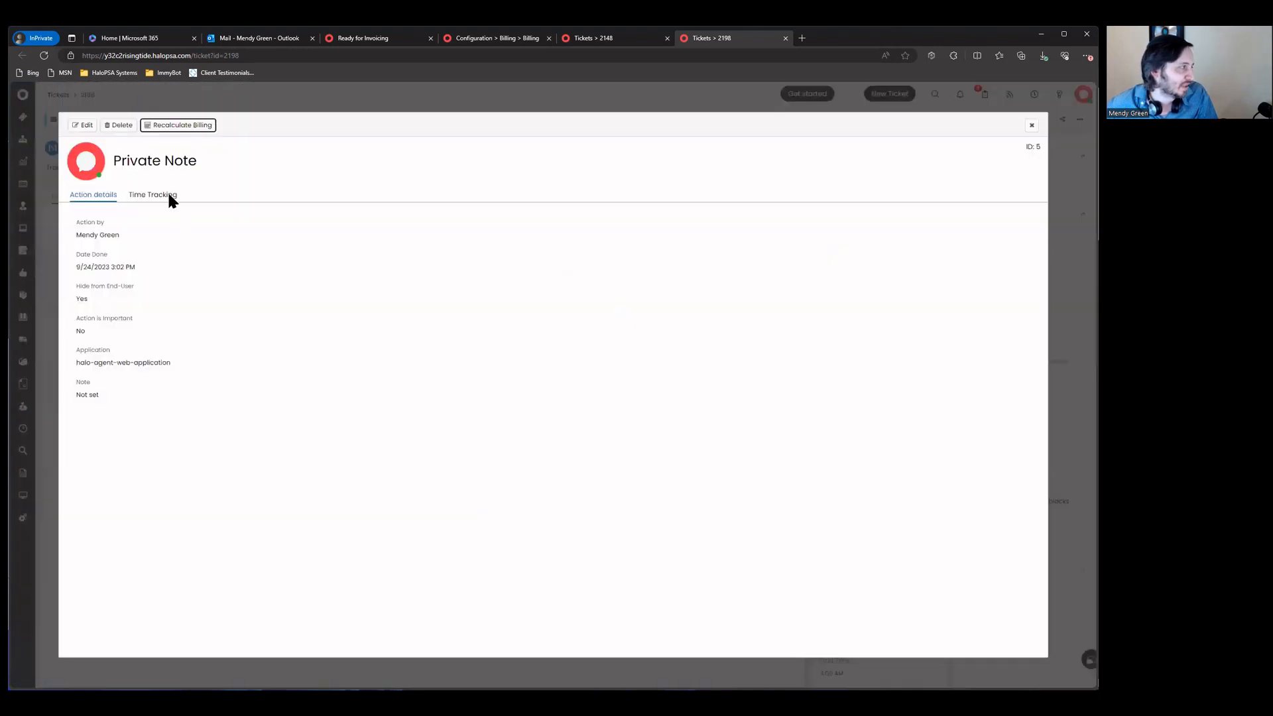
pyautogui.click(172, 197)
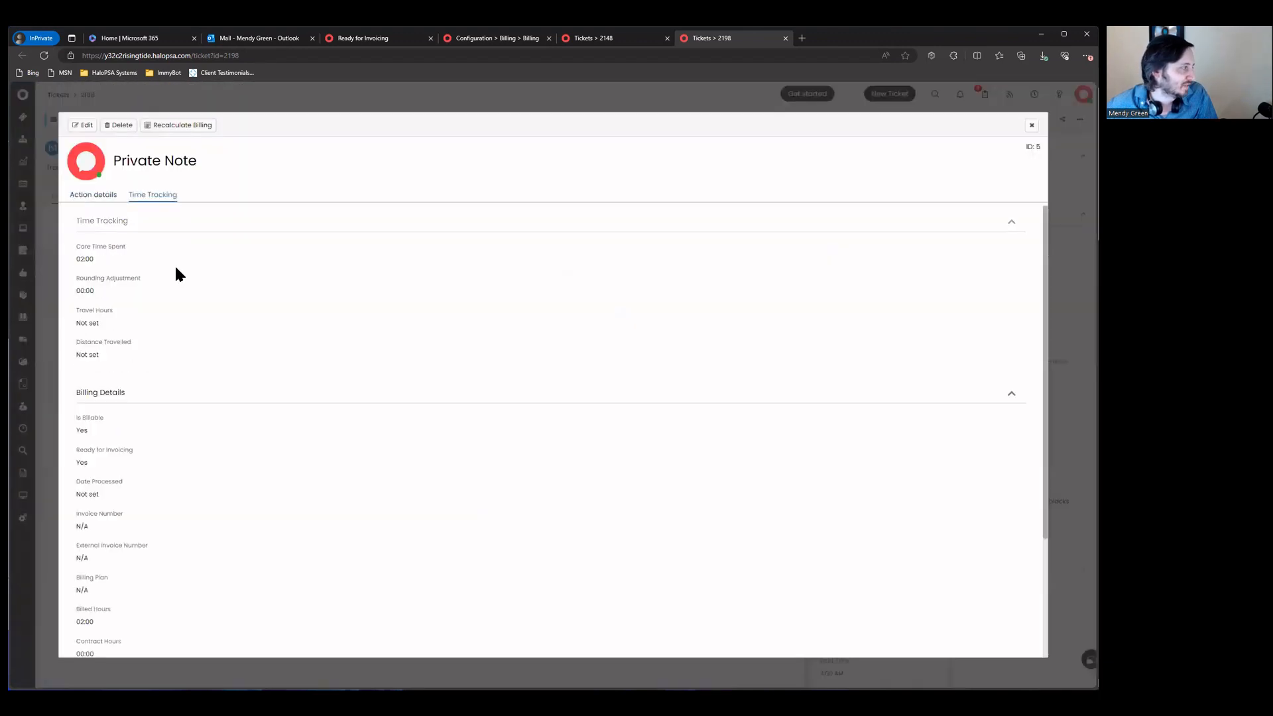
pyautogui.scroll(-2, 177, 364)
pyautogui.moveTo(232, 366); pyautogui.dragTo(232, 366)
pyautogui.scroll(-1, 188, 414)
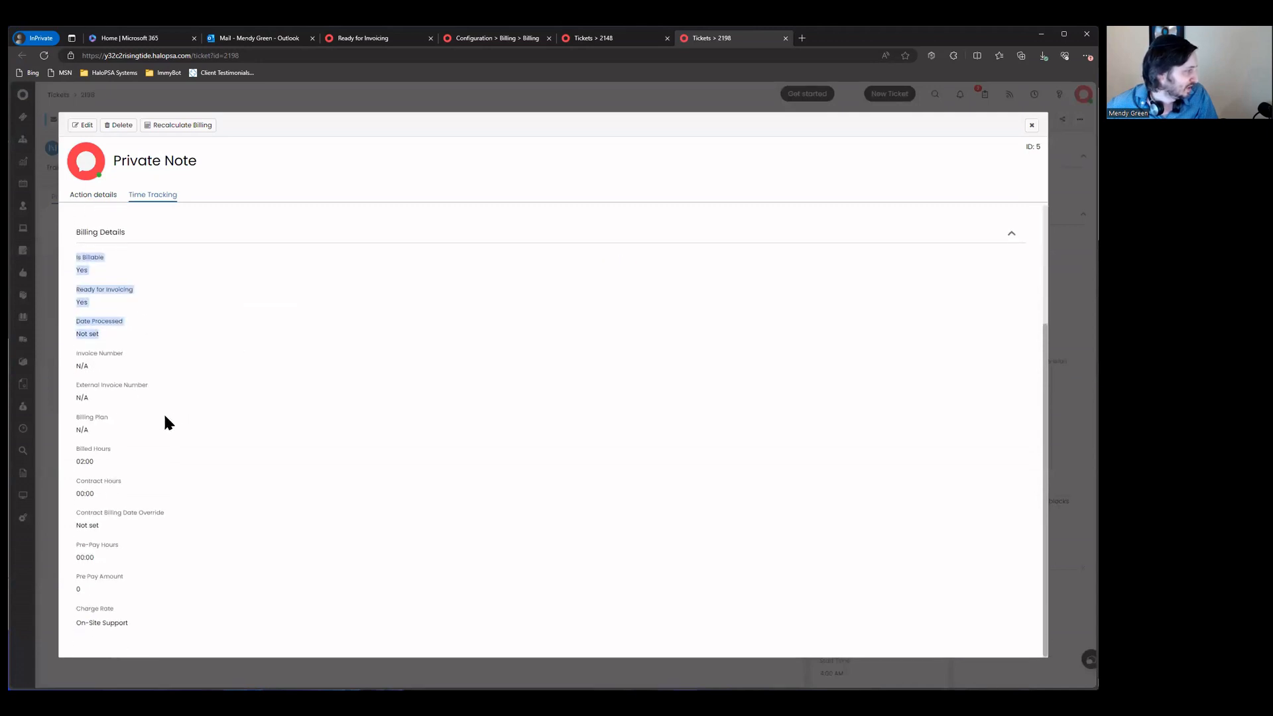
pyautogui.moveTo(78, 397); pyautogui.dragTo(175, 428)
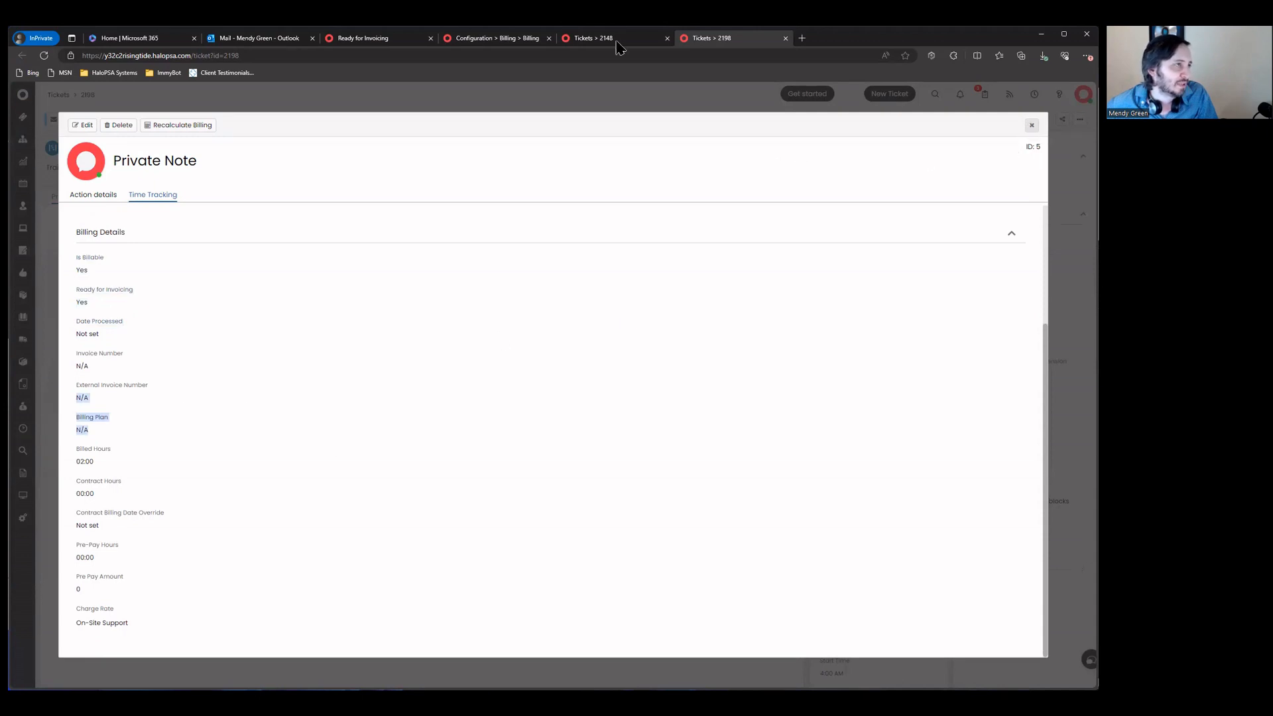
# Step: Look through the other open tabs, then close ticket 2198's private note details
pyautogui.click(500, 40)
pyautogui.click(397, 44)
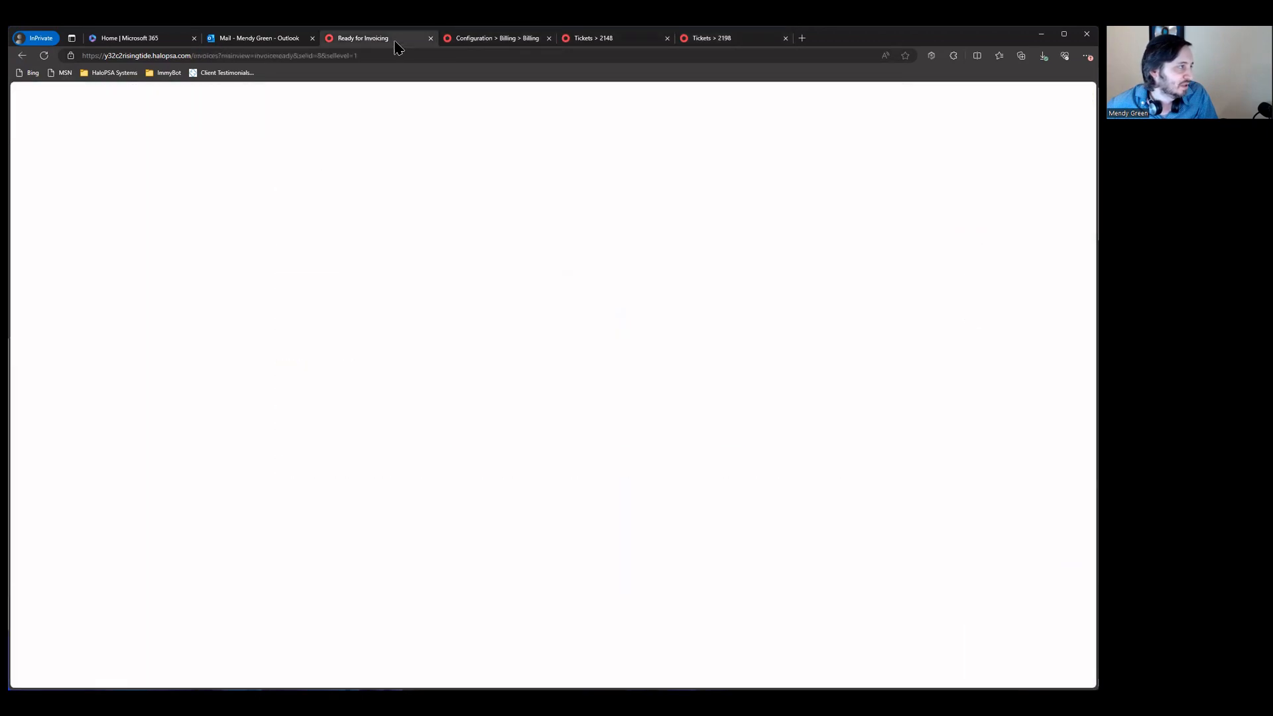
pyautogui.click(472, 41)
pyautogui.click(616, 41)
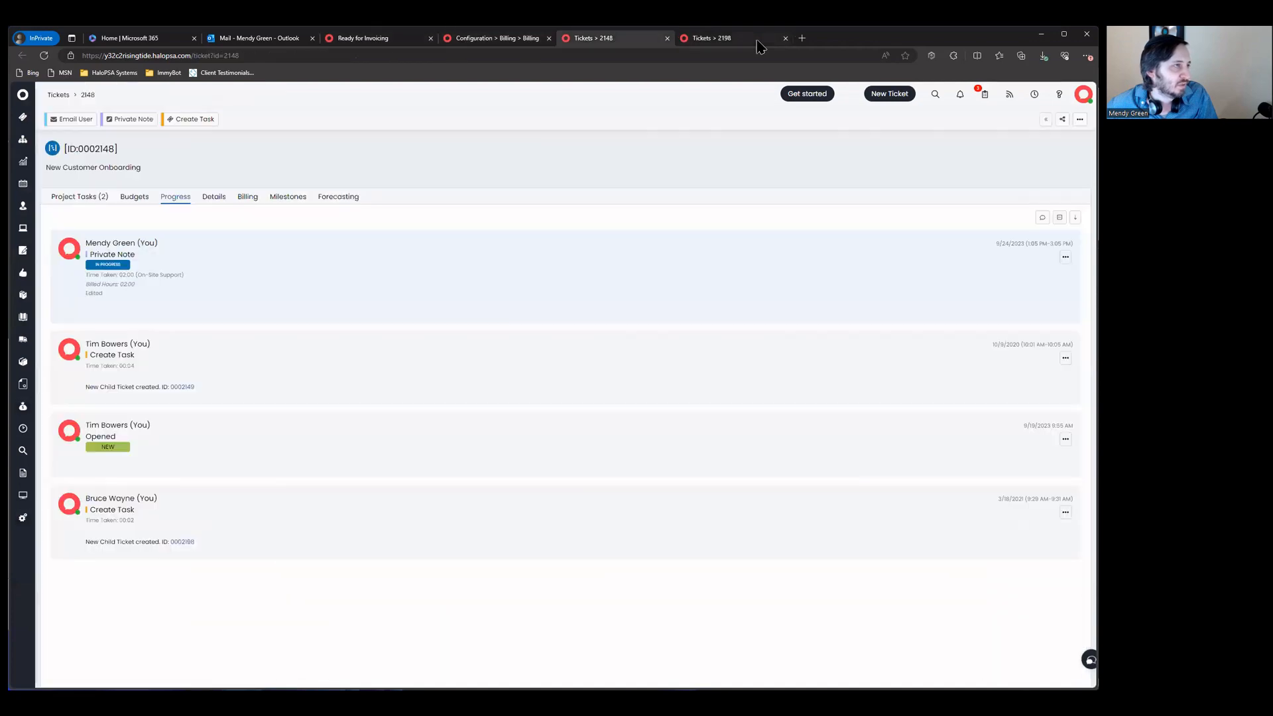
pyautogui.click(761, 41)
pyautogui.click(1031, 125)
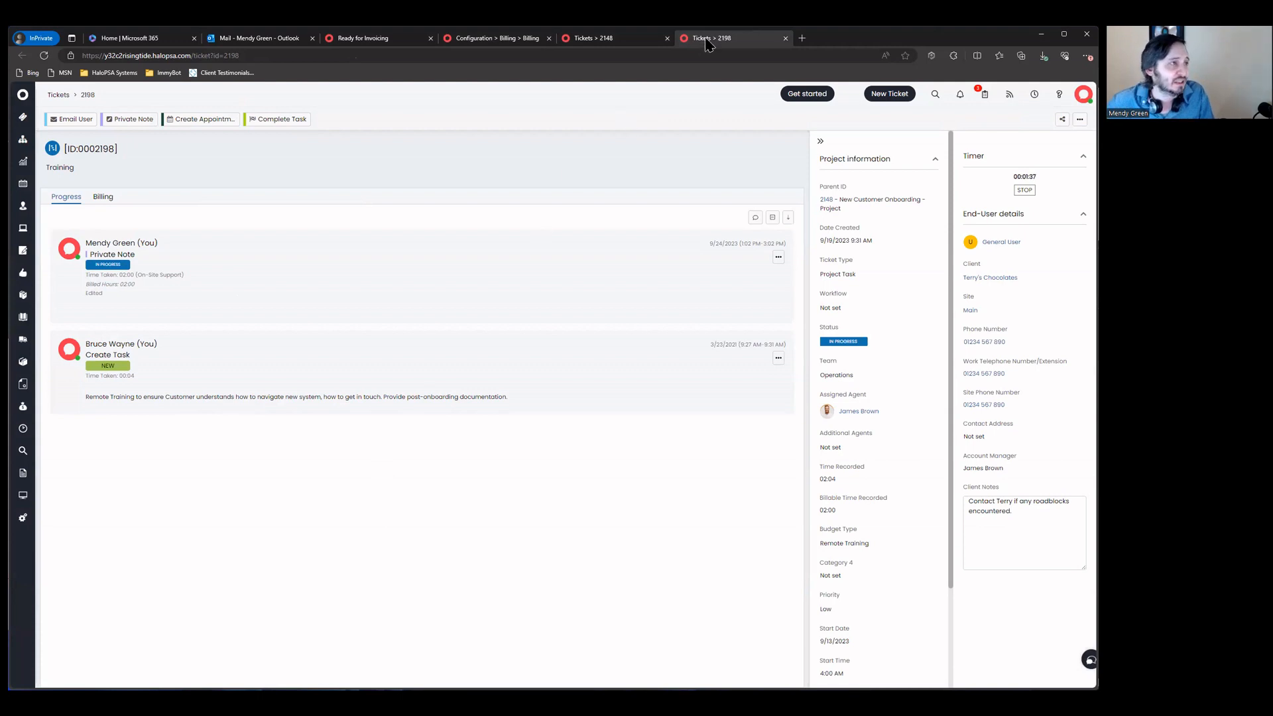
# Step: On project ticket 2148, change Category 4 from Projects>Time Billed to Projects>Fixed Fee
pyautogui.click(599, 38)
pyautogui.click(135, 197)
pyautogui.click(214, 197)
pyautogui.scroll(-10, 348, 352)
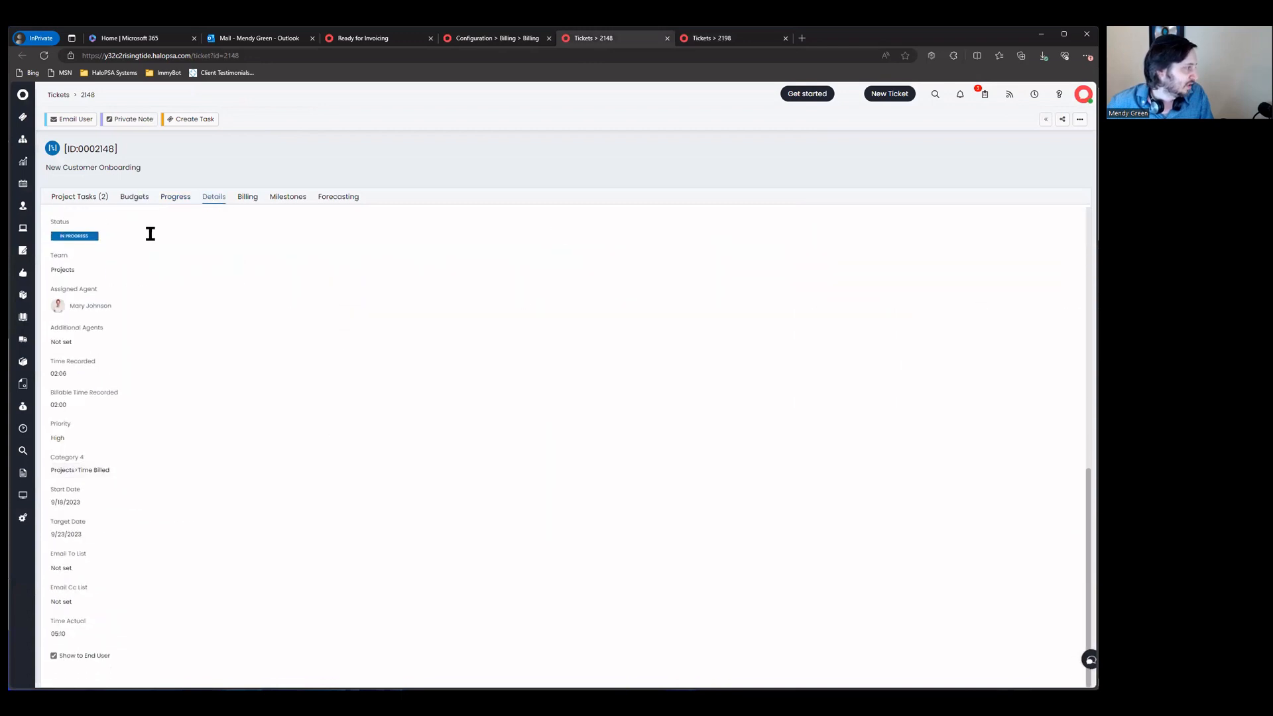
pyautogui.click(136, 468)
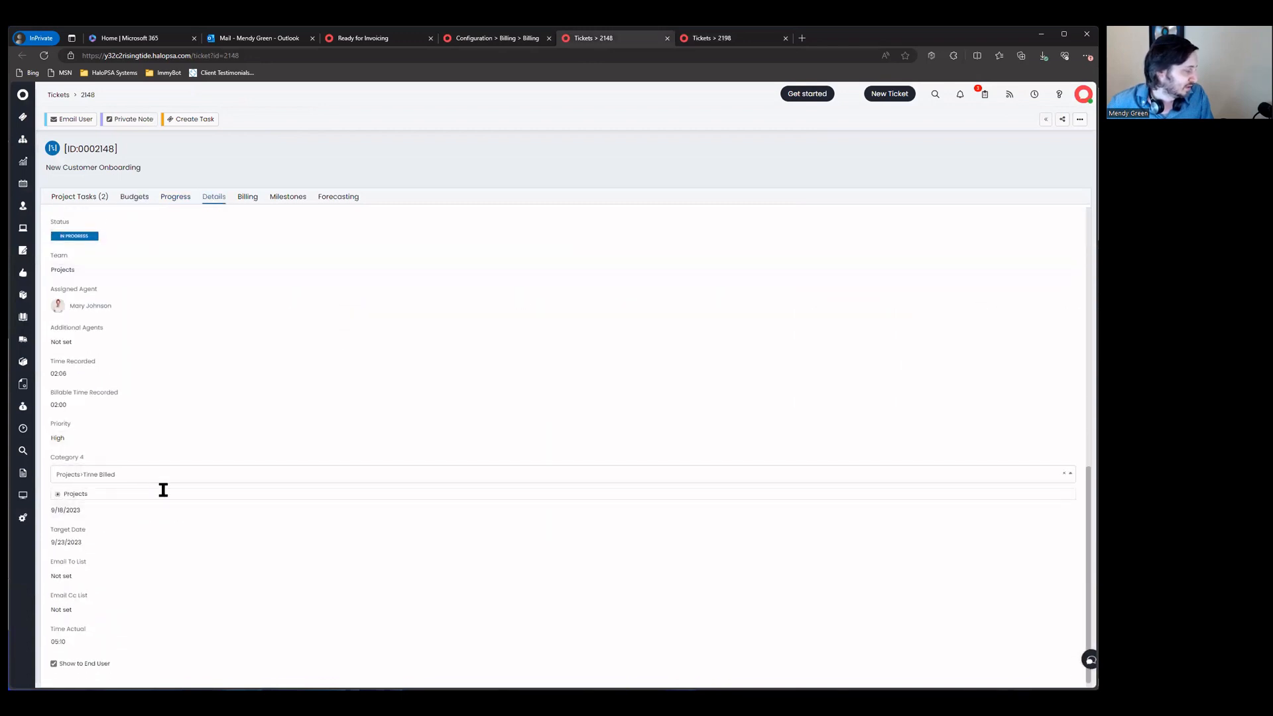
pyautogui.click(58, 493)
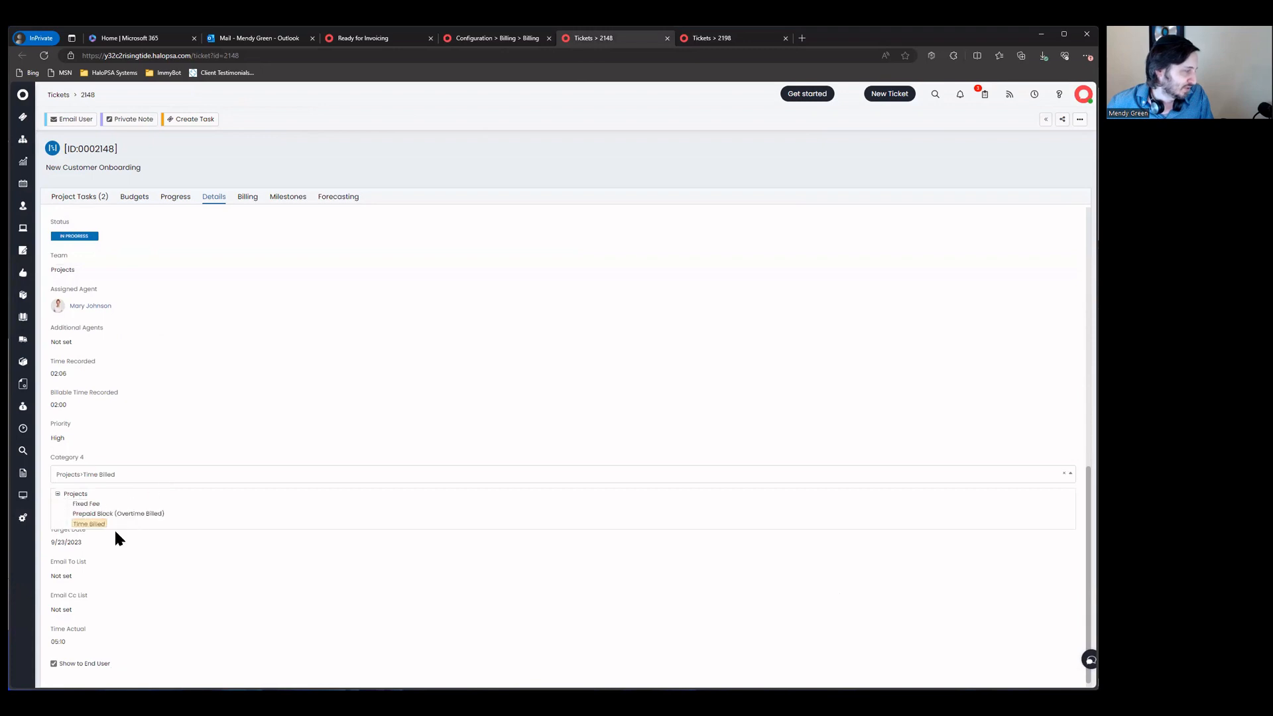
pyautogui.click(88, 503)
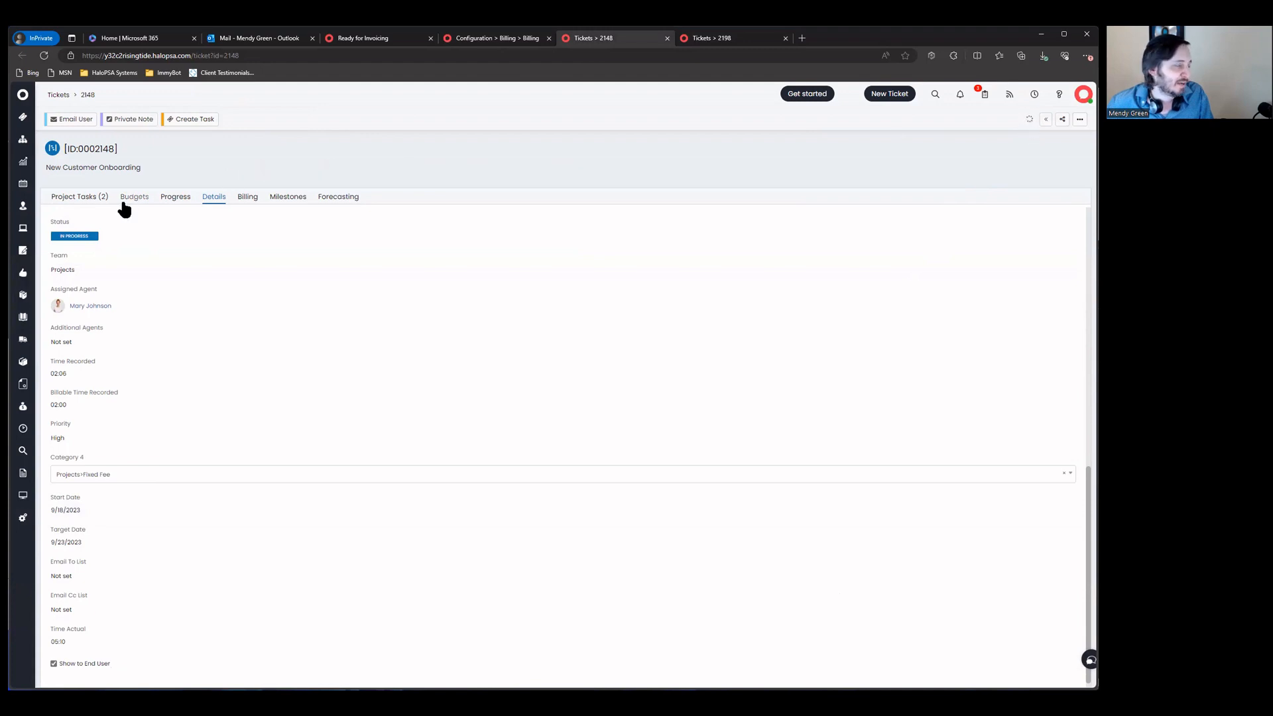
pyautogui.click(166, 200)
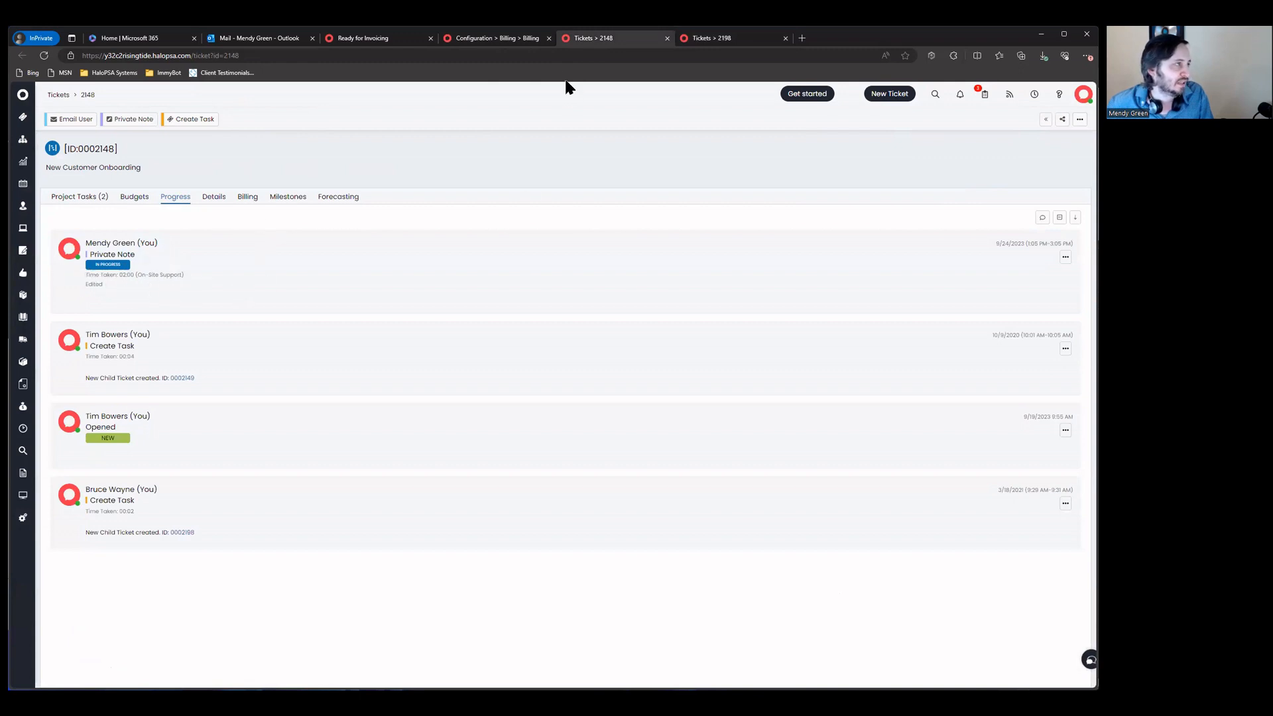
# Step: Refresh the Project ready-for-invoicing list showing 04:00 onboarding hours, then go back to ticket 2198
pyautogui.click(372, 40)
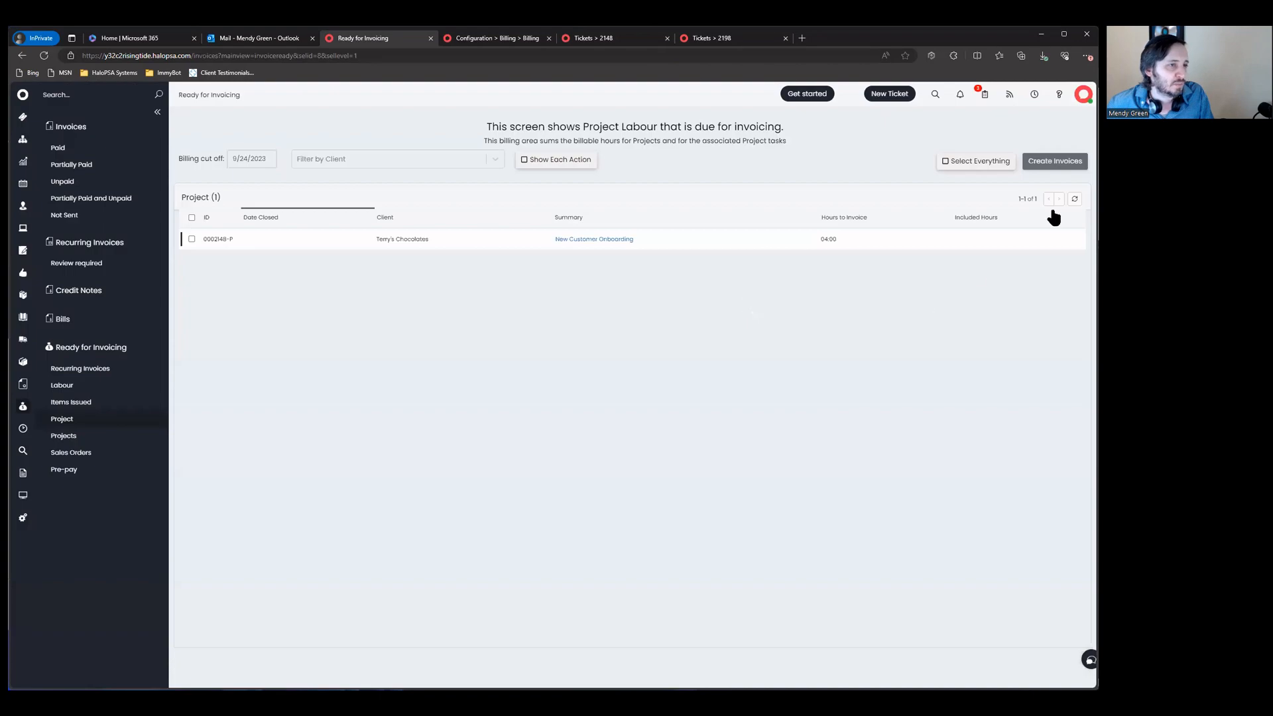
pyautogui.click(1074, 200)
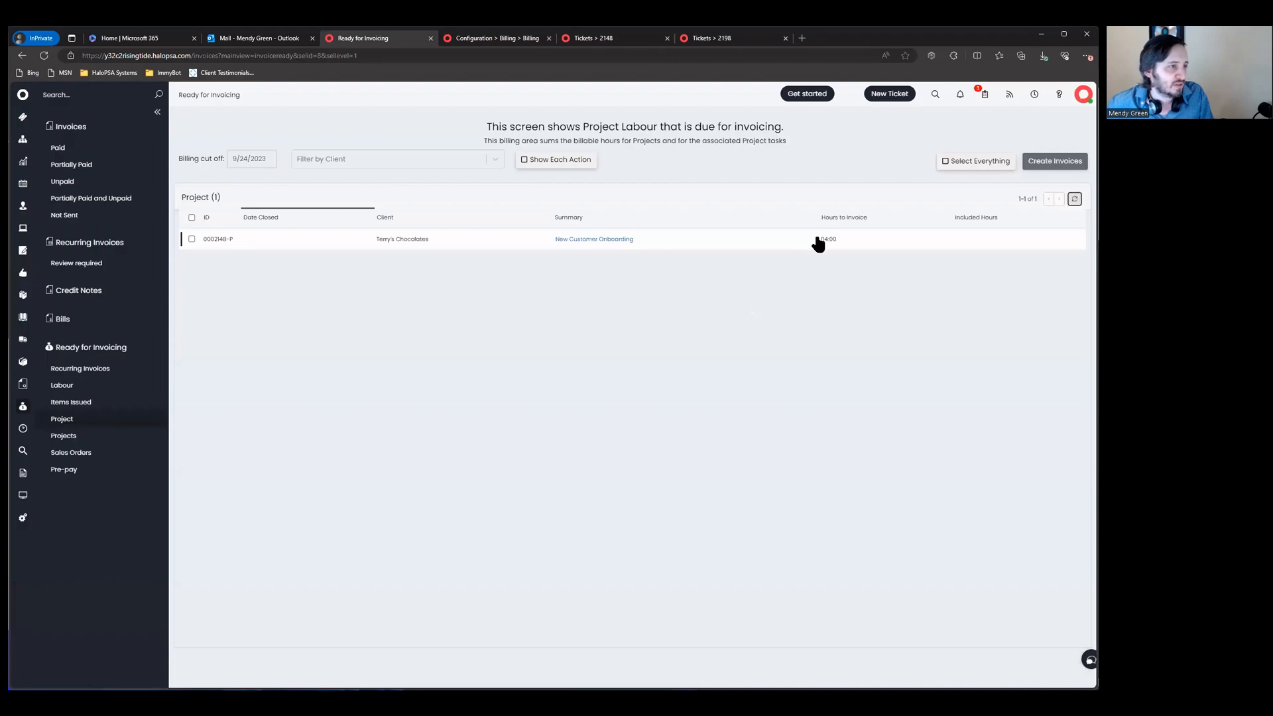
pyautogui.click(710, 38)
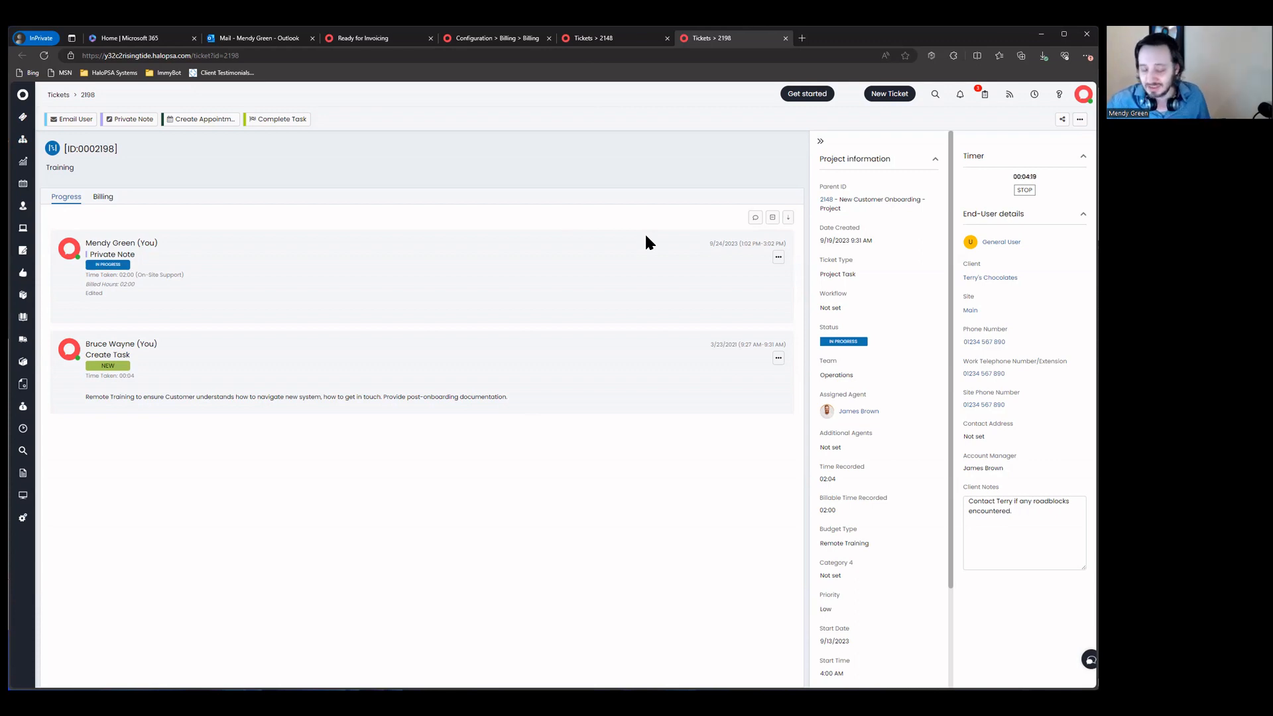
# Step: In Pre-pay billing settings, enable pay as you go when pre-pay runs out and Show Pre-Pay balance
pyautogui.click(615, 40)
pyautogui.click(484, 38)
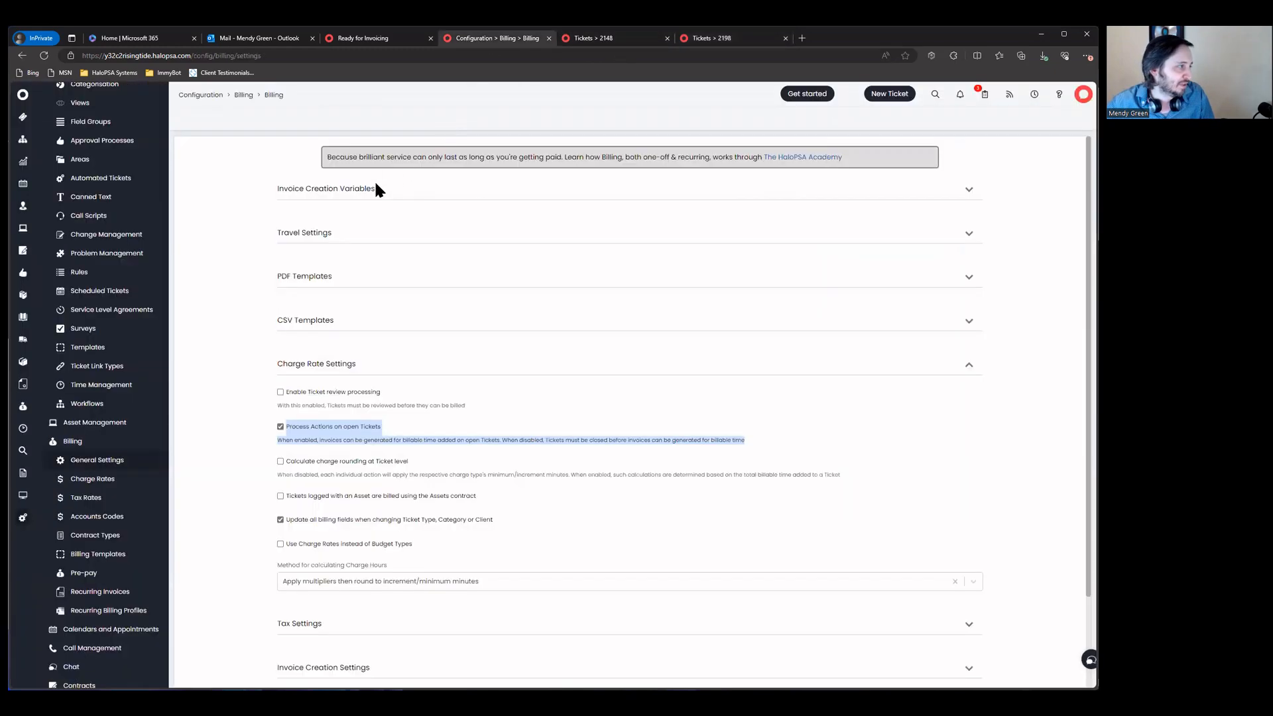
pyautogui.scroll(-2, 388, 440)
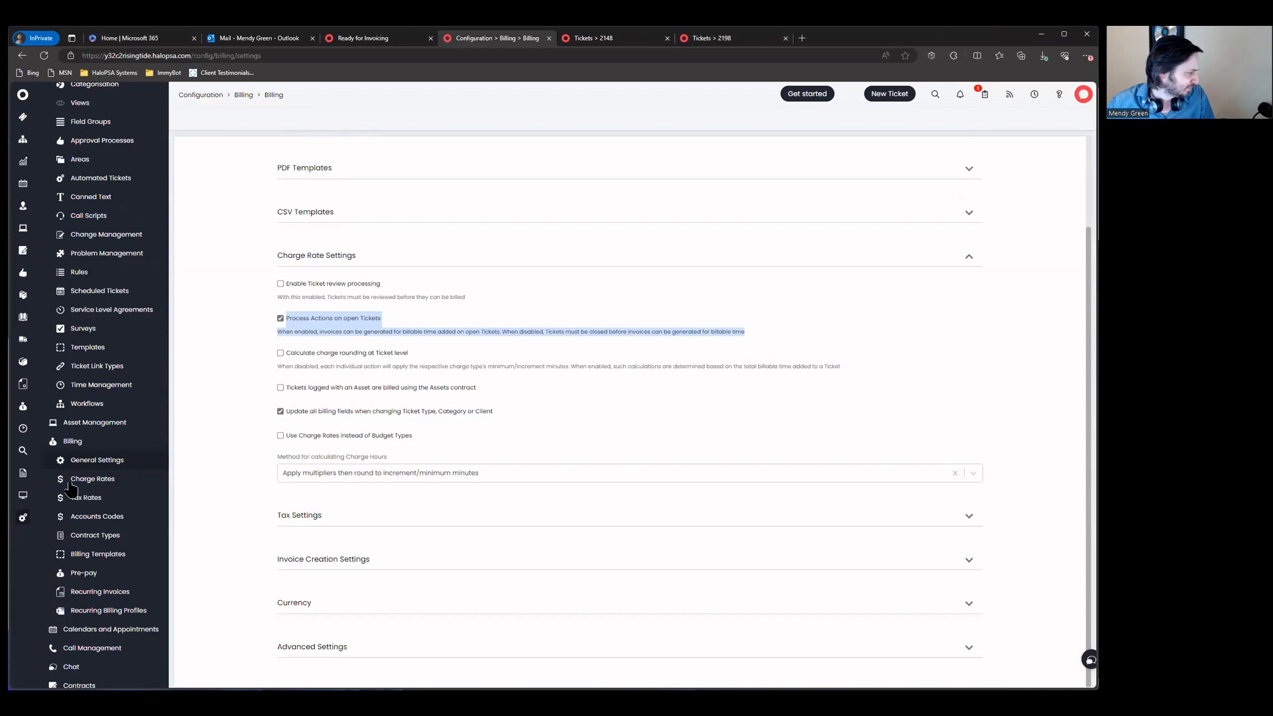
pyautogui.scroll(-1, 101, 555)
pyautogui.click(106, 538)
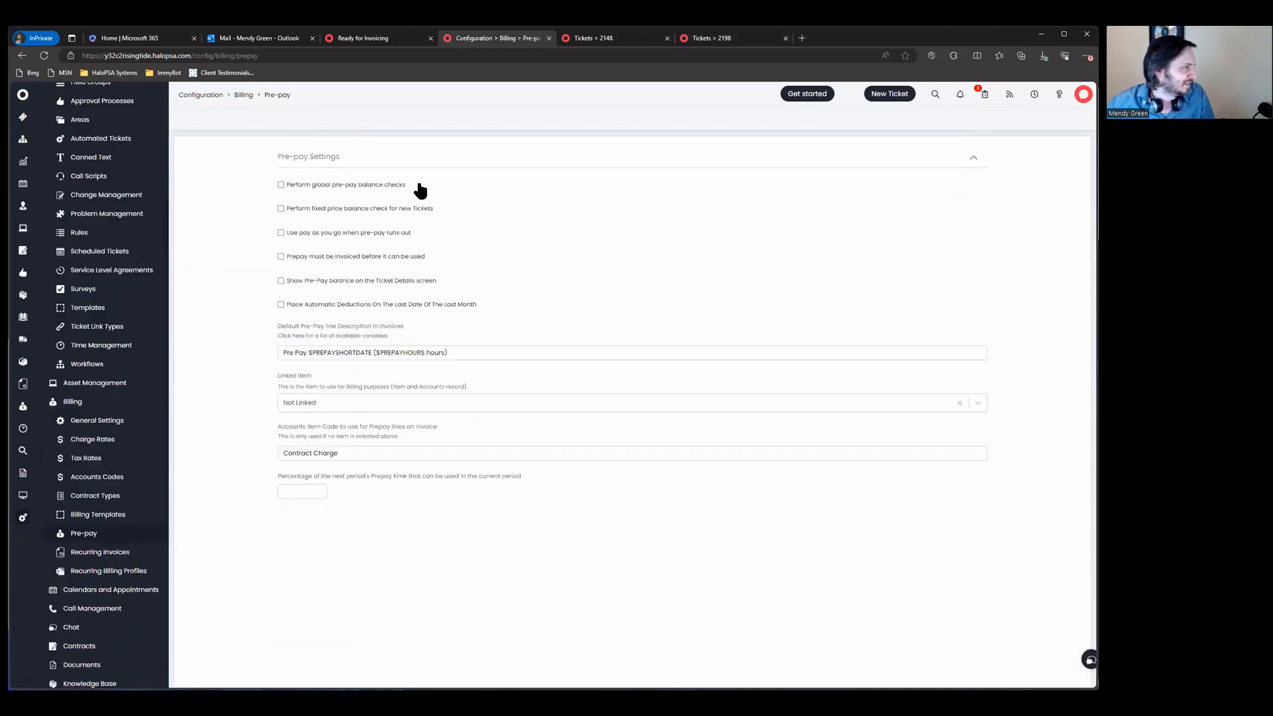
pyautogui.tripleClick(340, 233)
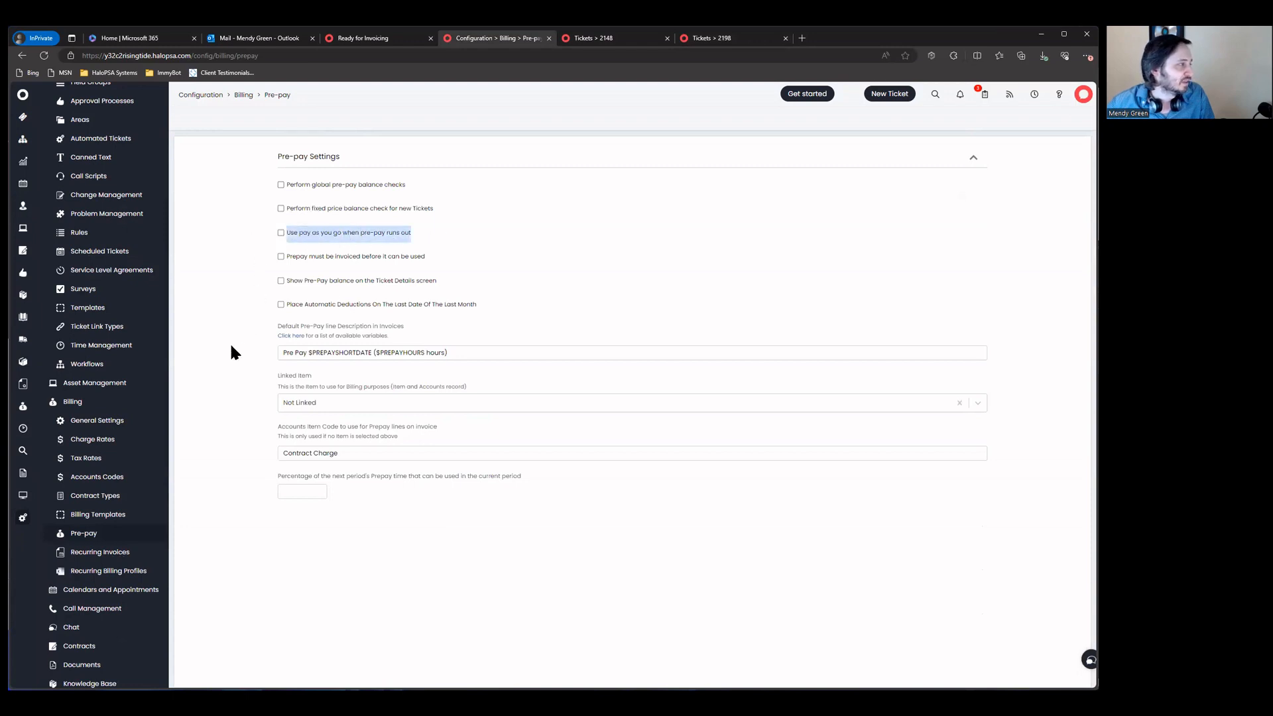
pyautogui.click(381, 232)
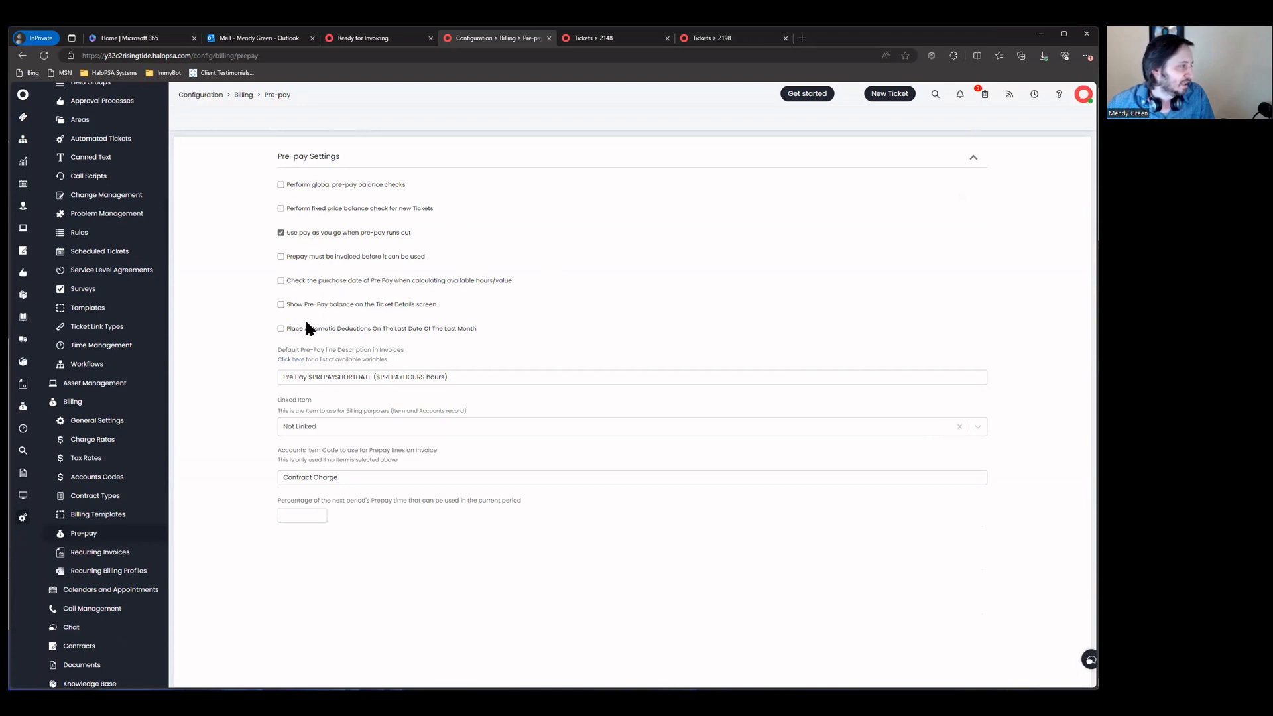
pyautogui.moveTo(289, 250); pyautogui.dragTo(526, 305)
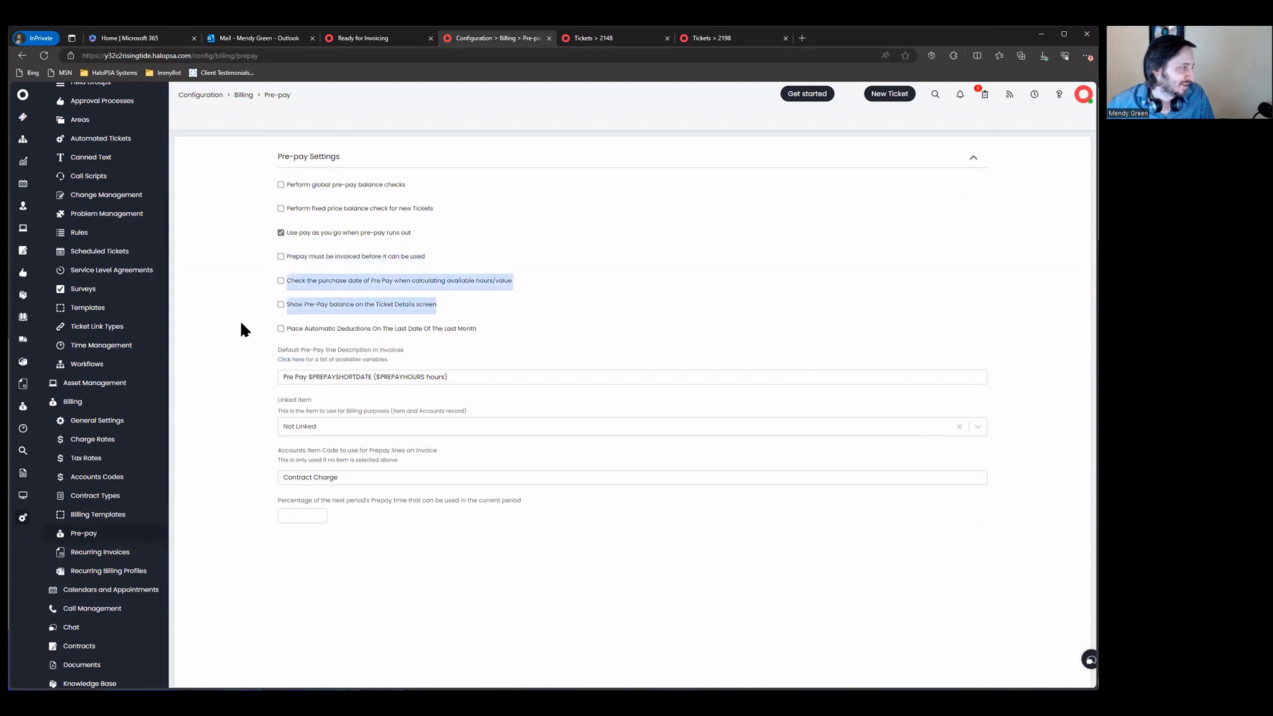
pyautogui.click(311, 305)
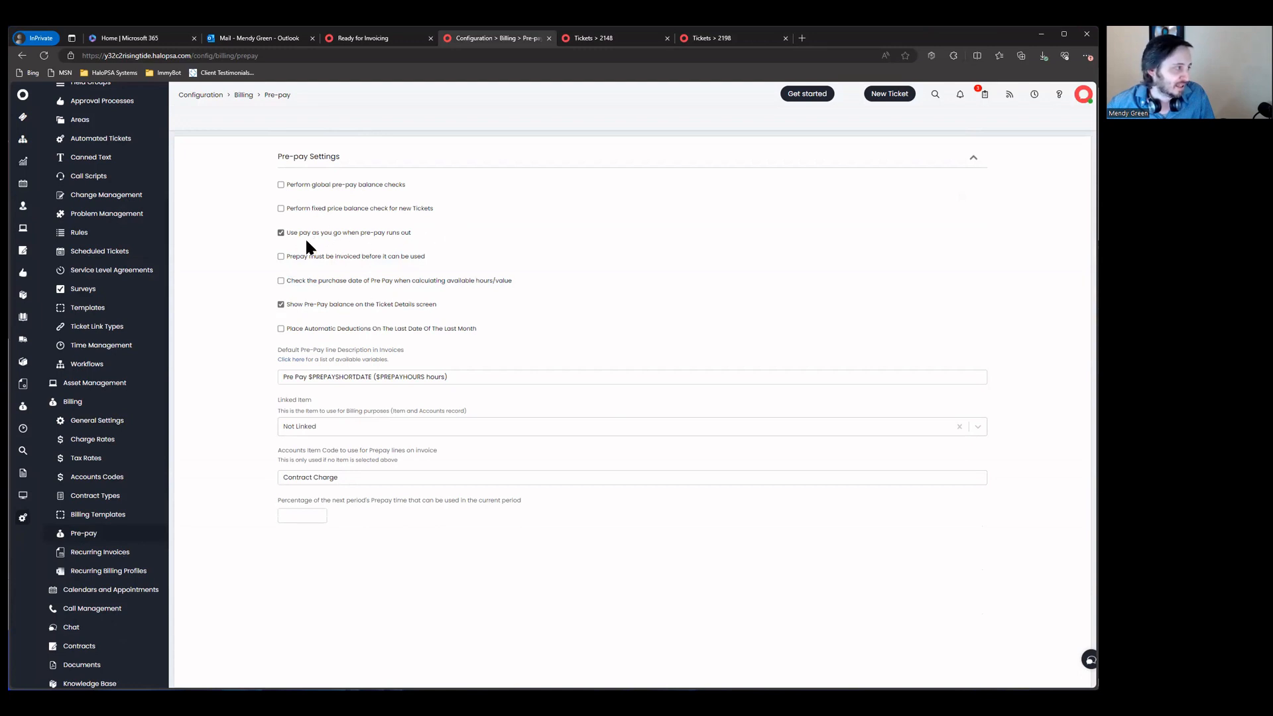
# Step: Go to the Sales opportunities list under Opportunities
pyautogui.moveTo(424, 257); pyautogui.dragTo(244, 272)
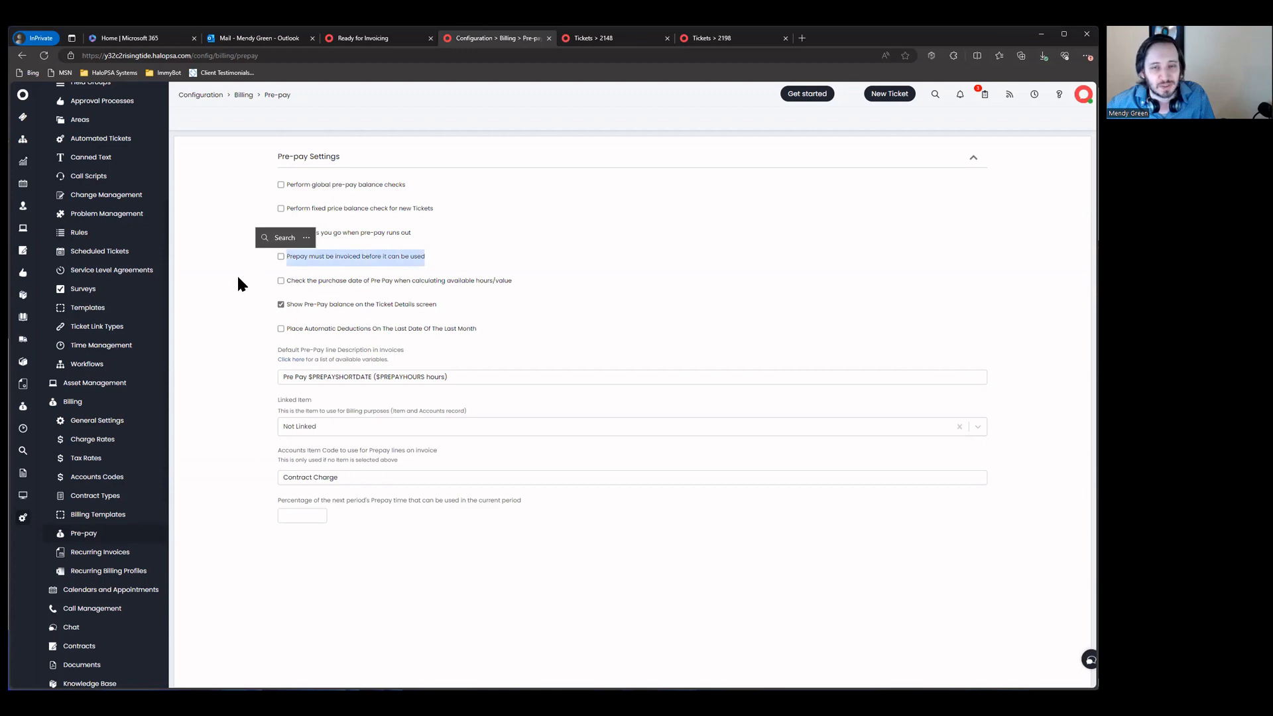
pyautogui.click(240, 273)
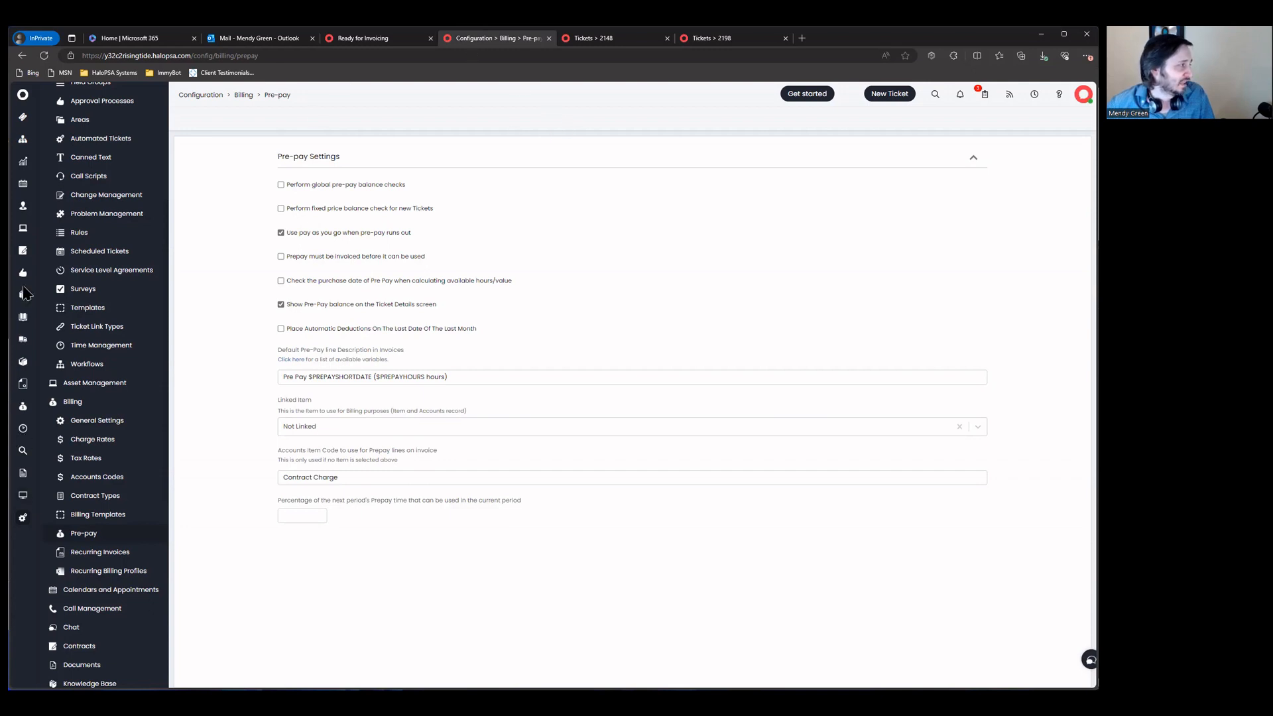
pyautogui.click(22, 161)
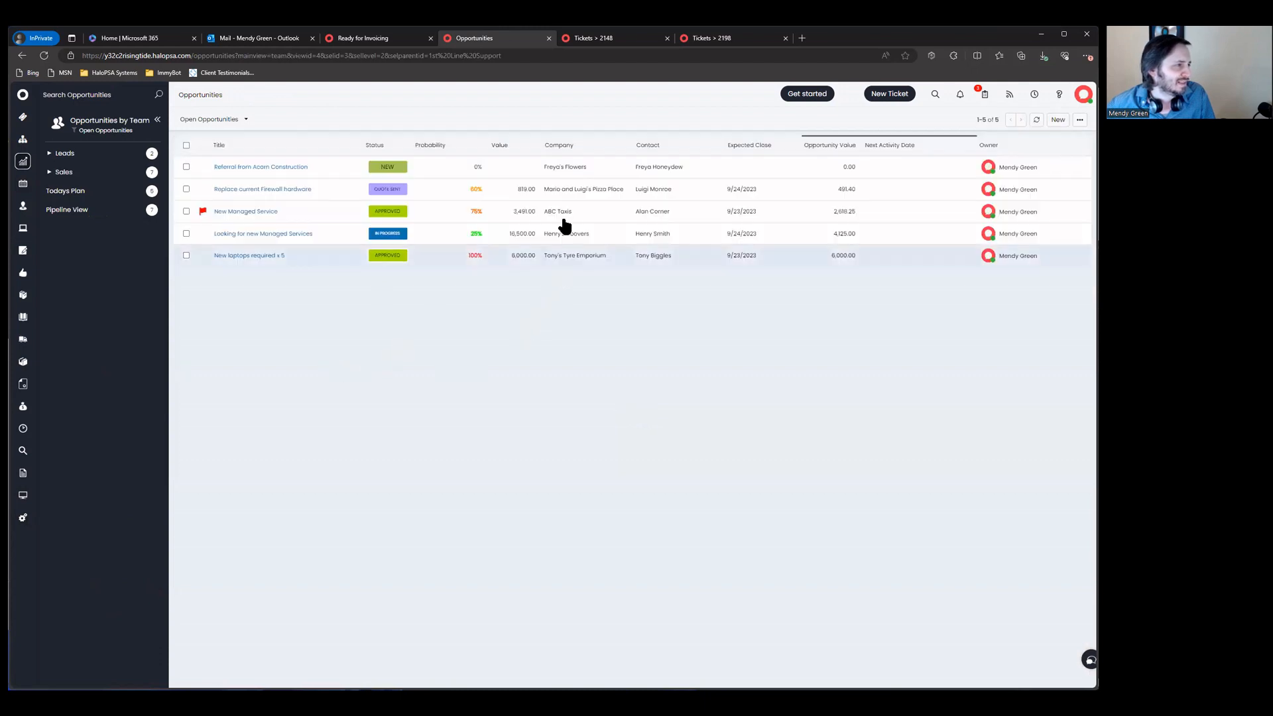
pyautogui.click(85, 172)
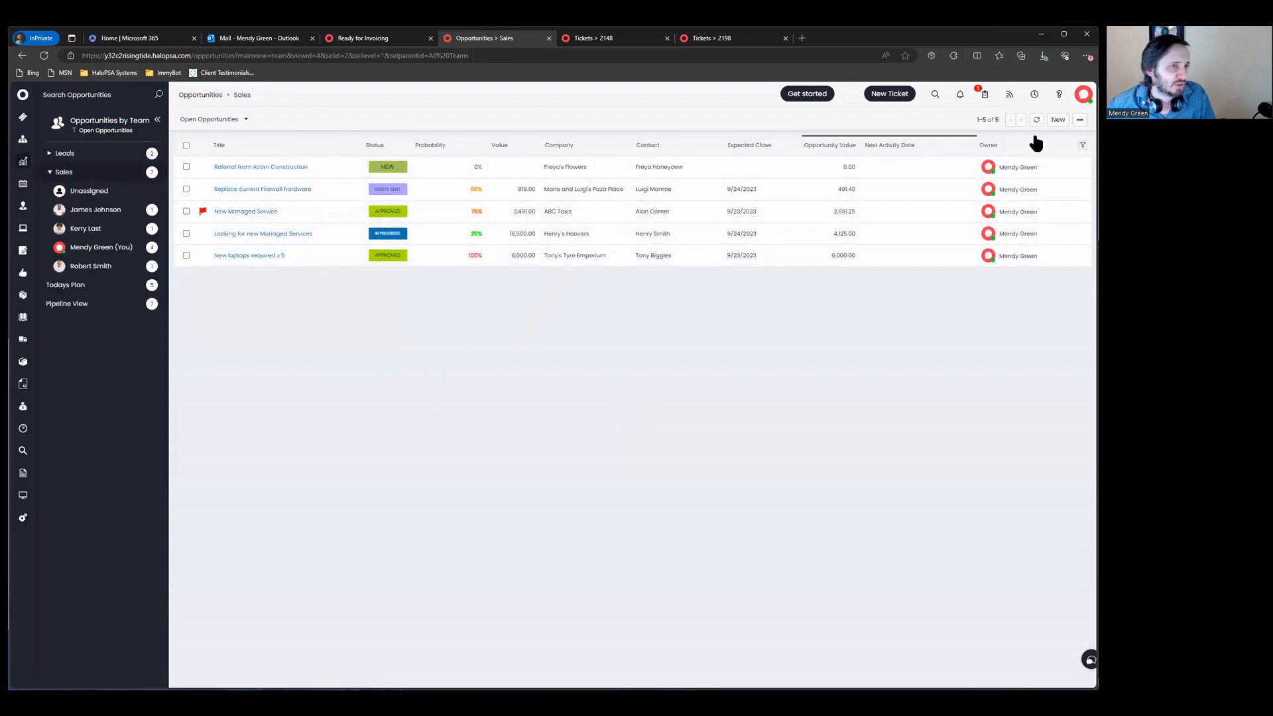
# Step: Start a new Quick Quote opportunity for existing client Terry's Chocolates, contact General User
pyautogui.click(1057, 119)
pyautogui.click(268, 216)
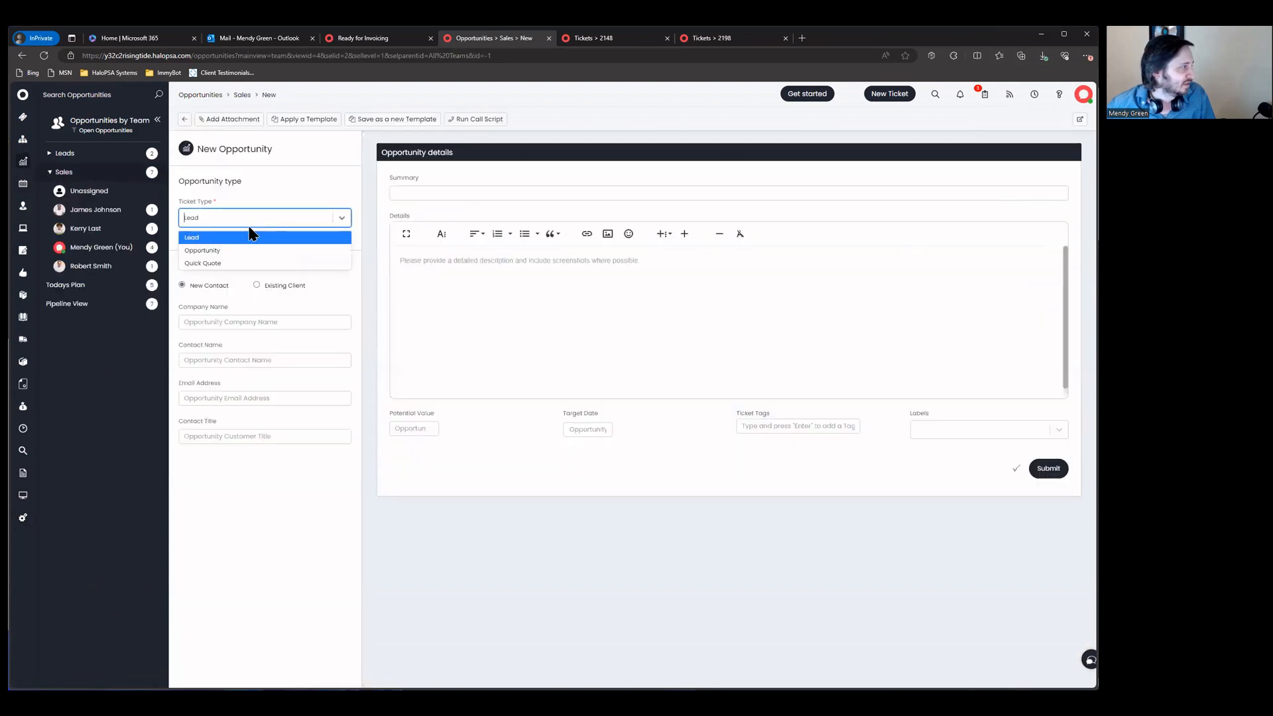
pyautogui.click(232, 251)
pyautogui.click(263, 216)
pyautogui.click(240, 263)
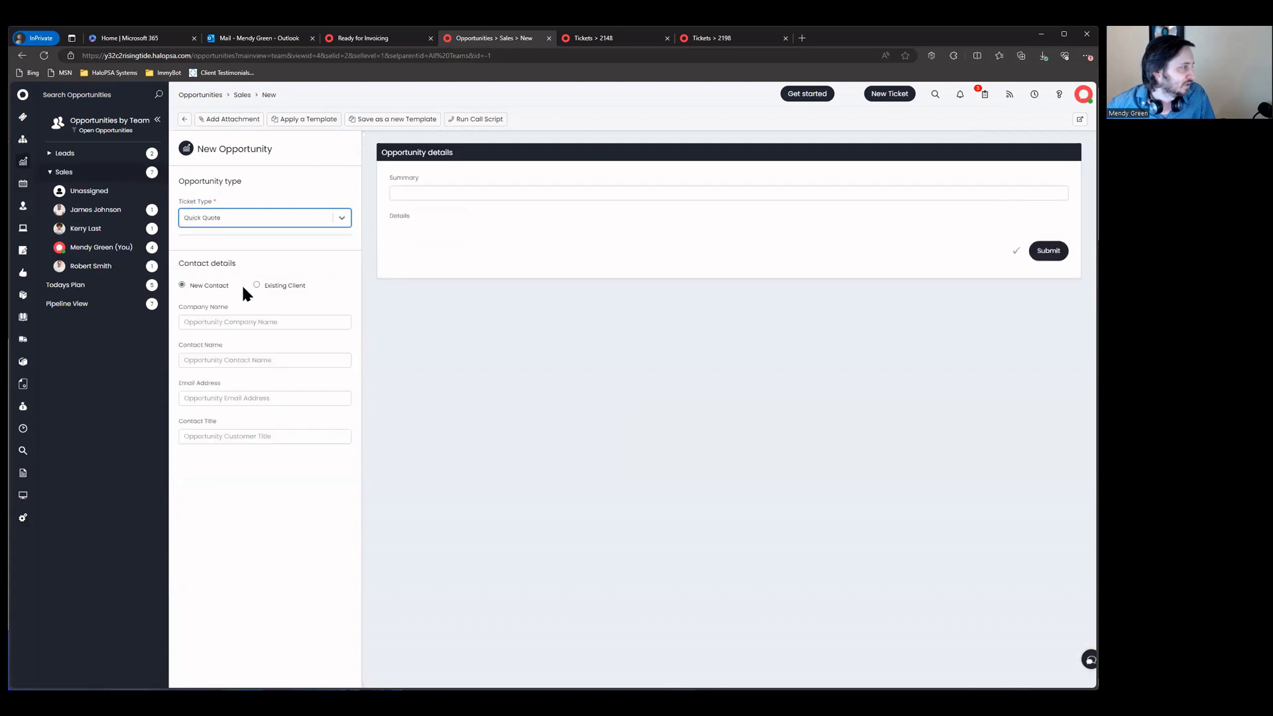
pyautogui.click(268, 286)
pyautogui.write('T')
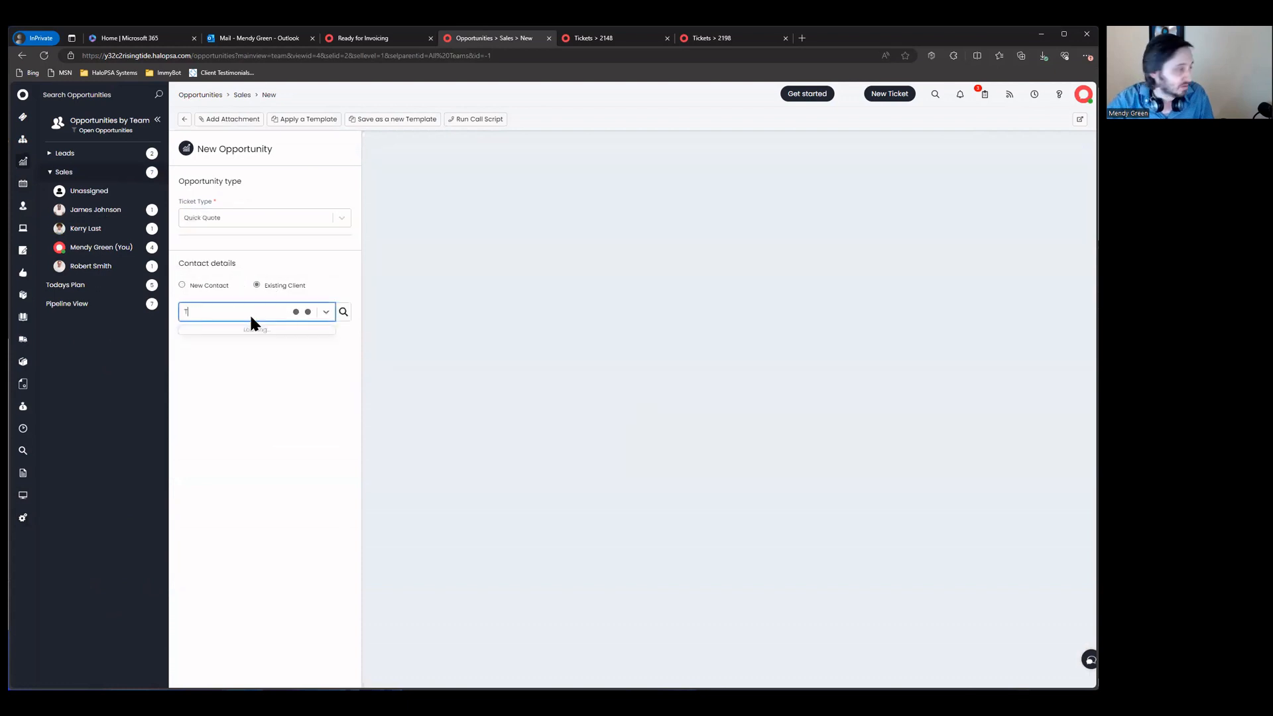
pyautogui.write('erry')
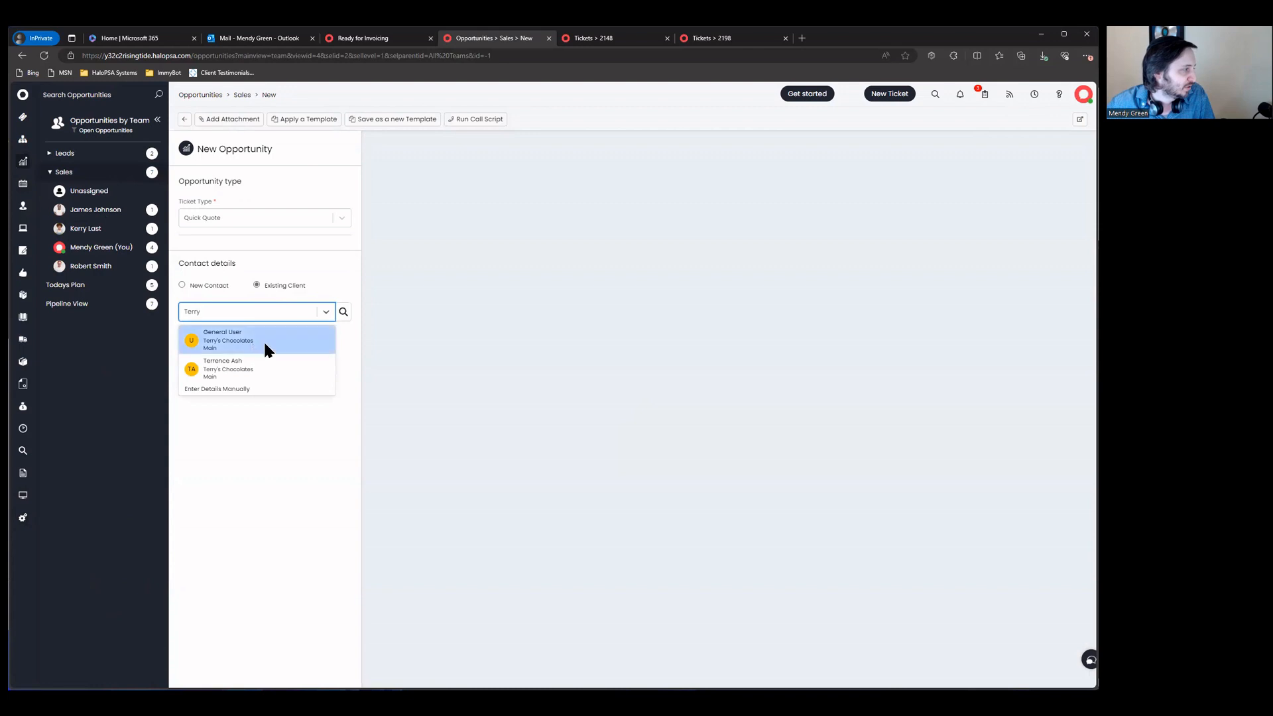
pyautogui.click(265, 344)
# Step: Enter summary 'New Firewall setup with Content Filter made for the entire org' with details, and submit
pyautogui.click(516, 193)
pyautogui.write('New')
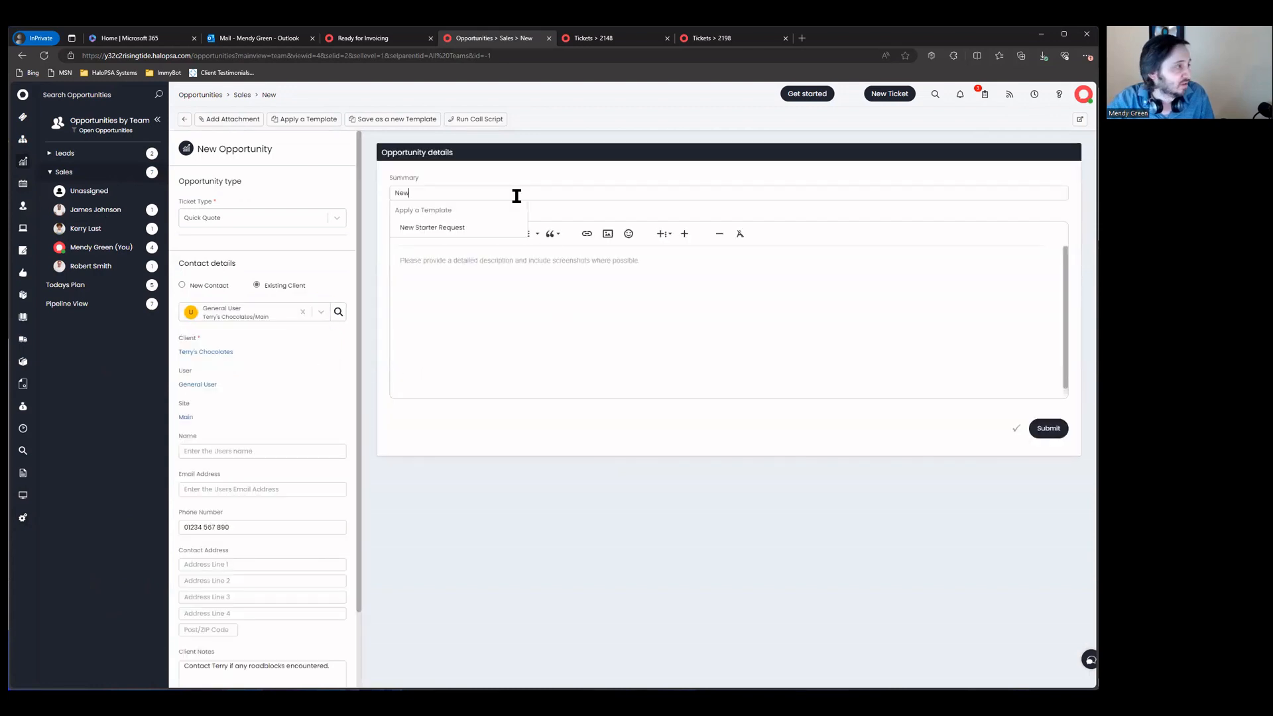
pyautogui.write(' Firewall setup with')
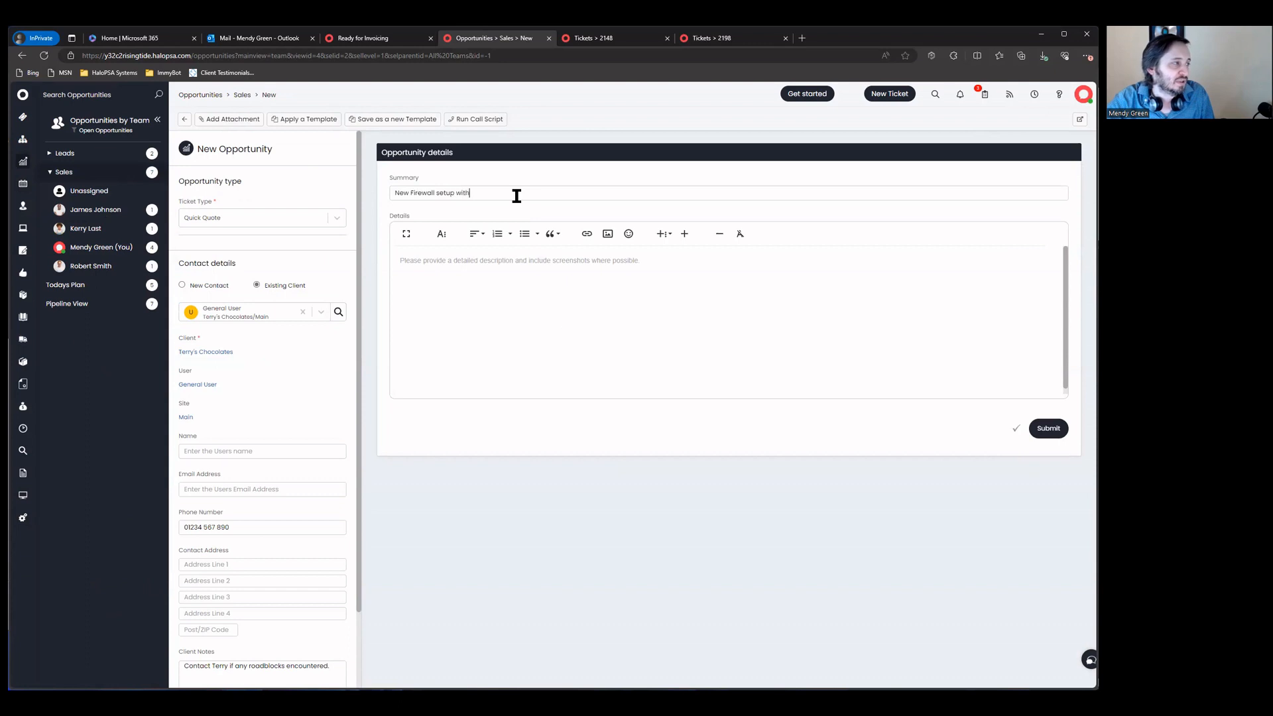
pyautogui.write(' Content F')
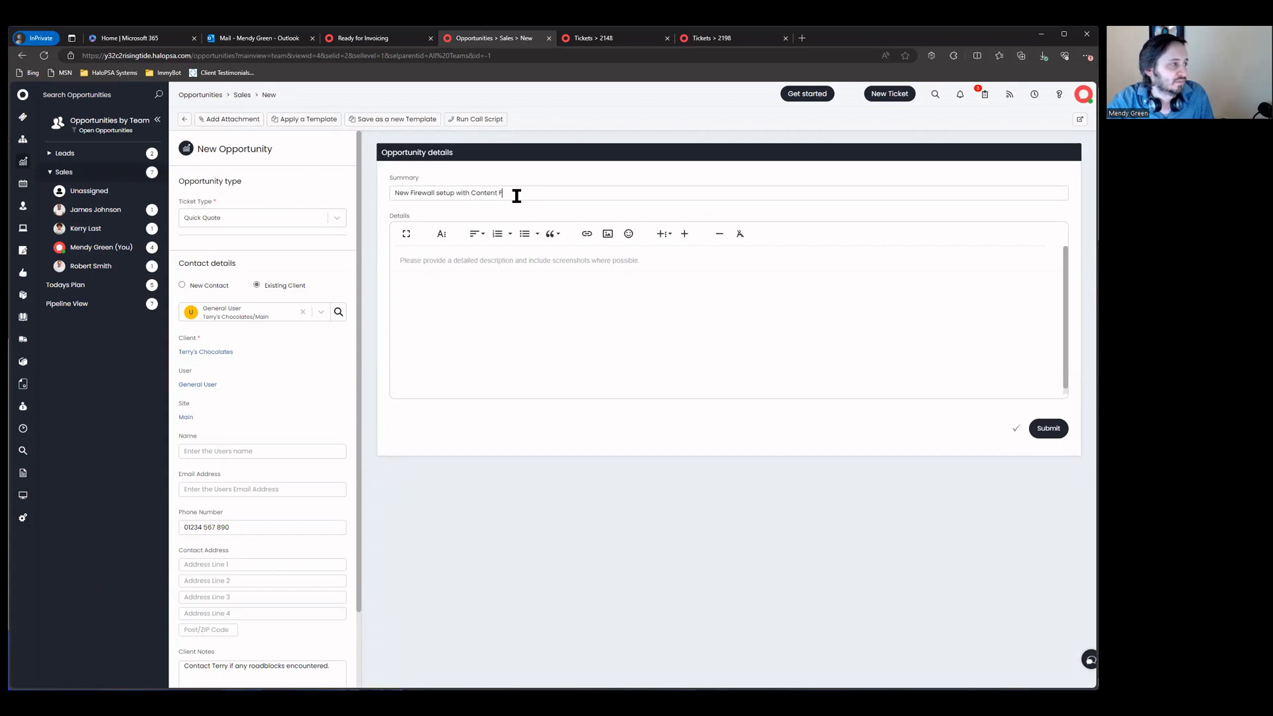
pyautogui.write('ilter made for ')
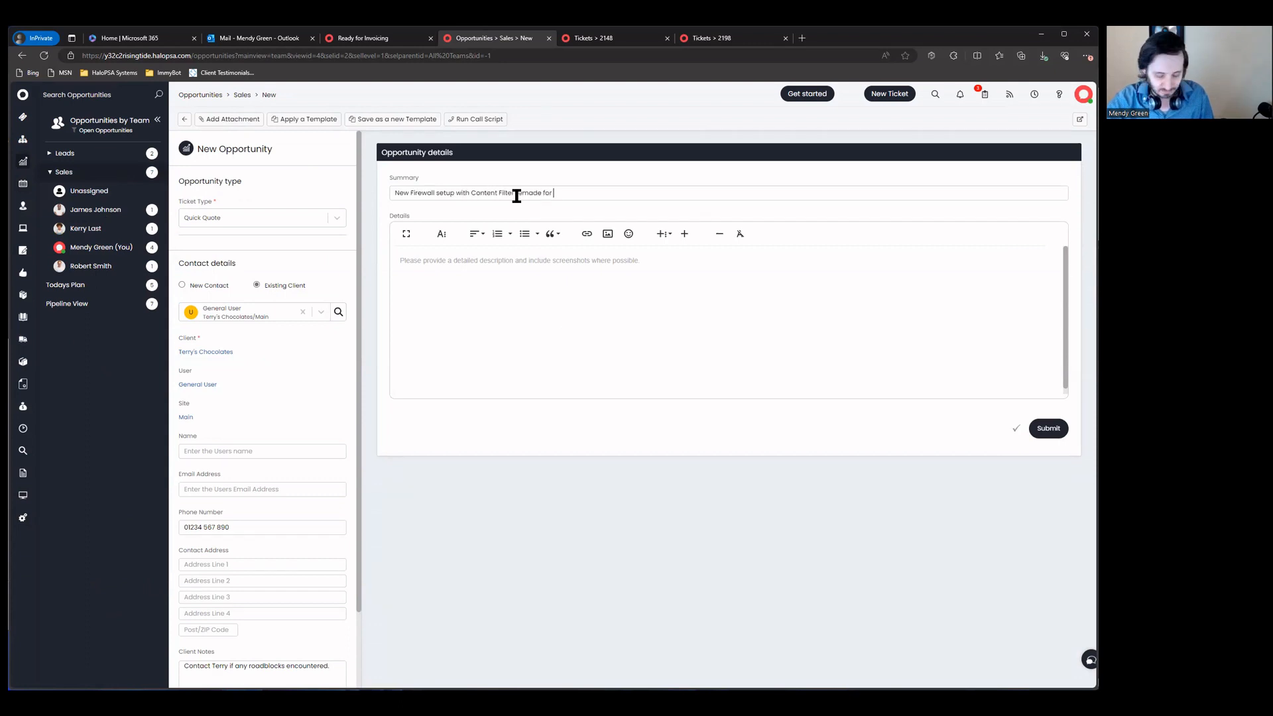
pyautogui.write('the entire org')
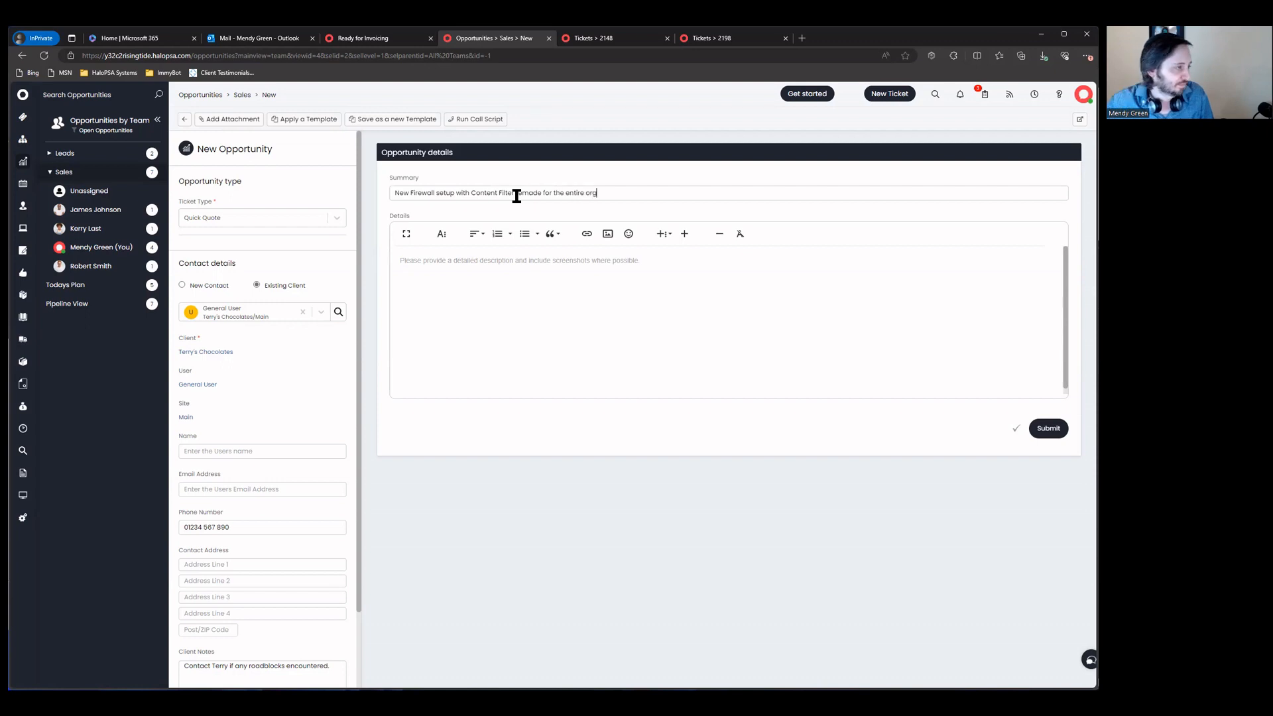
pyautogui.write('Customer')
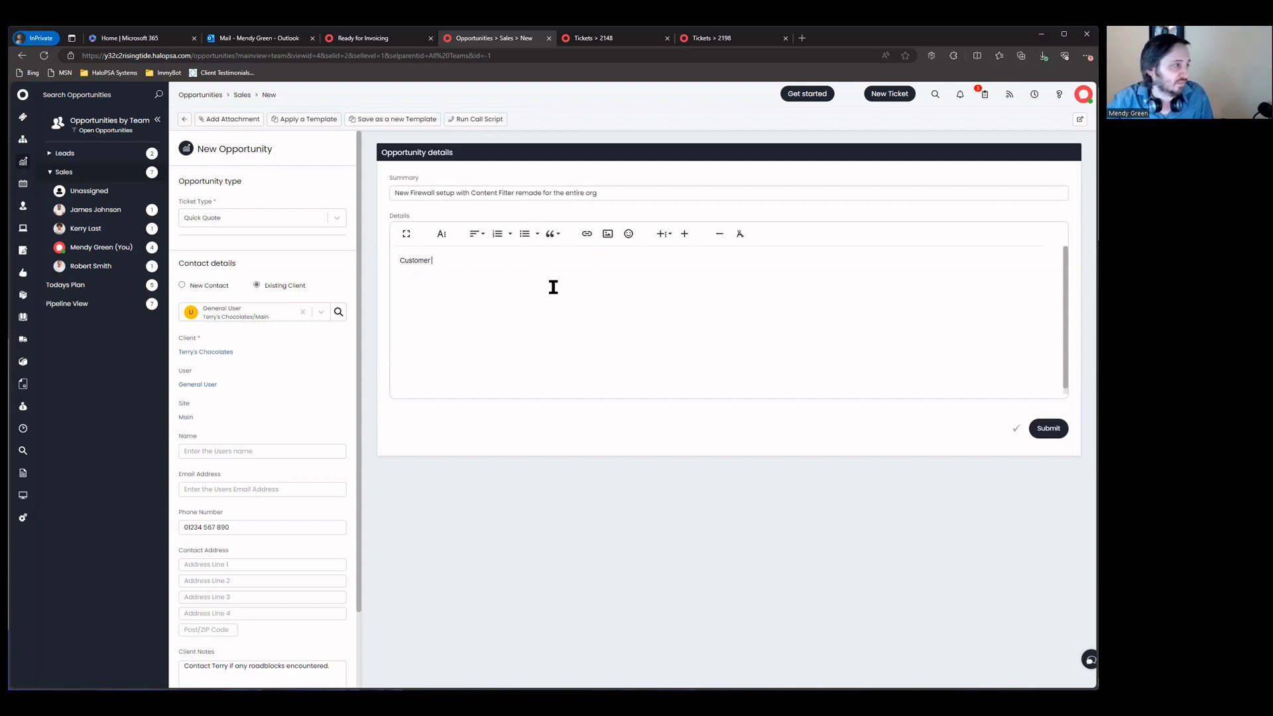
pyautogui.write(' has complex')
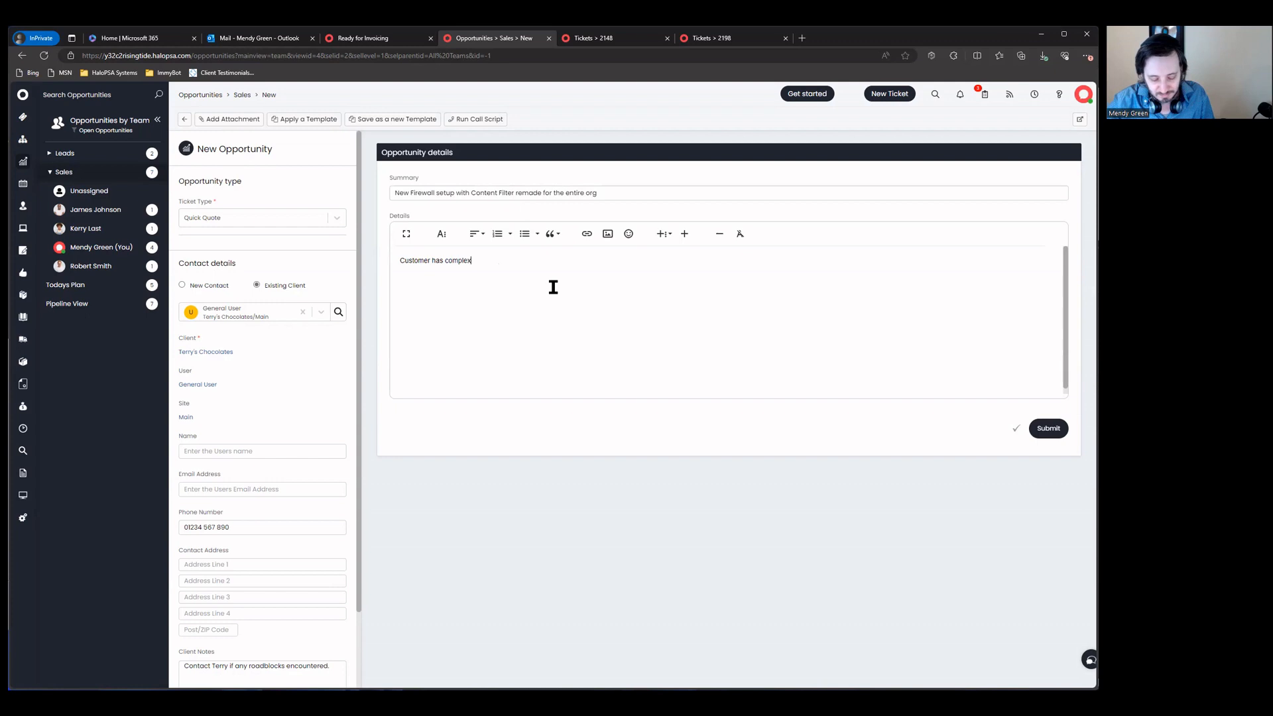
pyautogui.write(' groups and requireme')
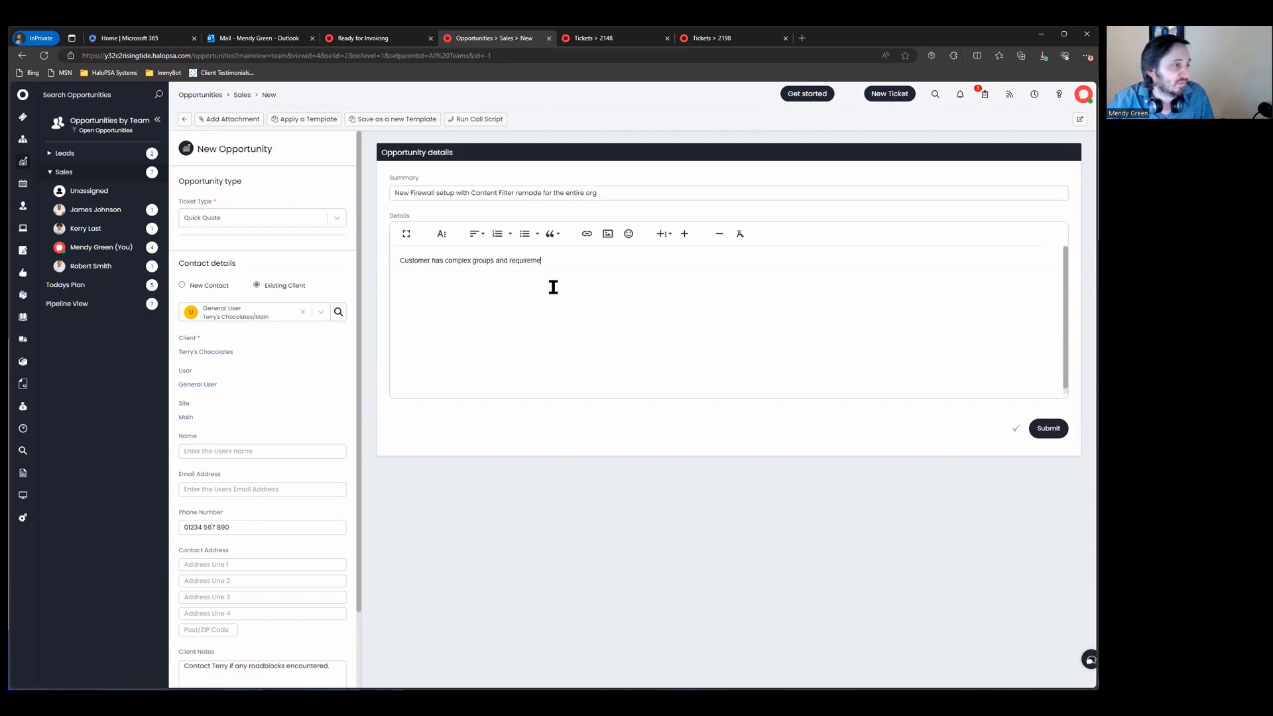
pyautogui.write('nts for web filterin')
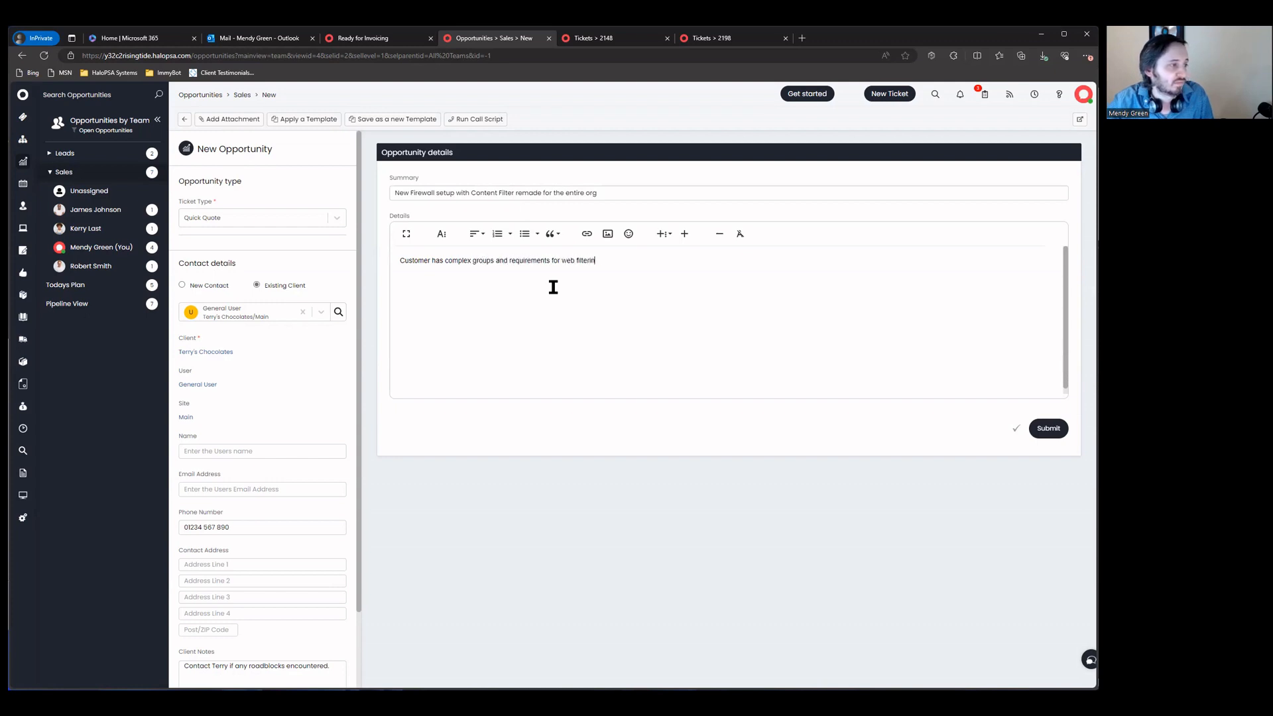
pyautogui.write('g that they want done on the firewall setup')
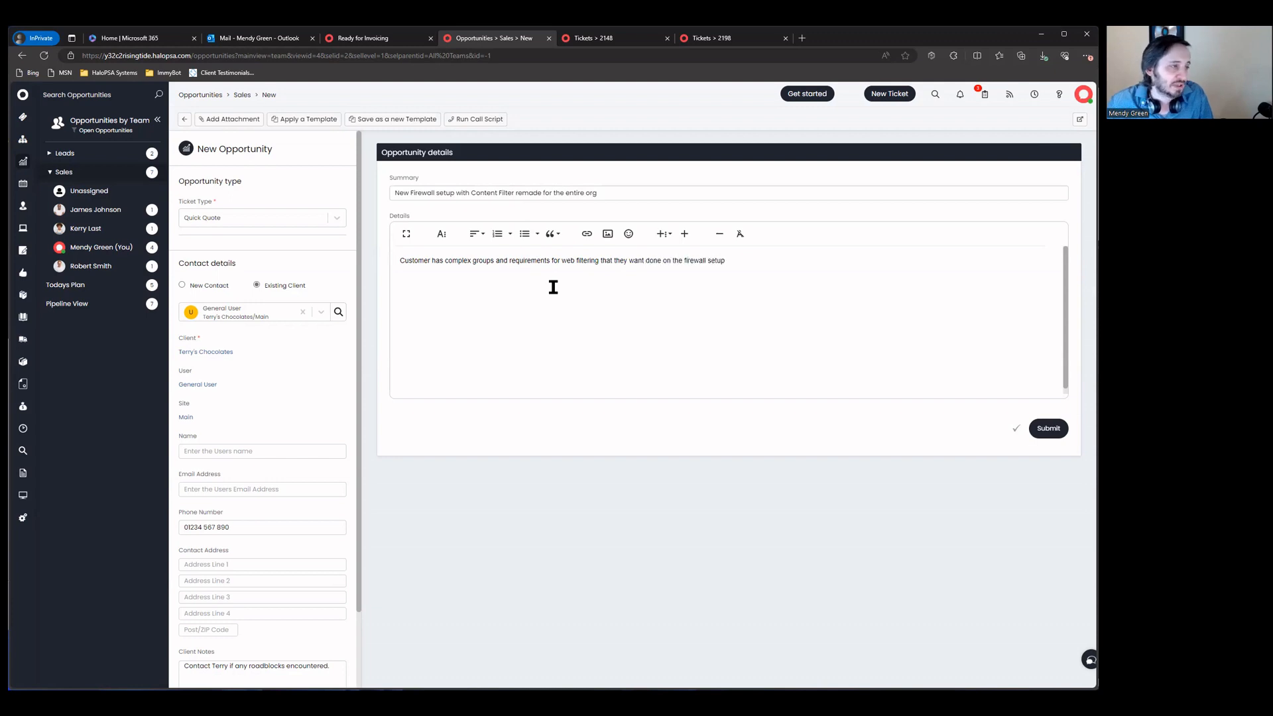
pyautogui.click(1045, 428)
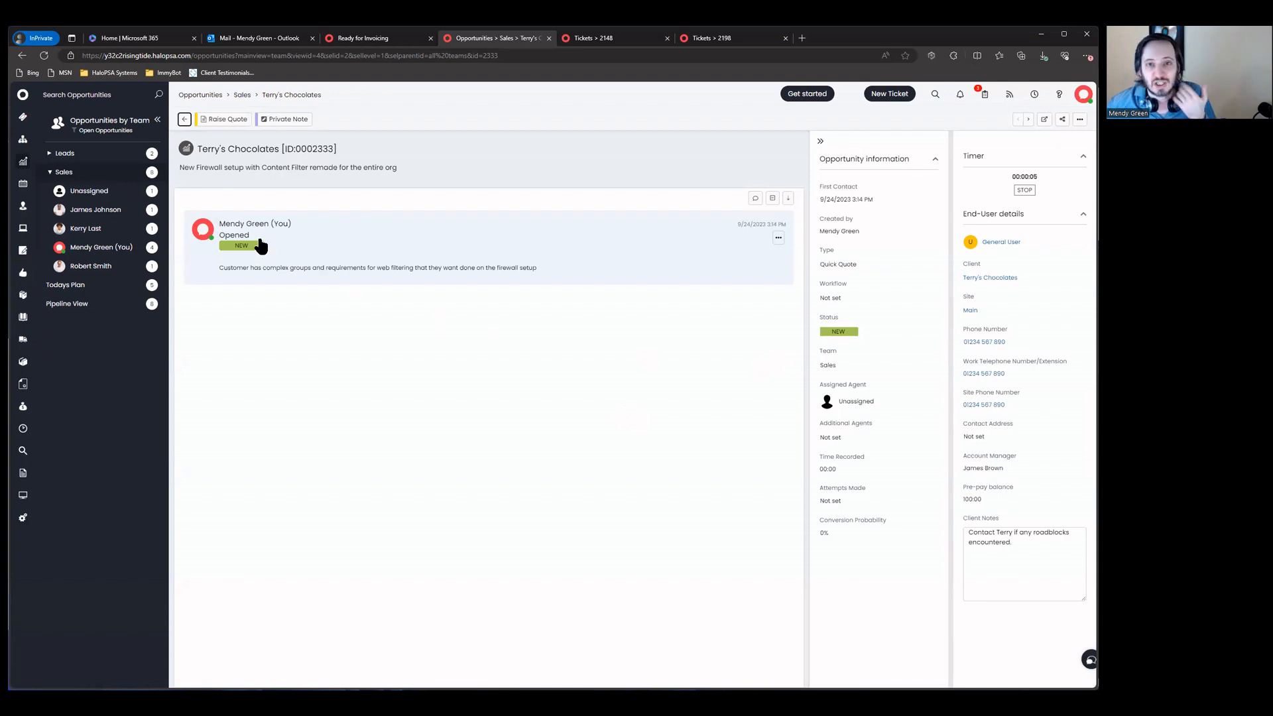
# Step: Save an In Progress private note: Content Filter unknown hours, Firewall Setup 3 hours, 5 hours total
pyautogui.click(294, 121)
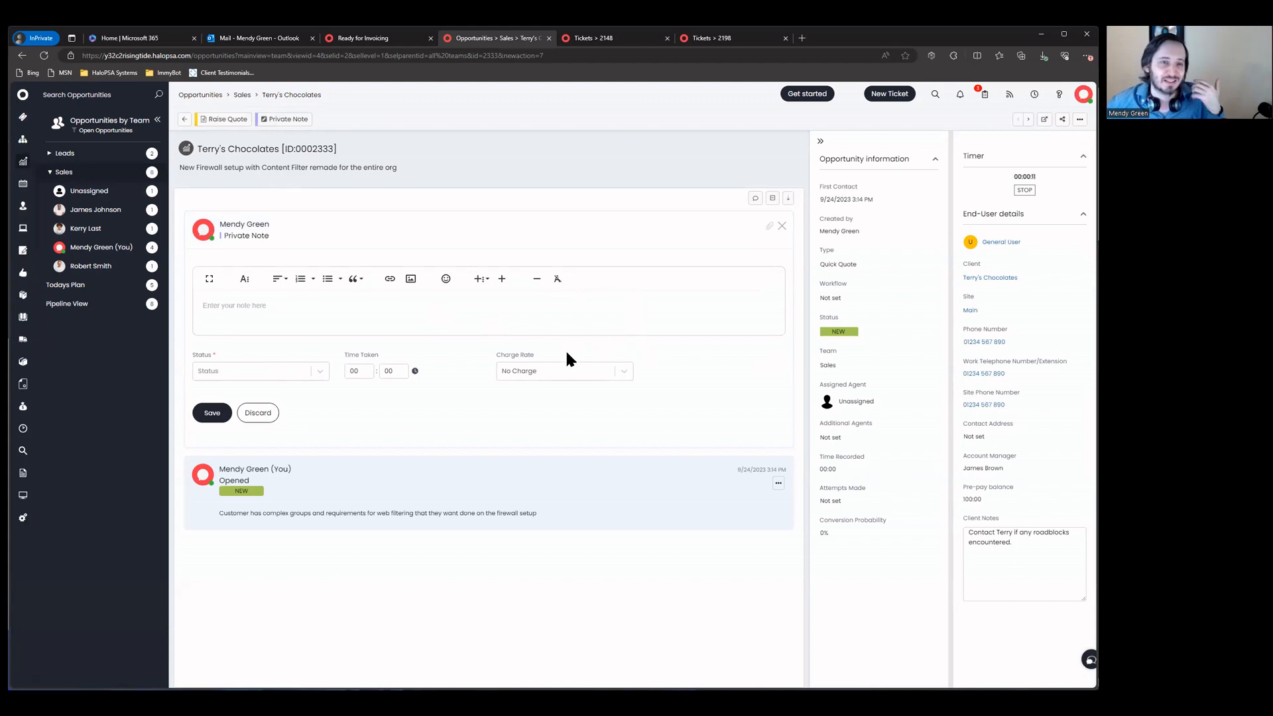
pyautogui.click(547, 366)
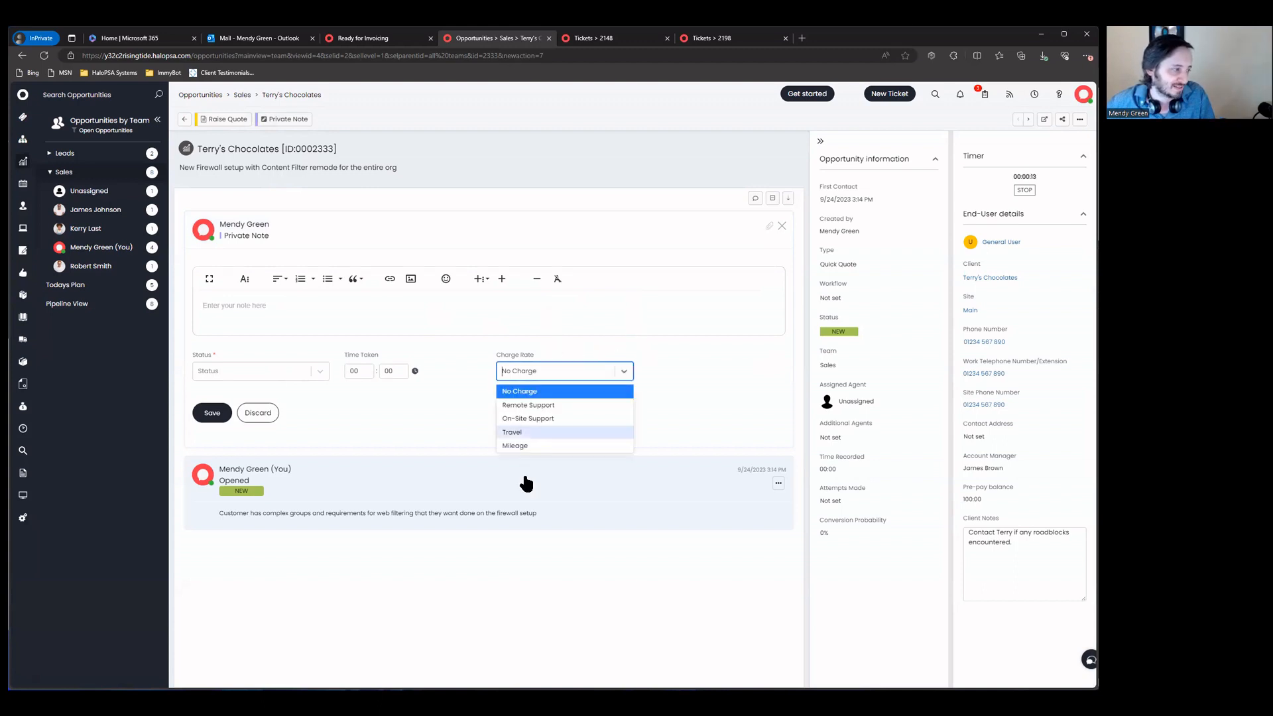
pyautogui.click(507, 318)
pyautogui.click(260, 370)
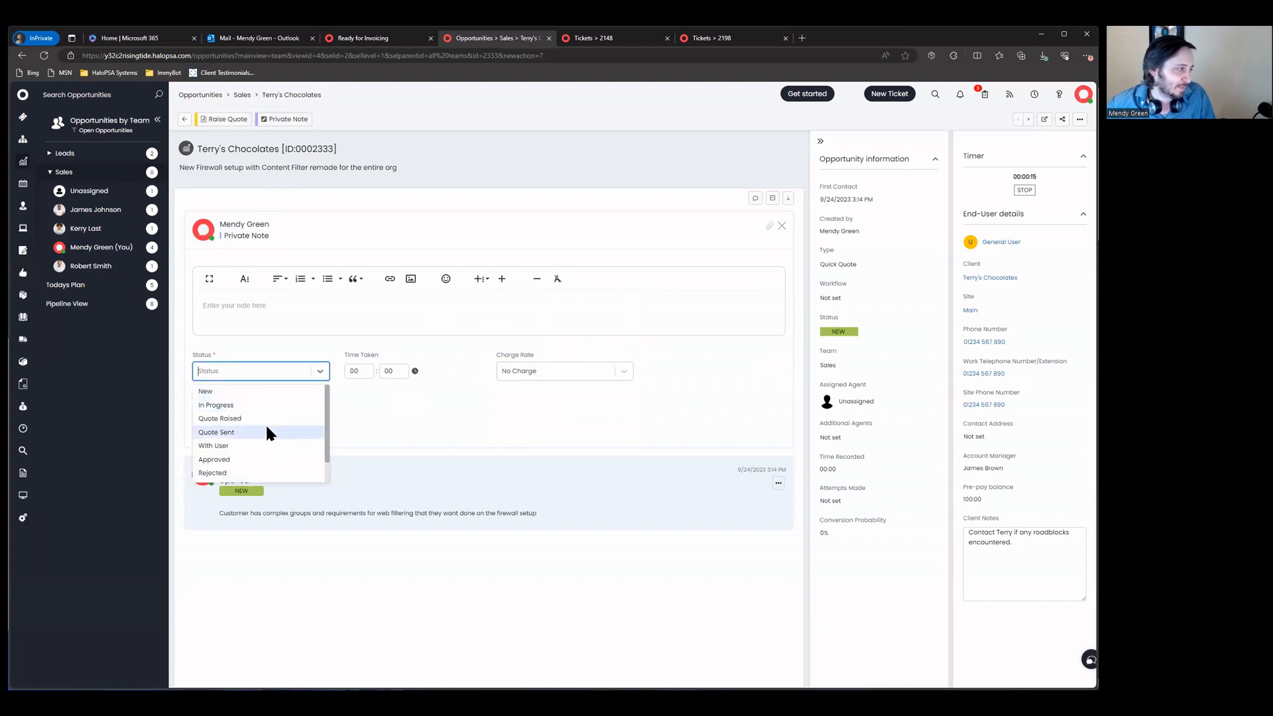
pyautogui.click(272, 399)
pyautogui.click(331, 315)
pyautogui.write('Content Filter - unknown number of hours')
pyautogui.press('Return')
pyautogui.write('Firewall')
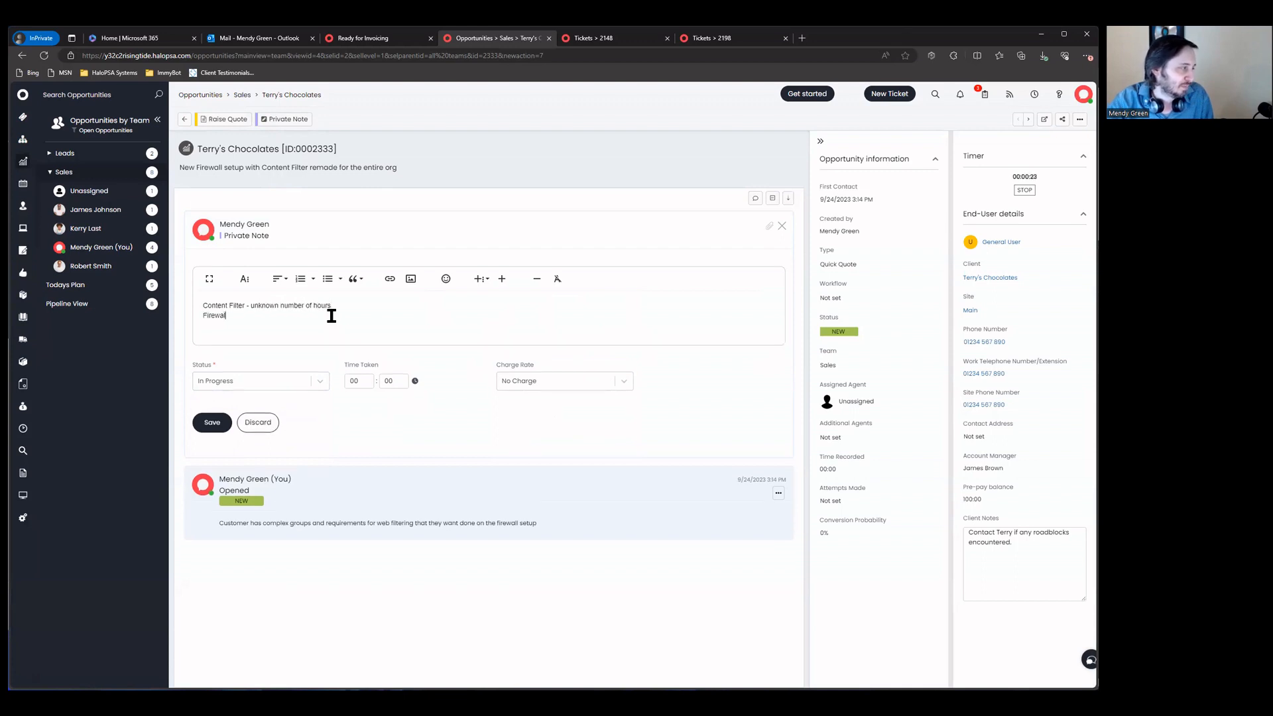
pyautogui.write(' Setup - 3 hours')
pyautogui.press('Return')
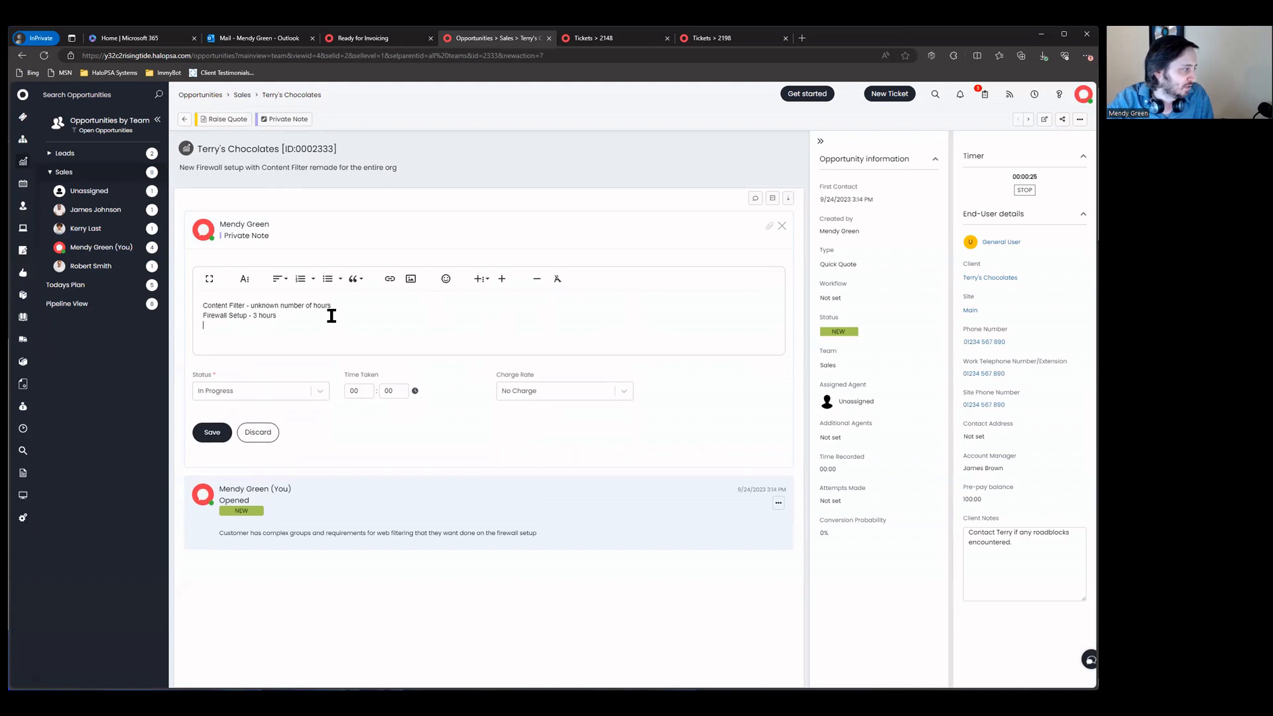
pyautogui.write('Estimate to')
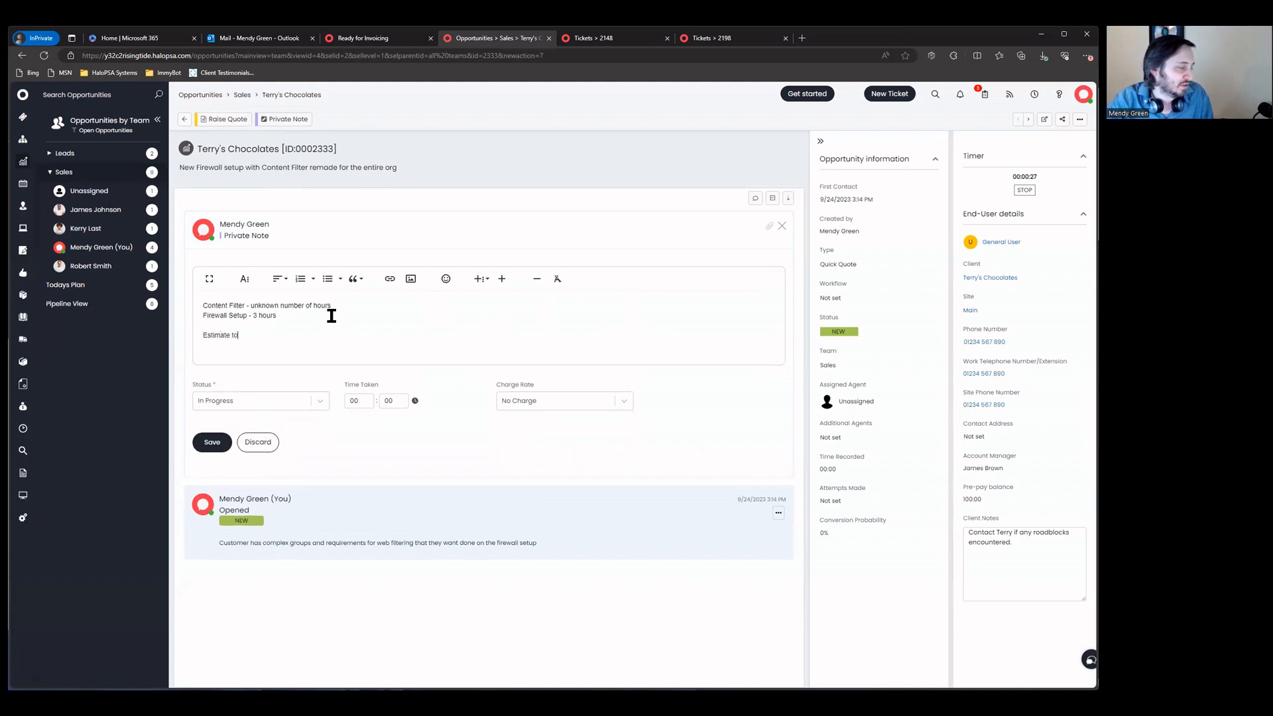
pyautogui.write('tal of 5 hours with additional time billbal')
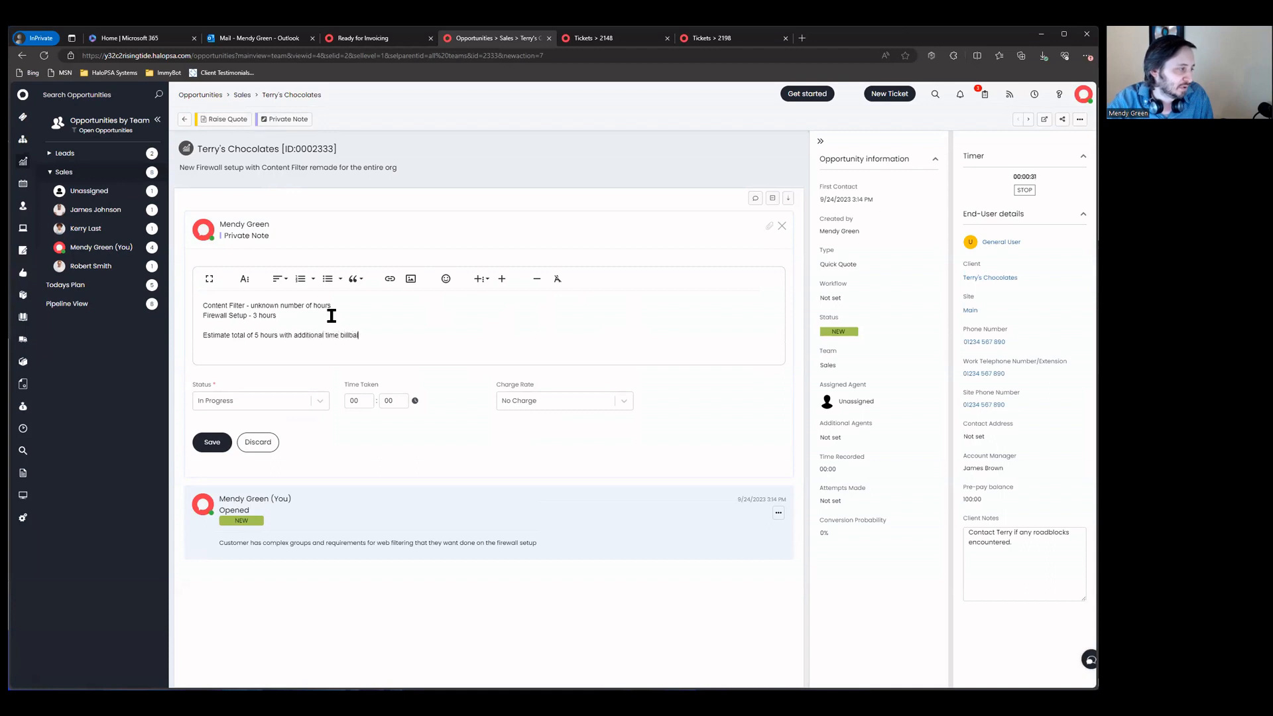
pyautogui.write('e.')
pyautogui.click(213, 442)
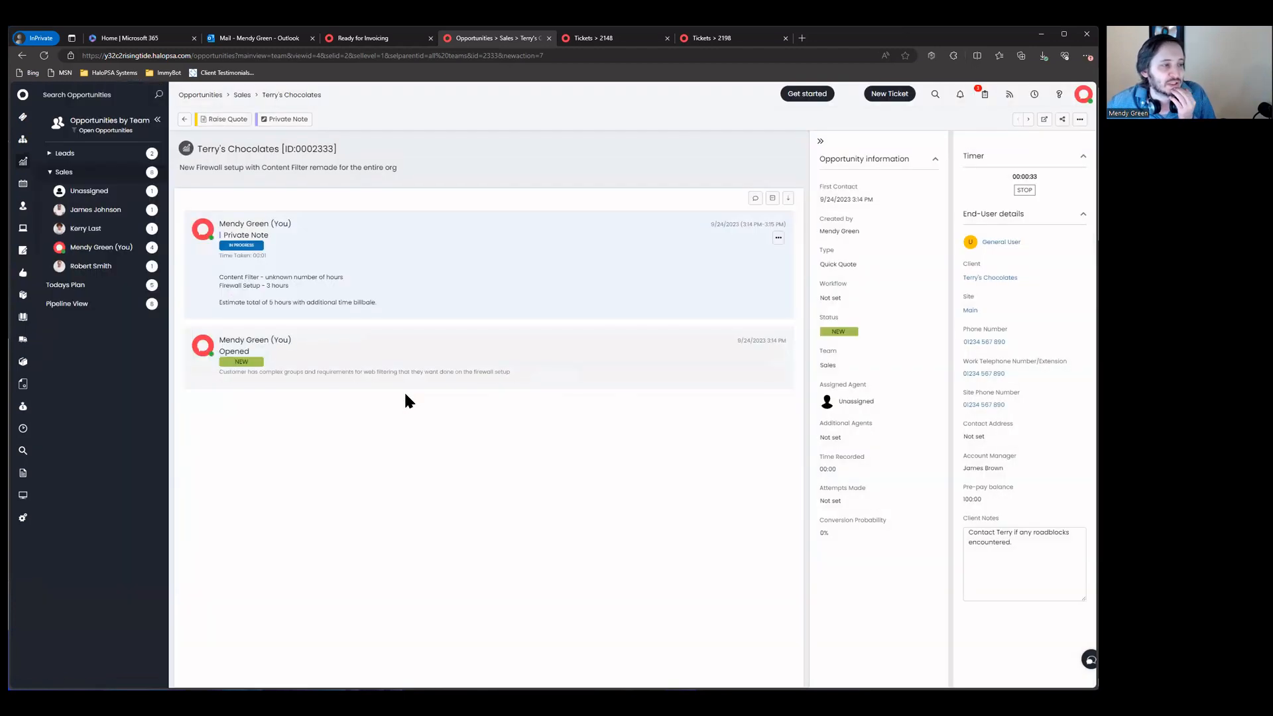
# Step: Raise a 'New Firewall install' quote and search the item catalogue for firewall, hard, then switch
pyautogui.click(227, 119)
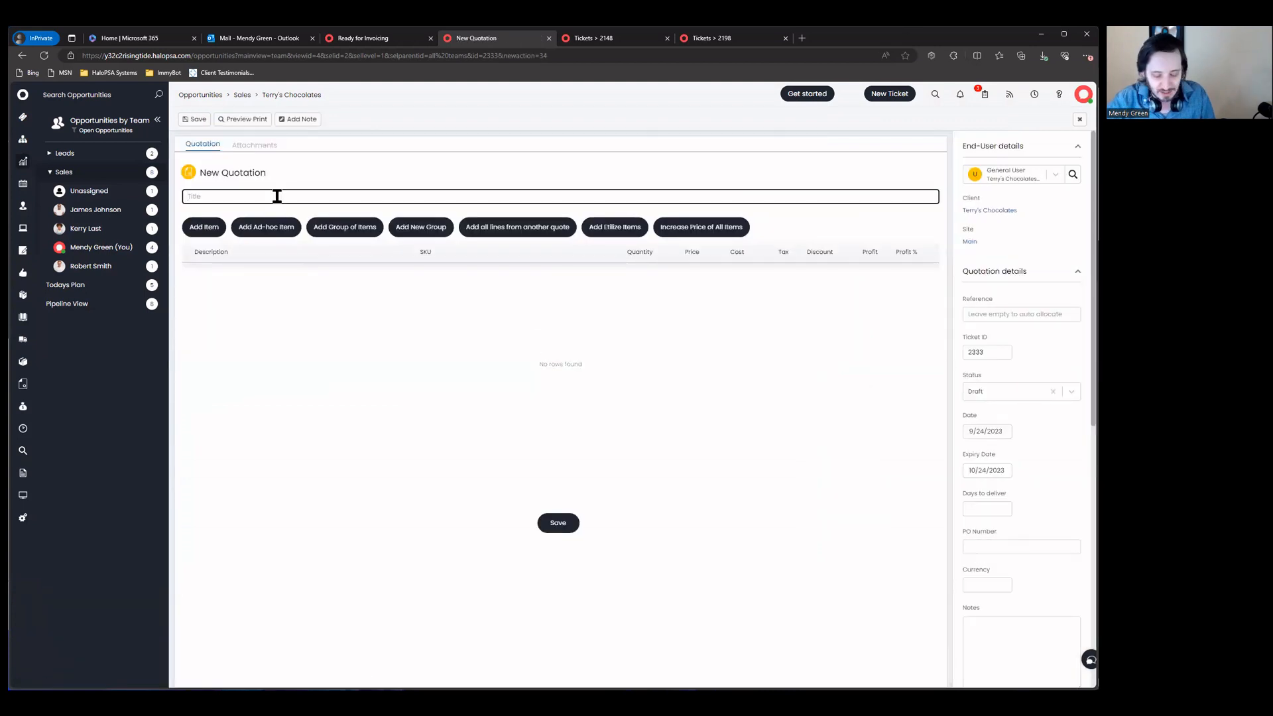
pyautogui.write('New Firewall ')
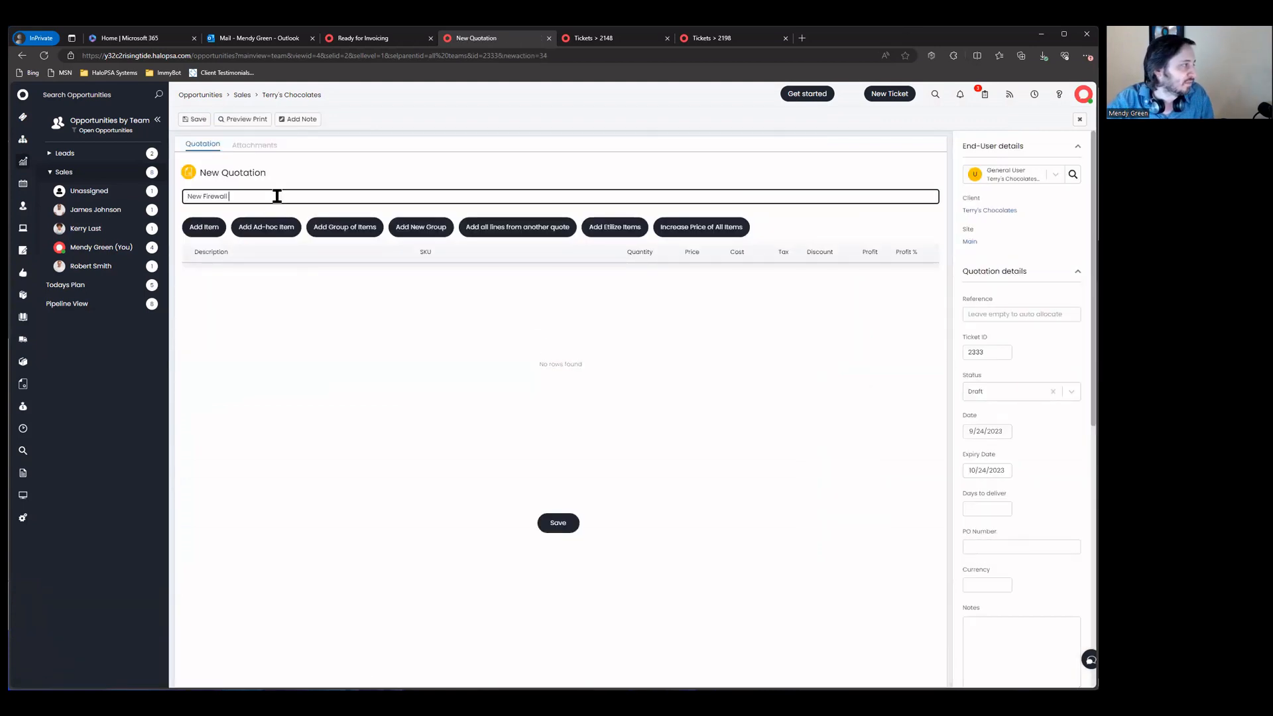
pyautogui.write('install')
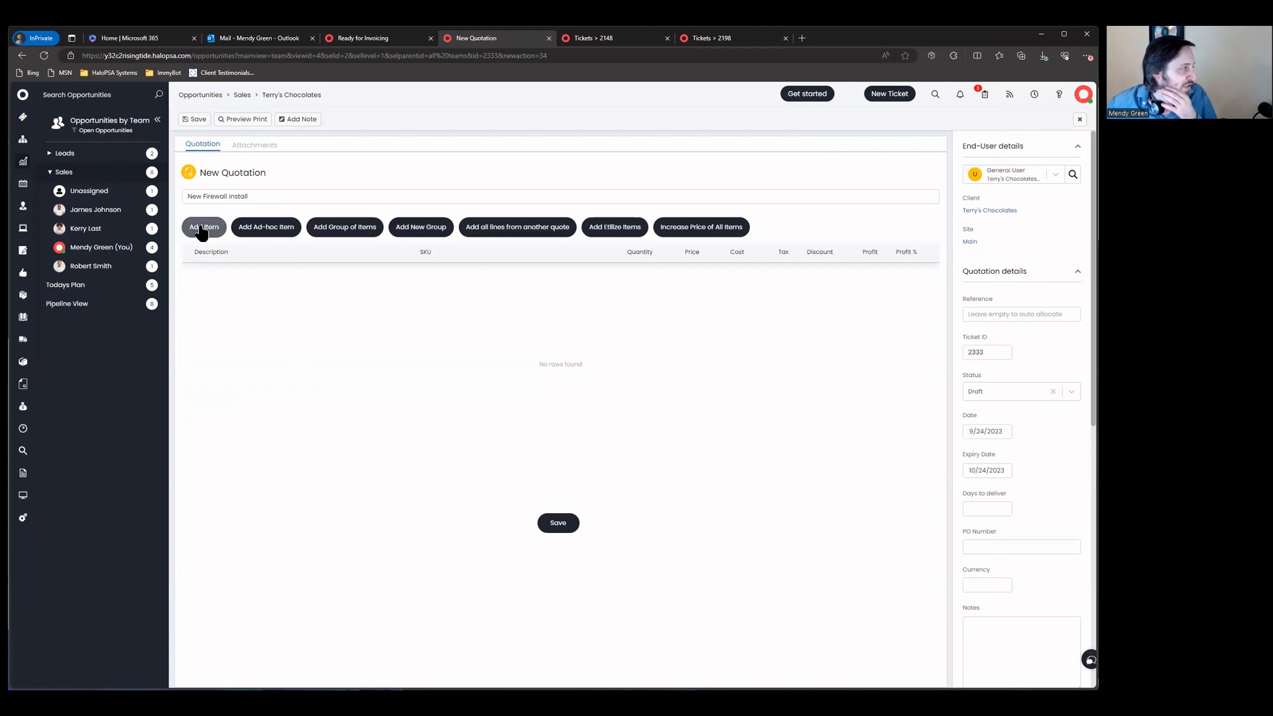
pyautogui.click(202, 227)
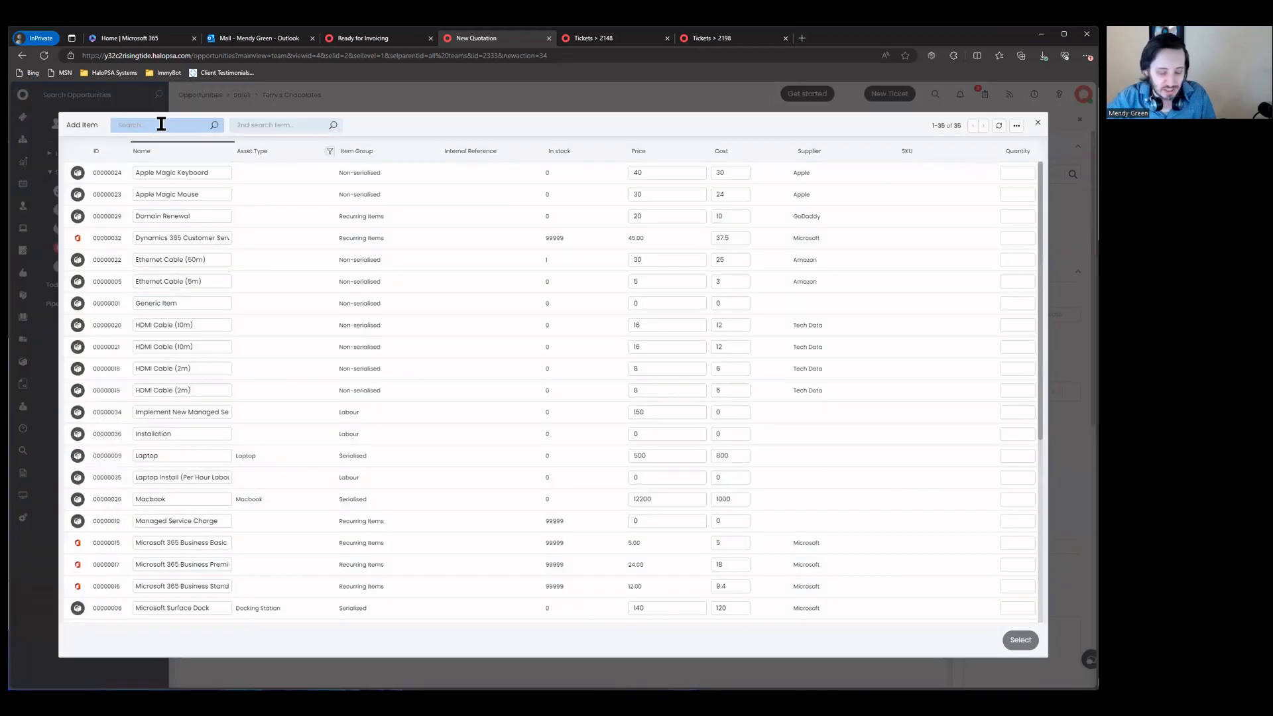
pyautogui.write('firewall')
pyautogui.press('Return')
pyautogui.doubleClick(176, 125)
pyautogui.write('hard')
pyautogui.press('Return')
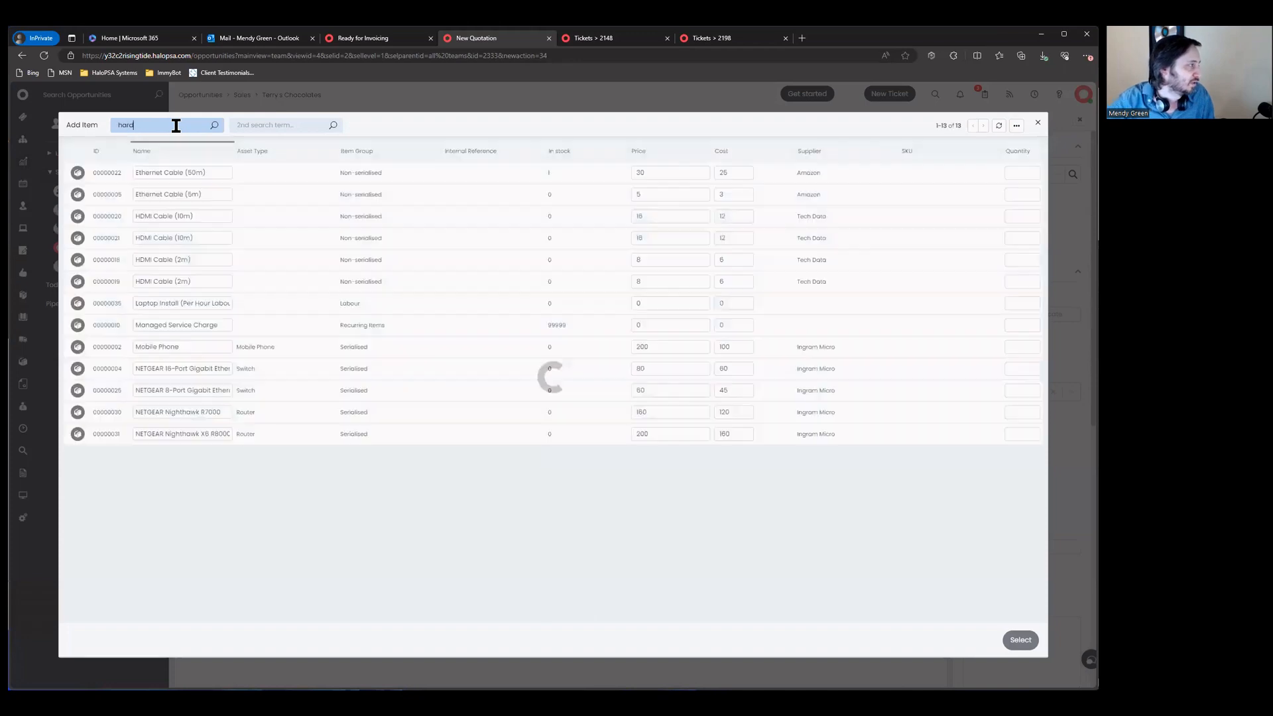
pyautogui.press('BackSpace')
pyautogui.press('BackSpace')
pyautogui.press('BackSpace')
pyautogui.press('BackSpace')
pyautogui.press('Return')
pyautogui.write('switch')
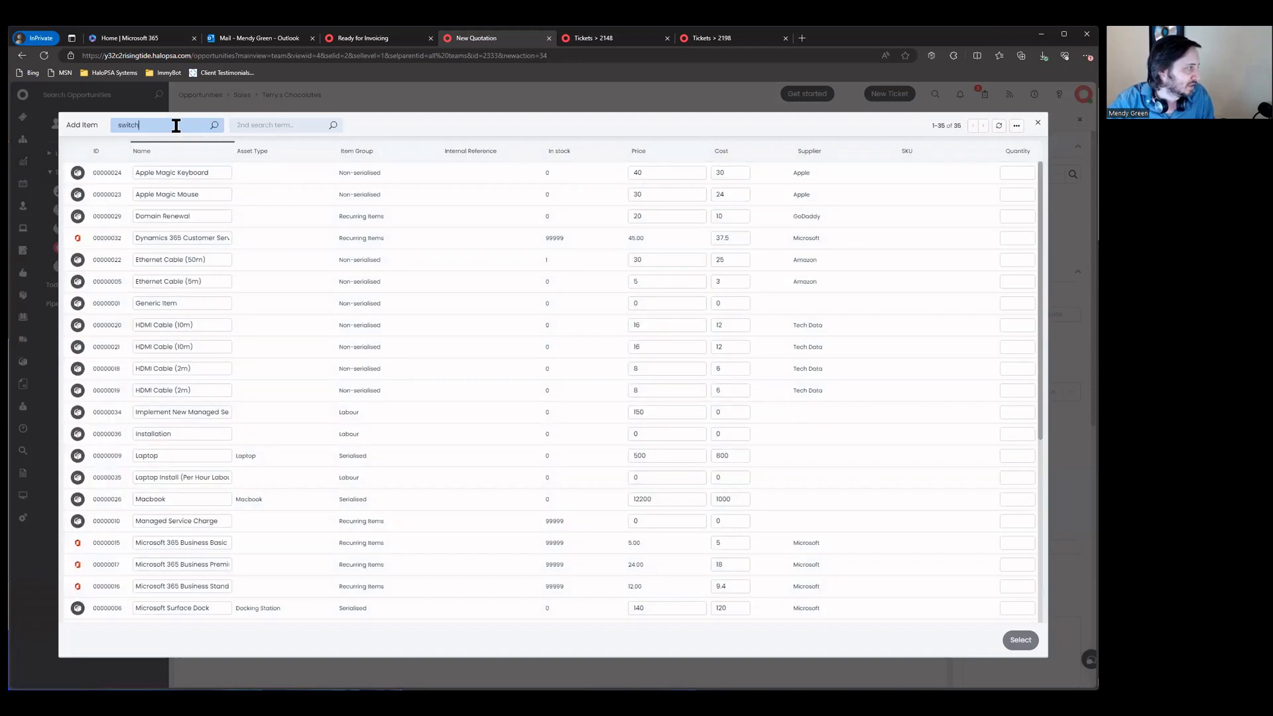
pyautogui.press('Return')
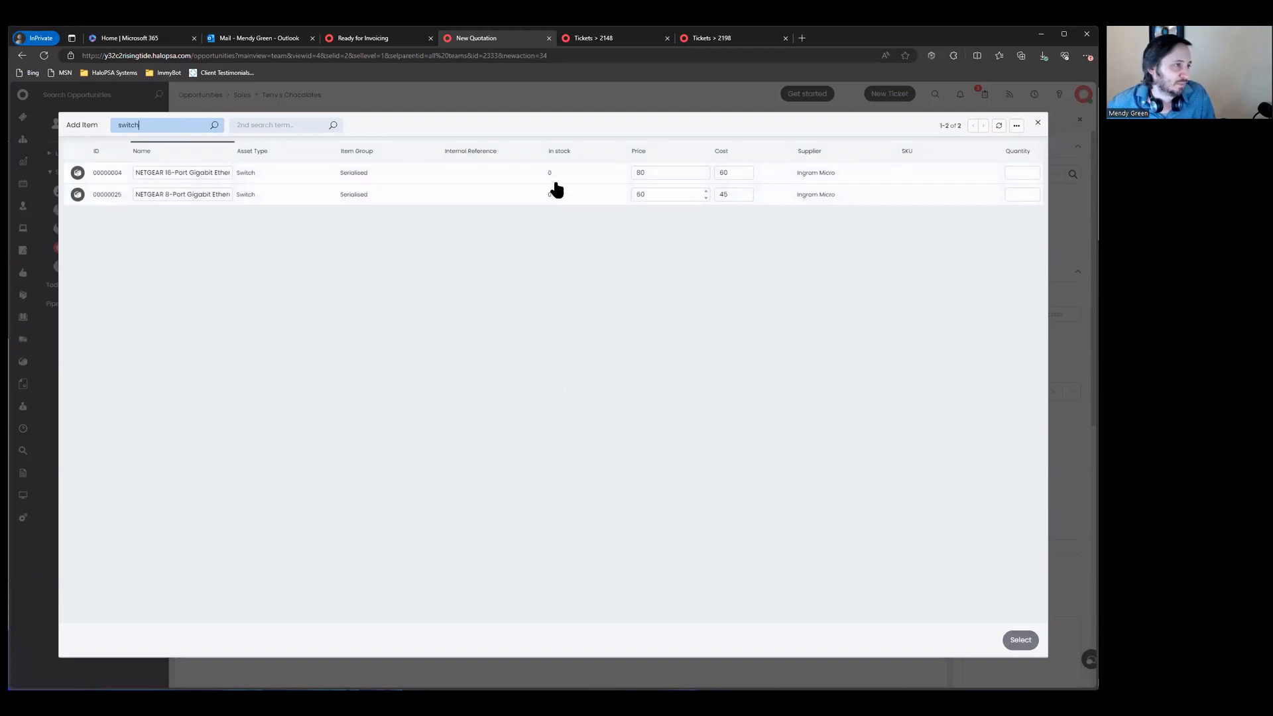
# Step: Add the NETGEAR switch at quantity 1, described as 'Firewall with 1 year License', and save
pyautogui.click(1038, 174)
pyautogui.write('1')
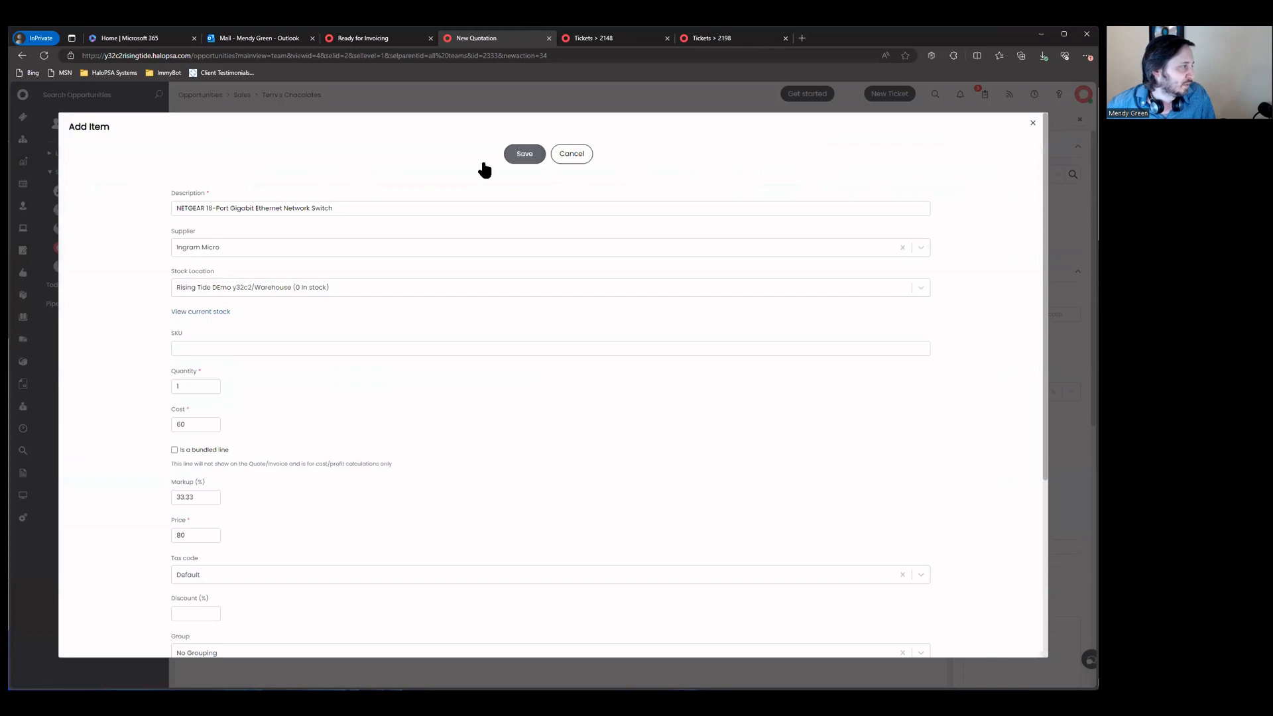
pyautogui.tripleClick(360, 206)
pyautogui.write('Firewall with 1 year')
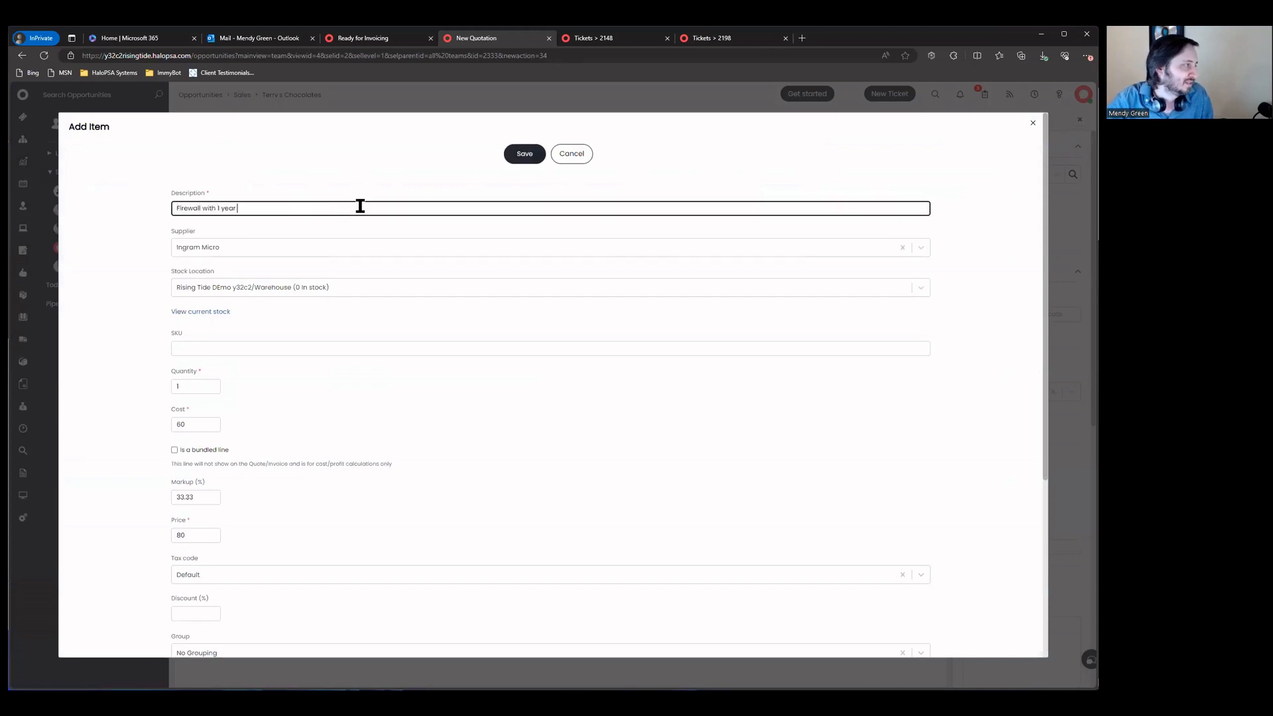
pyautogui.write(' License')
pyautogui.click(516, 162)
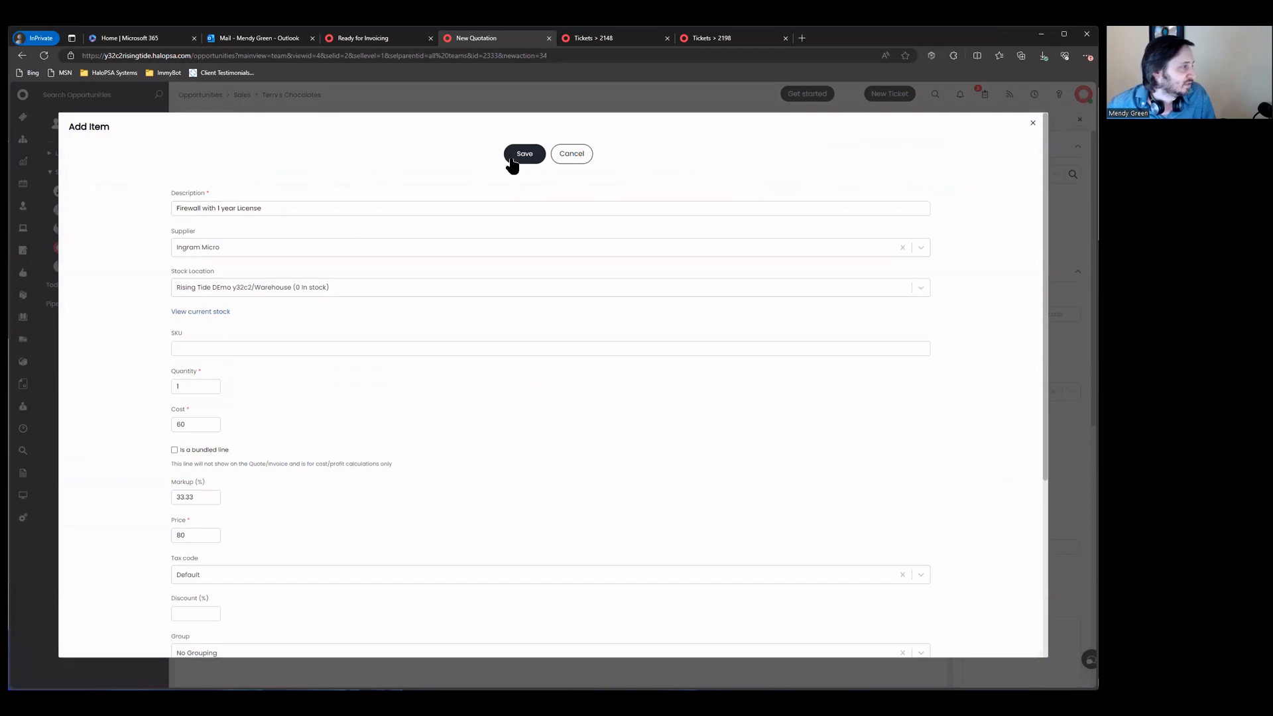
pyautogui.click(204, 227)
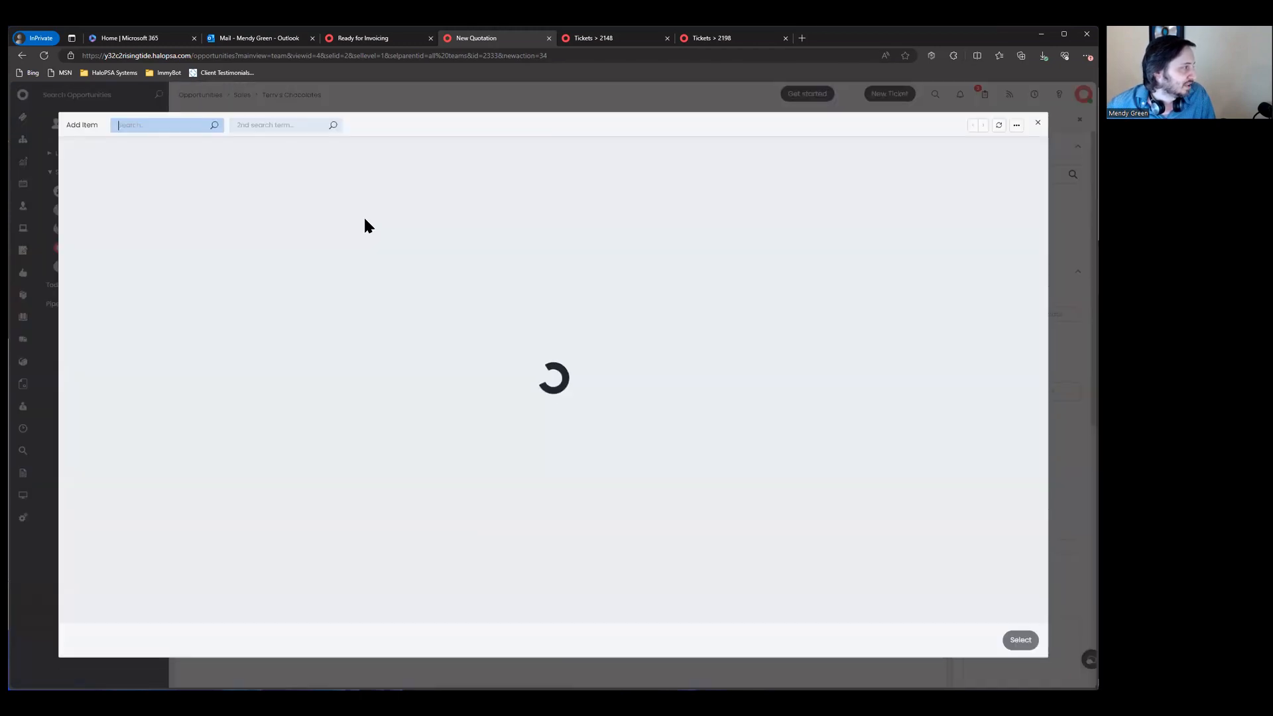
# Step: Search for install and select the Installation item at price 195, quantity 5
pyautogui.write('labor')
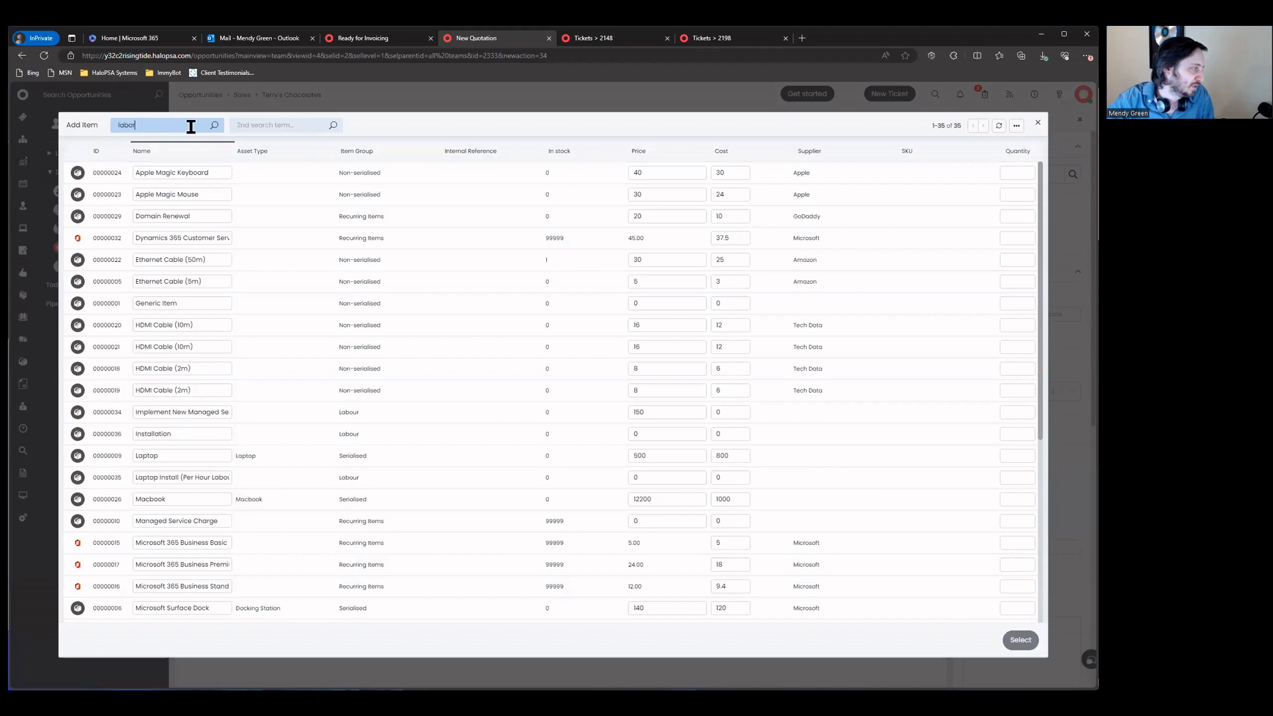
pyautogui.hotkey('ctrl', 'a')
pyautogui.press('BackSpace')
pyautogui.write('install')
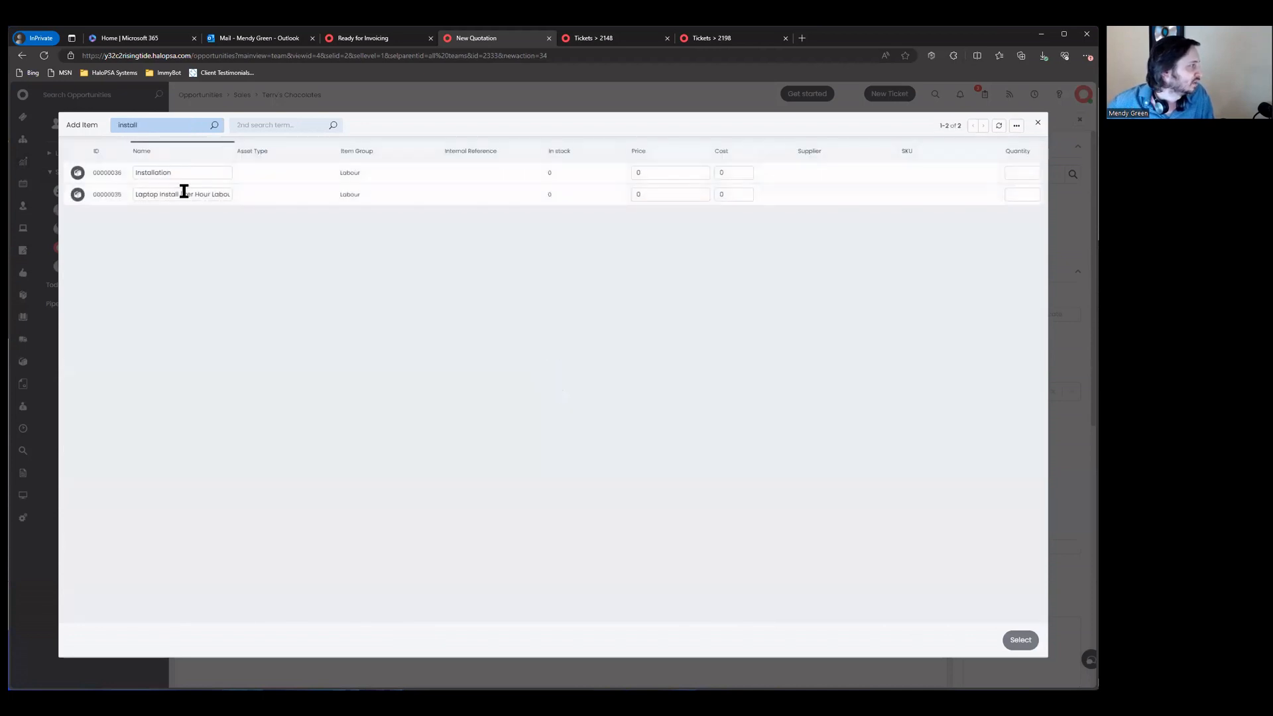
pyautogui.click(663, 172)
pyautogui.write('195')
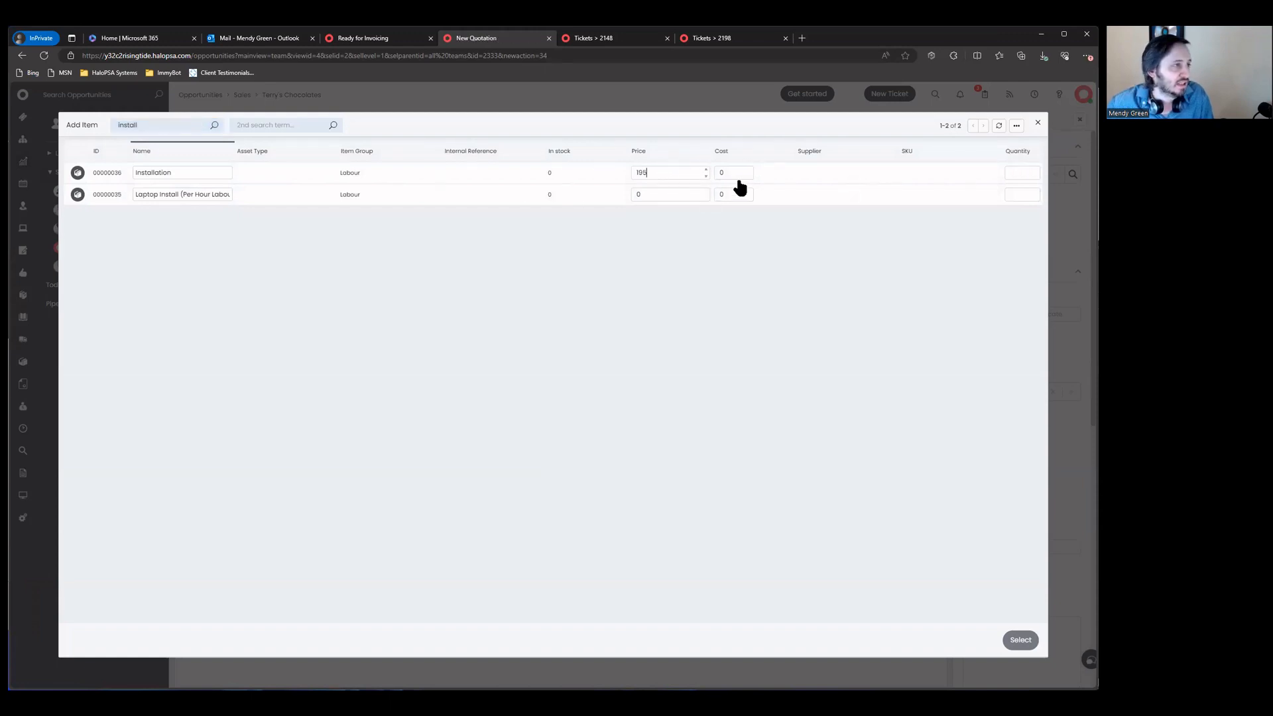
pyautogui.click(1021, 172)
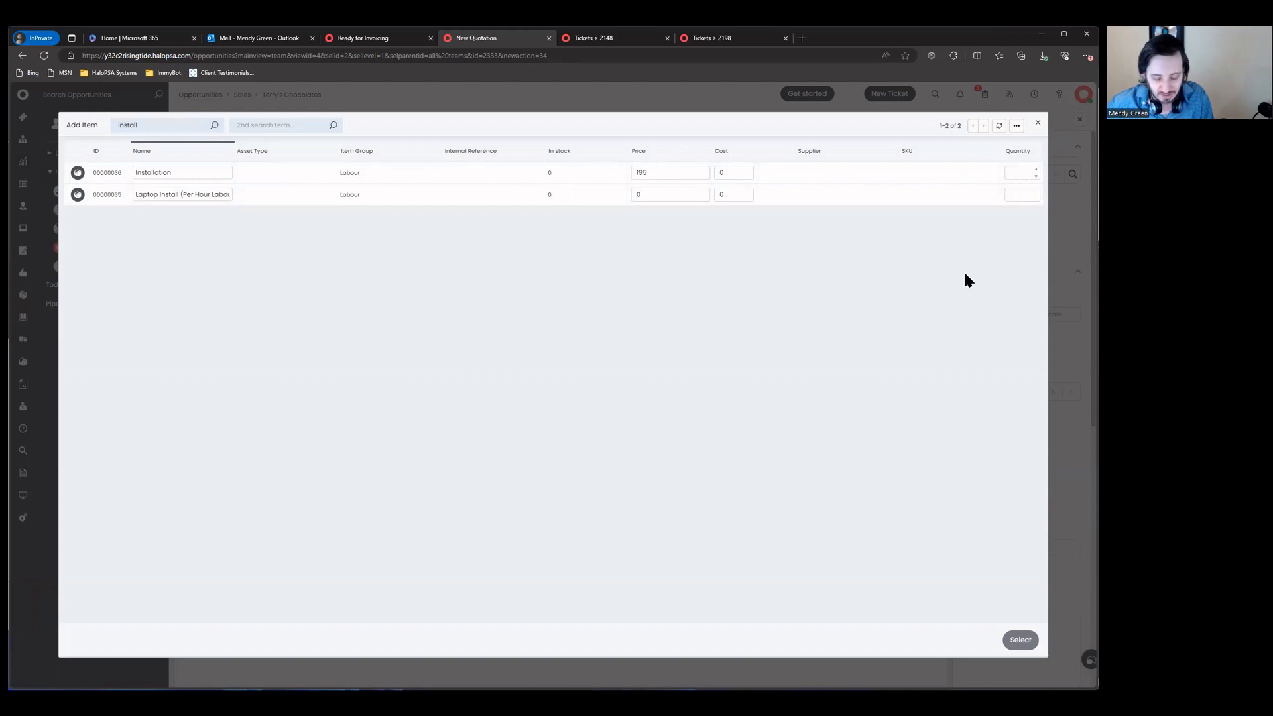
pyautogui.write('5')
pyautogui.click(1021, 640)
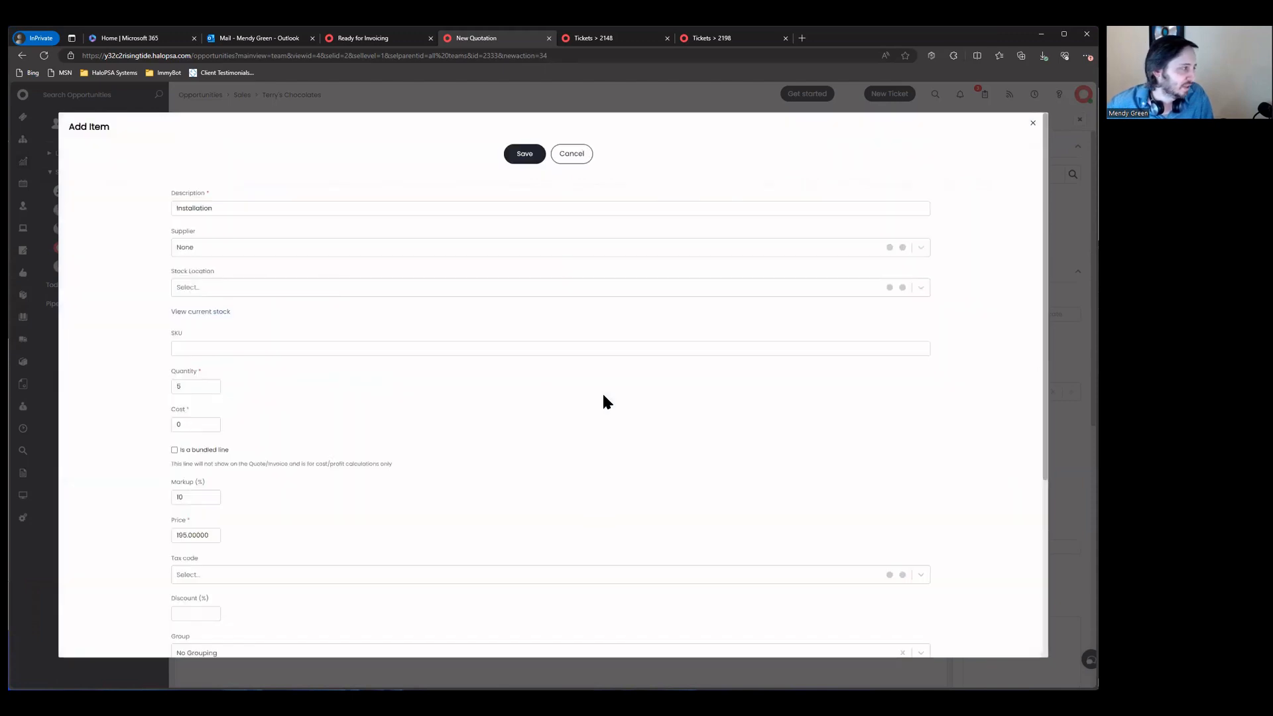
# Step: Rename the line to 'Installation Pre-paid Block' and save it
pyautogui.click(258, 207)
pyautogui.click(324, 206)
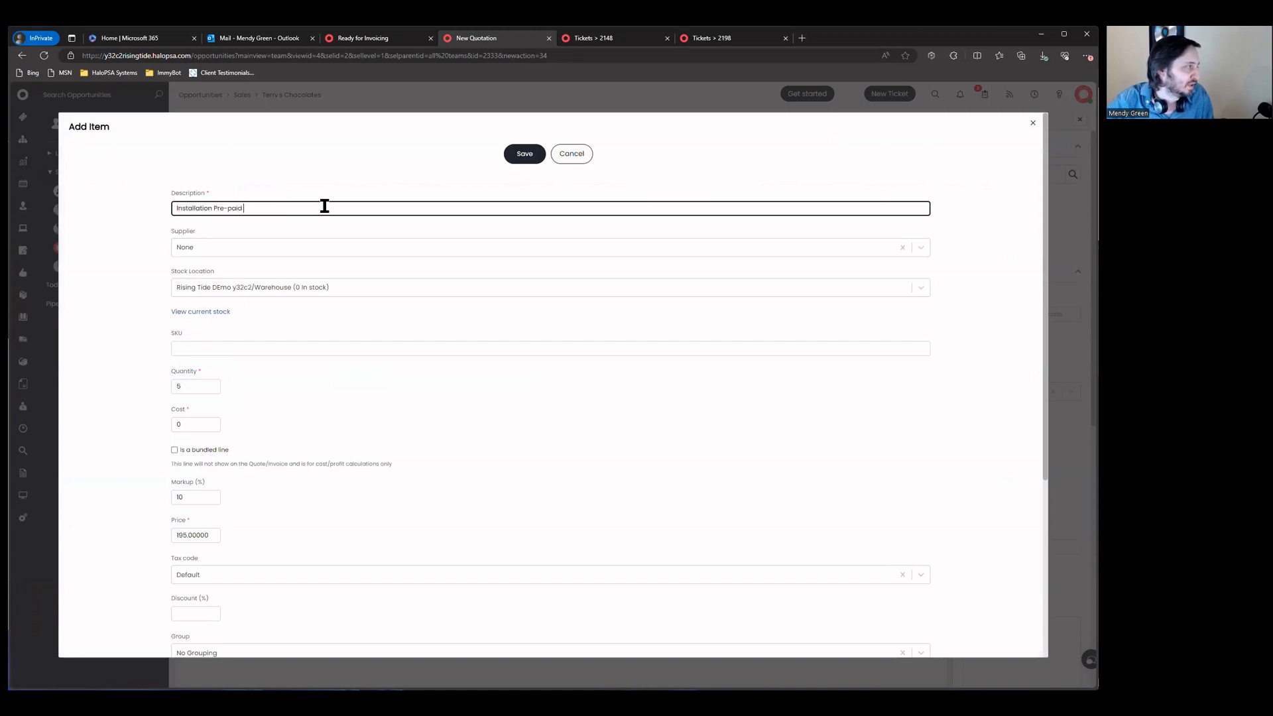
pyautogui.write('Pre-paid Block')
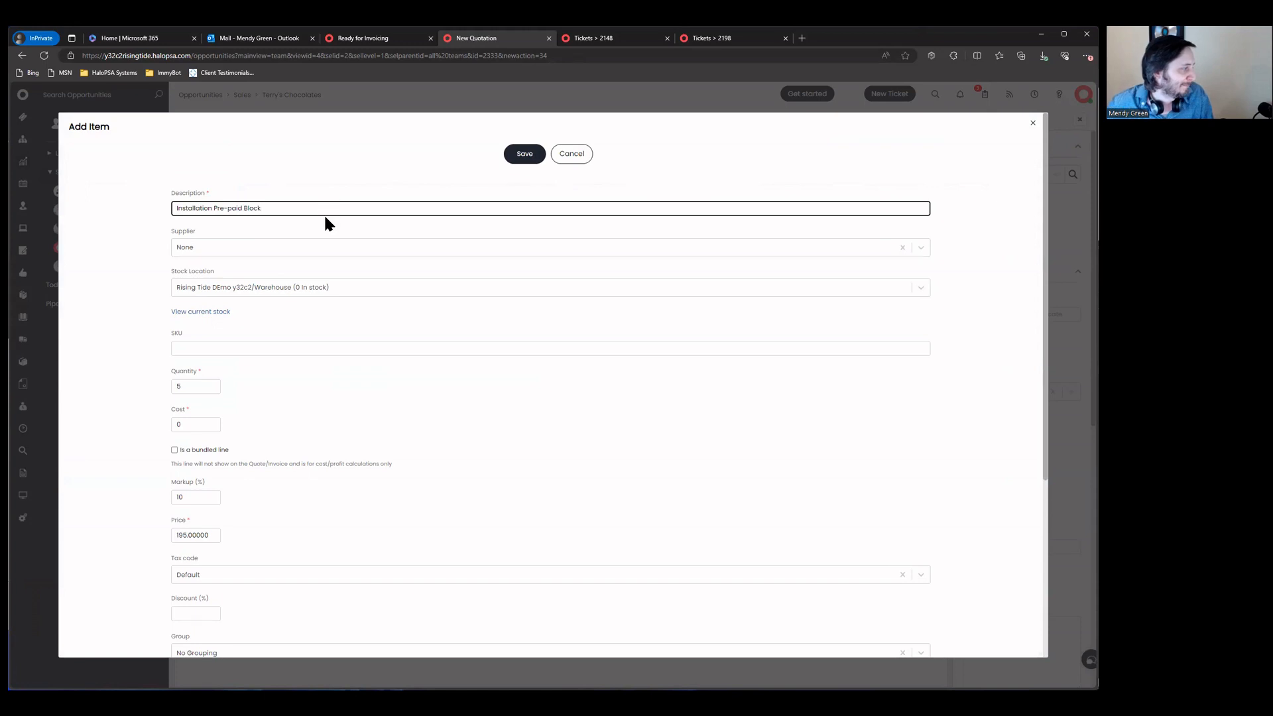
pyautogui.scroll(-3, 328, 217)
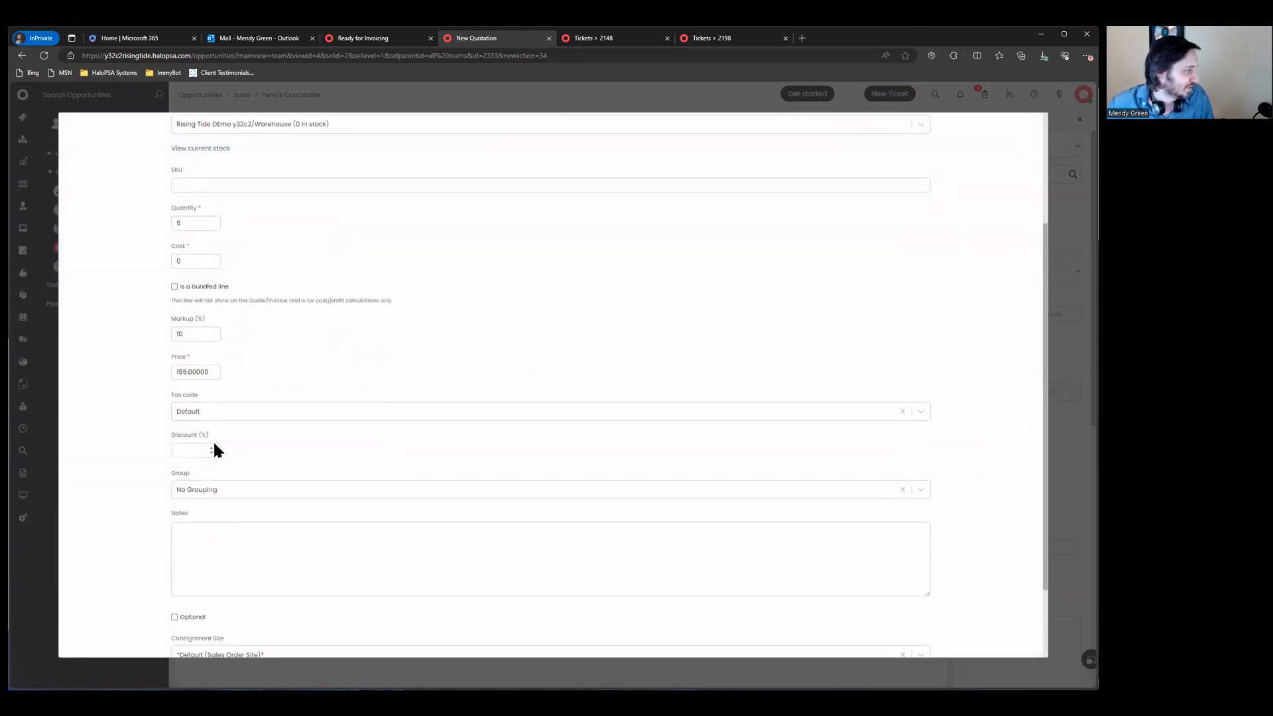
pyautogui.scroll(-3, 213, 440)
pyautogui.click(523, 630)
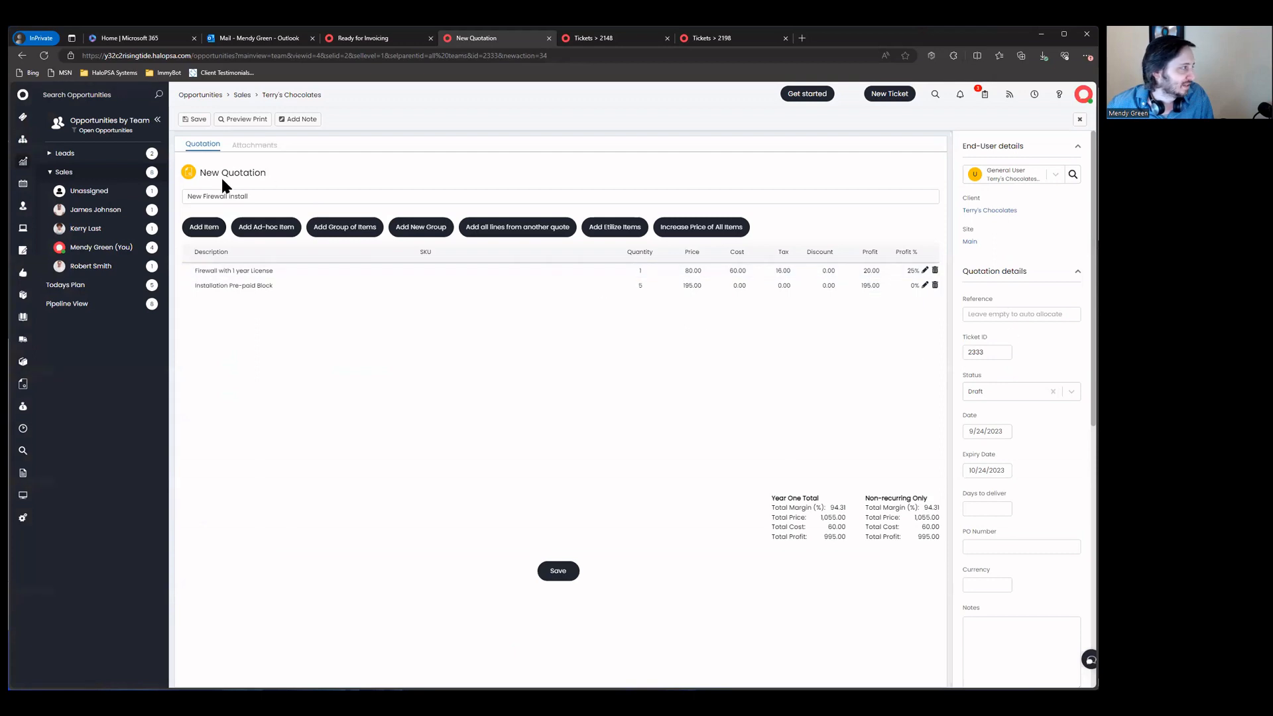
pyautogui.scroll(-3, 1061, 531)
pyautogui.click(984, 514)
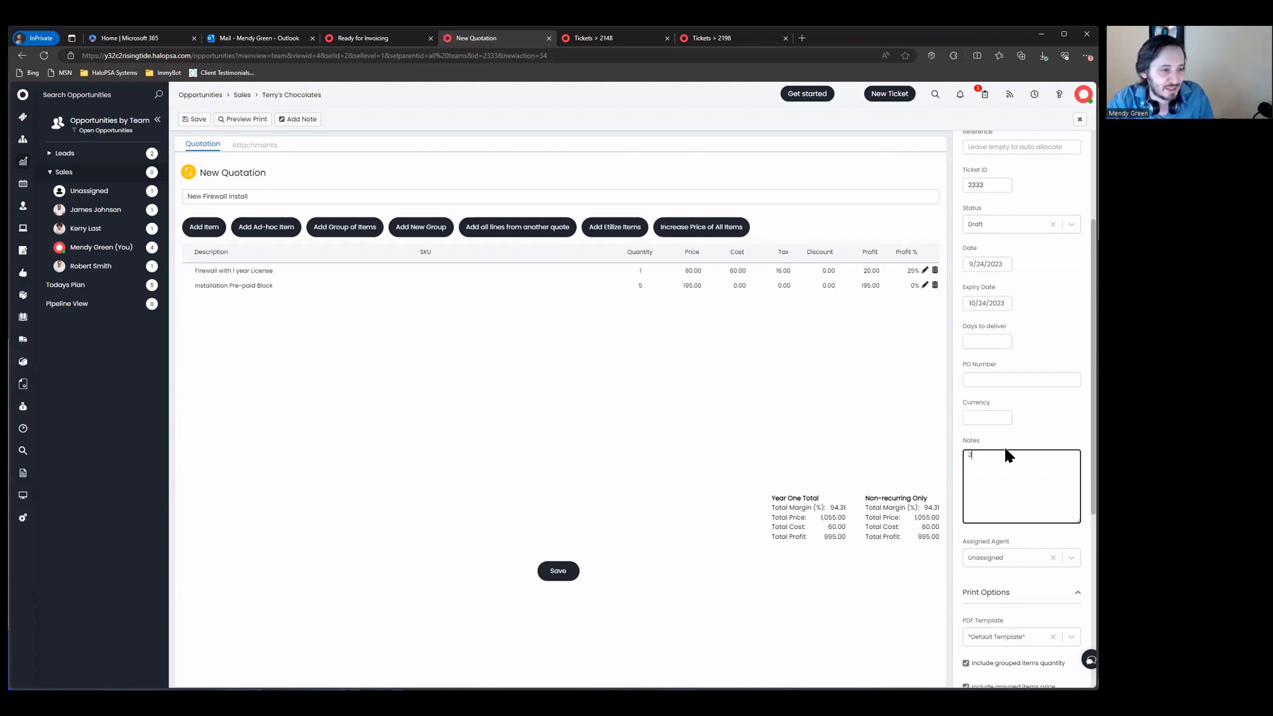
# Step: Note 3 hours firewall install, 2 hours web filter setup, extra web filter time billed, and save
pyautogui.write('ll install')
pyautogui.press('Return')
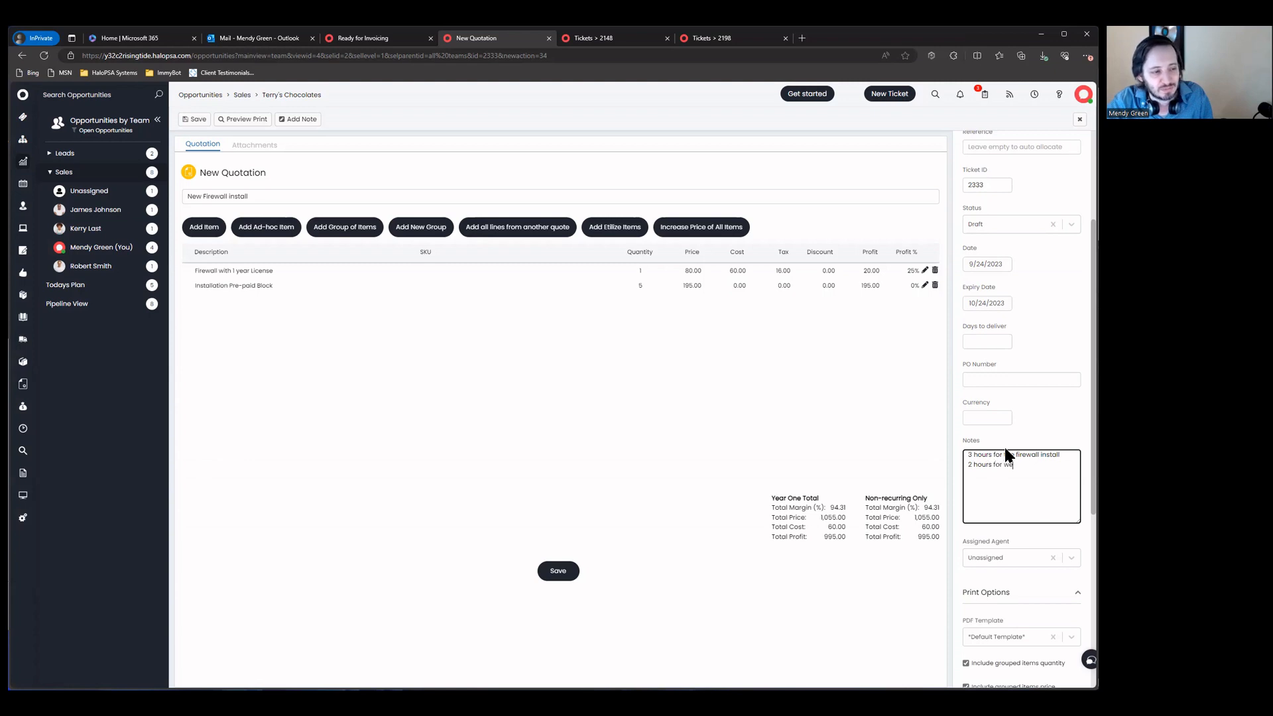
pyautogui.write('2 hours for web filter setup Additional')
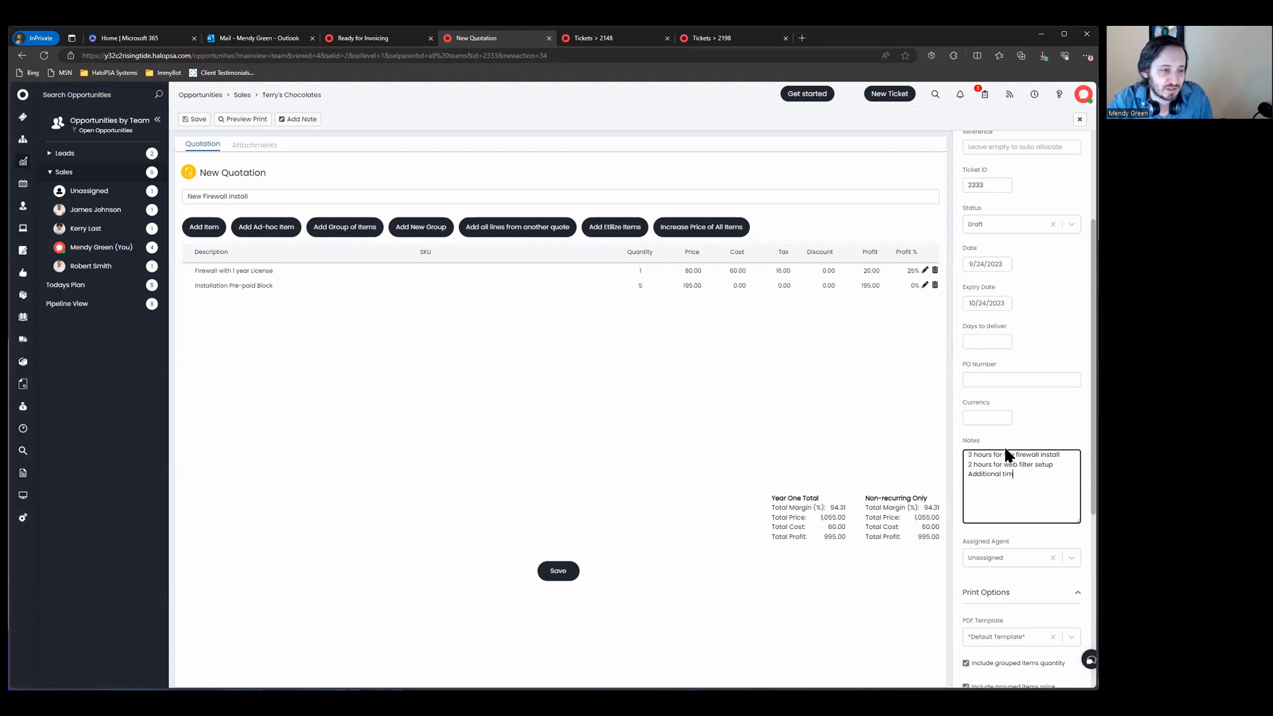
pyautogui.write(' time for web filter will')
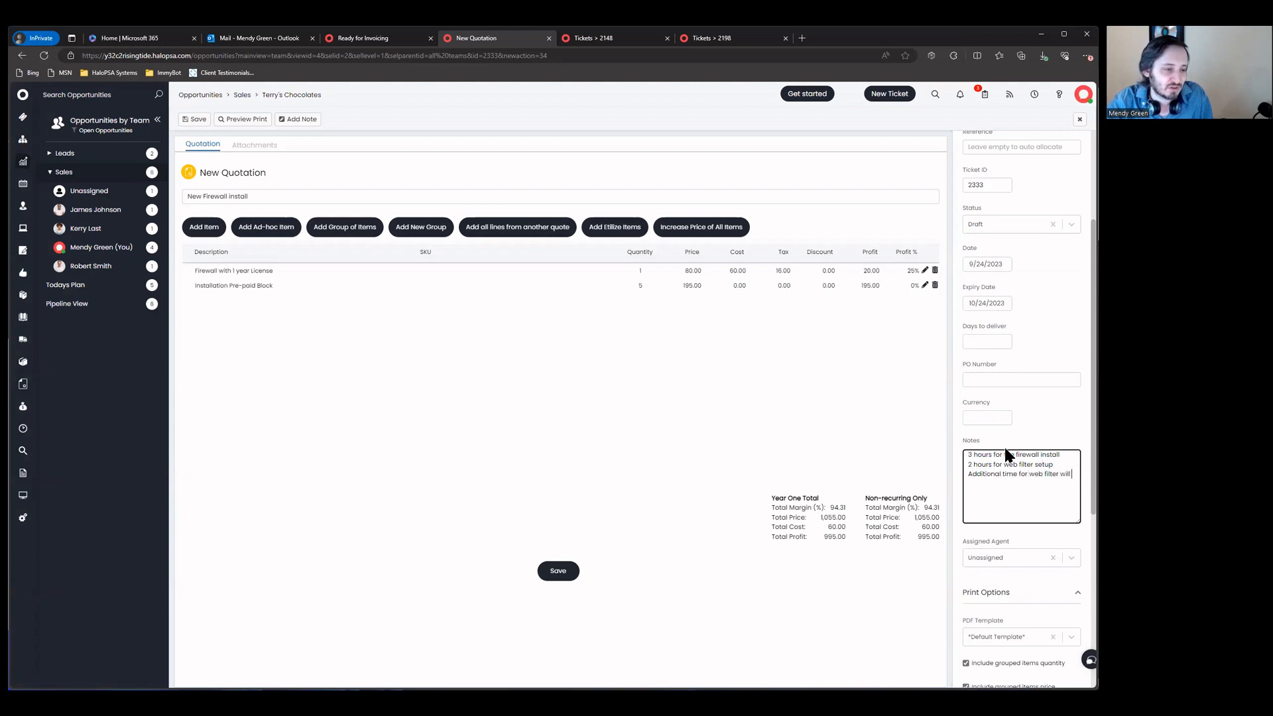
pyautogui.write(' be billed.')
pyautogui.scroll(-3, 1004, 451)
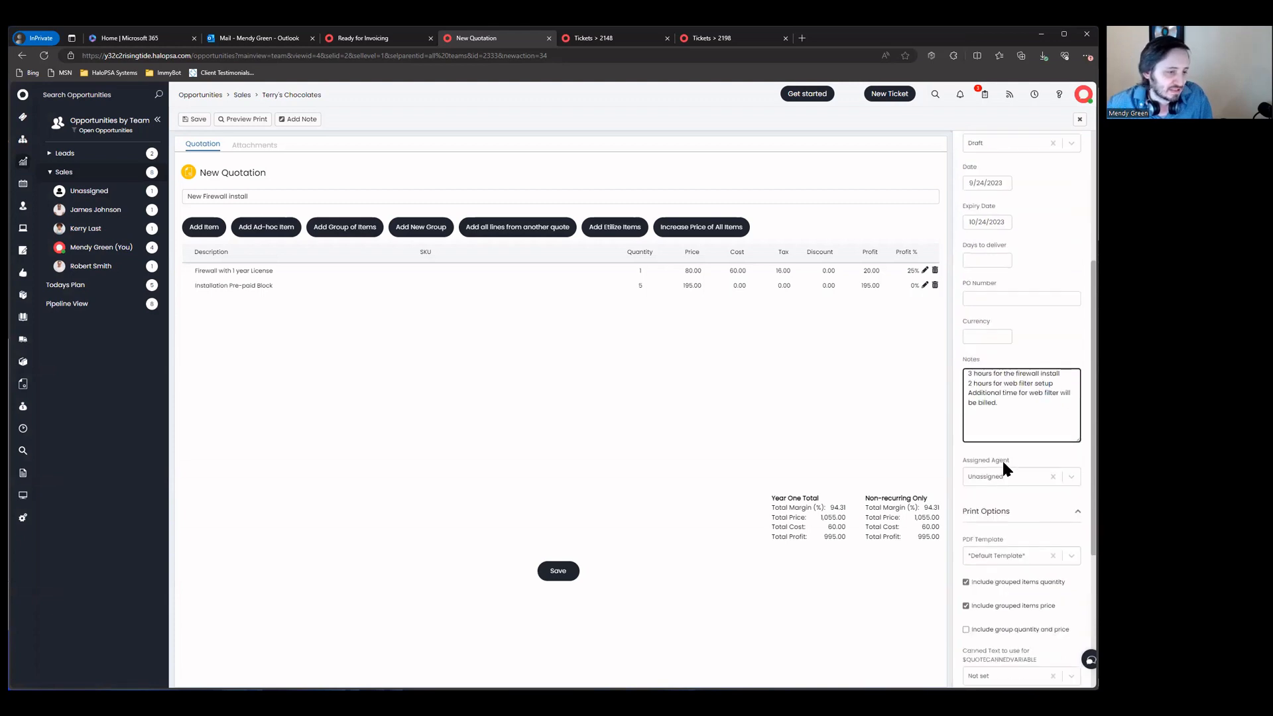
pyautogui.click(1002, 467)
pyautogui.click(1001, 417)
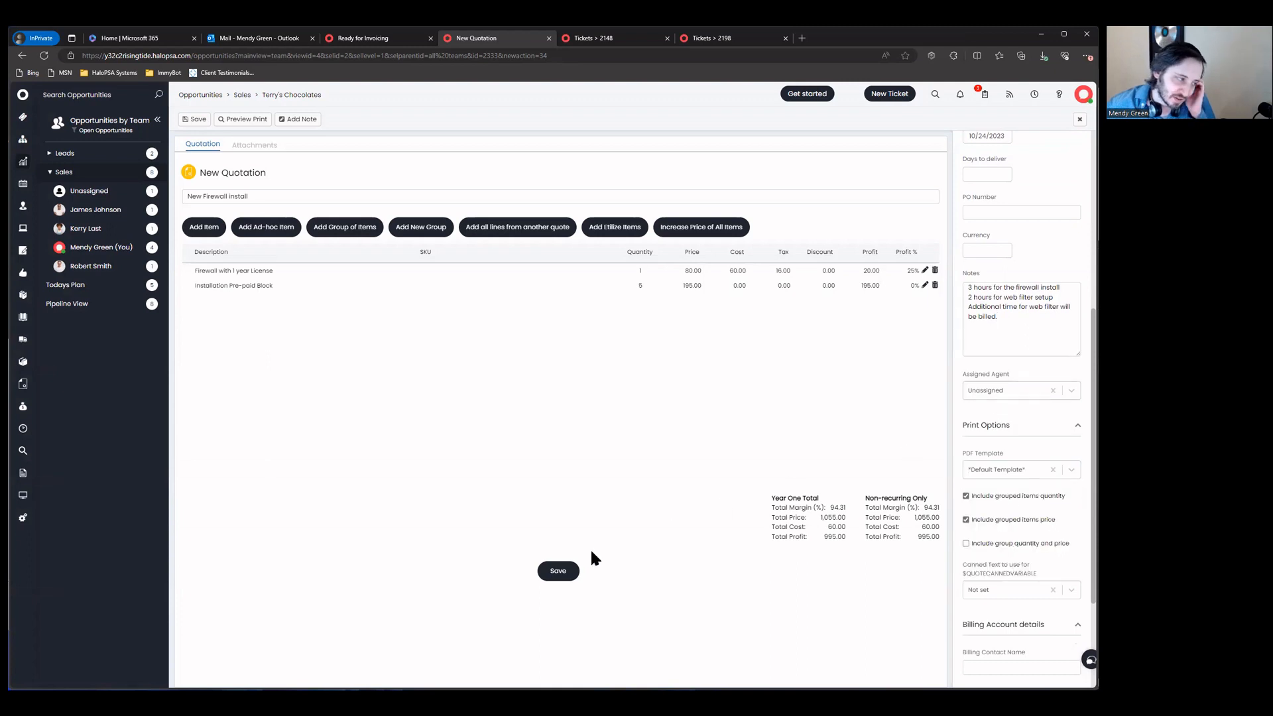
pyautogui.click(558, 571)
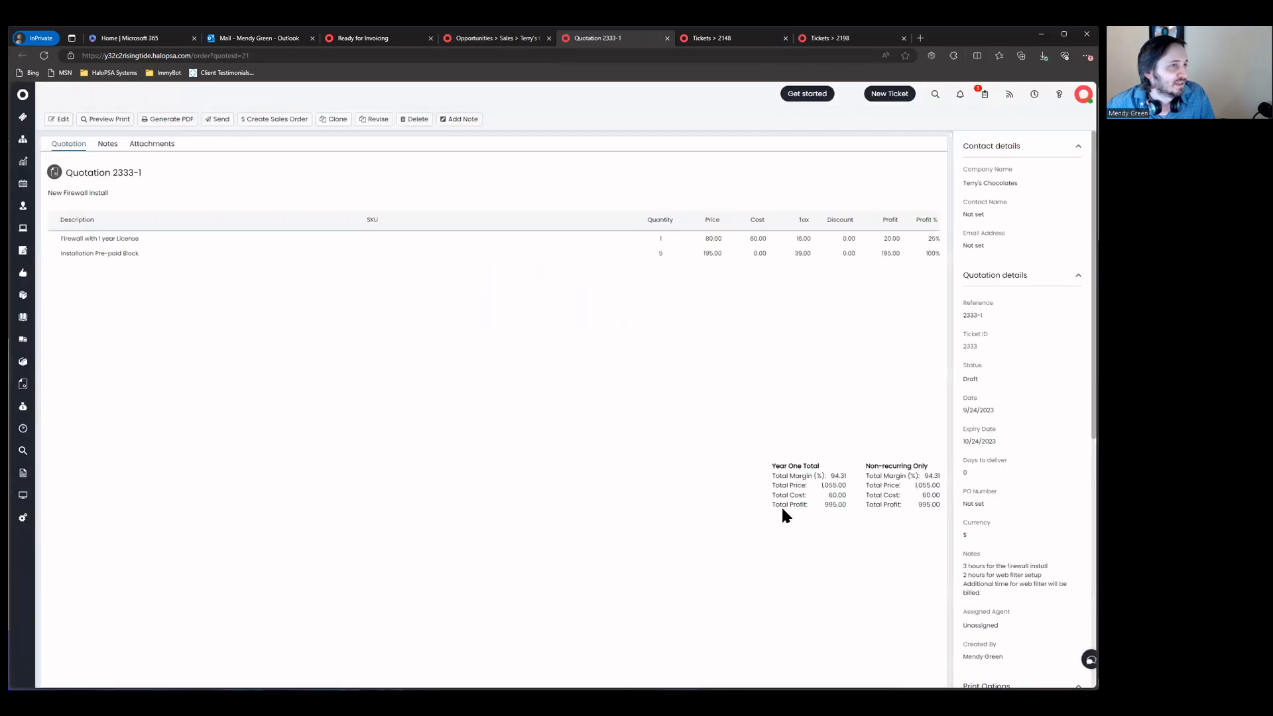
# Step: Start the quotation 2333-1 email and open its 'here' approval link in the Self Service Portal tab
pyautogui.click(272, 120)
pyautogui.click(211, 121)
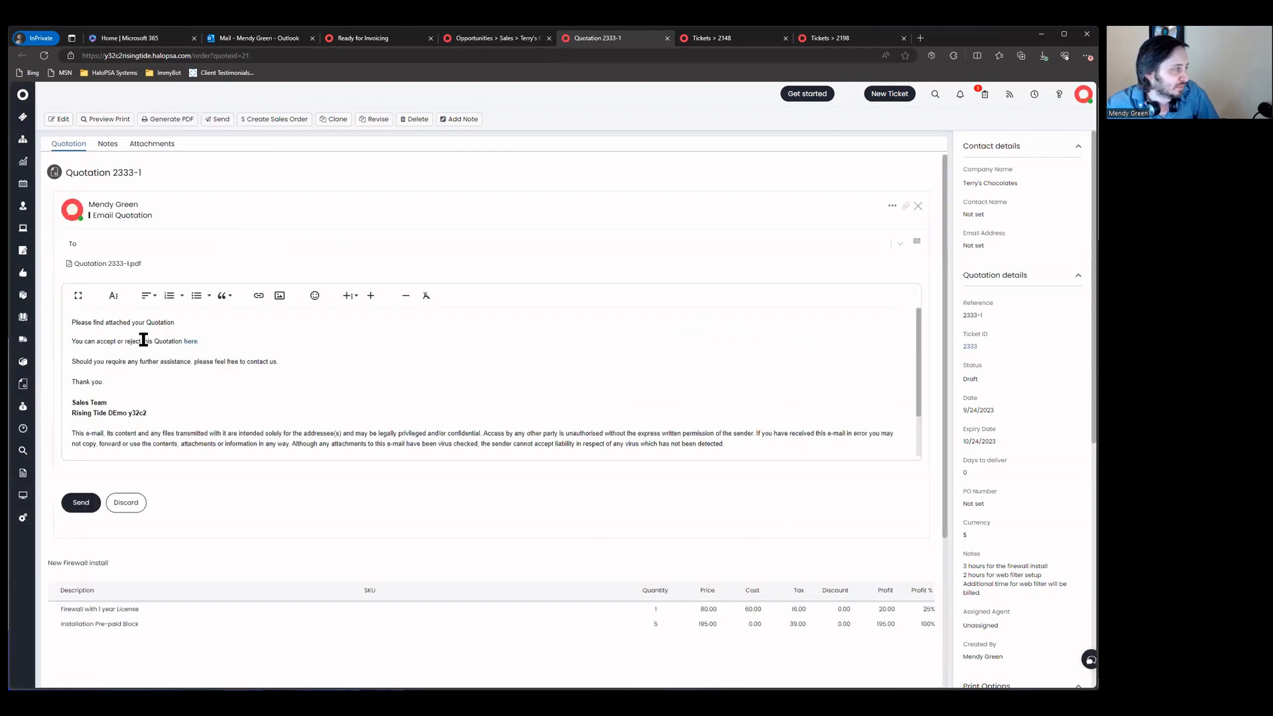
pyautogui.rightClick(191, 343)
pyautogui.click(238, 352)
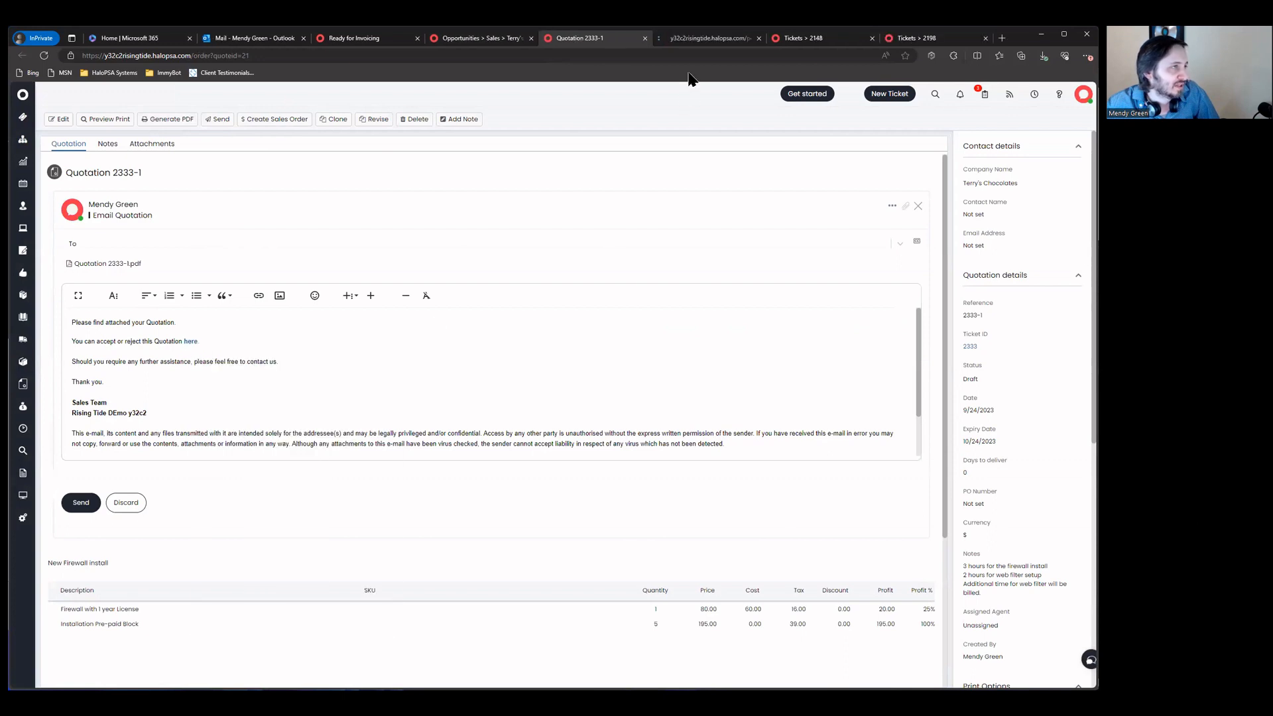
pyautogui.click(704, 43)
pyautogui.click(591, 38)
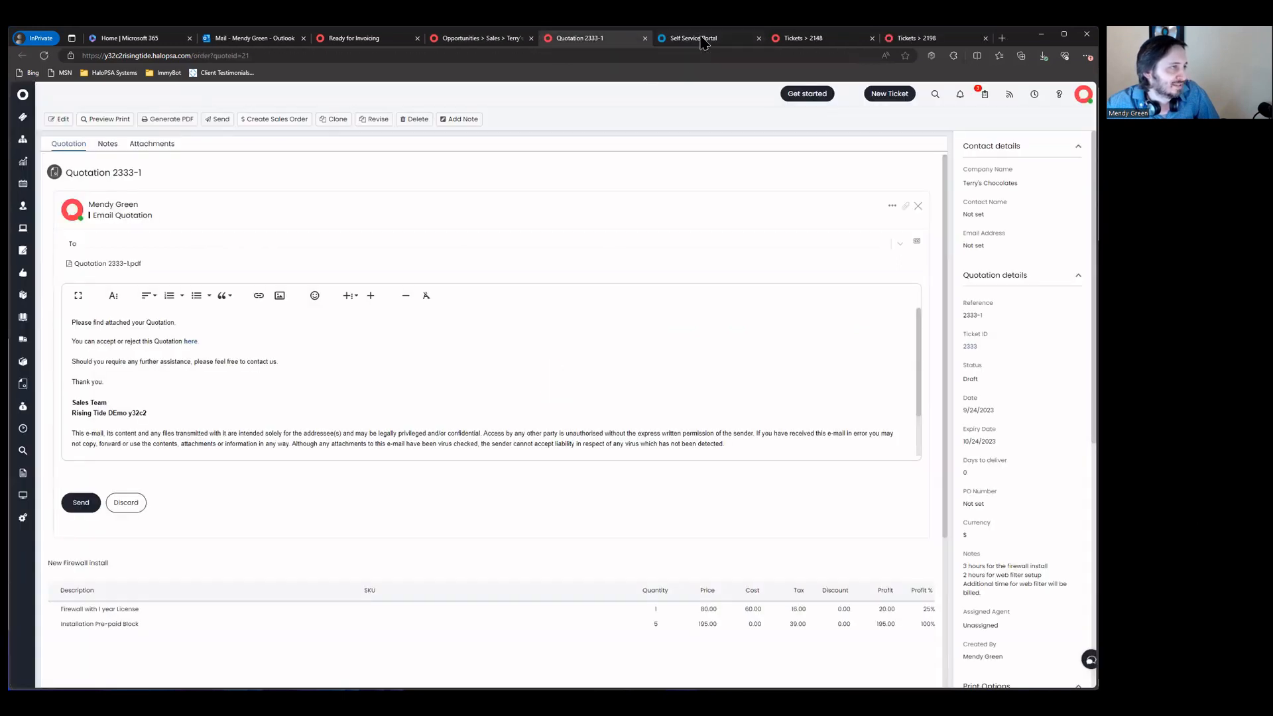
pyautogui.click(704, 39)
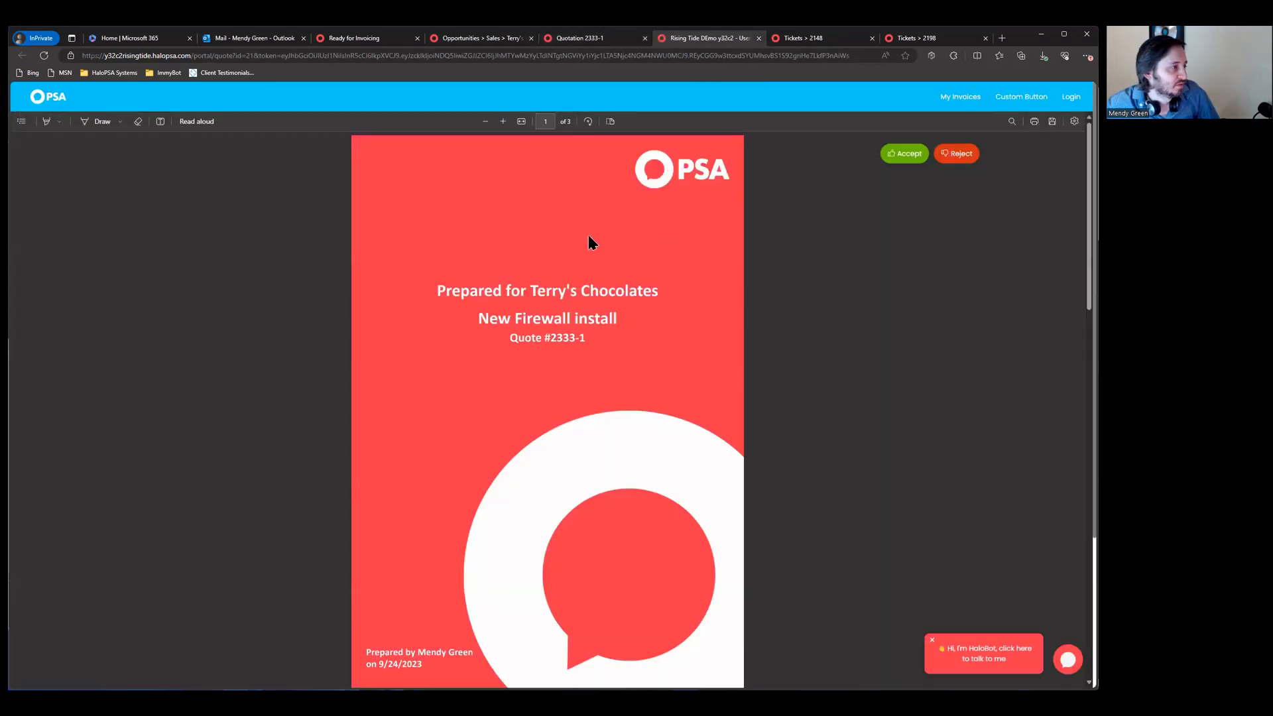
# Step: Review the quote's proposal notes in the portal and choose to accept it
pyautogui.scroll(-8, 468, 288)
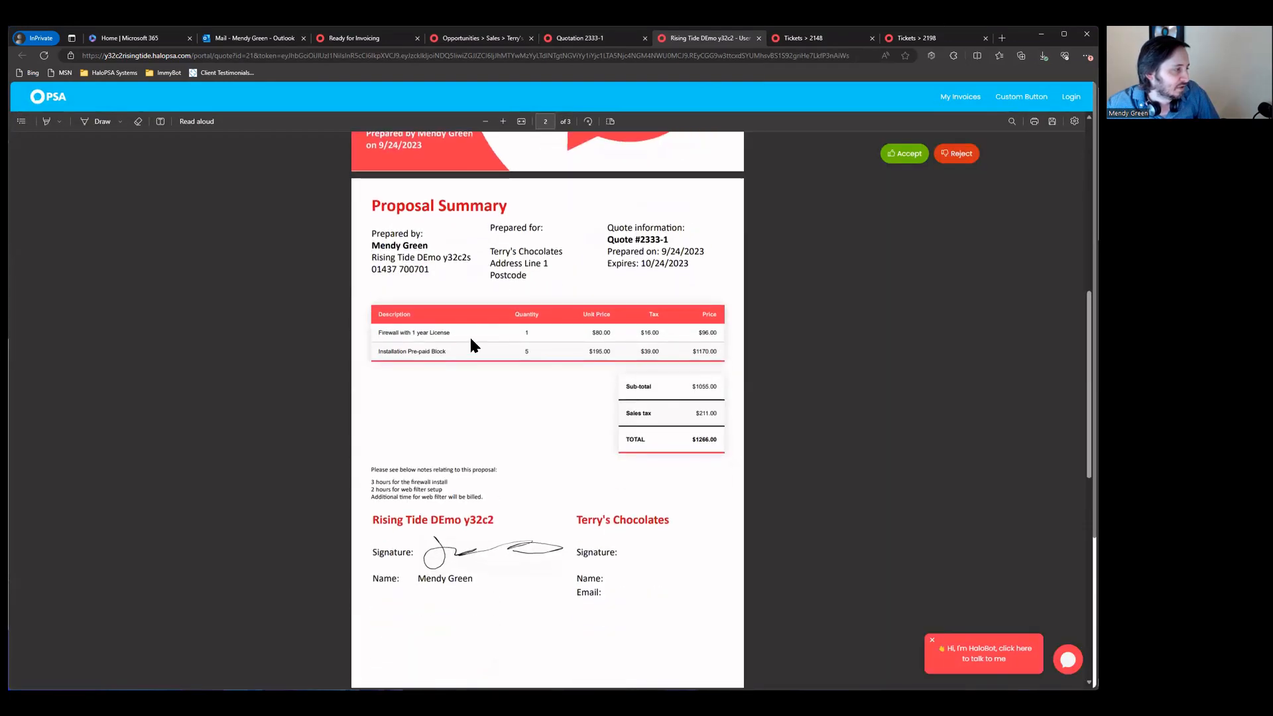
pyautogui.moveTo(374, 468); pyautogui.dragTo(533, 491)
pyautogui.click(476, 492)
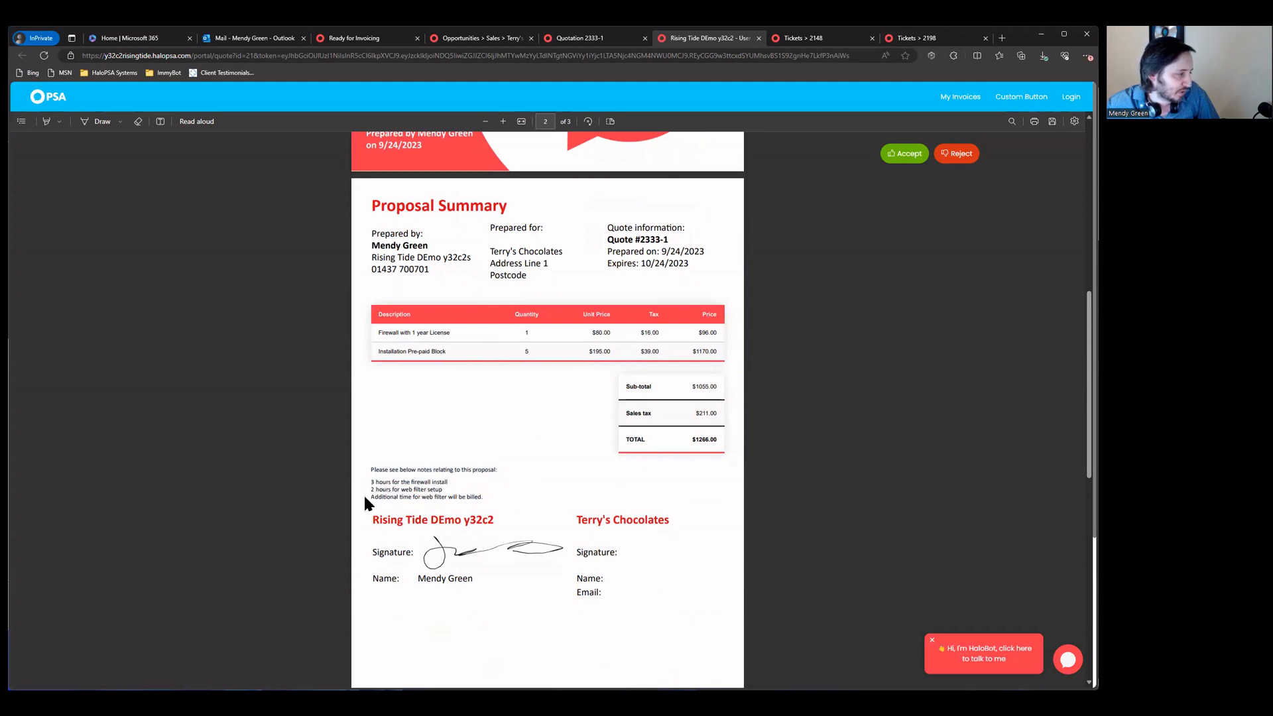
pyautogui.scroll(-10, 555, 437)
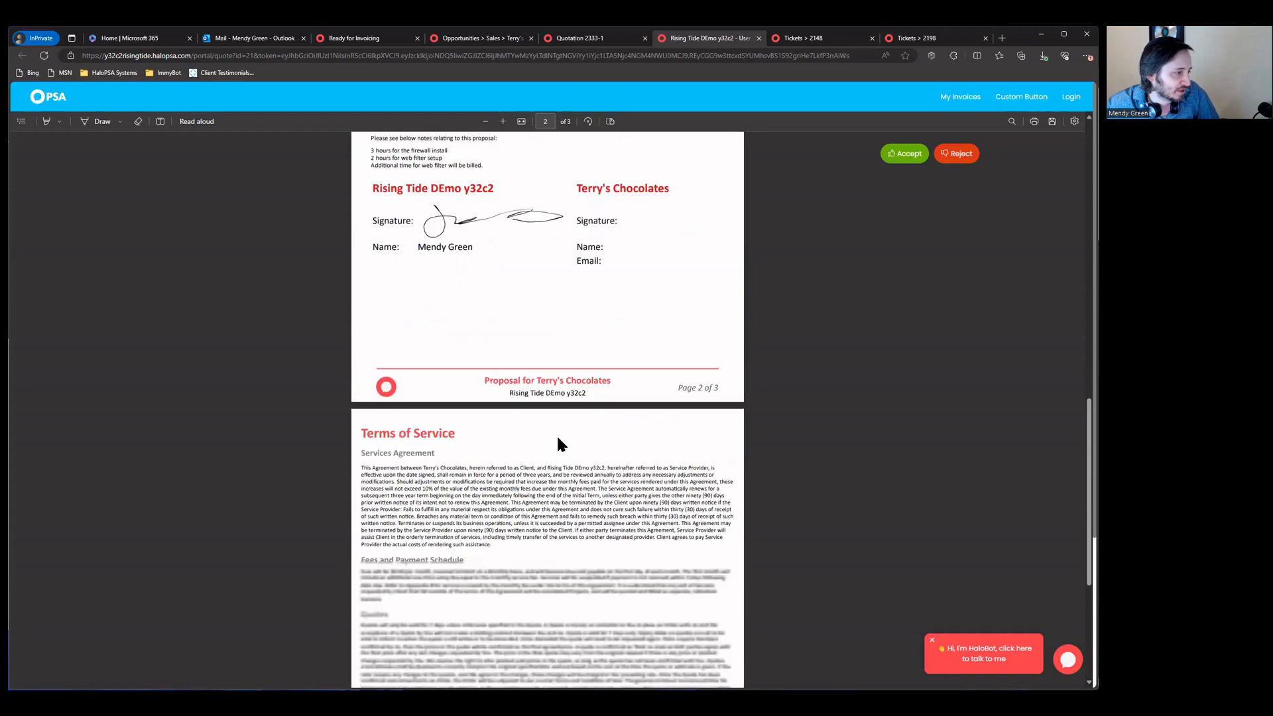
pyautogui.scroll(-1, 560, 440)
pyautogui.click(904, 153)
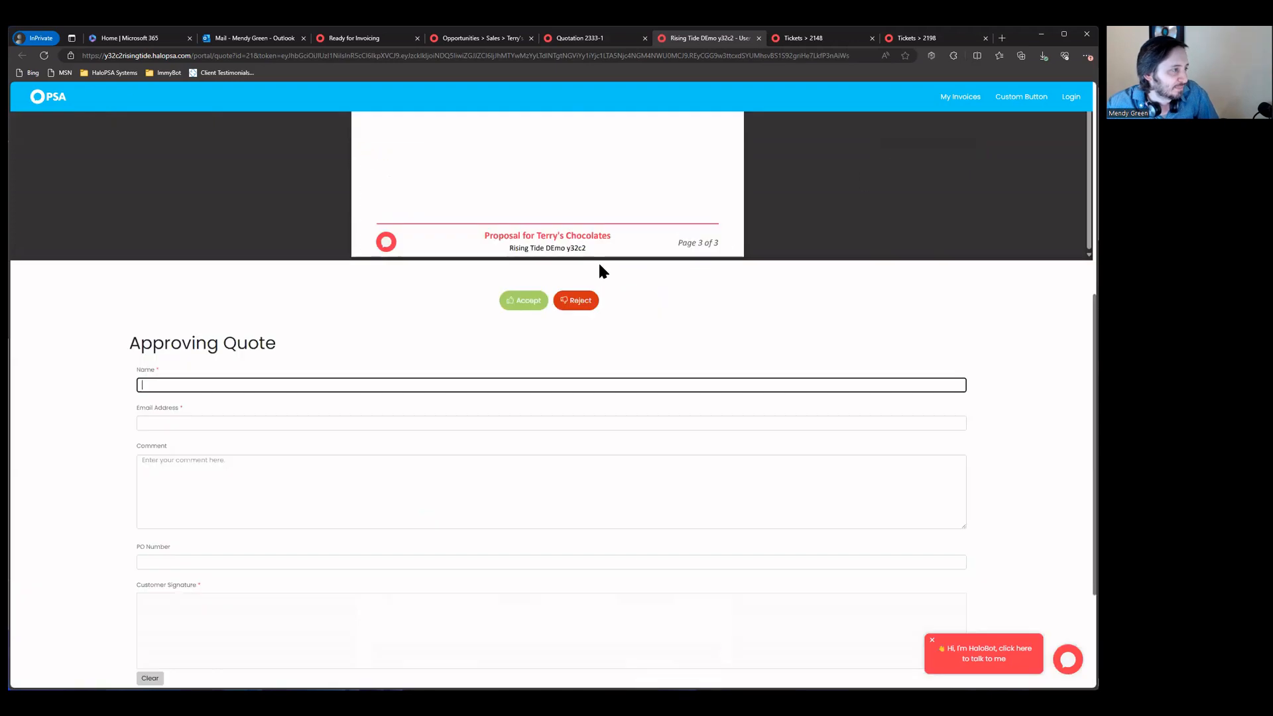
# Step: Enter the customer's name, e-mail and comment 'Accepted.', draw the signature, and submit
pyautogui.press('Tab')
pyautogui.press('Tab')
pyautogui.write('Accepted.')
pyautogui.scroll(-2, 274, 376)
pyautogui.click(264, 434)
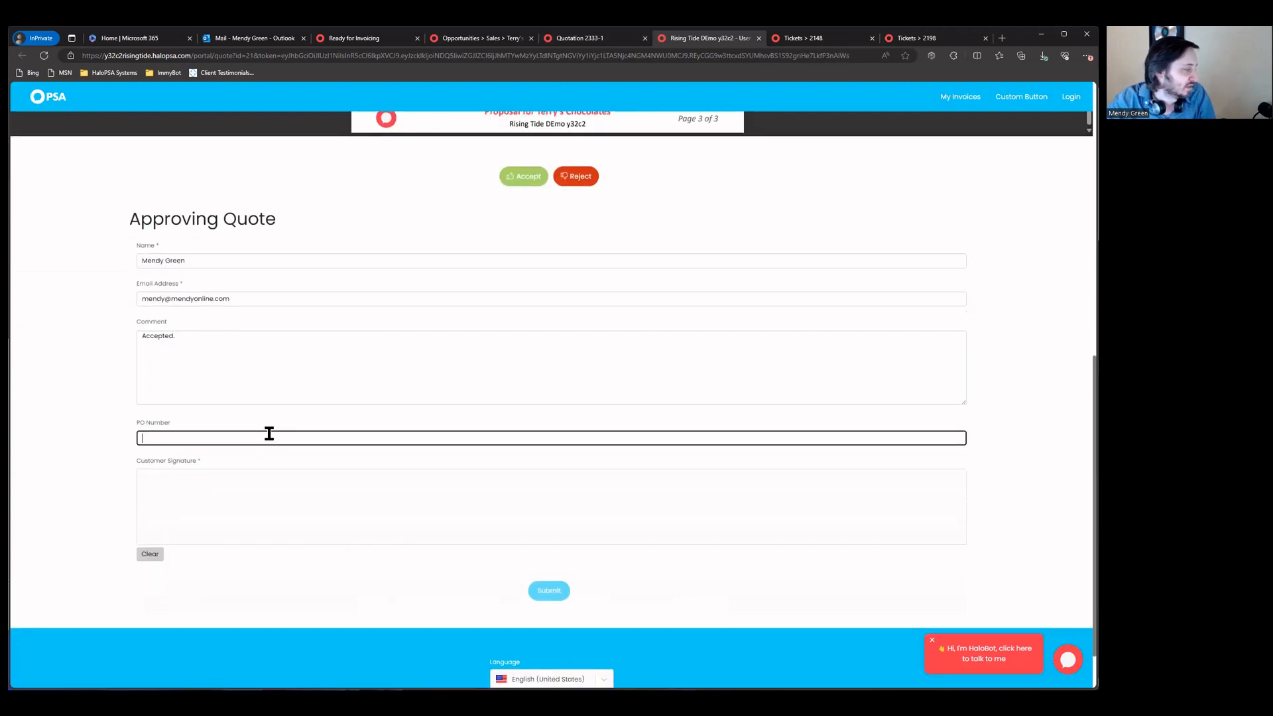
pyautogui.moveTo(181, 499)
pyautogui.mouseDown()
pyautogui.moveTo(372, 492)
pyautogui.moveTo(381, 518)
pyautogui.mouseUp()
pyautogui.moveTo(482, 493); pyautogui.dragTo(565, 521)
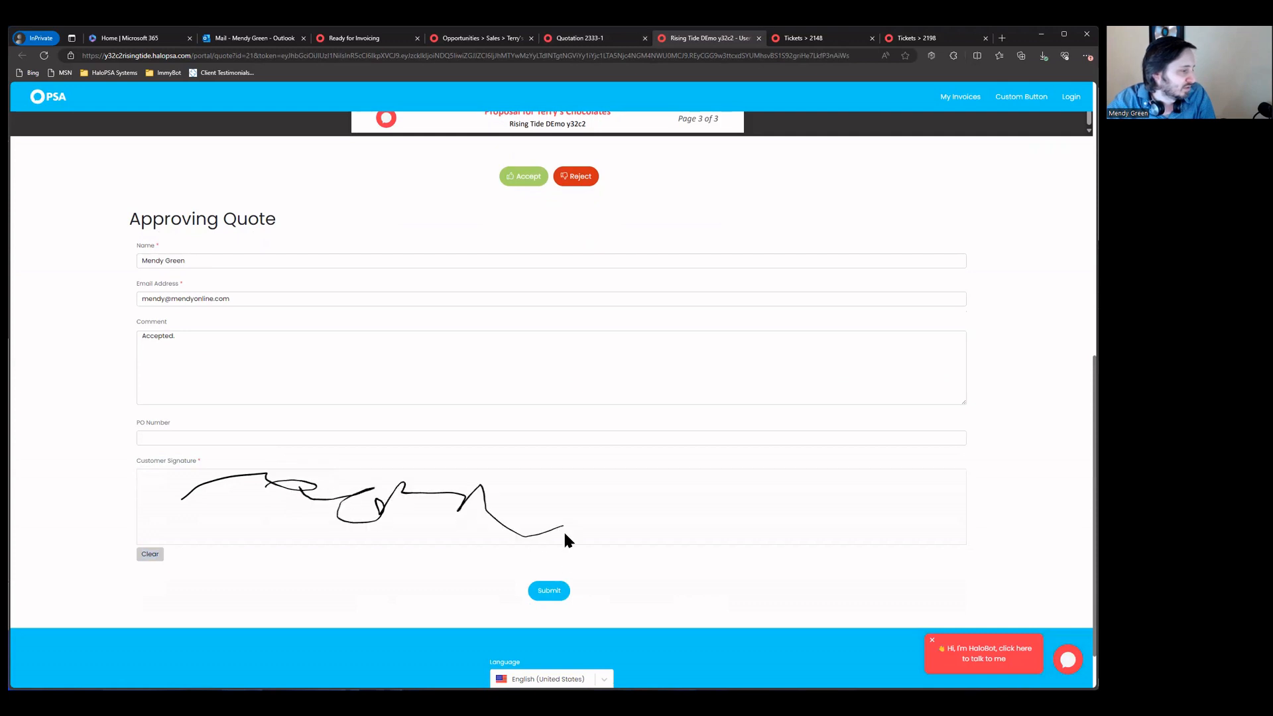
pyautogui.click(554, 590)
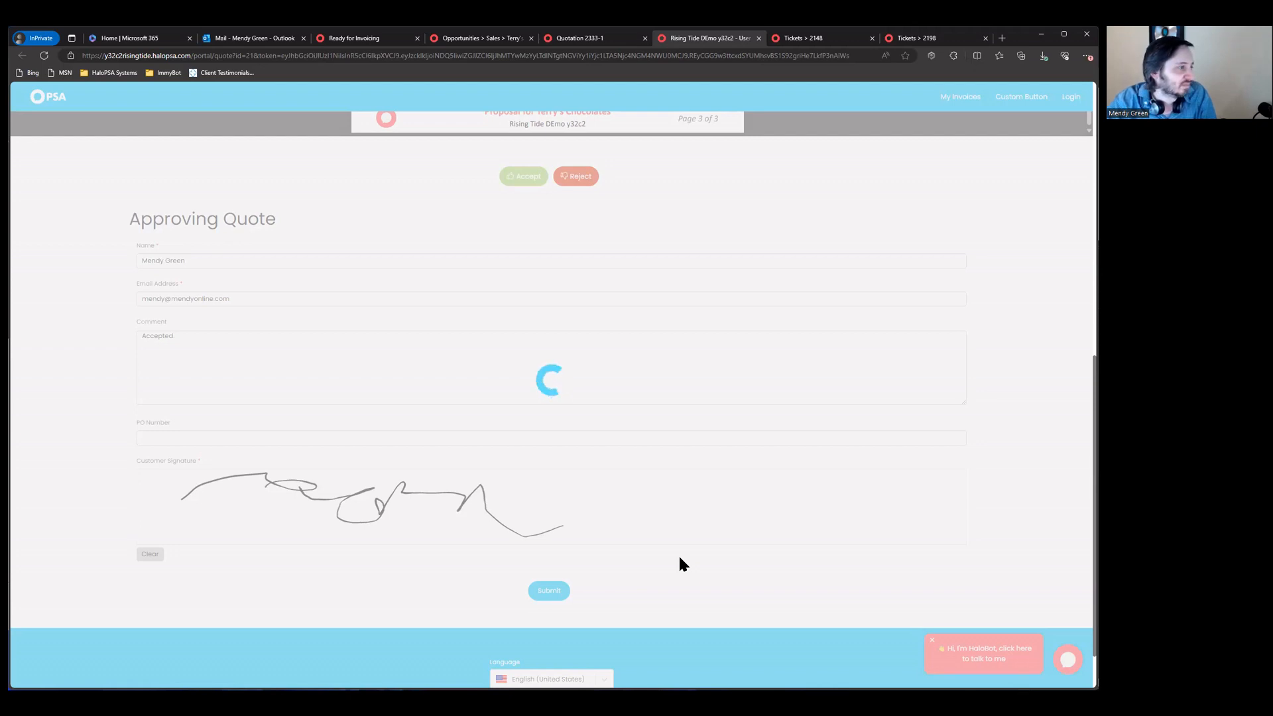
# Step: Close the email draft, refresh Quotation 2333-1 to see it Accepted, and create a sales order
pyautogui.click(600, 39)
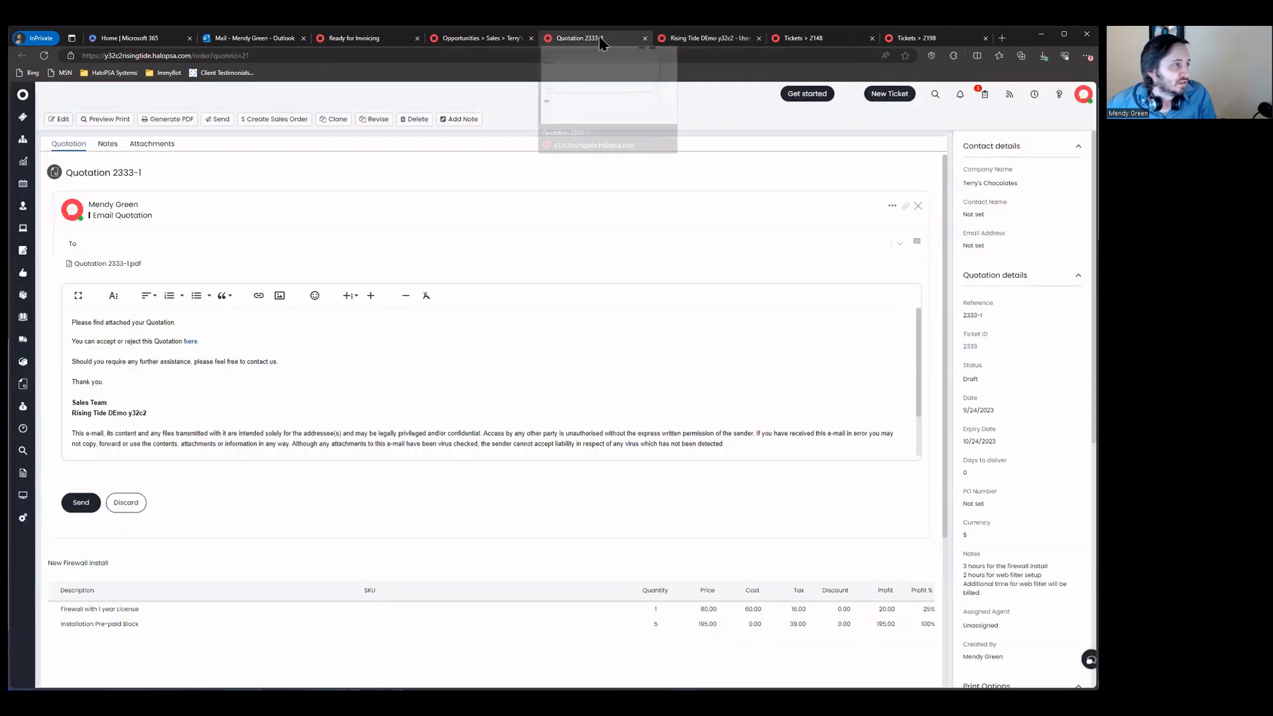
pyautogui.click(918, 207)
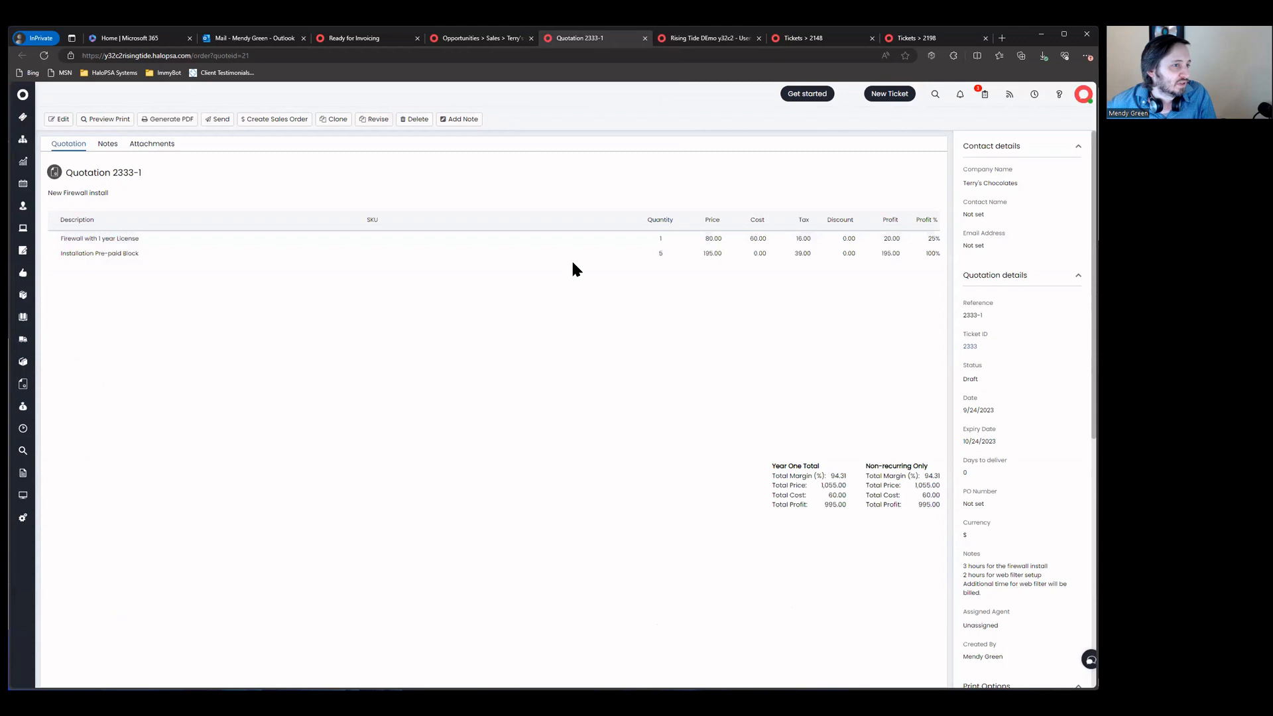
pyautogui.scroll(-5, 992, 264)
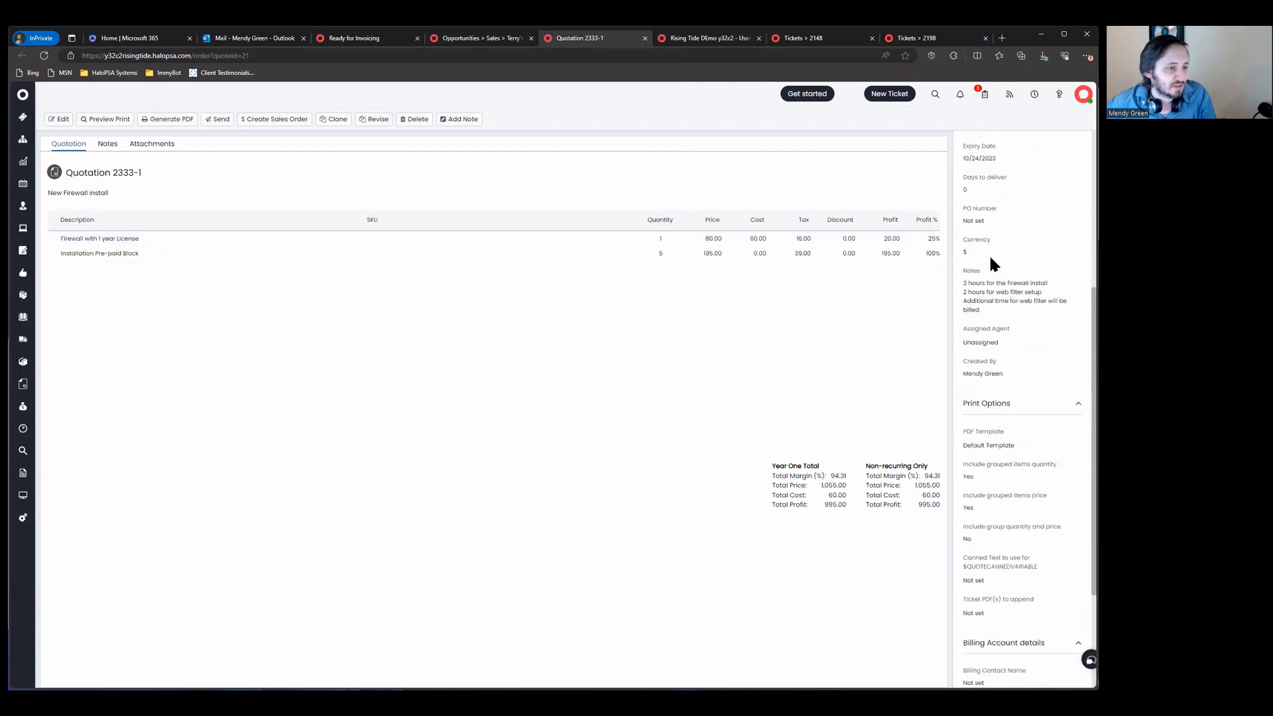
pyautogui.scroll(5, 992, 264)
pyautogui.click(700, 40)
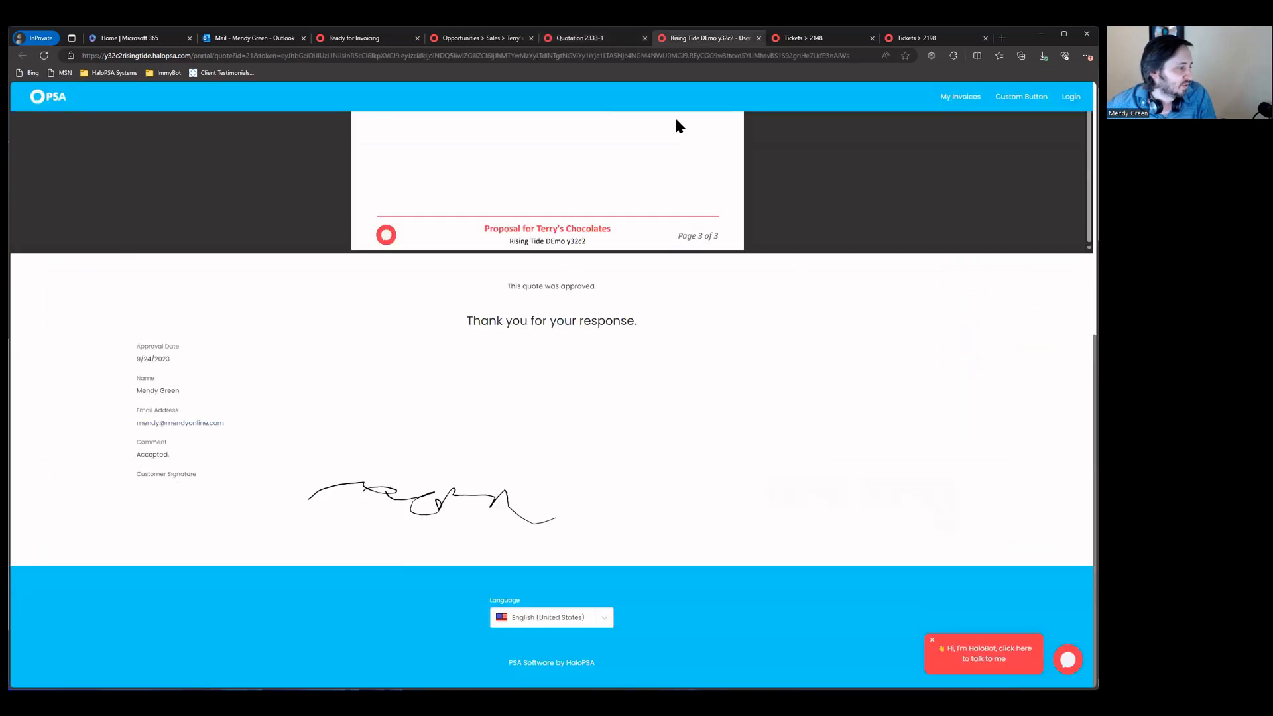
pyautogui.click(584, 38)
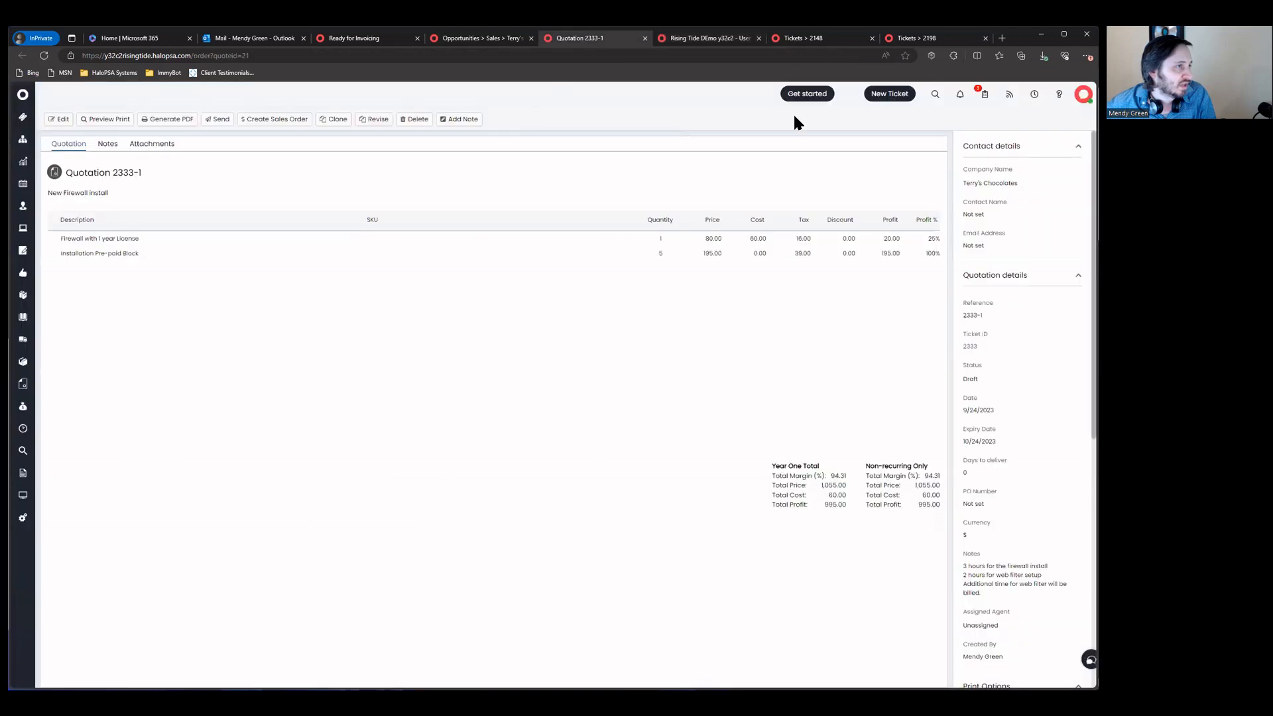
pyautogui.click(45, 57)
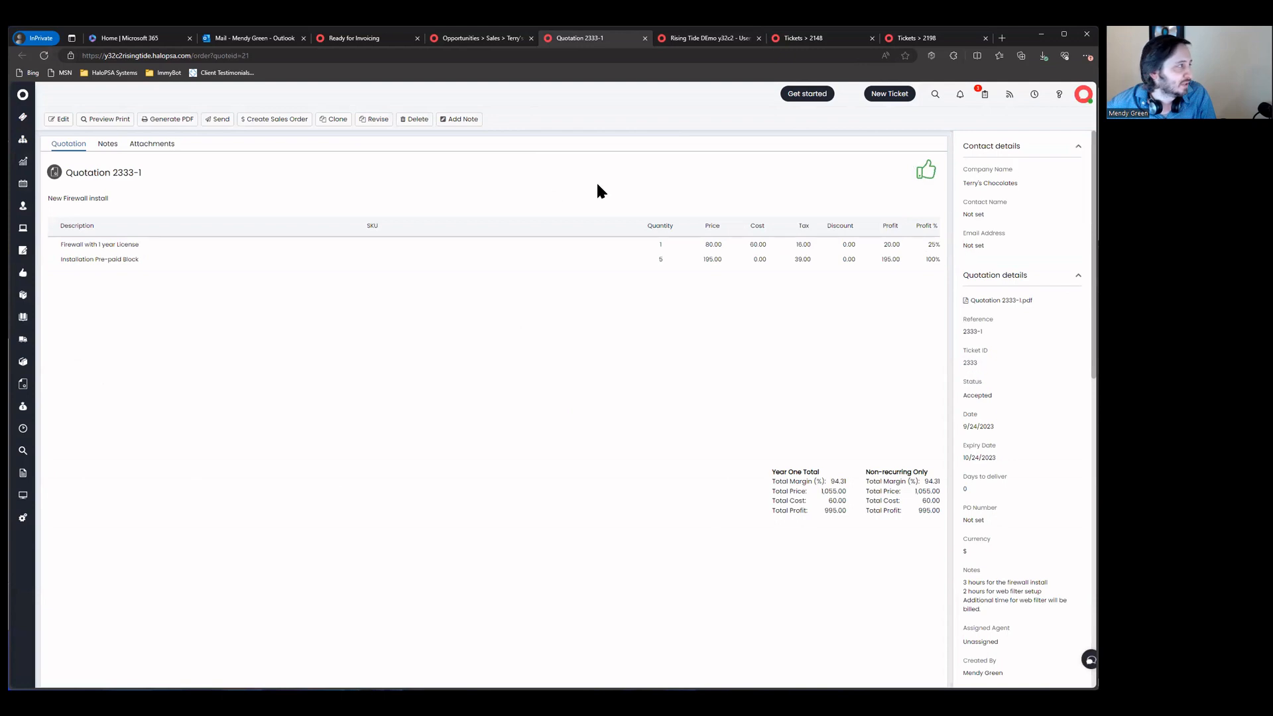
pyautogui.click(280, 122)
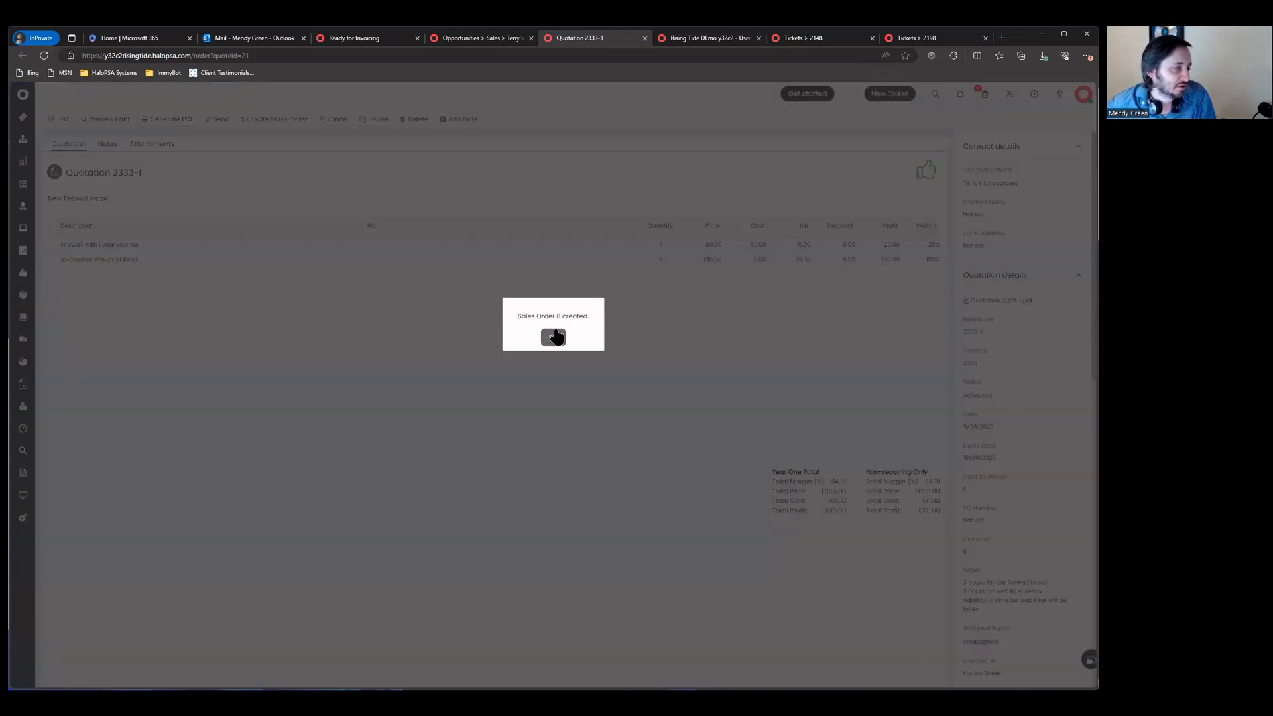
# Step: Dismiss the Sales Order created message, close the portal tab, and view Sales Order 8
pyautogui.click(554, 338)
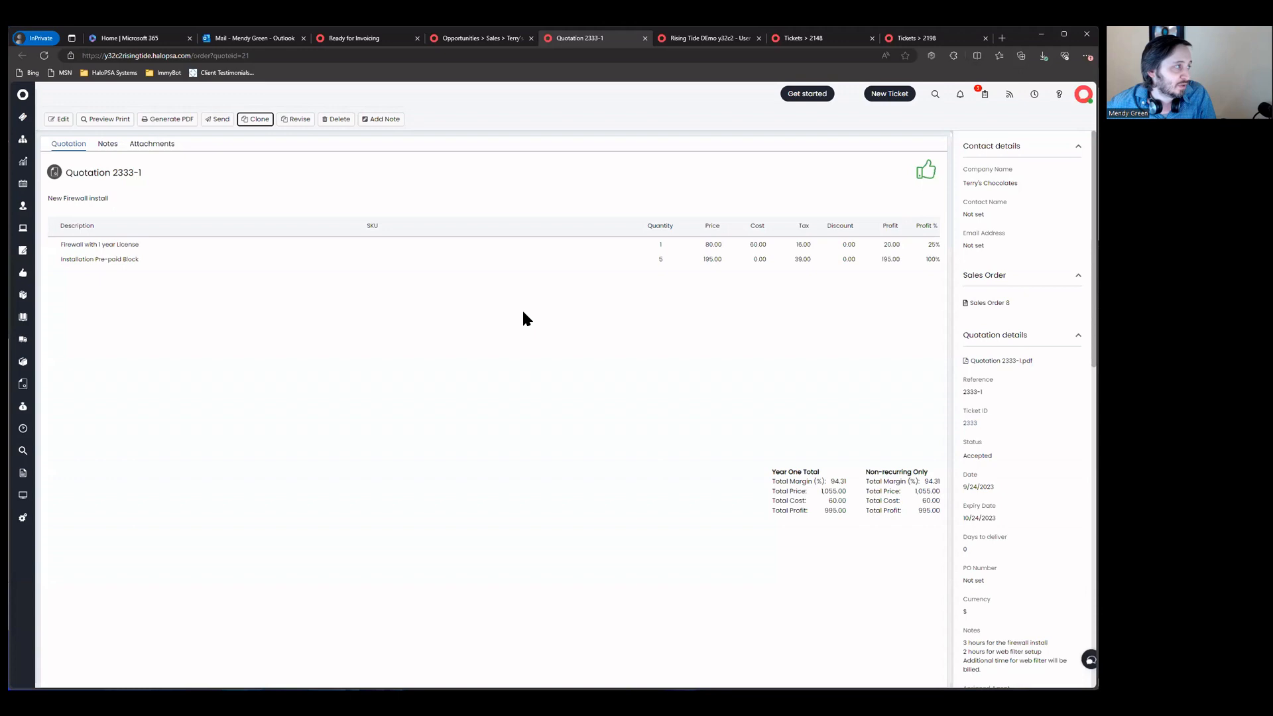
pyautogui.middleClick(690, 44)
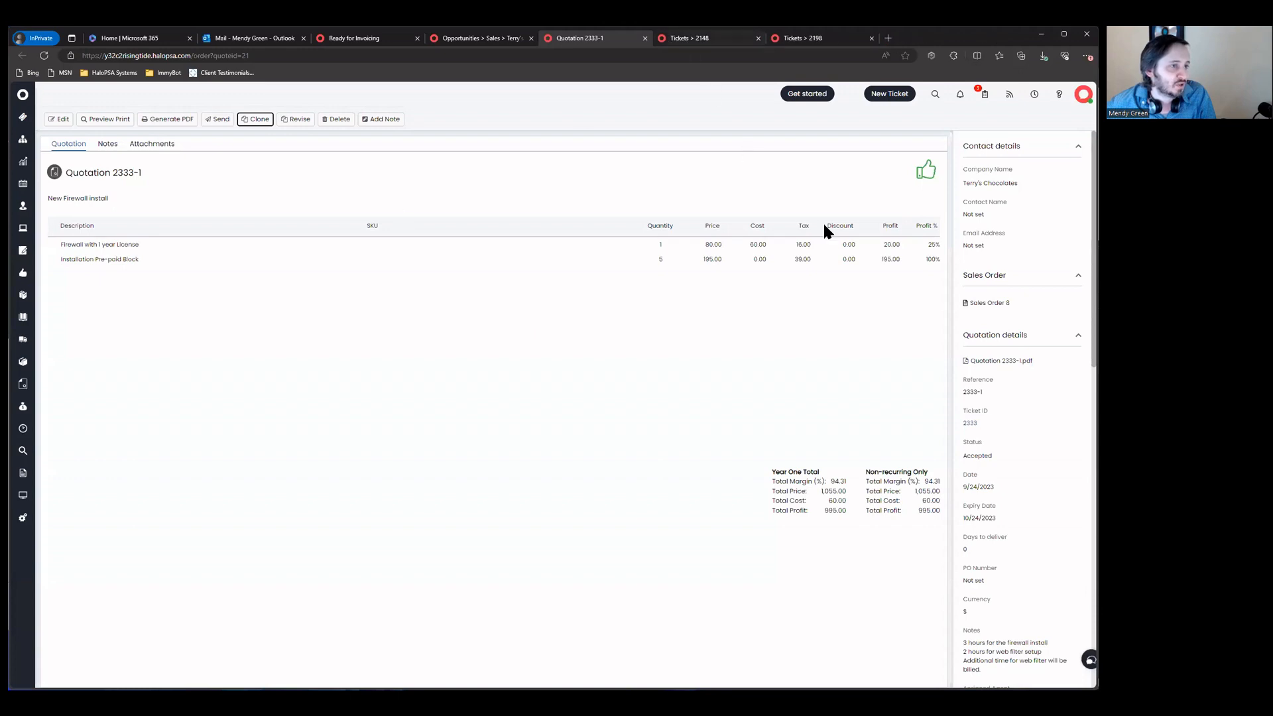
pyautogui.click(983, 303)
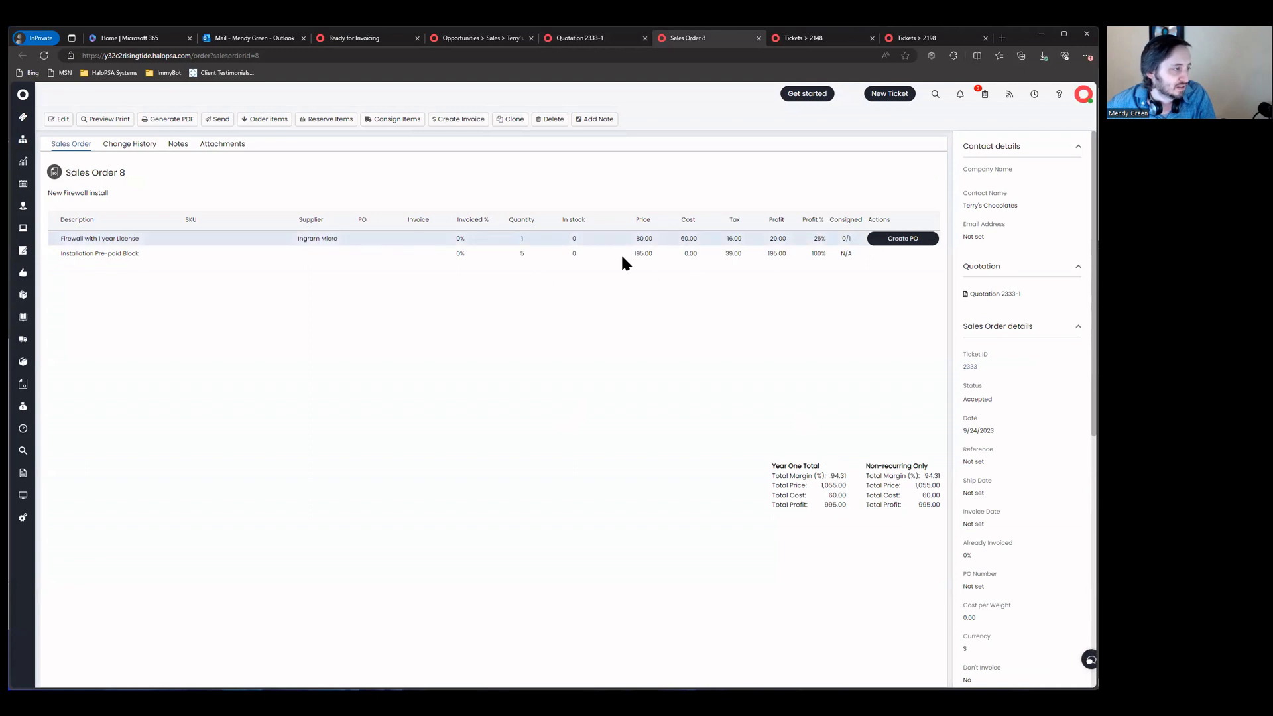
pyautogui.scroll(-5, 1014, 400)
pyautogui.scroll(5, 964, 391)
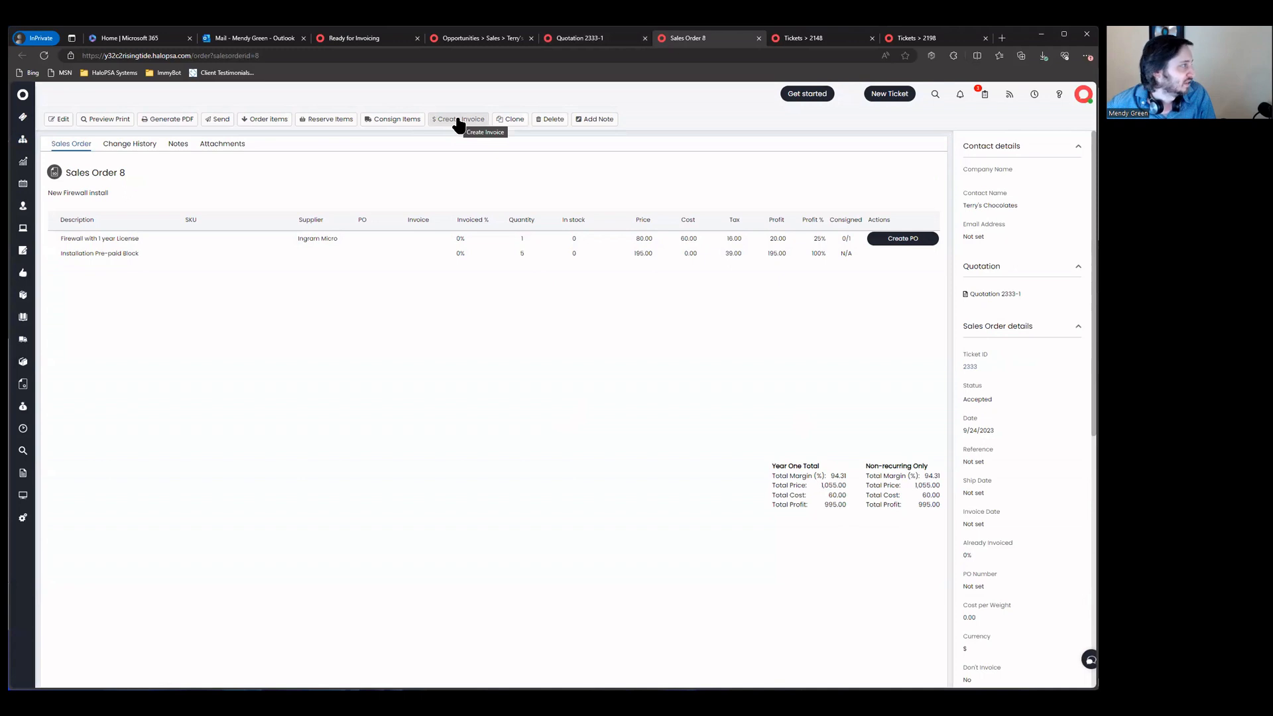
# Step: Set the Installation item's Project Template to Standard Project, save, and return to Sales Order 8
pyautogui.click(58, 119)
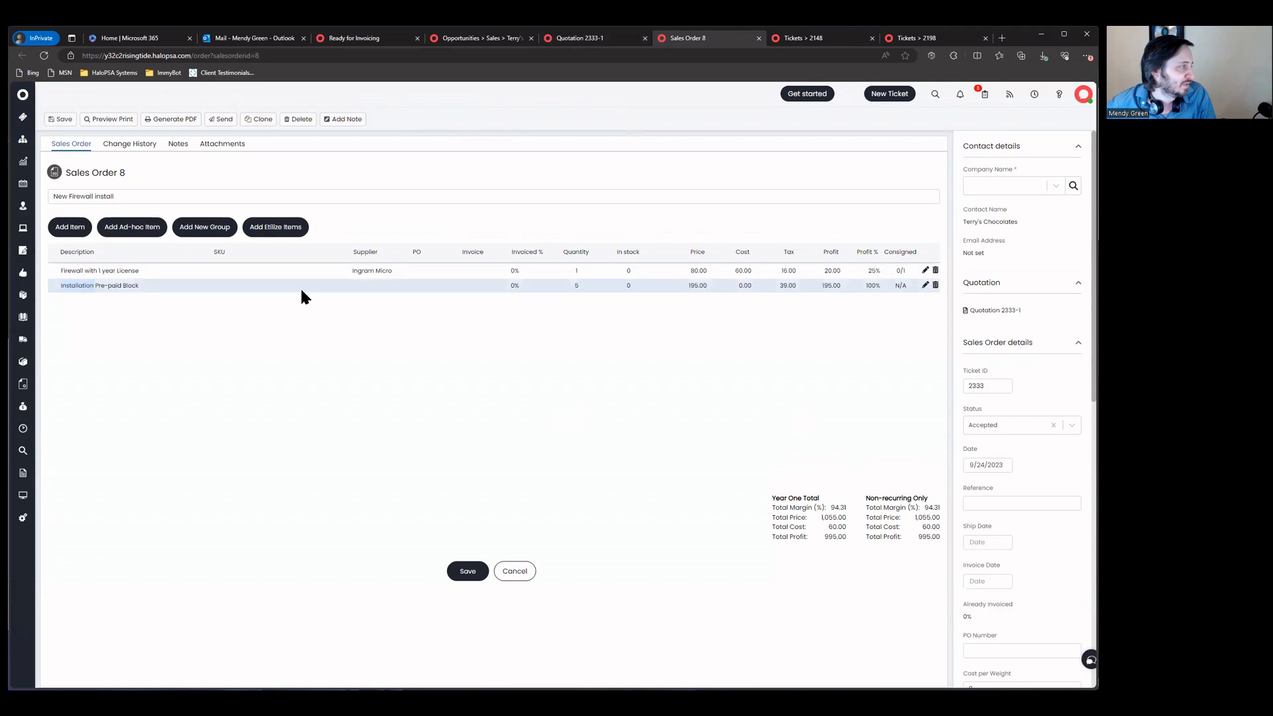
pyautogui.click(301, 286)
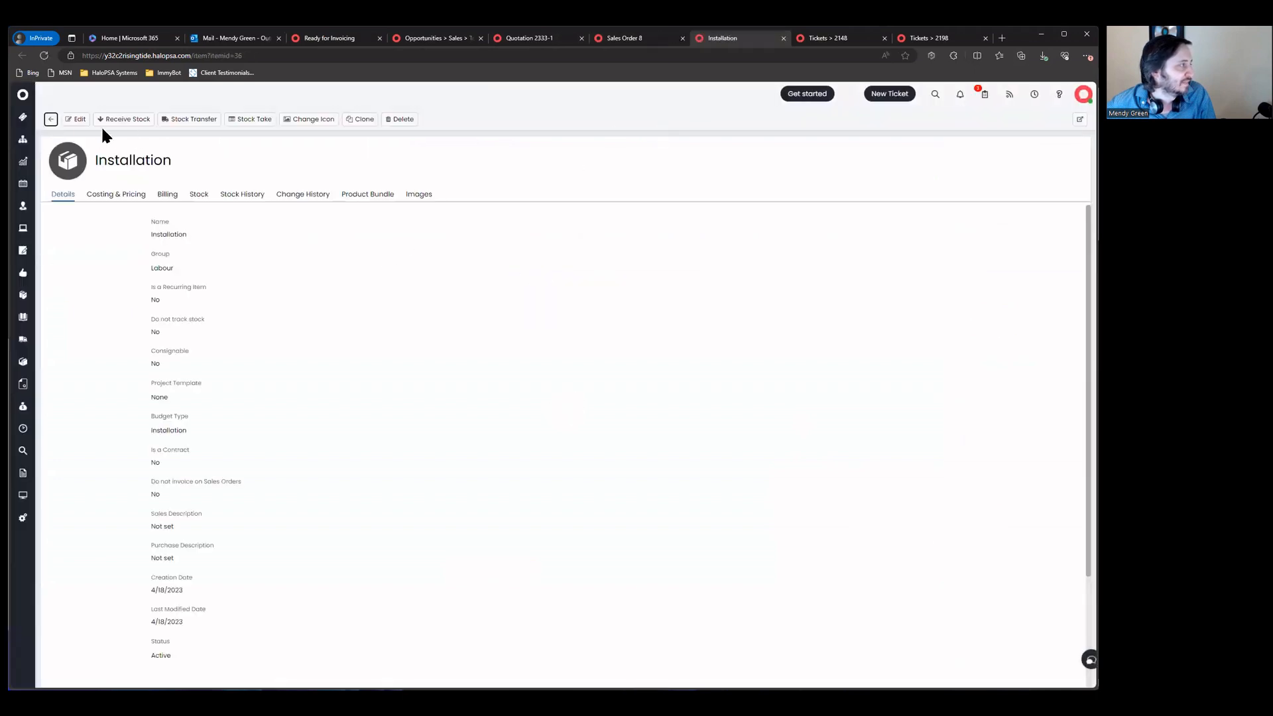
pyautogui.click(73, 120)
pyautogui.scroll(-1, 176, 398)
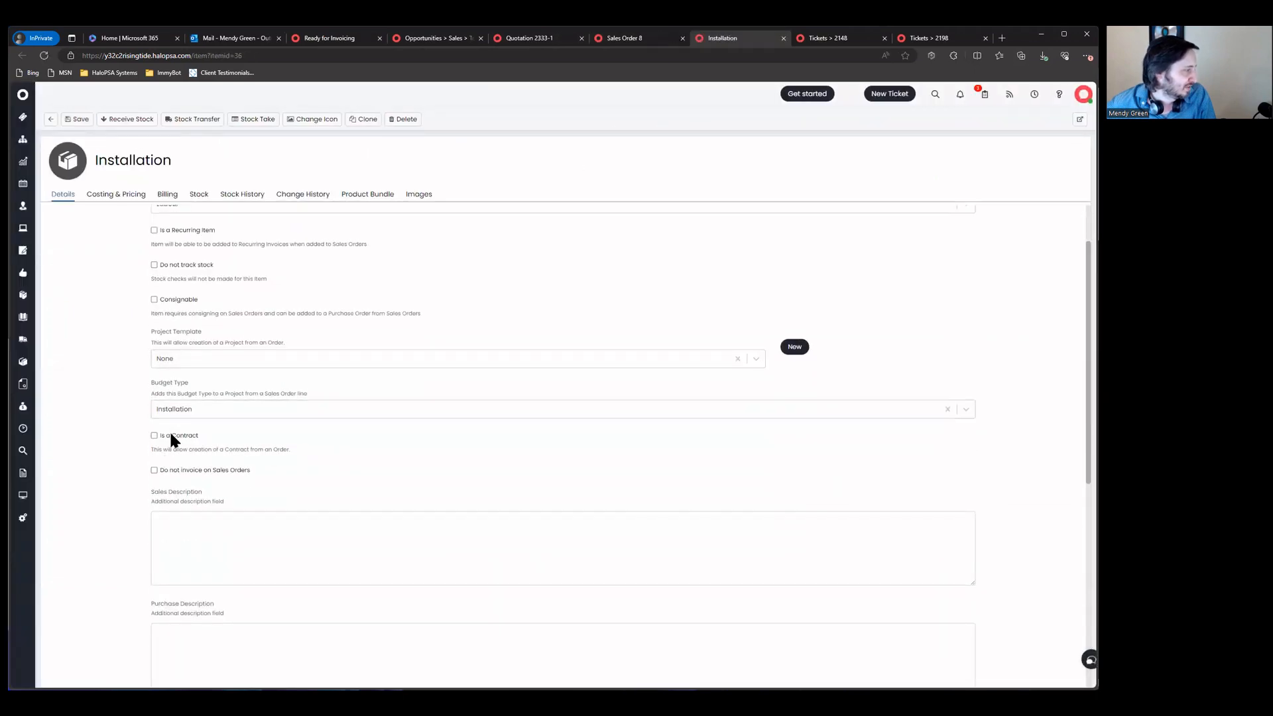
pyautogui.click(176, 358)
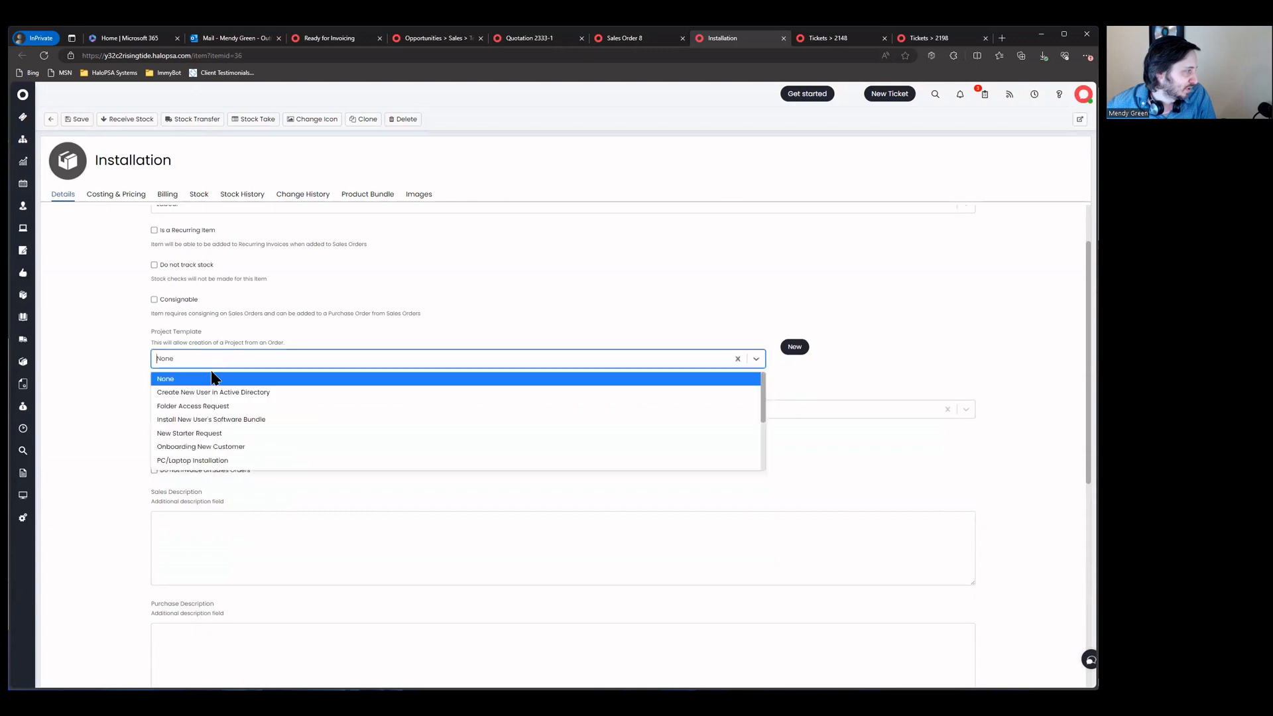
pyautogui.write('ge')
pyautogui.hotkey('ctrl', 'a')
pyautogui.write('proj')
pyautogui.press('BackSpace')
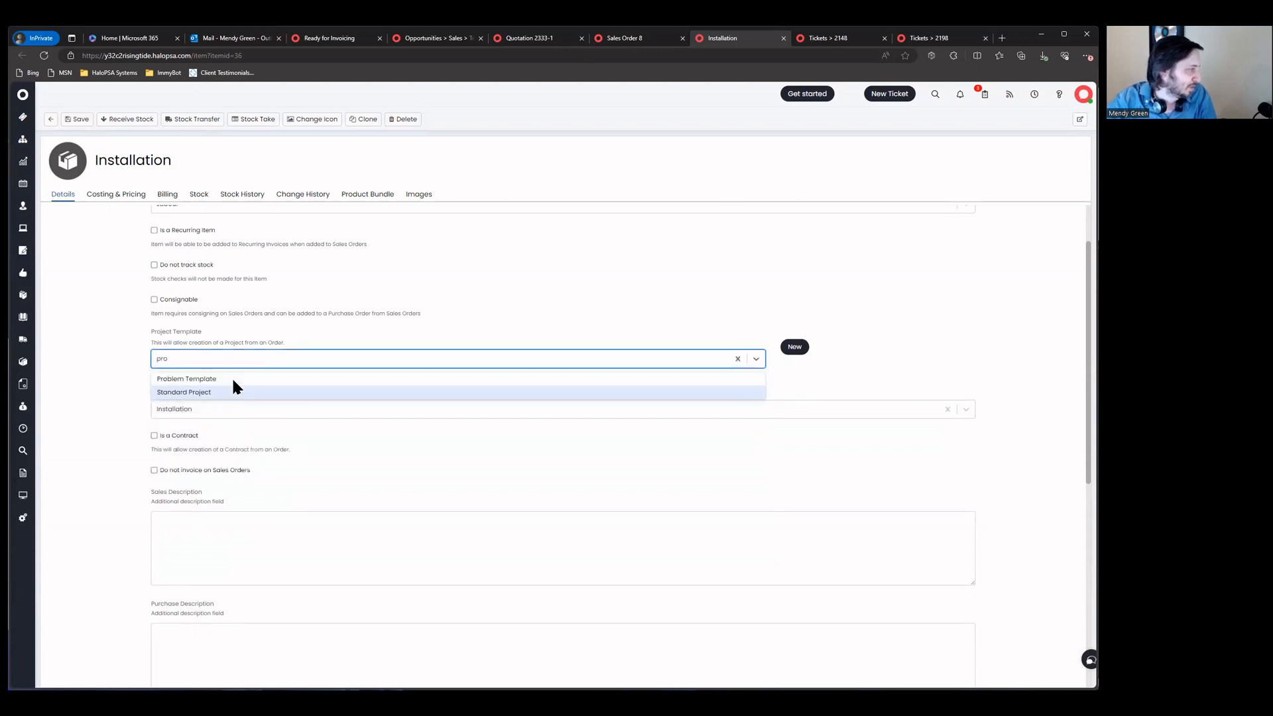
pyautogui.click(239, 390)
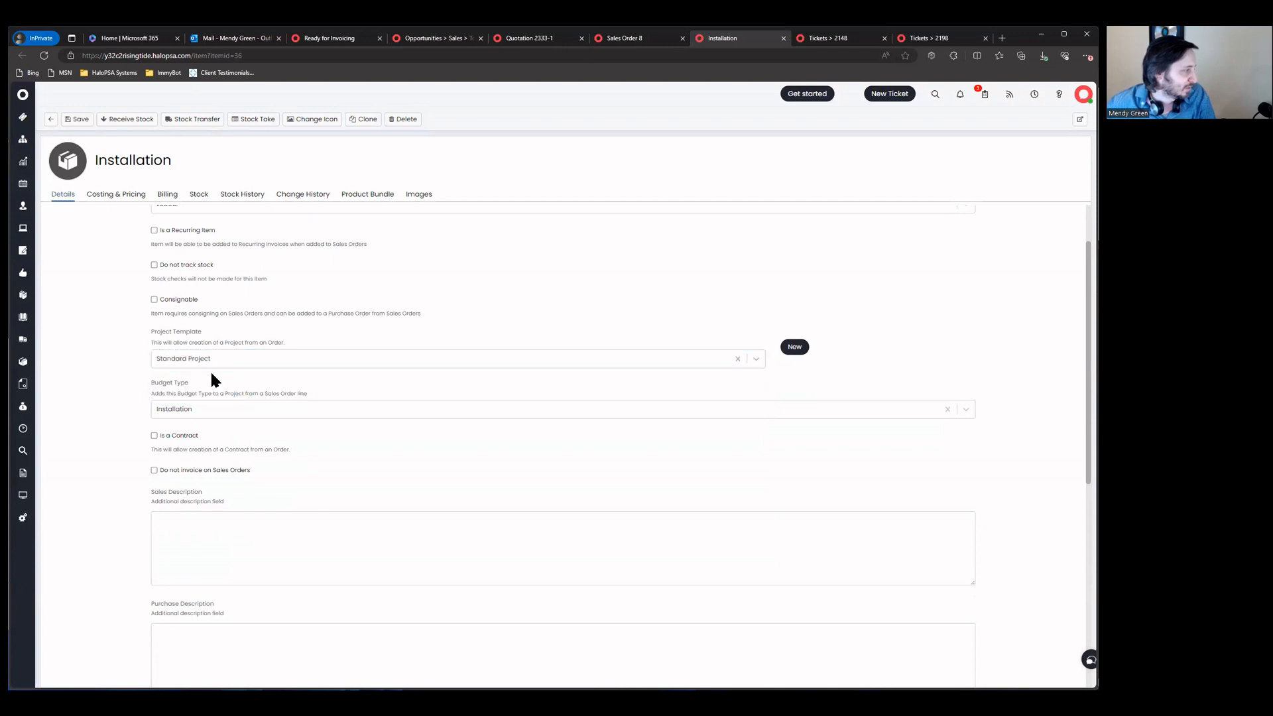
pyautogui.click(78, 119)
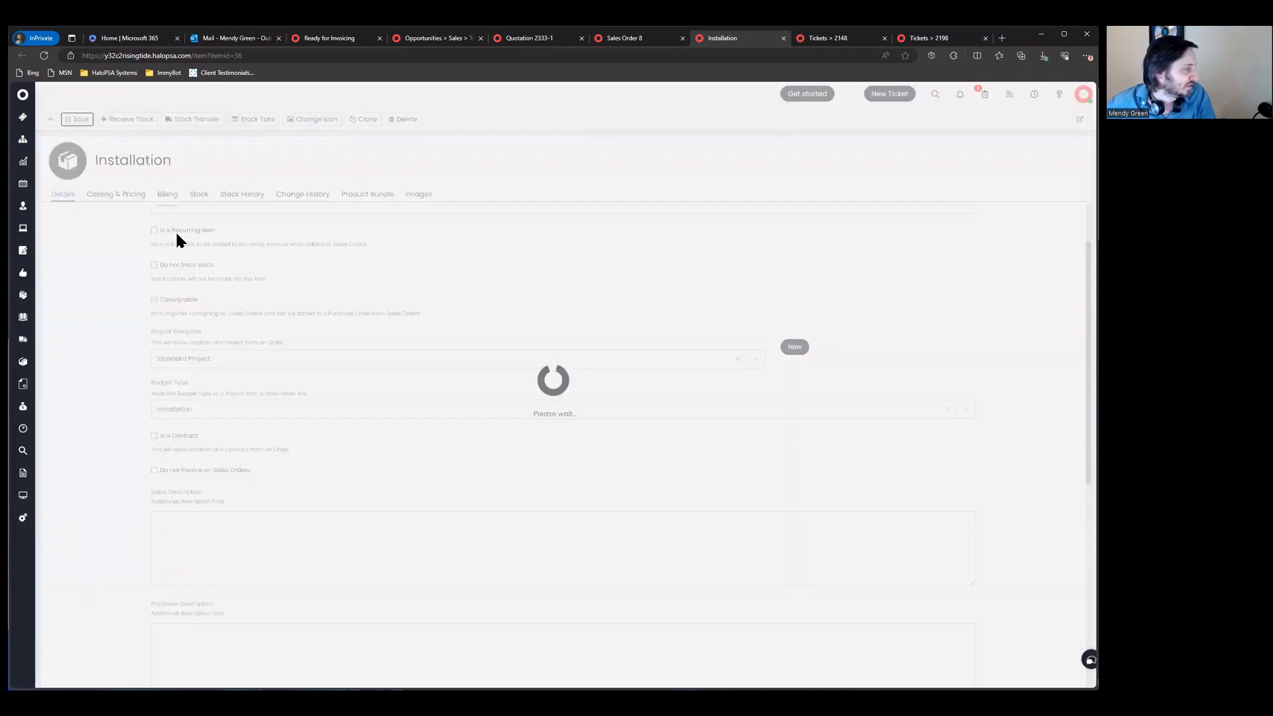
pyautogui.click(642, 41)
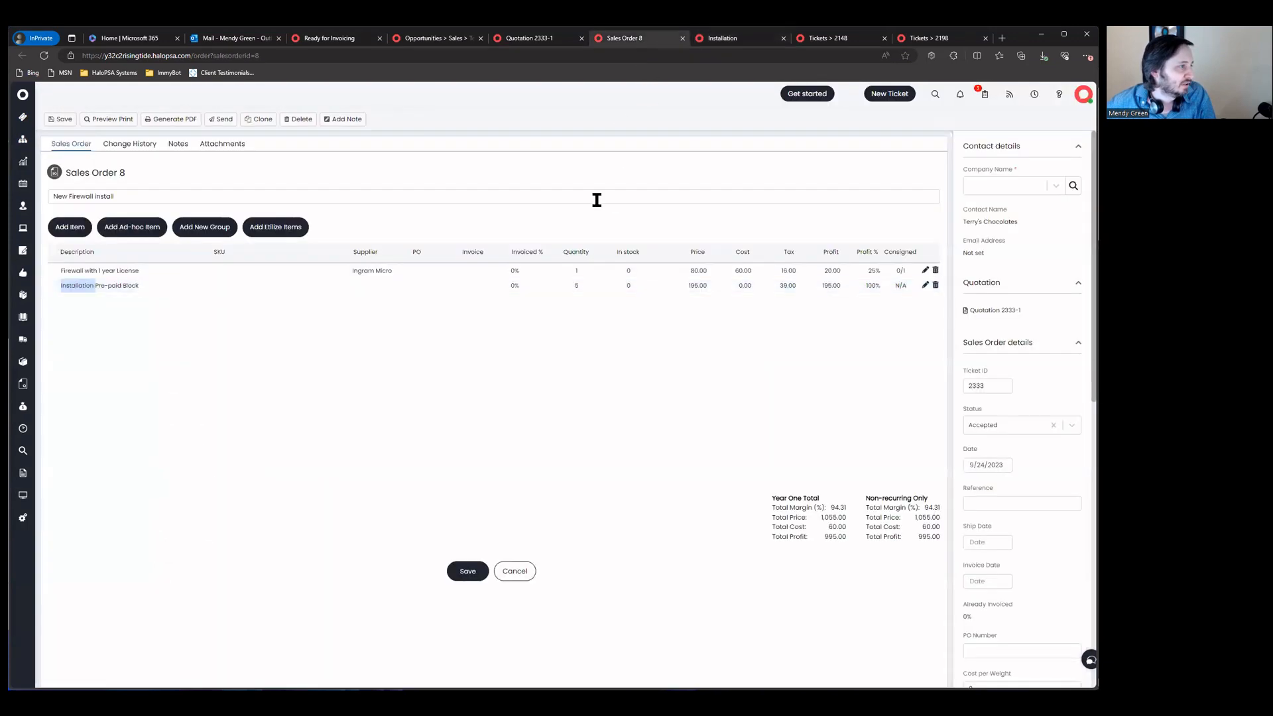
# Step: Refresh Sales Order 8 and bring up its Create Invoice dialog for the entire order
pyautogui.click(44, 55)
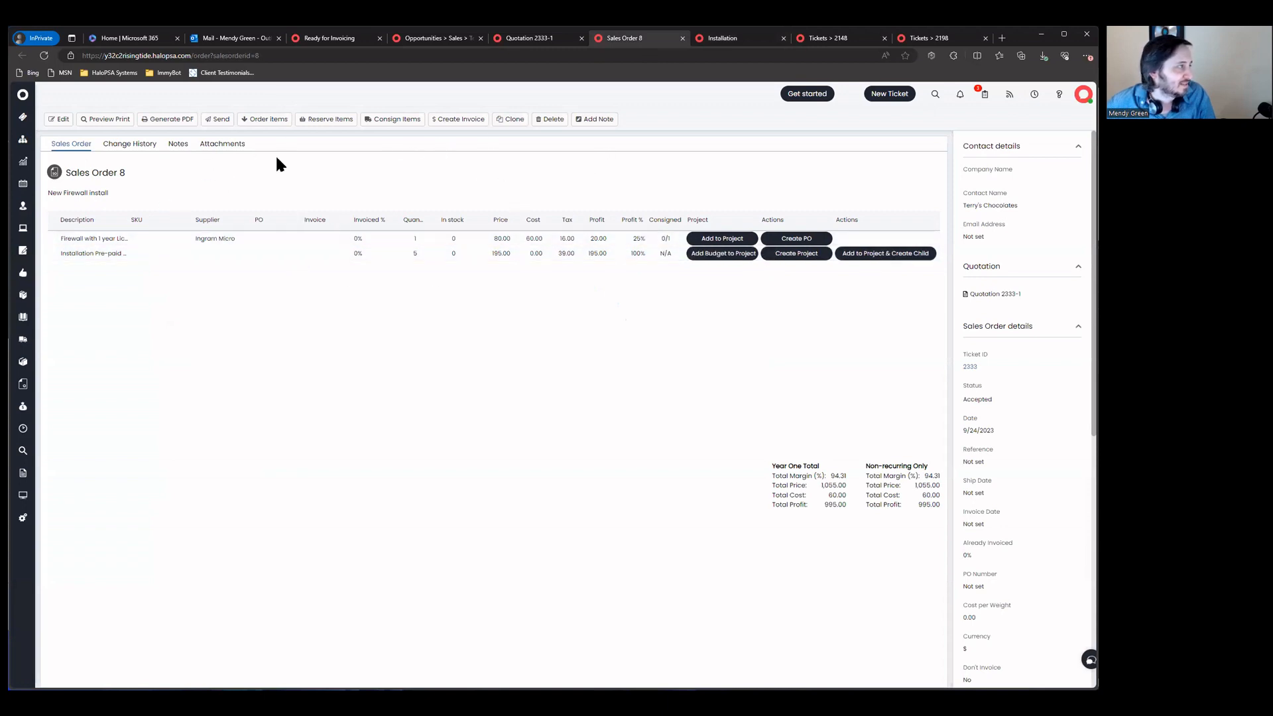
pyautogui.click(464, 119)
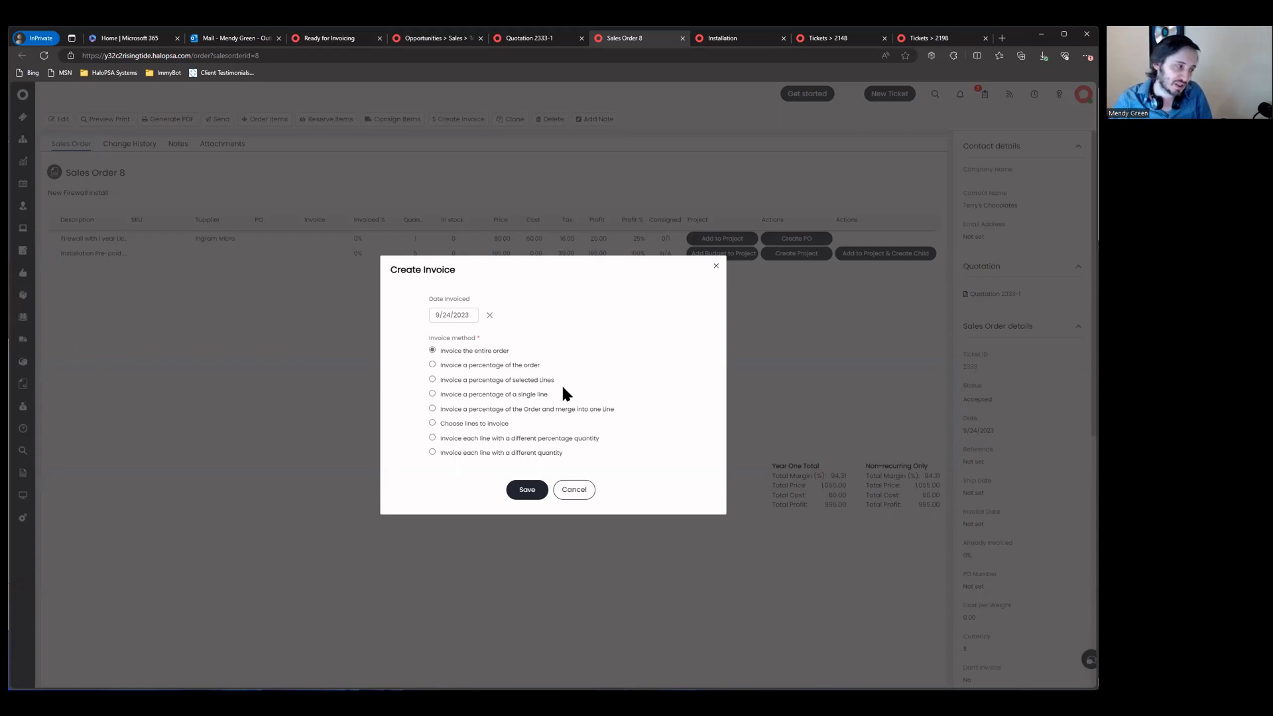
# Step: Invoice the entire Sales Order 8, producing Invoice 6
pyautogui.click(527, 485)
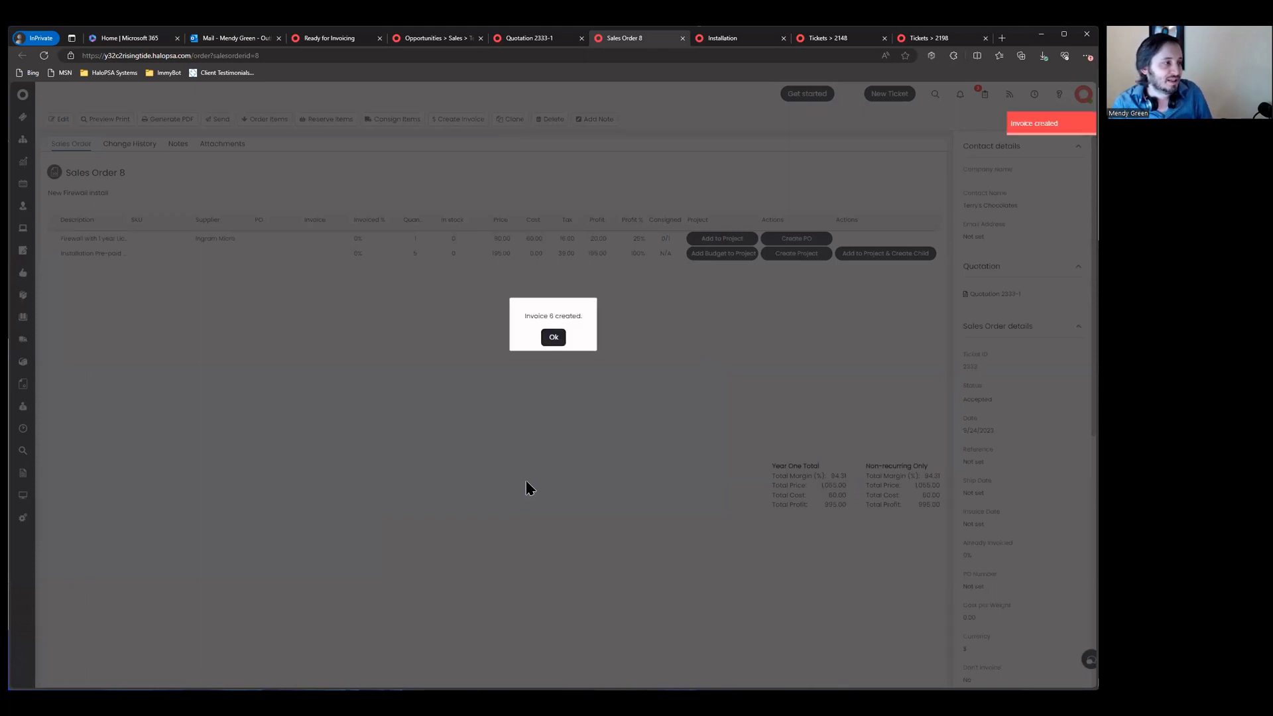
pyautogui.click(554, 338)
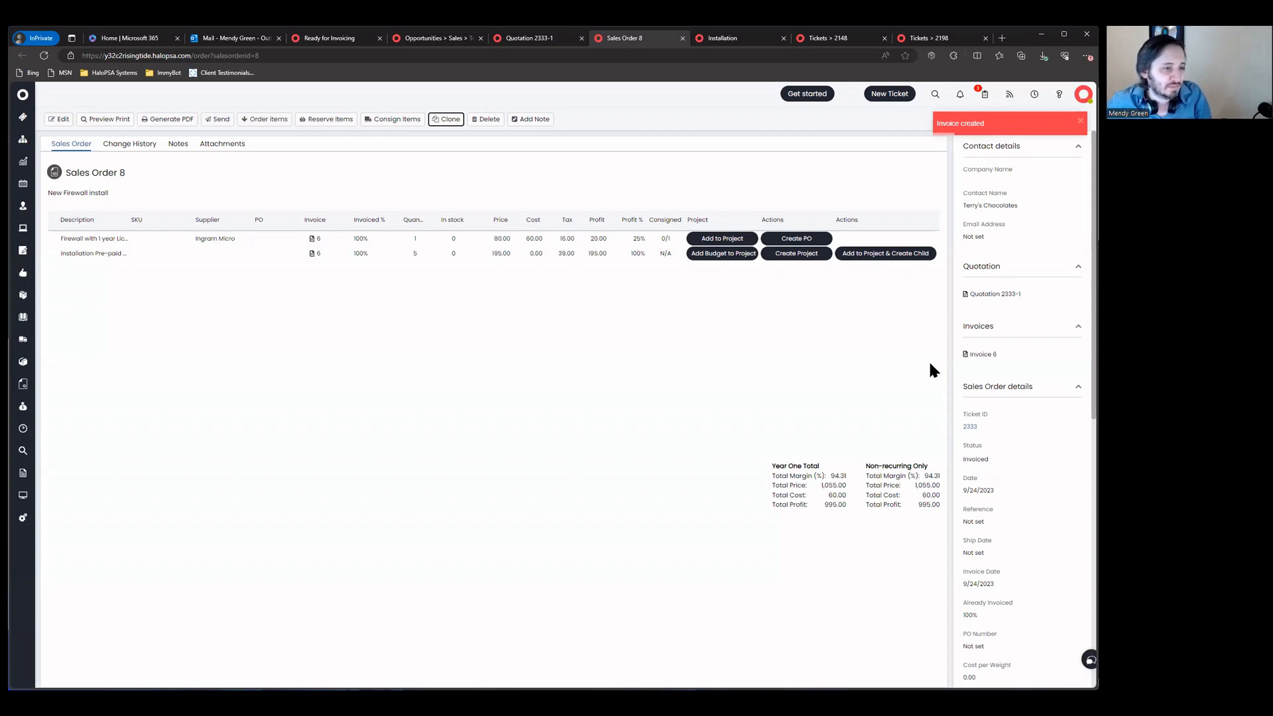
pyautogui.scroll(-8, 980, 407)
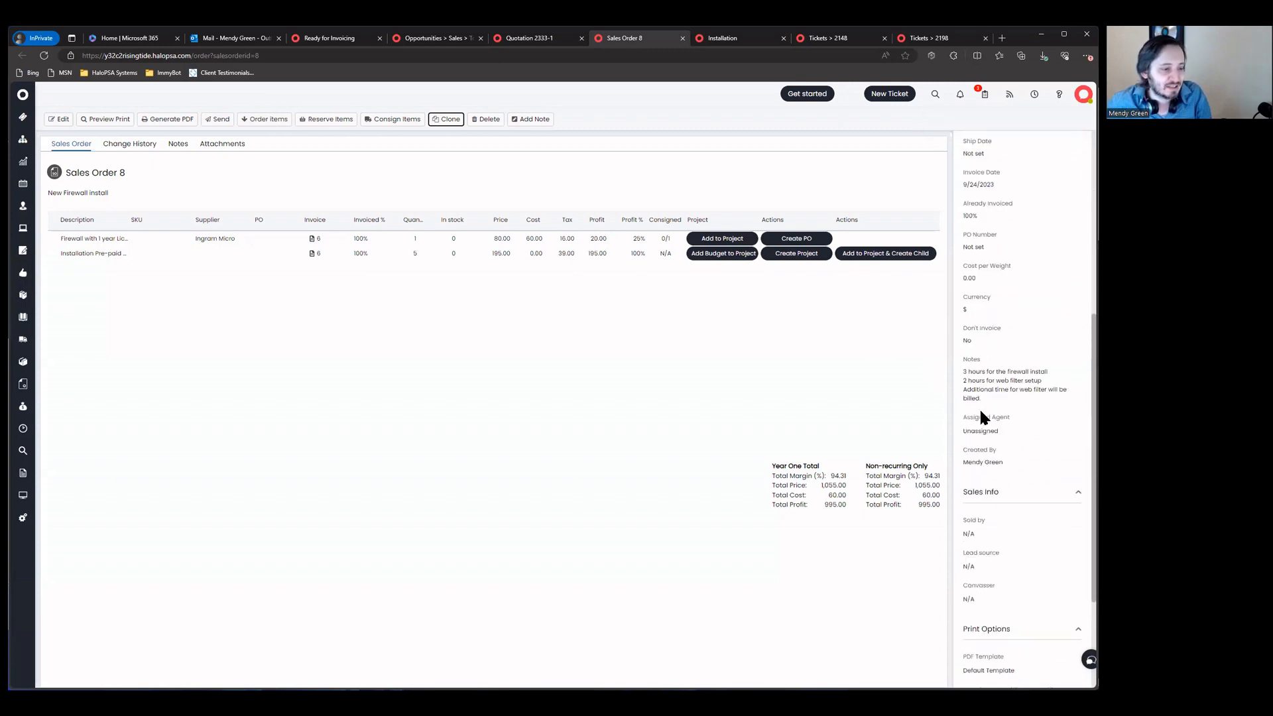
pyautogui.scroll(8, 980, 407)
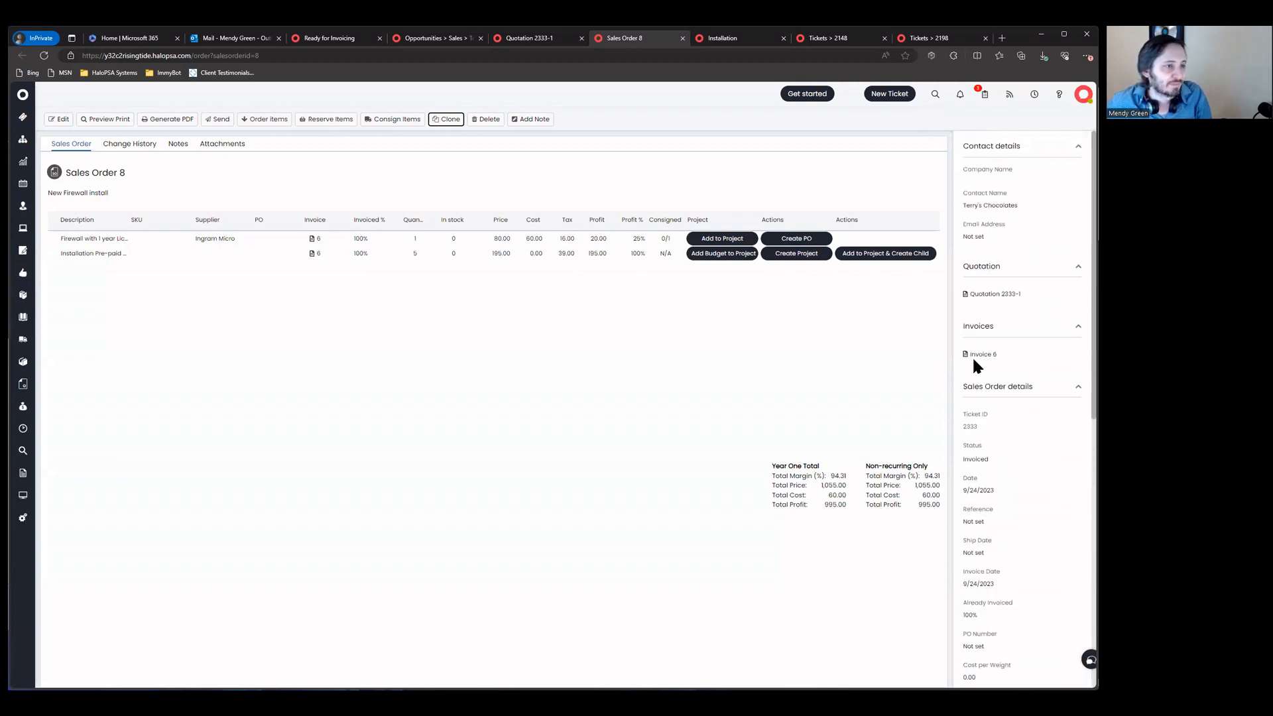
# Step: Reload the order and move through Quotation 2333-1 to the Terry's Chocolates record
pyautogui.tripleClick(983, 204)
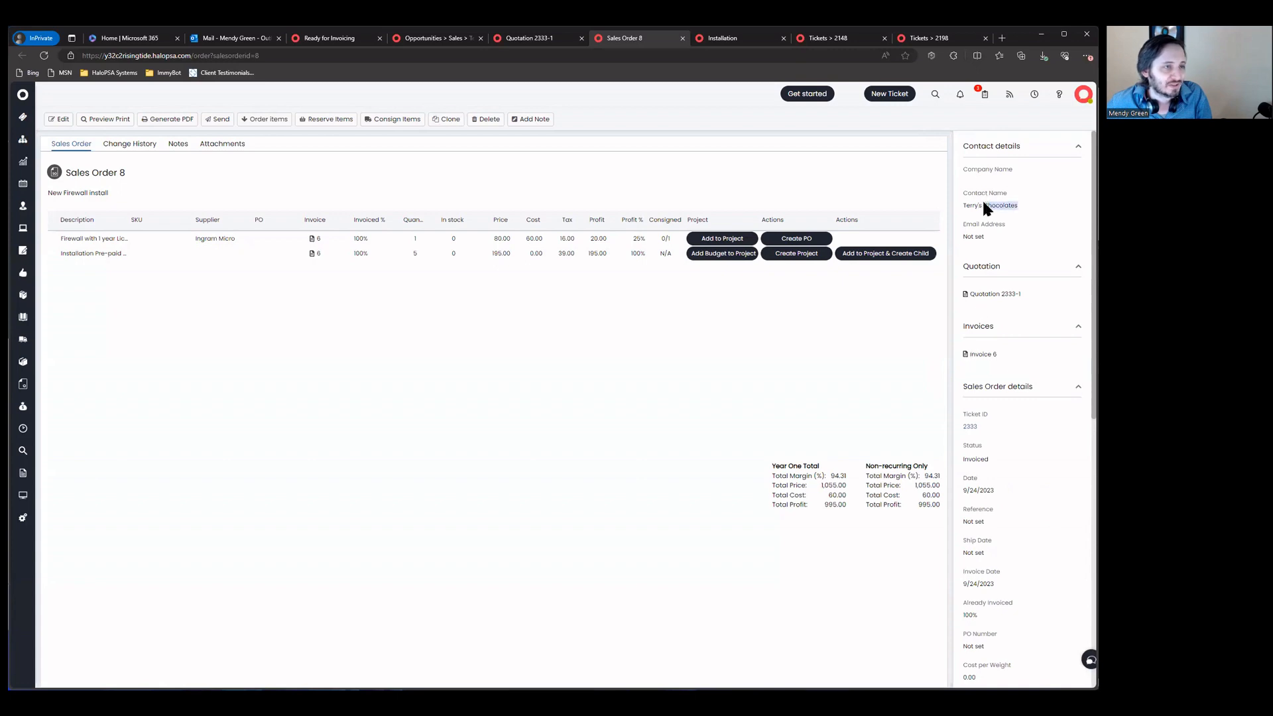
pyautogui.click(966, 239)
pyautogui.moveTo(964, 168); pyautogui.dragTo(1021, 241)
pyautogui.click(1021, 241)
pyautogui.click(45, 55)
pyautogui.click(525, 39)
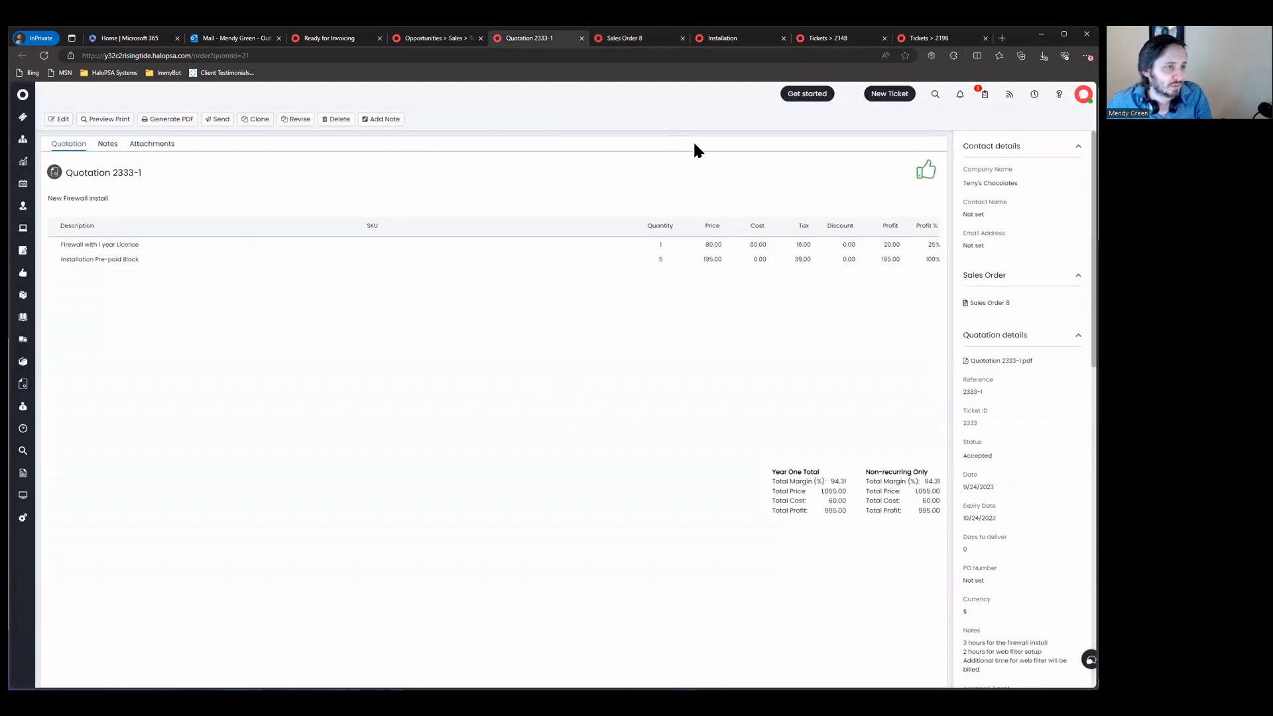
pyautogui.click(470, 38)
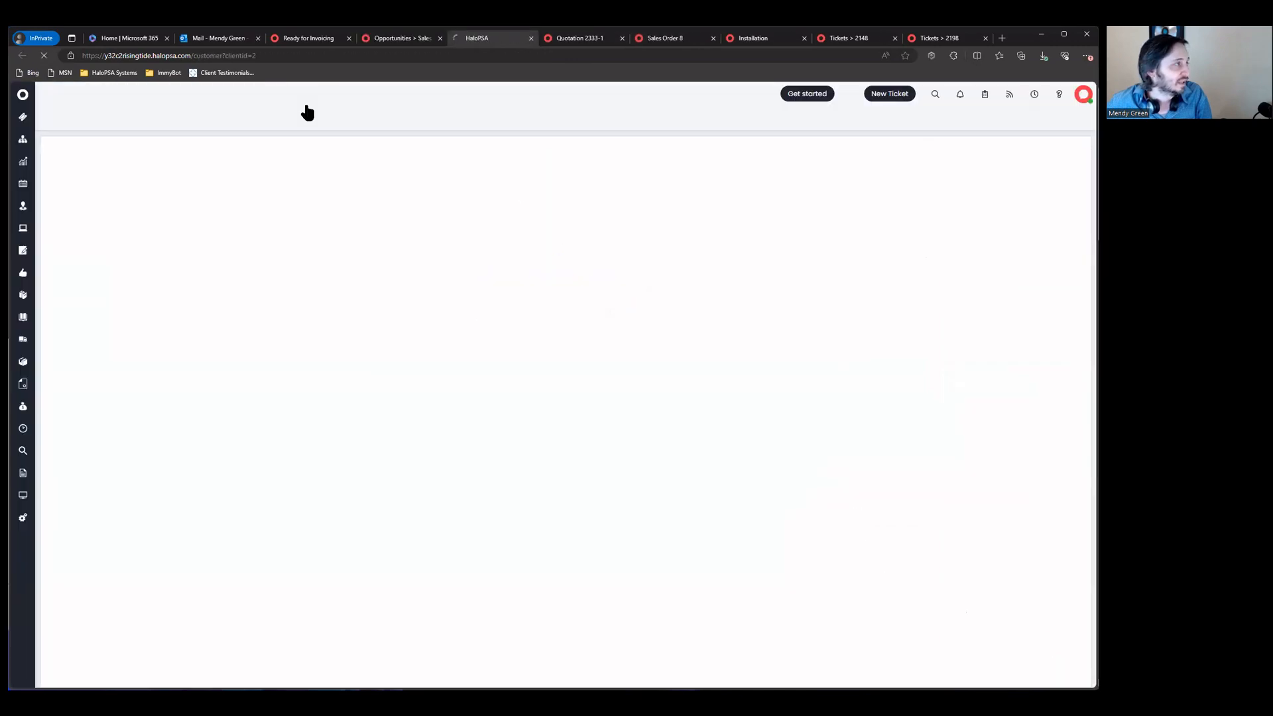
# Step: On the client's Pre-pay tab, edit and delete the old 12/14/2015 pre-pay record
pyautogui.click(546, 194)
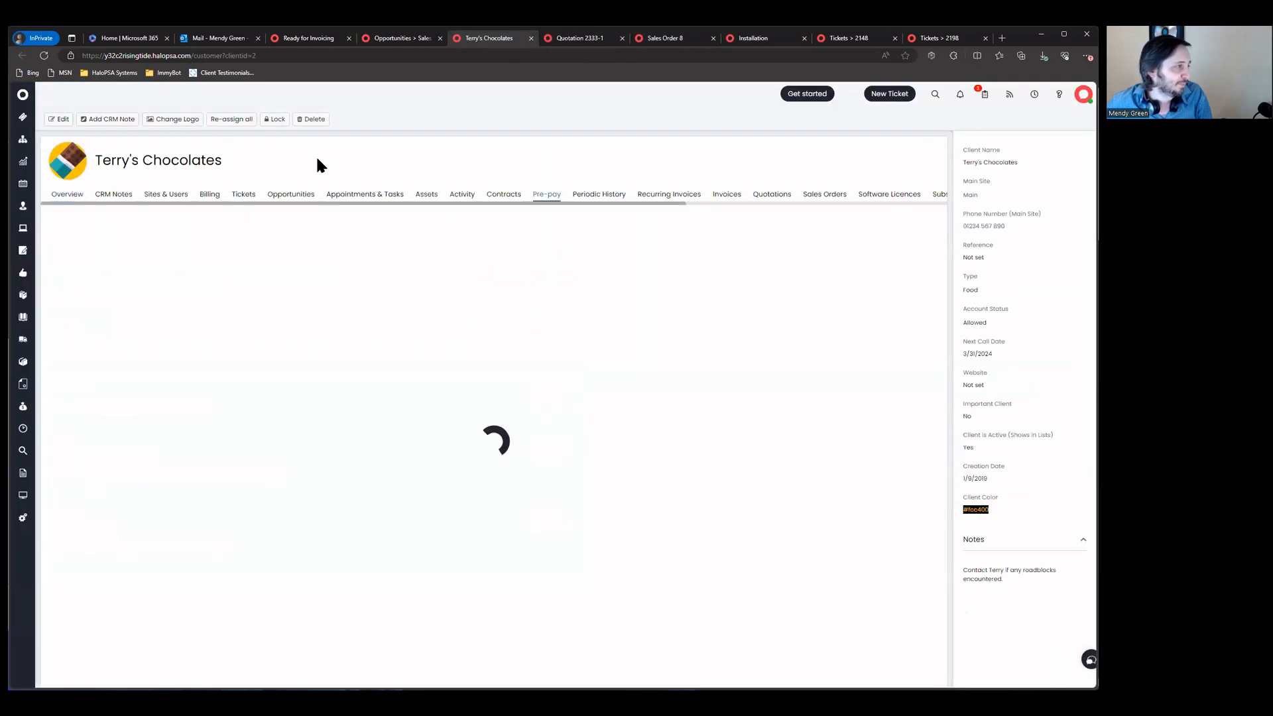
pyautogui.click(61, 119)
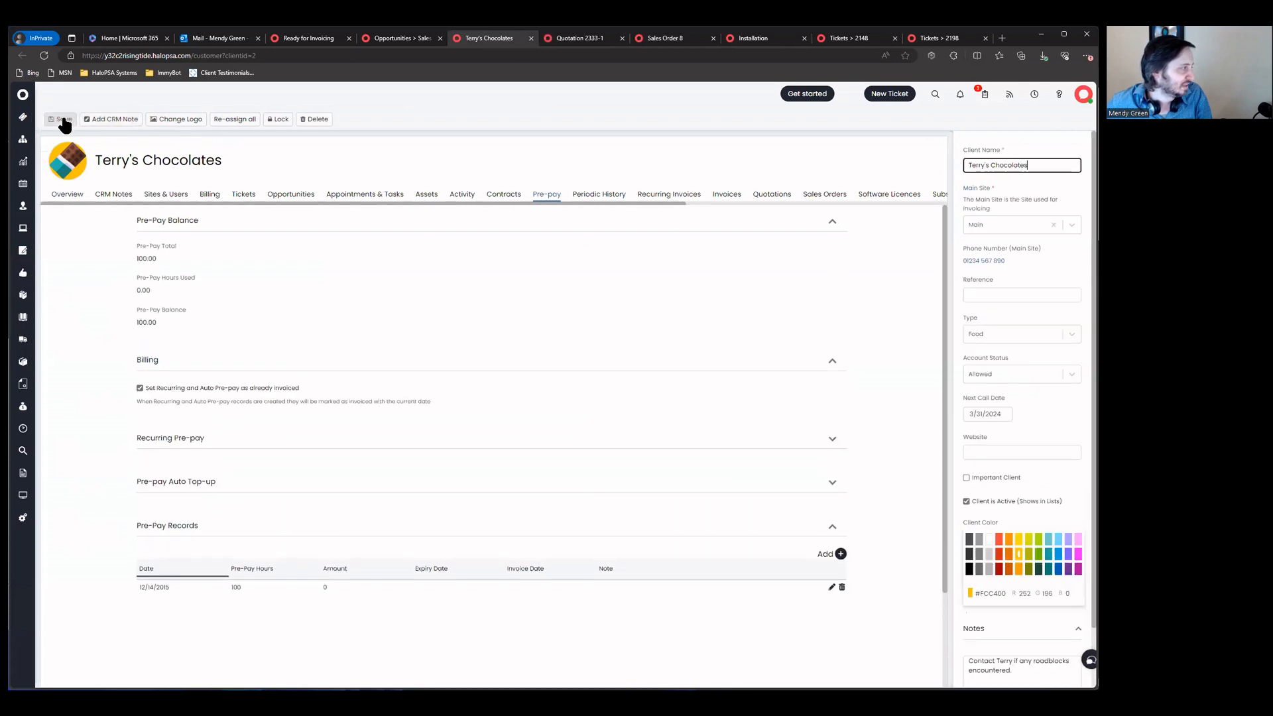
pyautogui.scroll(-2, 199, 303)
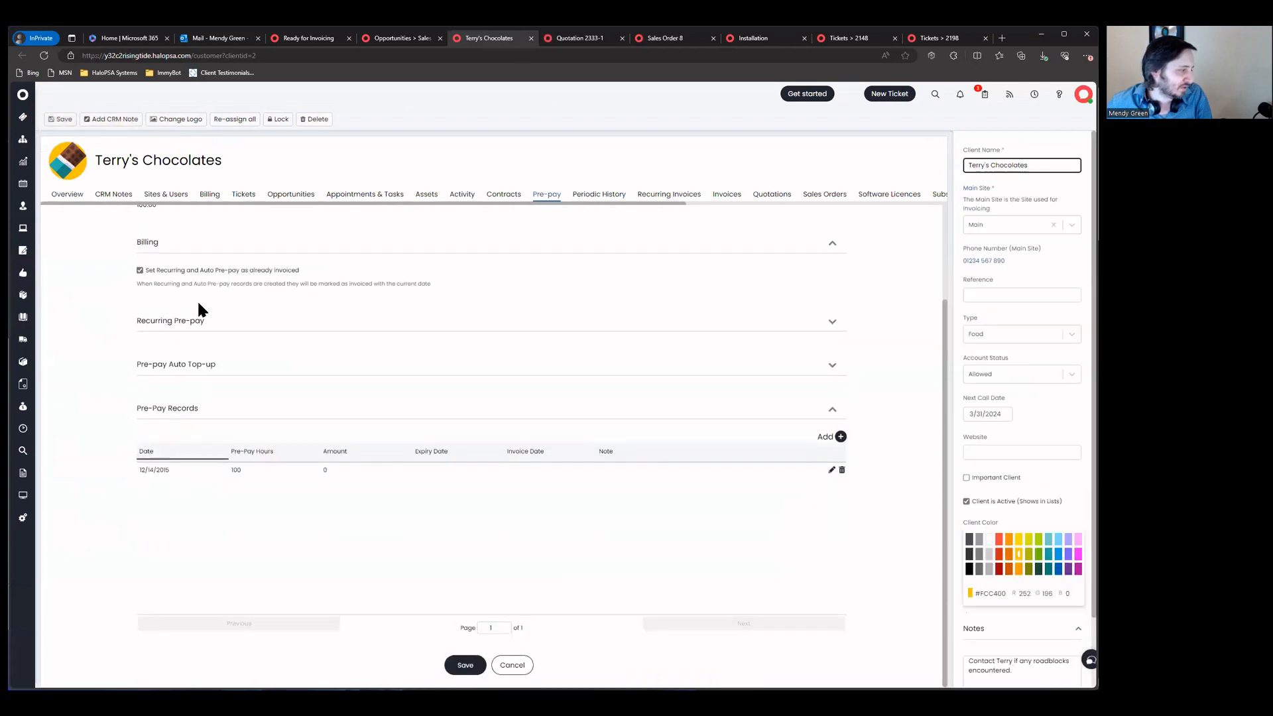
pyautogui.scroll(2, 198, 303)
pyautogui.click(842, 587)
# Step: Add a 5-hour pre-pay record with date and invoiced date 9/24/2023
pyautogui.click(840, 556)
pyautogui.click(472, 227)
pyautogui.write('5')
pyautogui.click(479, 265)
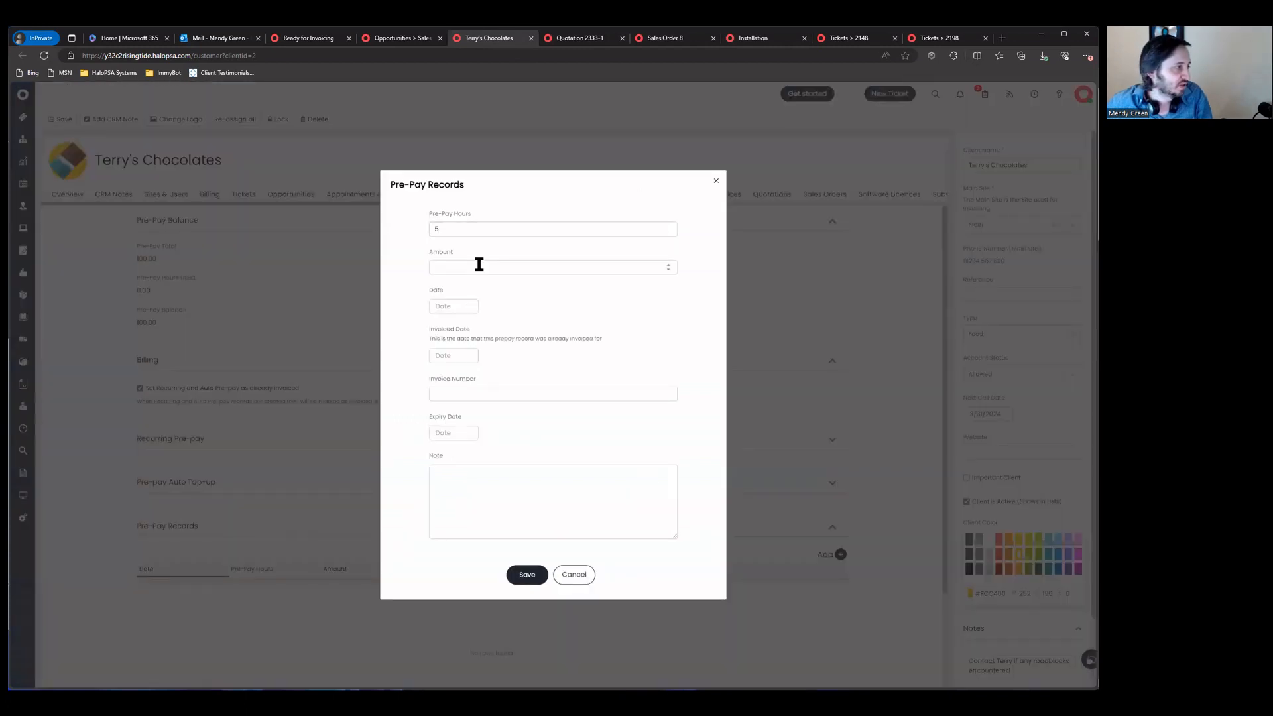
pyautogui.click(449, 308)
pyautogui.click(495, 439)
pyautogui.click(437, 358)
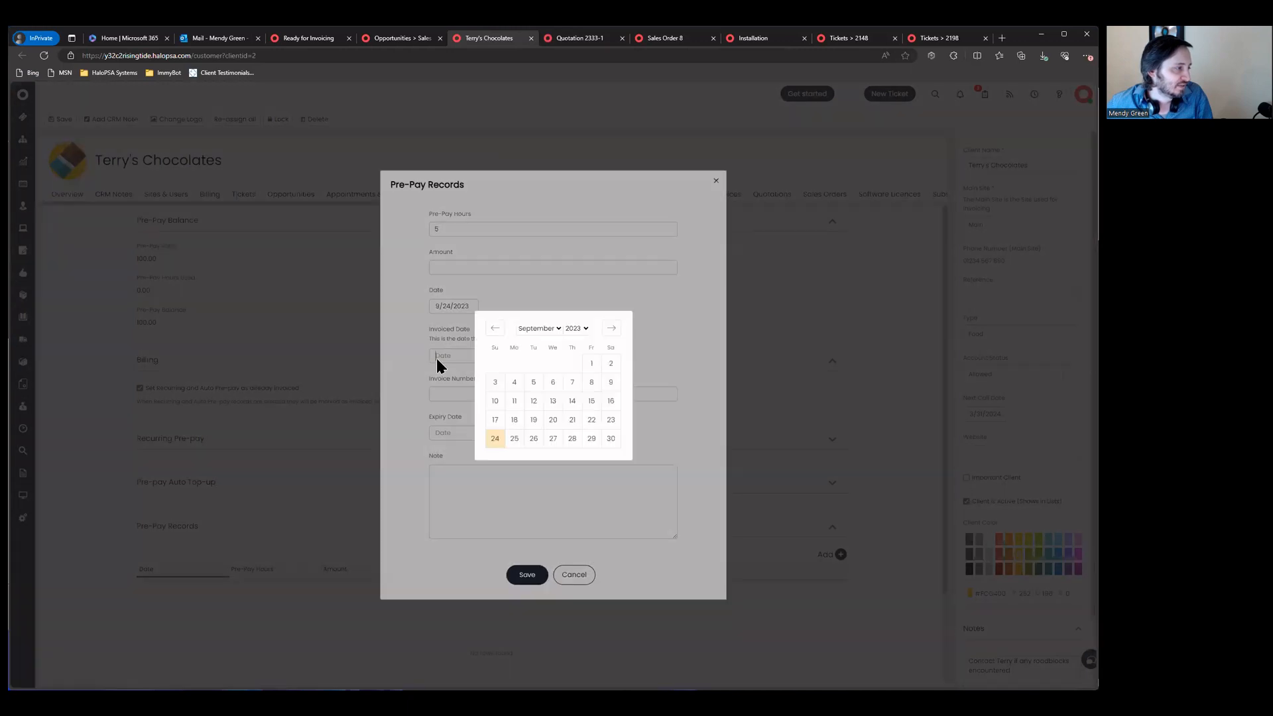
pyautogui.click(490, 443)
pyautogui.click(455, 396)
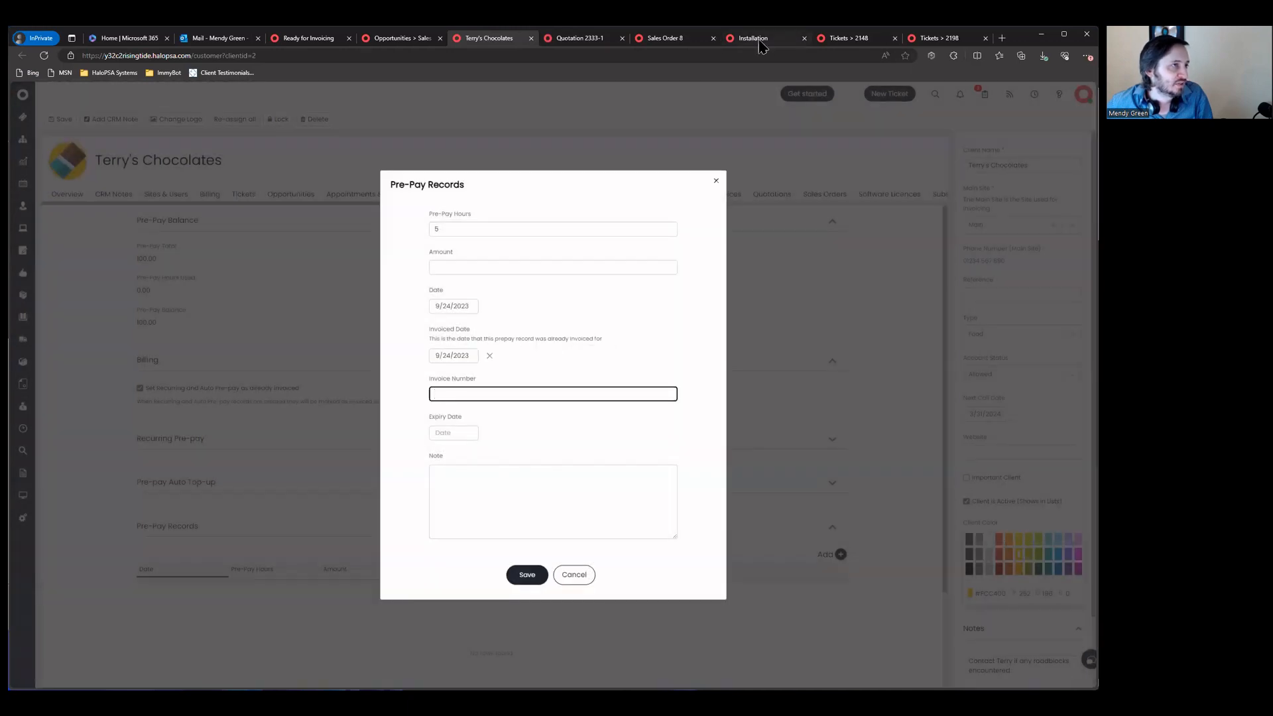
# Step: Check Invoice 6 for the invoice number, enter it, and save the pre-pay changes
pyautogui.click(646, 40)
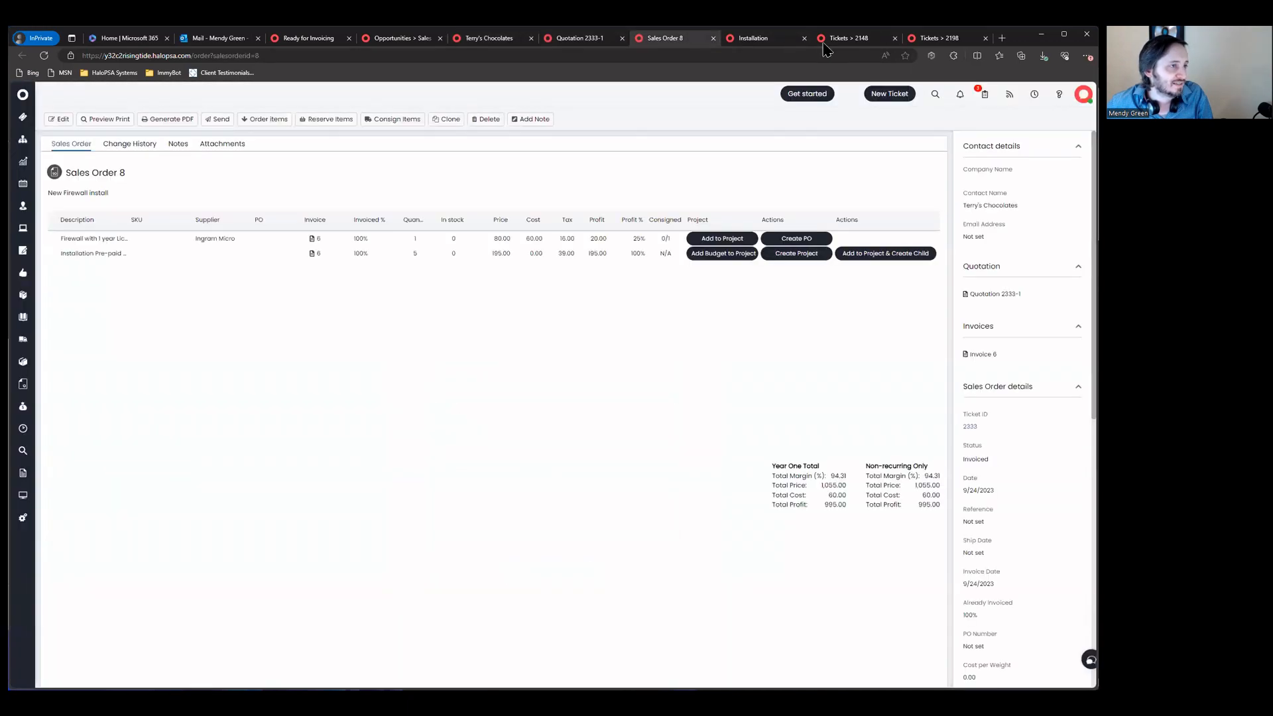
pyautogui.click(980, 355)
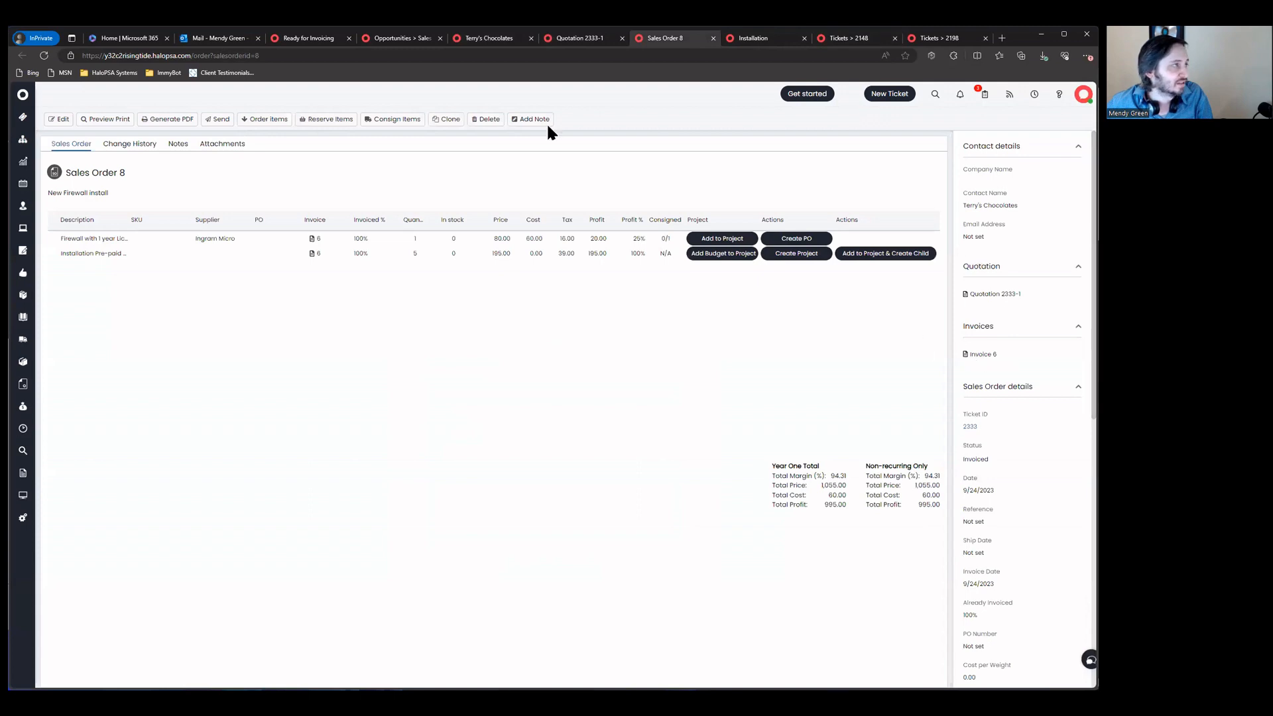
pyautogui.write('5')
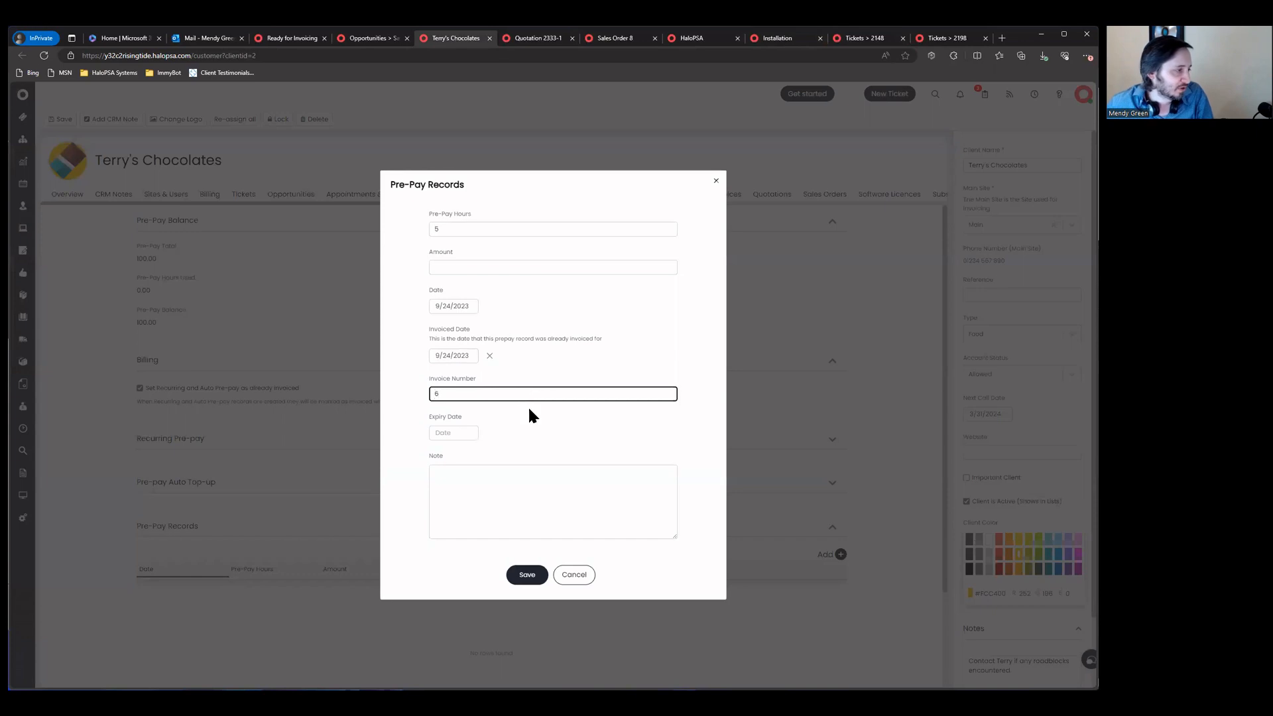
pyautogui.click(521, 577)
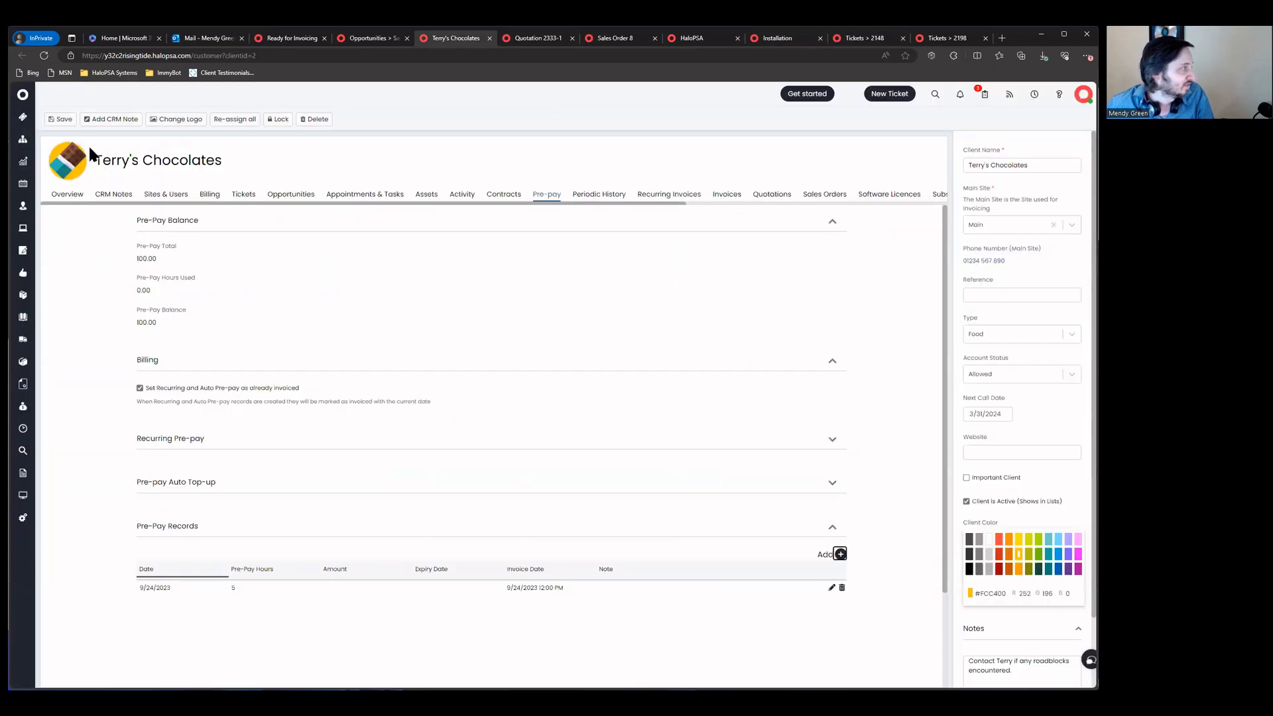
pyautogui.click(64, 119)
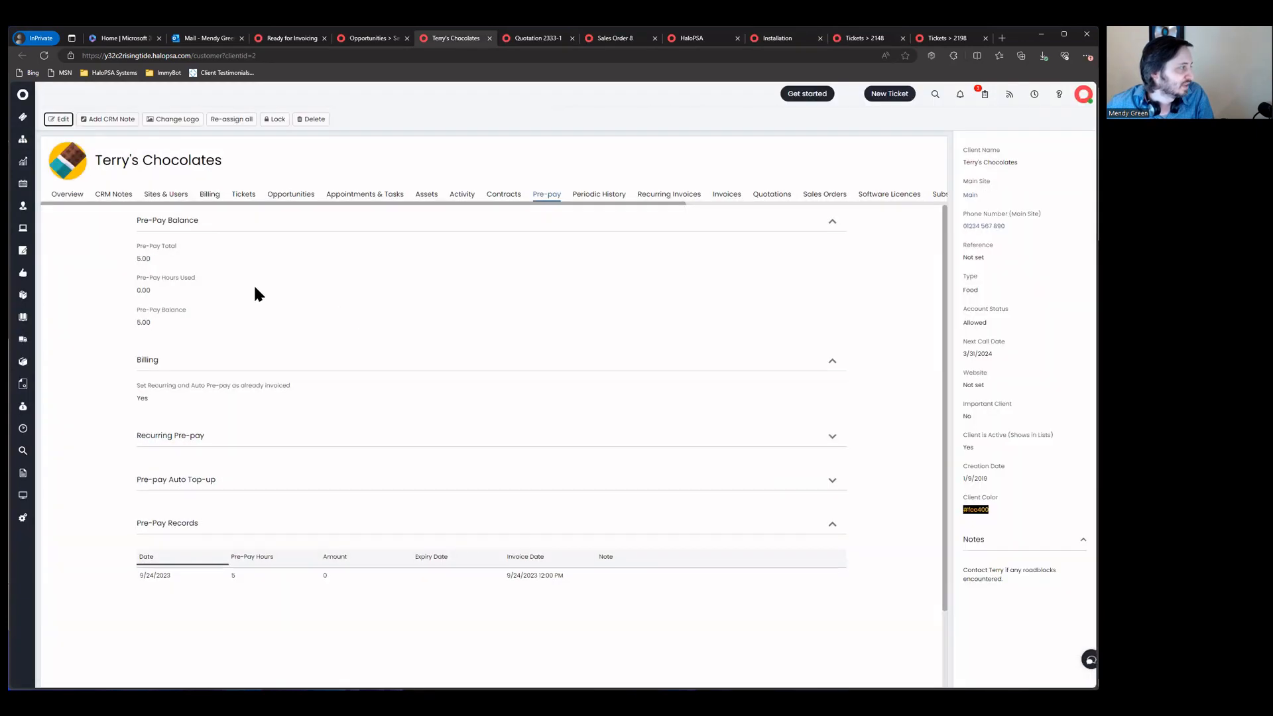
pyautogui.moveTo(126, 256); pyautogui.dragTo(215, 366)
pyautogui.click(89, 450)
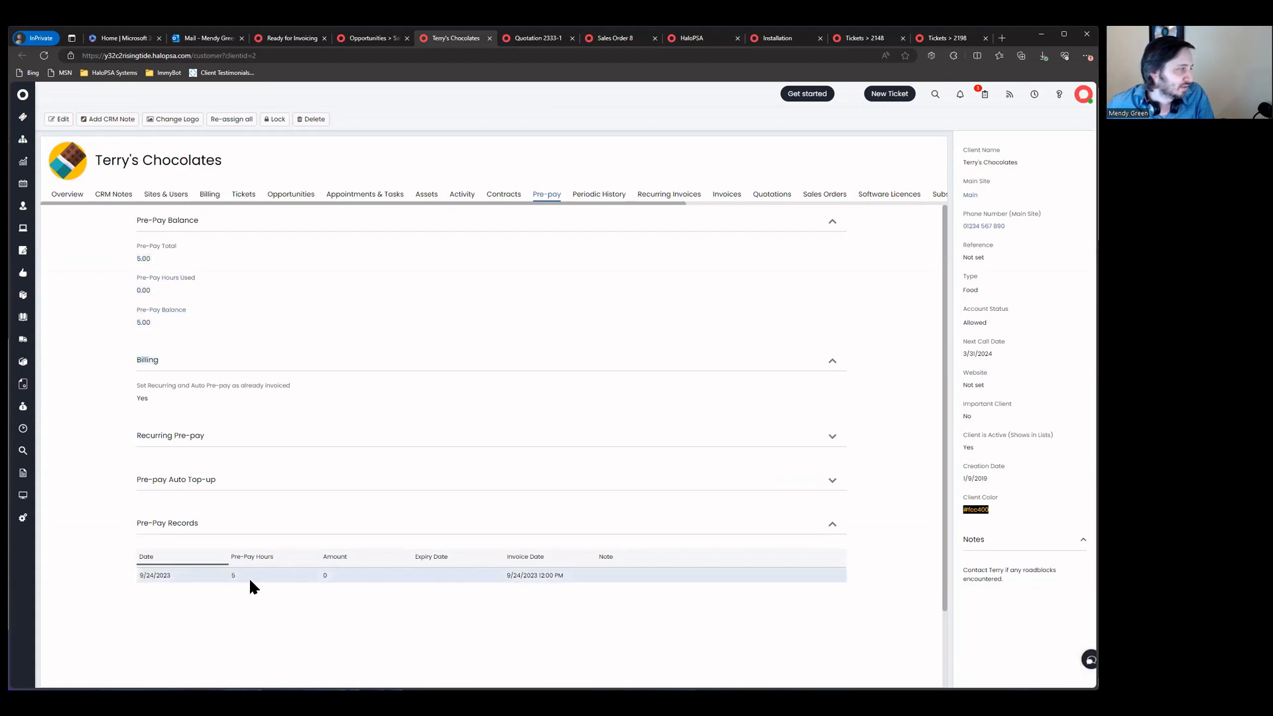
pyautogui.click(540, 38)
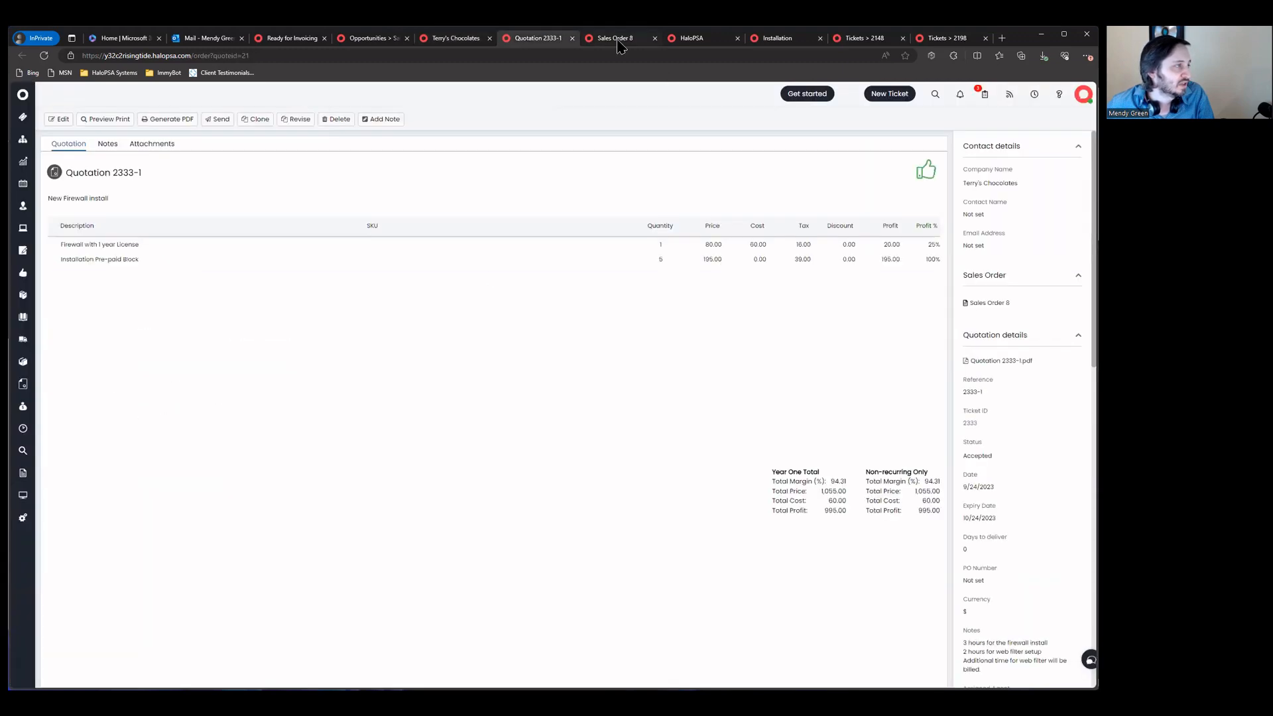
# Step: Create project 2334 from Sales Order 8's Installation Pre-paid Block line
pyautogui.click(616, 38)
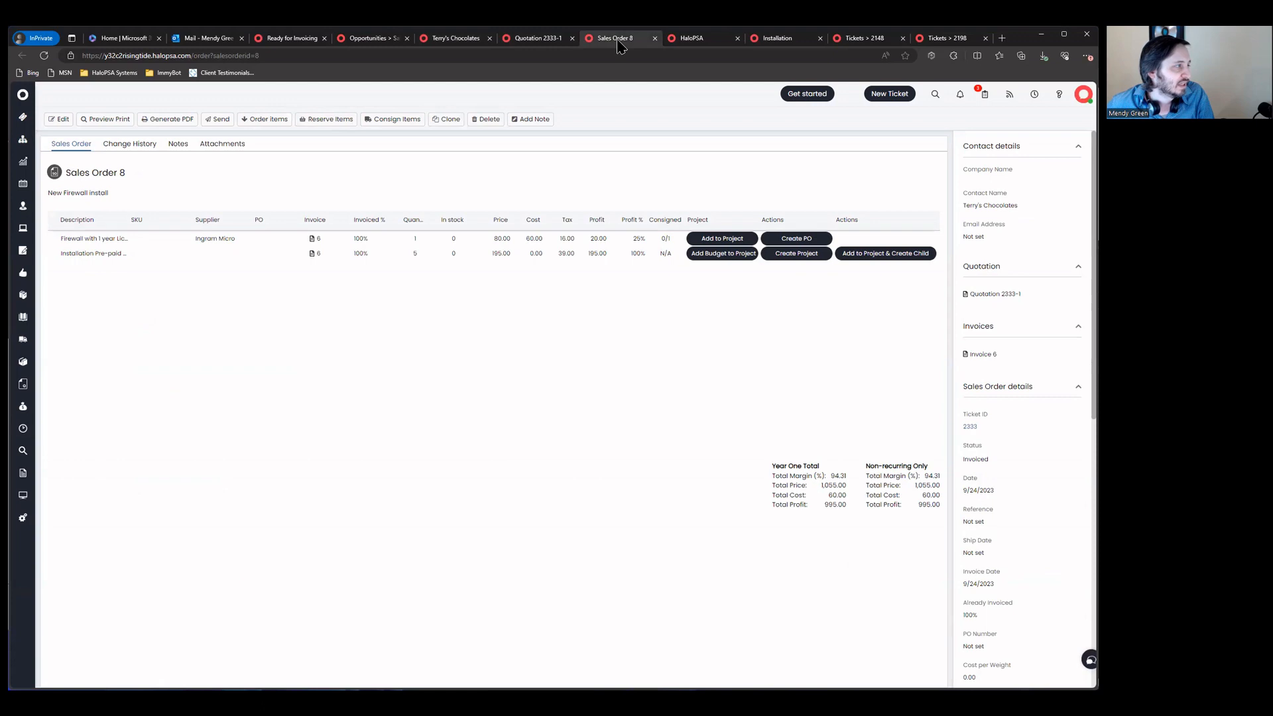
pyautogui.click(796, 254)
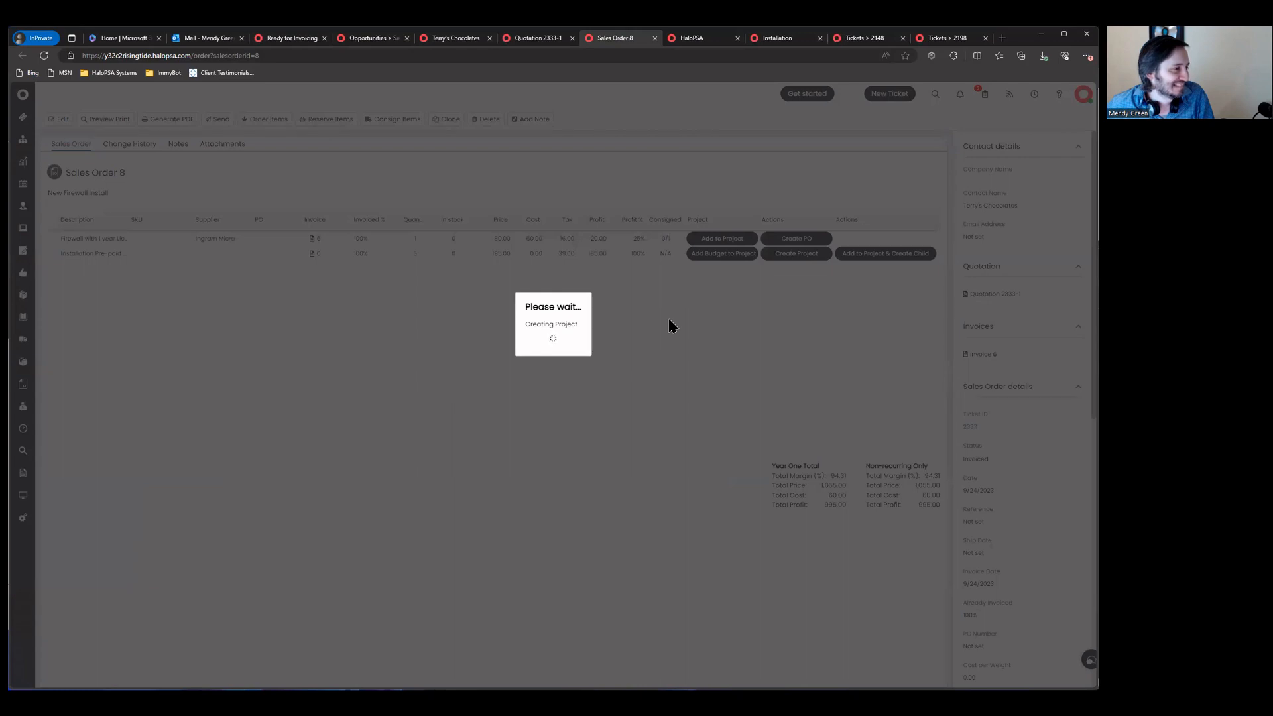
pyautogui.click(702, 41)
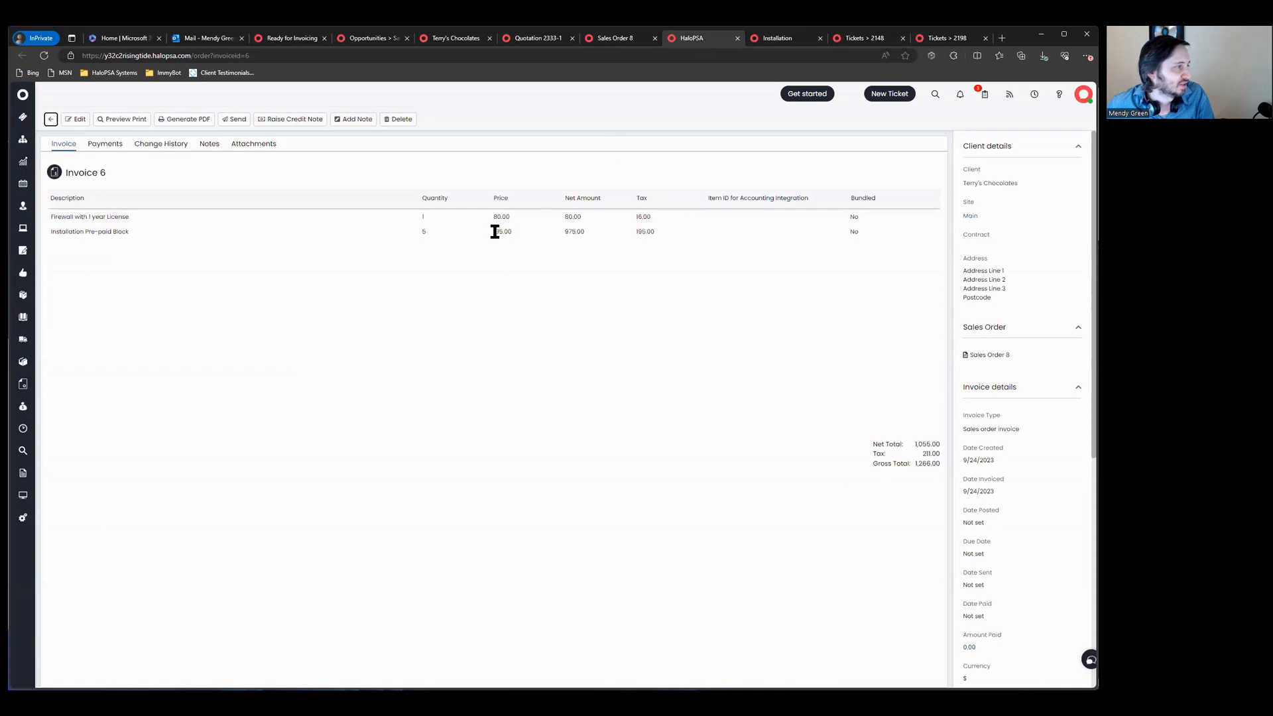
pyautogui.scroll(-10, 1014, 437)
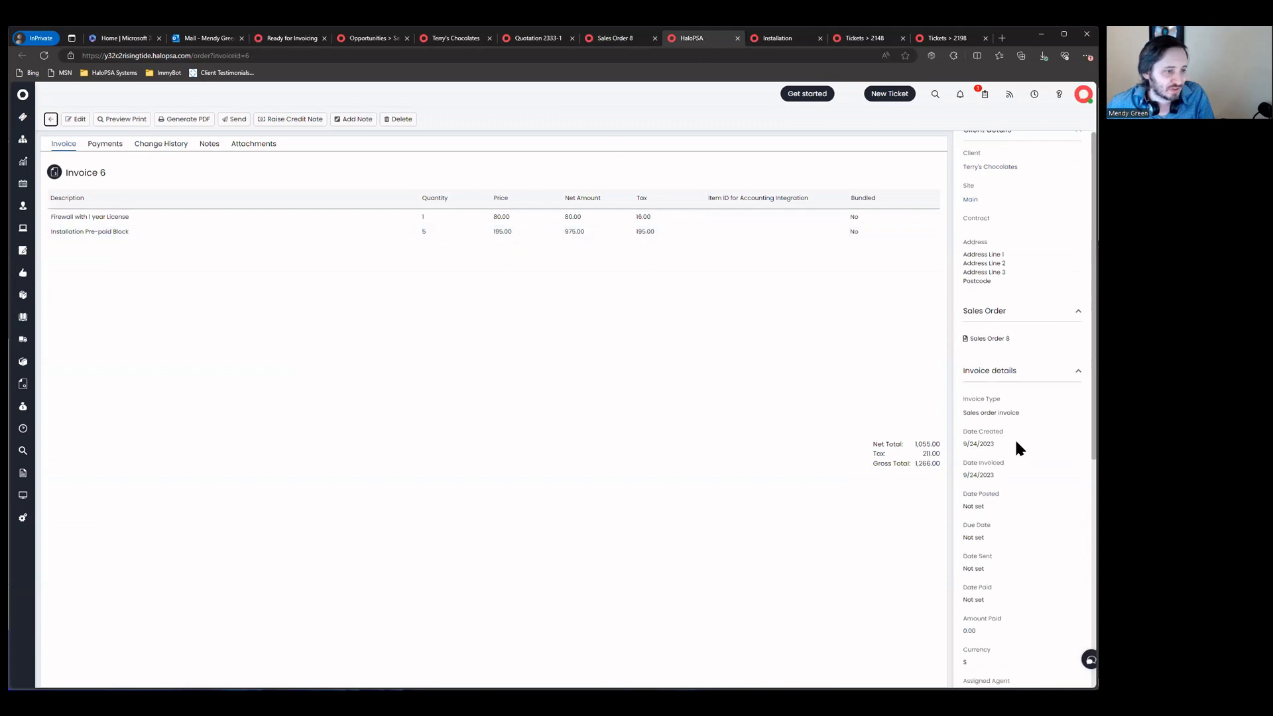
pyautogui.scroll(10, 1015, 438)
pyautogui.click(610, 44)
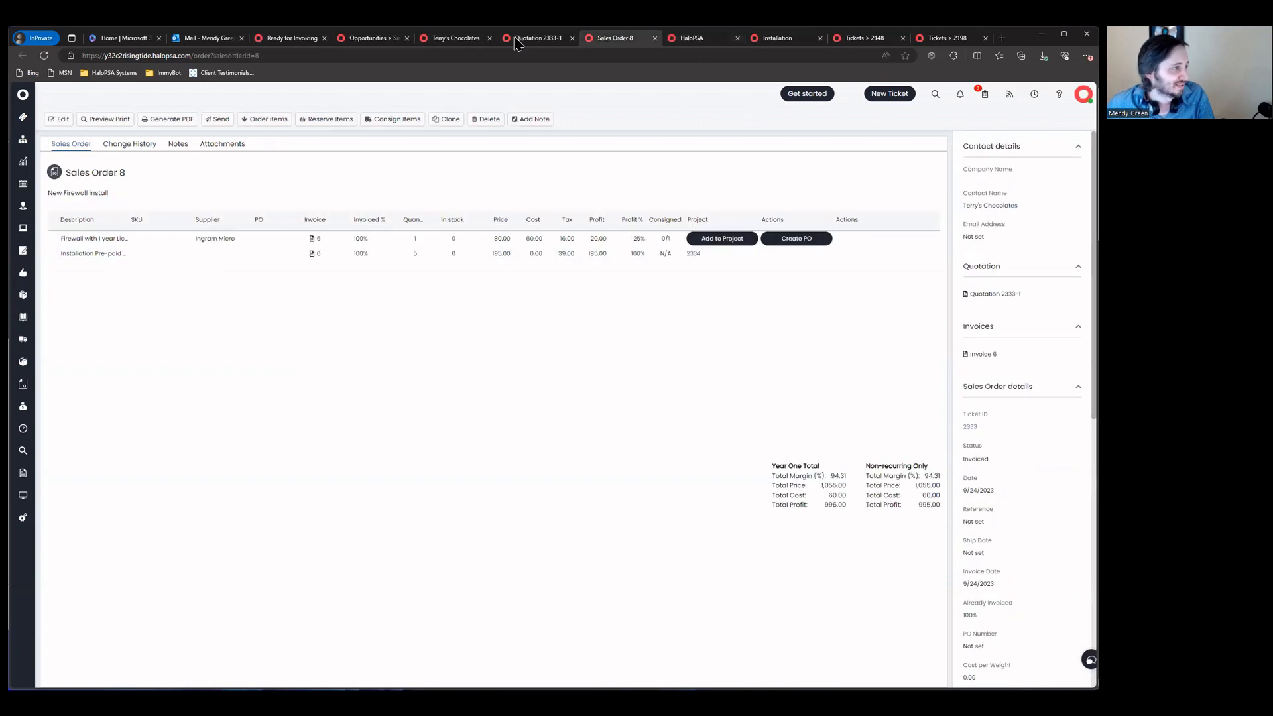
# Step: Open project 2334 and go to its Details
pyautogui.click(691, 254)
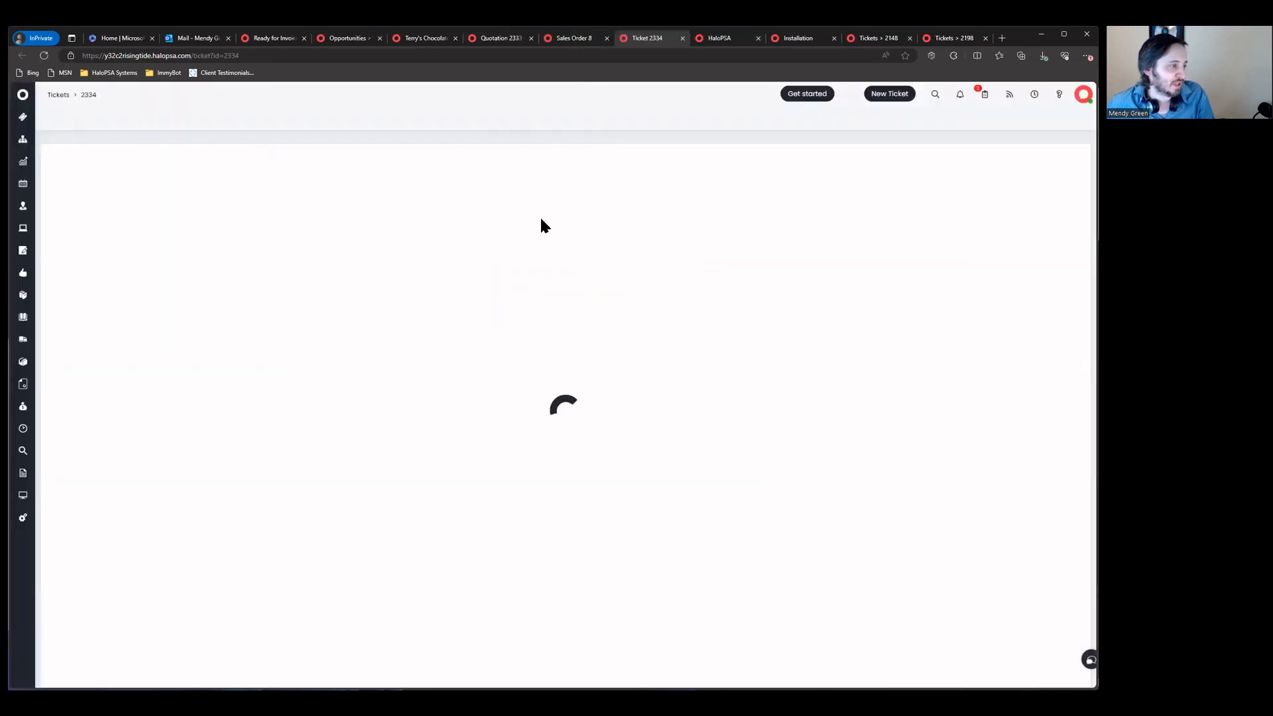
pyautogui.click(110, 198)
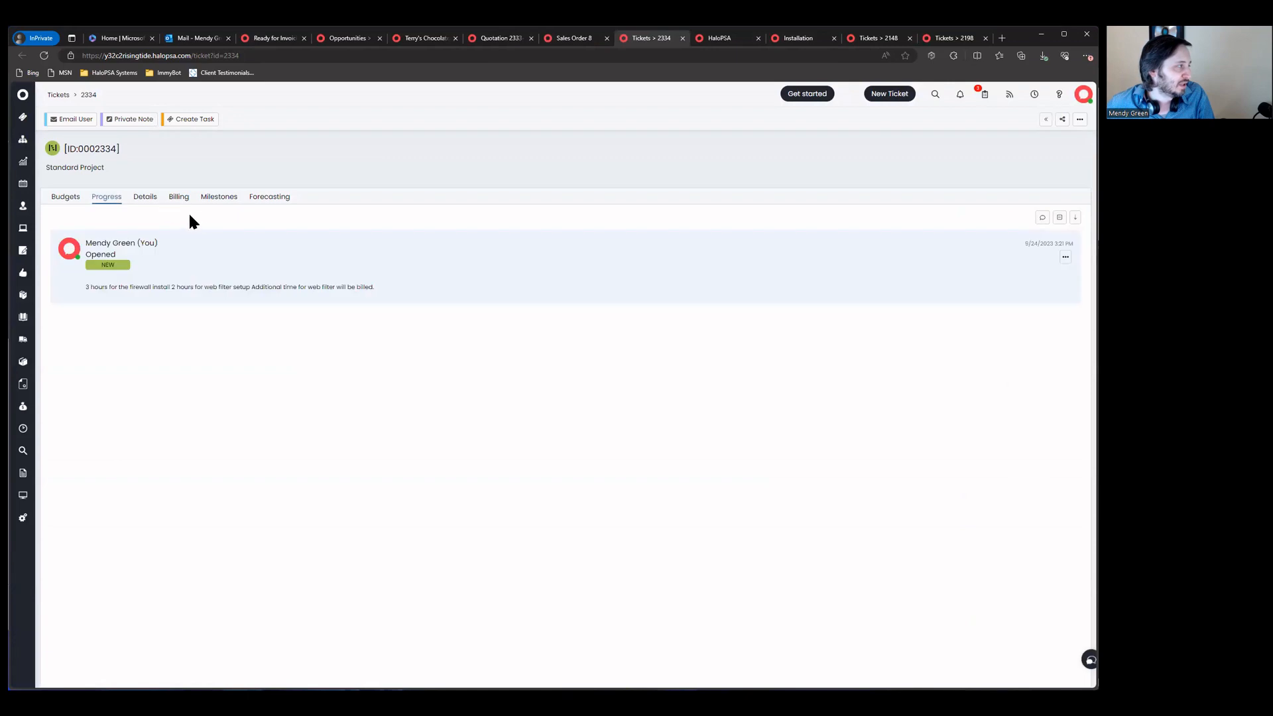
pyautogui.click(147, 197)
pyautogui.scroll(-15, 218, 310)
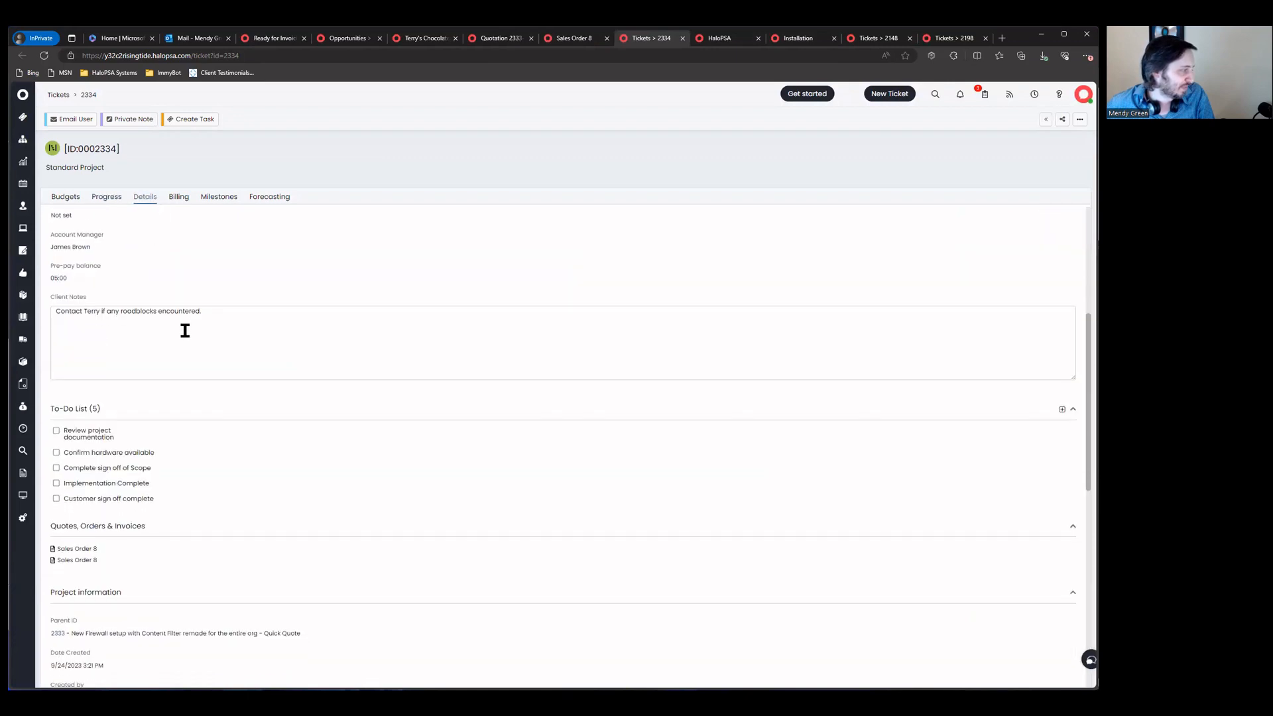
pyautogui.scroll(-2, 121, 469)
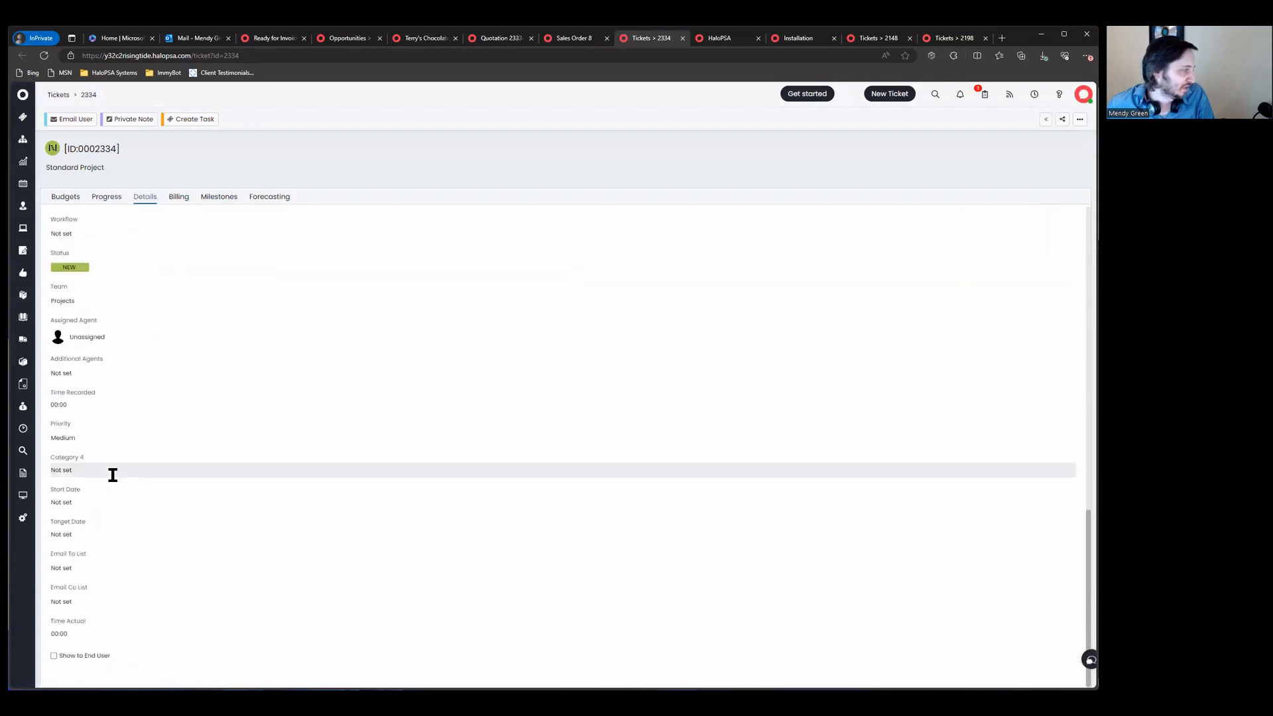
# Step: Set Category 4 to Projects > Prepaid Block (Overtime Billed) and start a new task
pyautogui.click(102, 467)
pyautogui.click(99, 474)
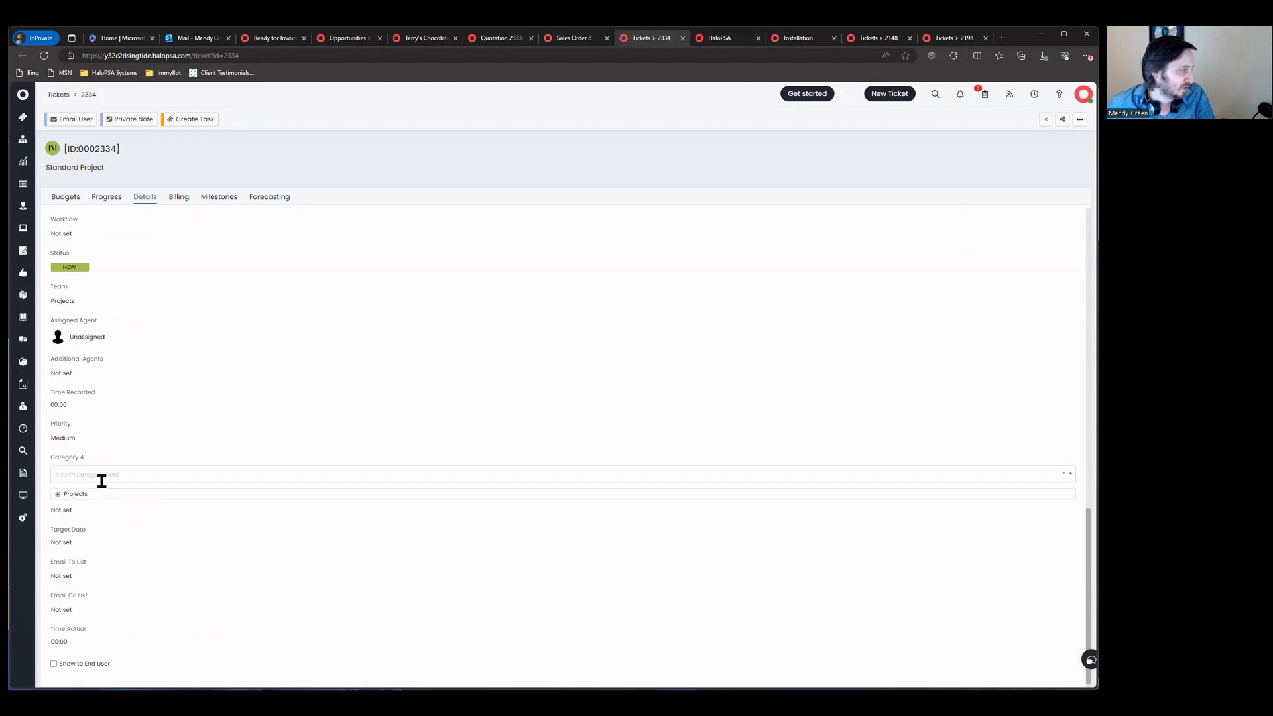
pyautogui.click(57, 494)
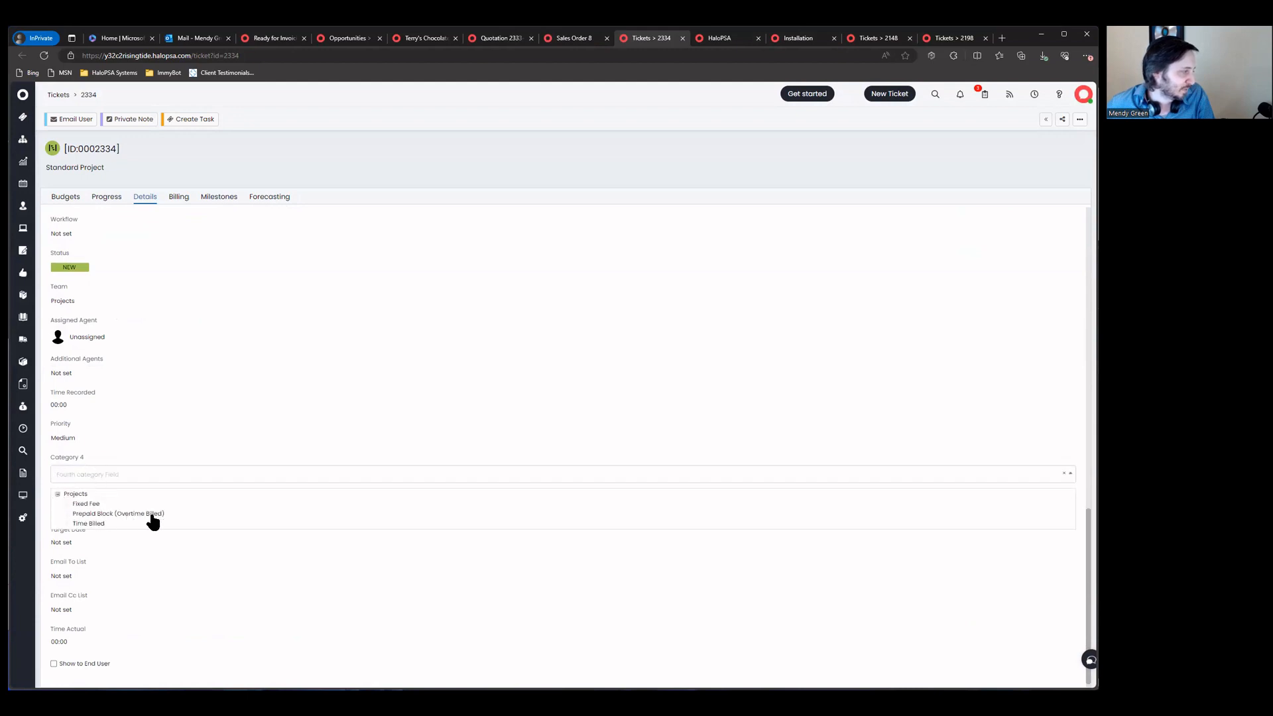
pyautogui.click(123, 515)
pyautogui.click(199, 511)
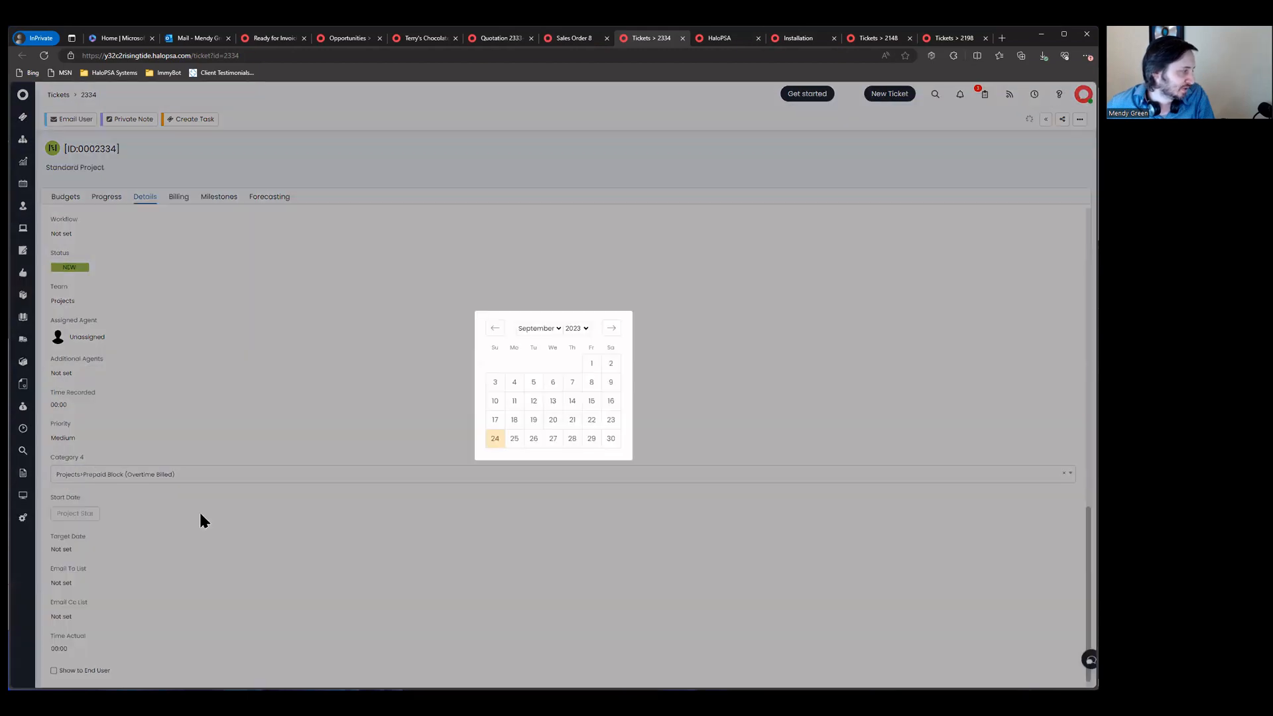
pyautogui.click(363, 418)
pyautogui.click(72, 197)
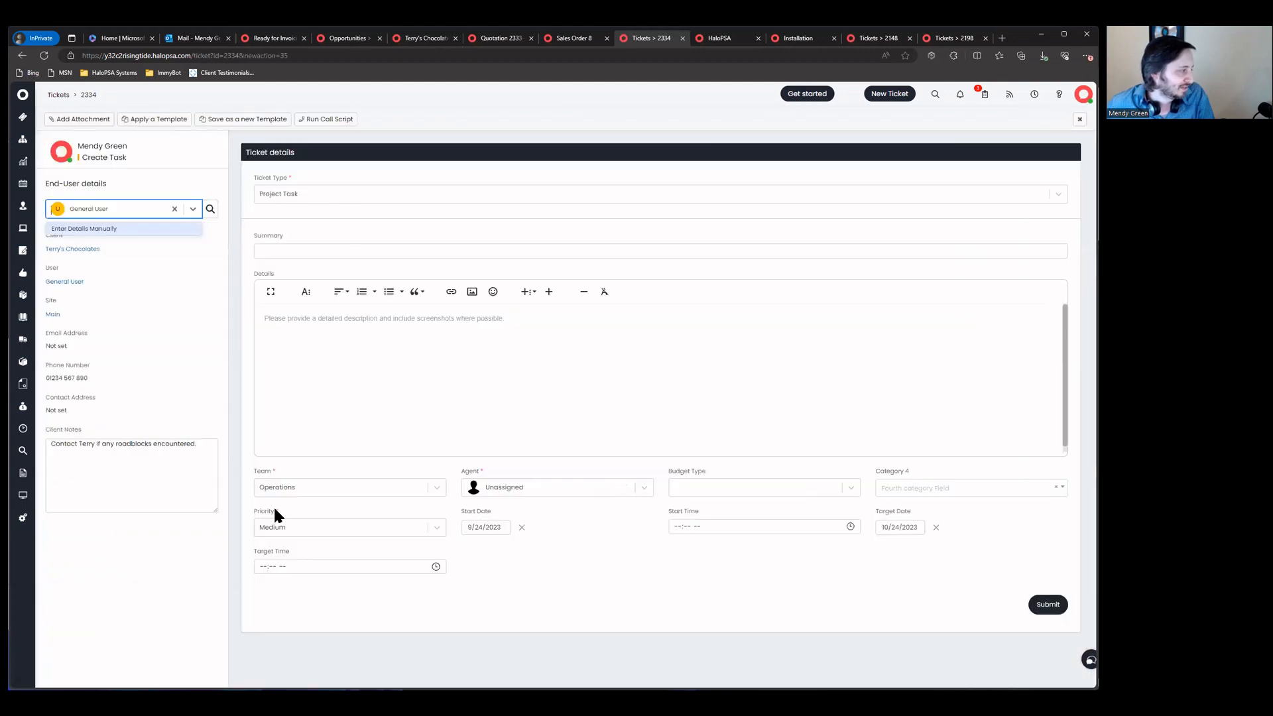
# Step: Set the new task's Category 4 to Projects > Prepaid Block (Overtime Billed)
pyautogui.click(794, 494)
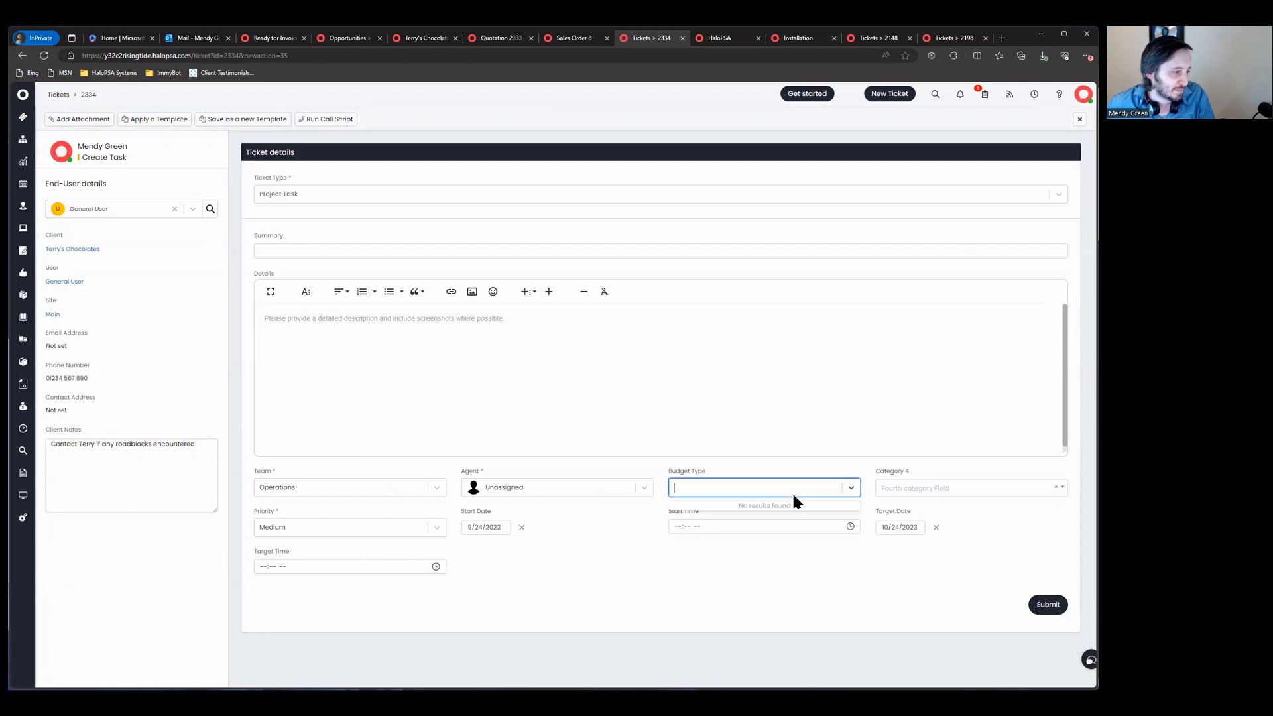
pyautogui.click(925, 489)
pyautogui.click(881, 508)
pyautogui.click(963, 518)
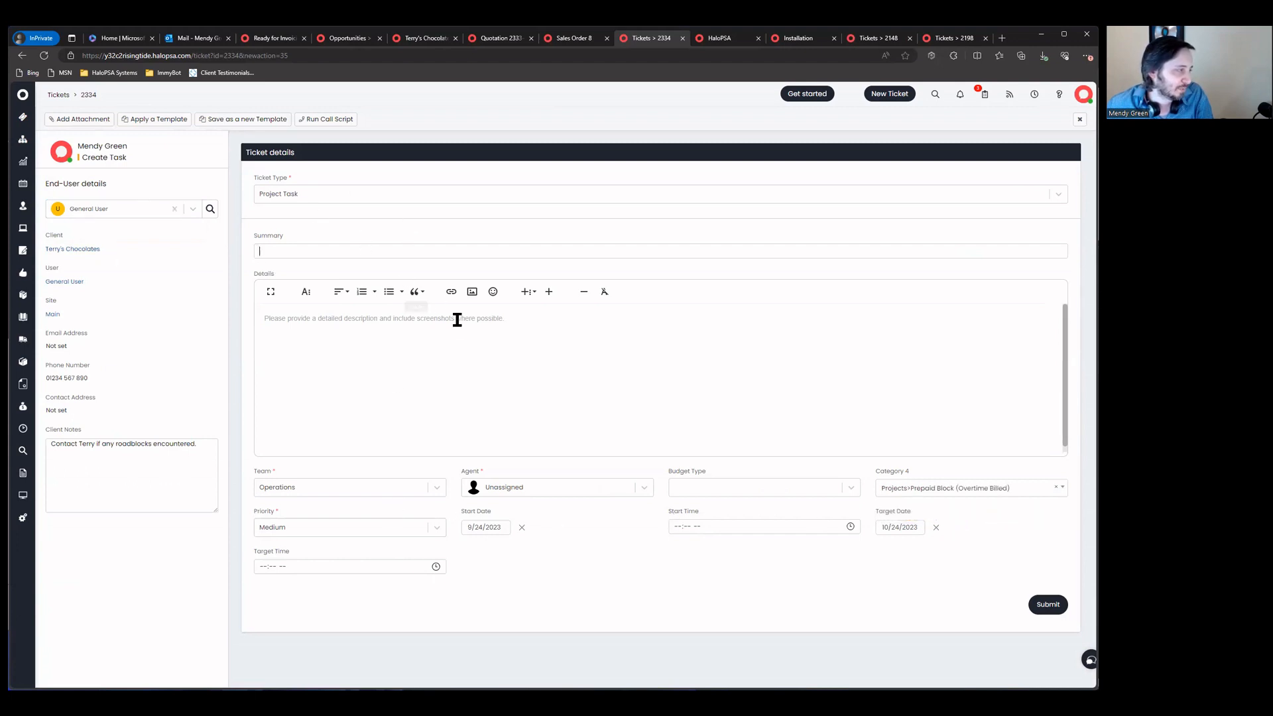
# Step: Give the task the summary 'Setup Web Filtering' and submit it
pyautogui.write('Setup')
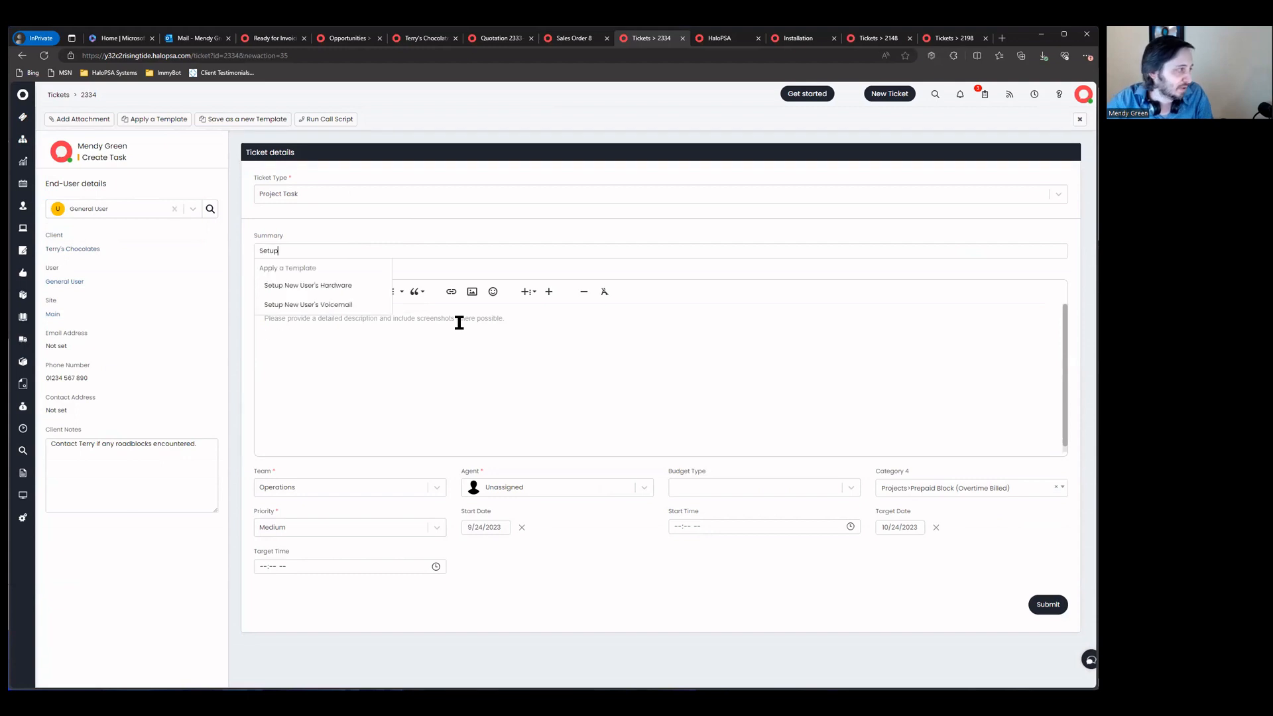
pyautogui.write(' Content Filter')
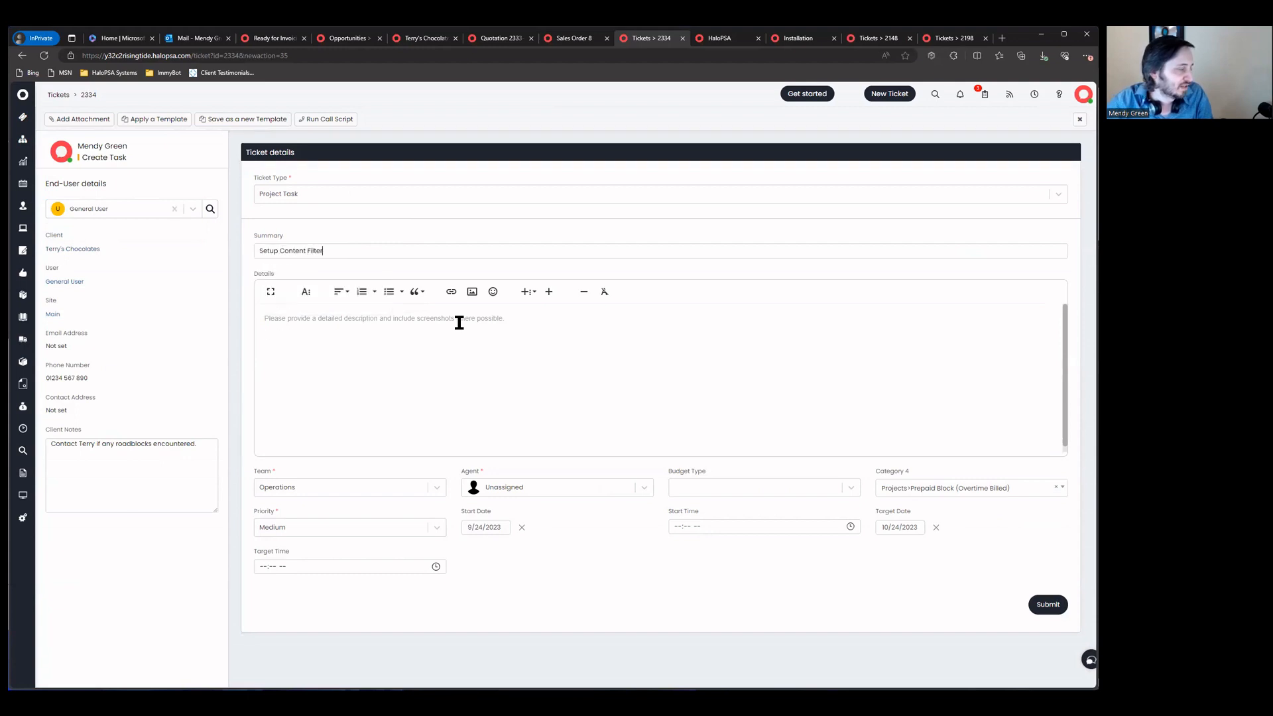
pyautogui.hotkey('ctrl', 'BackSpace')
pyautogui.hotkey('ctrl', 'BackSpace')
pyautogui.write('Web Filtering')
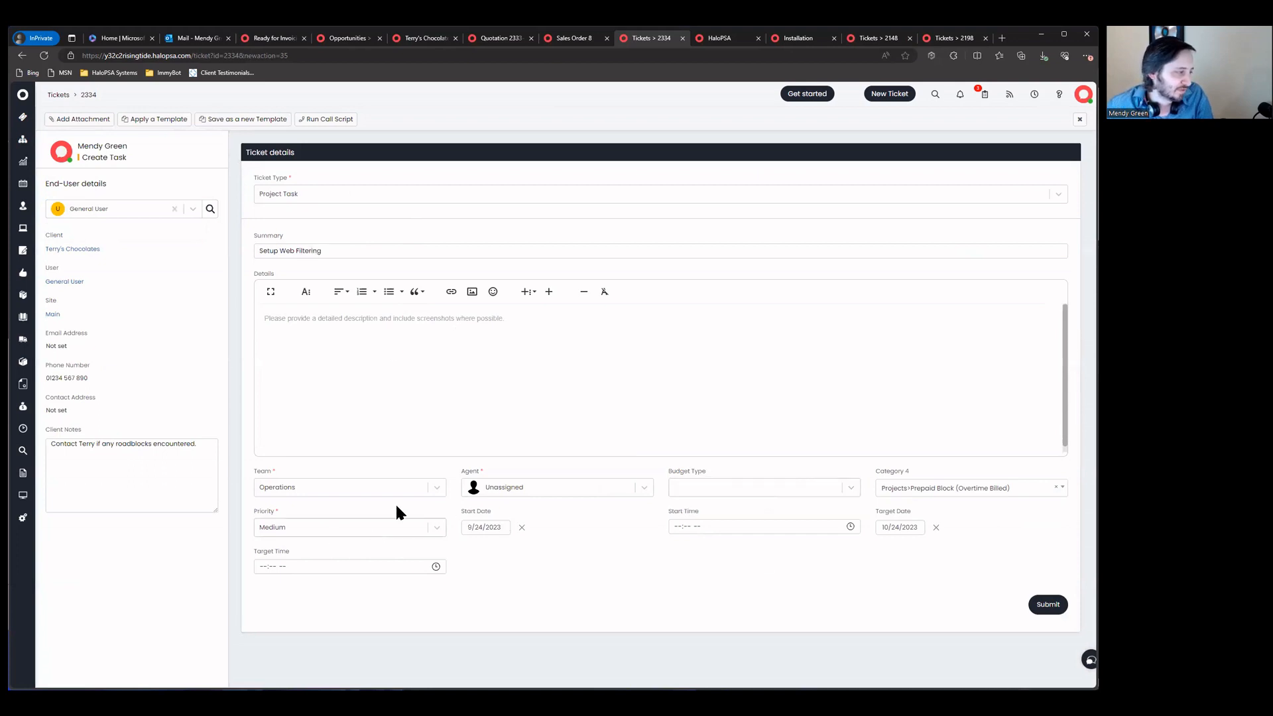
pyautogui.click(1047, 605)
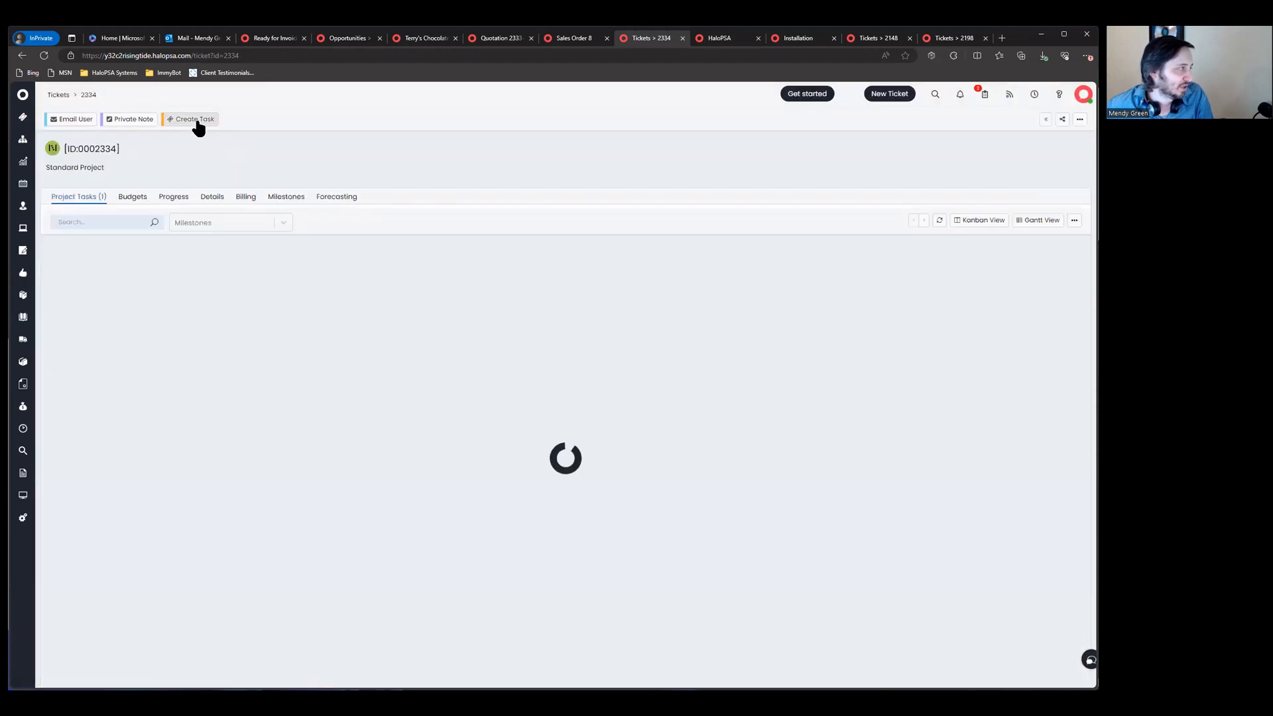
pyautogui.click(197, 120)
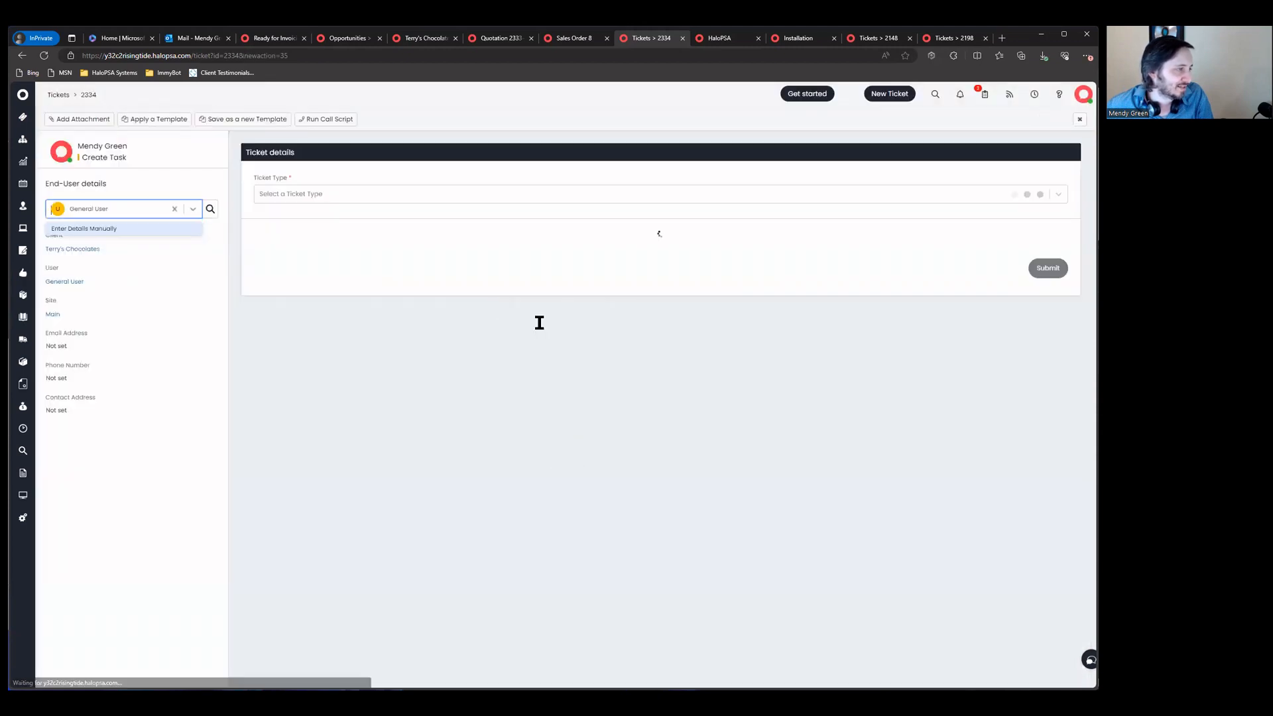
# Step: Submit an 'Install Firewall' task in Projects > Prepaid Block (Overtime Billed)
pyautogui.click(954, 488)
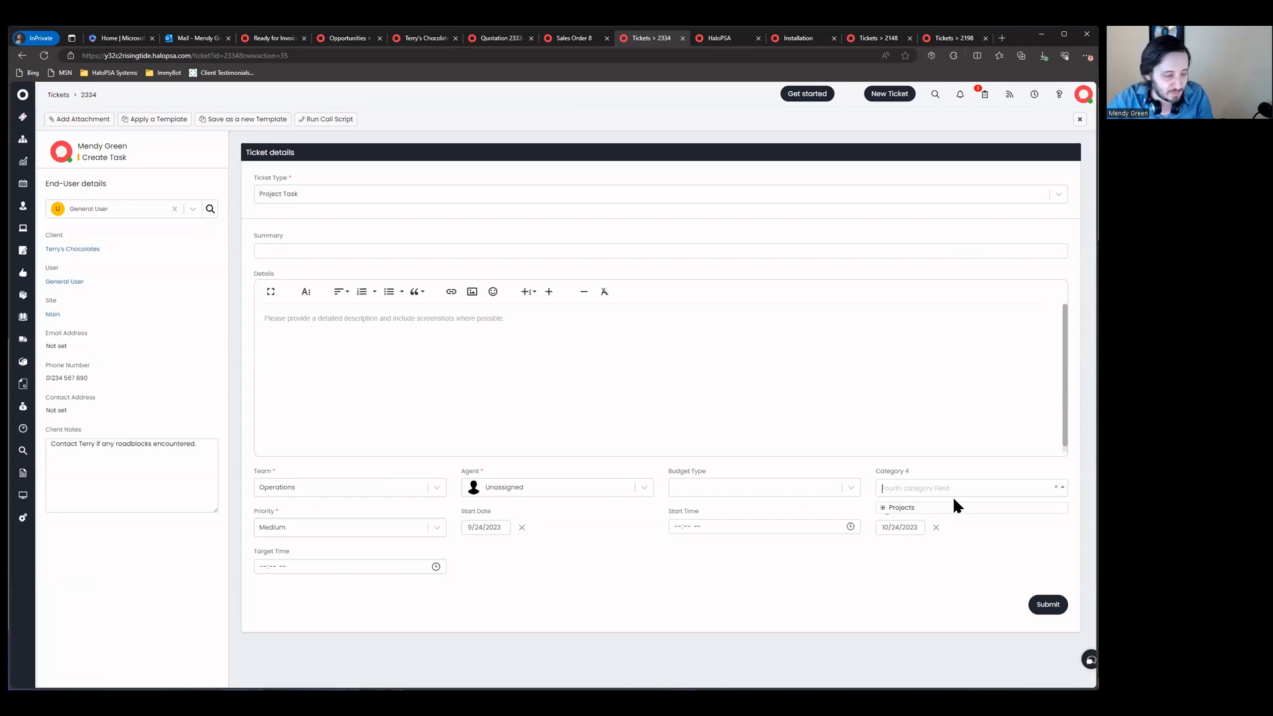
pyautogui.click(949, 515)
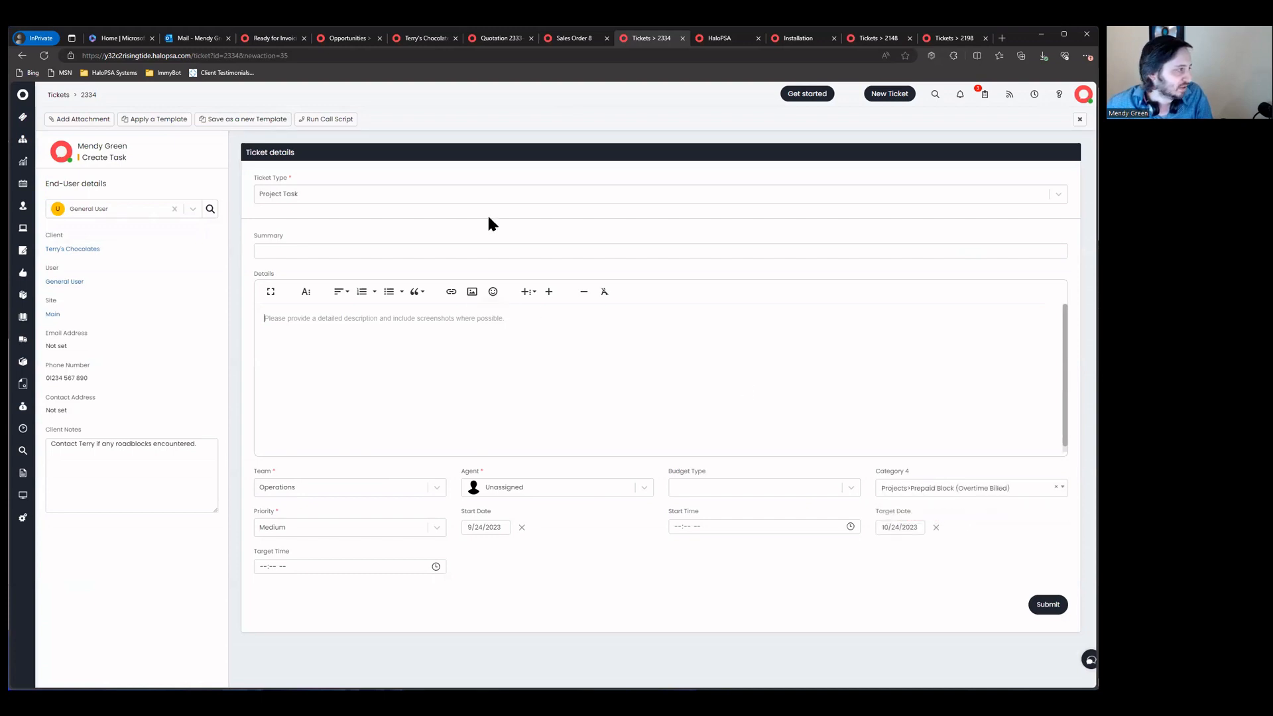
pyautogui.write('Install Firewall')
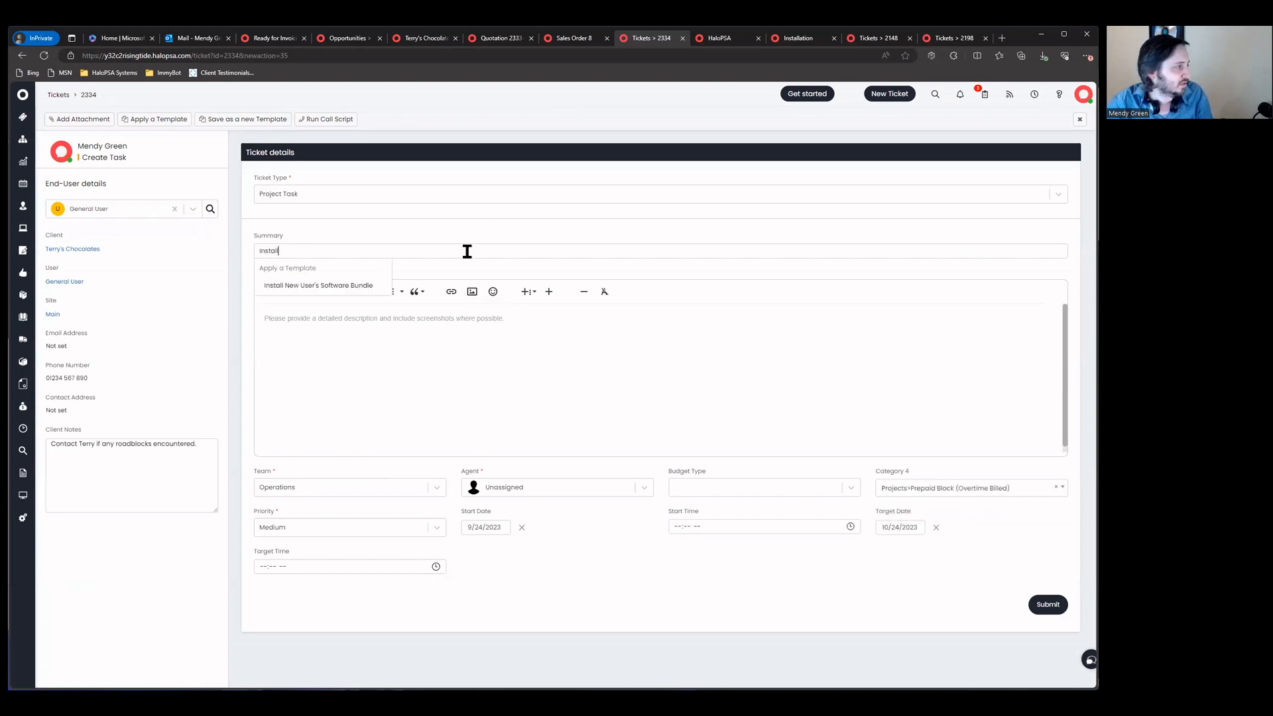
pyautogui.click(1046, 603)
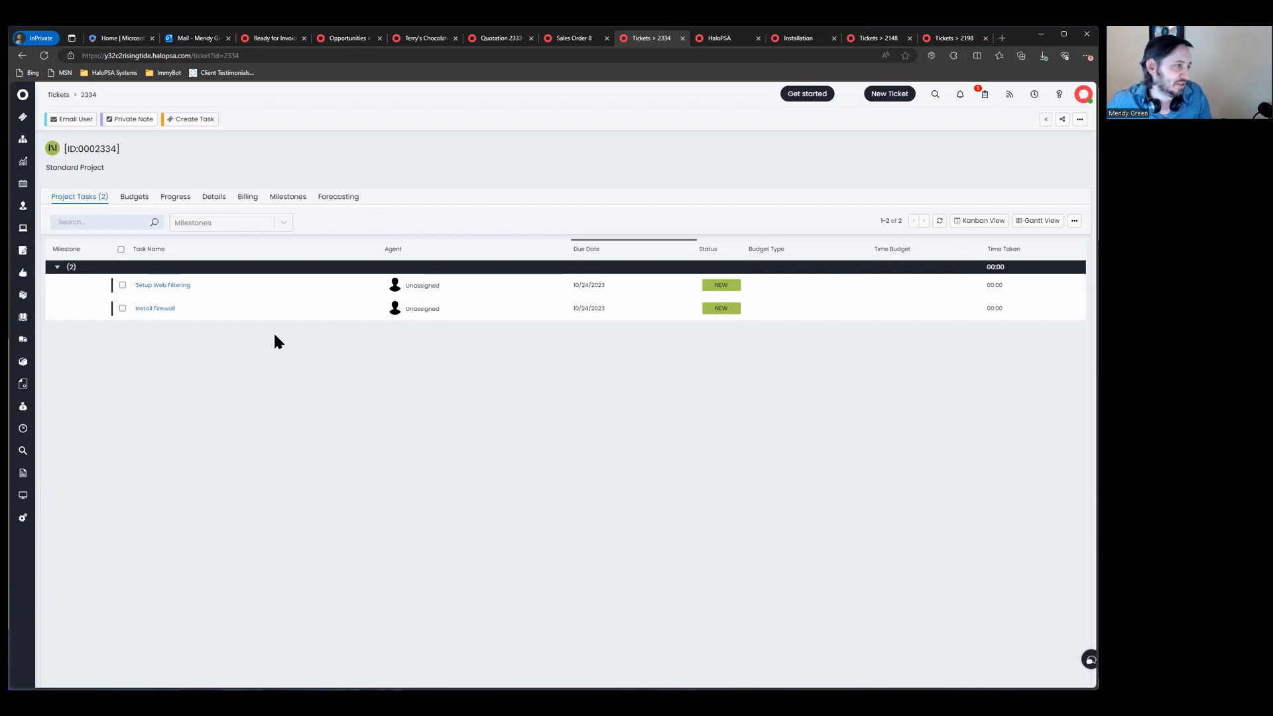
# Step: Start a private note on Install Firewall: On-Site Support, 03:00 time taken, status Closed
pyautogui.click(160, 309)
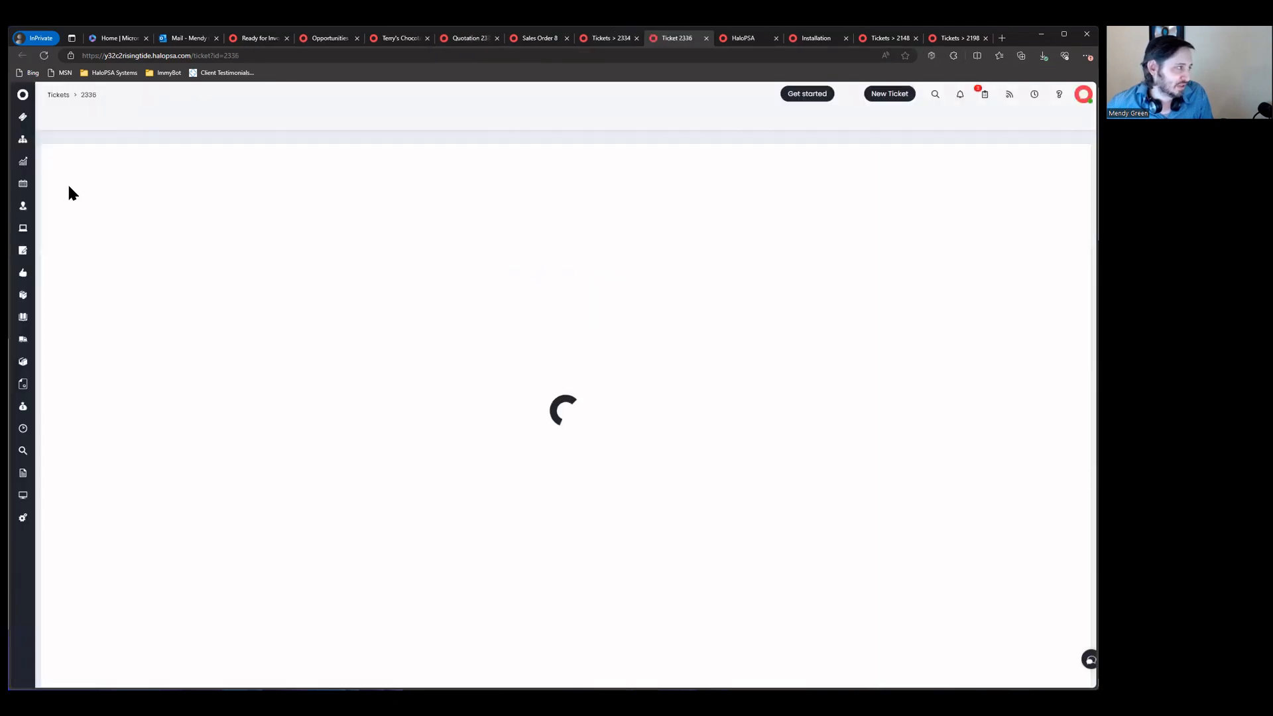
pyautogui.click(132, 120)
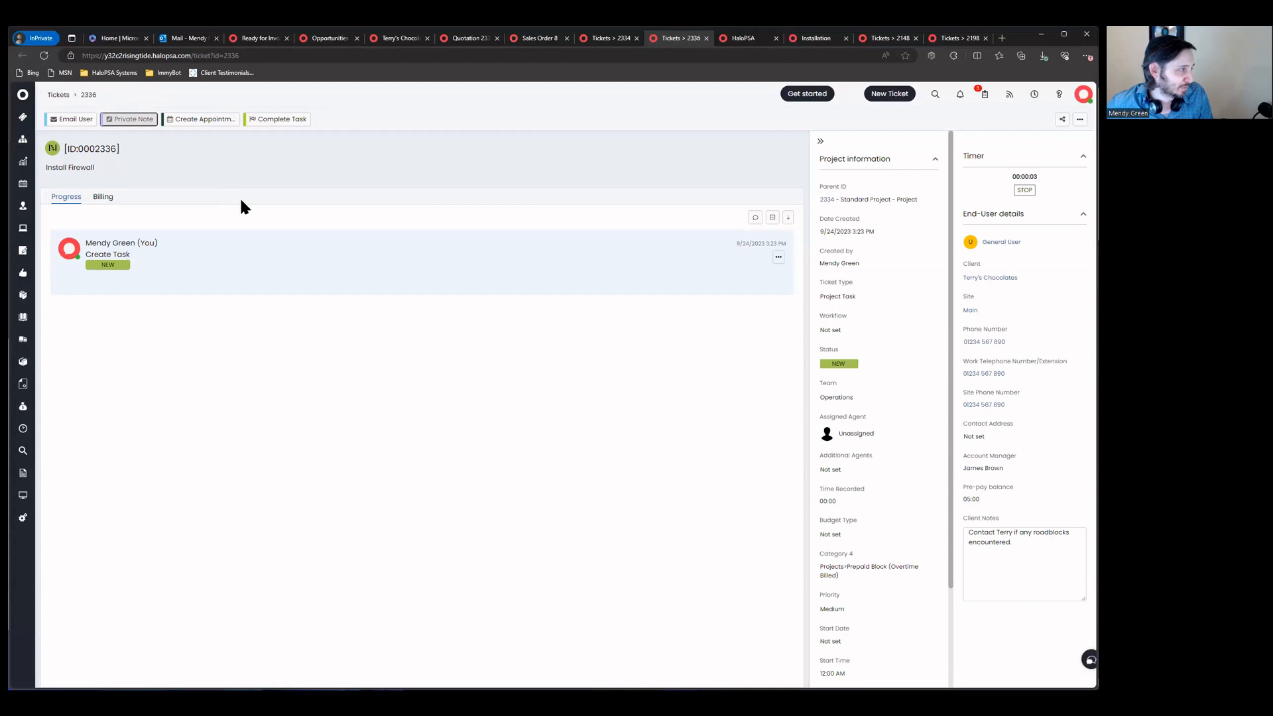
pyautogui.click(487, 390)
pyautogui.click(459, 434)
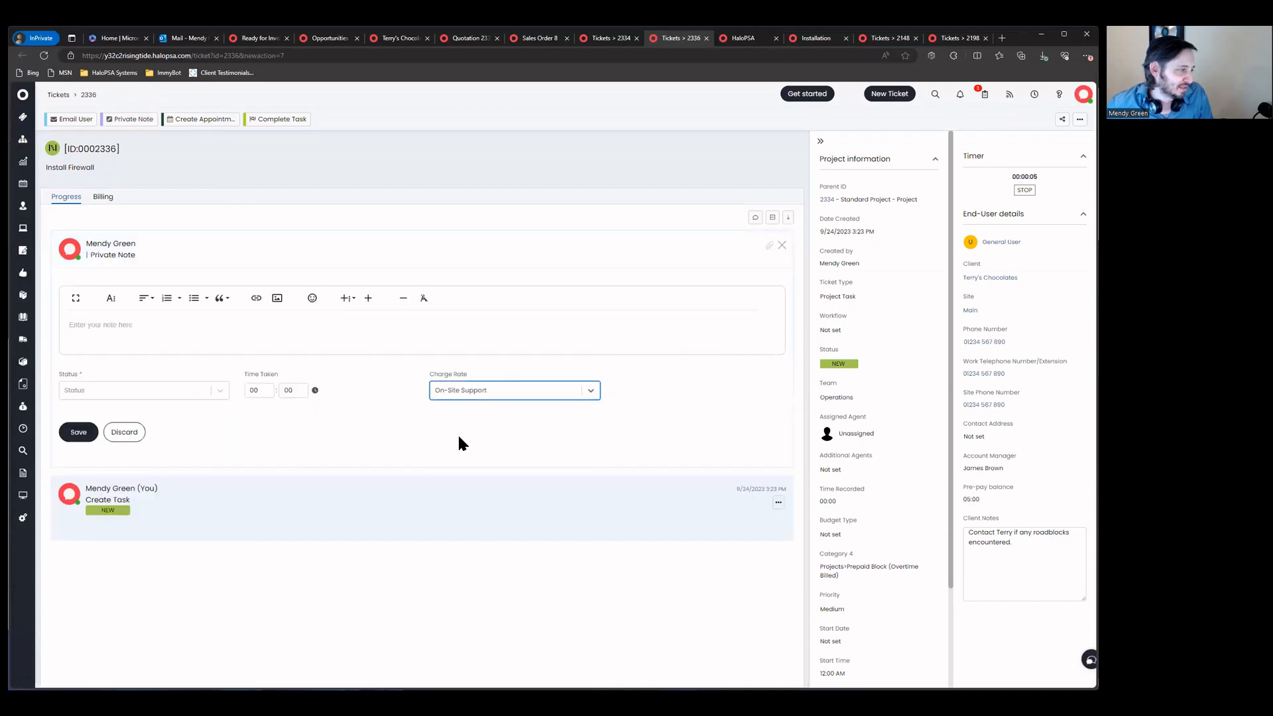
pyautogui.click(265, 395)
pyautogui.write('2')
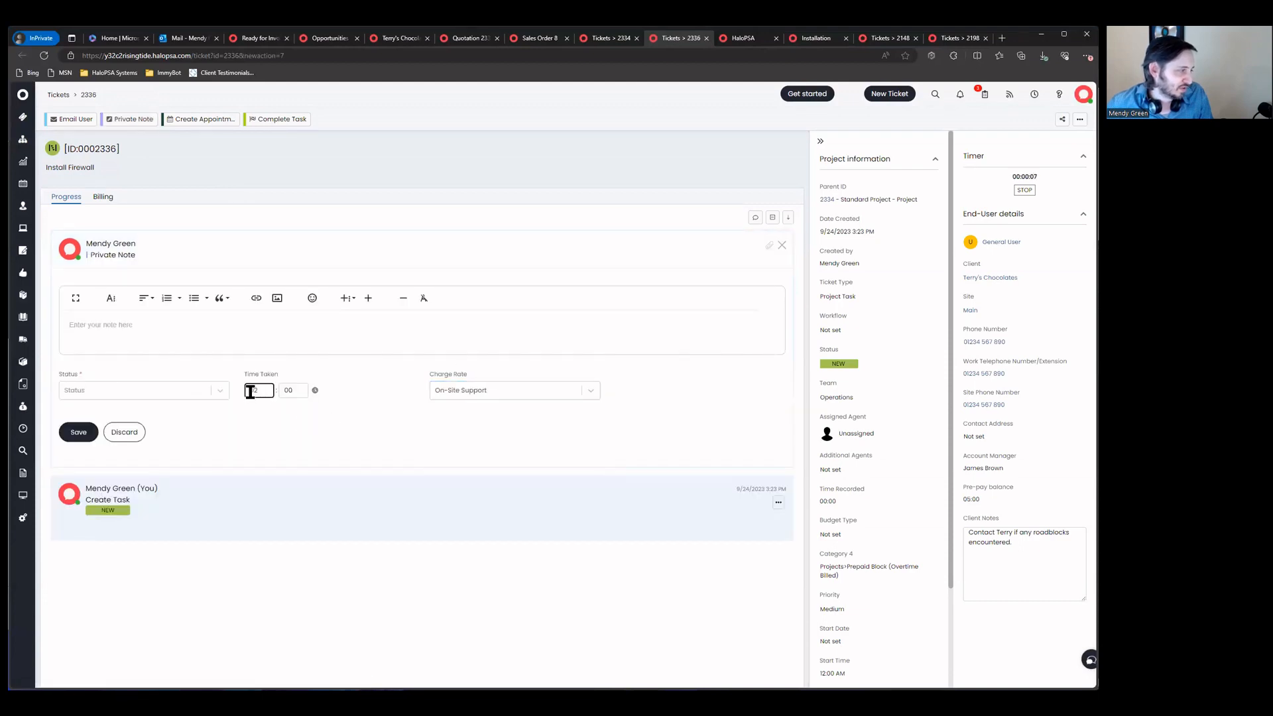
pyautogui.click(178, 394)
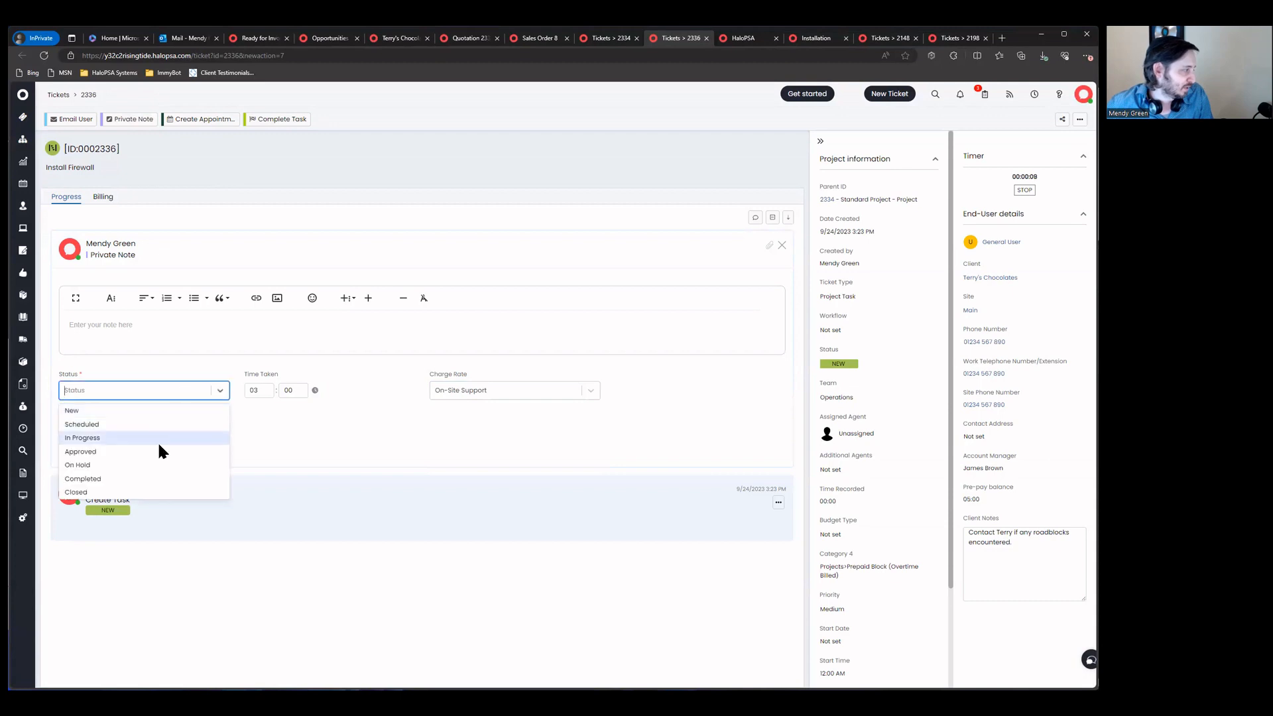
pyautogui.click(141, 491)
# Step: Write the note 'Firewall installed.' and save it, closing the task
pyautogui.click(188, 338)
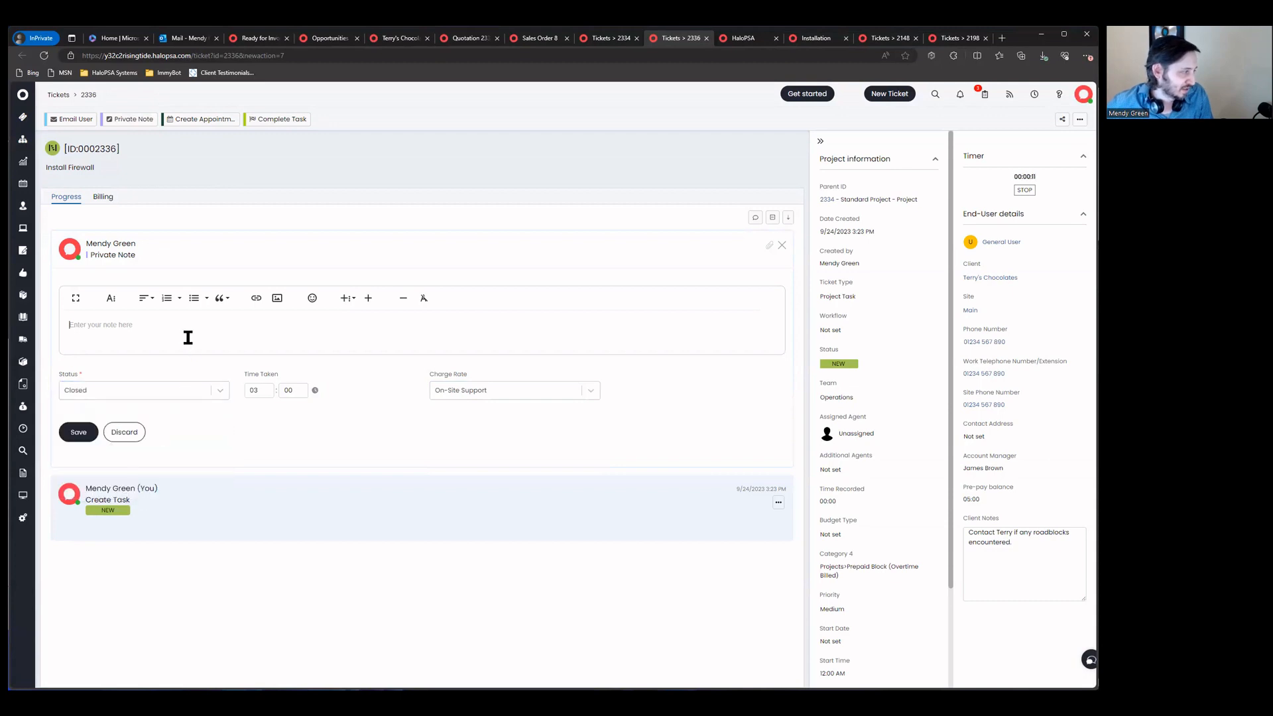
pyautogui.write('Firewall in')
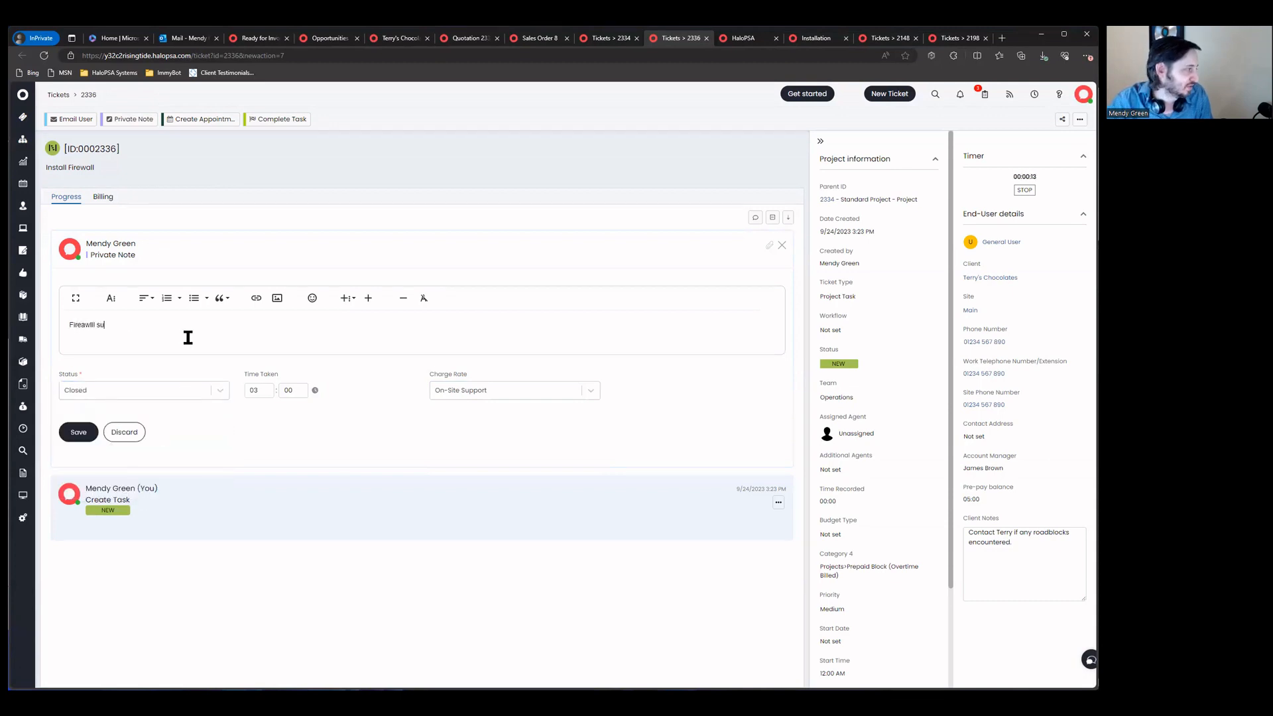
pyautogui.hotkey('ctrl', 'a')
pyautogui.write('Firewall installed.')
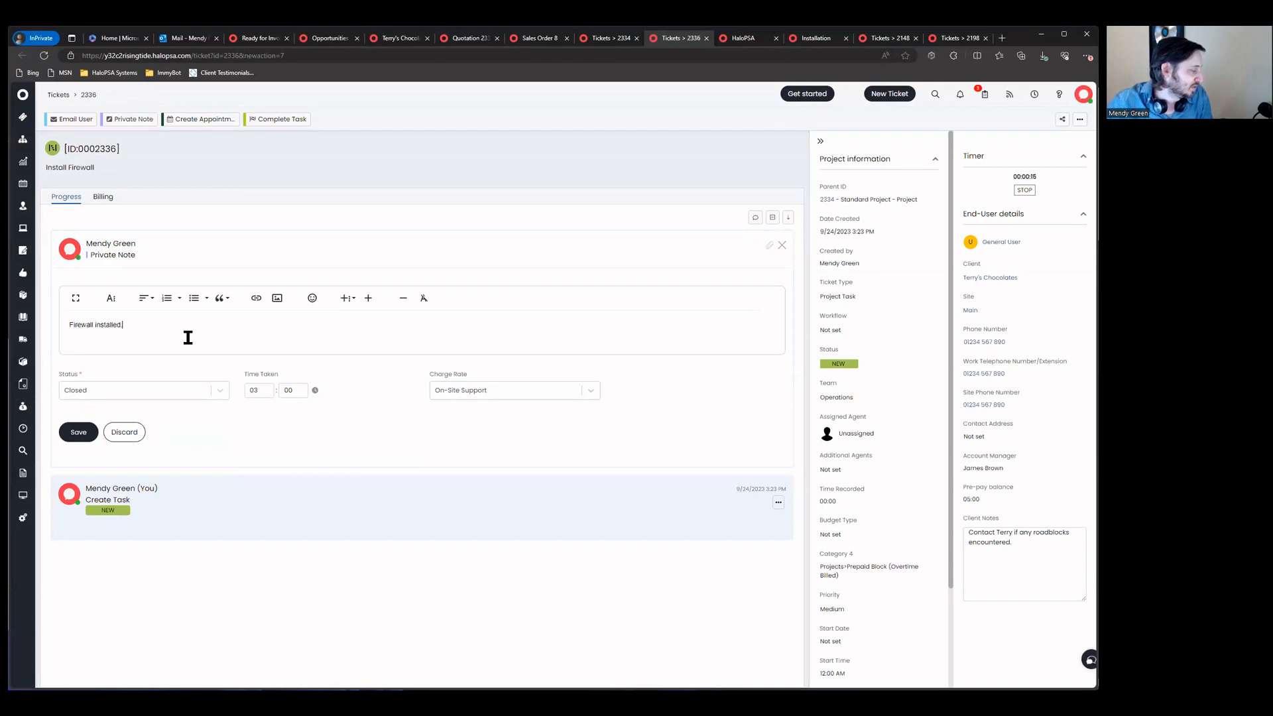
pyautogui.click(79, 432)
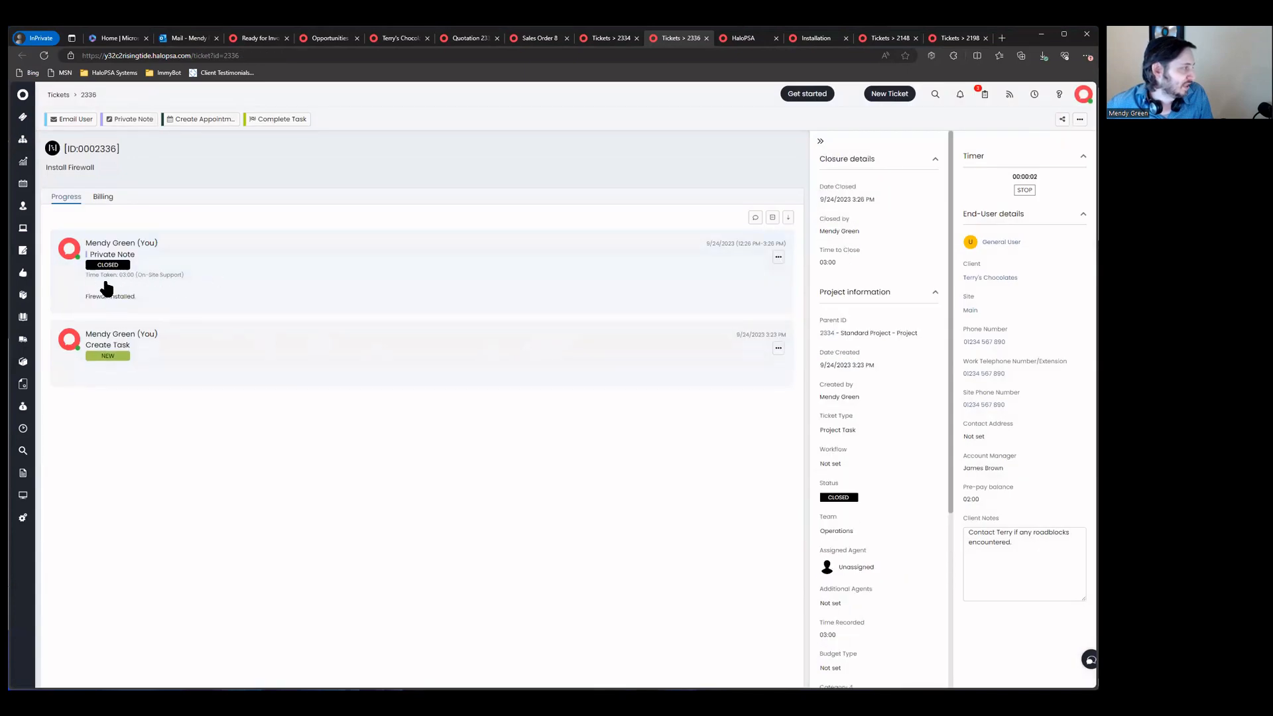
# Step: Check the saved note's Time Tracking billing details
pyautogui.click(779, 258)
pyautogui.click(770, 273)
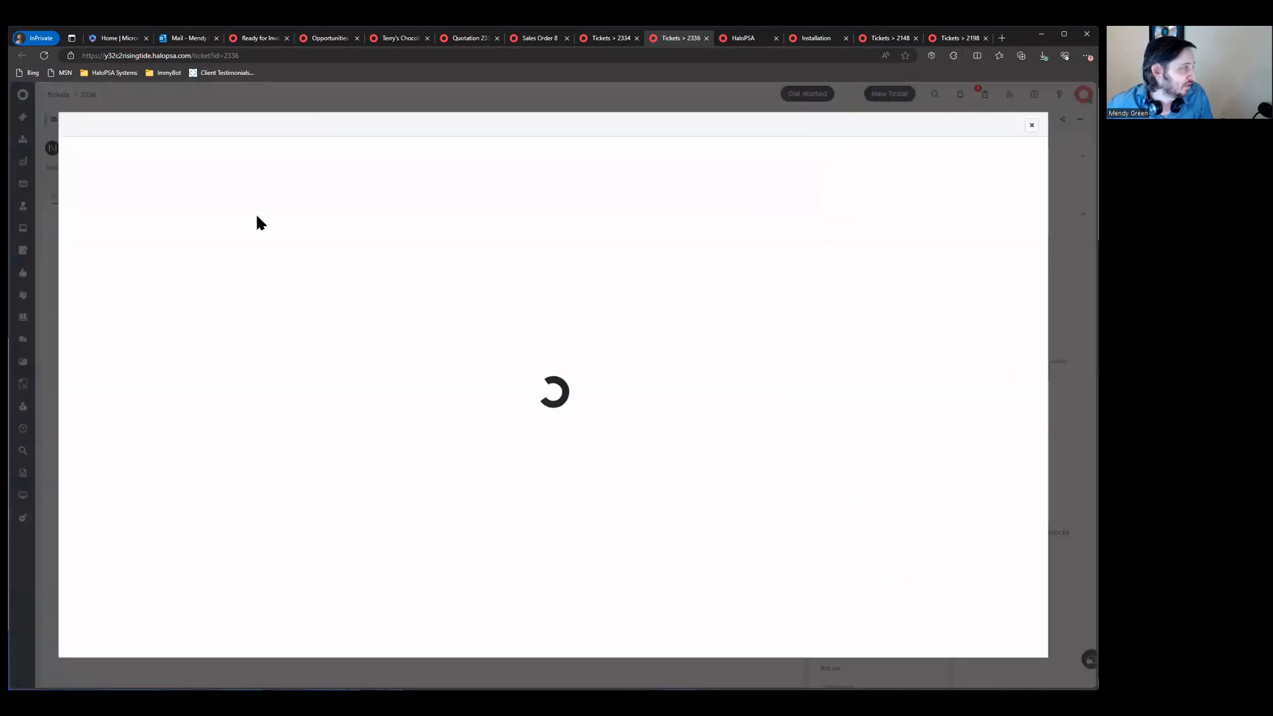
pyautogui.click(147, 195)
pyautogui.scroll(-1, 168, 331)
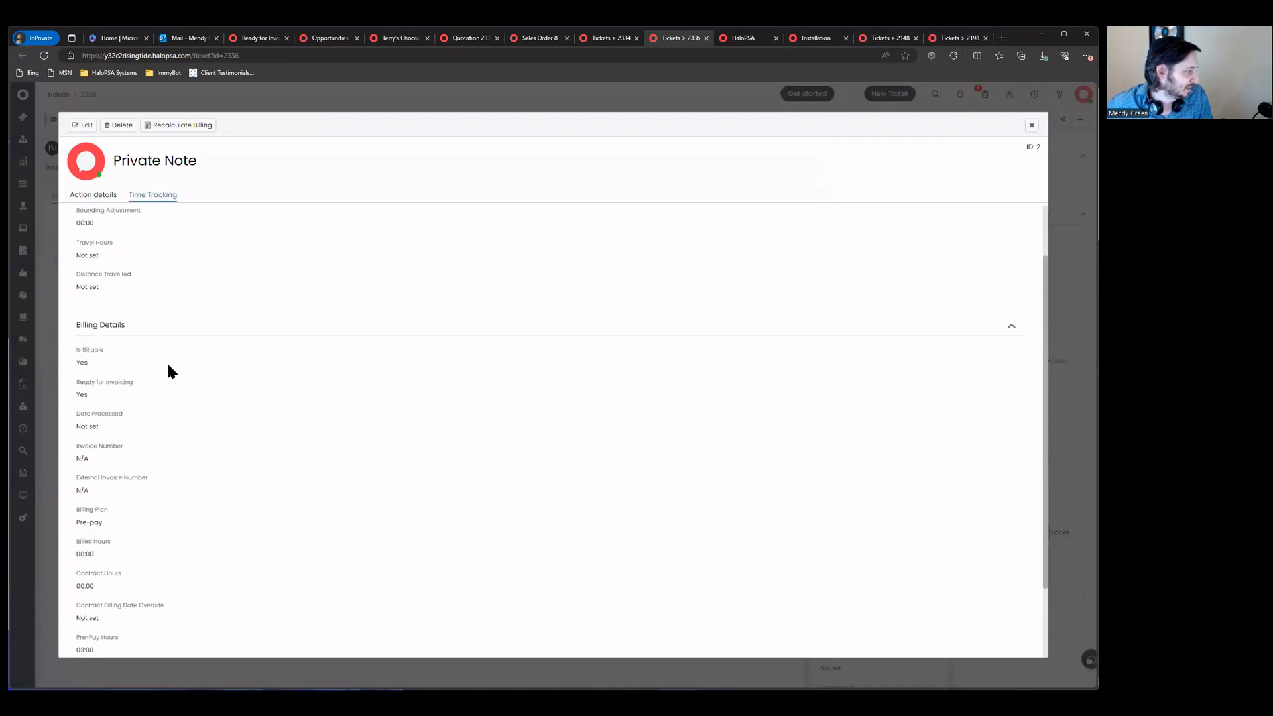
pyautogui.scroll(-1, 165, 466)
pyautogui.moveTo(73, 439); pyautogui.dragTo(155, 459)
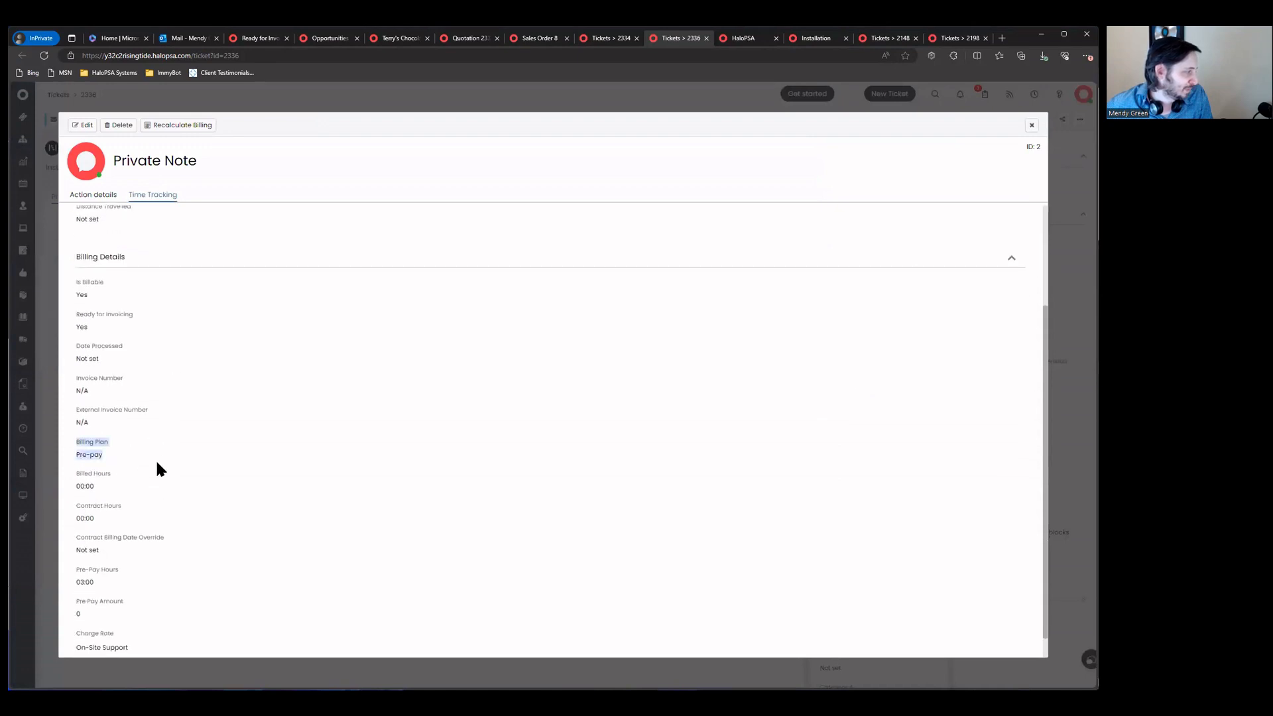
pyautogui.click(1031, 124)
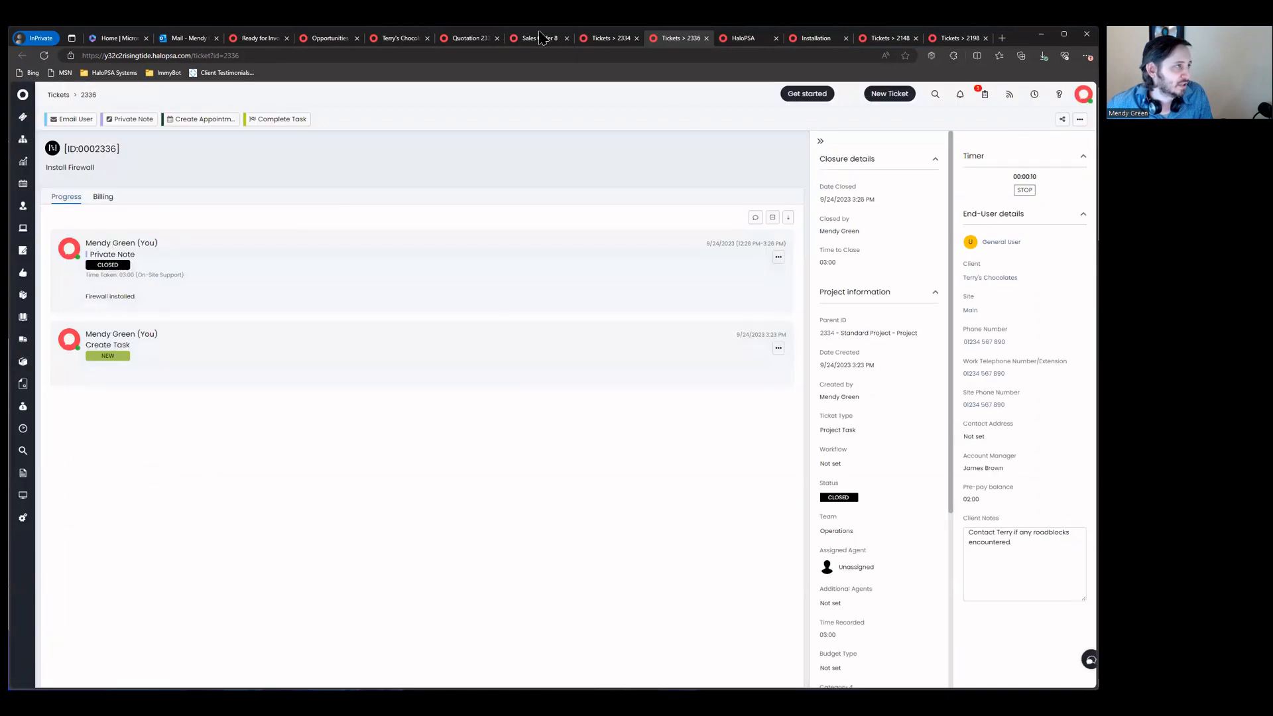
# Step: Confirm Terry's Chocolates has 2.00 pre-pay hours remaining, then close ticket 2336
pyautogui.click(397, 38)
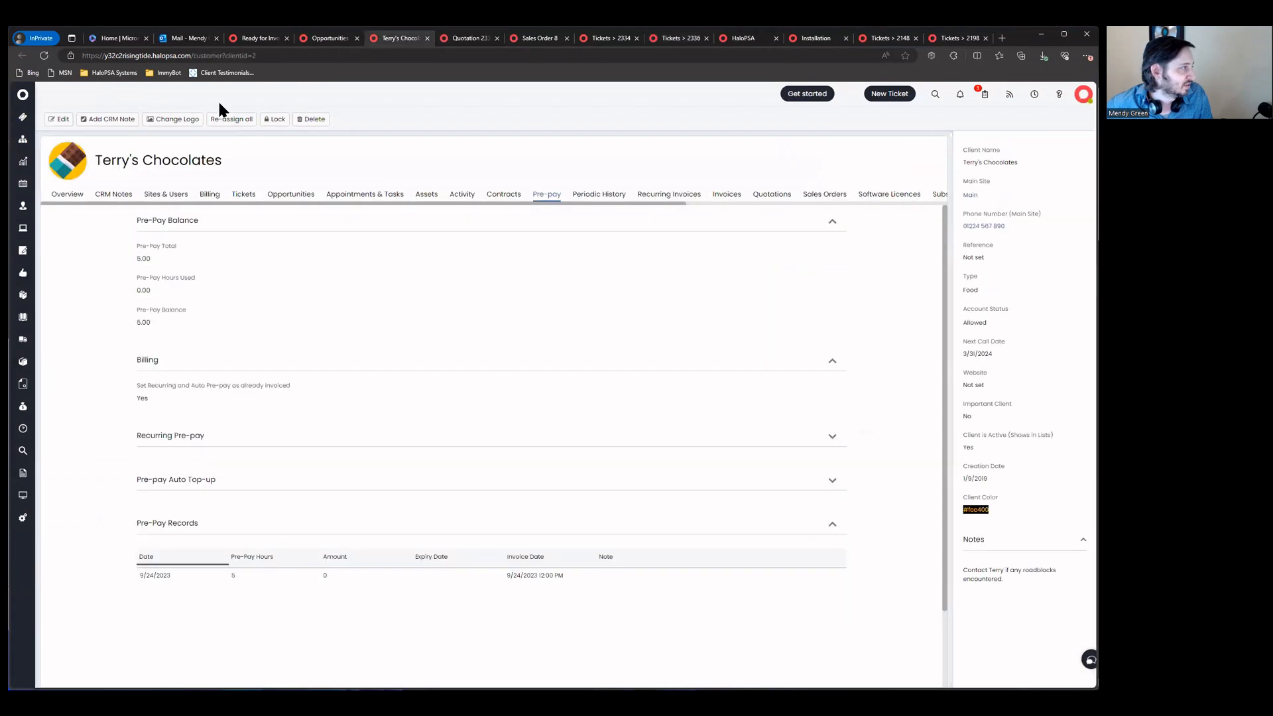
pyautogui.click(46, 56)
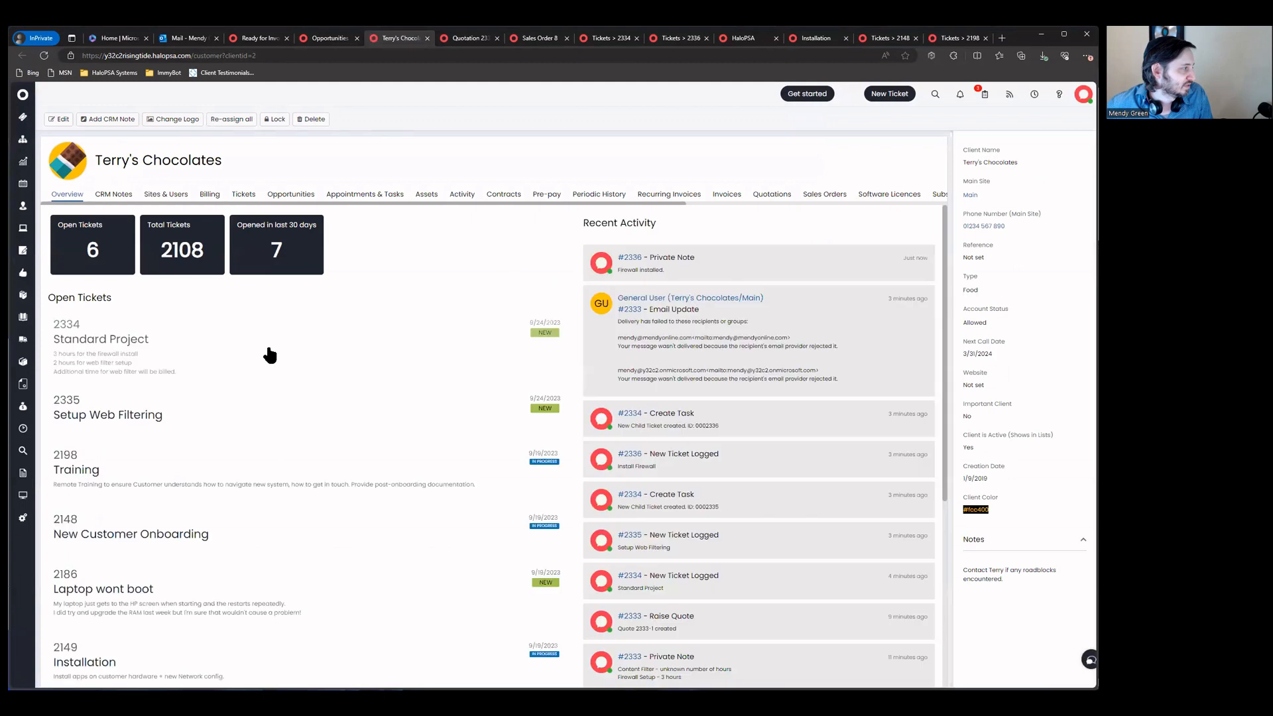
pyautogui.click(538, 195)
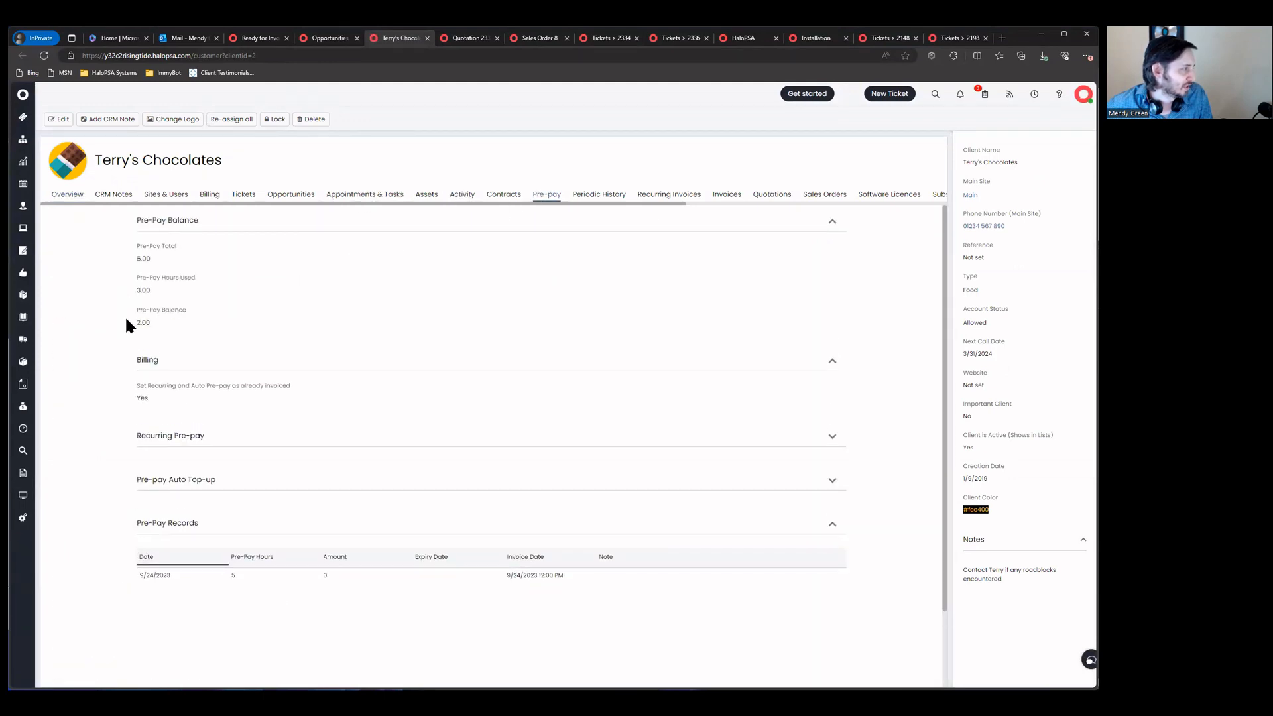
pyautogui.moveTo(236, 325)
pyautogui.mouseDown()
pyautogui.moveTo(219, 325)
pyautogui.moveTo(229, 285)
pyautogui.moveTo(116, 308)
pyautogui.moveTo(226, 326)
pyautogui.mouseUp()
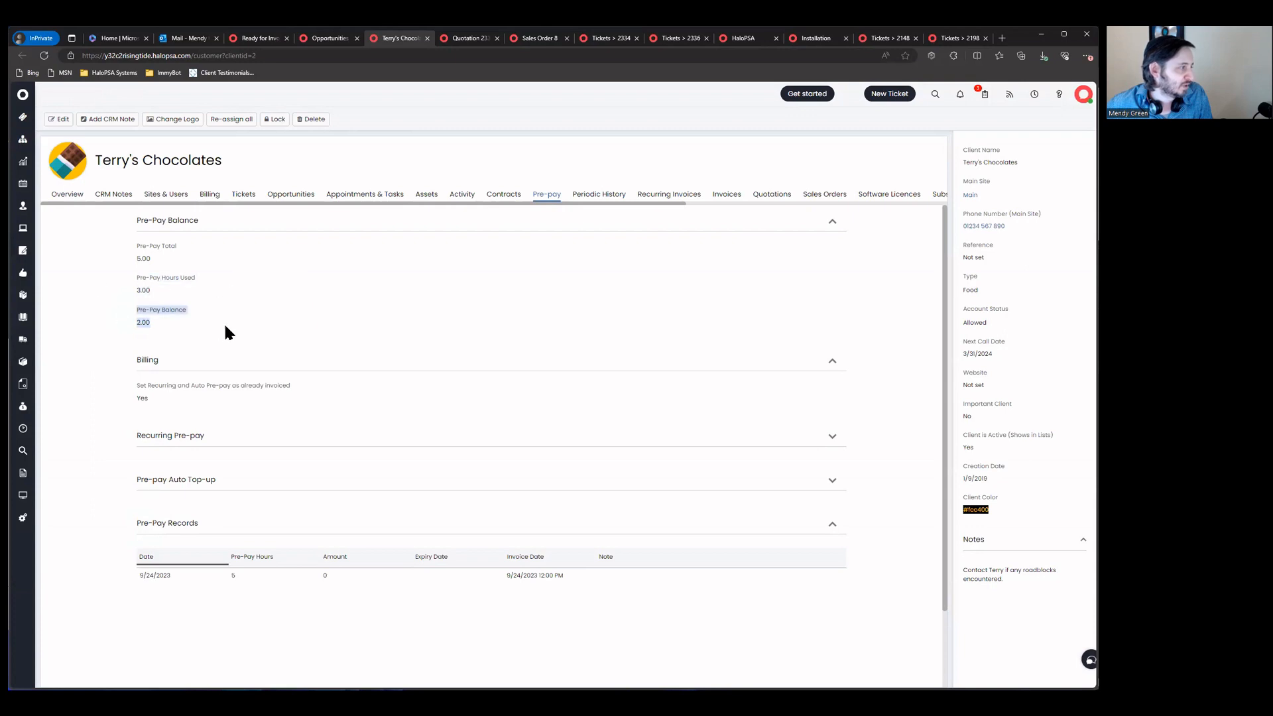
pyautogui.click(677, 40)
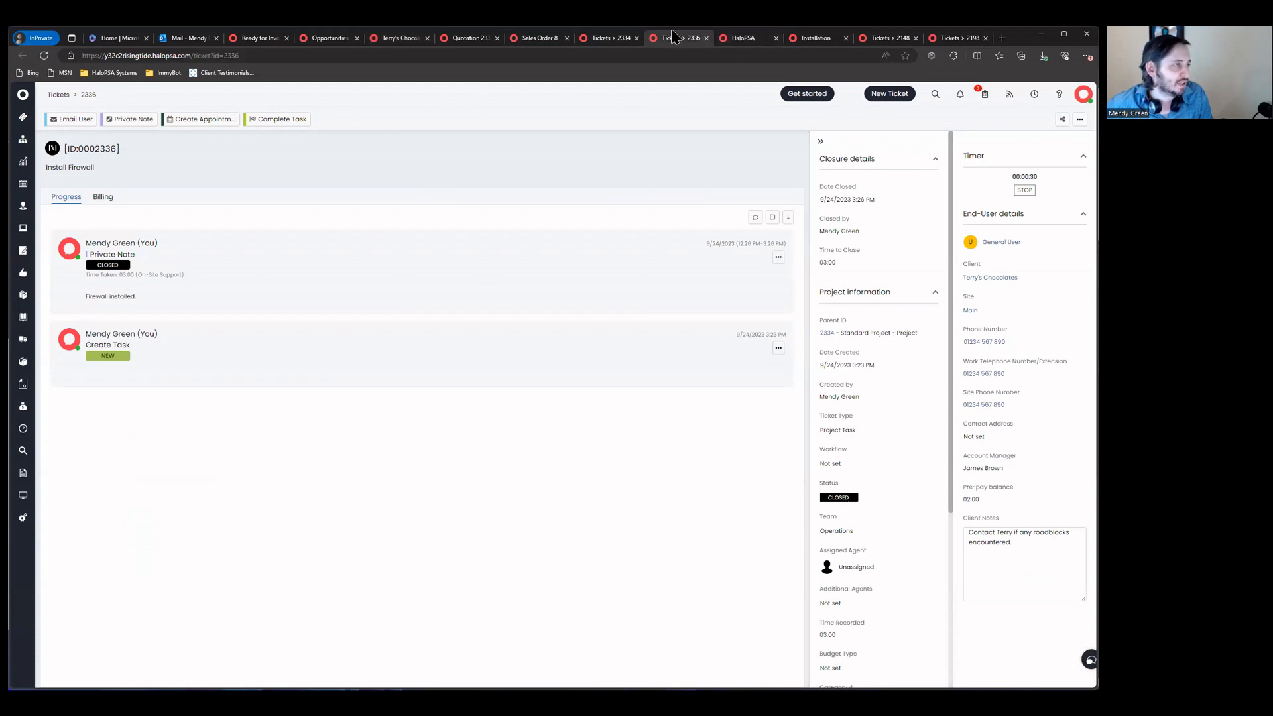
pyautogui.click(706, 38)
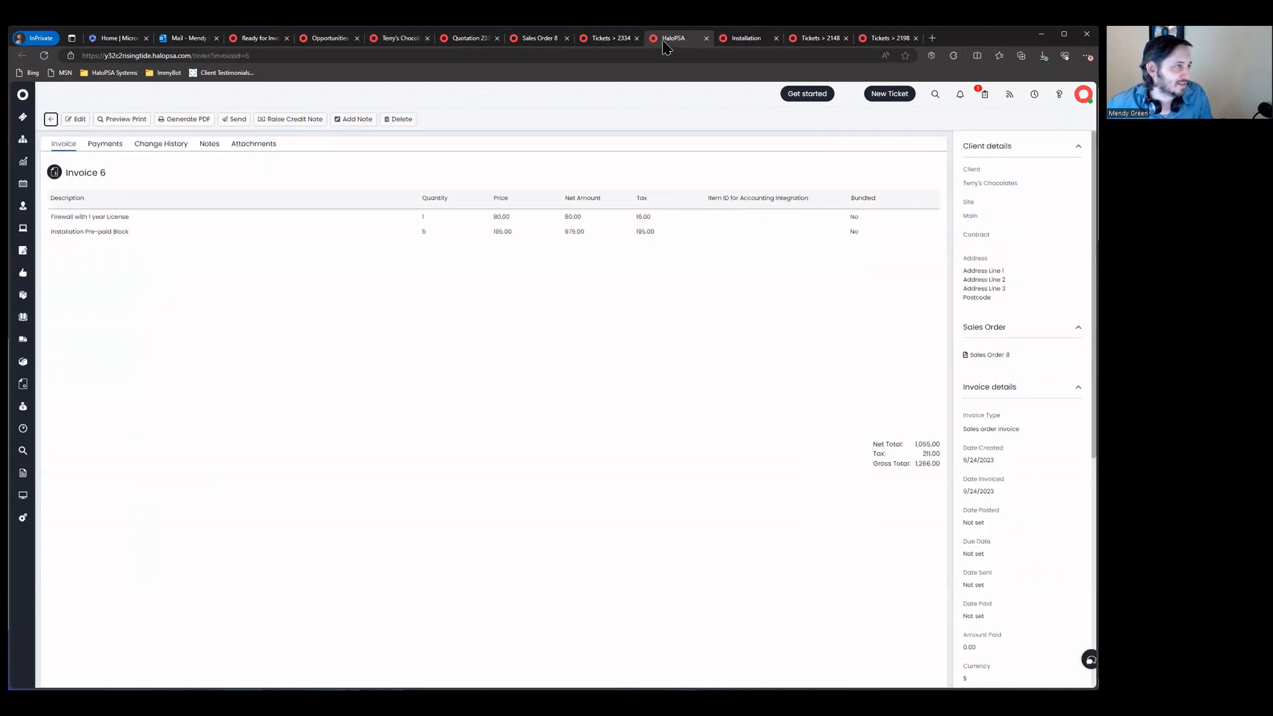
# Step: Open the Setup Web Filtering task in the Standard Project and start a private note on it
pyautogui.click(605, 39)
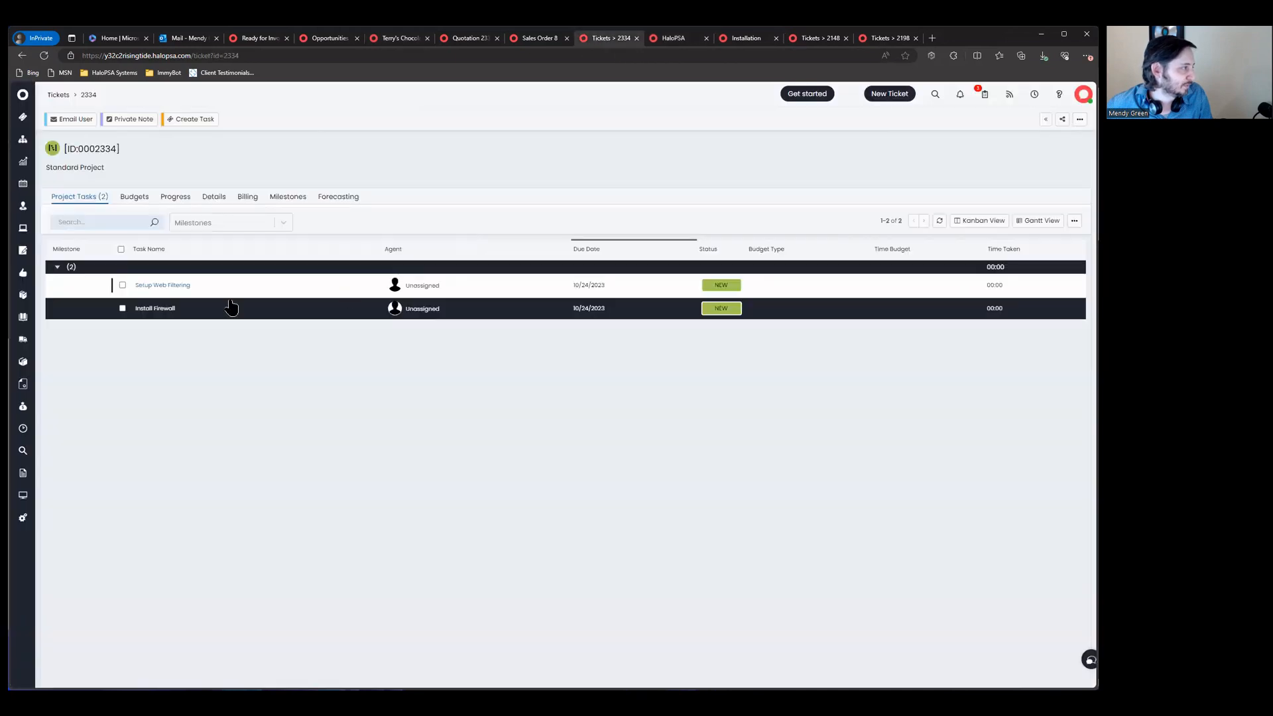
pyautogui.click(195, 291)
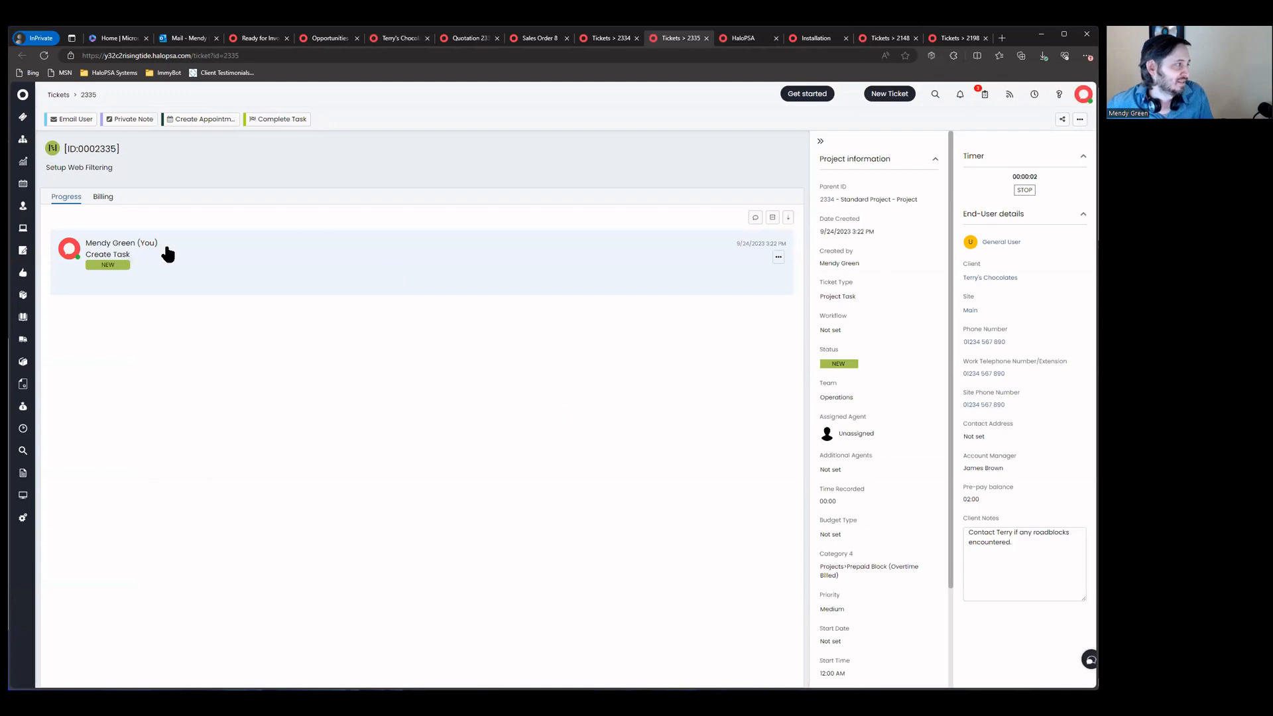
pyautogui.click(71, 119)
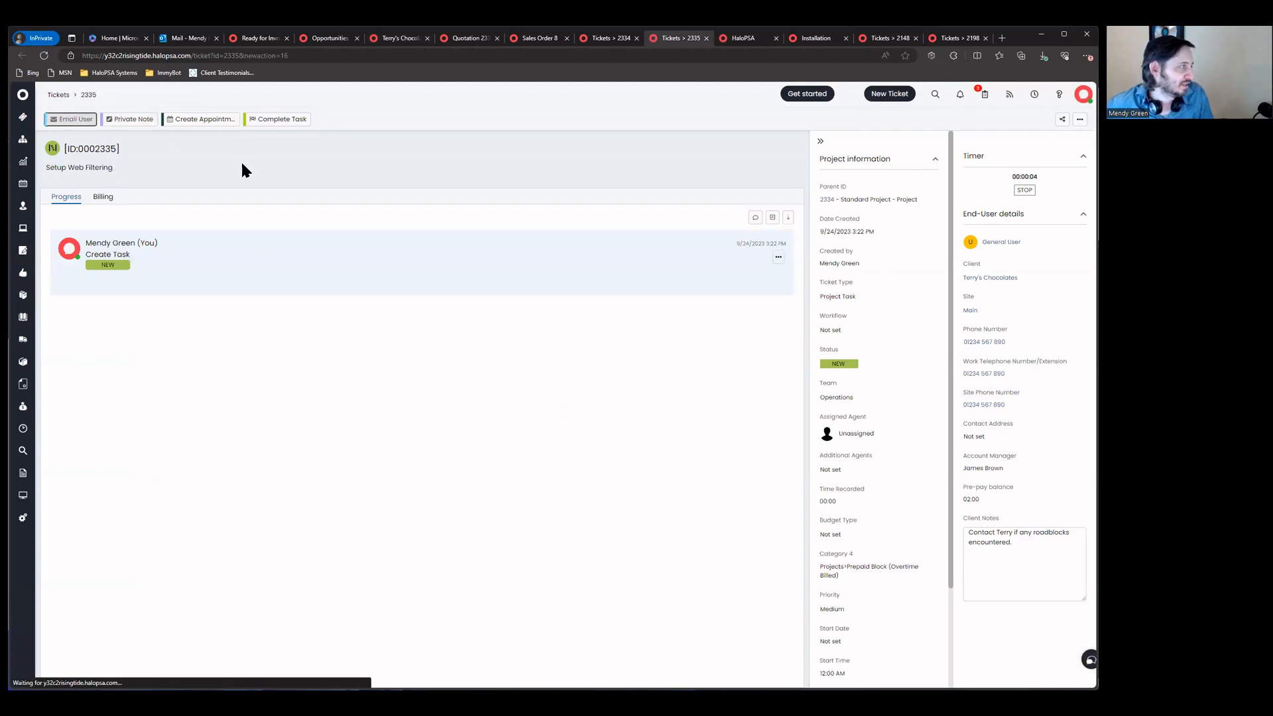
pyautogui.click(125, 120)
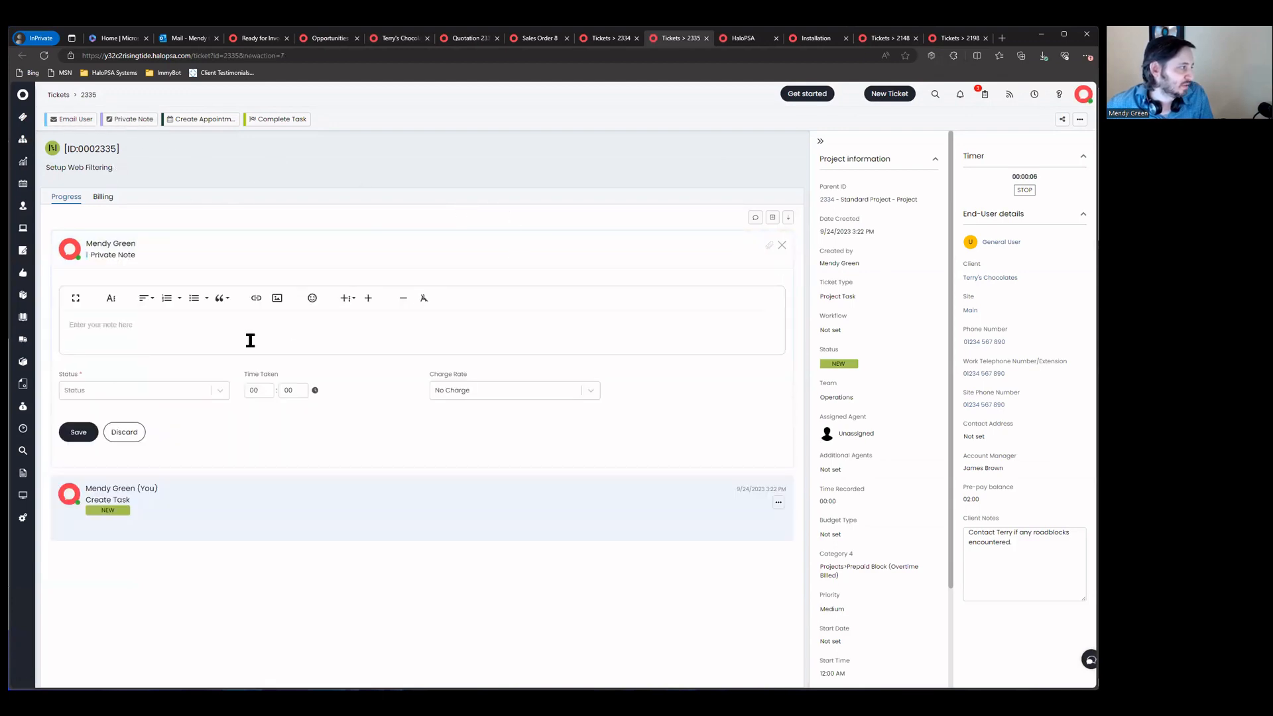
# Step: Save an In Progress note logging 04:00 Remote Support time for the AD integration and allowed-websites work
pyautogui.click(147, 391)
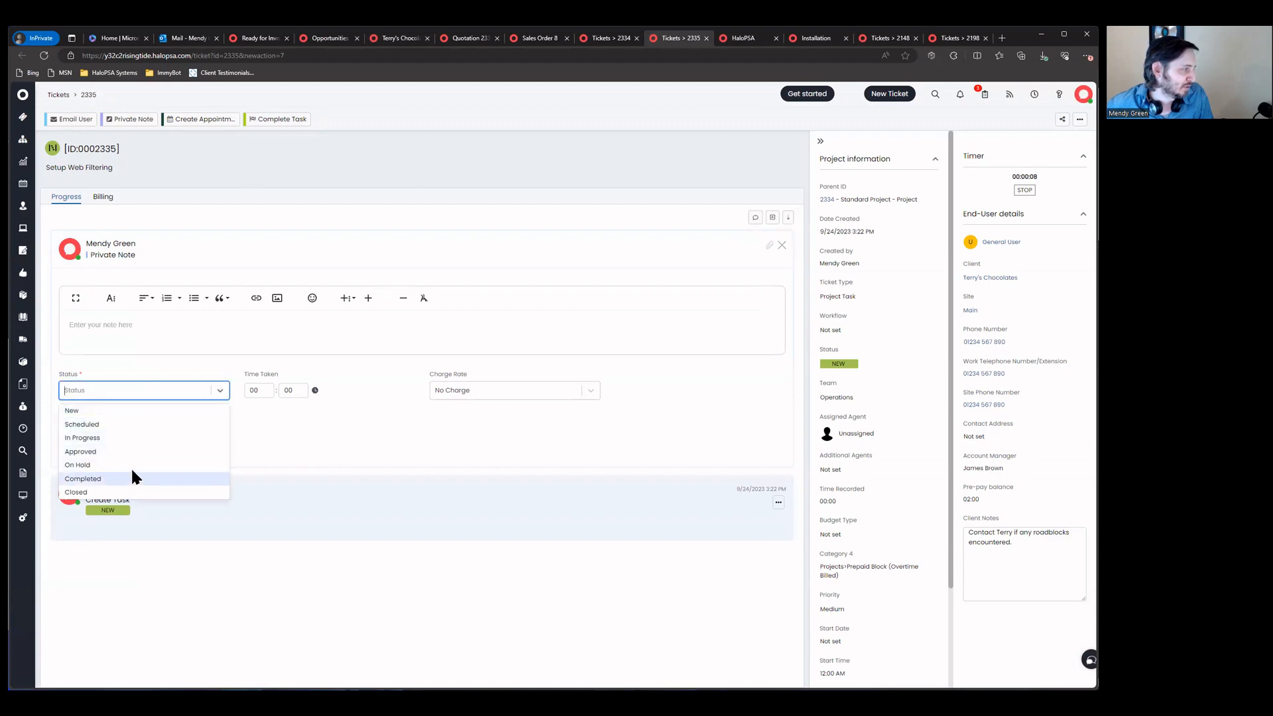
pyautogui.click(352, 426)
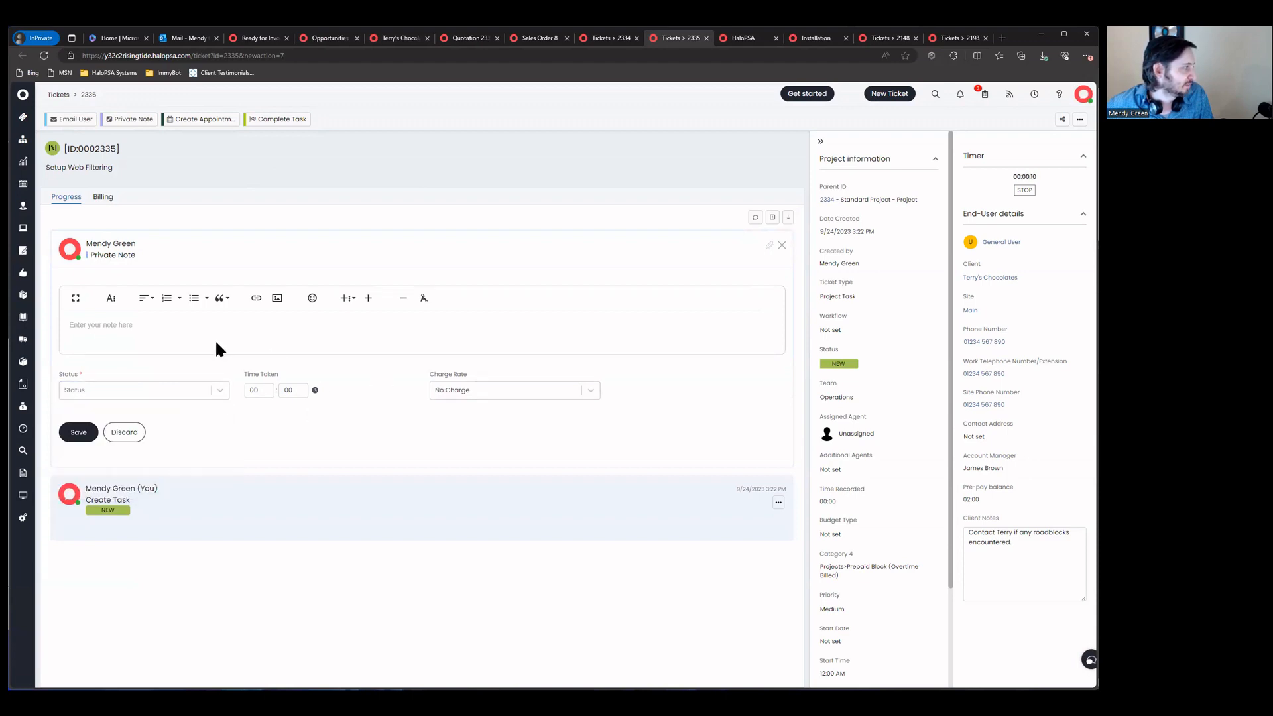
pyautogui.click(448, 392)
pyautogui.click(477, 425)
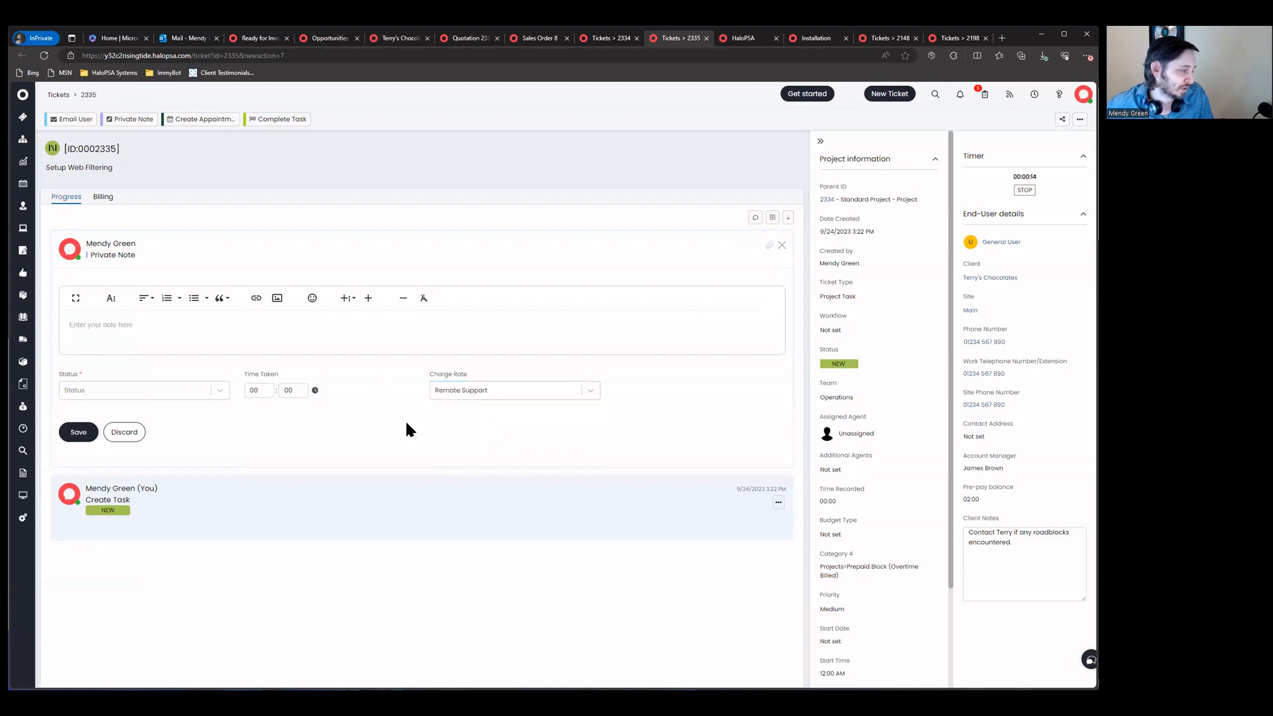
pyautogui.click(177, 391)
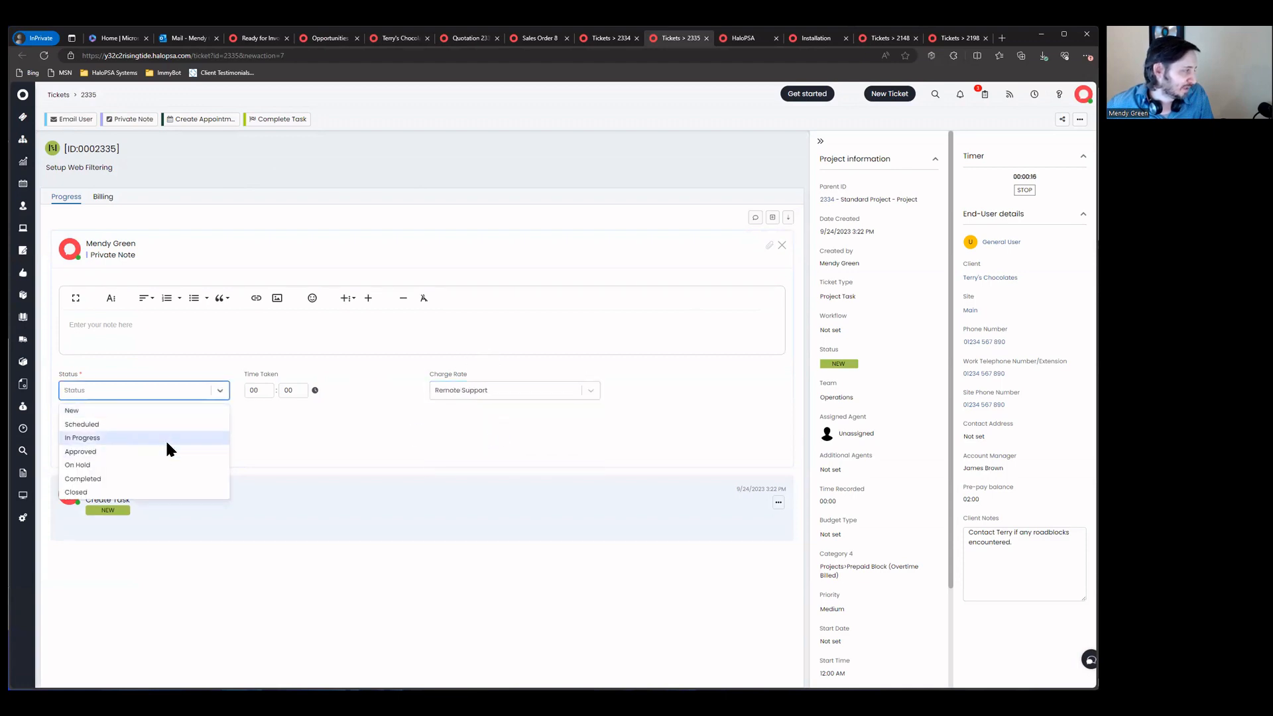
pyautogui.click(162, 437)
pyautogui.press('Tab')
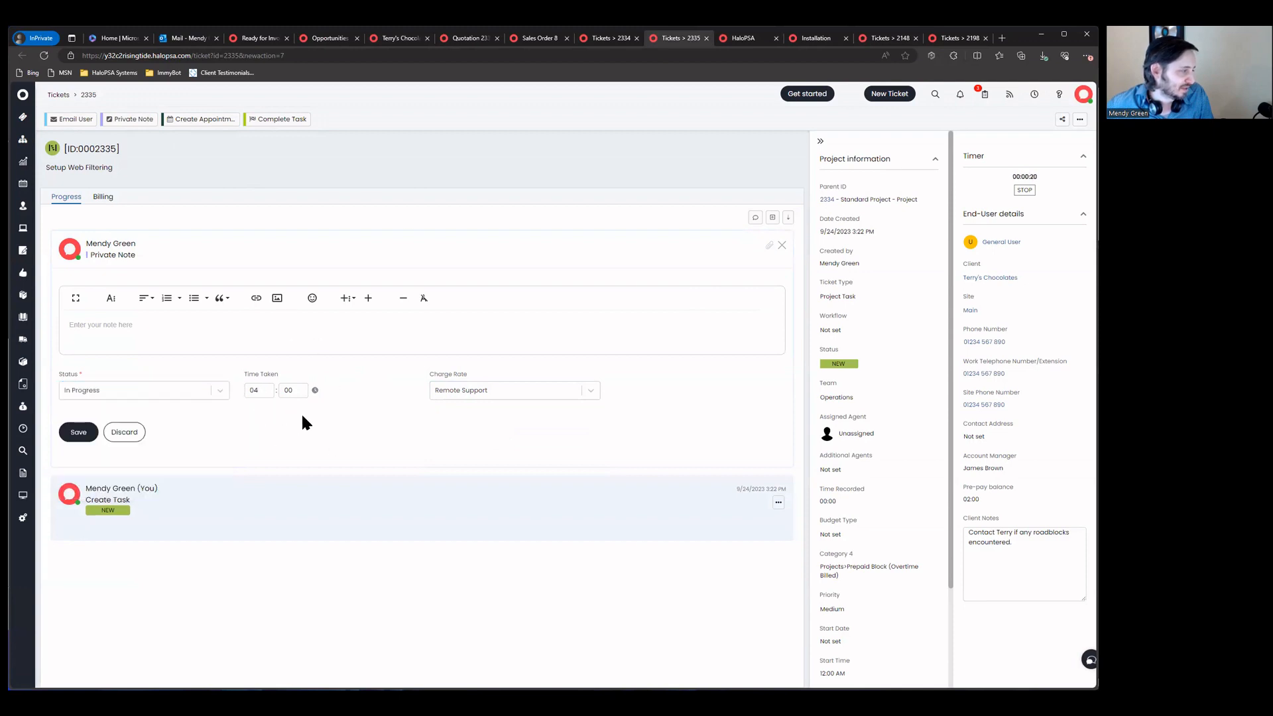
pyautogui.write('S')
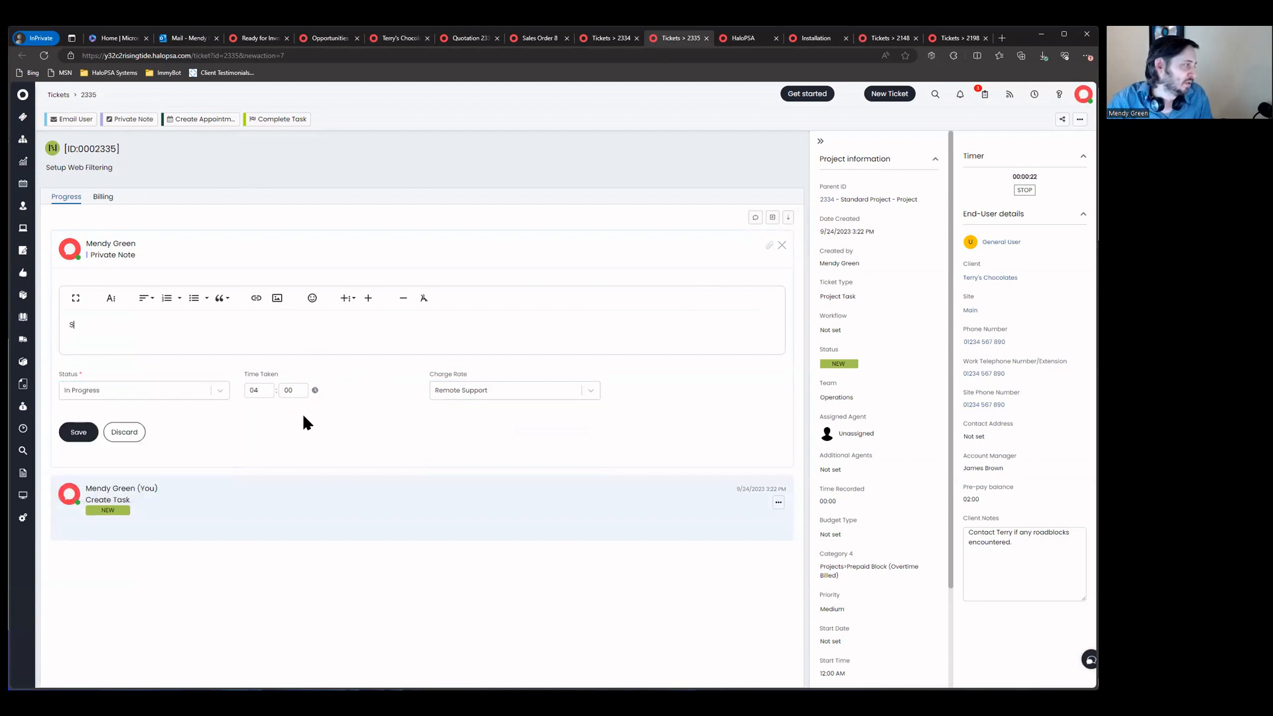
pyautogui.write('tareed con')
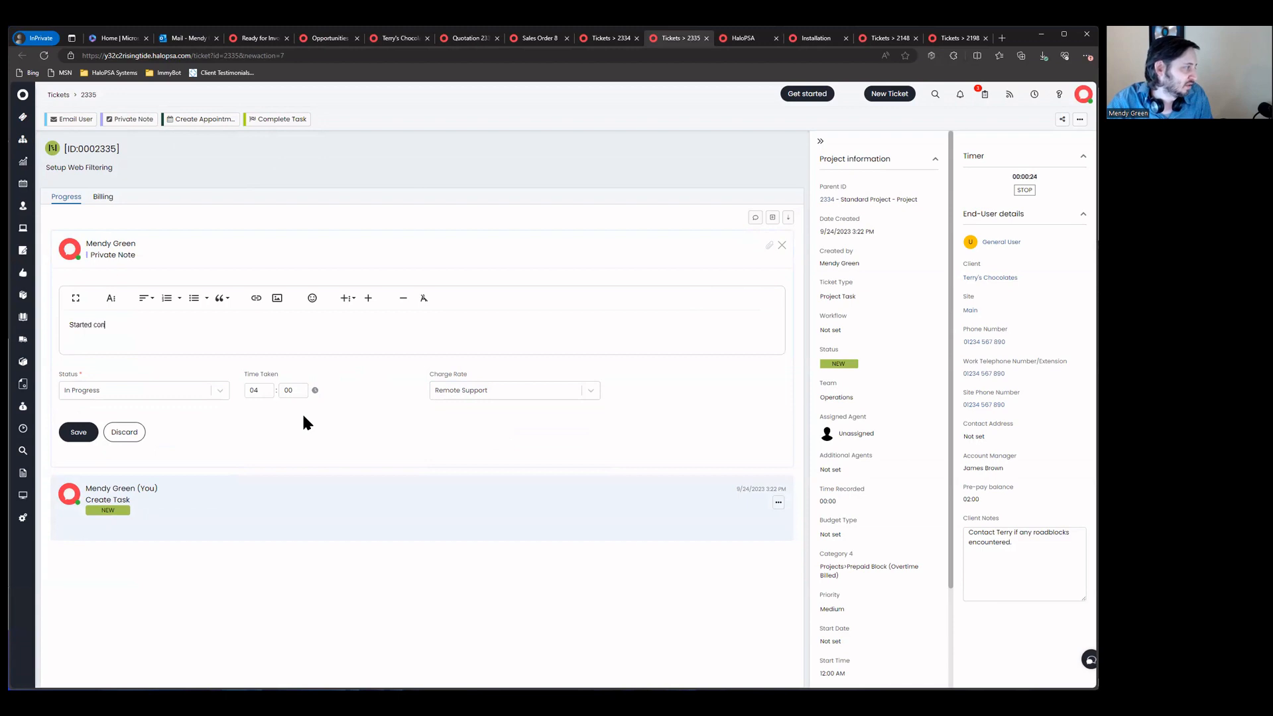
pyautogui.write('figured AD')
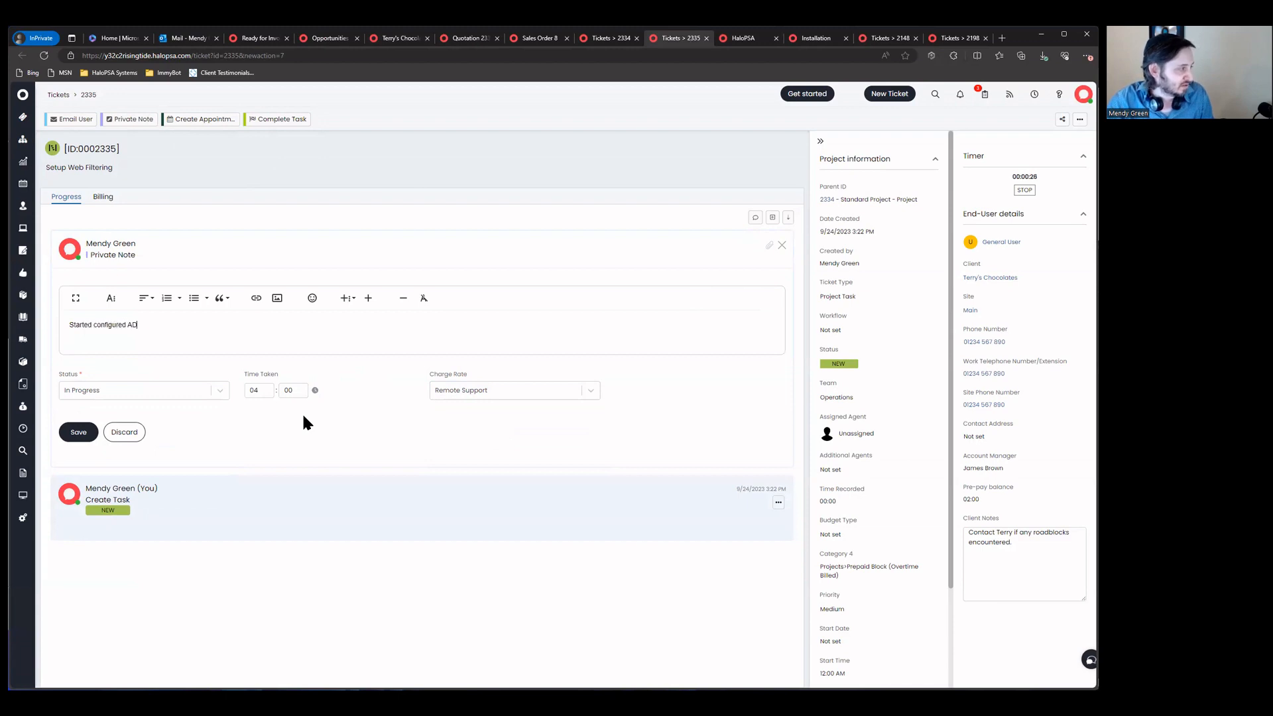
pyautogui.write(' integration')
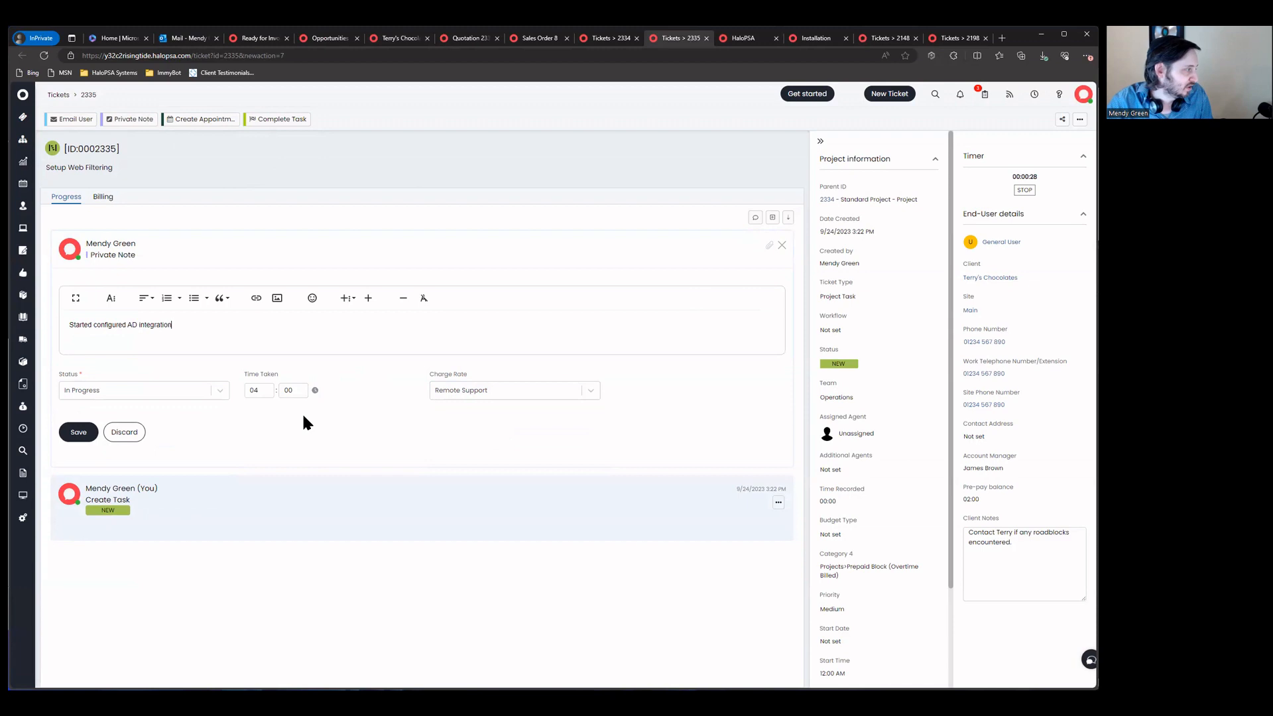
pyautogui.write(', mapping groups to po')
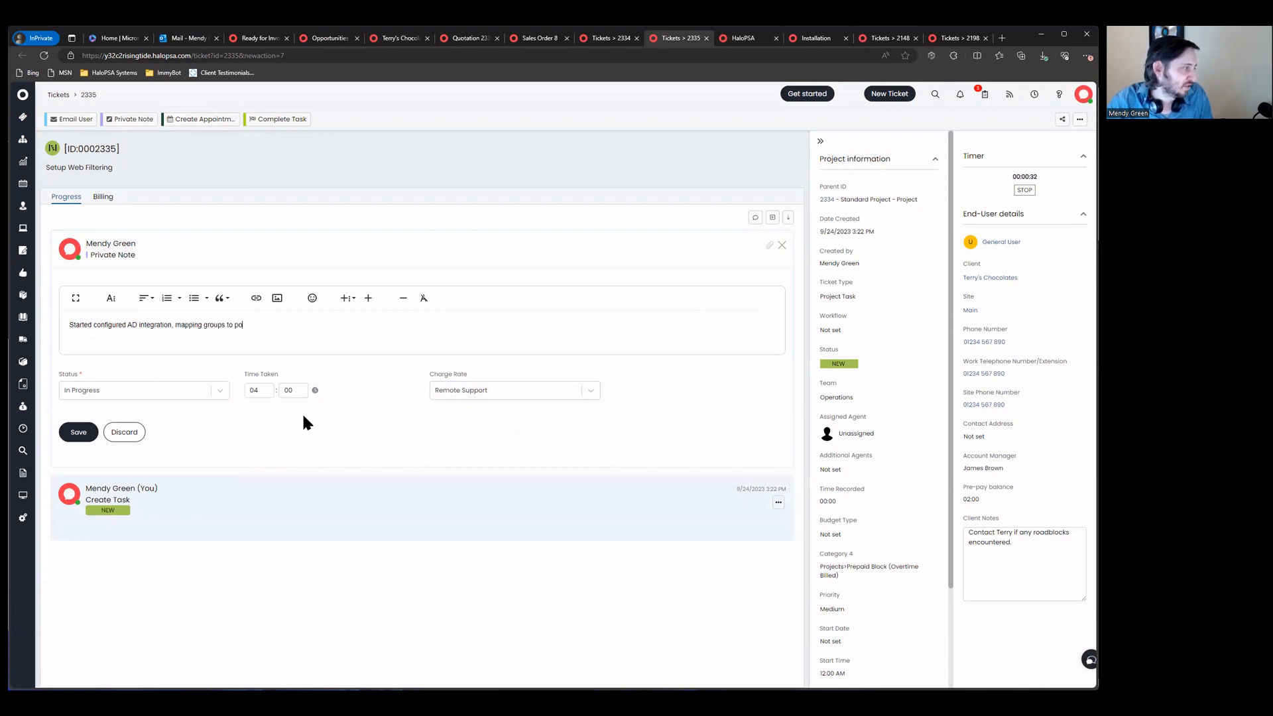
pyautogui.write('licies, and allo')
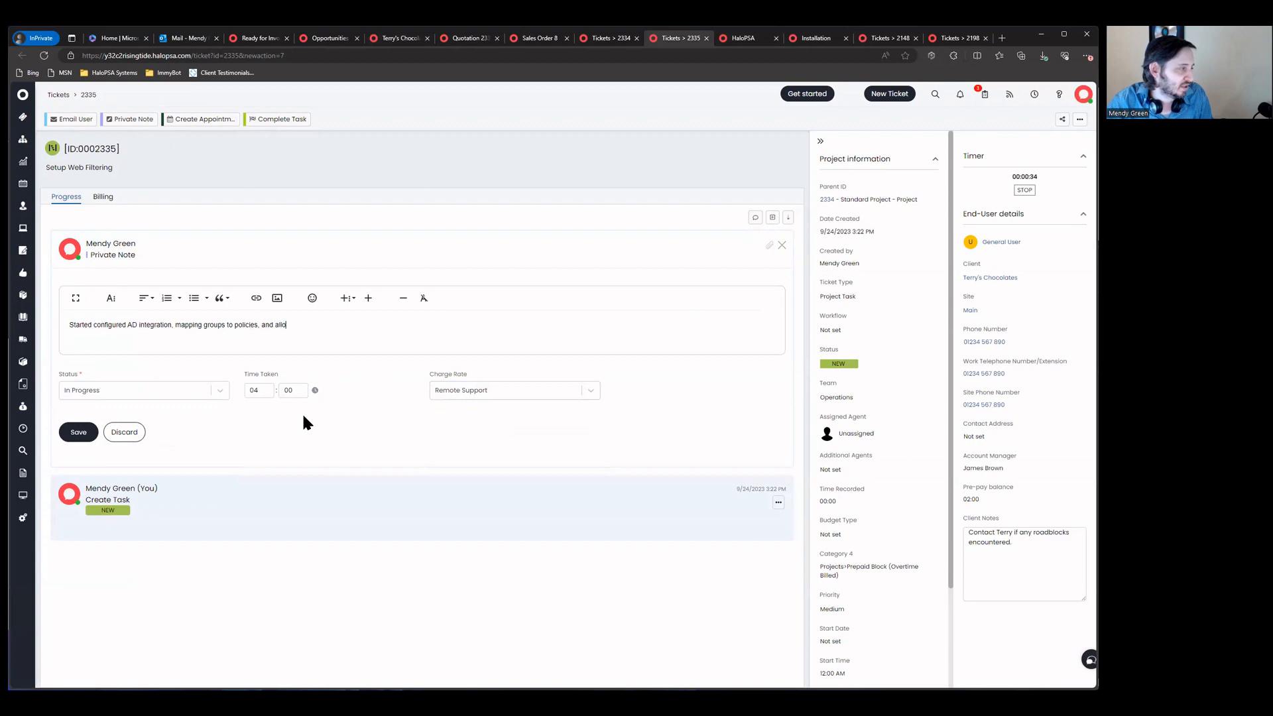
pyautogui.write('wed websites per group')
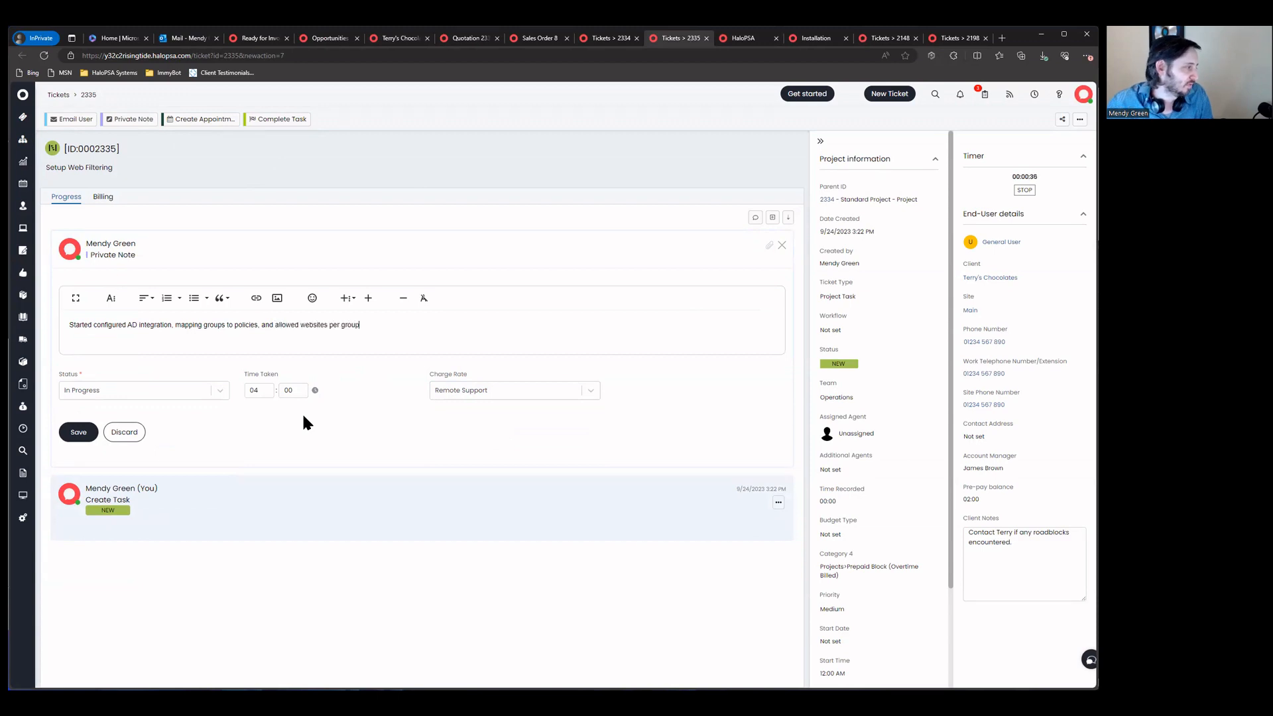
pyautogui.click(79, 431)
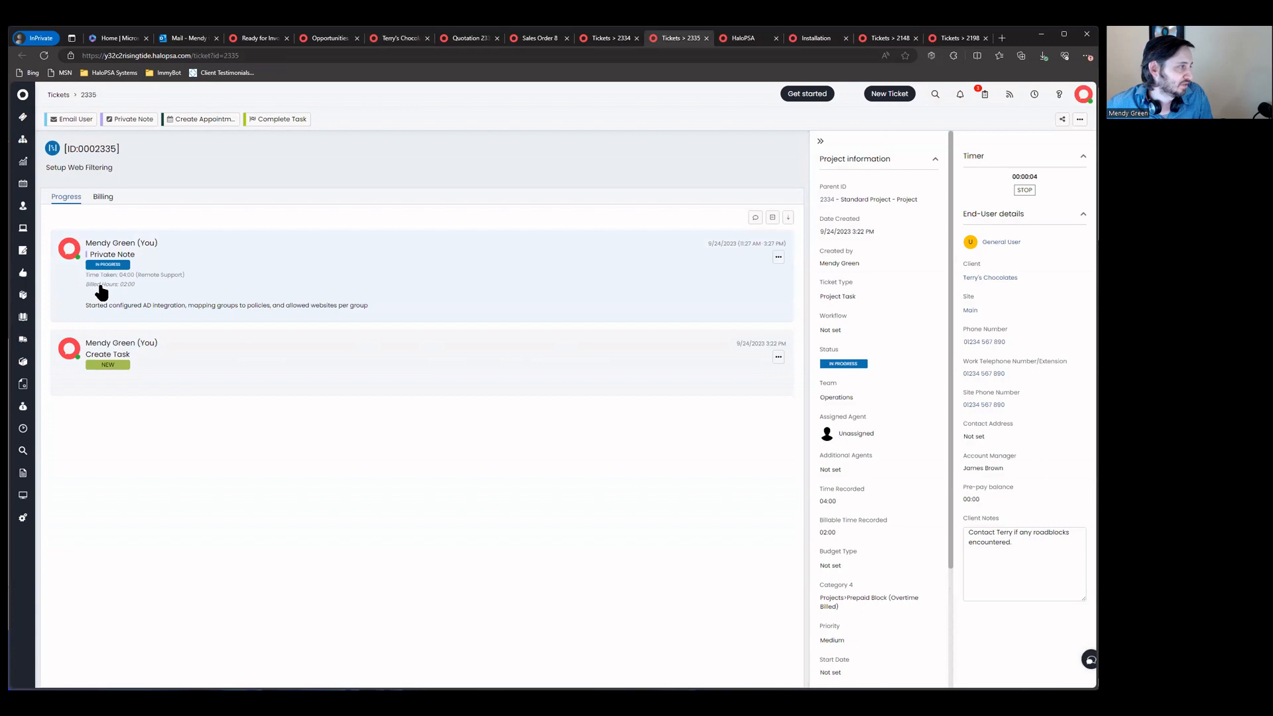
# Step: View the new note's time tracking billing details: Pre-pay and Pay as you go plan, 02:00 billed
pyautogui.click(776, 261)
pyautogui.click(769, 271)
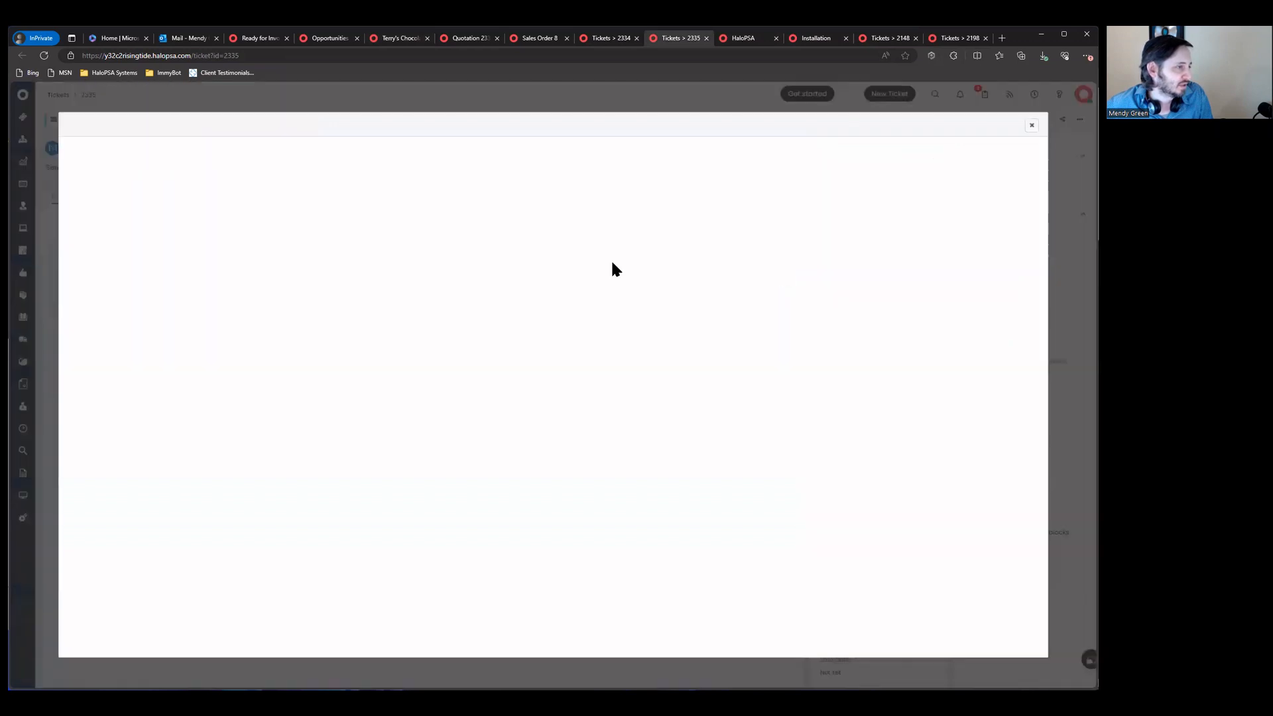
pyautogui.click(153, 195)
pyautogui.scroll(-2, 244, 386)
pyautogui.moveTo(67, 443); pyautogui.dragTo(208, 457)
pyautogui.moveTo(78, 475); pyautogui.dragTo(153, 492)
pyautogui.scroll(-1, 151, 381)
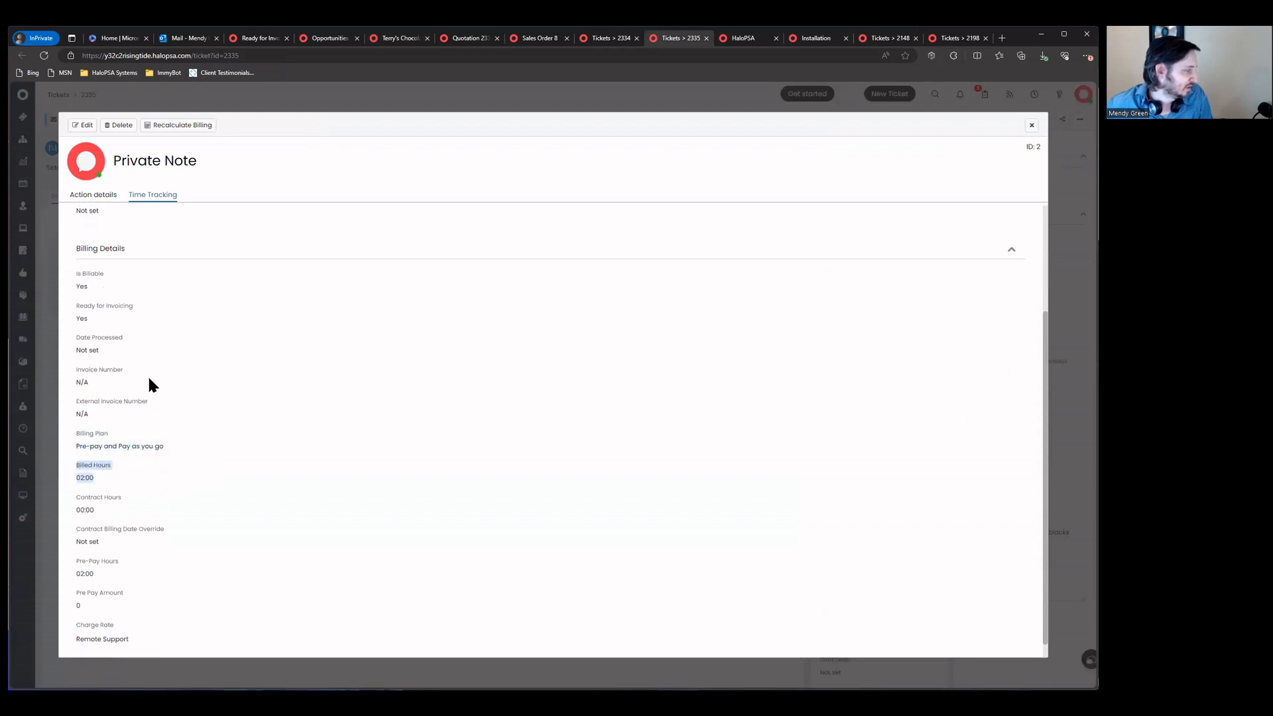
pyautogui.moveTo(80, 545); pyautogui.dragTo(148, 564)
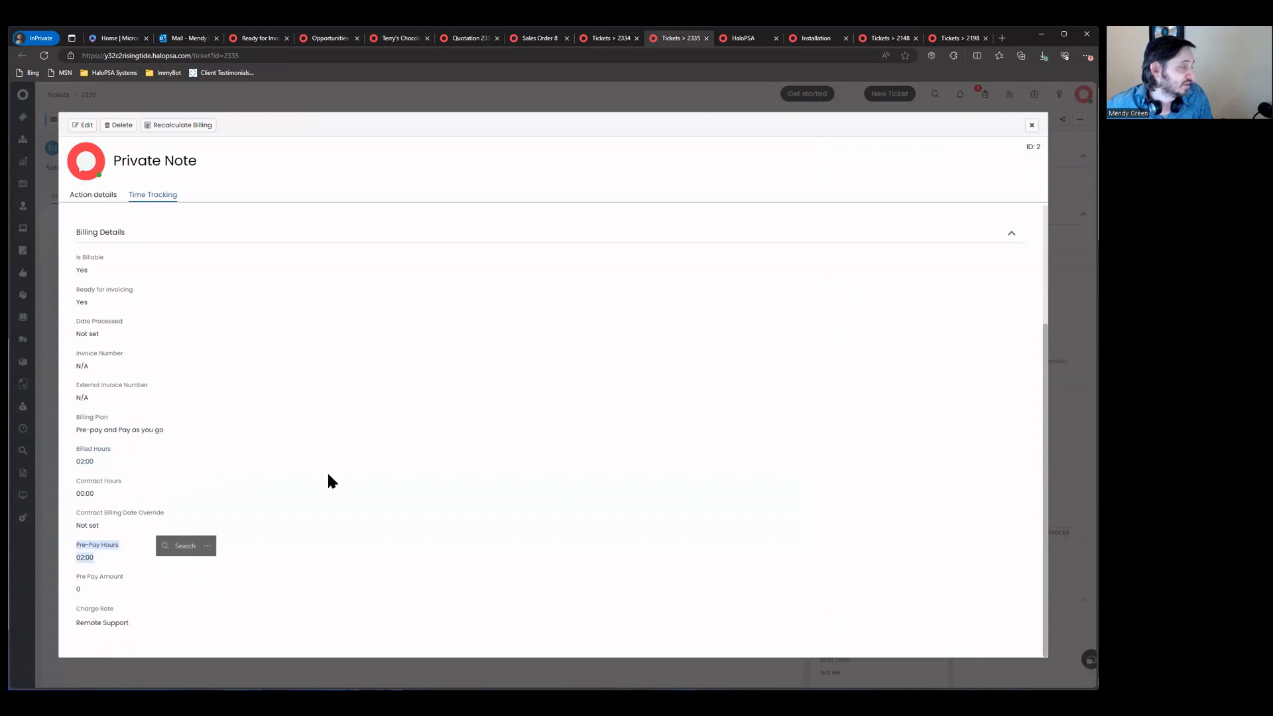
# Step: Bring up Terry's Chocolates' client page and reload it
pyautogui.click(523, 40)
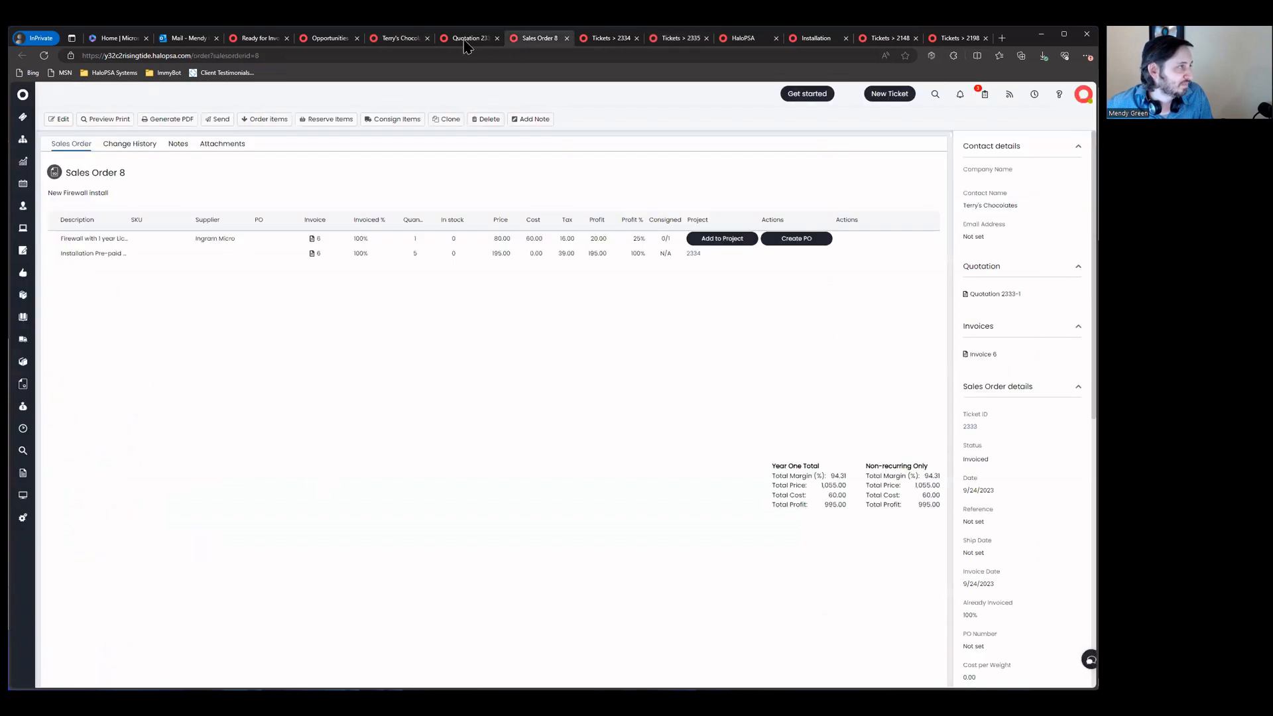
pyautogui.click(467, 40)
pyautogui.click(385, 39)
pyautogui.click(44, 56)
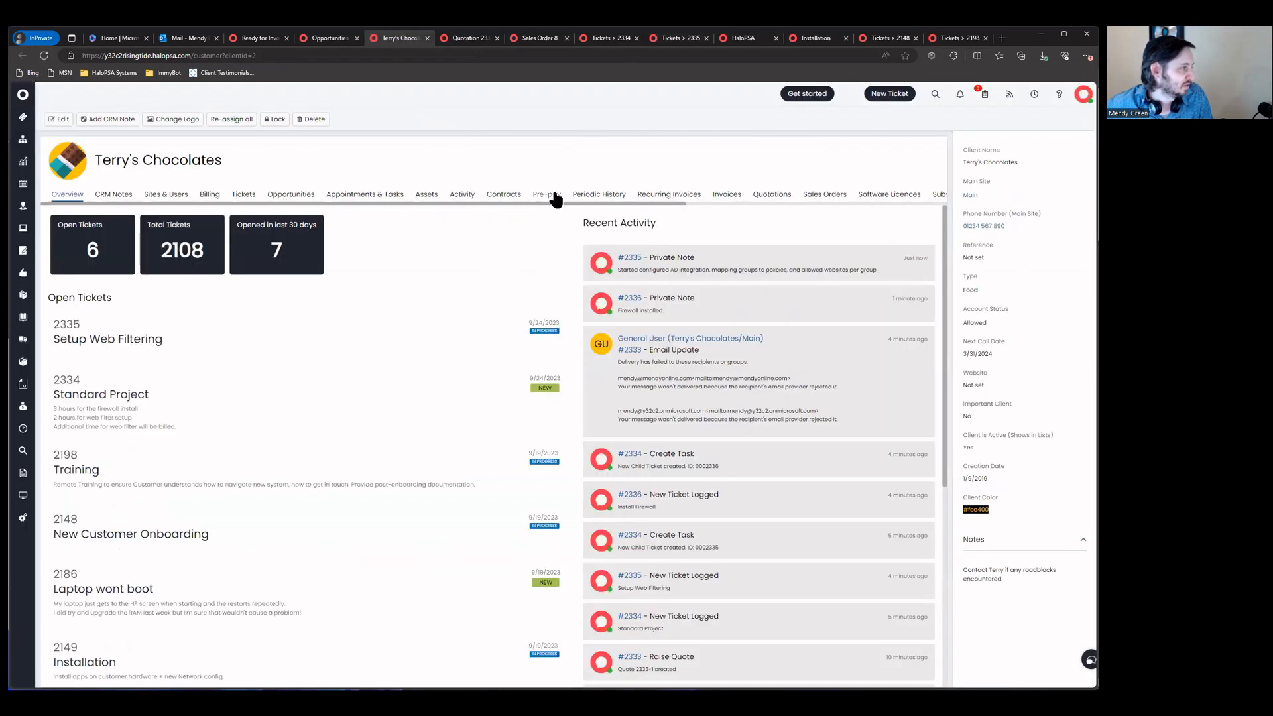
# Step: Confirm the client's pre-pay balance is 0.00, then list project labour ready for invoicing (Standard Project 02:00)
pyautogui.click(547, 194)
pyautogui.moveTo(179, 252); pyautogui.dragTo(248, 333)
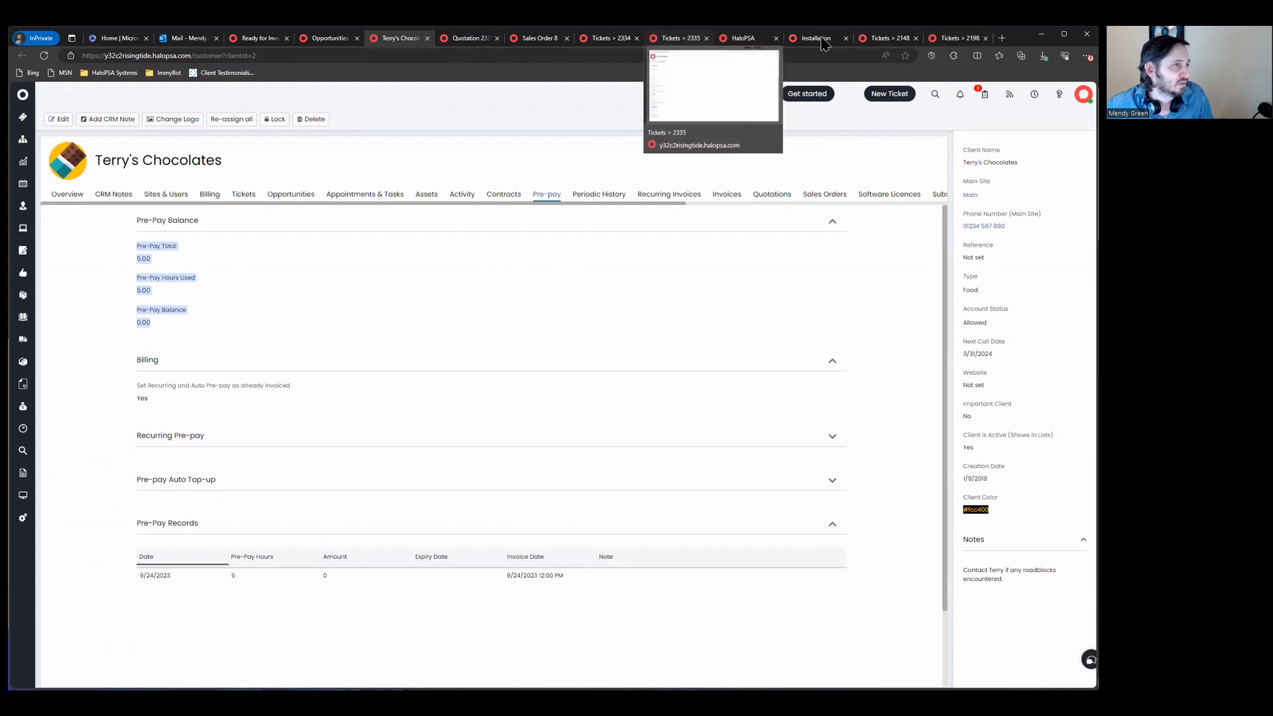
pyautogui.click(538, 40)
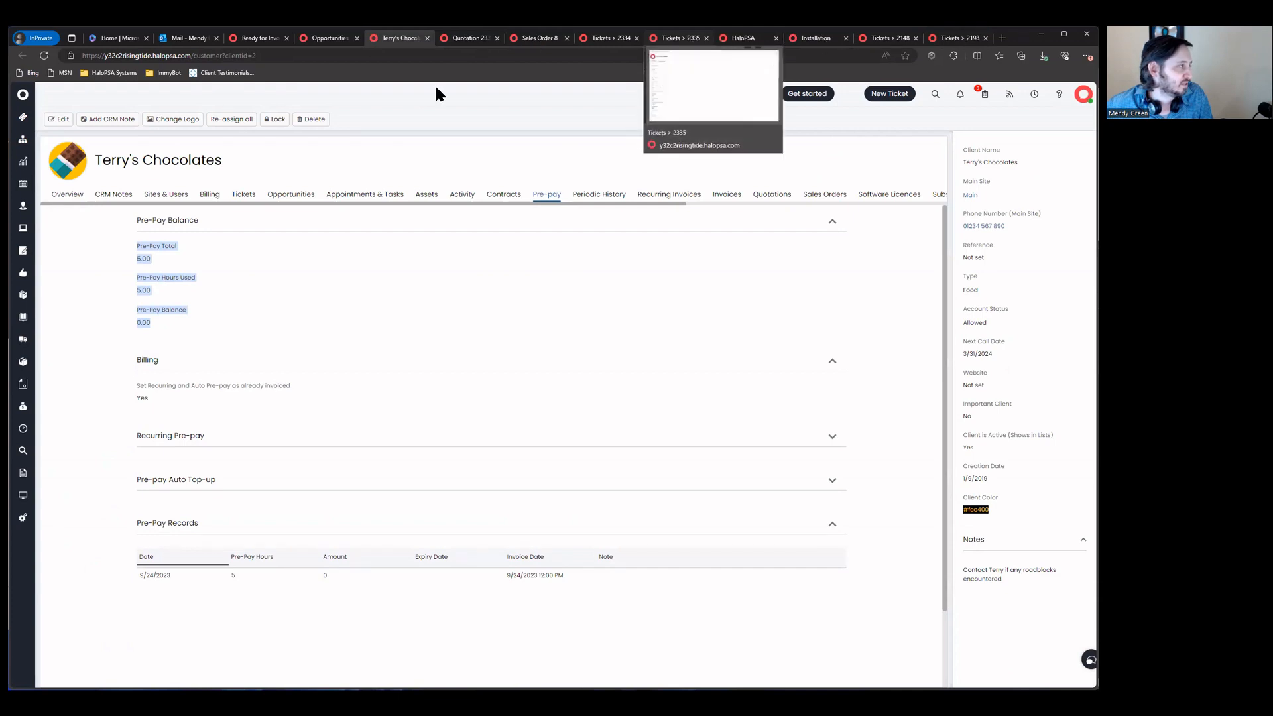
pyautogui.click(25, 407)
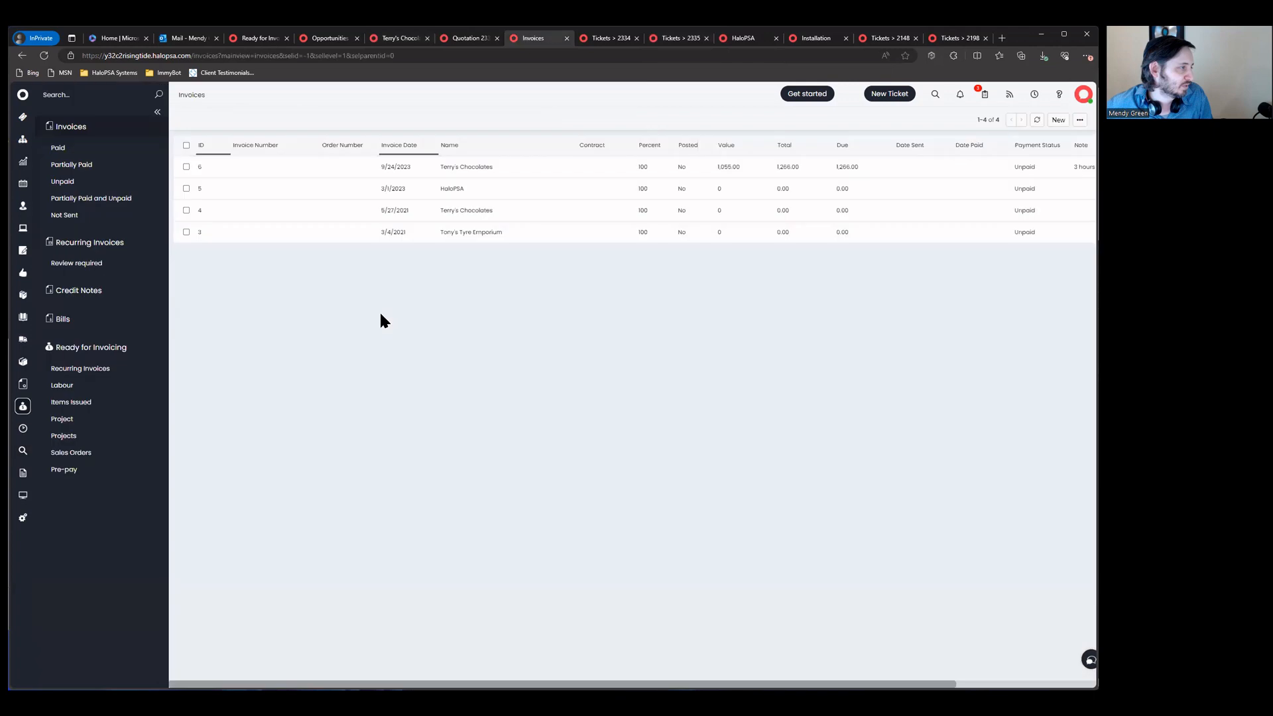
pyautogui.click(74, 425)
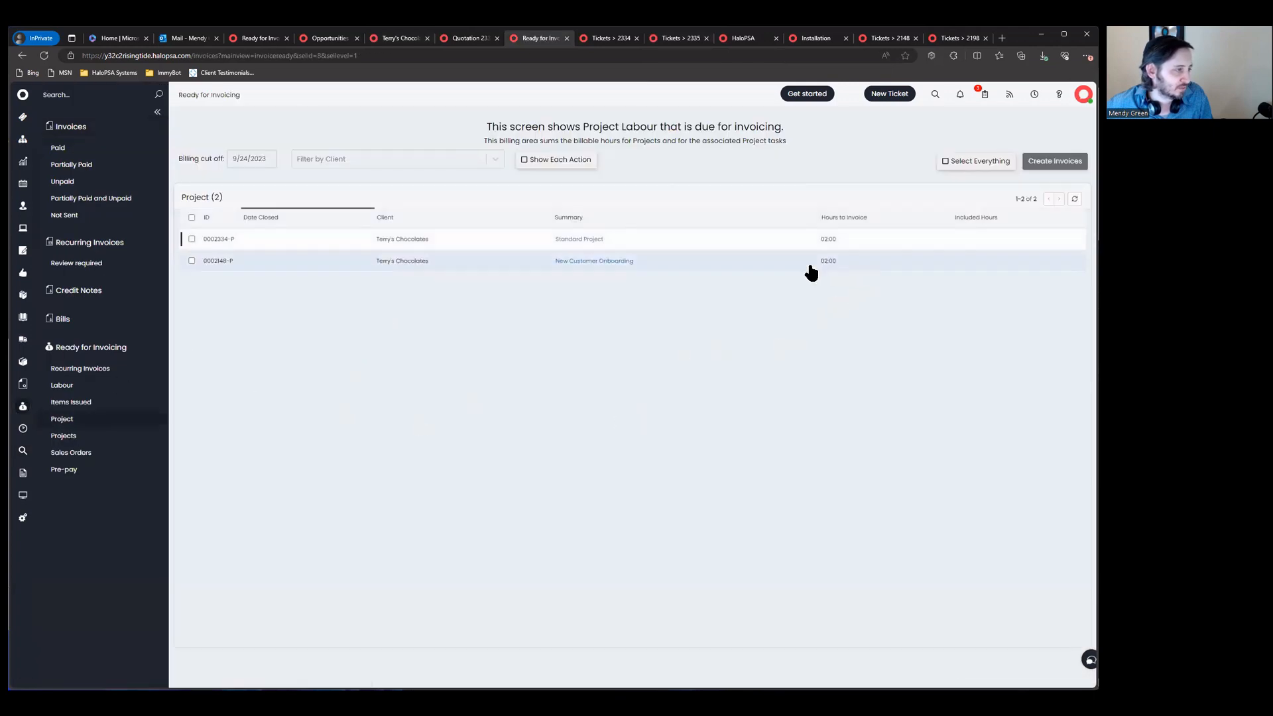
pyautogui.moveTo(597, 244)
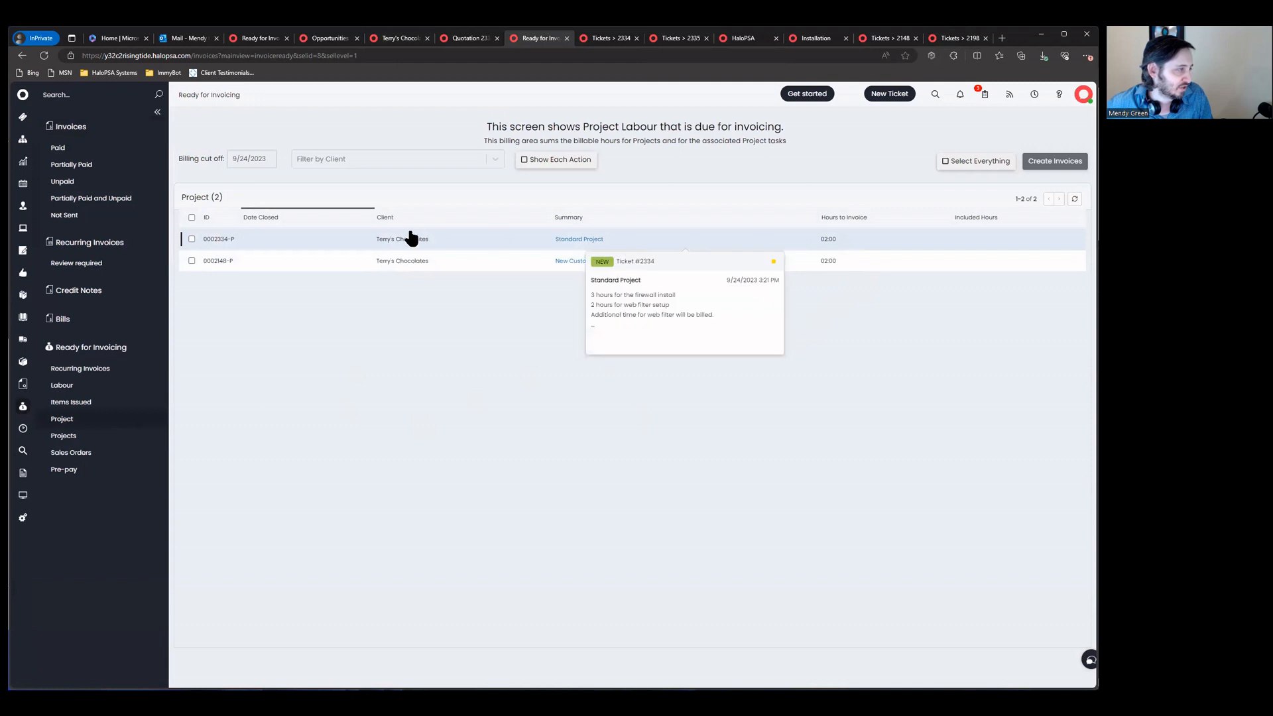
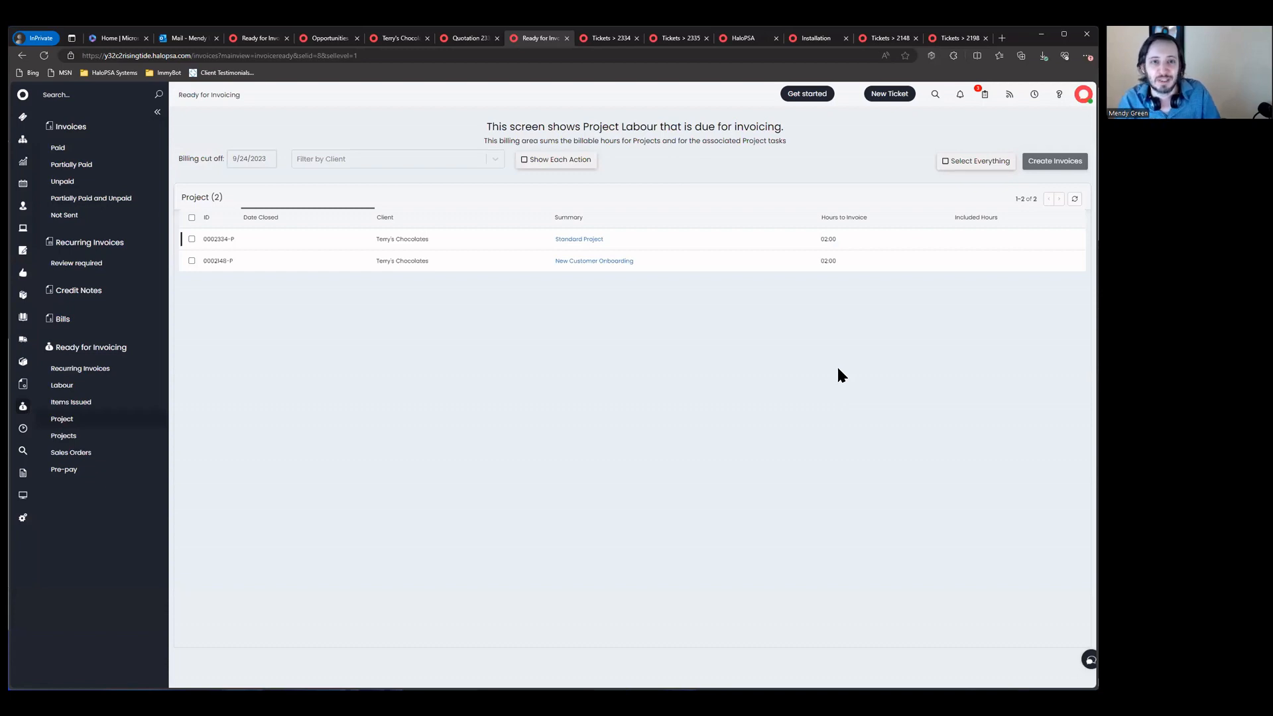
# Step: Go to Terry's Chocolates' client record and show its Contracts tab
pyautogui.click(458, 39)
pyautogui.click(384, 40)
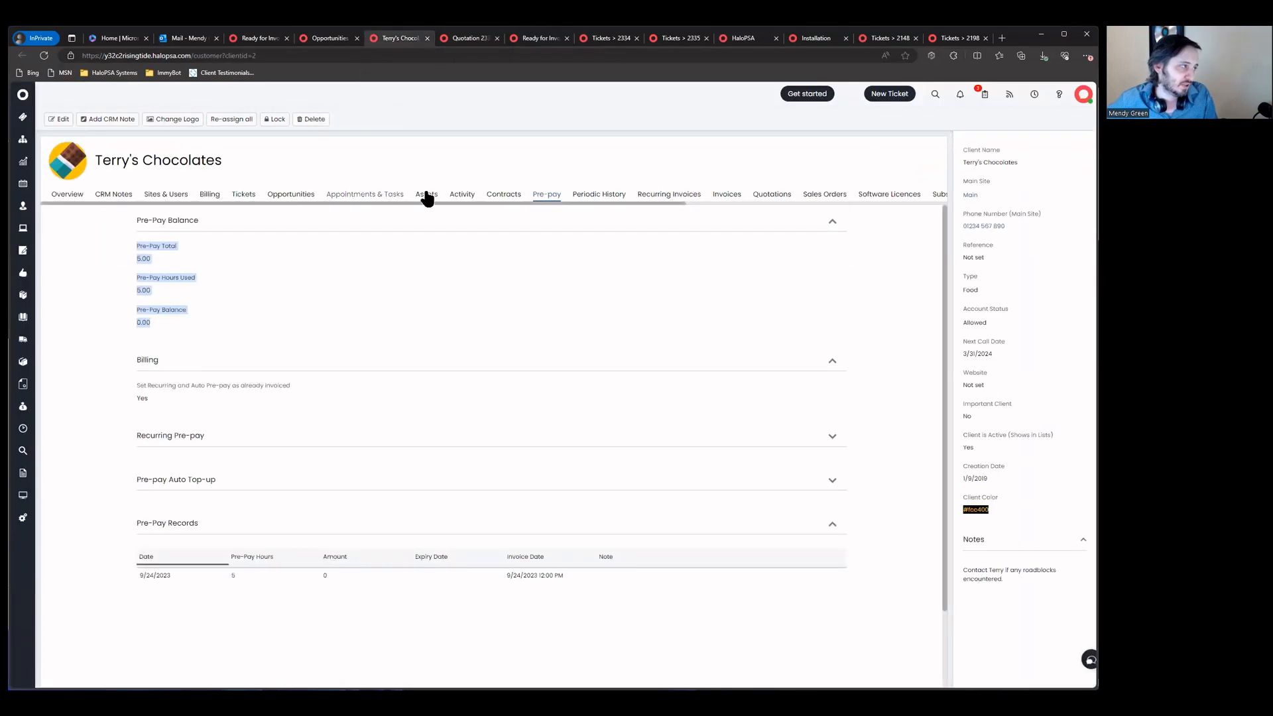
pyautogui.click(504, 194)
# Step: Start a new Terry's Chocolates contract with reference PROJ-ID:2334, checking the project ticket ID
pyautogui.click(909, 218)
pyautogui.click(239, 240)
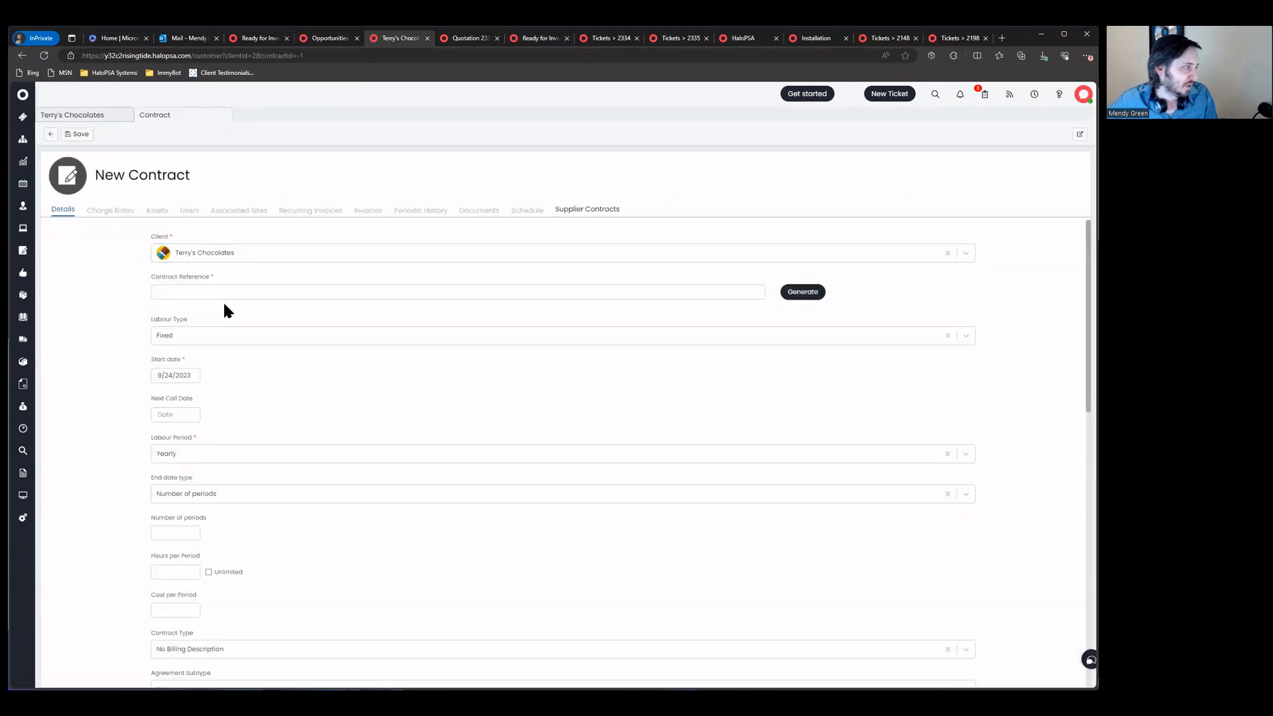
pyautogui.click(259, 292)
pyautogui.write('PROJ-ID')
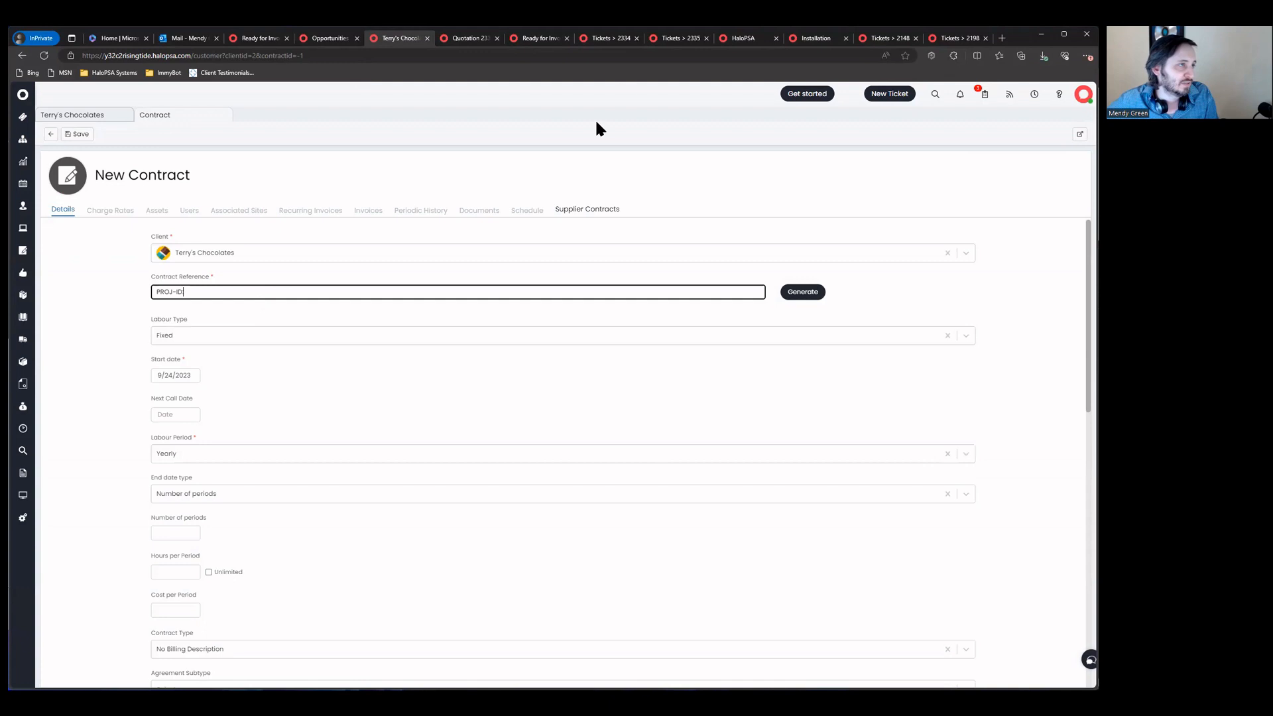
pyautogui.click(584, 40)
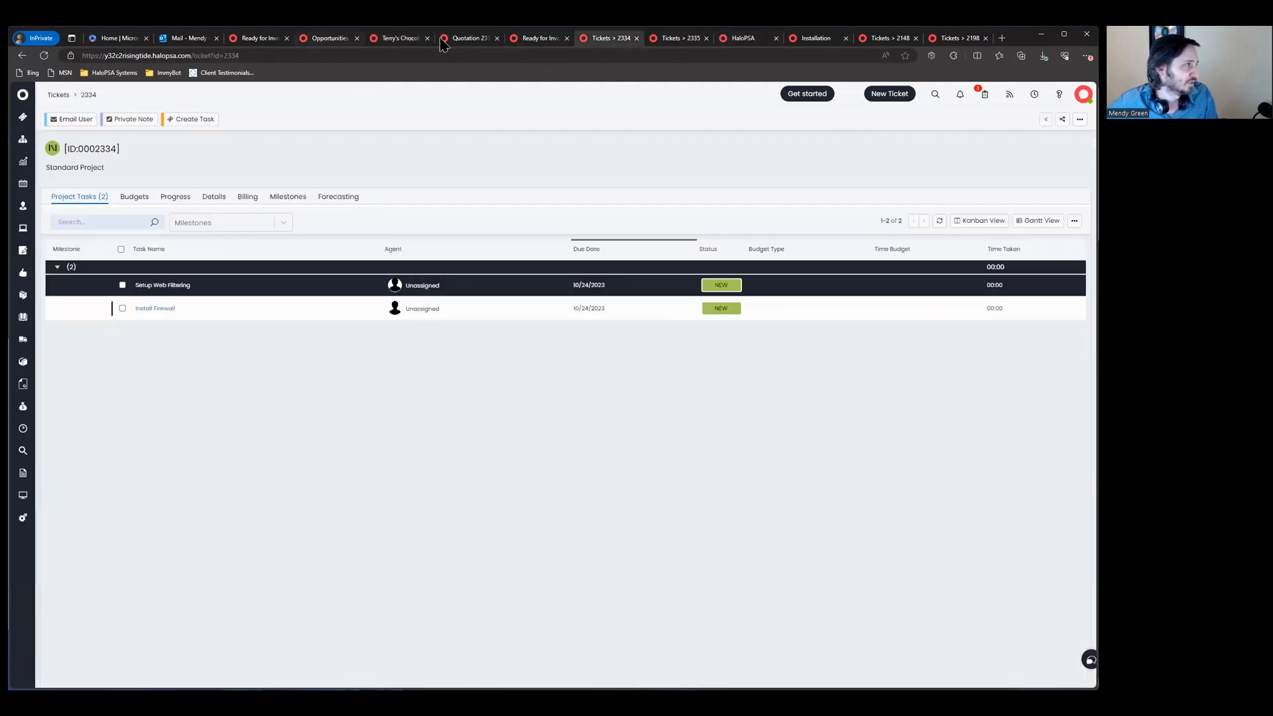
pyautogui.click(400, 39)
pyautogui.click(441, 288)
pyautogui.write('2334')
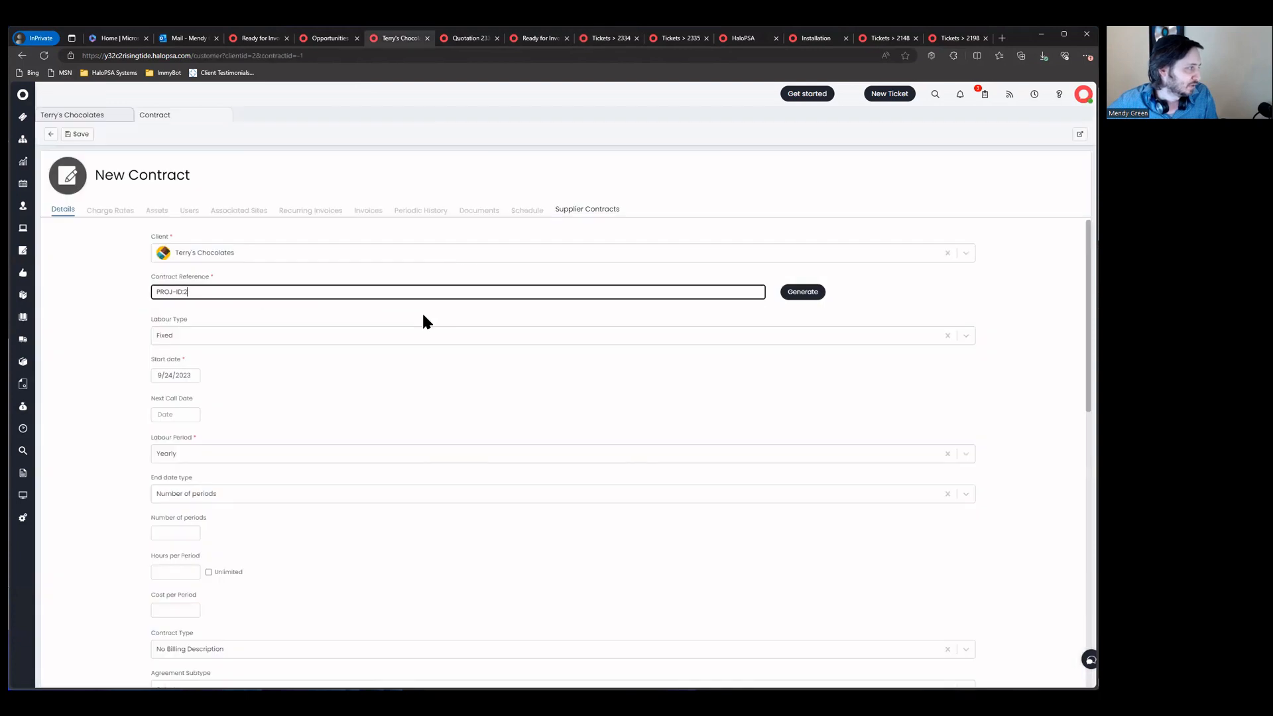
# Step: Set the contract's labour type to Pre-Pay and save it
pyautogui.click(427, 337)
pyautogui.click(273, 369)
pyautogui.moveTo(261, 313); pyautogui.dragTo(217, 295)
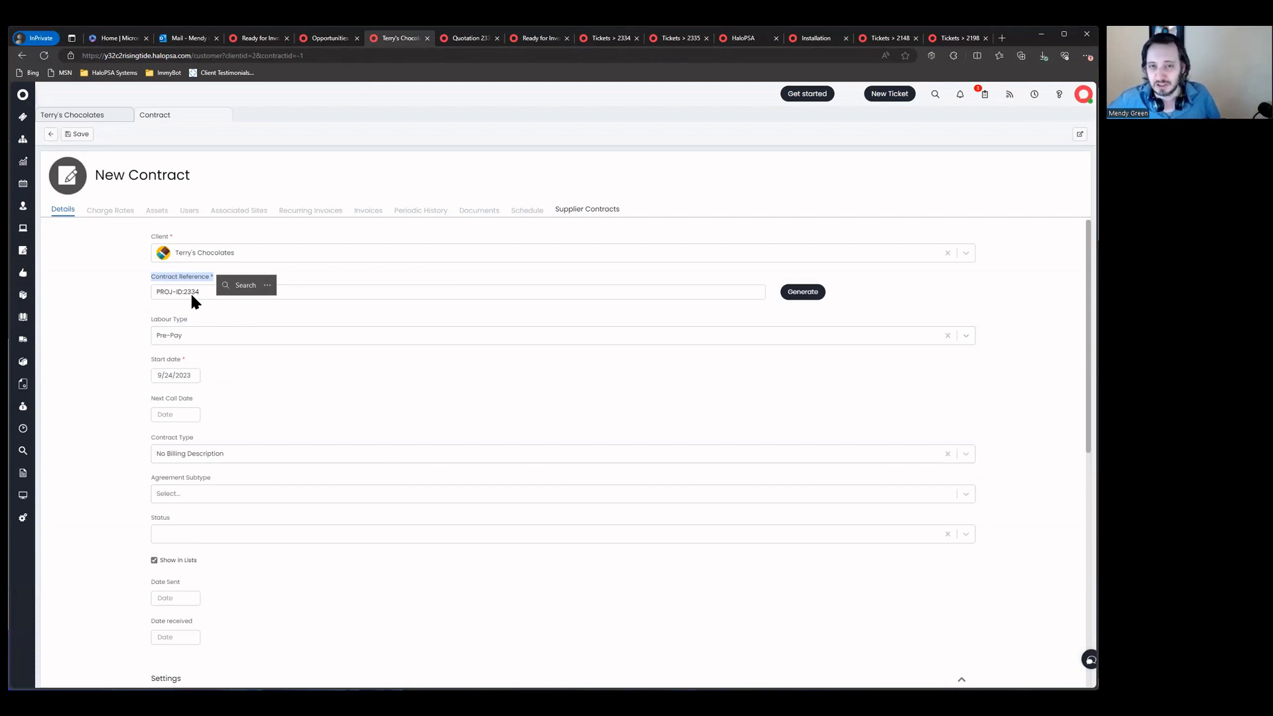
pyautogui.click(123, 307)
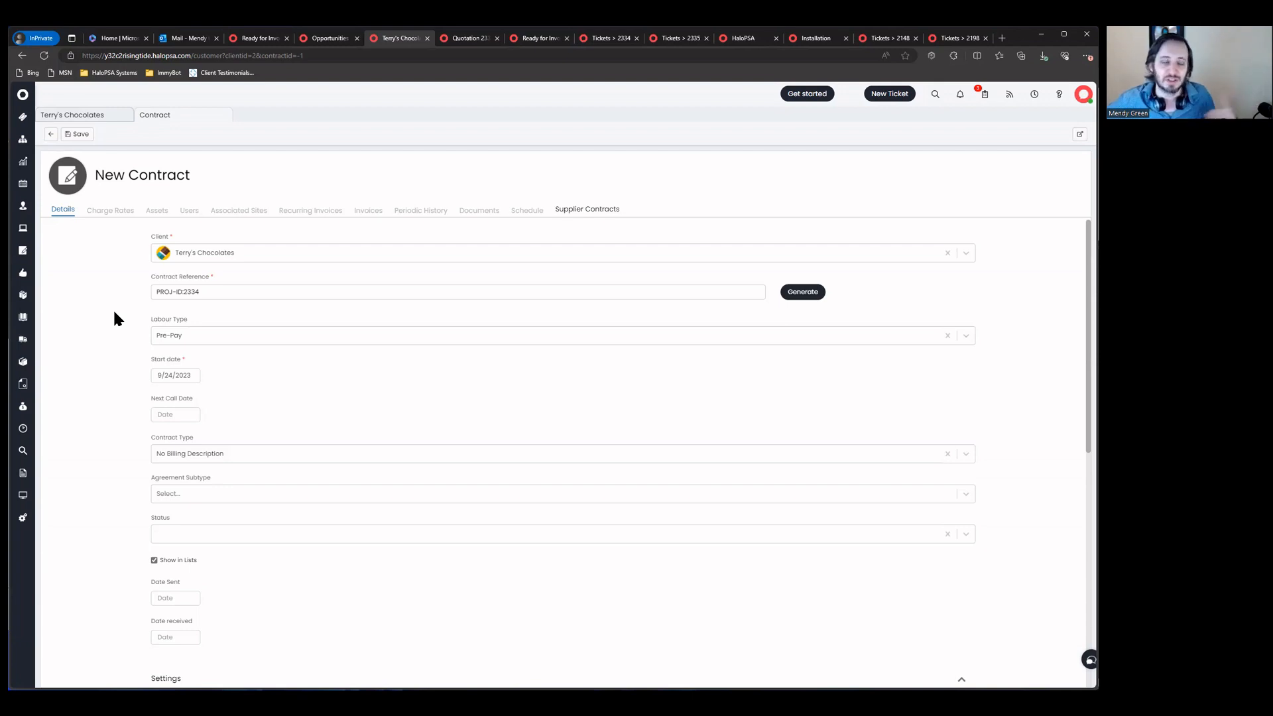
pyautogui.moveTo(201, 292); pyautogui.dragTo(113, 286)
pyautogui.click(114, 292)
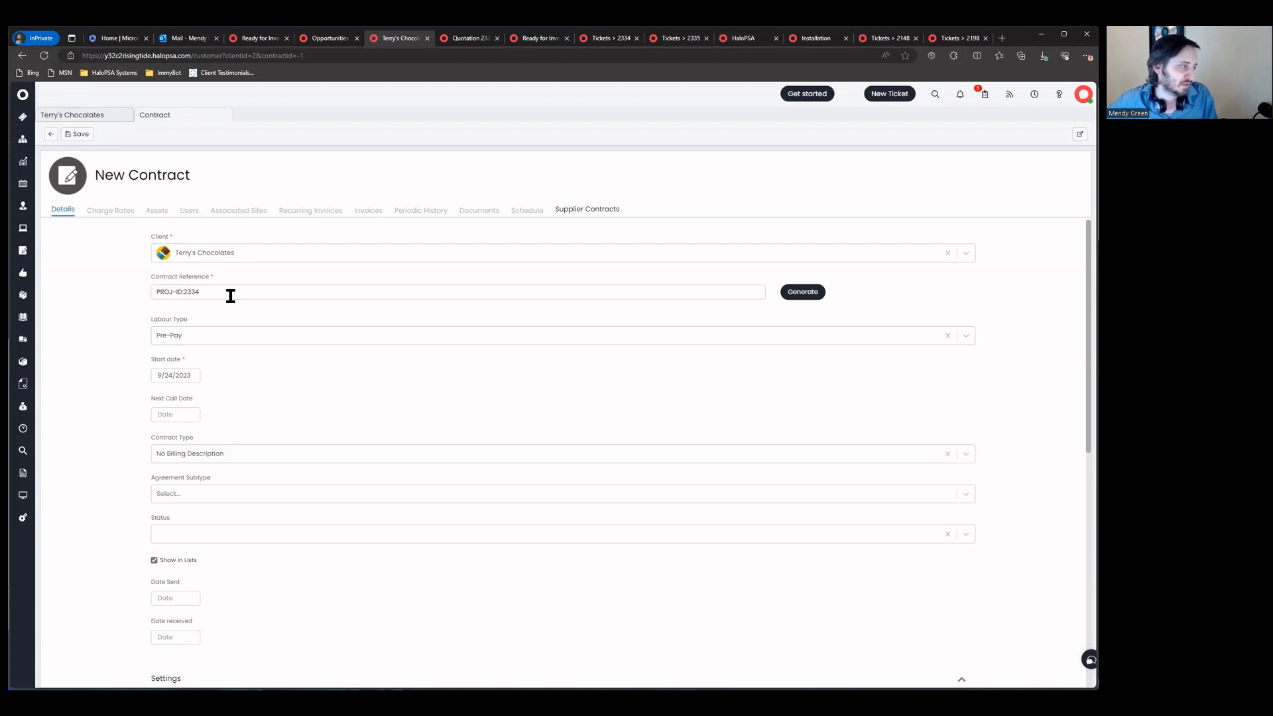
pyautogui.scroll(-1, 236, 329)
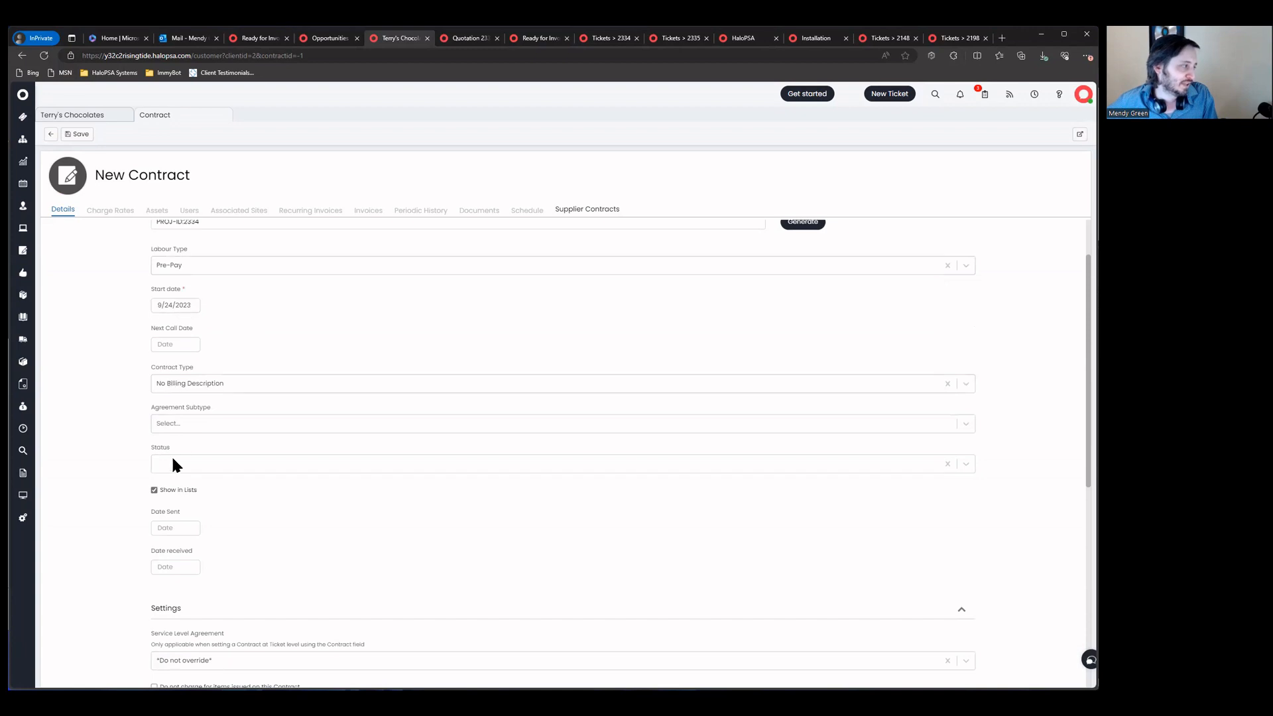
pyautogui.click(78, 134)
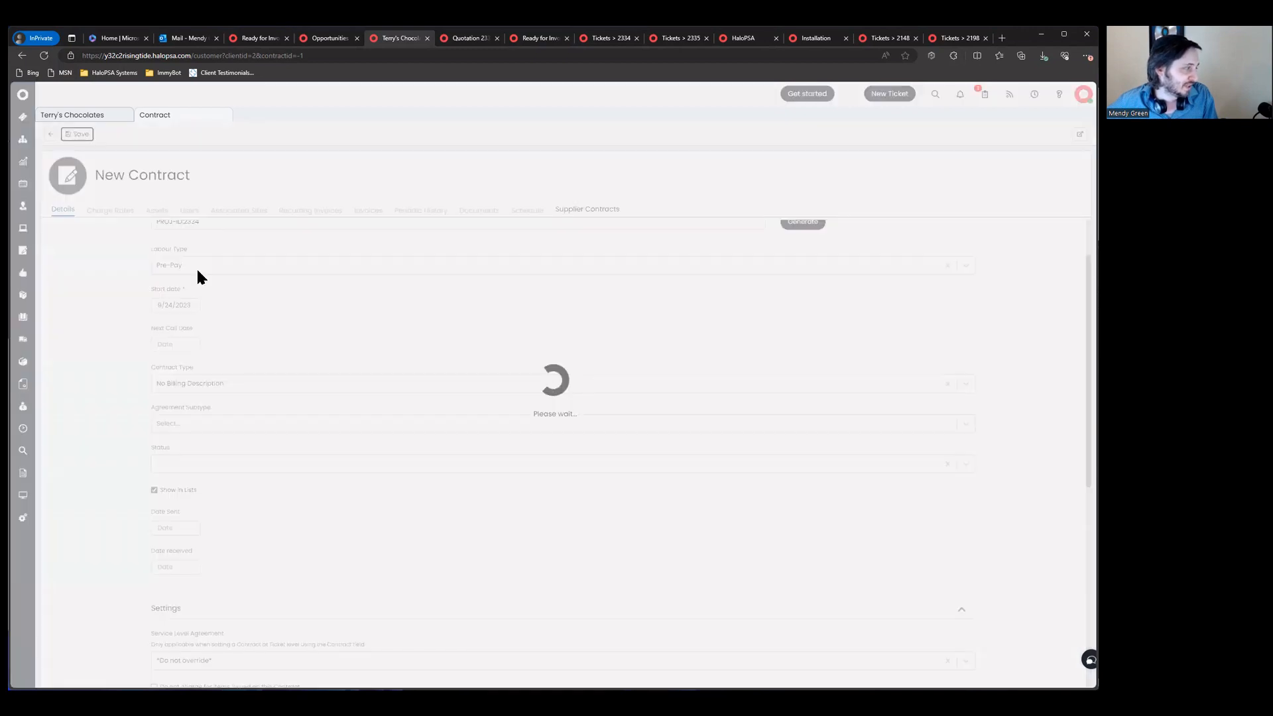
# Step: Review the contract's pre-pay total, used and balance figures, then put it in edit mode
pyautogui.click(93, 212)
pyautogui.moveTo(150, 254); pyautogui.dragTo(275, 390)
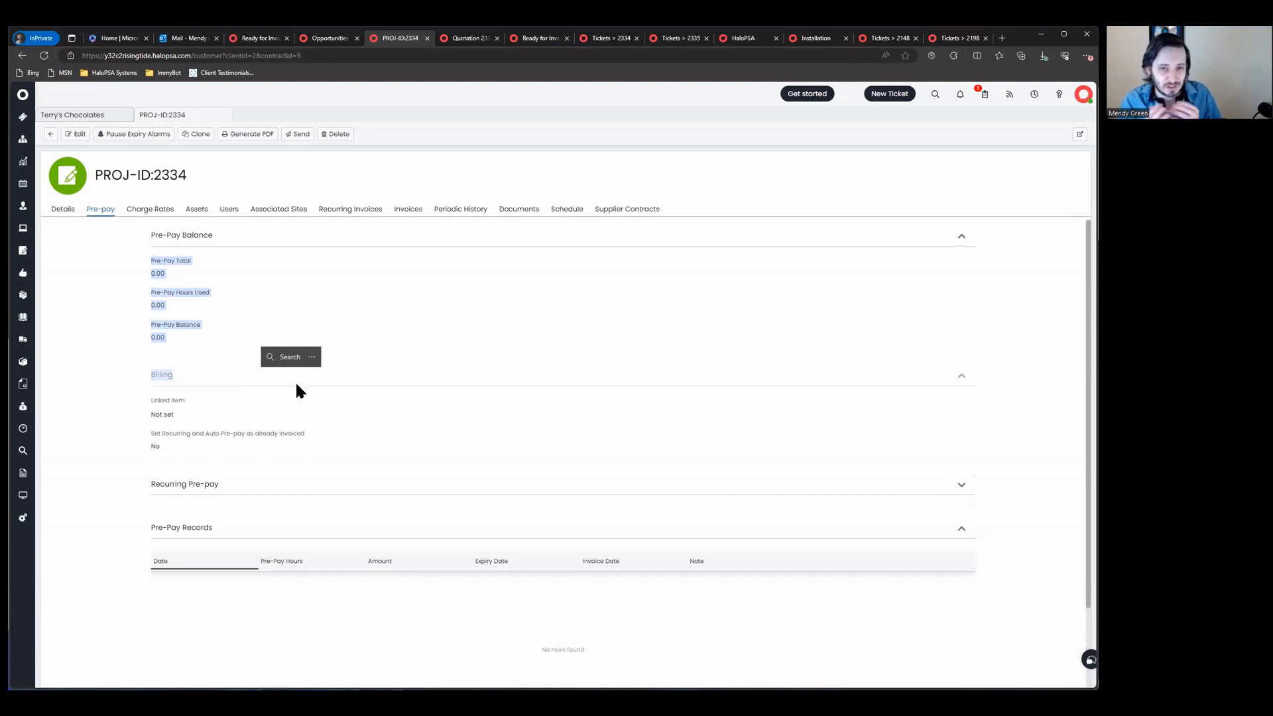
pyautogui.click(77, 134)
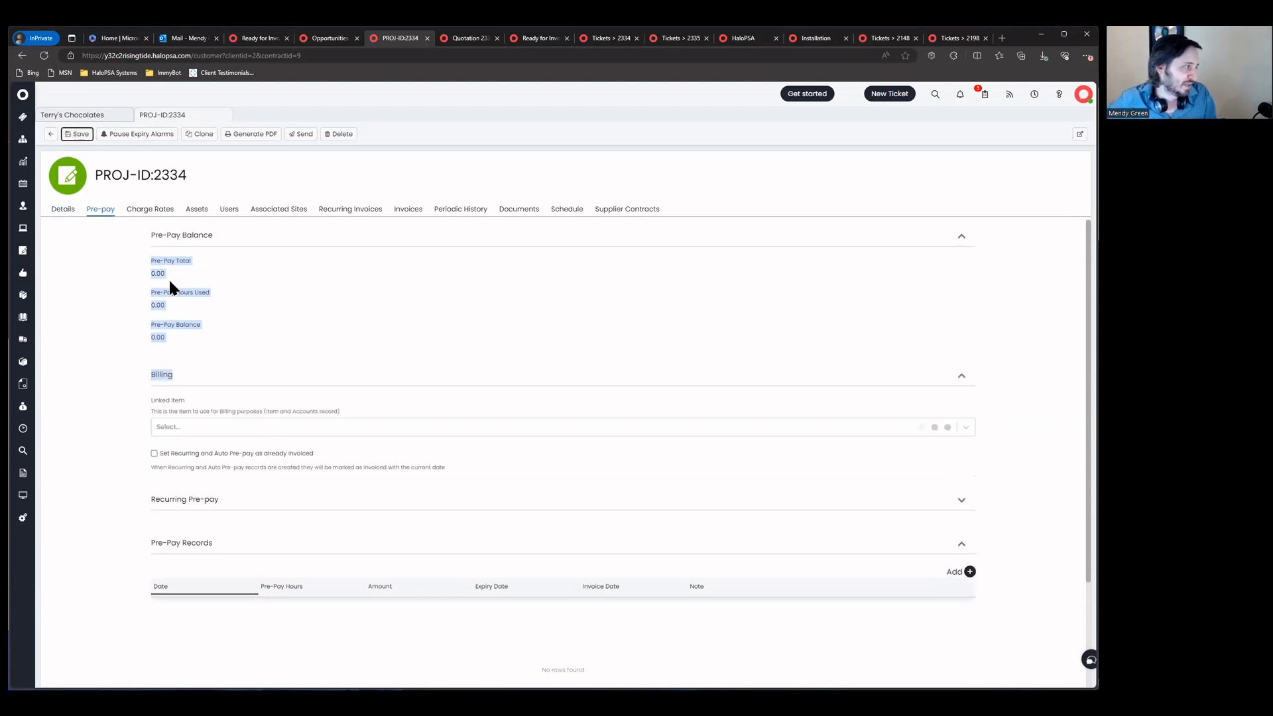
# Step: Add a 5-hour pre-pay record dated and invoiced 9/24/2023, save, and return to ticket 2334
pyautogui.click(969, 576)
pyautogui.click(534, 230)
pyautogui.write('5')
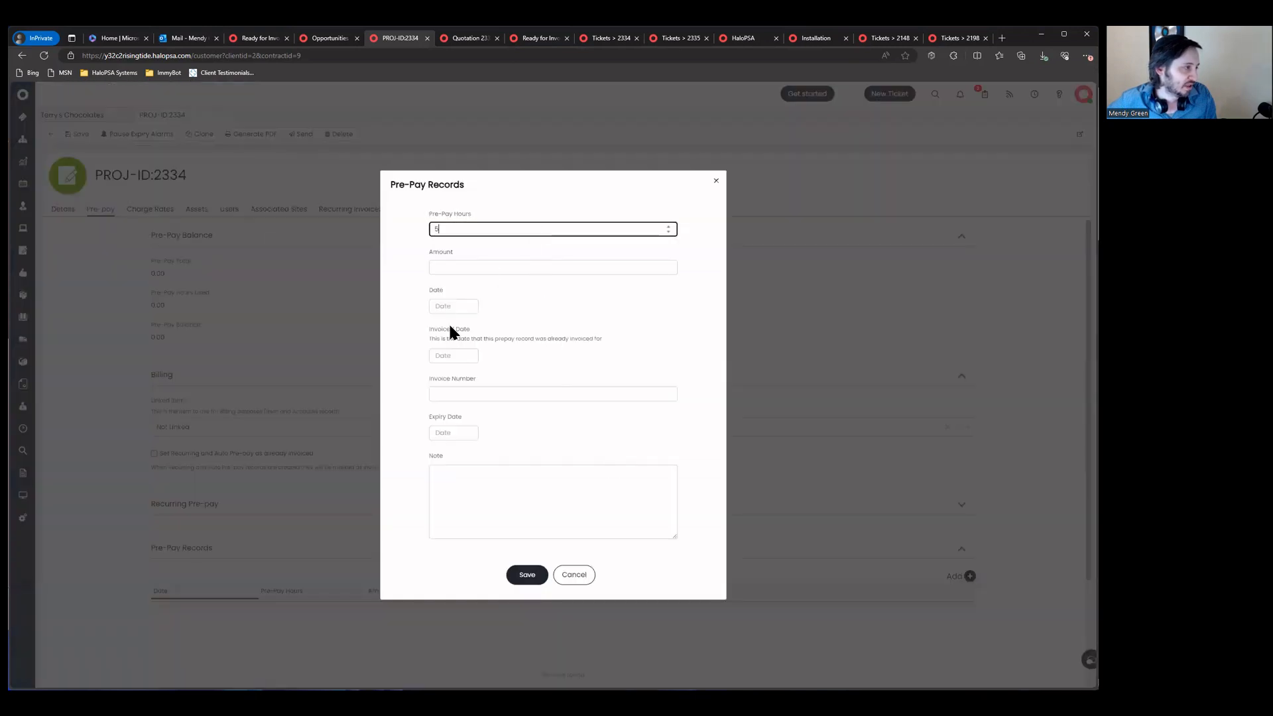
pyautogui.click(458, 306)
pyautogui.click(495, 444)
pyautogui.click(464, 355)
pyautogui.click(494, 439)
pyautogui.click(468, 393)
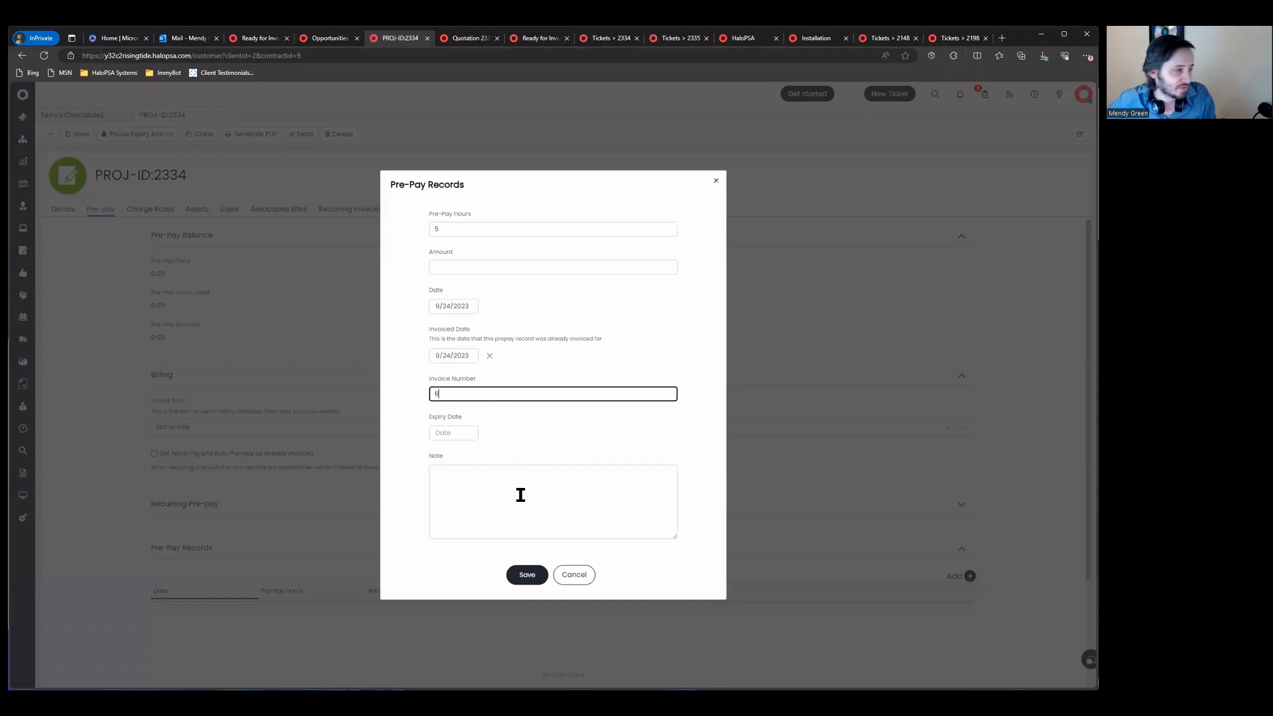
pyautogui.click(537, 576)
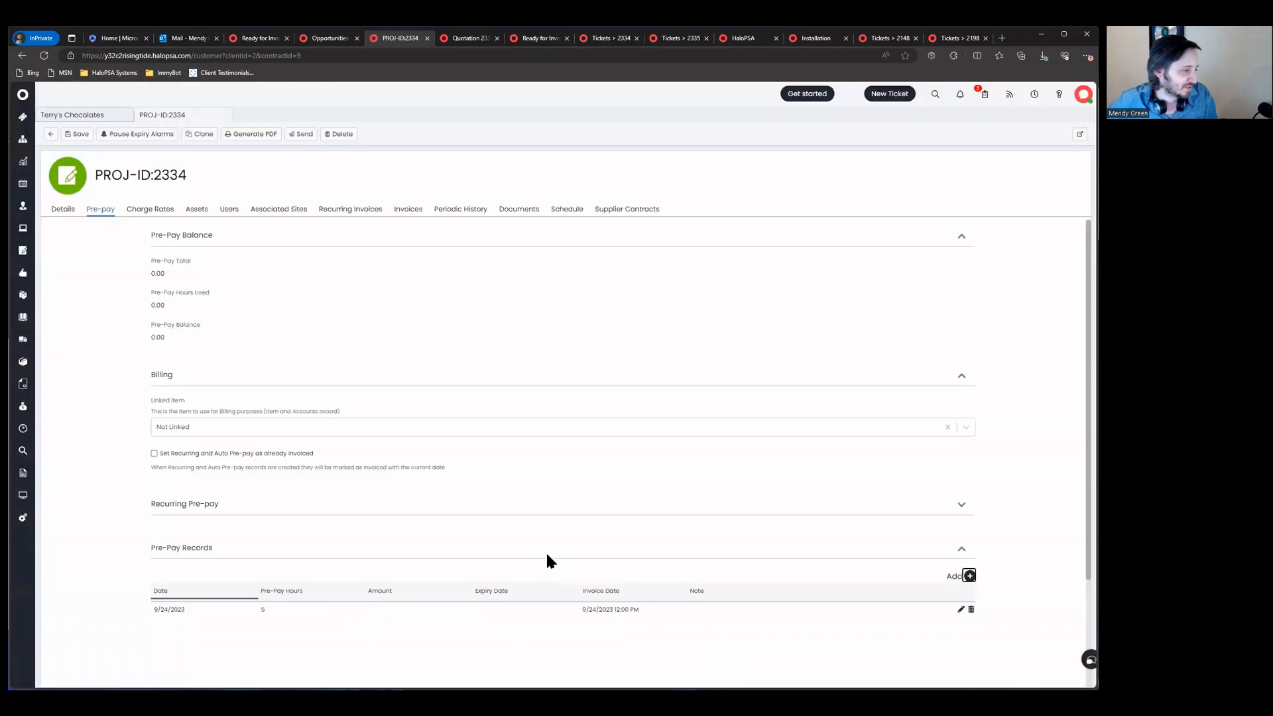
pyautogui.click(75, 134)
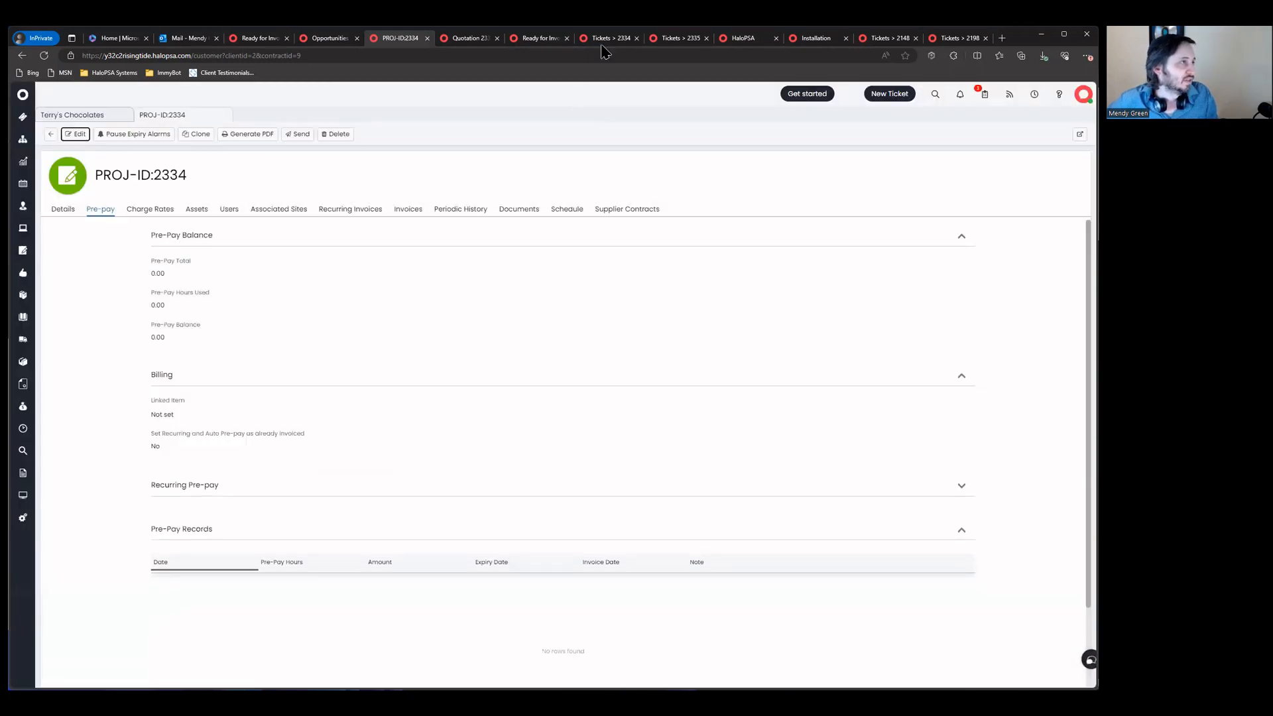
pyautogui.click(599, 39)
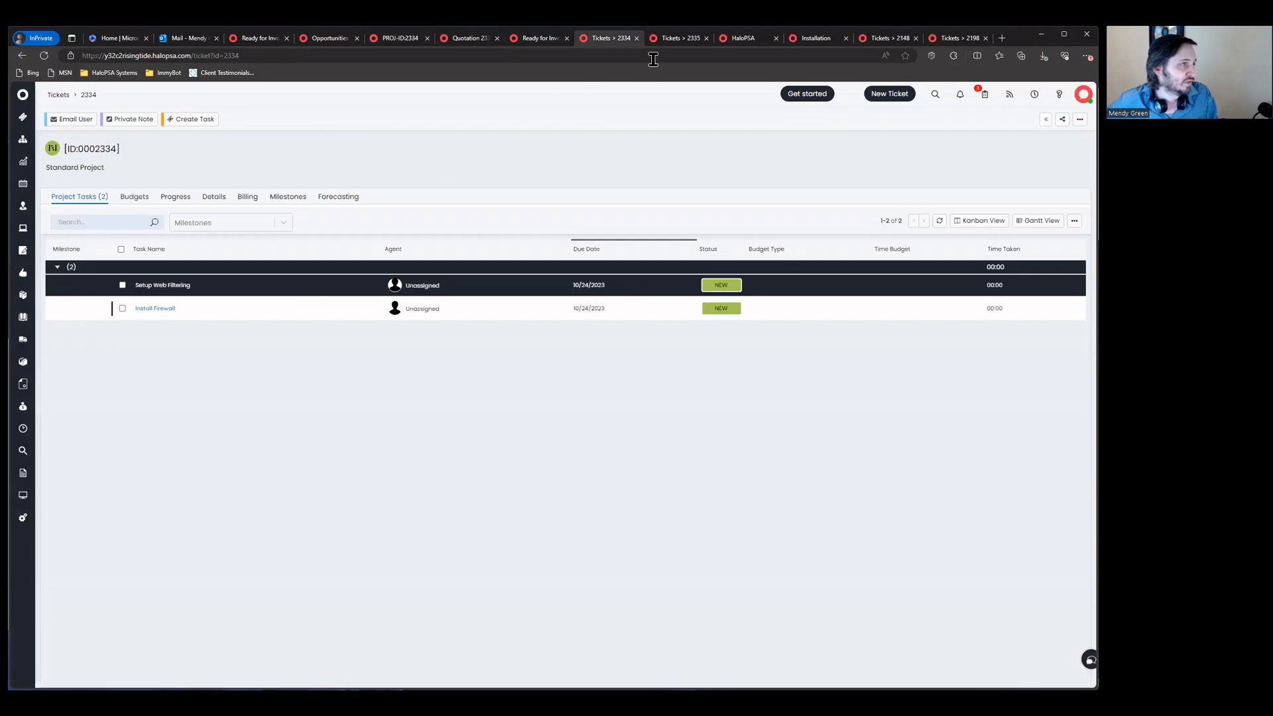
# Step: Open ticket 2335, dismiss its private note, and reload it to refresh the pre-pay balance
pyautogui.click(674, 40)
pyautogui.click(1030, 126)
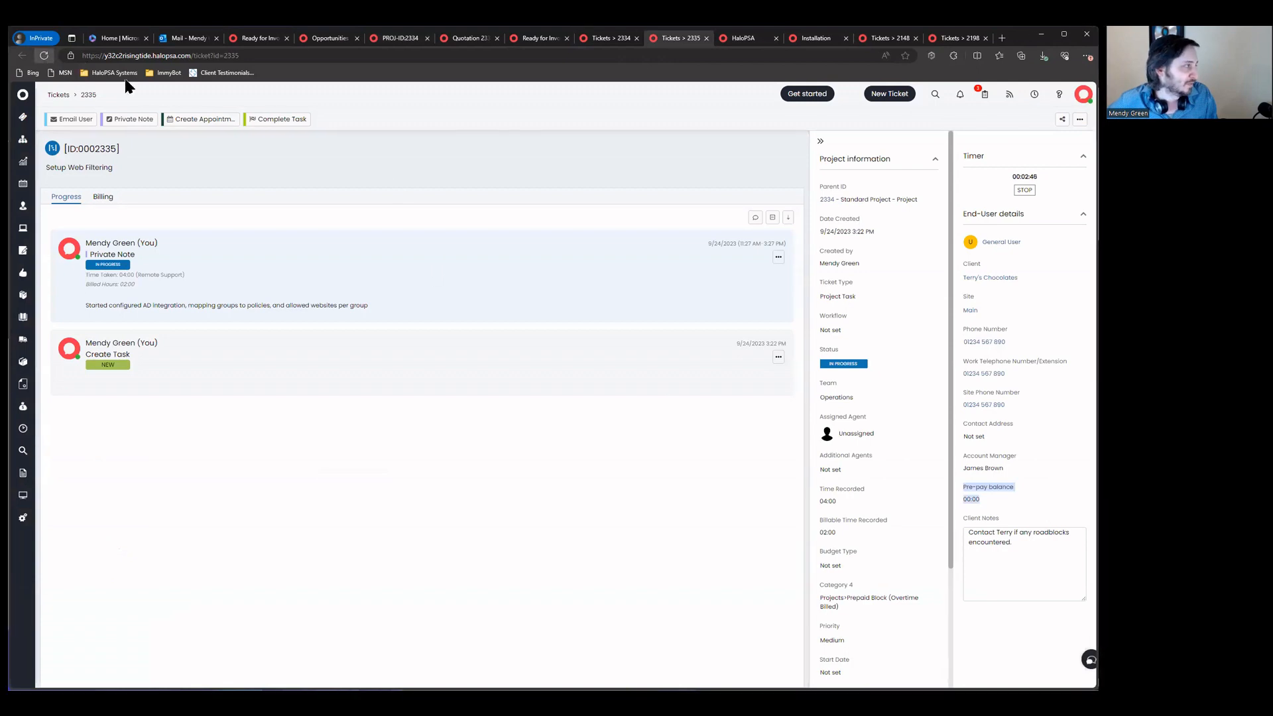
pyautogui.press('F5')
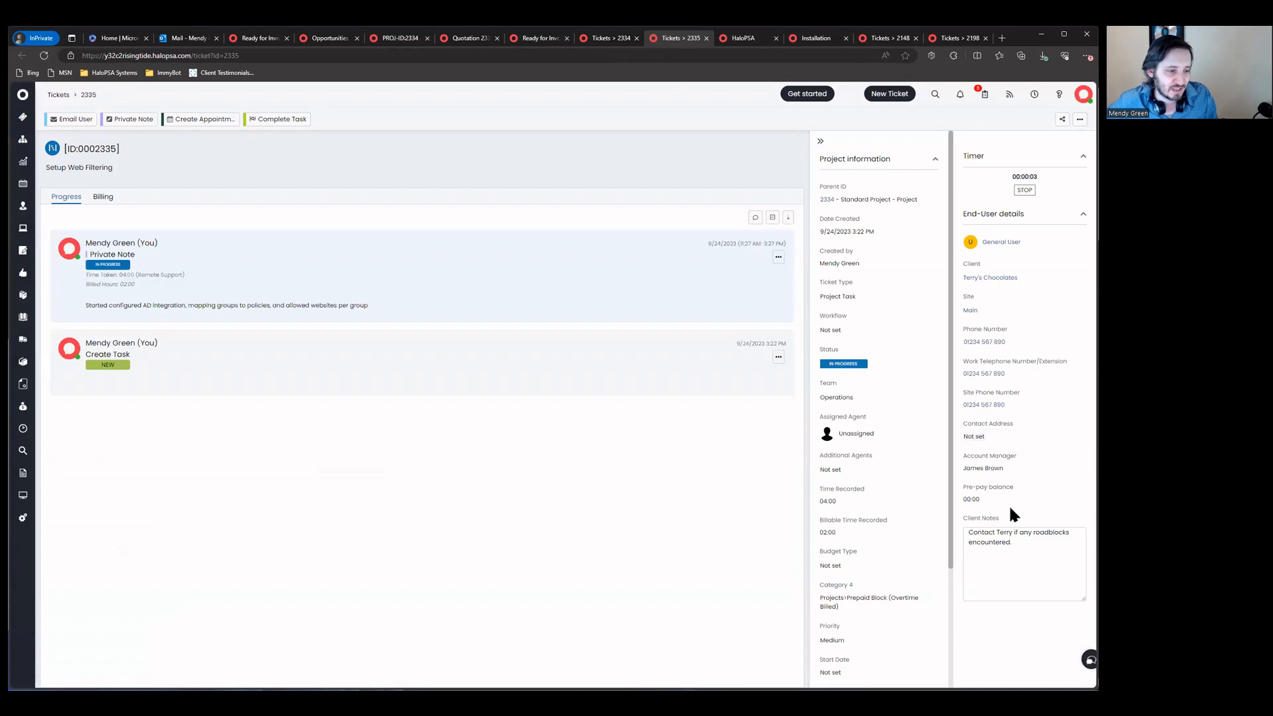
# Step: Return to contract PROJ-ID:2334's pre-pay summary, now showing a 5.00 balance
pyautogui.click(603, 41)
pyautogui.click(537, 39)
pyautogui.click(481, 40)
pyautogui.click(538, 38)
pyautogui.click(589, 40)
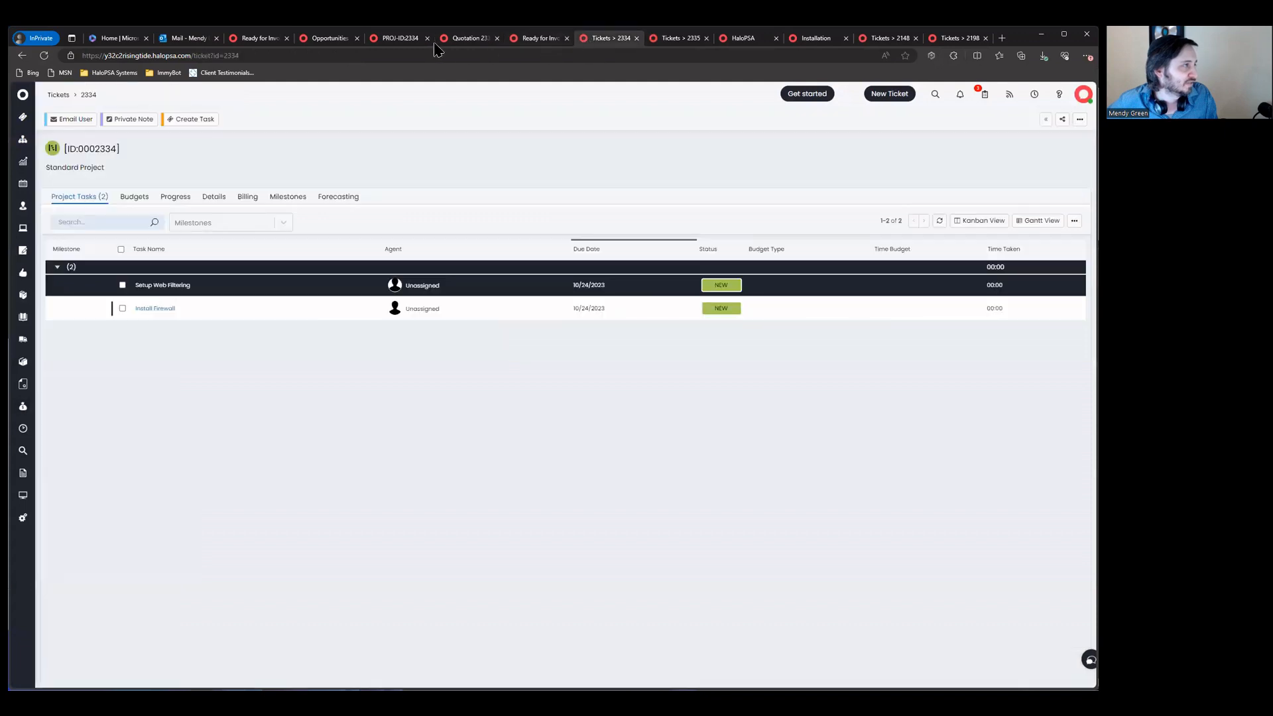
pyautogui.click(399, 38)
# Step: Put contract PROJ-ID:2334 into edit mode and show its Details form
pyautogui.click(80, 139)
pyautogui.scroll(-2, 297, 369)
pyautogui.scroll(2, 218, 324)
pyautogui.click(61, 209)
pyautogui.scroll(-6, 289, 419)
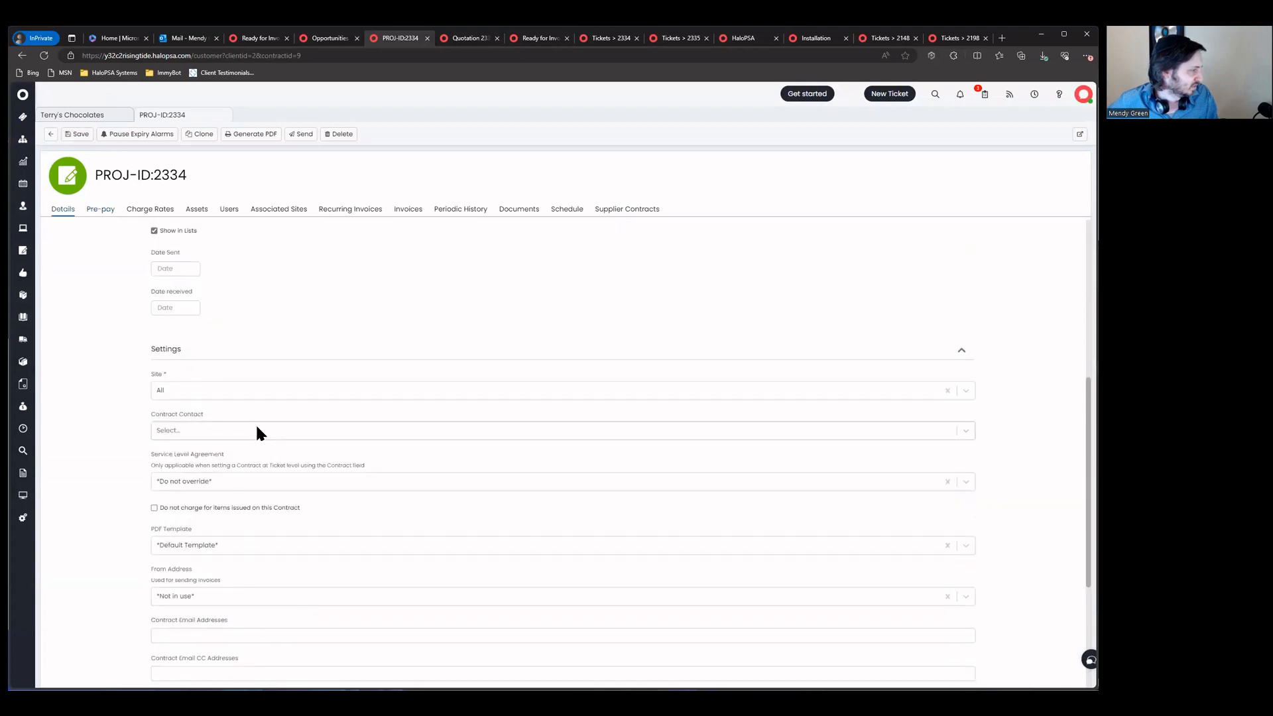
pyautogui.scroll(2, 289, 519)
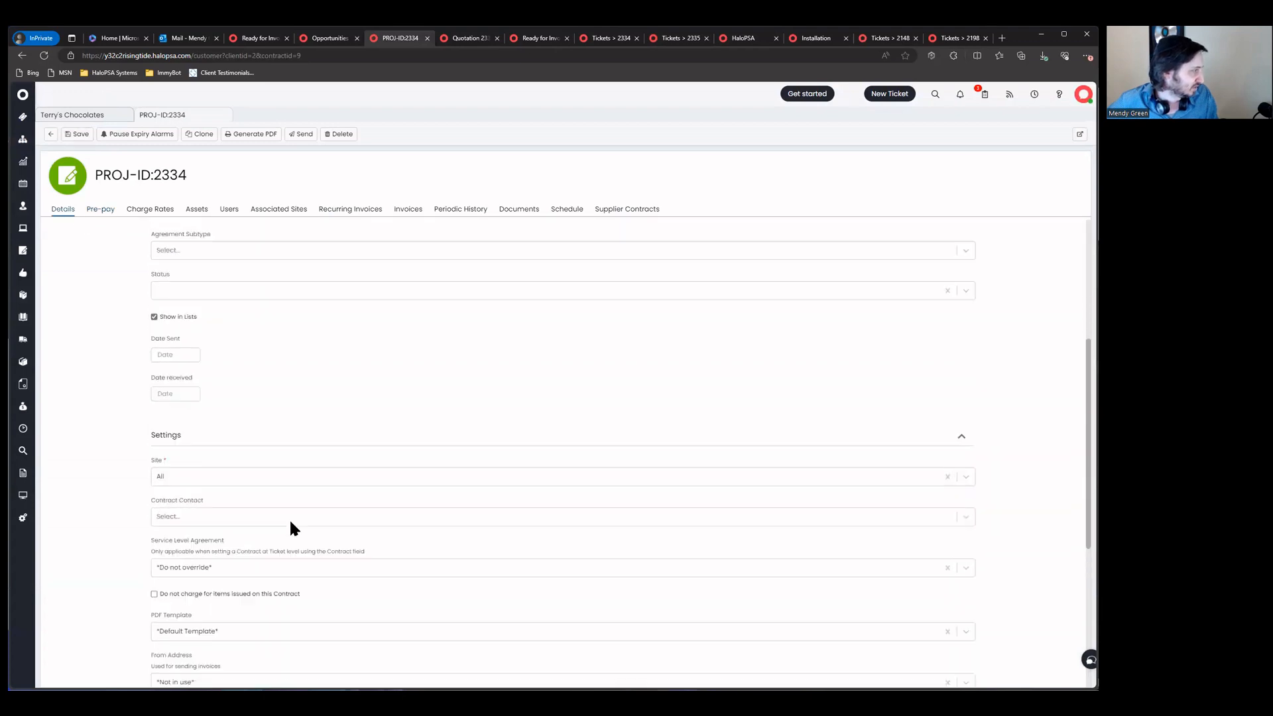
pyautogui.scroll(2, 232, 391)
# Step: Set status Live, agreement subtype Device Only, contract type Bronze Package, and save
pyautogui.click(227, 489)
pyautogui.click(227, 511)
pyautogui.click(258, 419)
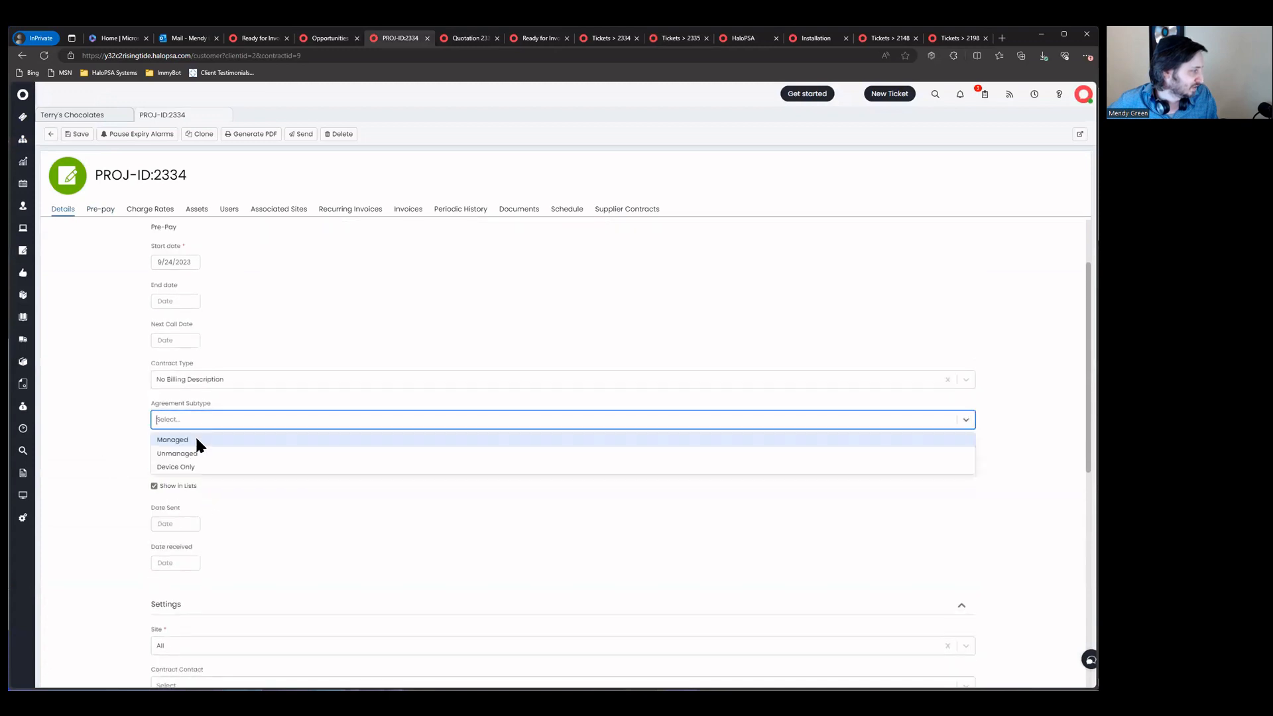
pyautogui.click(226, 379)
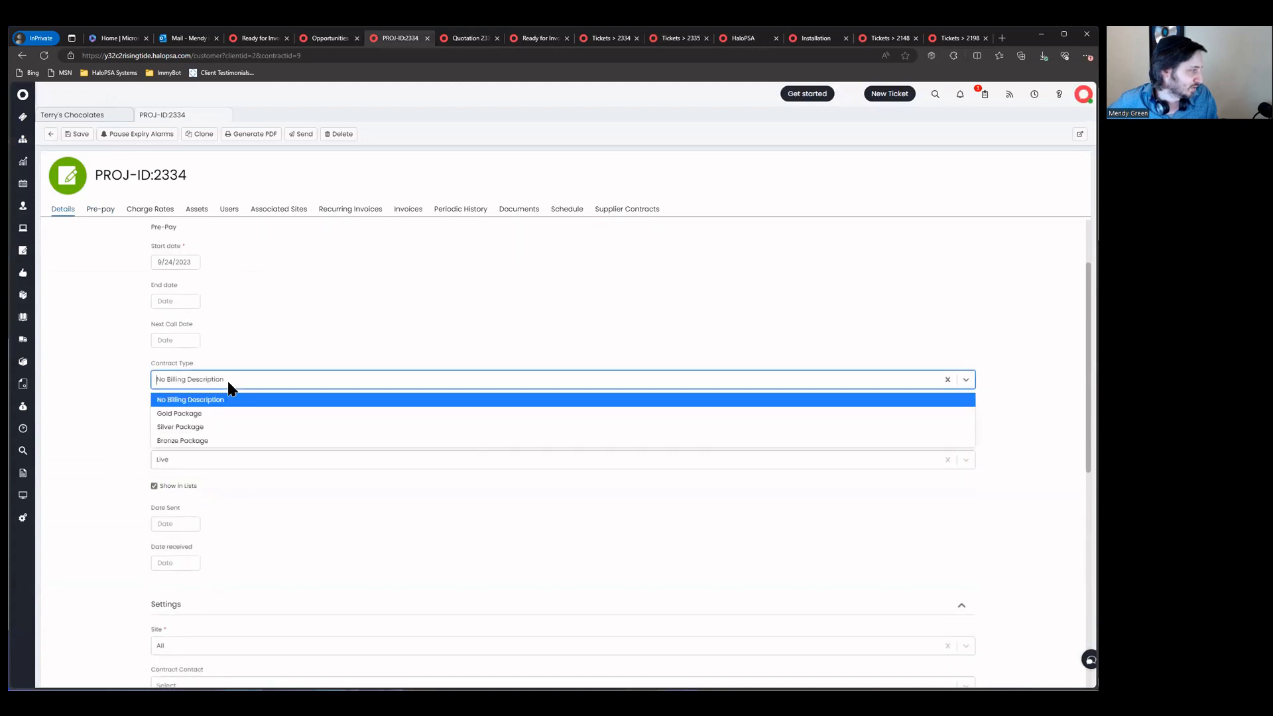
pyautogui.click(229, 441)
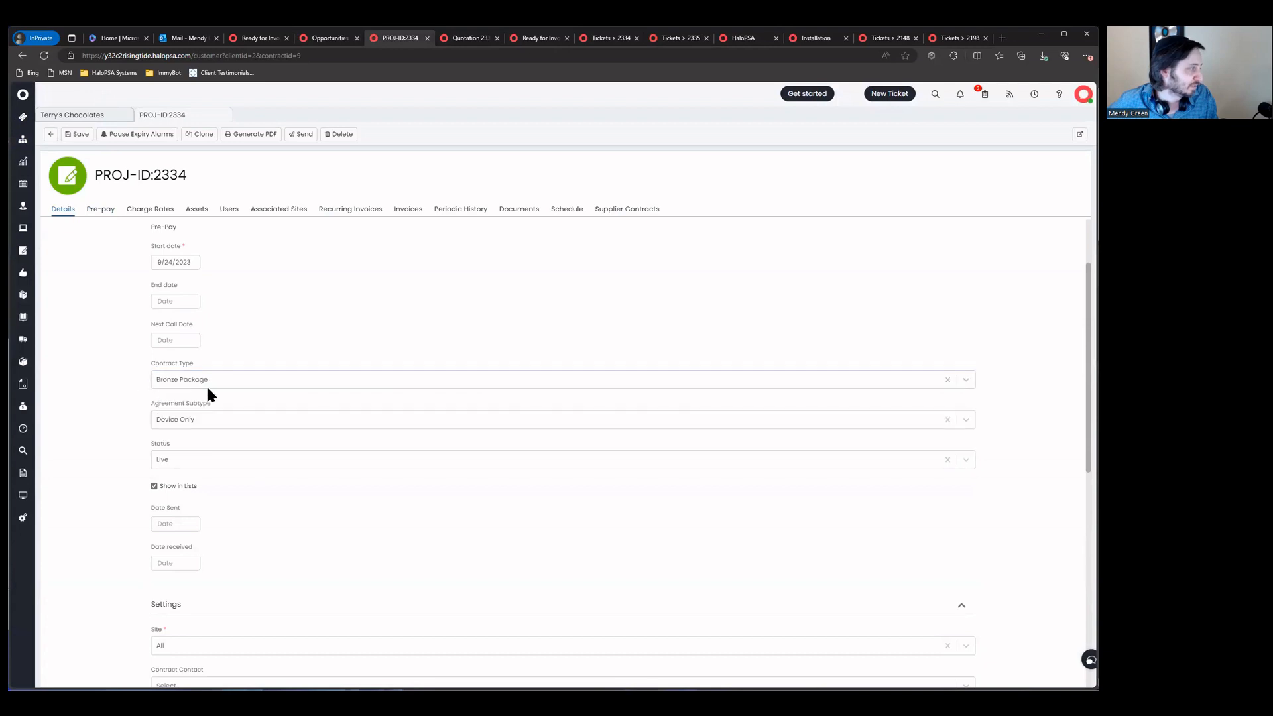
pyautogui.scroll(2, 167, 428)
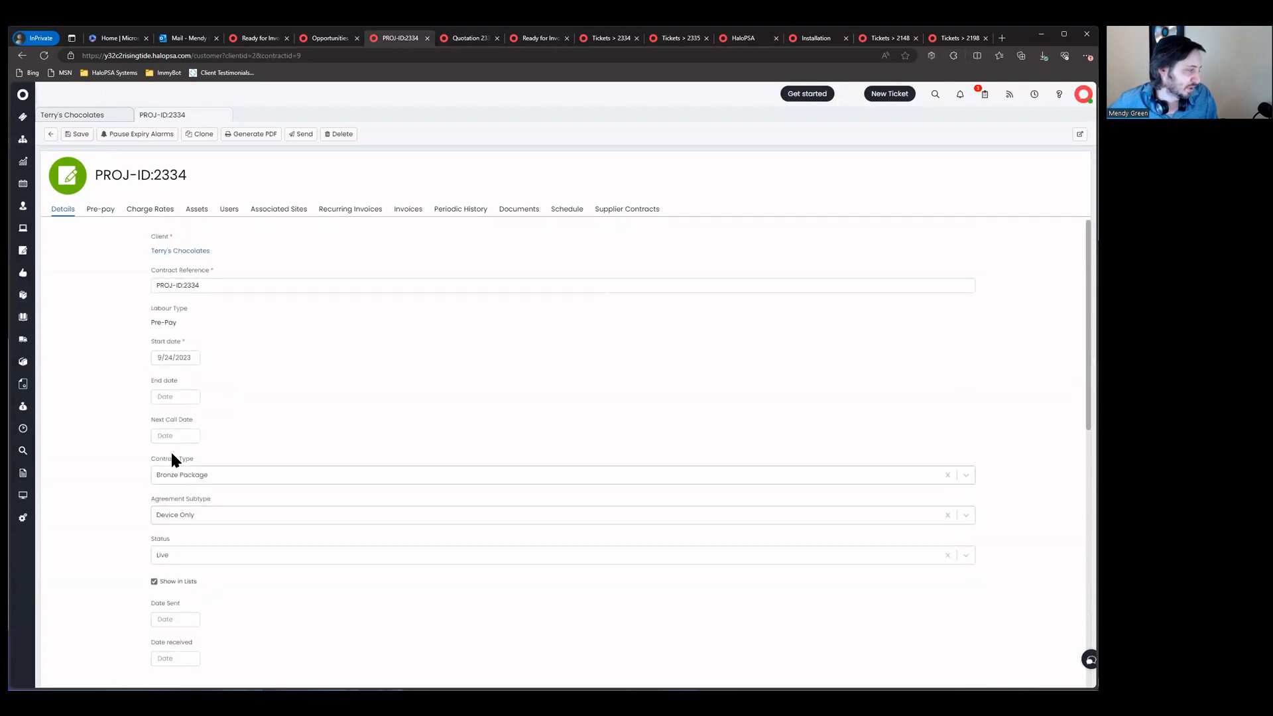
pyautogui.click(83, 134)
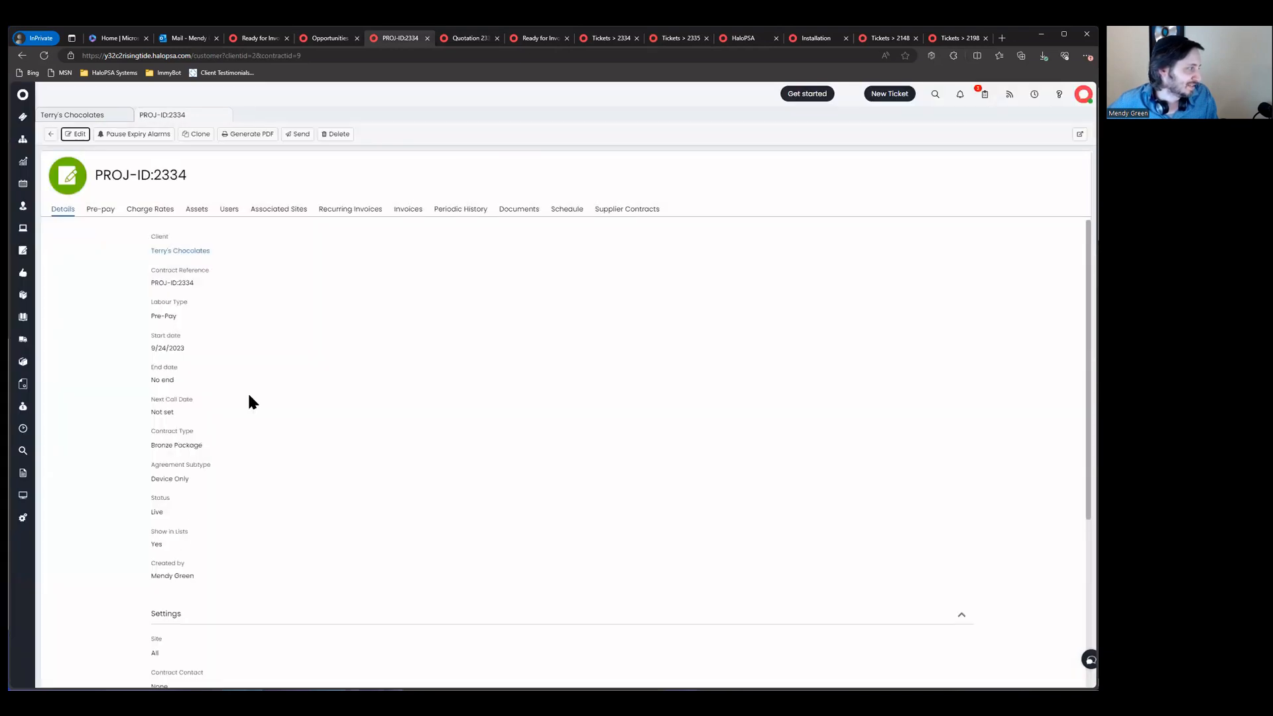
pyautogui.scroll(-2, 240, 404)
# Step: Switch to ticket 2335 and reload it to refresh its details
pyautogui.scroll(-1, 216, 451)
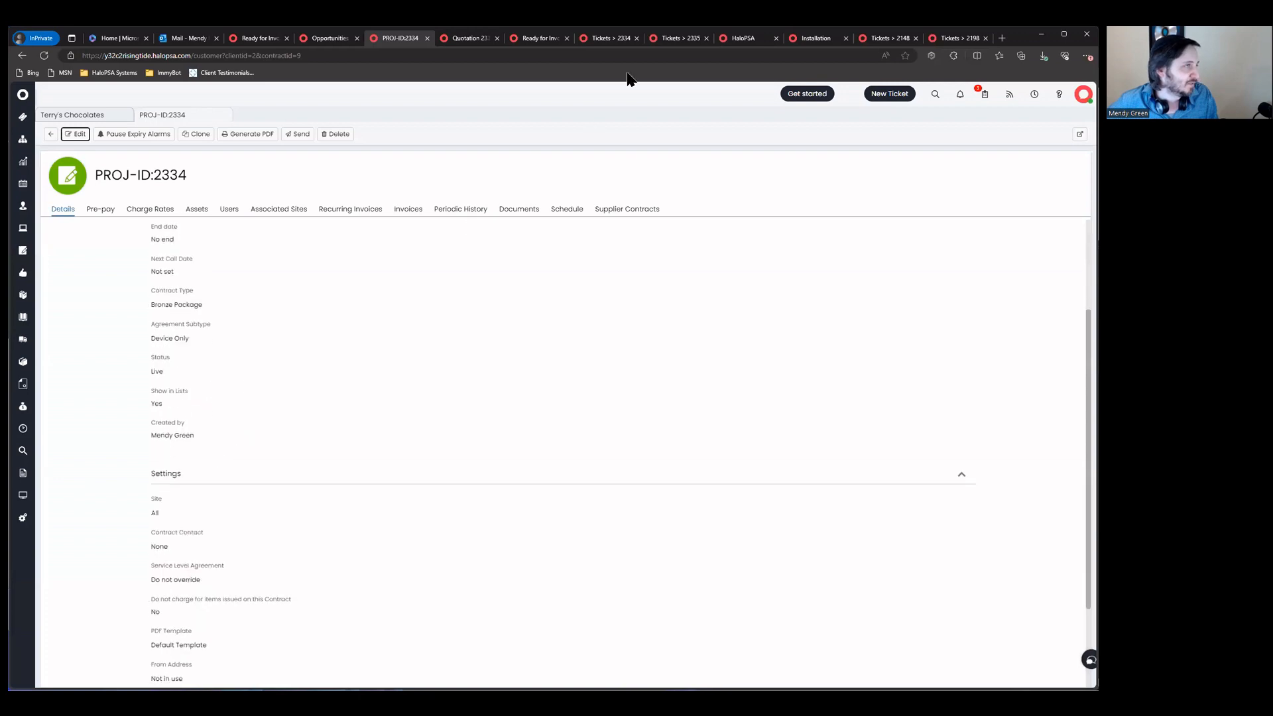
pyautogui.click(610, 37)
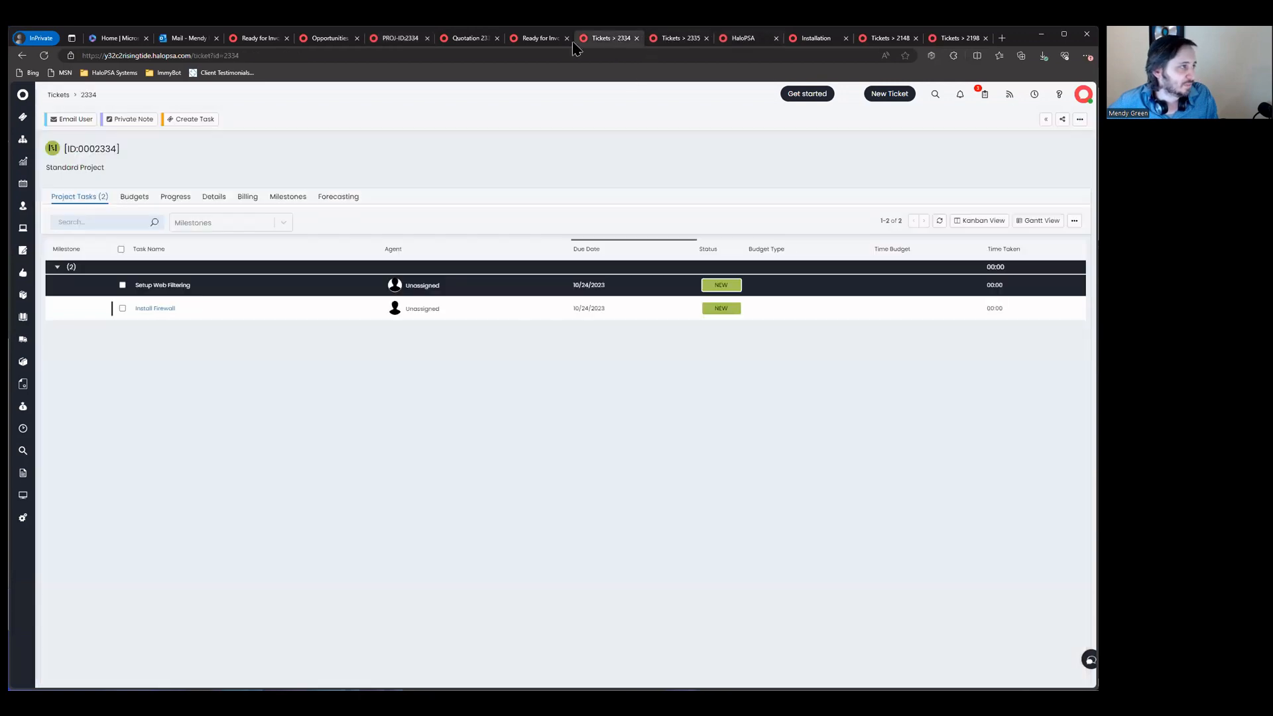
pyautogui.click(676, 38)
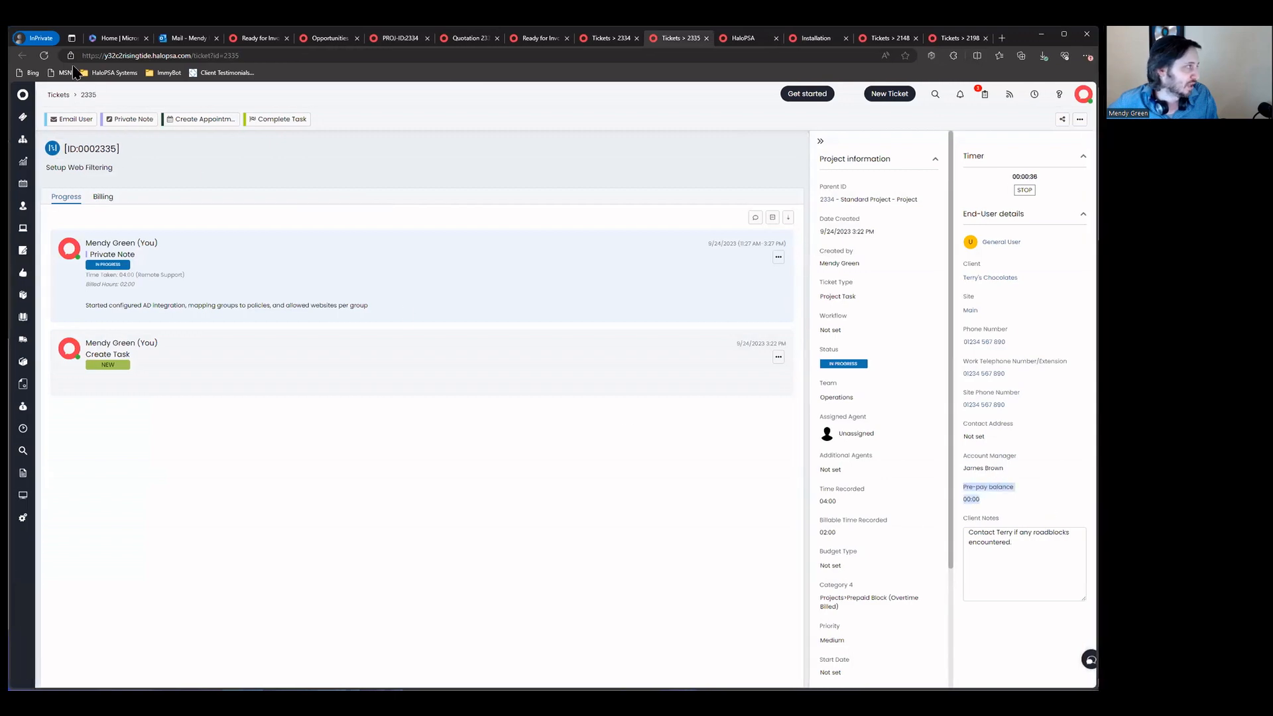
pyautogui.click(45, 56)
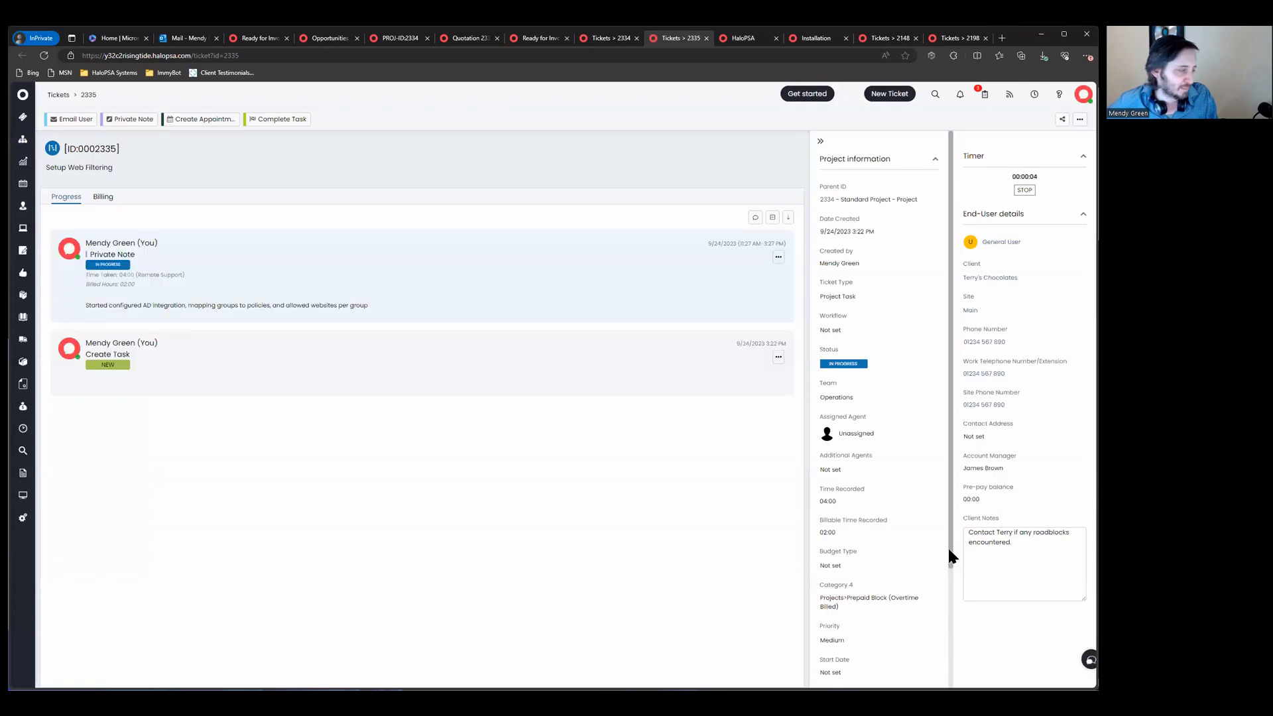
# Step: Reload ticket 2334, confirm its end-user details show a 00:00 pre-pay balance, then open Configuration
pyautogui.click(597, 43)
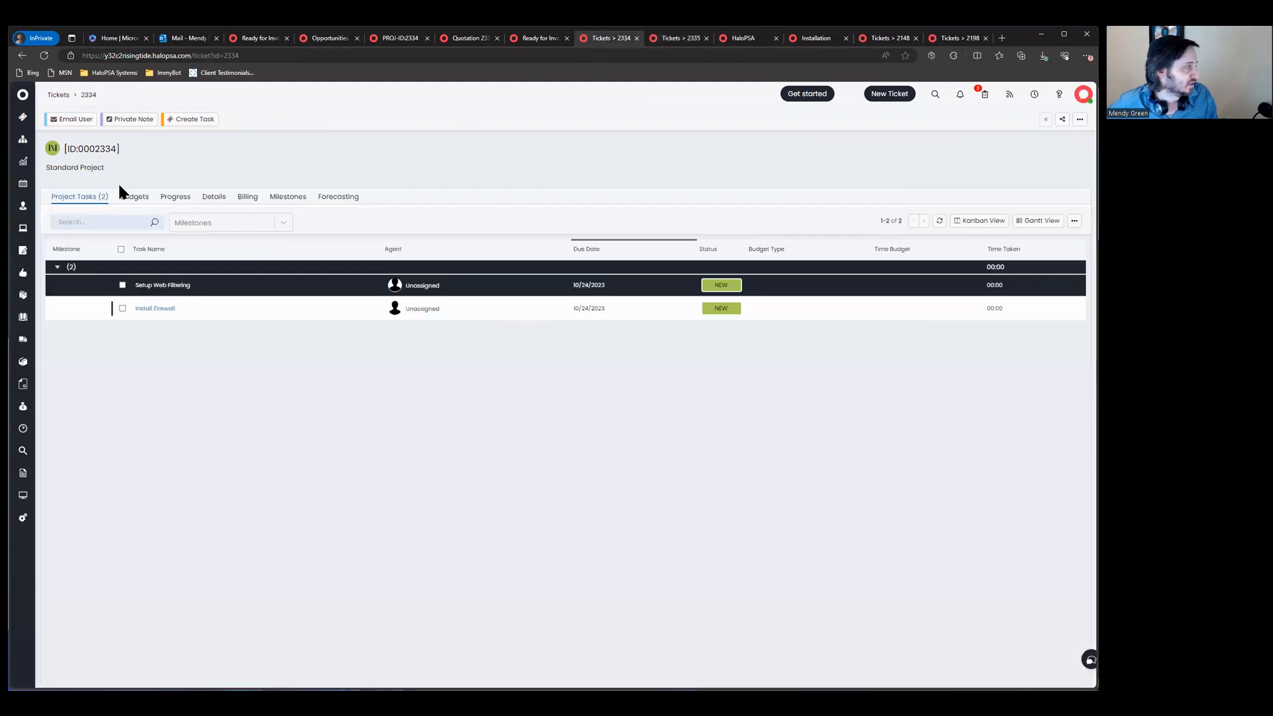
pyautogui.click(170, 202)
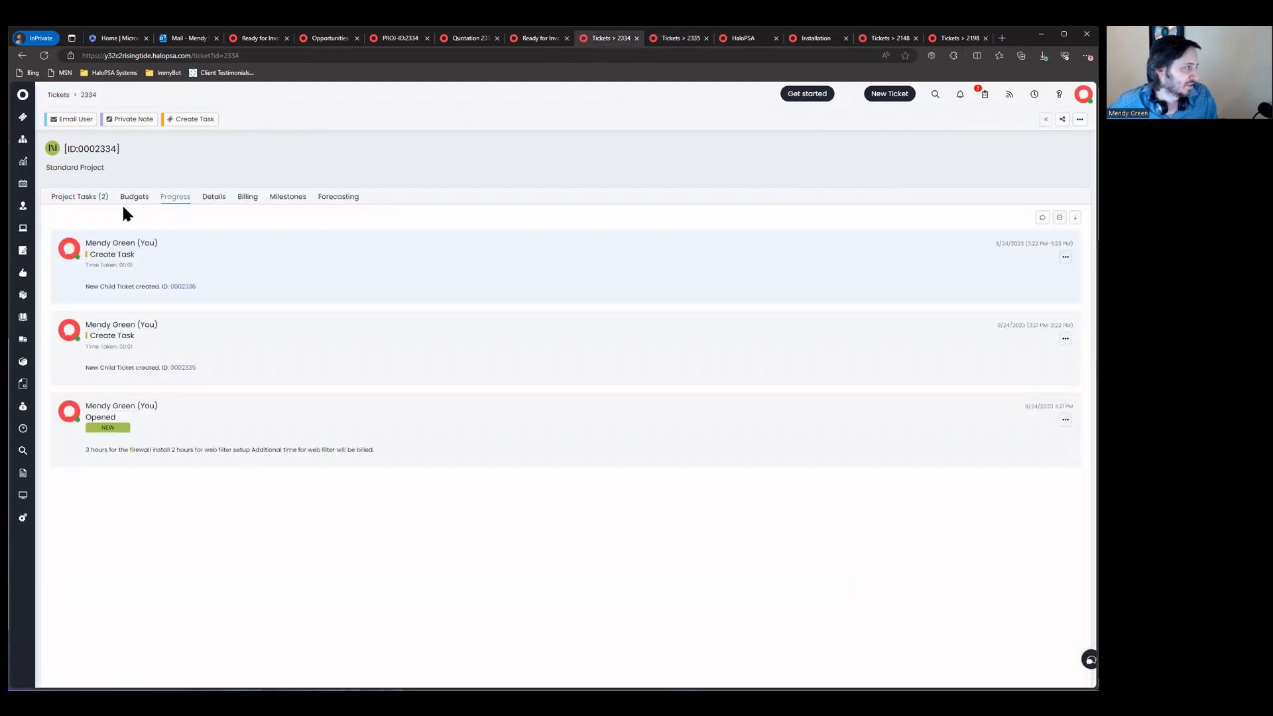
pyautogui.click(213, 203)
pyautogui.scroll(-3, 239, 453)
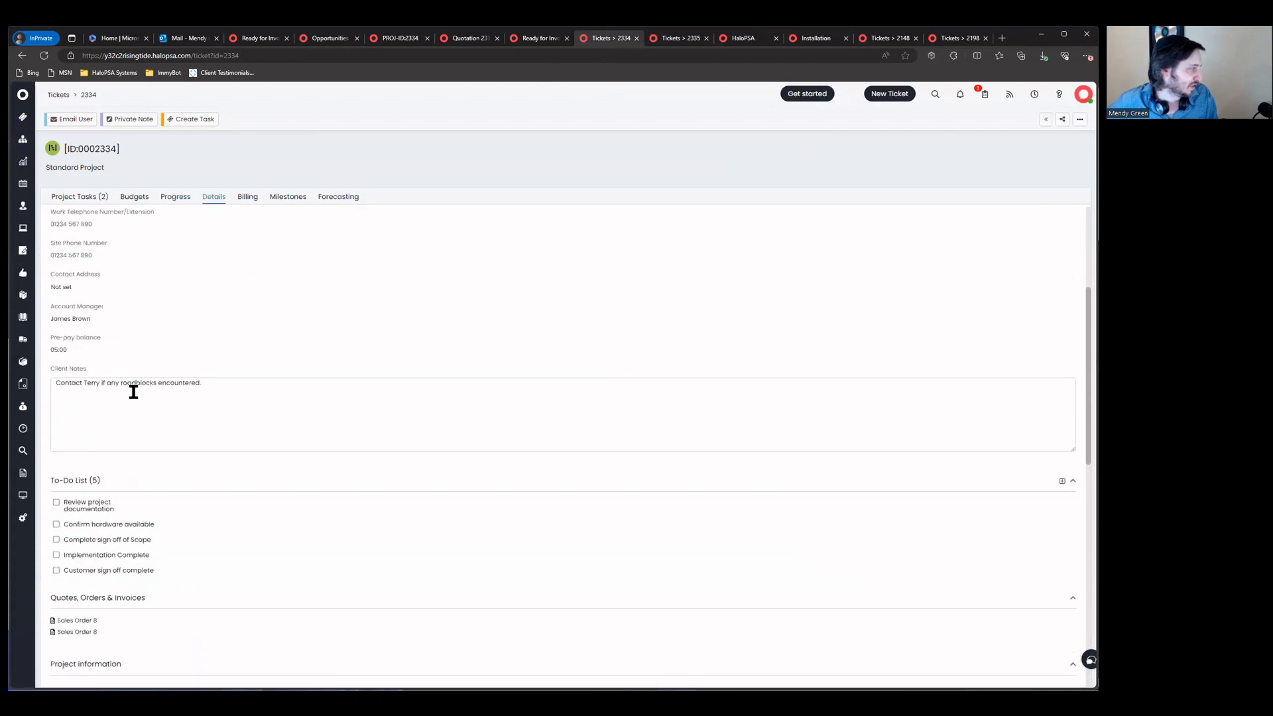
pyautogui.click(44, 56)
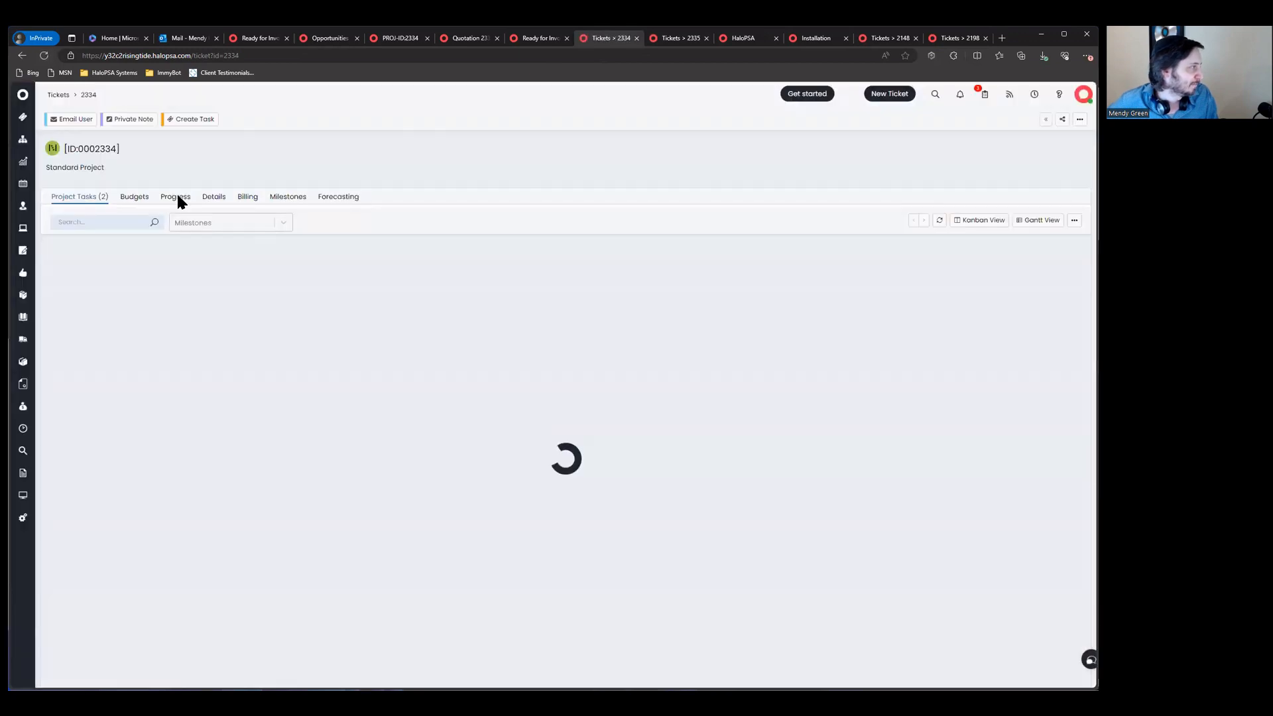
pyautogui.click(178, 198)
pyautogui.click(209, 198)
pyautogui.moveTo(51, 554); pyautogui.dragTo(149, 568)
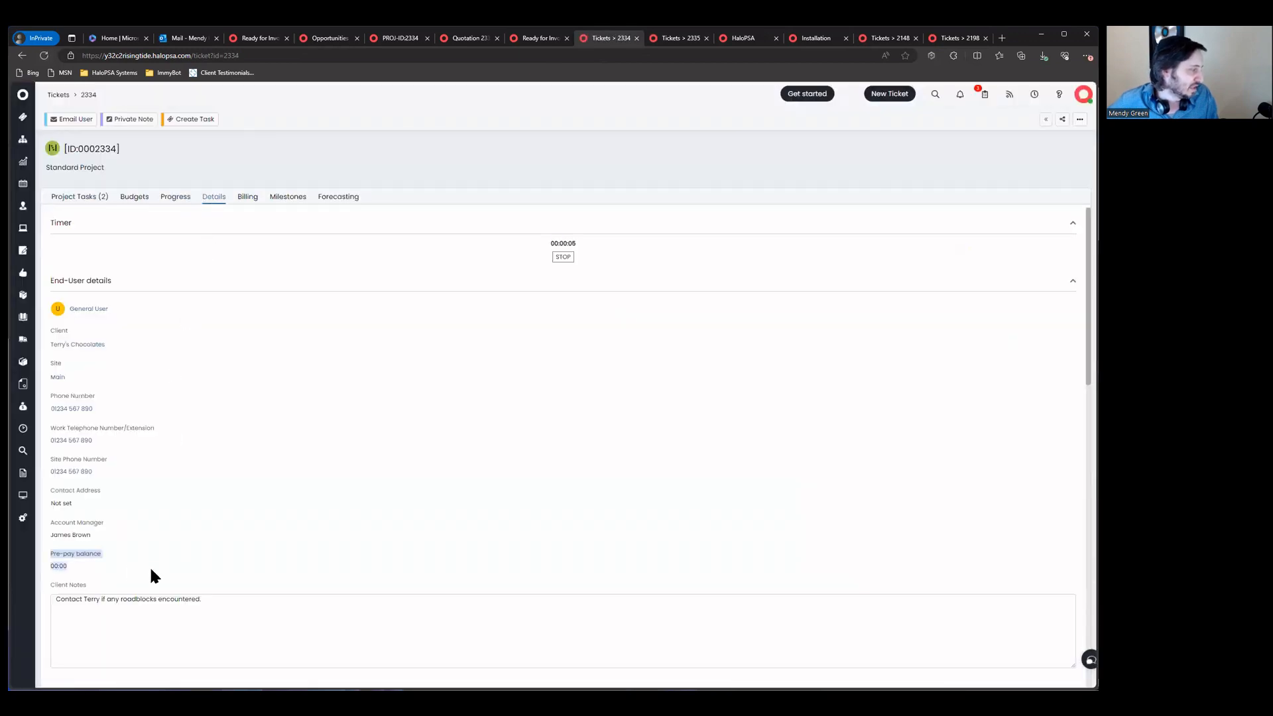
pyautogui.click(206, 563)
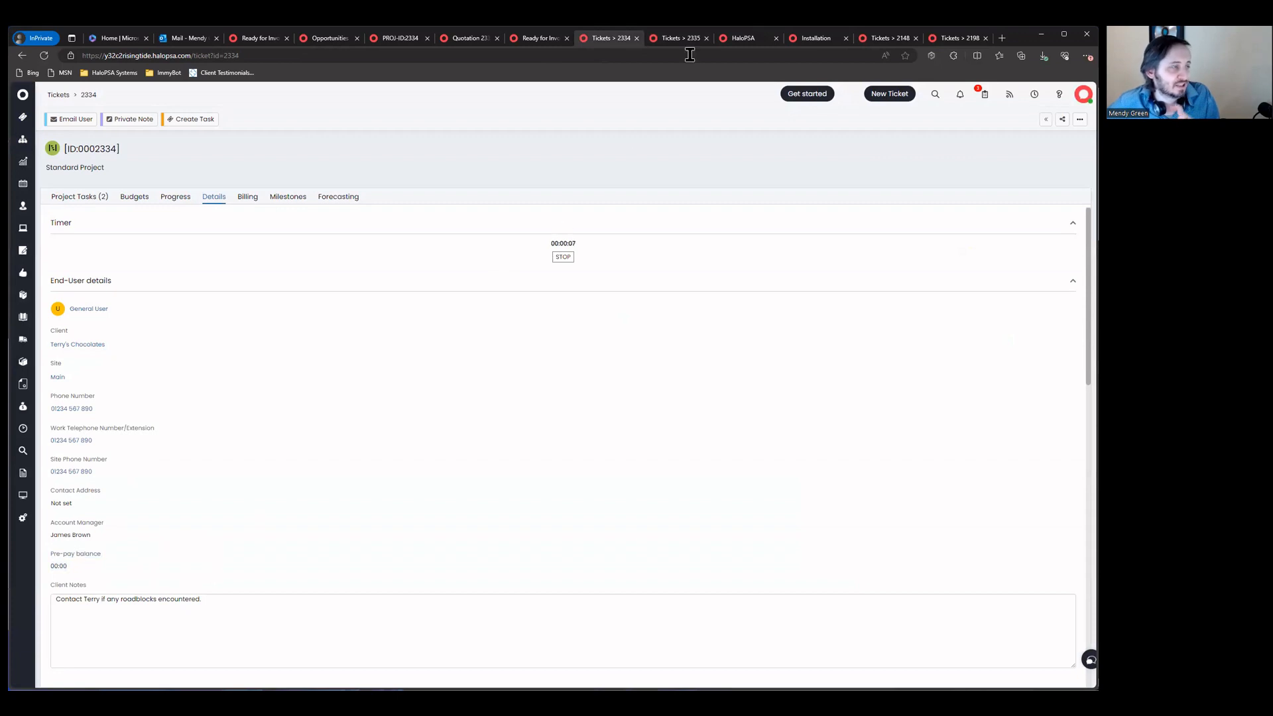
pyautogui.click(23, 518)
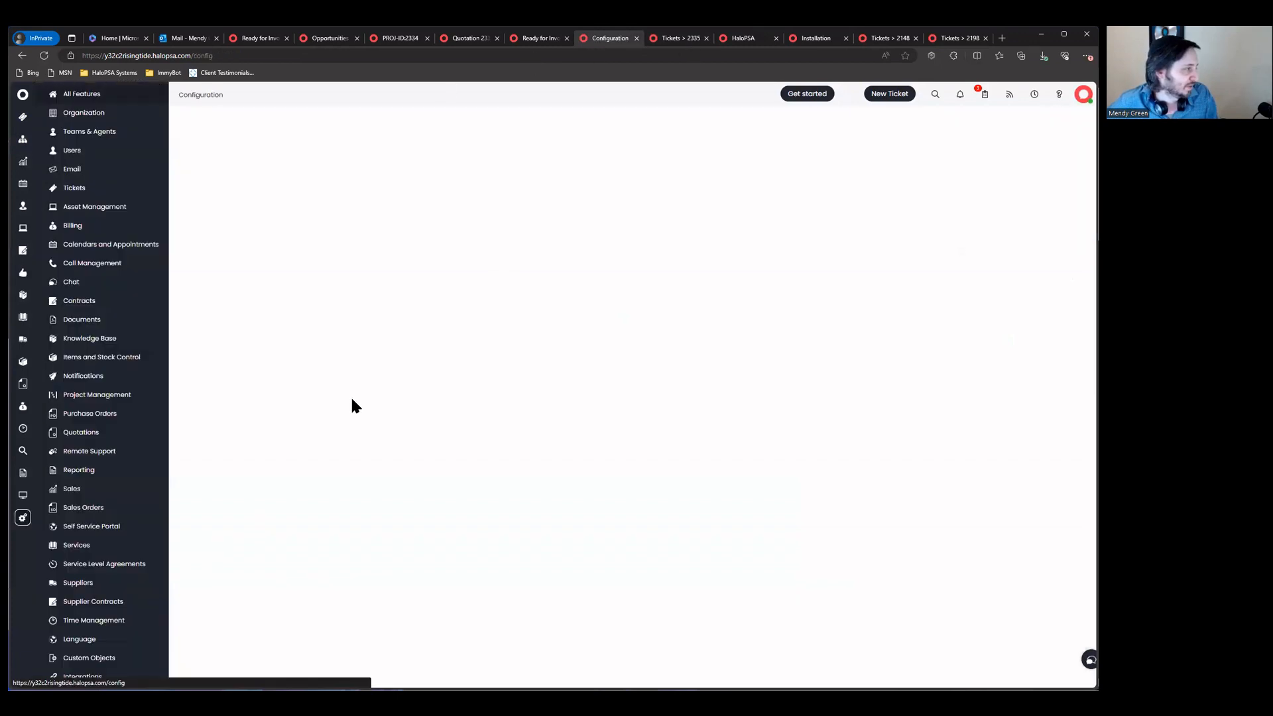
# Step: In Contracts configuration, tick 'Show Contract balance on the End-user details tab', then return to ticket 2335
pyautogui.click(104, 303)
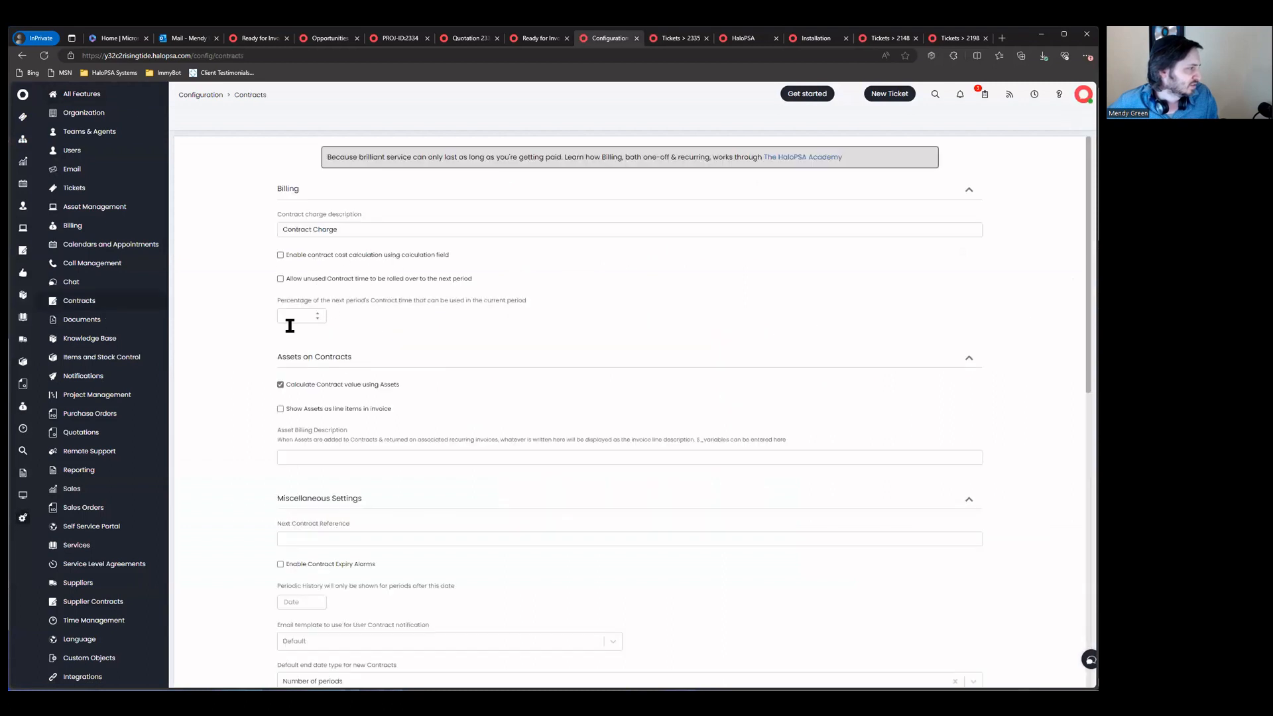
pyautogui.scroll(-2, 347, 528)
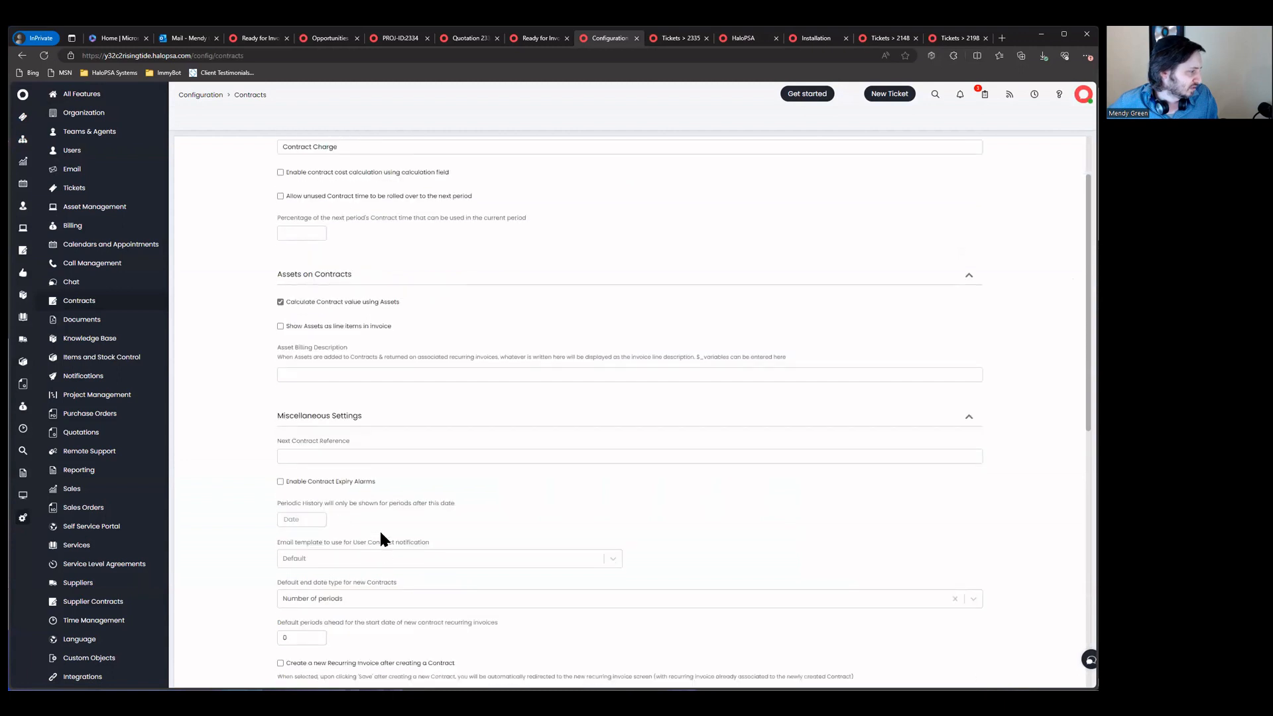
pyautogui.scroll(-1, 337, 492)
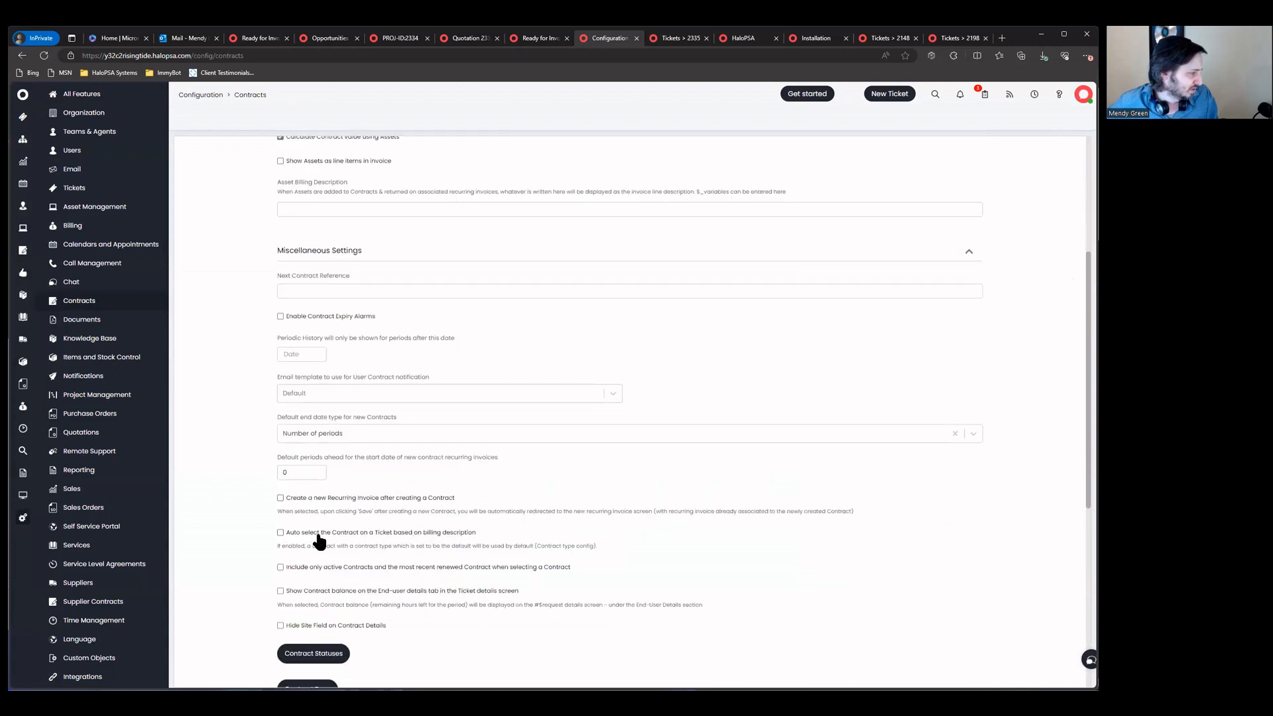
pyautogui.click(431, 592)
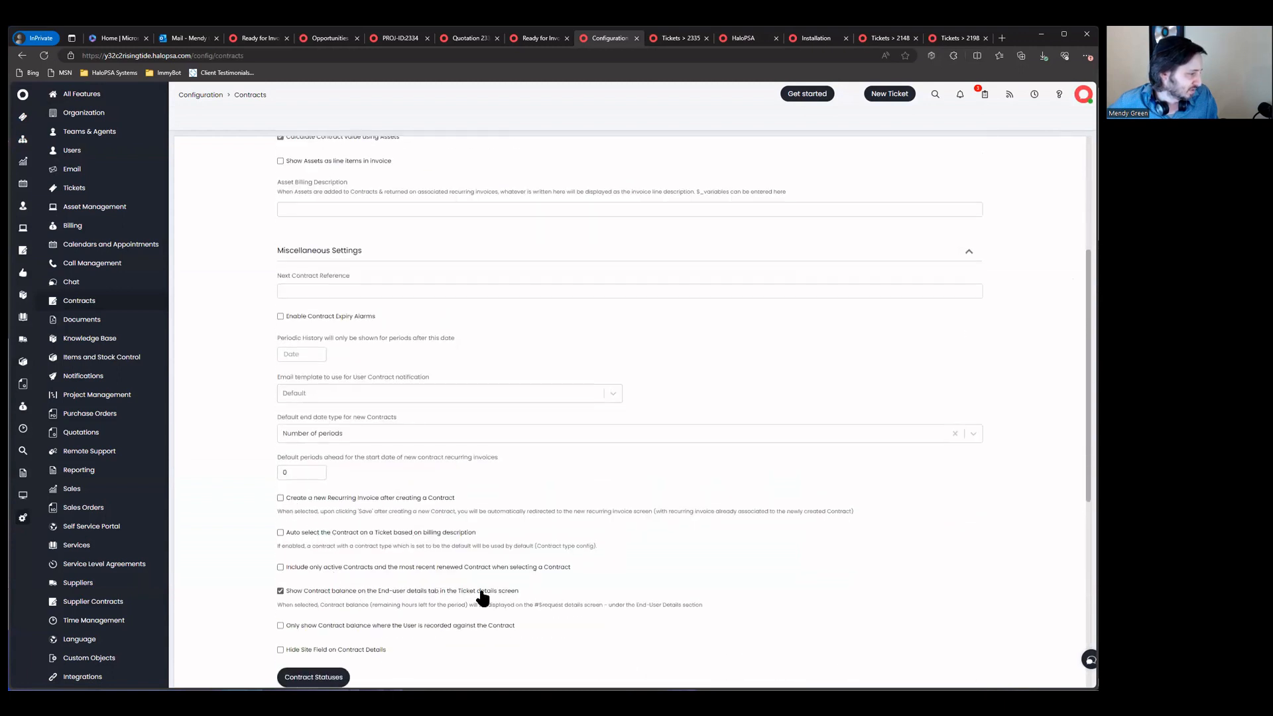
pyautogui.moveTo(701, 604); pyautogui.dragTo(249, 610)
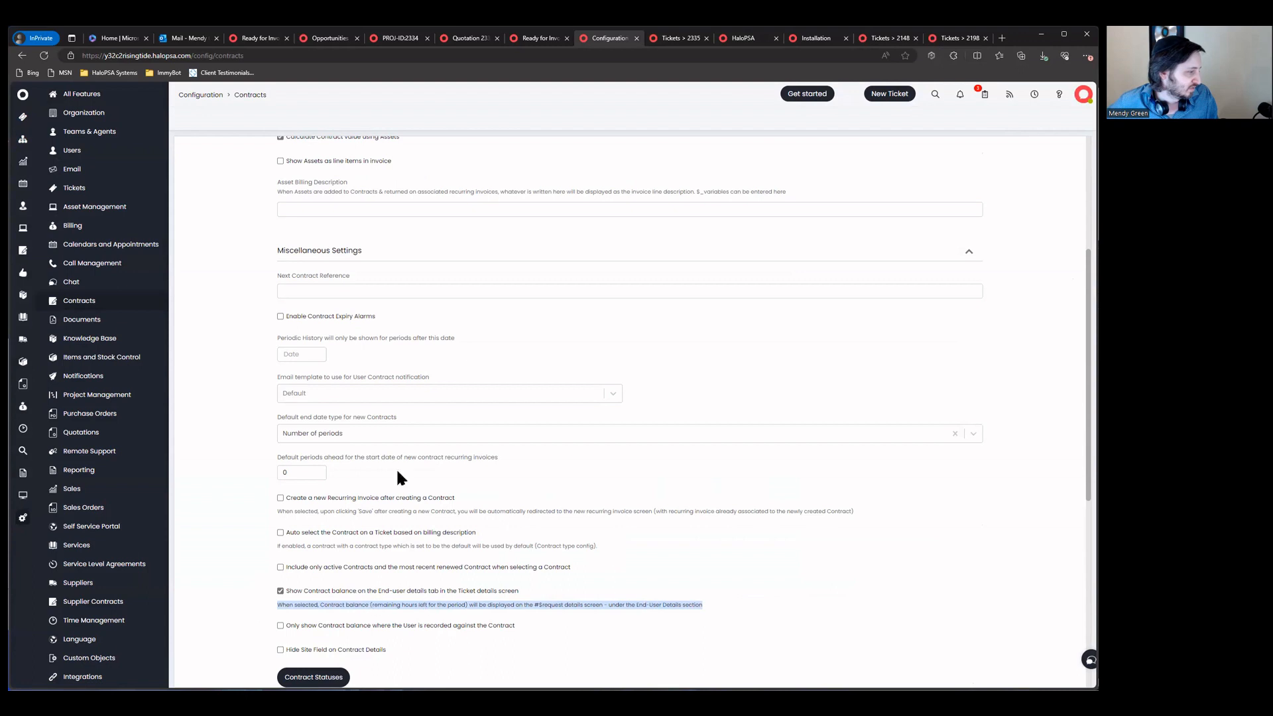
pyautogui.click(682, 39)
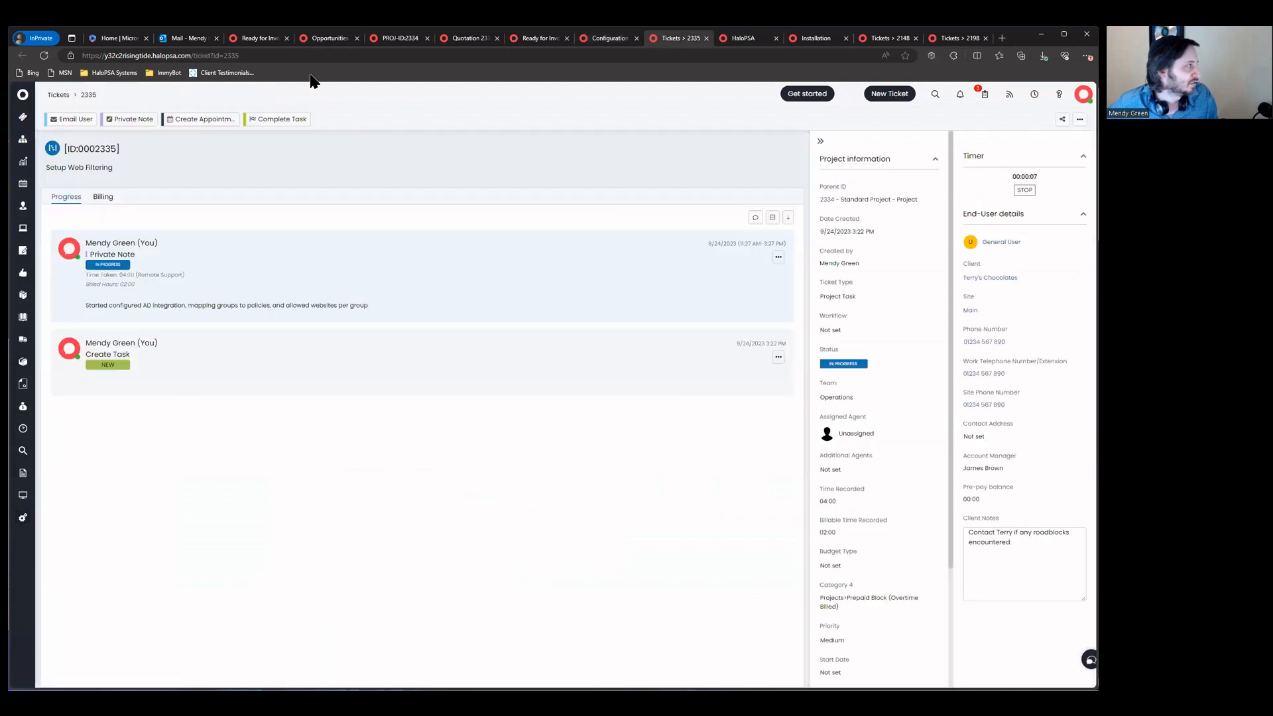
# Step: Reload ticket 2335 and check Contract Balance: Gold Package 00:00, PROJ-ID:2334 Bronze Package 05:00
pyautogui.click(43, 55)
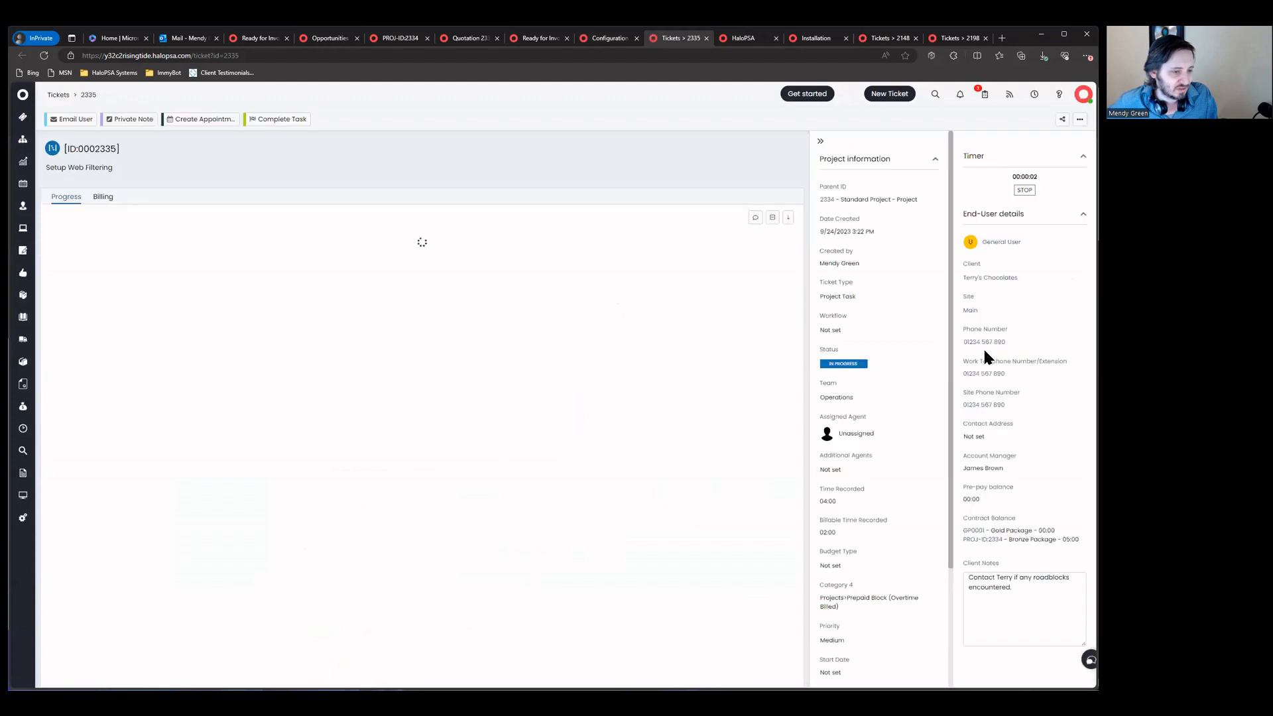
pyautogui.moveTo(1082, 540); pyautogui.dragTo(965, 548)
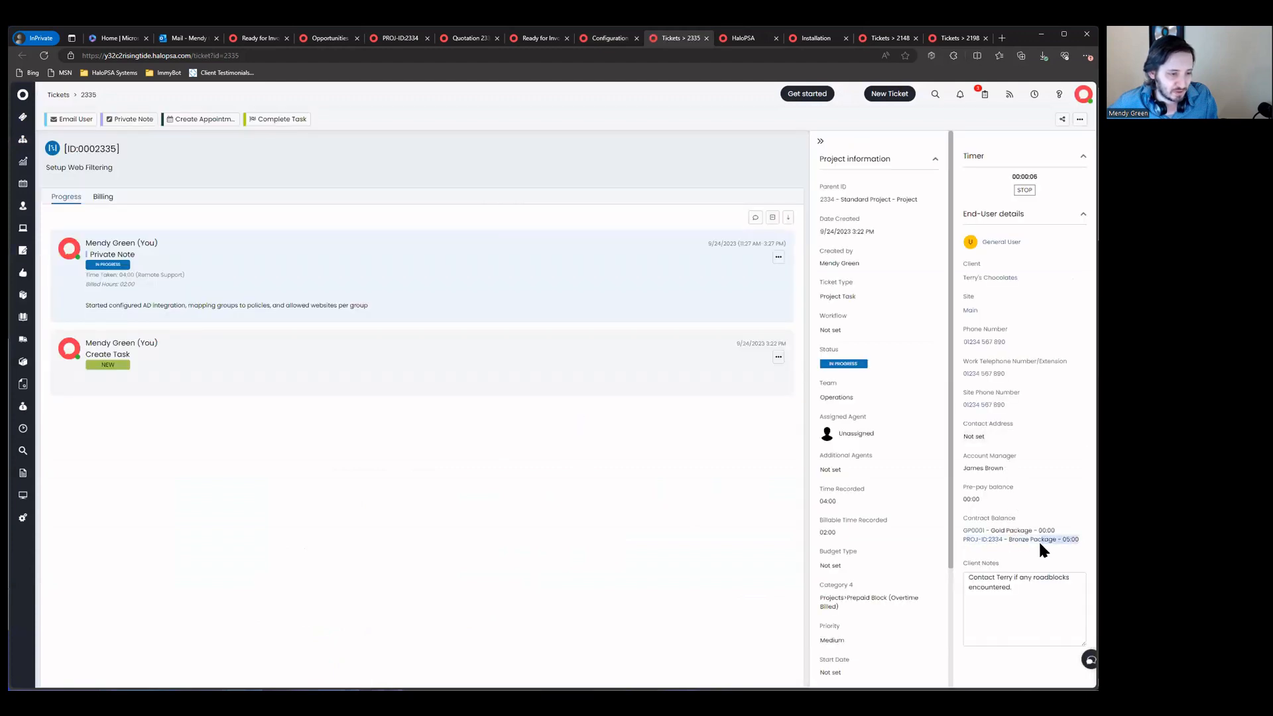
pyautogui.click(993, 547)
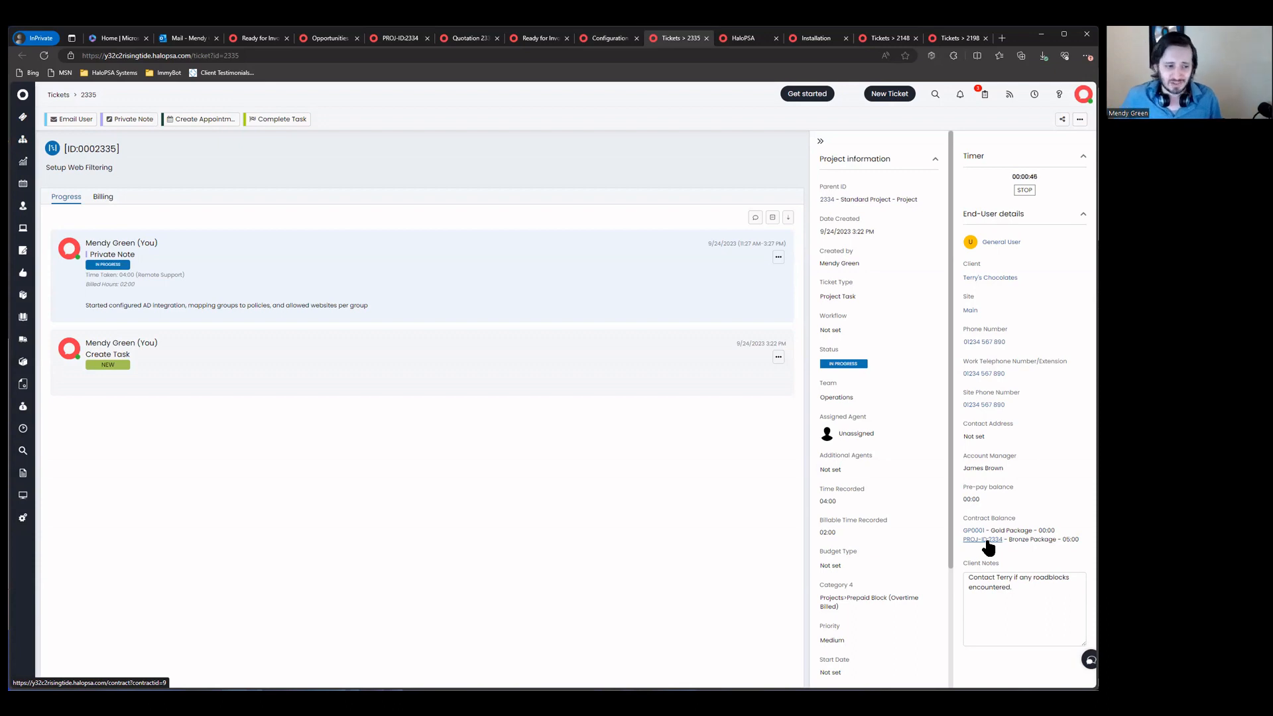
# Step: Bring up contract PROJ-ID:2334 in edit mode with its Pre-pay records showing
pyautogui.click(601, 40)
pyautogui.click(541, 41)
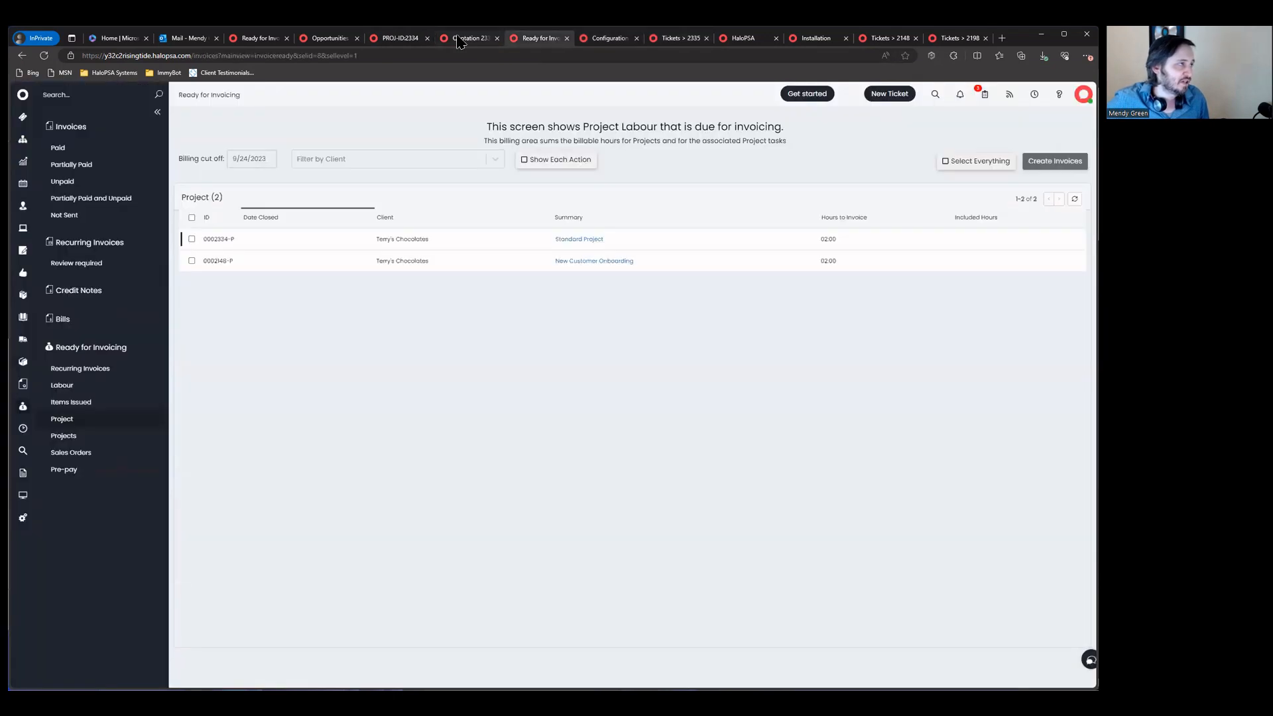
pyautogui.click(464, 39)
pyautogui.click(409, 39)
pyautogui.click(76, 134)
pyautogui.click(101, 208)
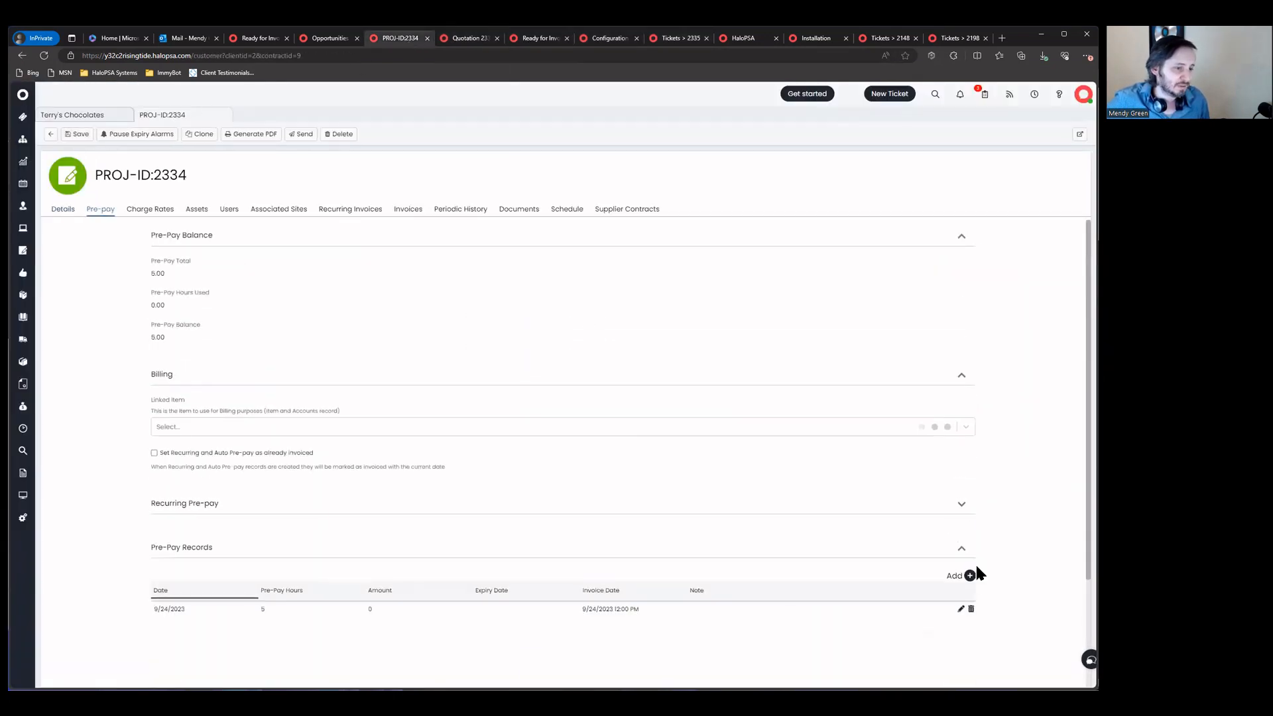
# Step: Add a -2 hour pre-pay record, save, and confirm the balance is now 3.00
pyautogui.click(971, 575)
pyautogui.click(531, 229)
pyautogui.write('-2')
pyautogui.press('Return')
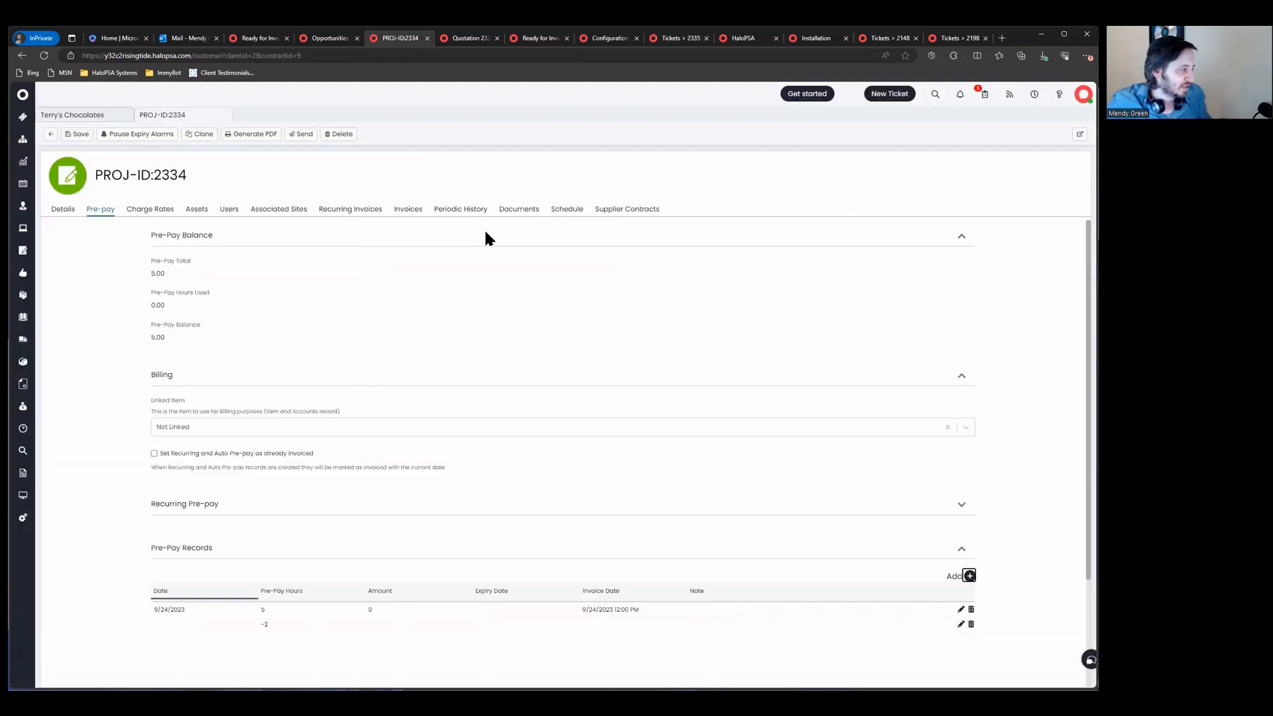
pyautogui.click(79, 135)
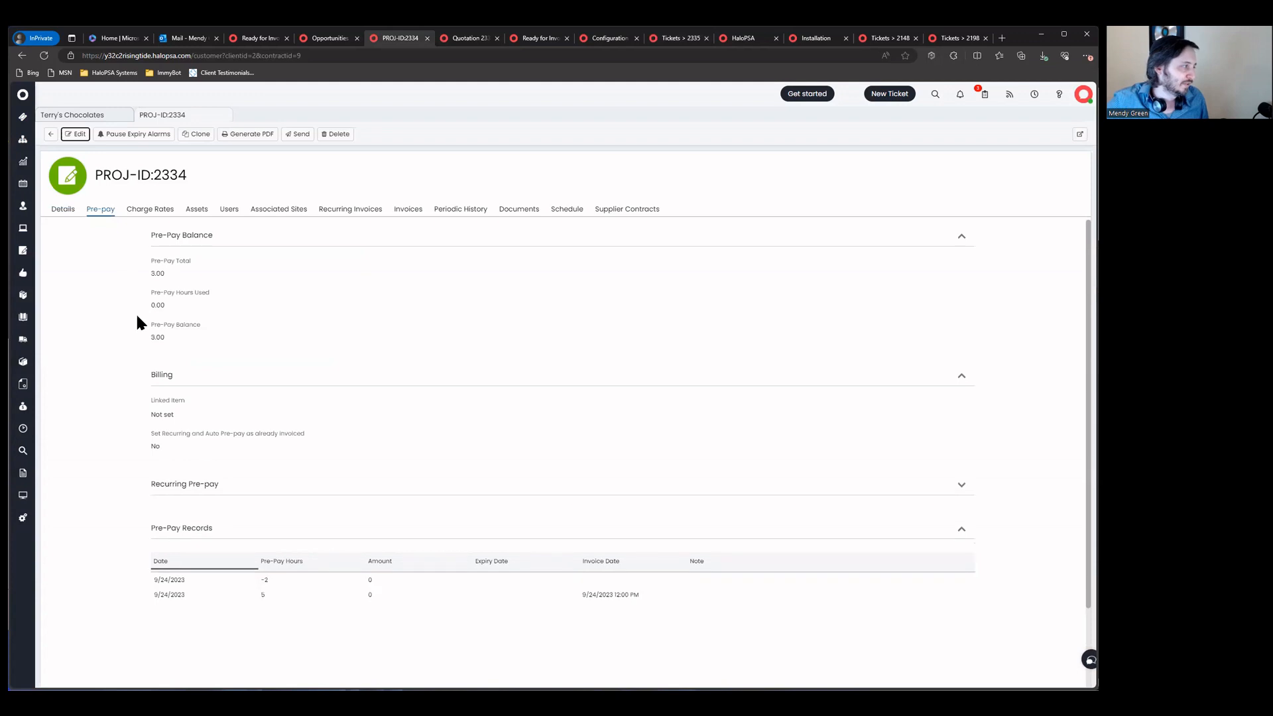
pyautogui.moveTo(148, 273); pyautogui.dragTo(321, 305)
pyautogui.click(393, 356)
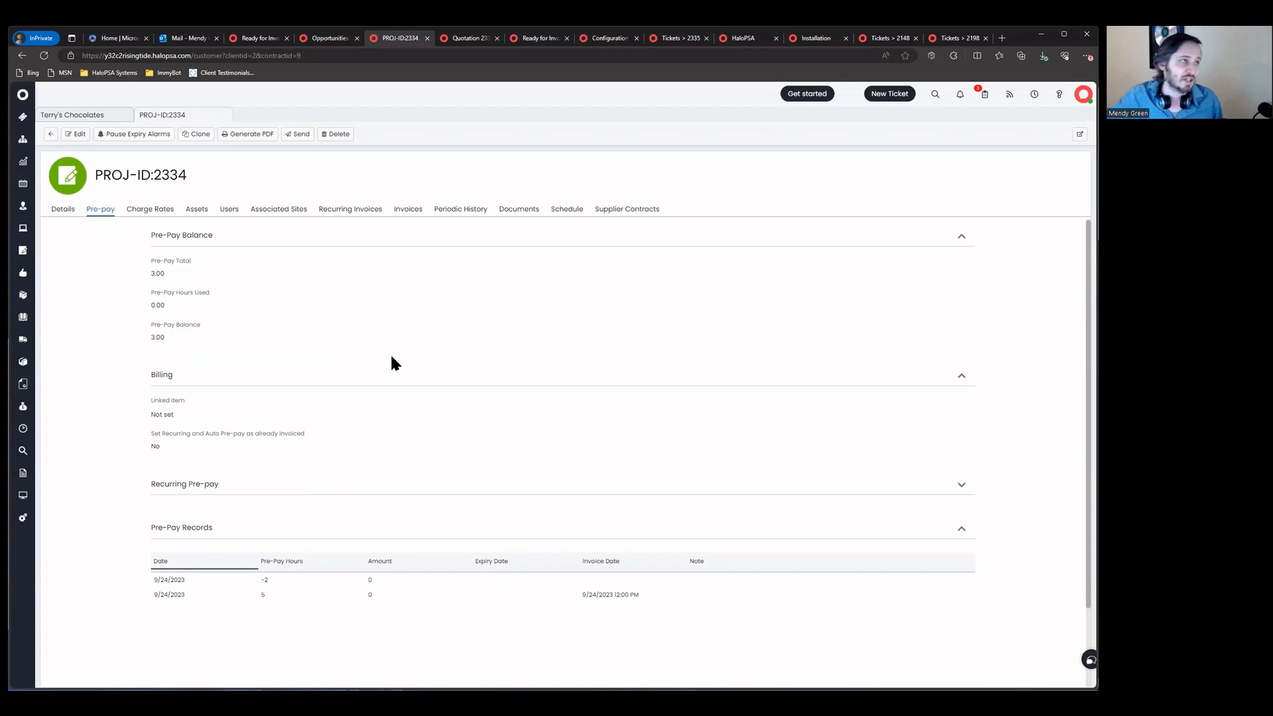
# Step: Go back to ticket 2335 and reload it to see the updated balance
pyautogui.click(549, 40)
pyautogui.click(675, 41)
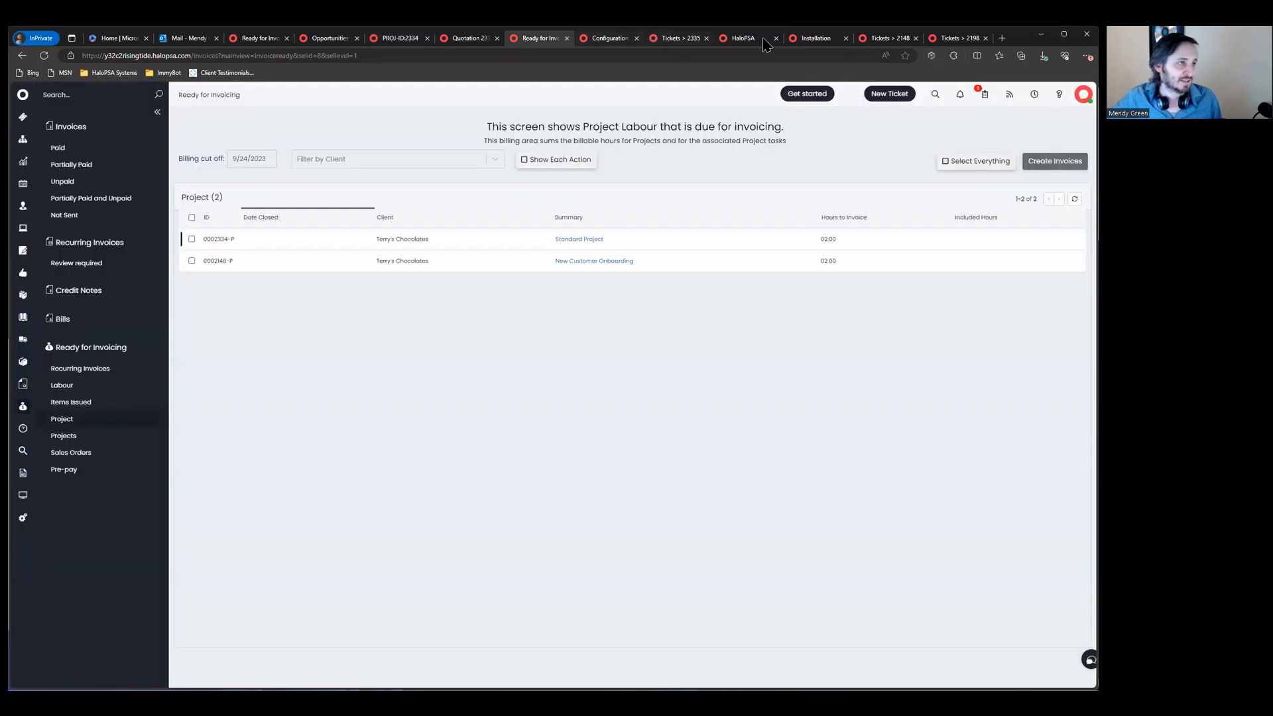
pyautogui.click(764, 41)
pyautogui.click(682, 40)
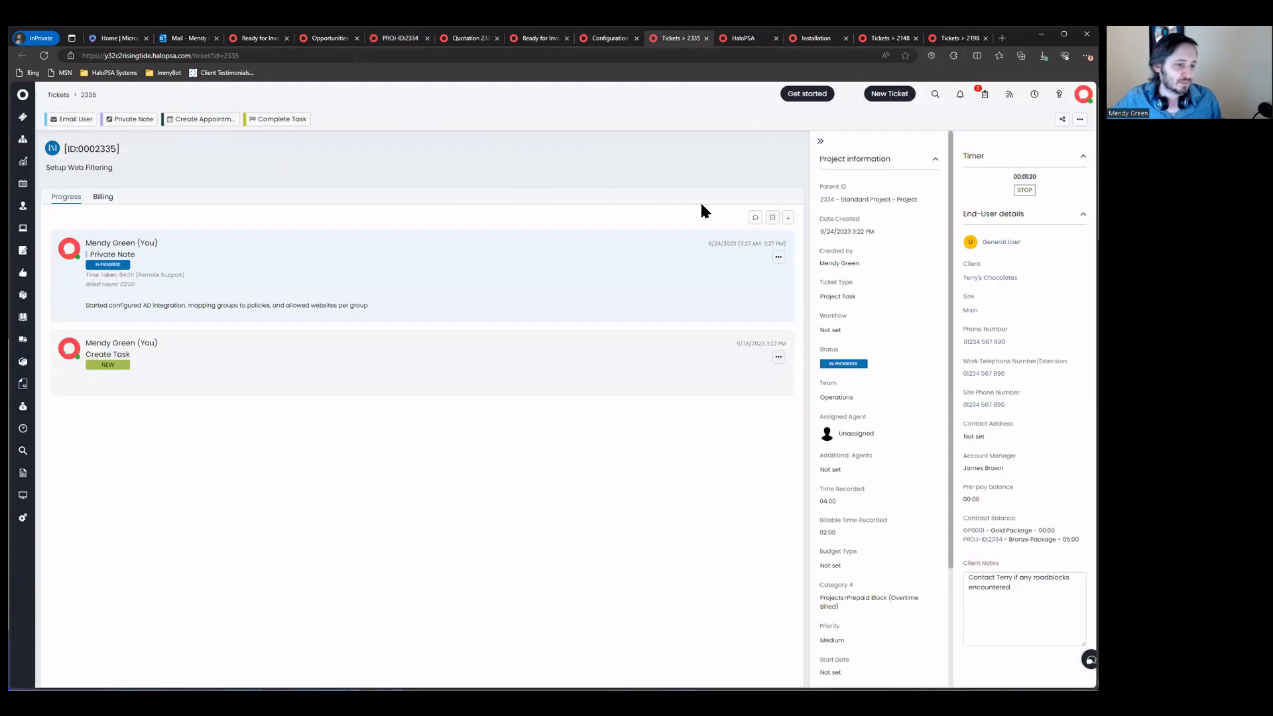
pyautogui.click(44, 56)
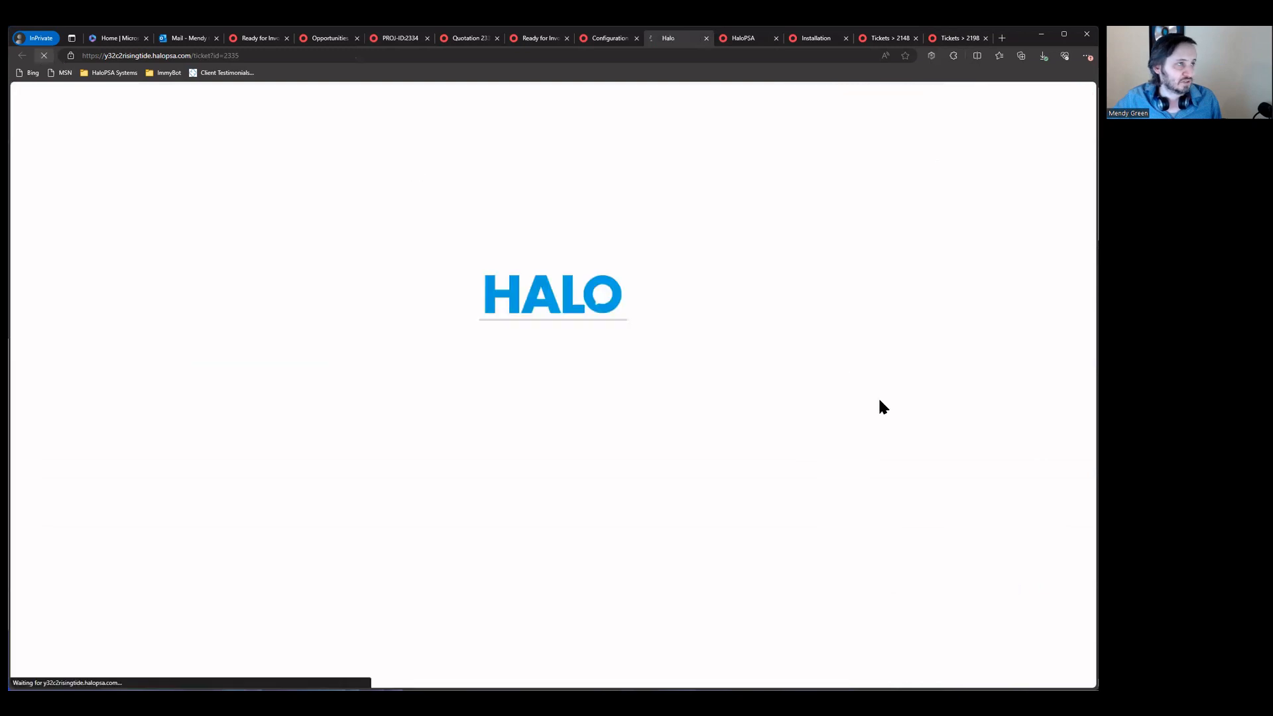